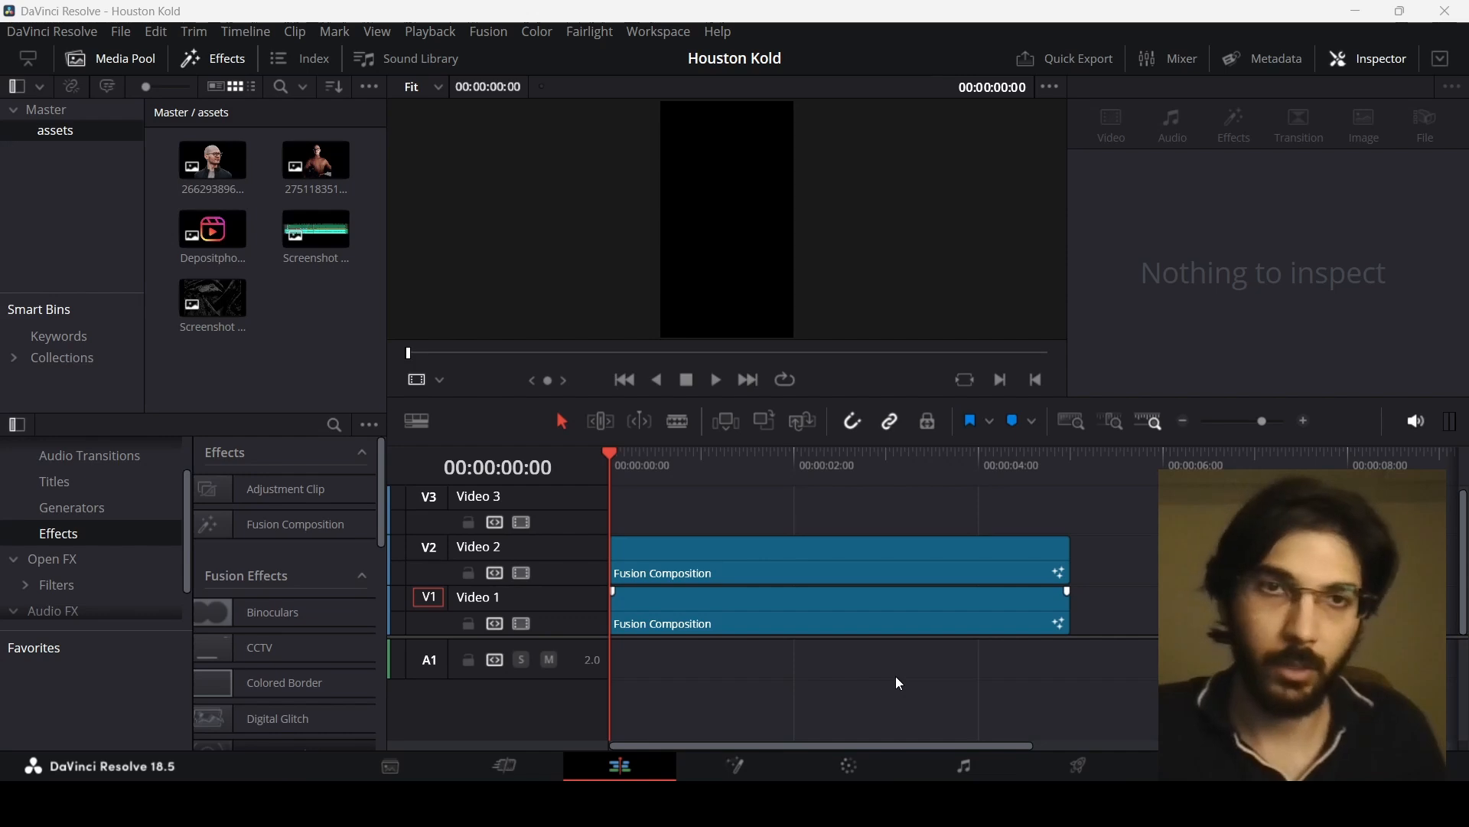
# Step: Create a new timeline without project settings, using a vertical 1080 x 1920 resolution
pyautogui.rightClick(264, 224)
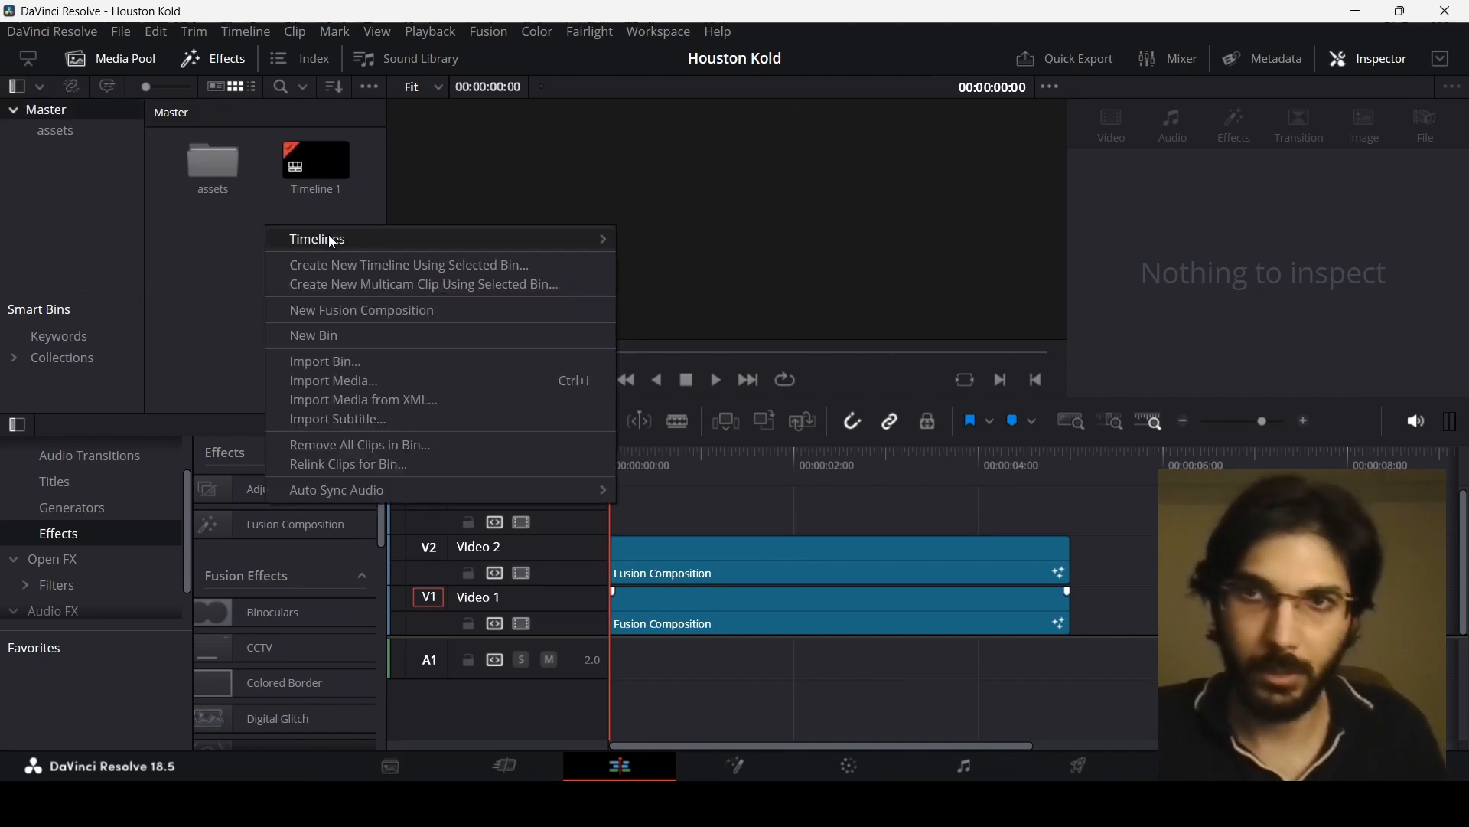
pyautogui.moveTo(597, 239)
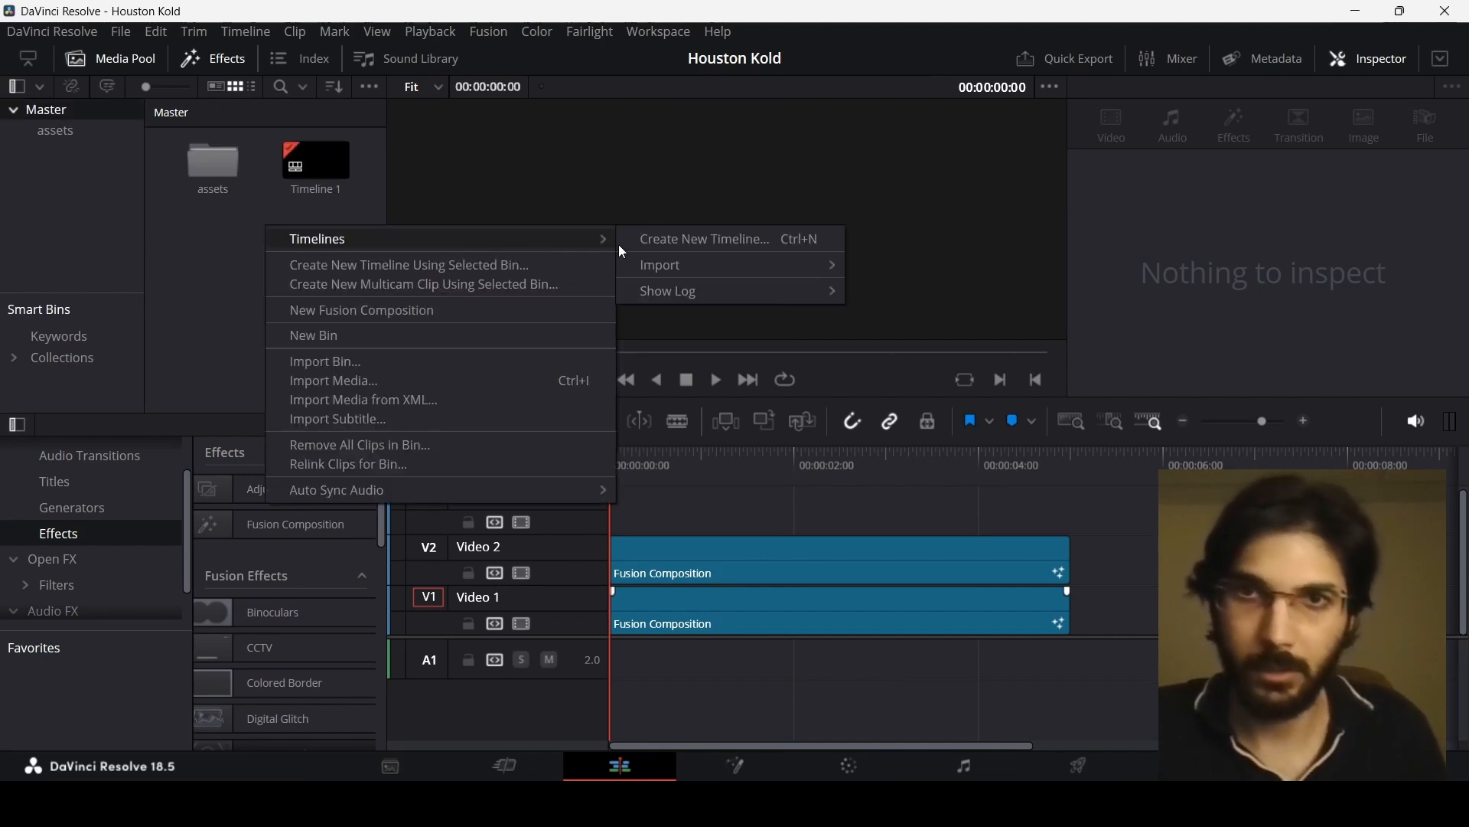
pyautogui.click(677, 240)
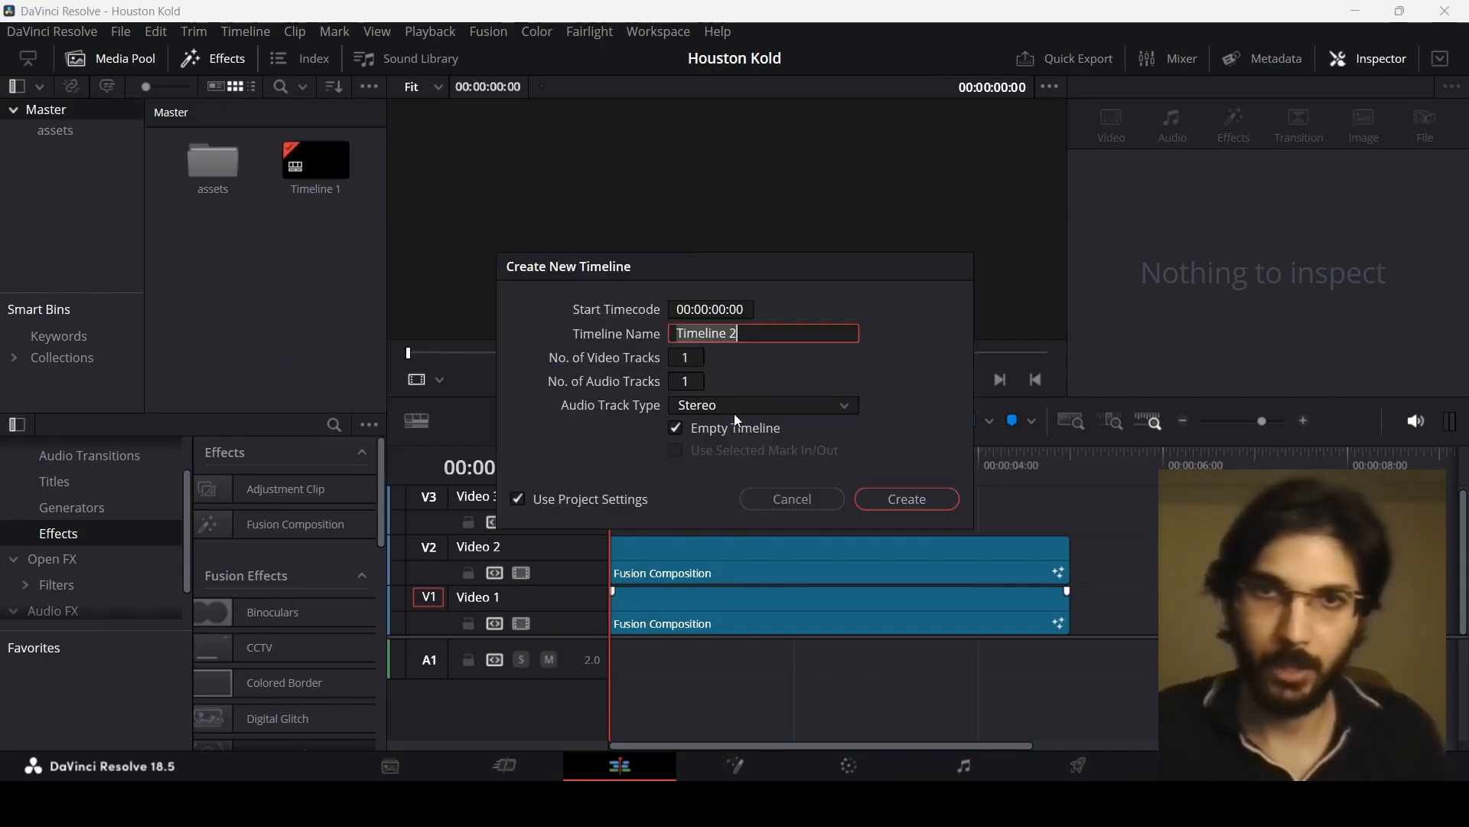
pyautogui.click(519, 499)
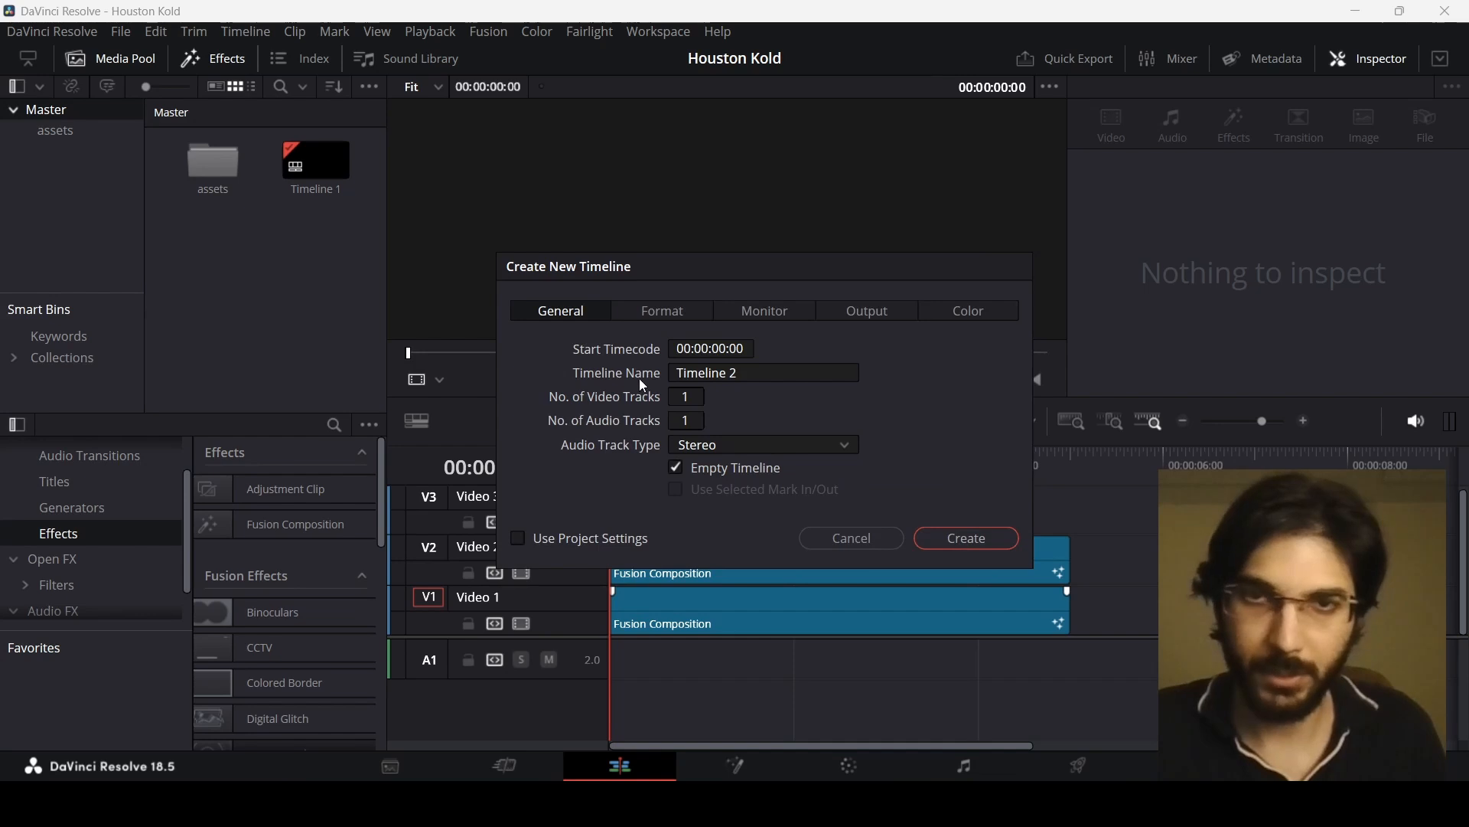
pyautogui.click(663, 313)
pyautogui.click(696, 398)
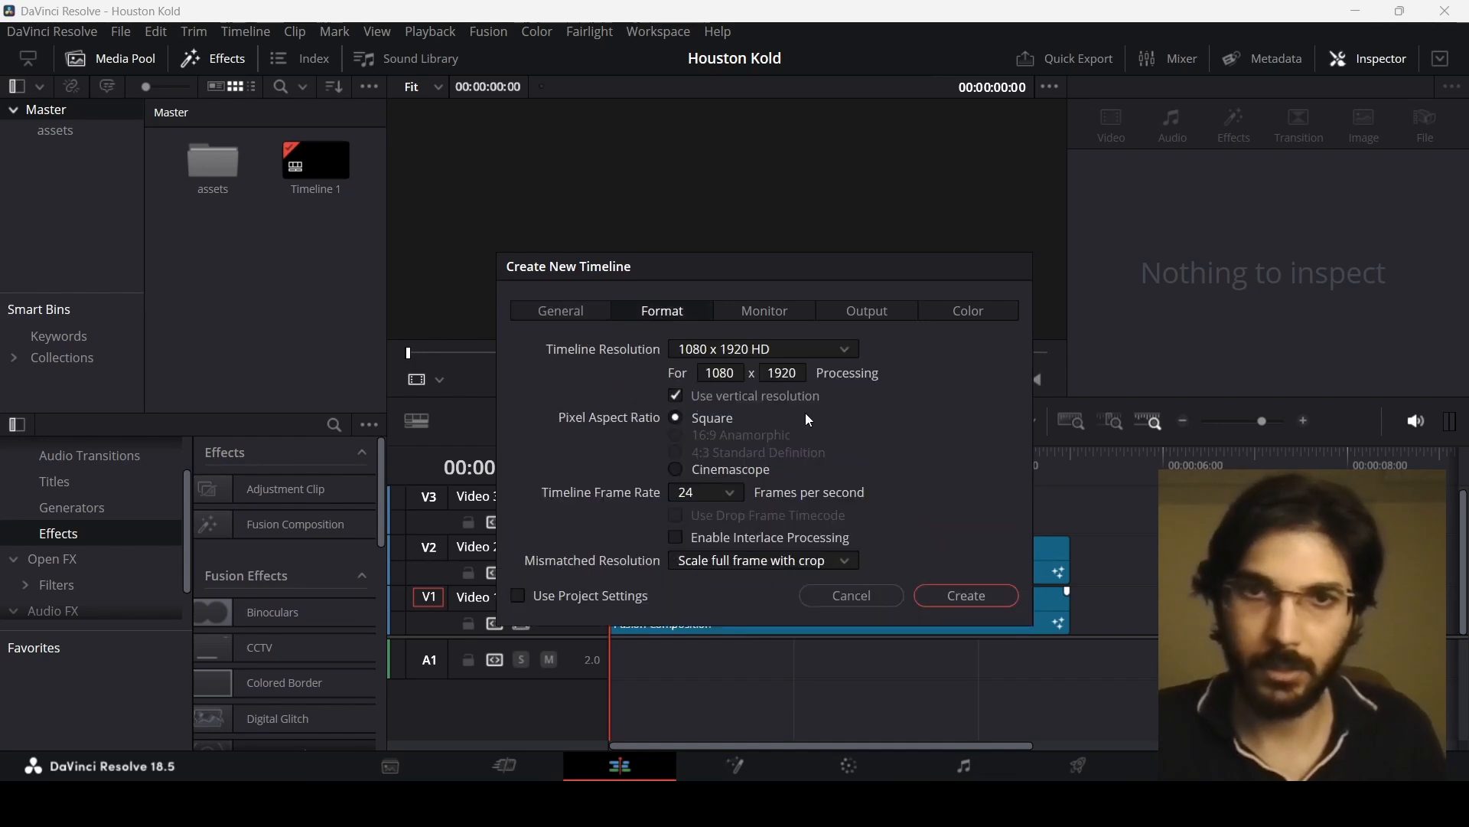
pyautogui.click(957, 605)
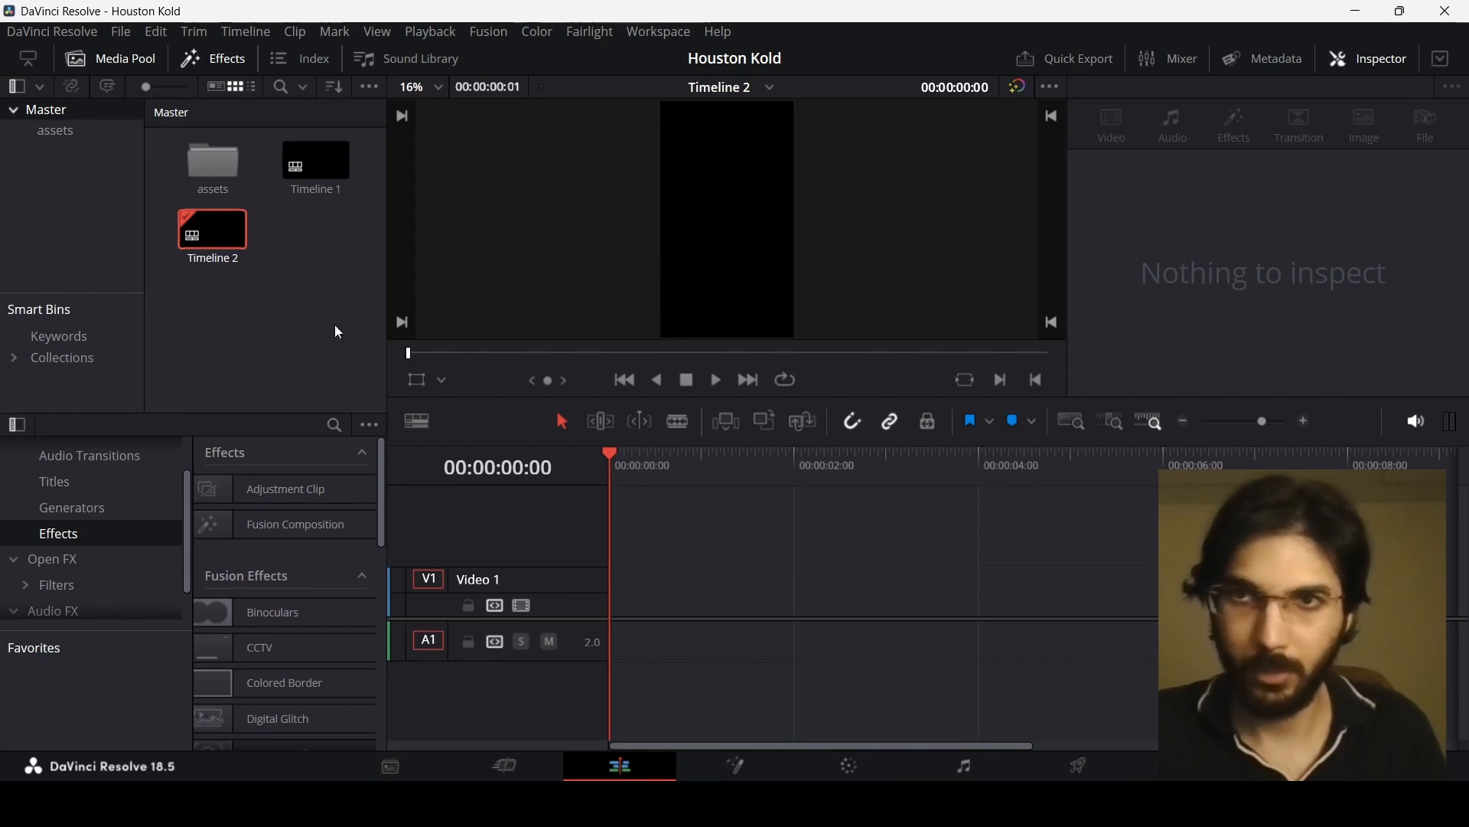
# Step: Add a Fusion Composition clip to the new timeline and open it in the Fusion page
pyautogui.moveTo(367, 527); pyautogui.dragTo(695, 603)
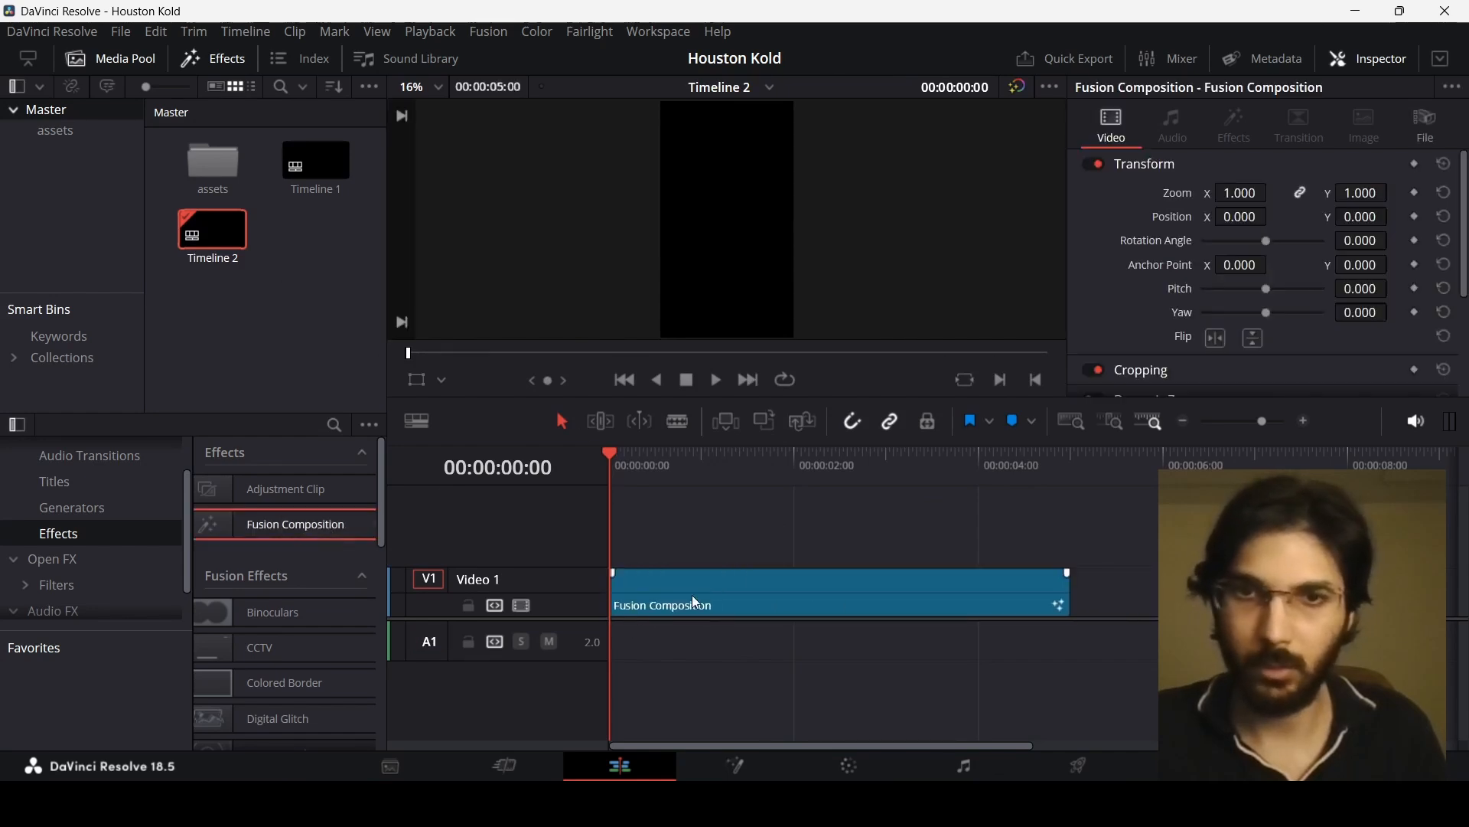
pyautogui.rightClick(741, 590)
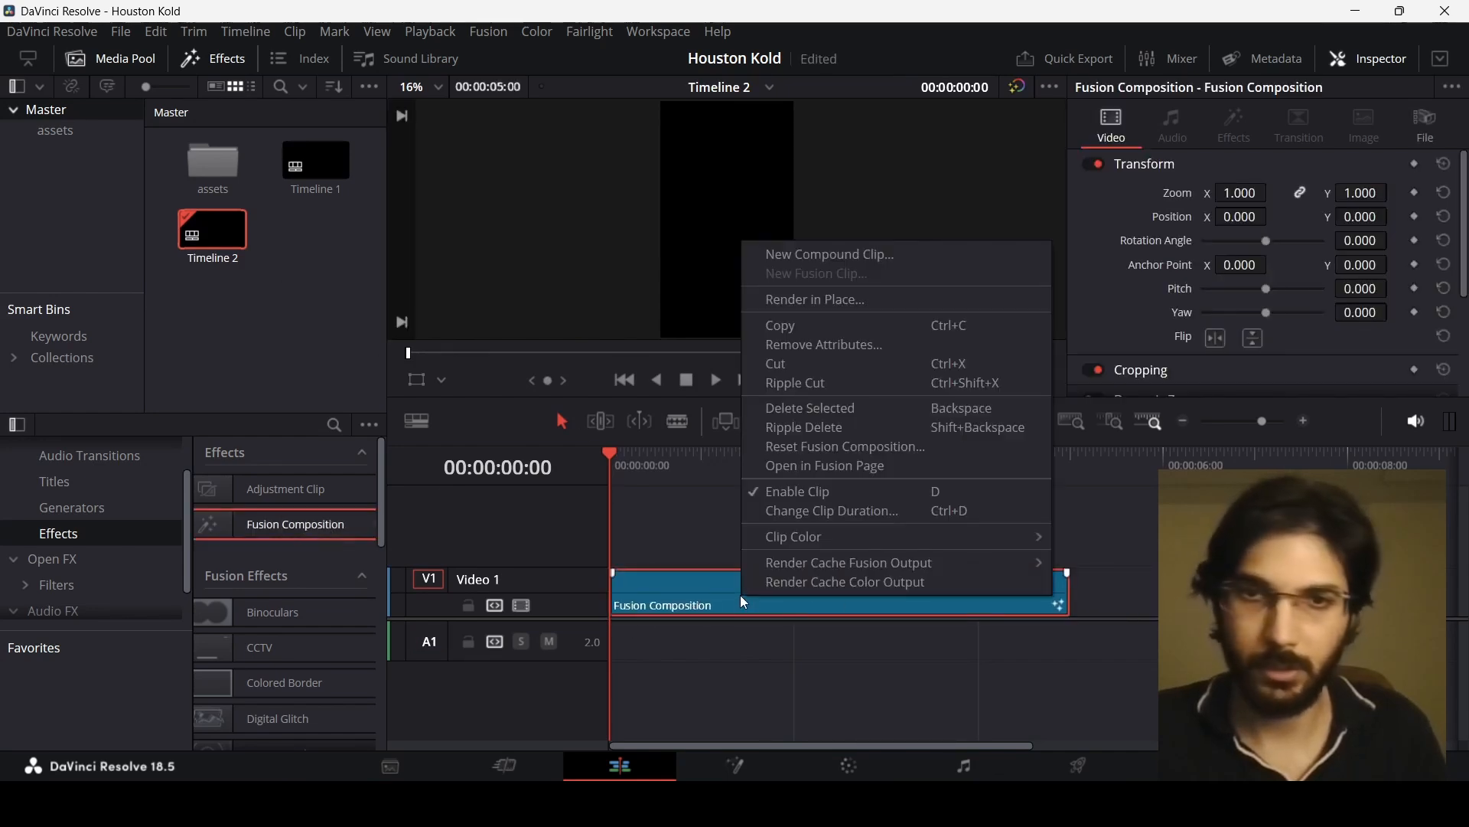
pyautogui.click(812, 467)
# Step: Add a Background node and insert a Merge node between it and MediaOut1
pyautogui.moveTo(26, 467); pyautogui.dragTo(642, 642)
pyautogui.moveTo(138, 639); pyautogui.dragTo(650, 527)
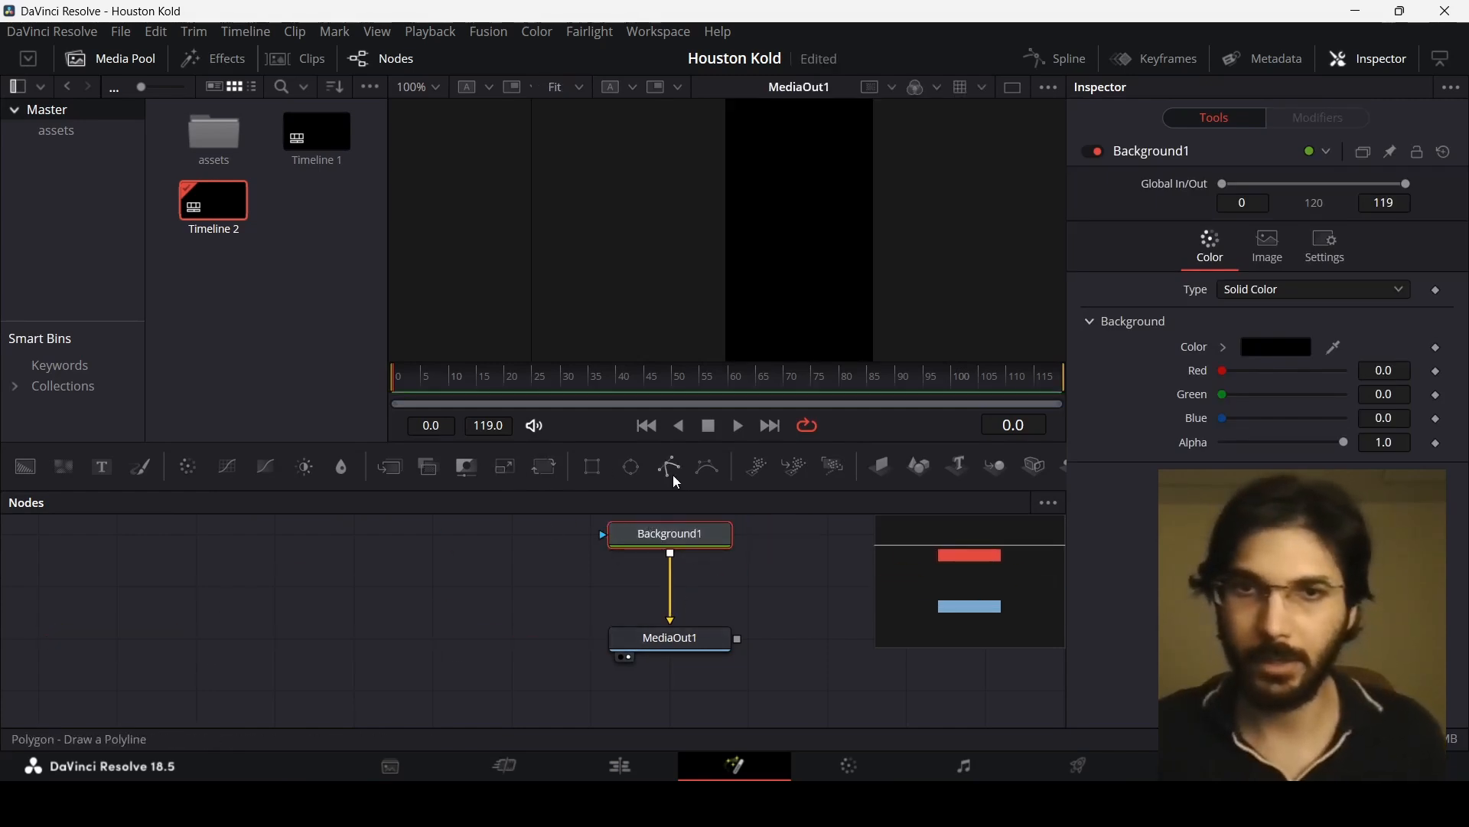
pyautogui.click(390, 472)
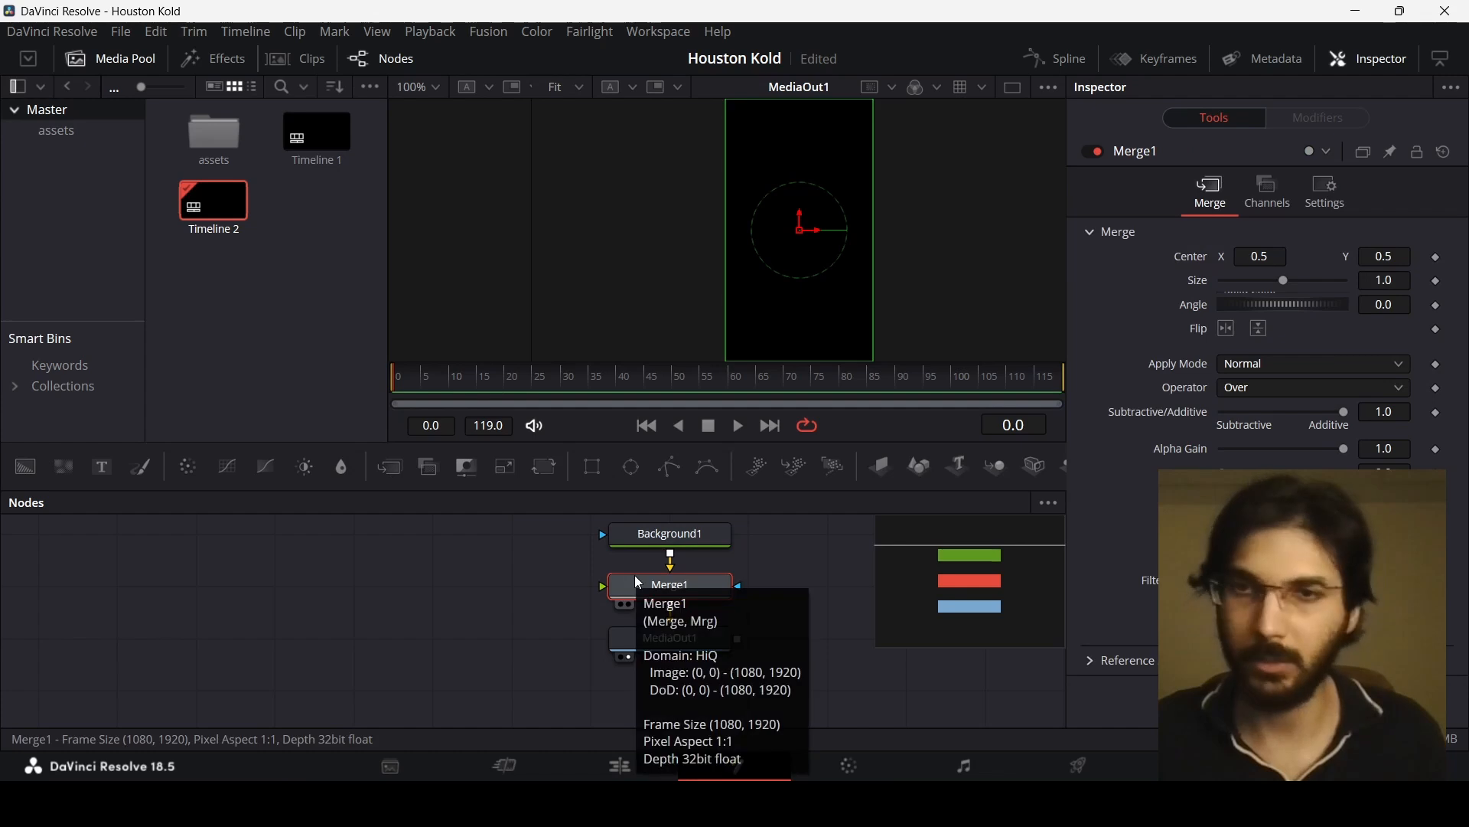
# Step: Bring the Screenshot image from the assets bin in through a Transform node into Merge1's foreground input
pyautogui.doubleClick(214, 136)
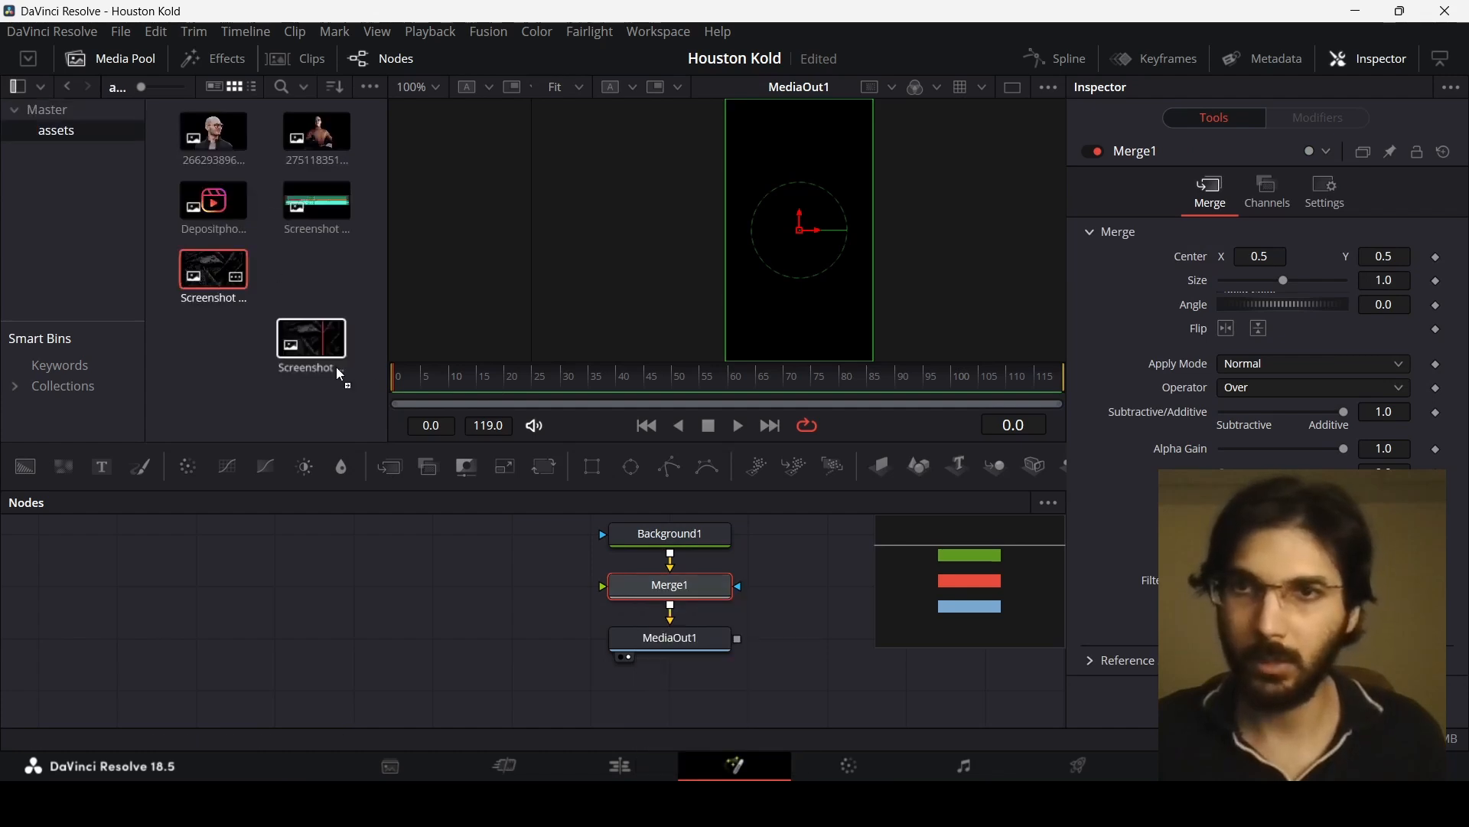
pyautogui.moveTo(342, 375); pyautogui.dragTo(358, 596)
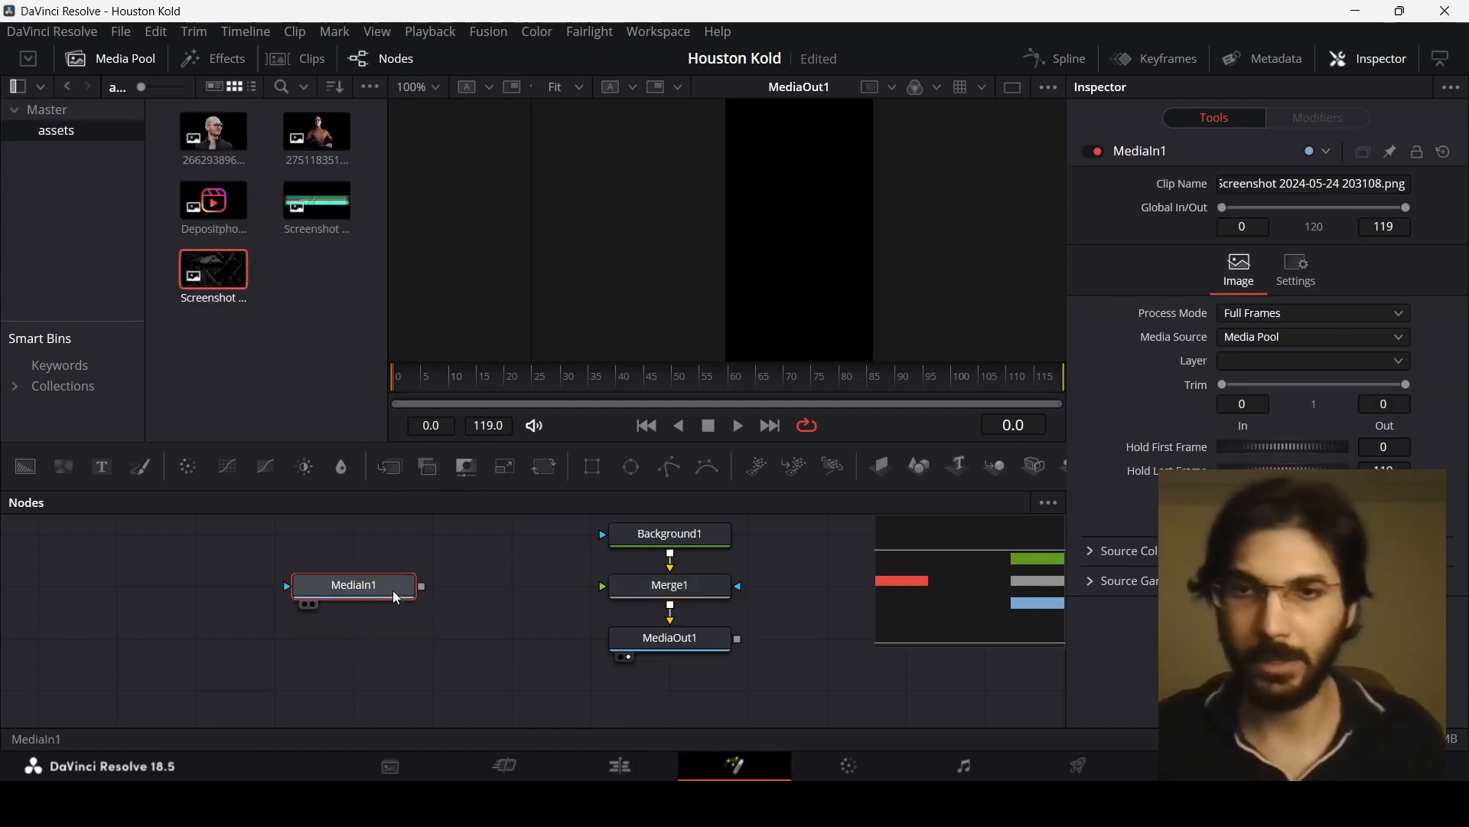
pyautogui.click(544, 466)
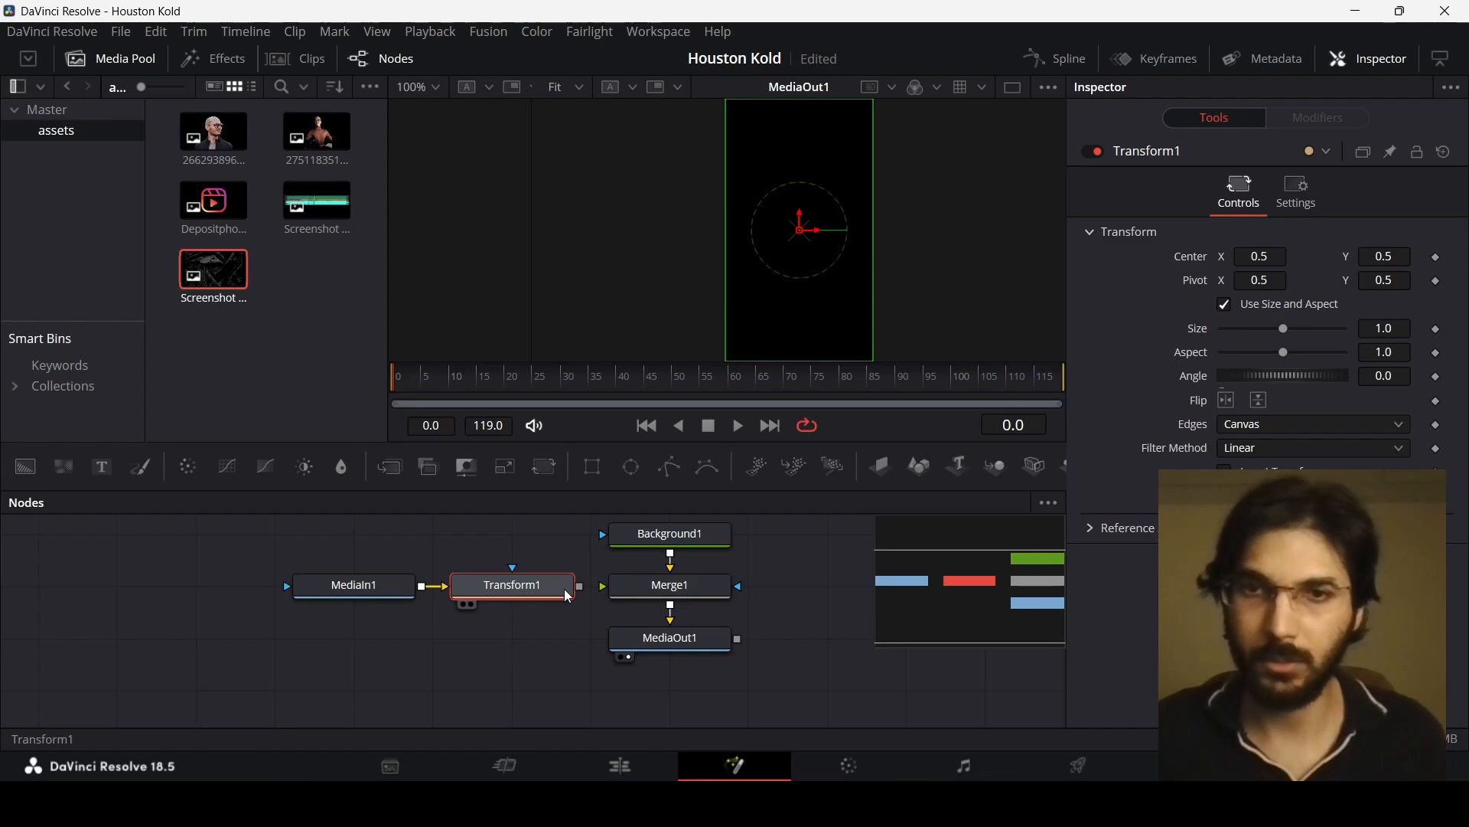
pyautogui.moveTo(579, 586); pyautogui.dragTo(678, 600)
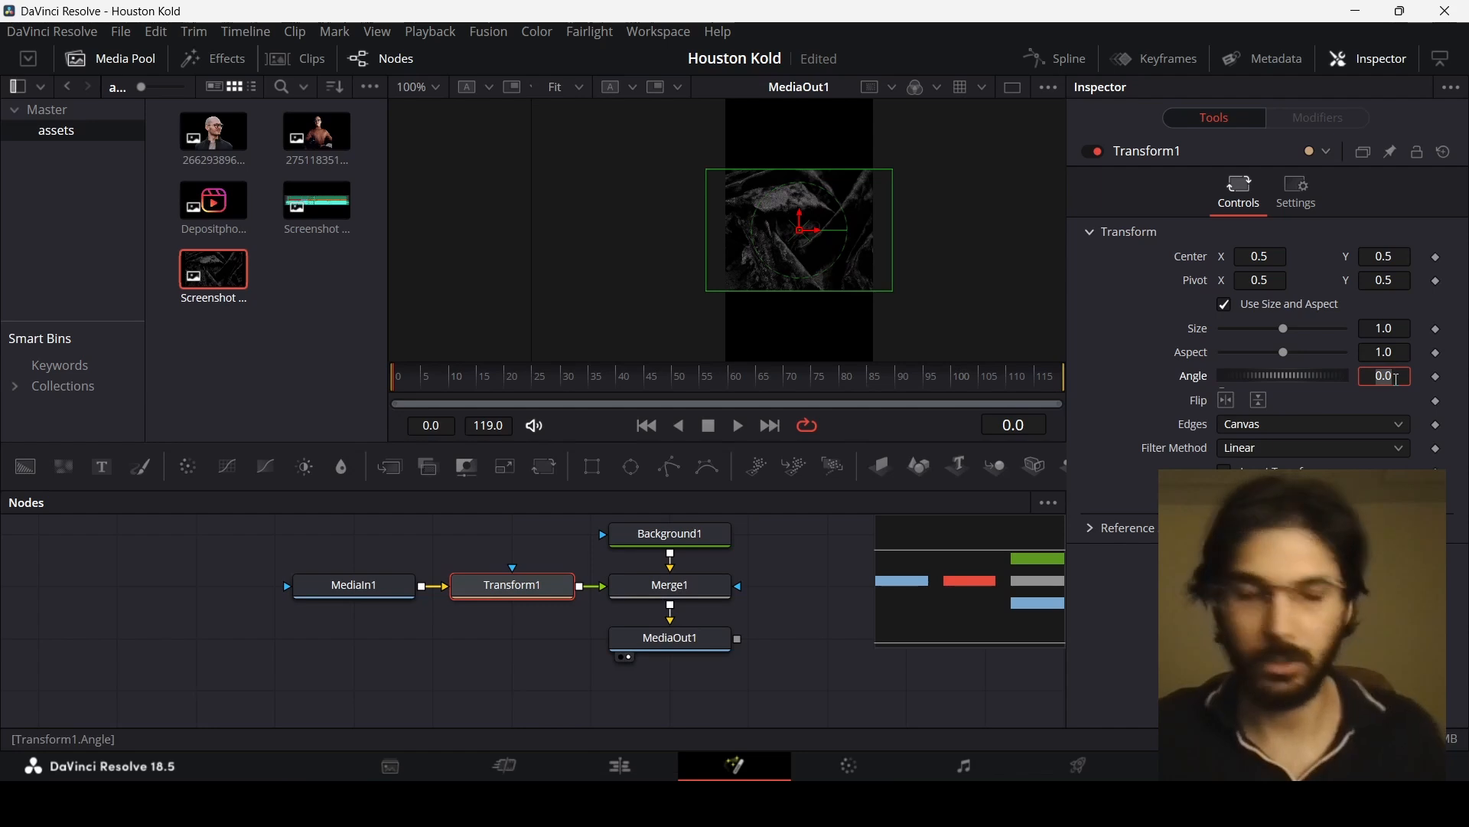
# Step: Rotate the image by 90 degrees and set the Transform size to 1.5
pyautogui.press('Tab')
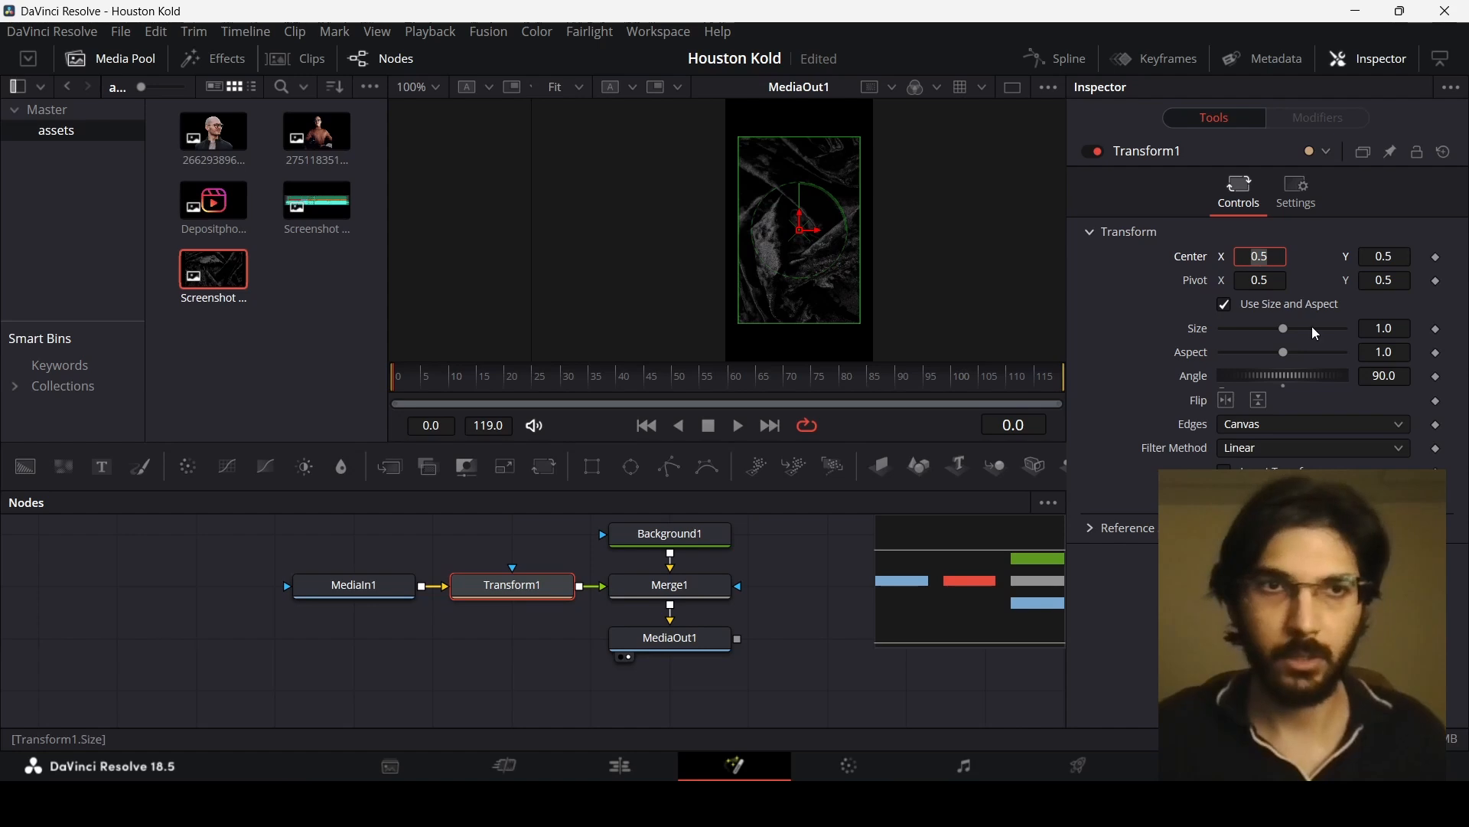
pyautogui.moveTo(1285, 330); pyautogui.dragTo(1295, 329)
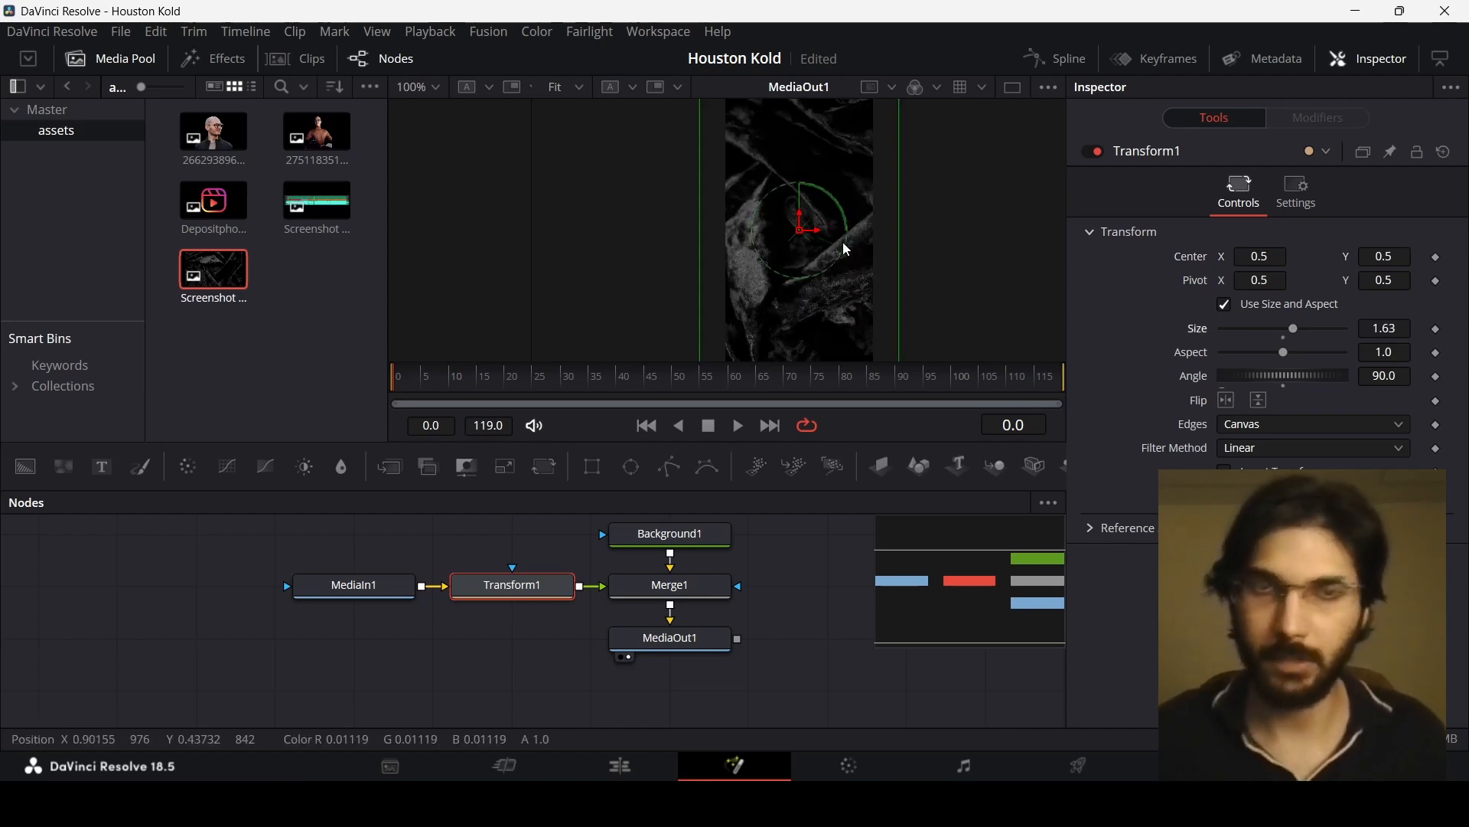
pyautogui.scroll(-1, 847, 249)
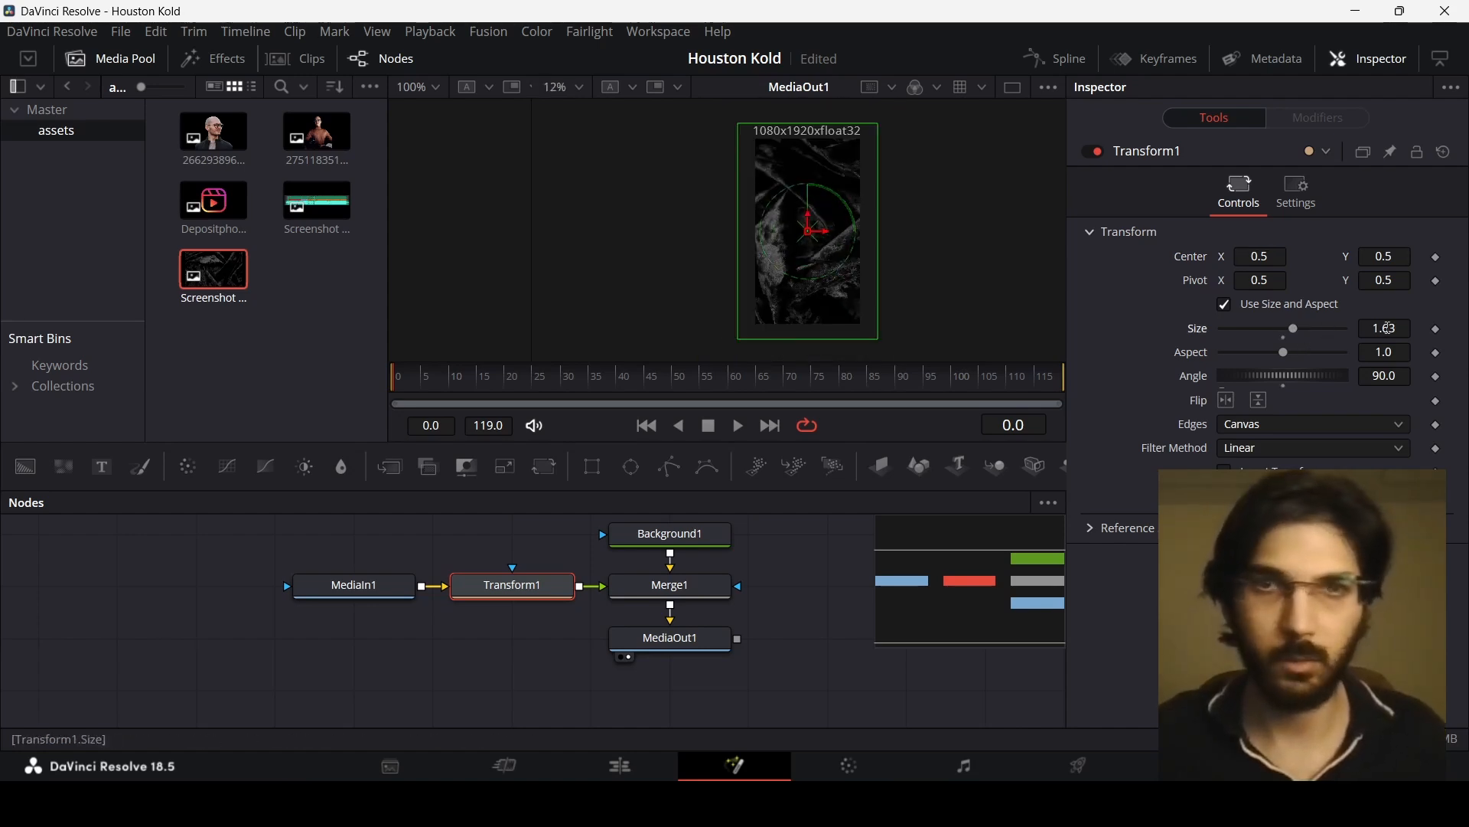
pyautogui.click(1388, 329)
pyautogui.write('1.5')
pyautogui.press('Tab')
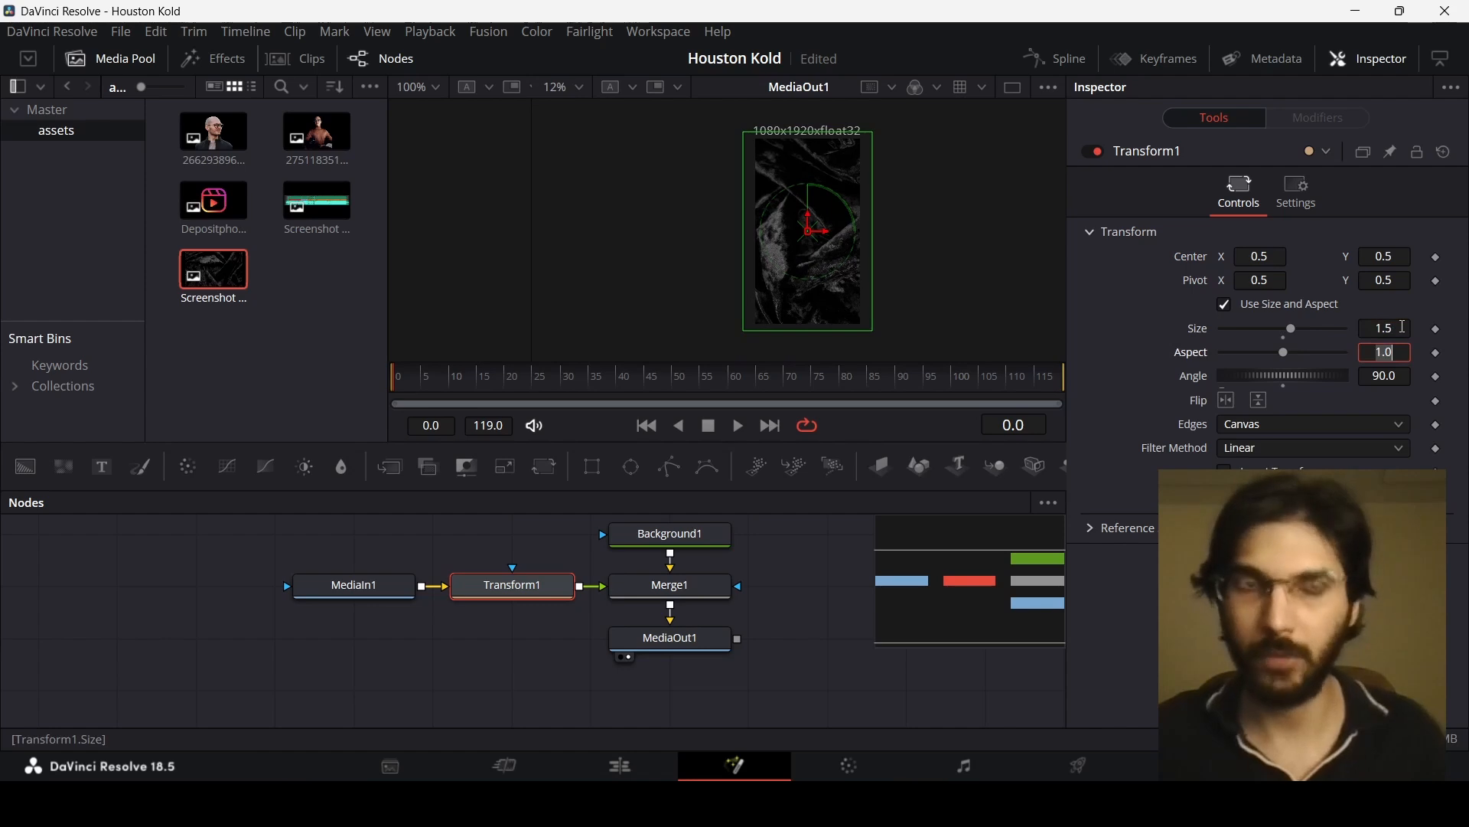
# Step: Set Merge1's Blend to 0
pyautogui.click(684, 596)
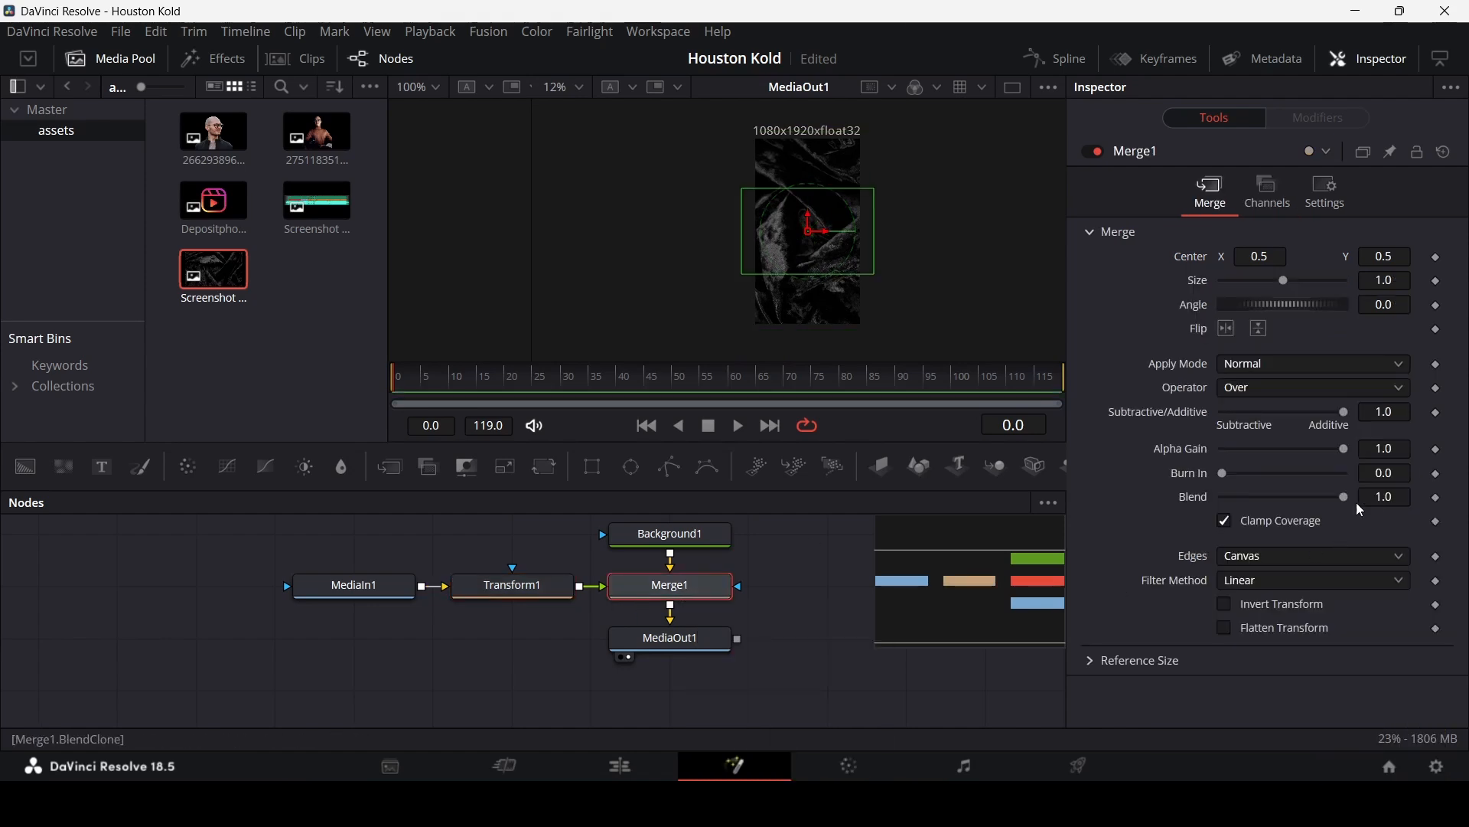
pyautogui.click(1392, 499)
pyautogui.doubleClick(1392, 498)
pyautogui.write('0')
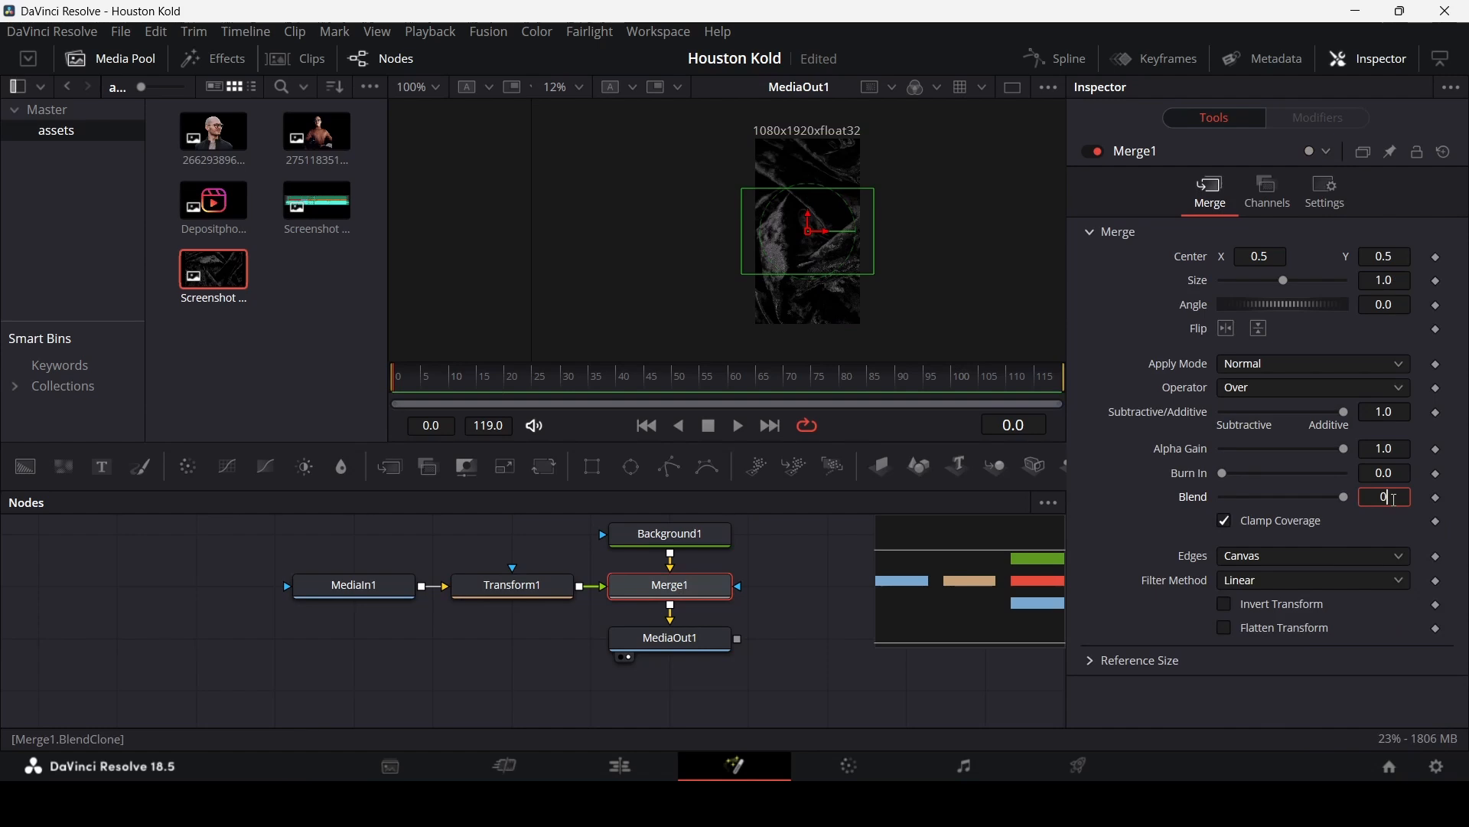
pyautogui.write('.4')
pyautogui.press('Tab')
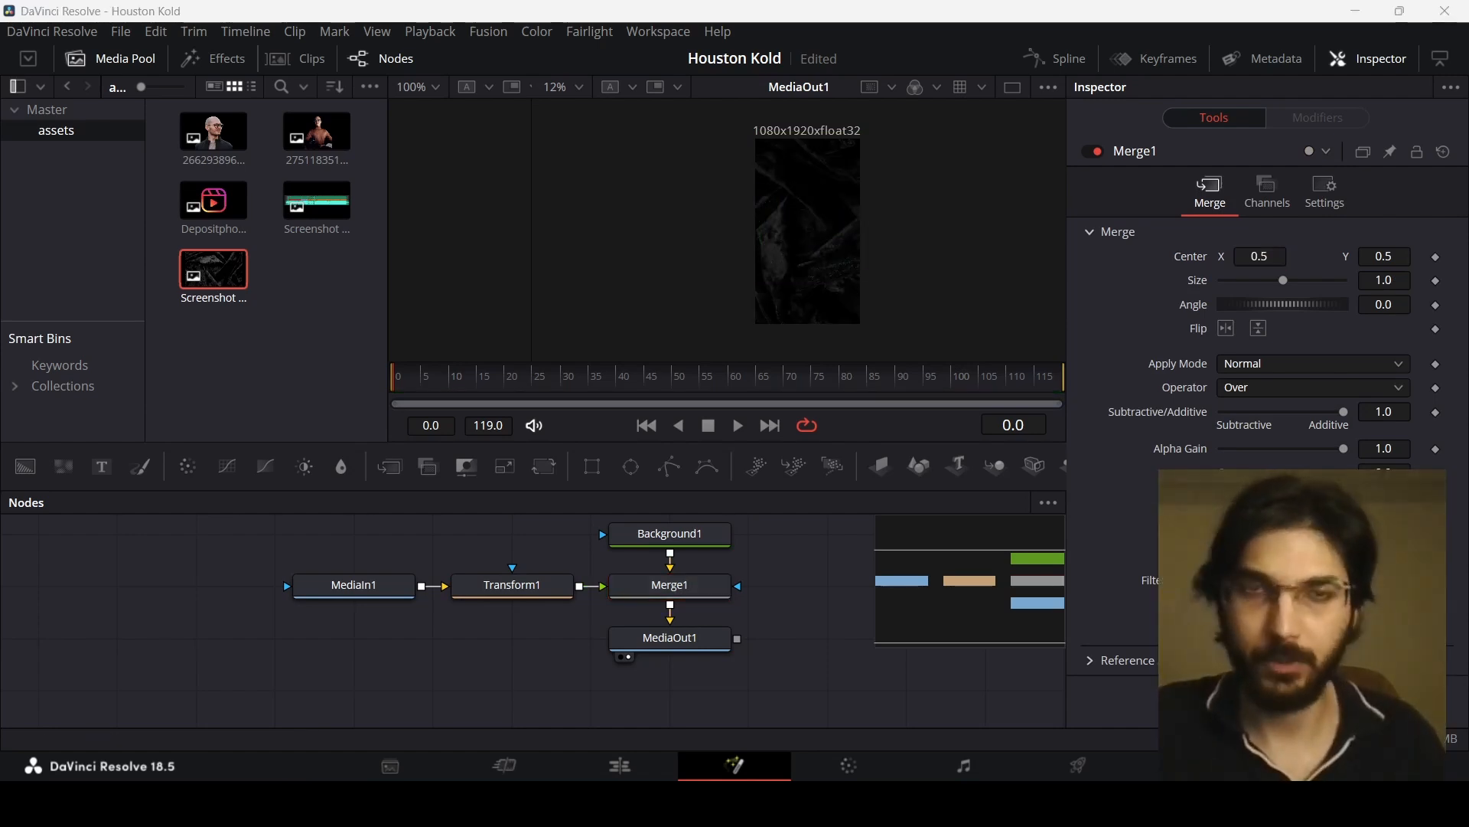
# Step: Add pEmitter and pRender nodes and merge the rendered particles over the composition with a new Merge node
pyautogui.moveTo(757, 466); pyautogui.dragTo(305, 651)
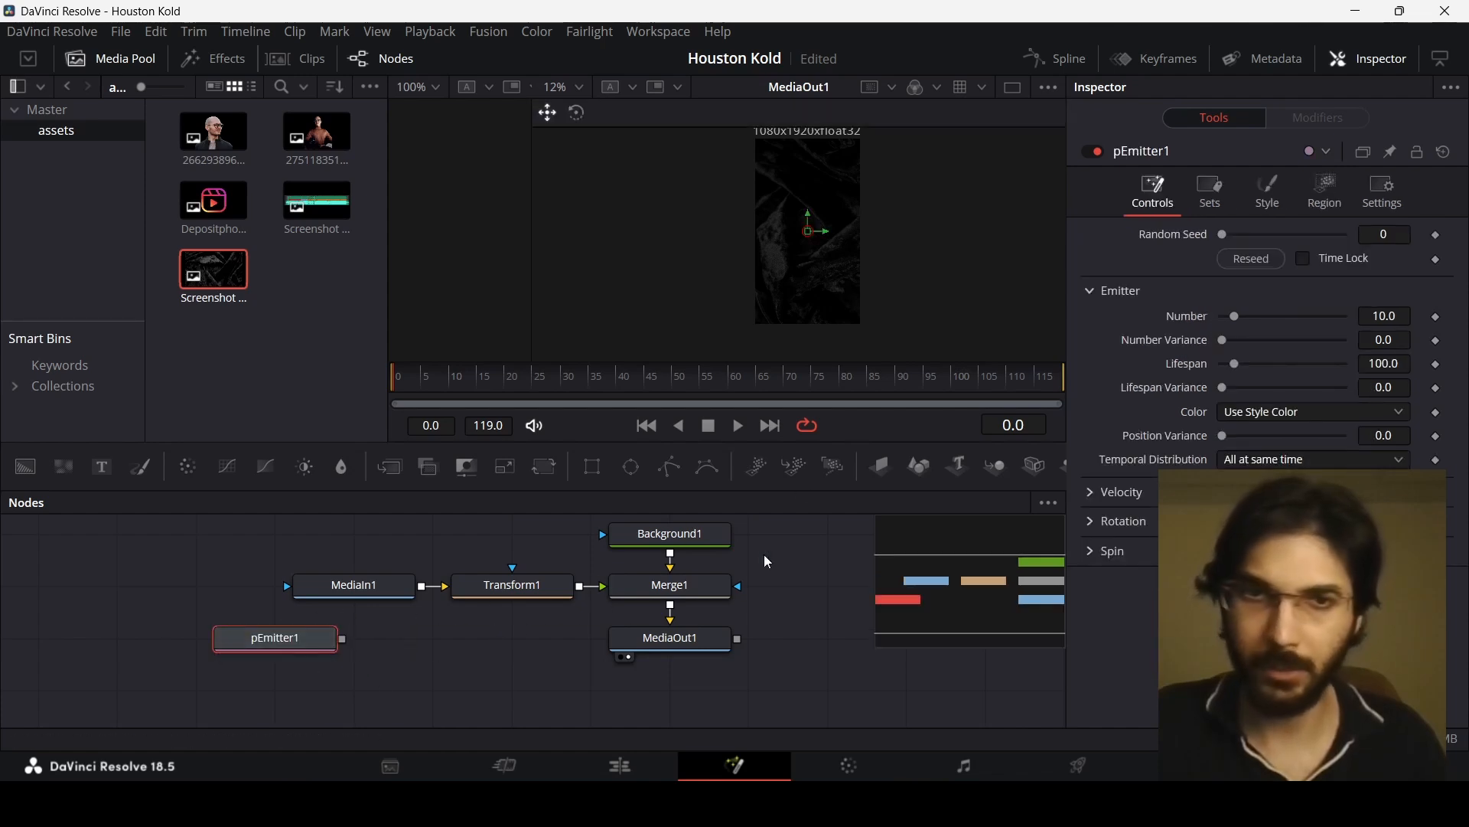
pyautogui.moveTo(833, 466); pyautogui.dragTo(433, 644)
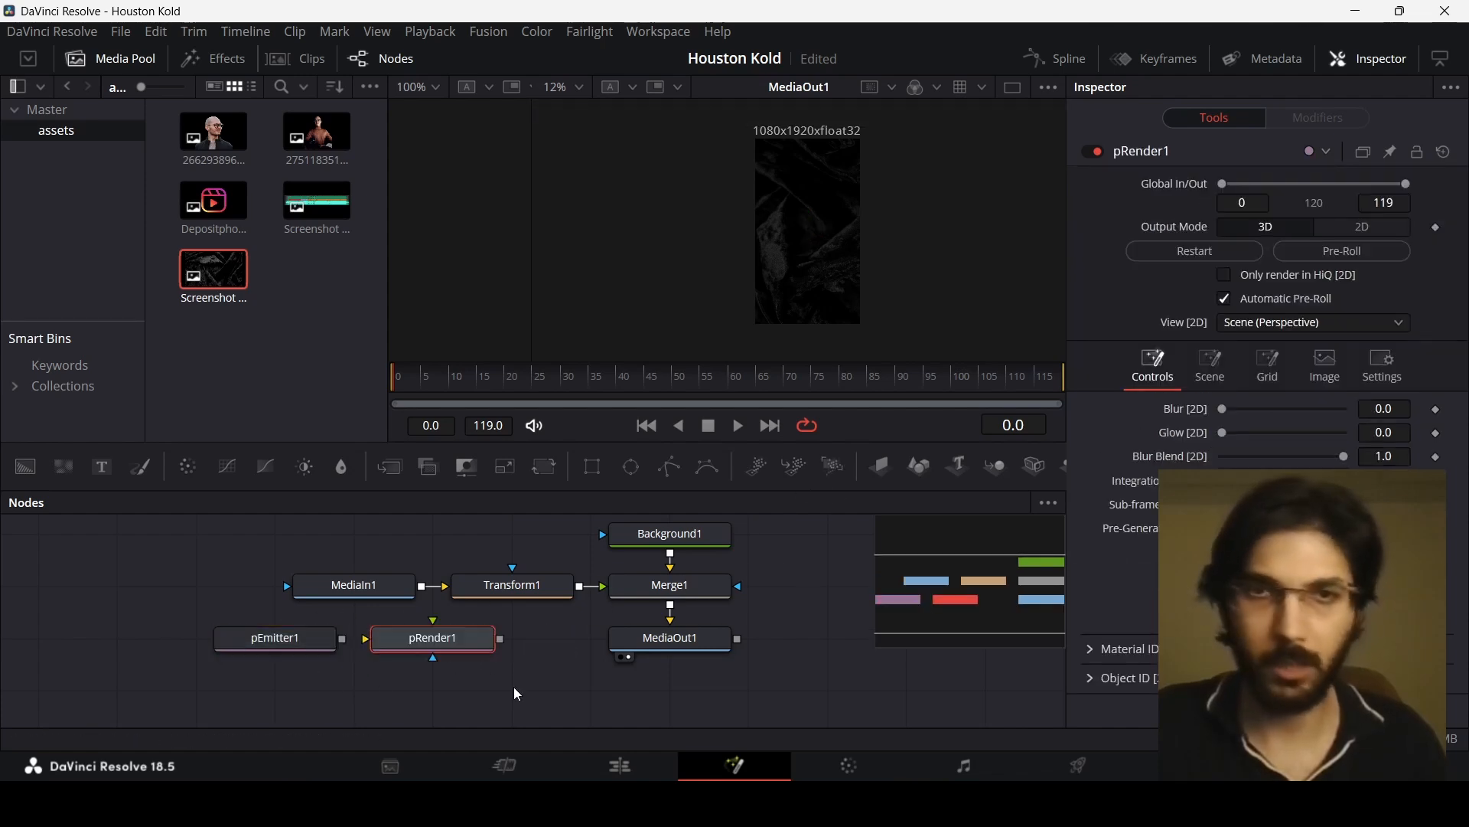
pyautogui.moveTo(342, 639); pyautogui.dragTo(677, 612)
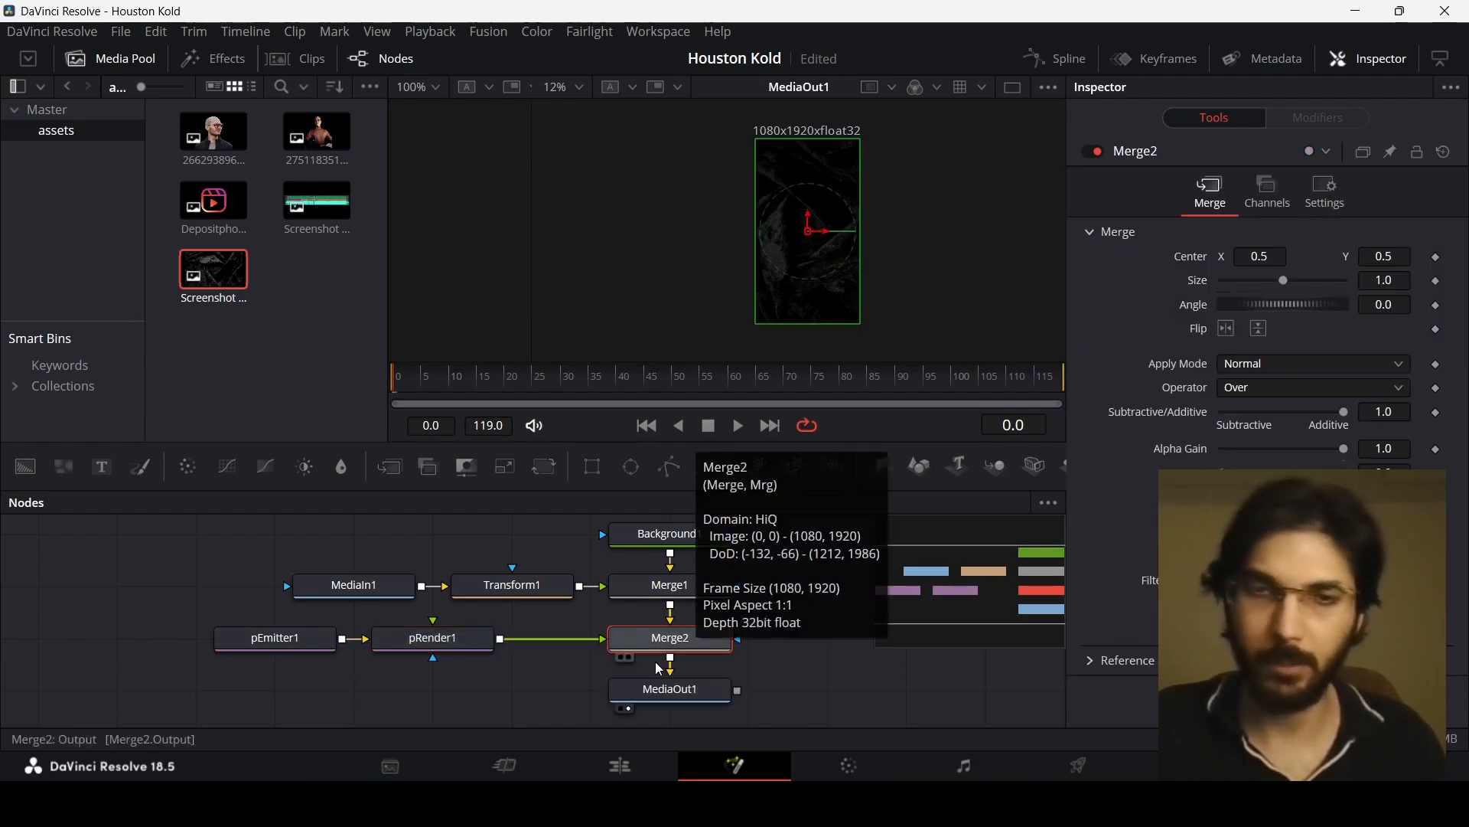
# Step: Set the pEmitter1 emission region to All
pyautogui.click(357, 645)
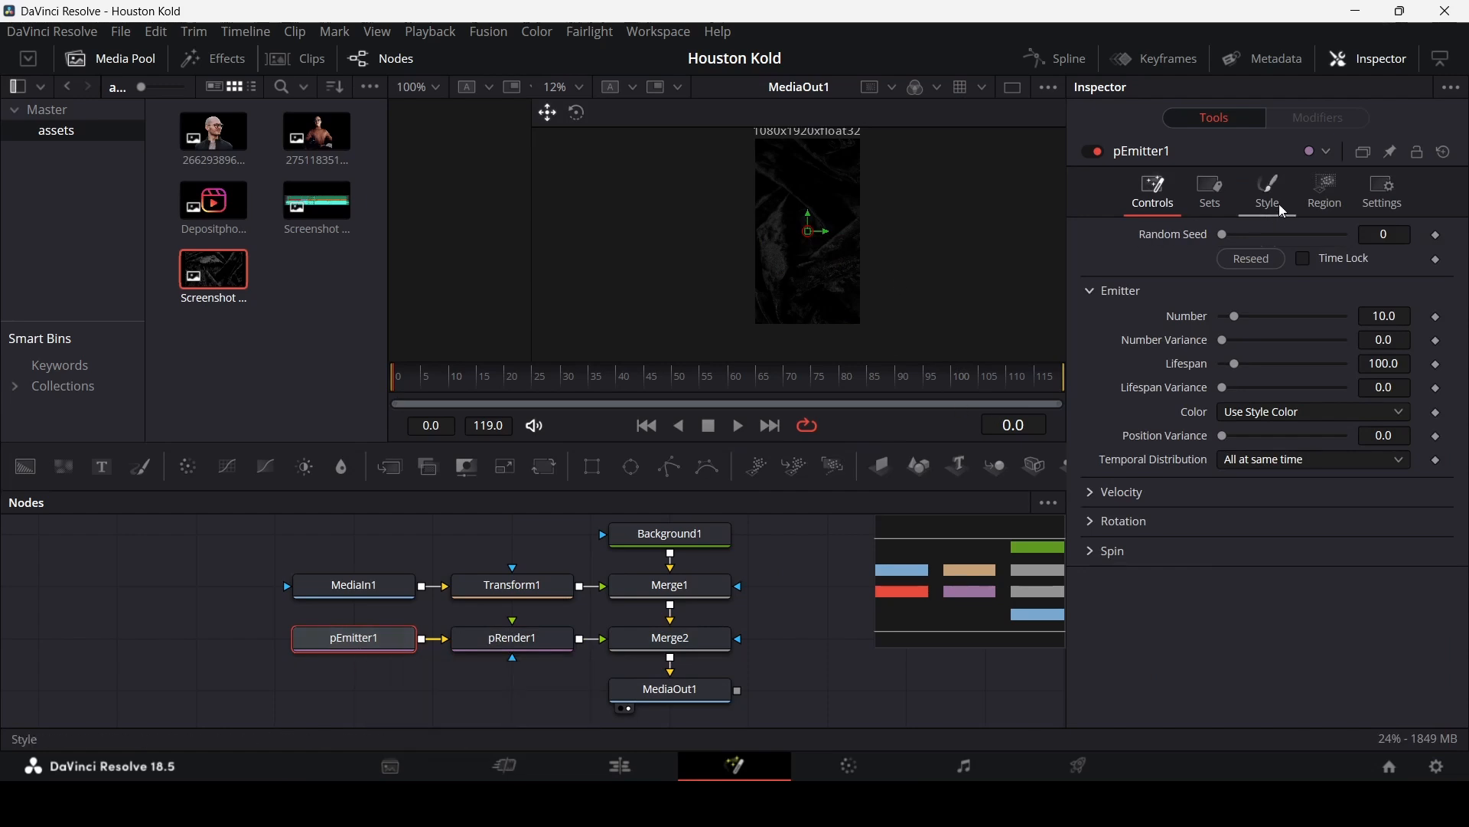
pyautogui.click(1325, 193)
pyautogui.click(1217, 262)
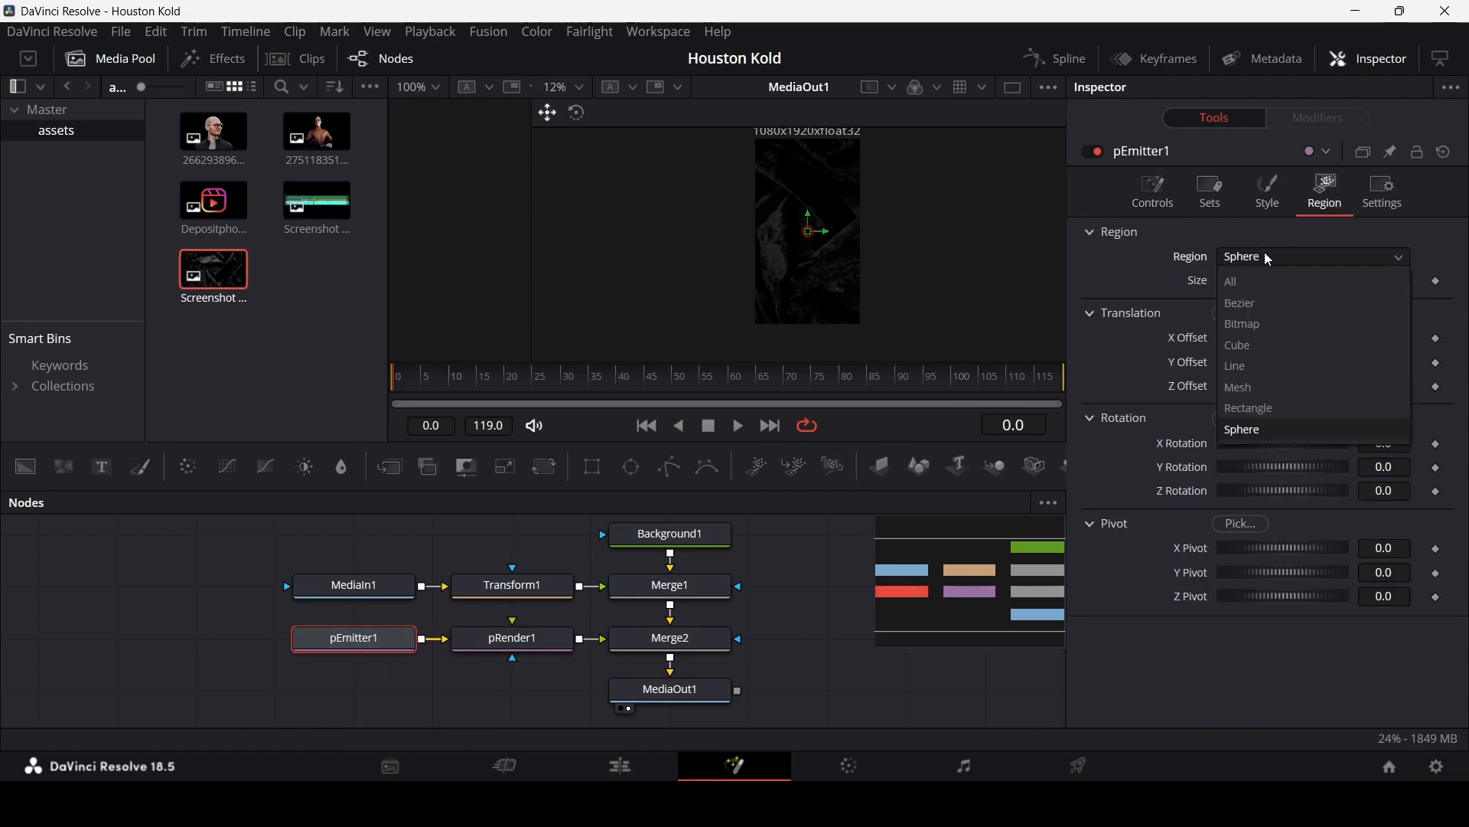
pyautogui.click(1255, 281)
# Step: Change the particle style to Blob
pyautogui.click(1271, 205)
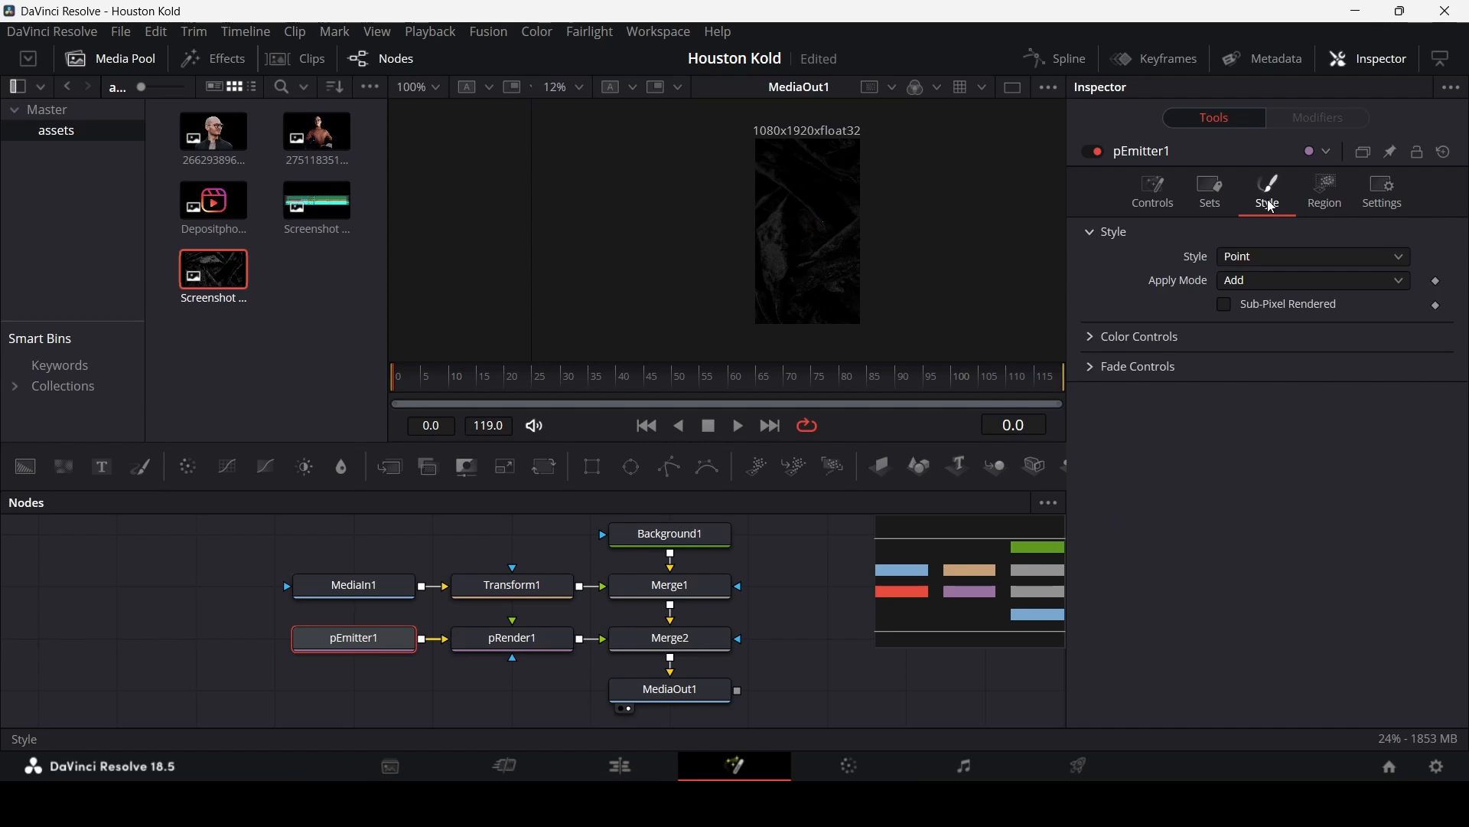
pyautogui.click(1246, 260)
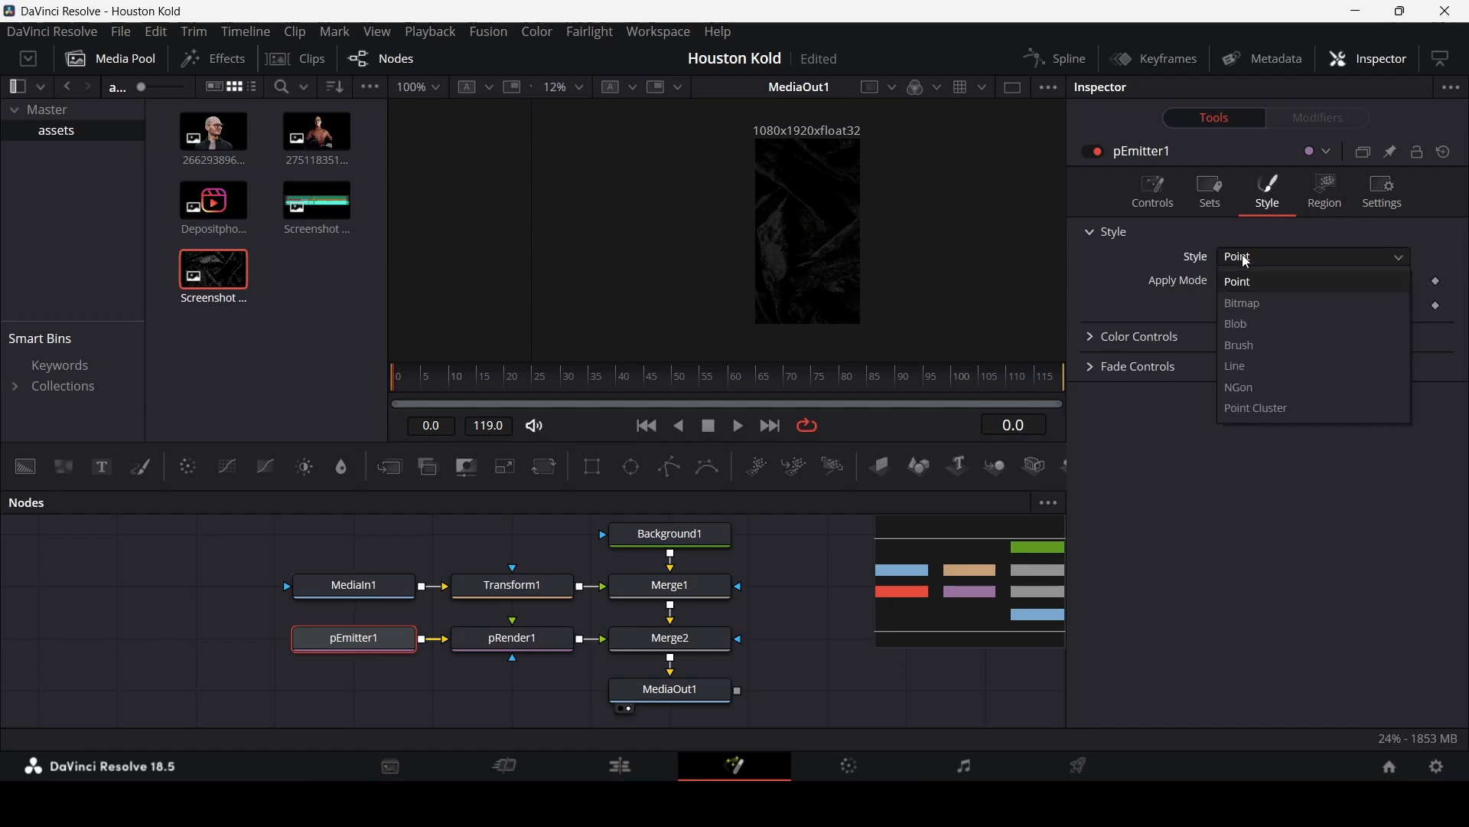
pyautogui.click(1259, 324)
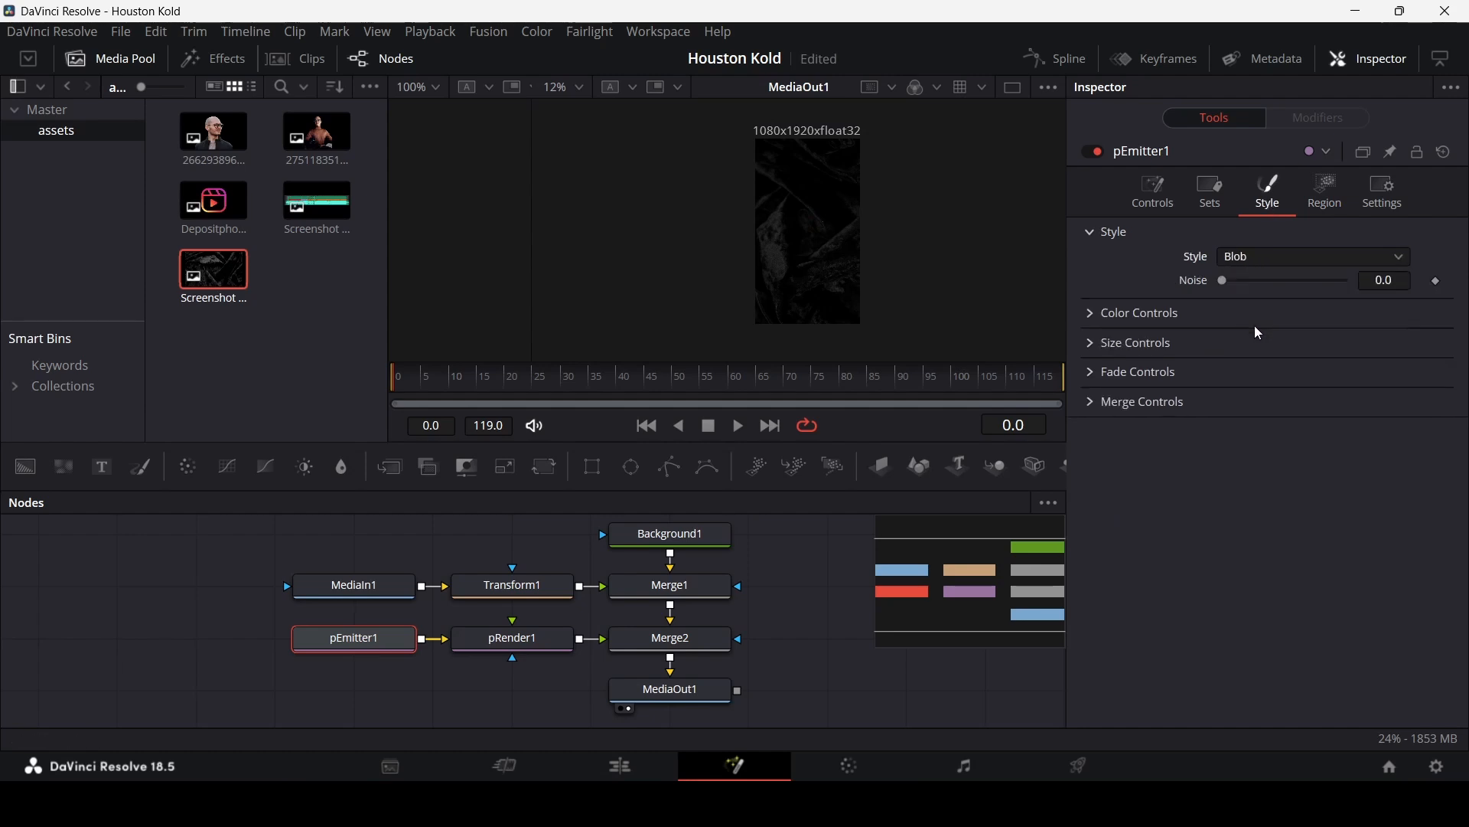
# Step: Make the particles shrink over their life by lowering the end of the Size Over Life curve
pyautogui.click(1090, 341)
pyautogui.scroll(1, 861, 168)
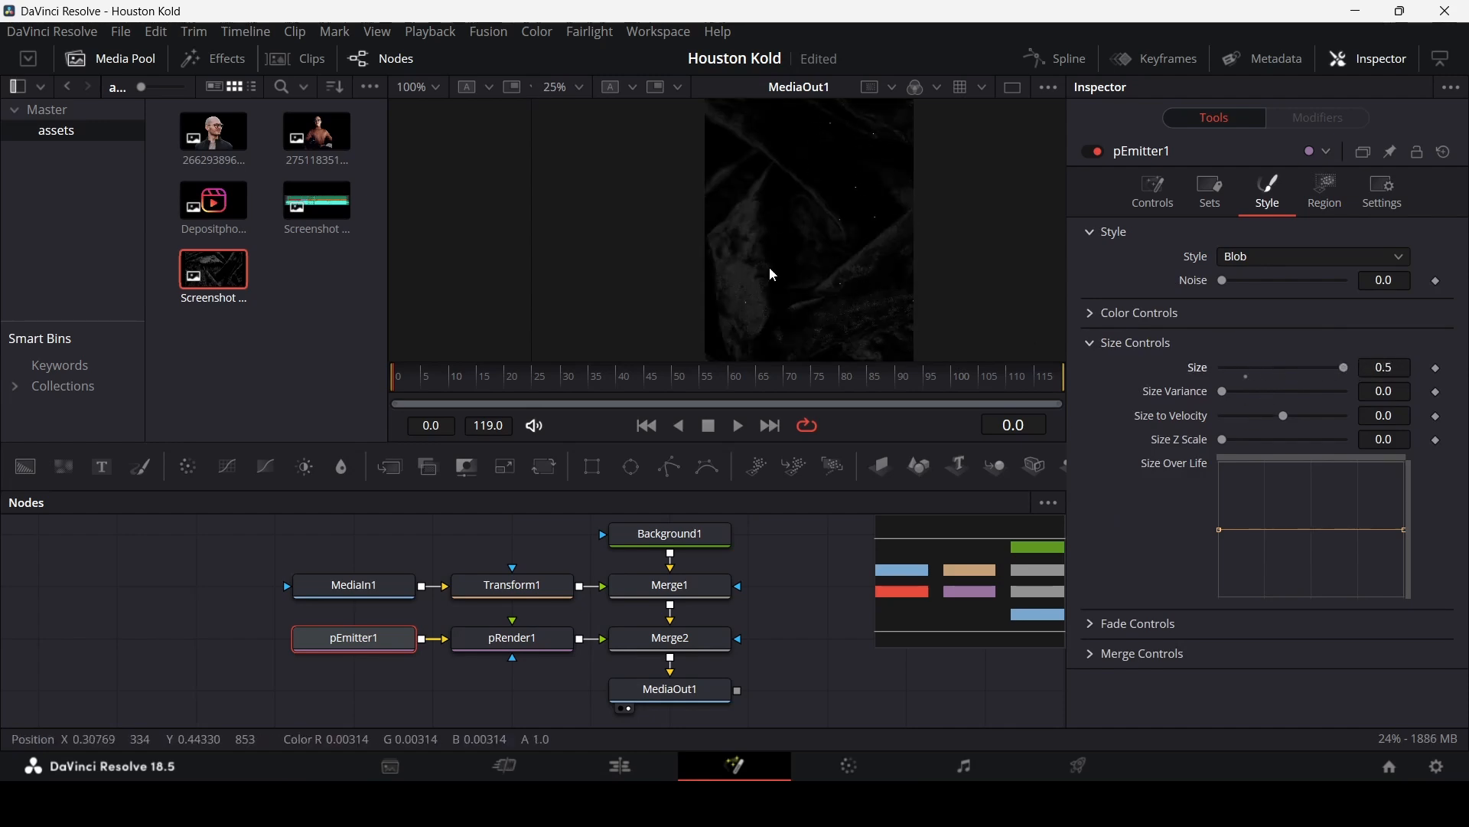
pyautogui.scroll(1, 883, 275)
pyautogui.scroll(-1, 774, 215)
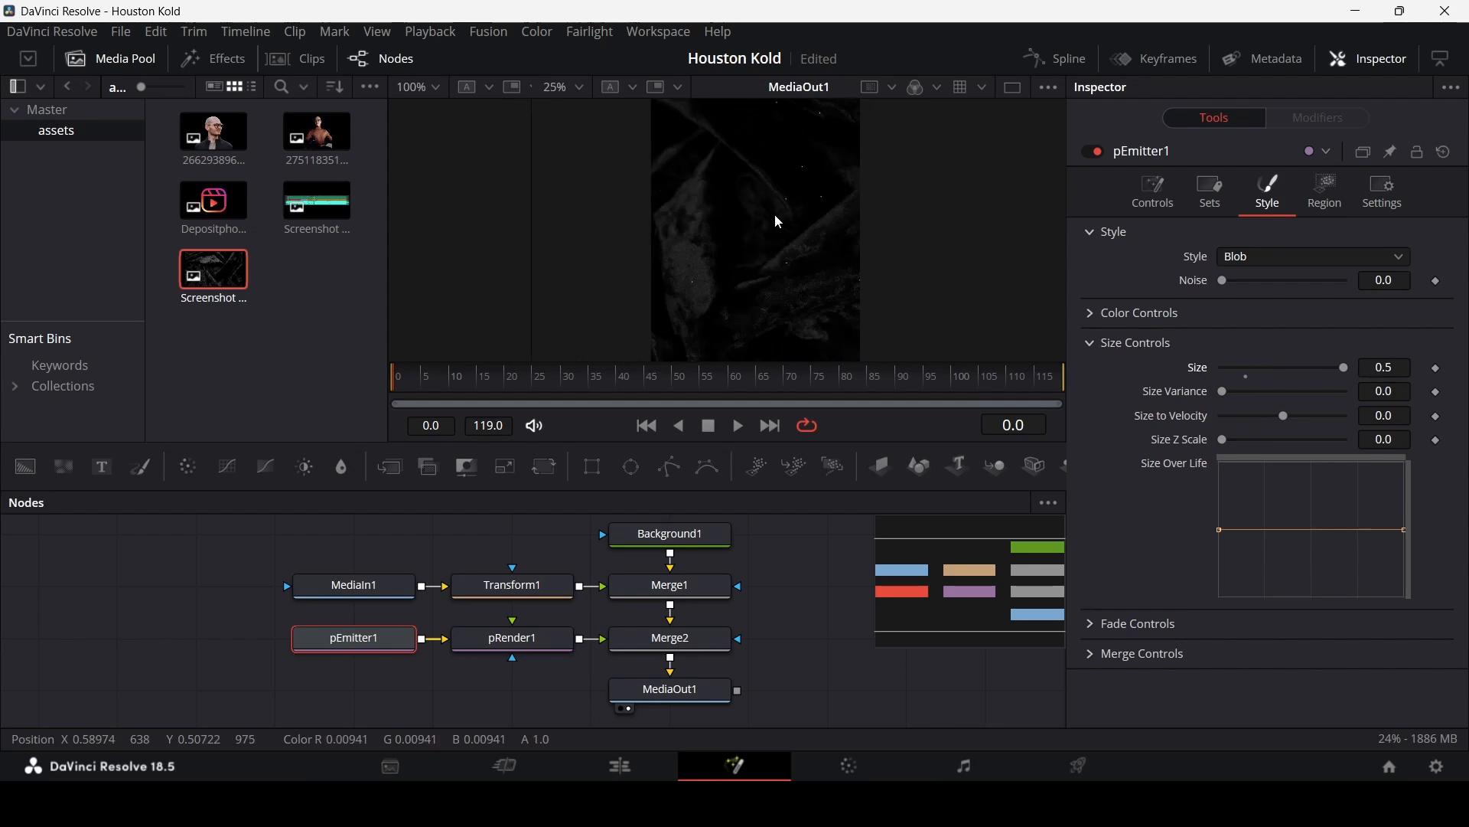
pyautogui.moveTo(775, 206); pyautogui.dragTo(775, 251)
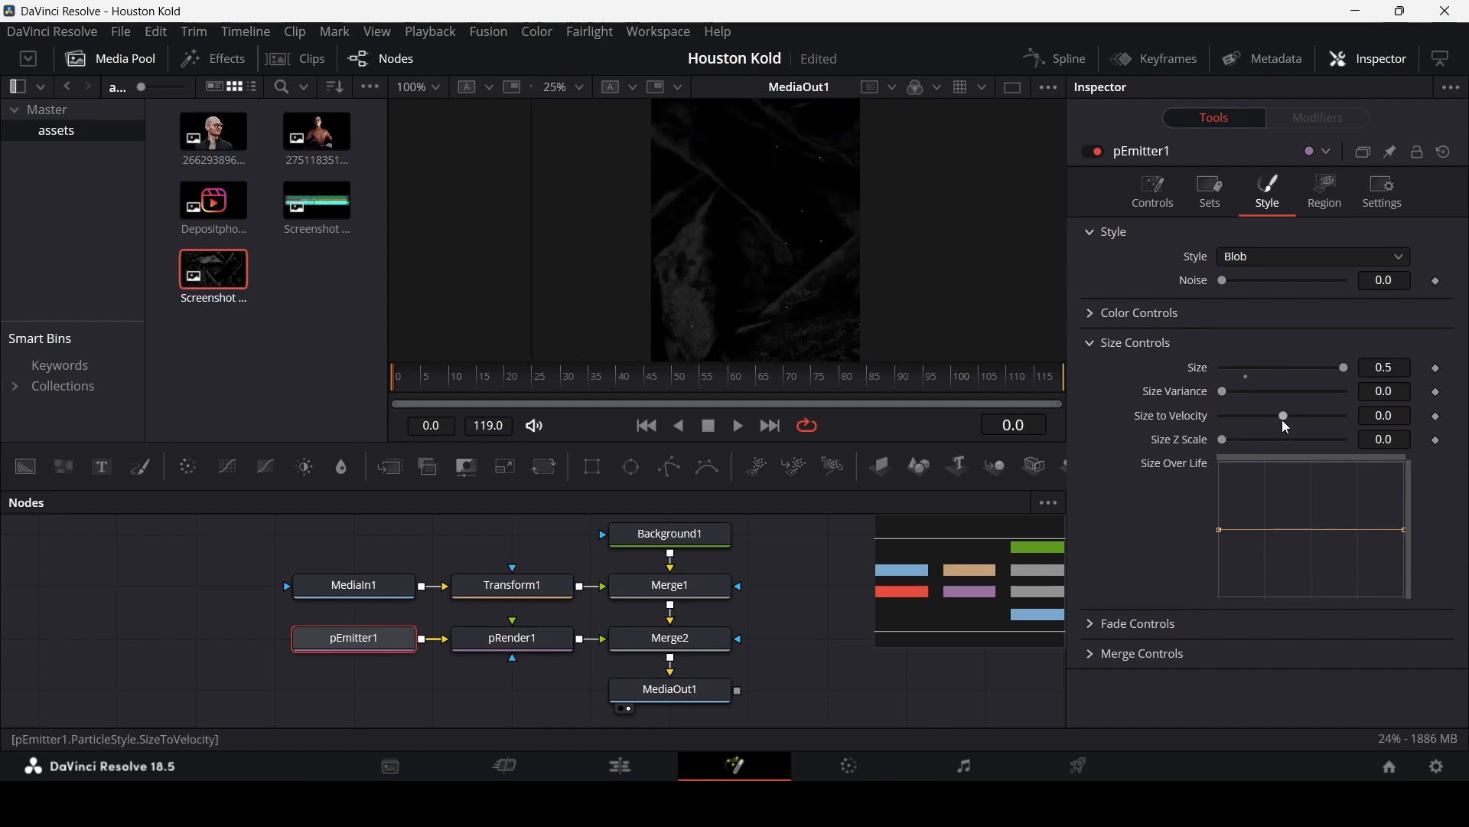
pyautogui.moveTo(1400, 531); pyautogui.dragTo(1401, 602)
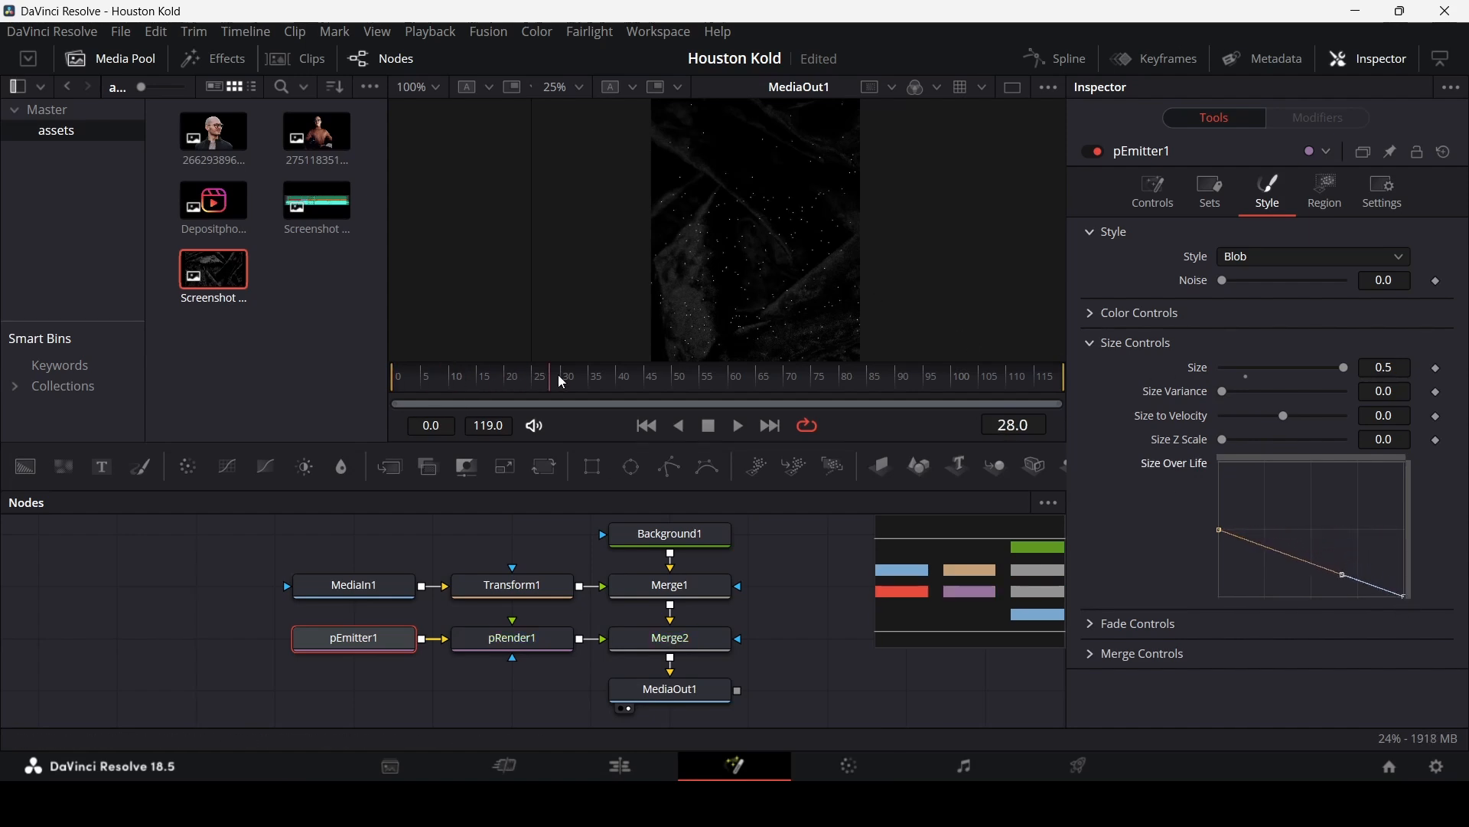
# Step: Set the emitter's particle Number to 2
pyautogui.moveTo(563, 381); pyautogui.dragTo(437, 395)
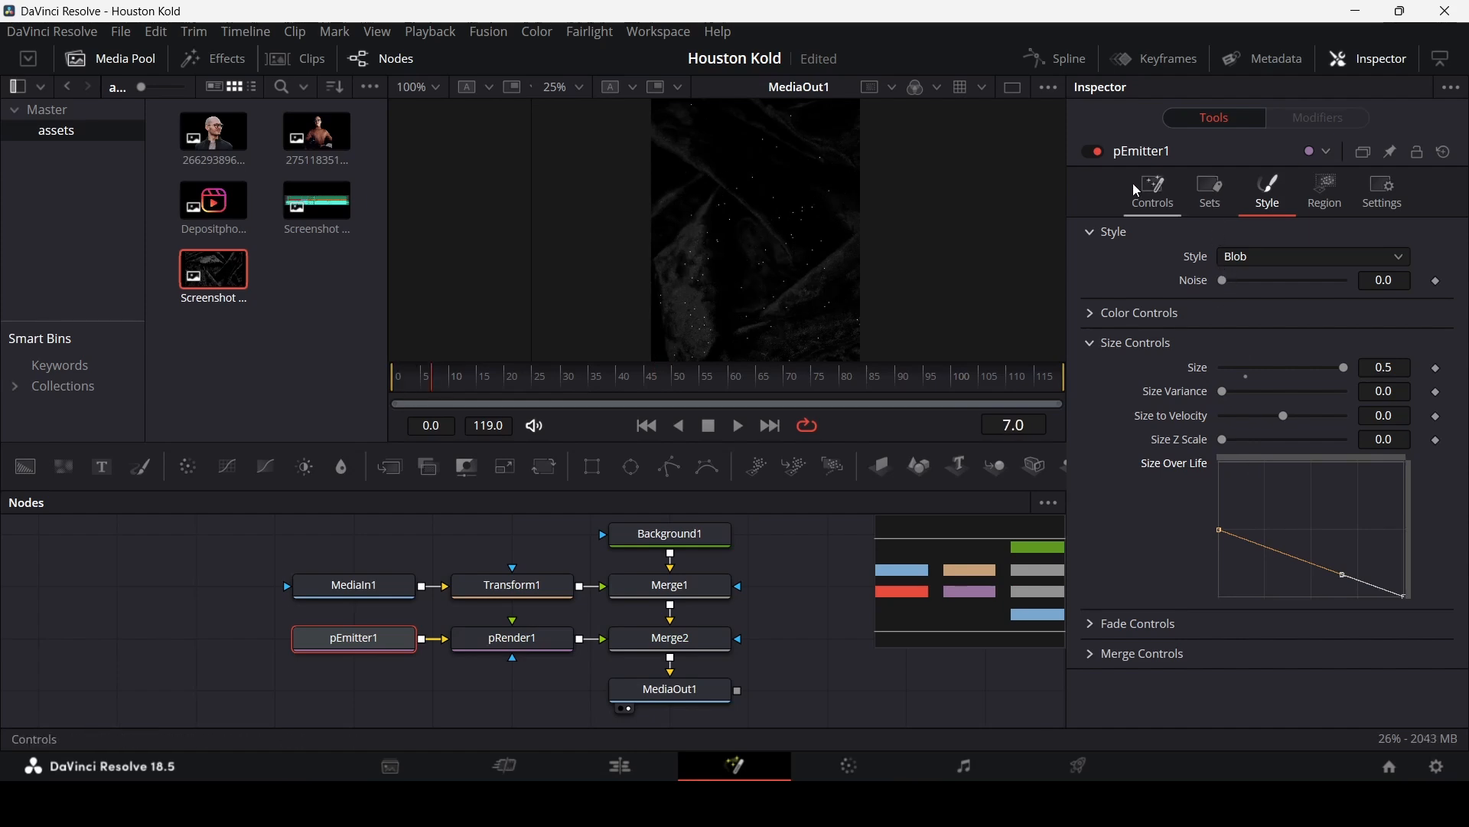
pyautogui.click(1151, 191)
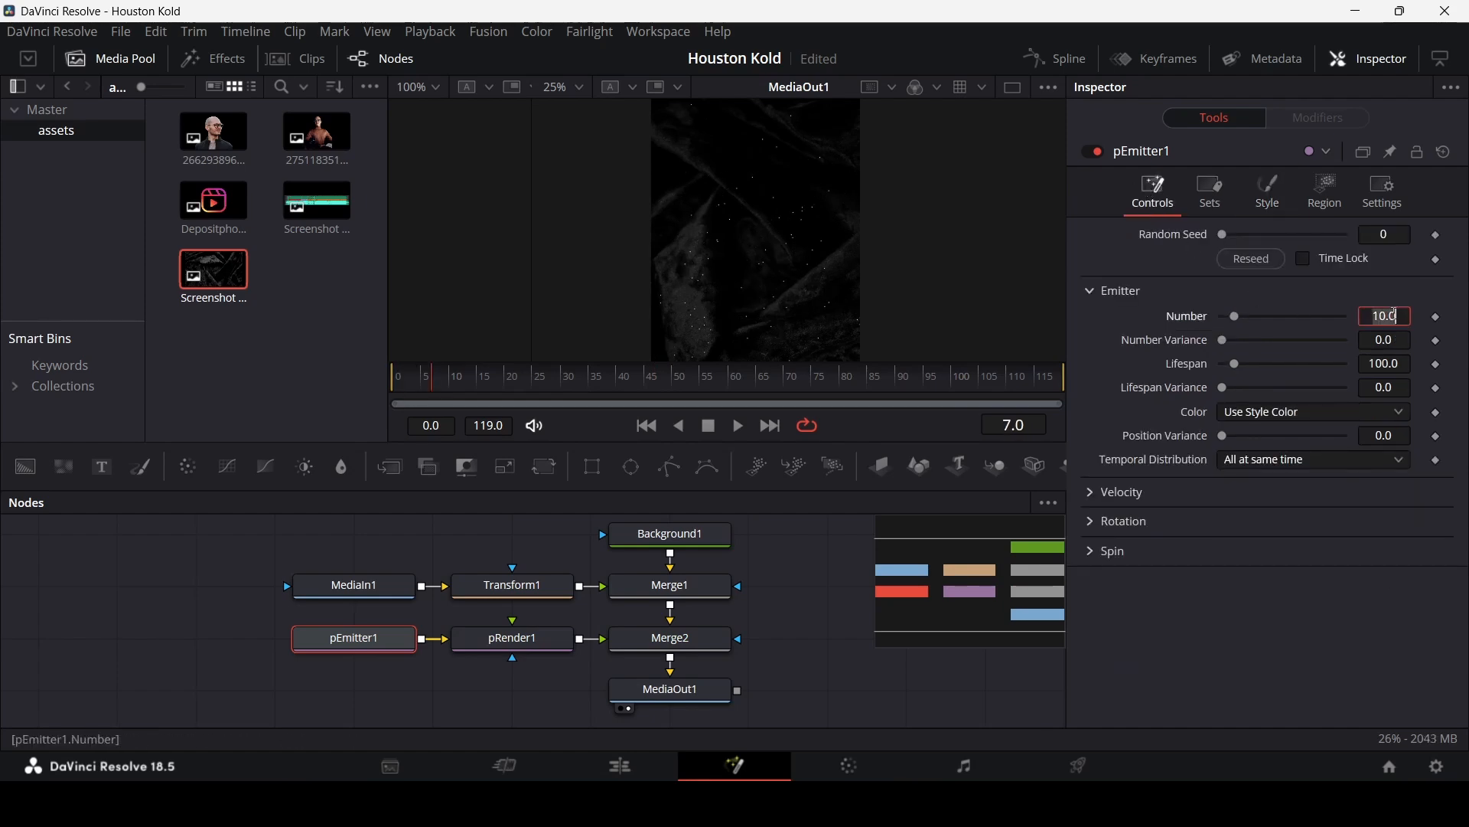
pyautogui.click(1395, 314)
pyautogui.write('2')
pyautogui.press('Tab')
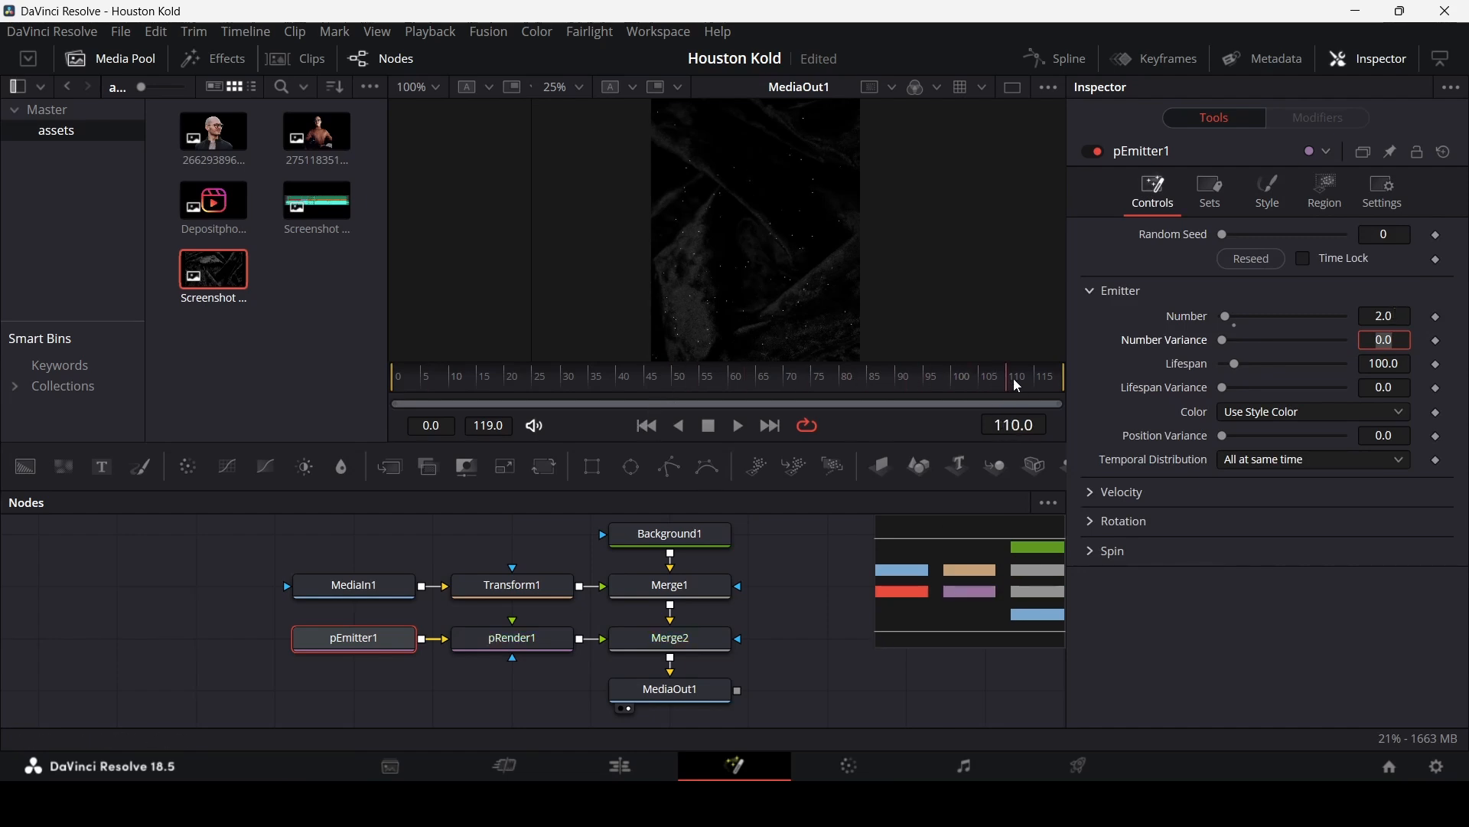
# Step: Set the emitter's particle Lifespan to 39
pyautogui.moveTo(1017, 387); pyautogui.dragTo(1063, 387)
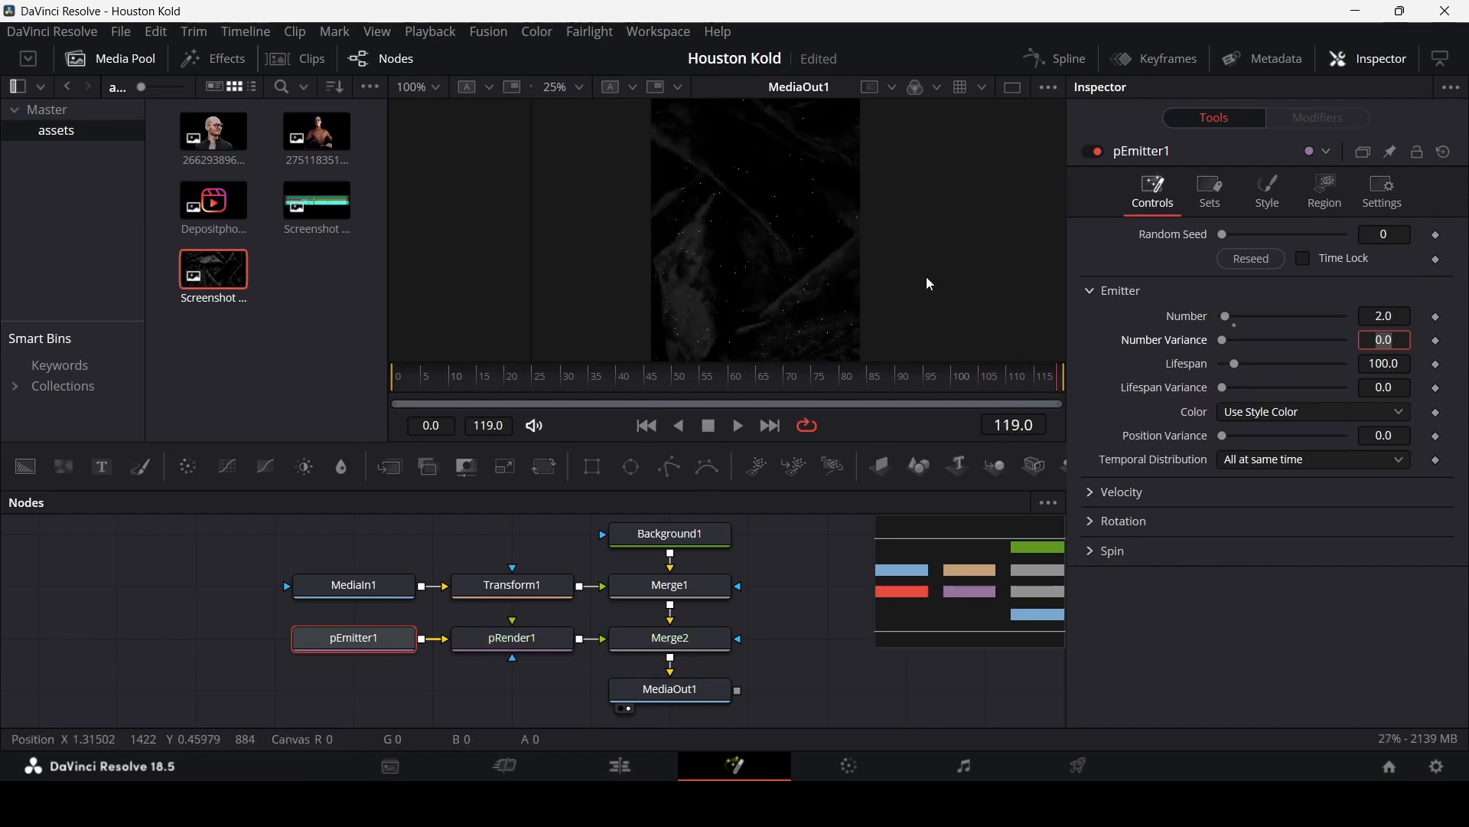
pyautogui.click(1231, 364)
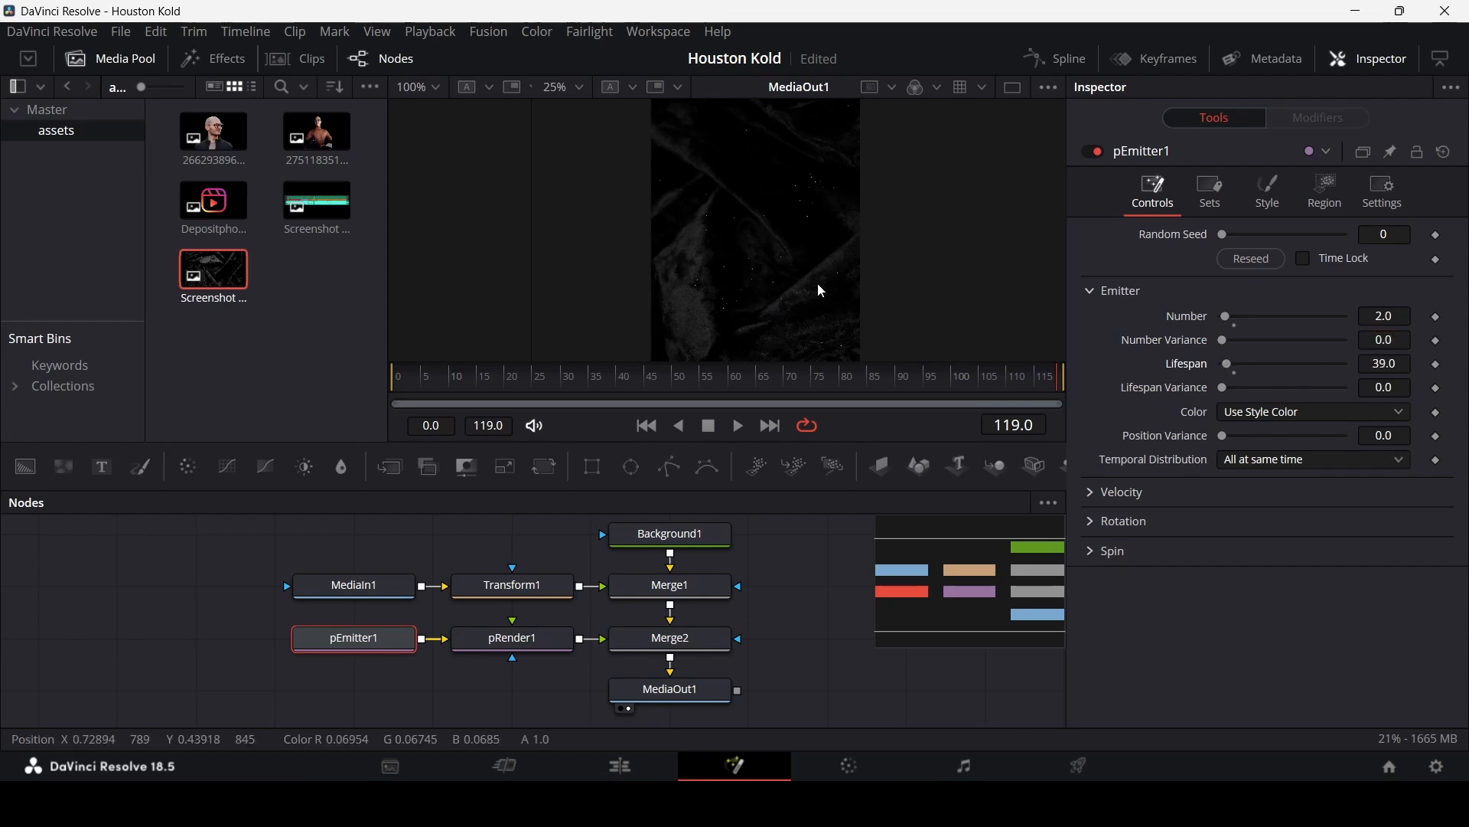
pyautogui.moveTo(450, 378); pyautogui.dragTo(800, 378)
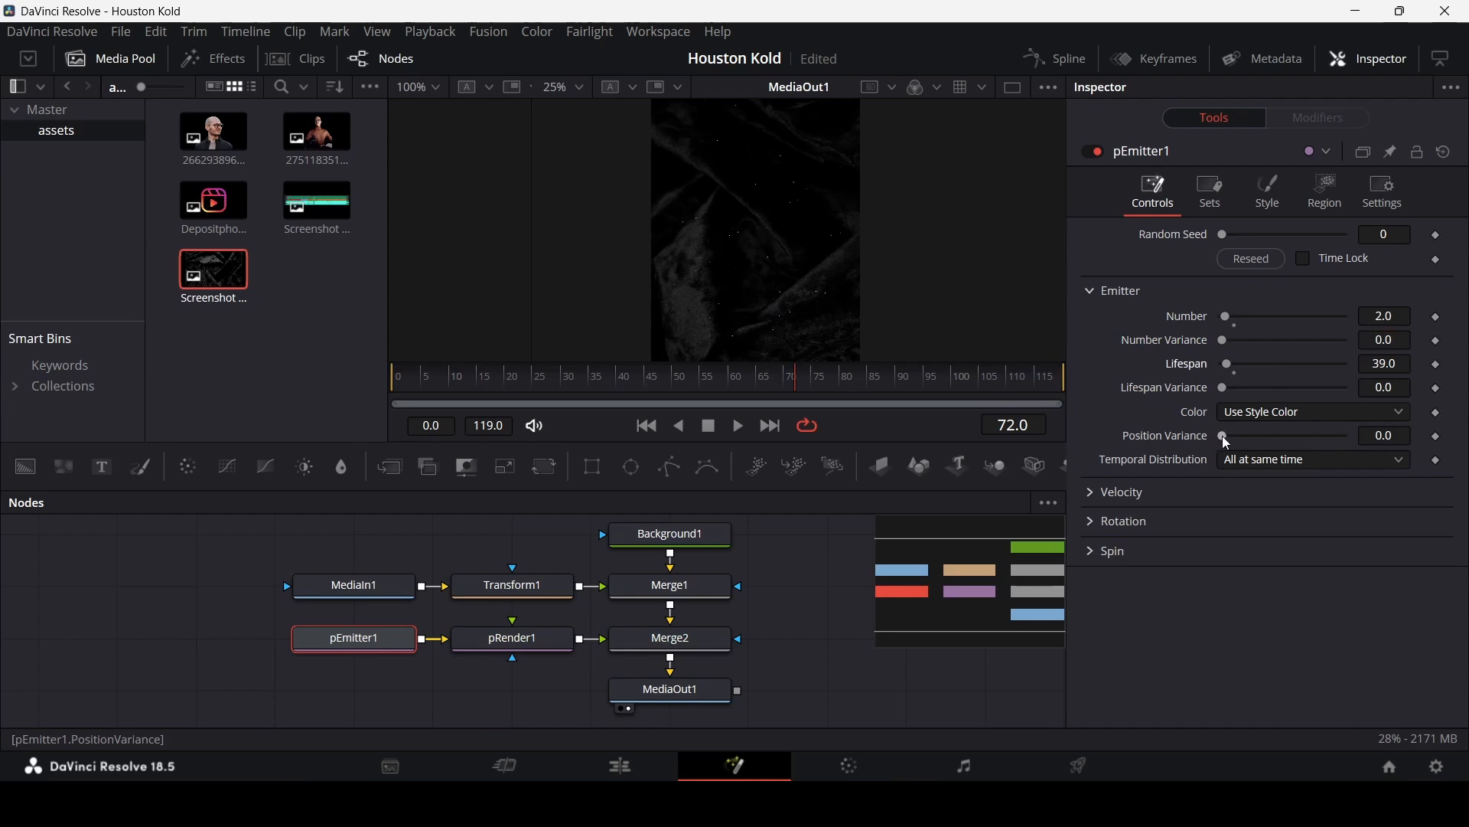
# Step: Set the particle Velocity to about 0.016 and preview the motion
pyautogui.click(1115, 493)
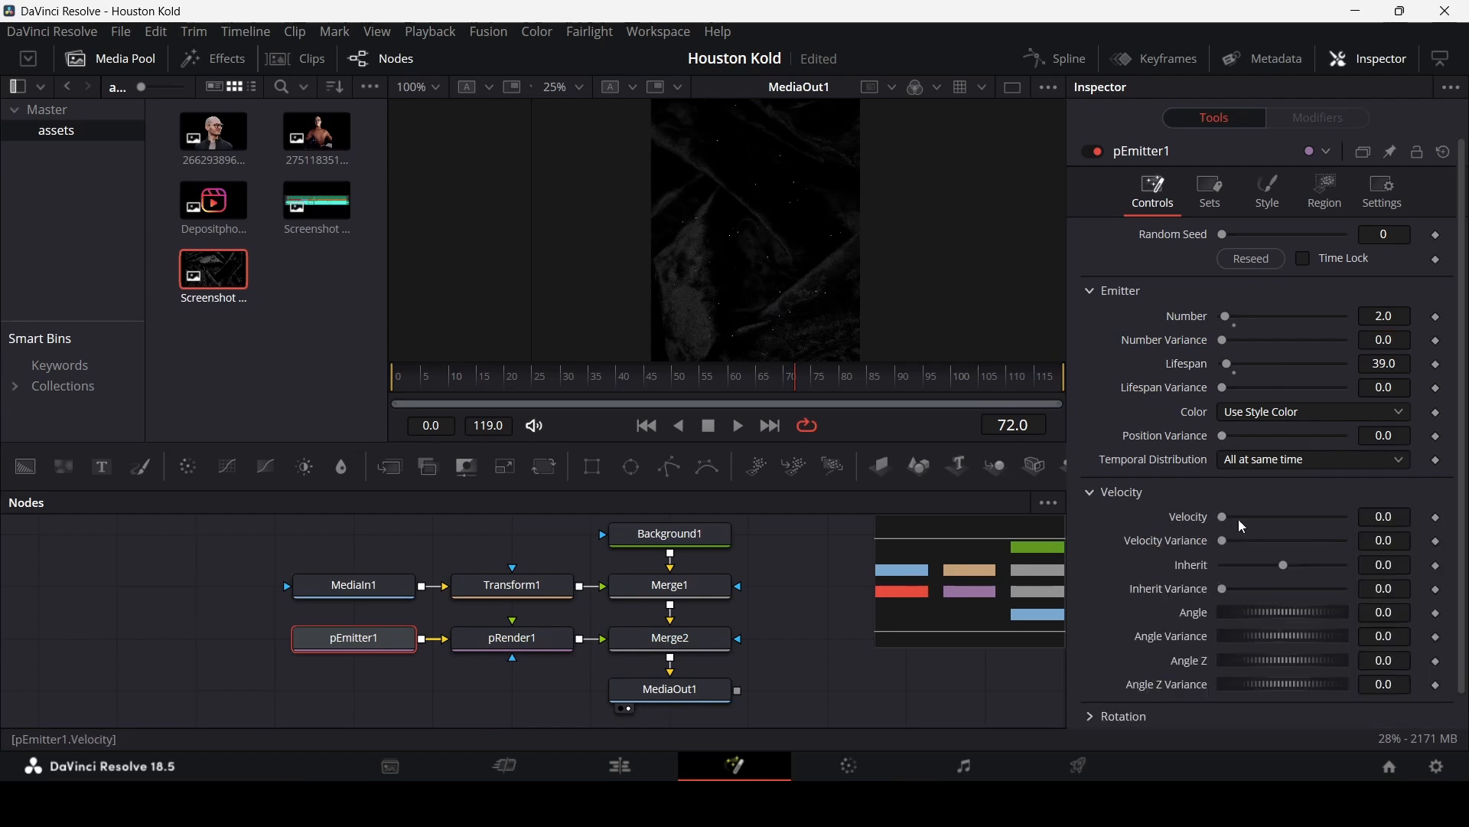
pyautogui.moveTo(1222, 518); pyautogui.dragTo(1224, 518)
pyautogui.press('space')
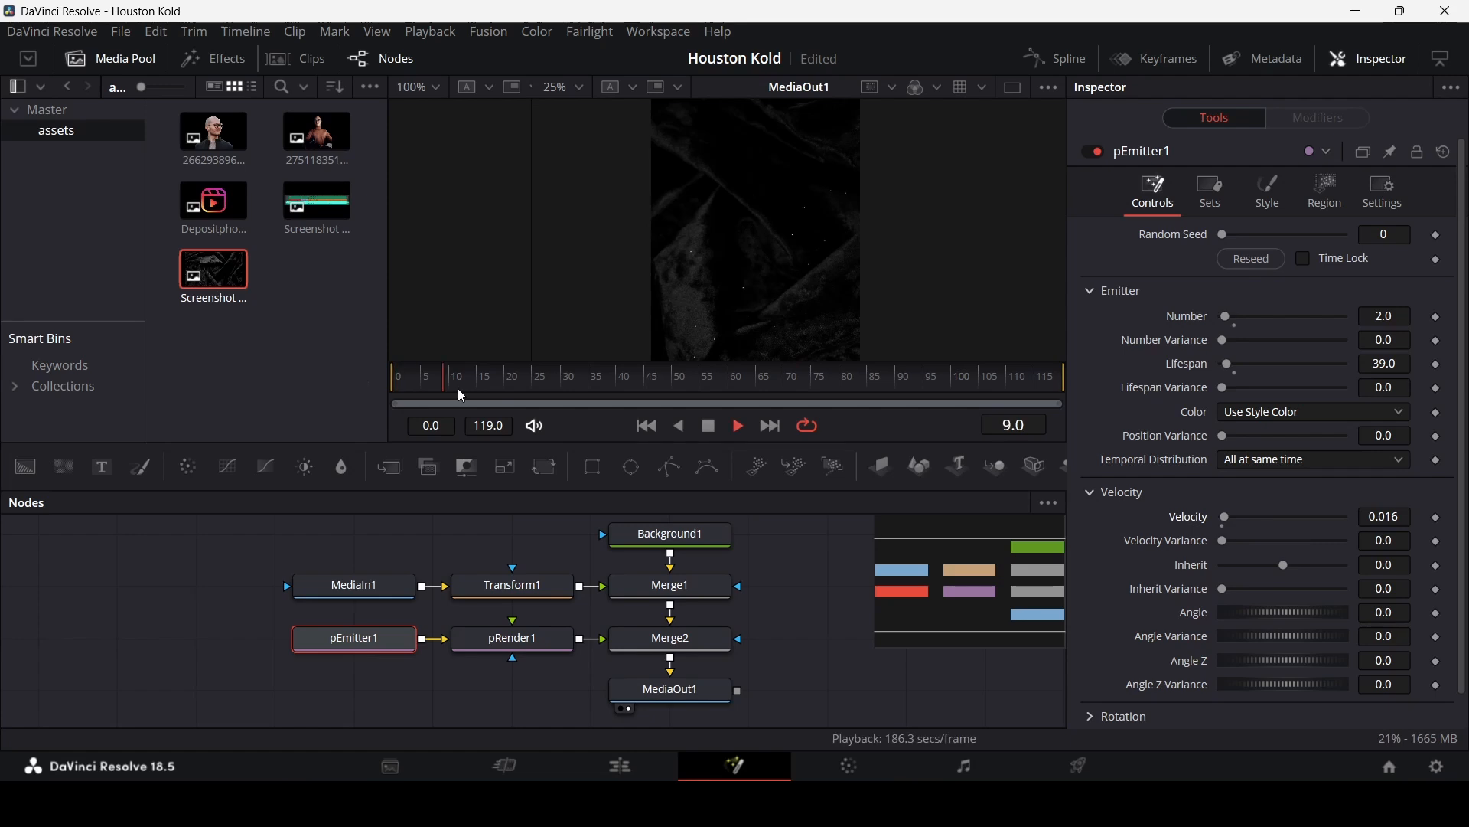
pyautogui.press('space')
# Step: Change the particle colour to yellow in the Style color controls
pyautogui.click(1270, 193)
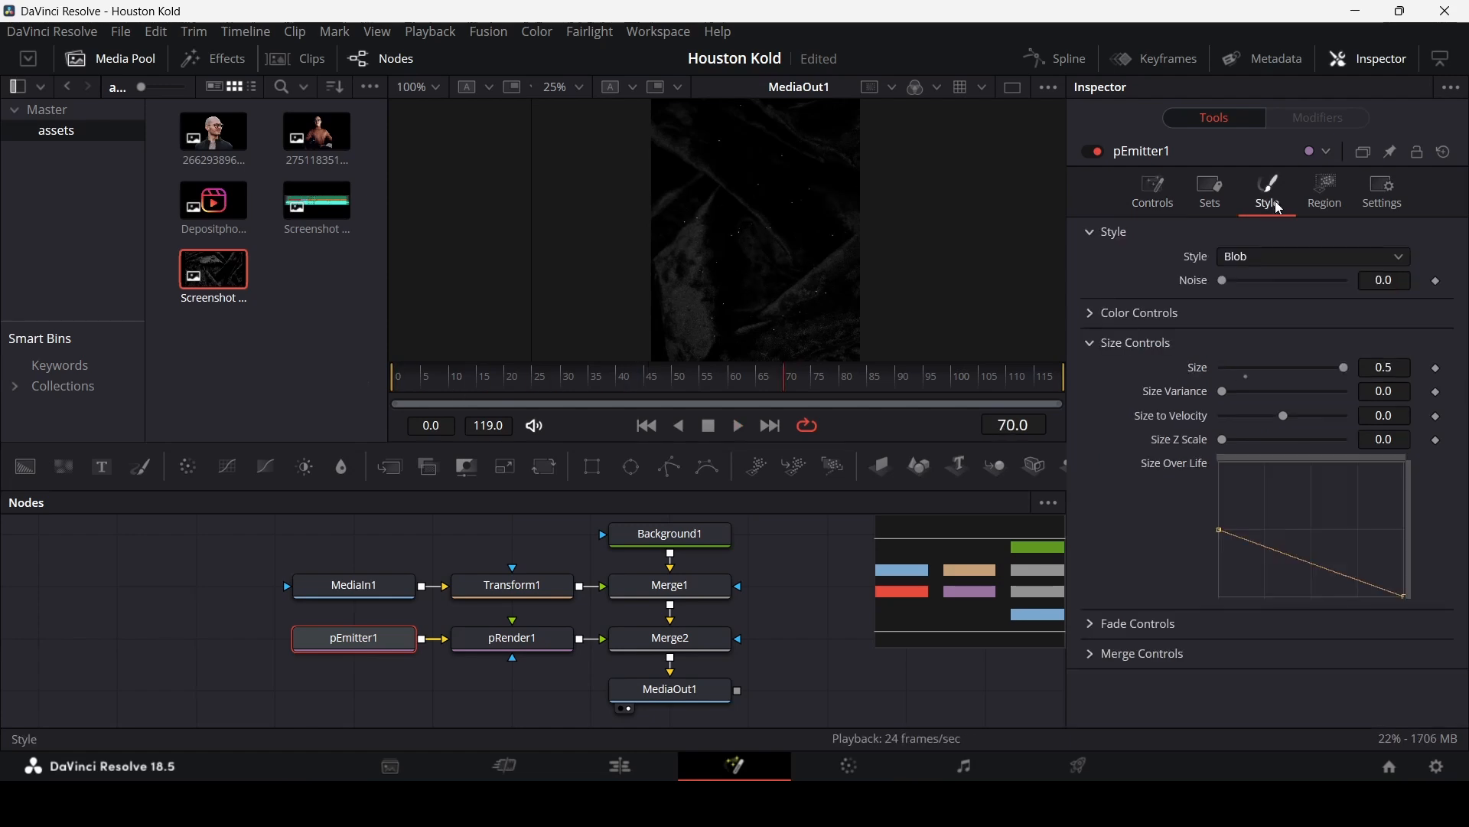
pyautogui.click(1325, 197)
pyautogui.click(1257, 212)
pyautogui.click(1110, 316)
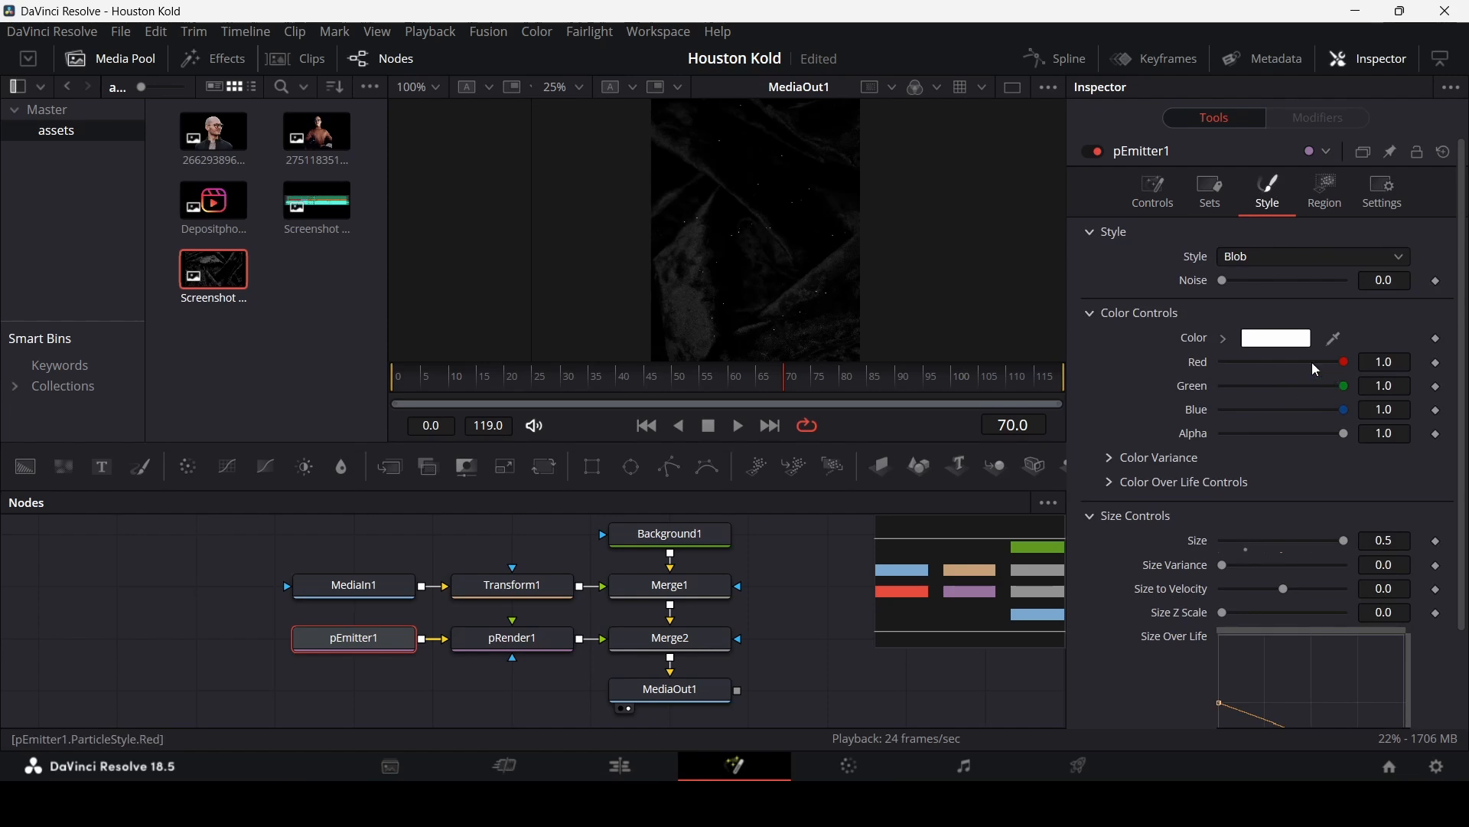
pyautogui.click(1225, 339)
pyautogui.click(1392, 374)
pyautogui.moveTo(1351, 367); pyautogui.dragTo(1391, 337)
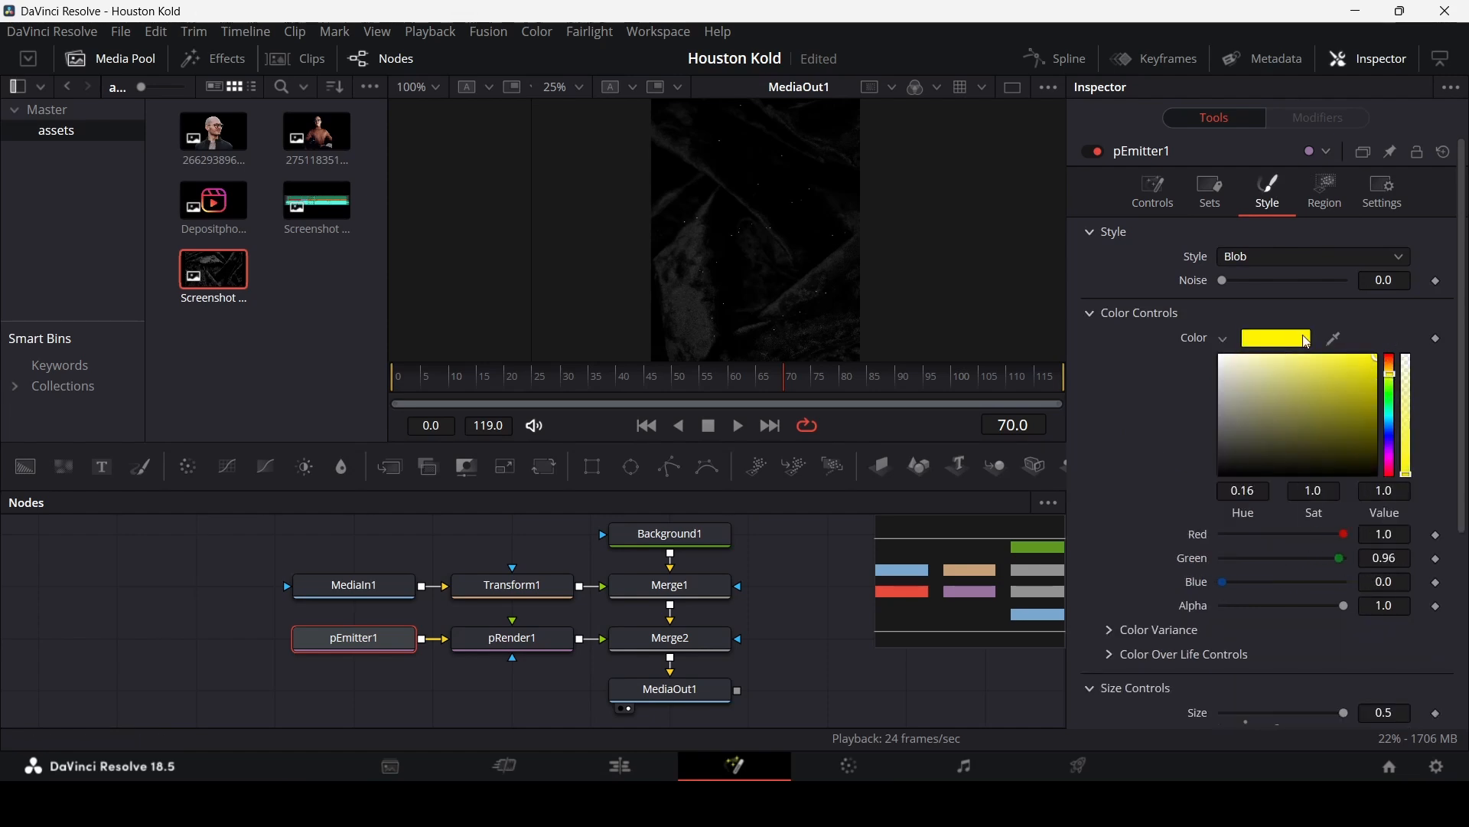
pyautogui.click(1225, 338)
# Step: Play back and zoom the viewer to review the yellow floating particles
pyautogui.click(790, 593)
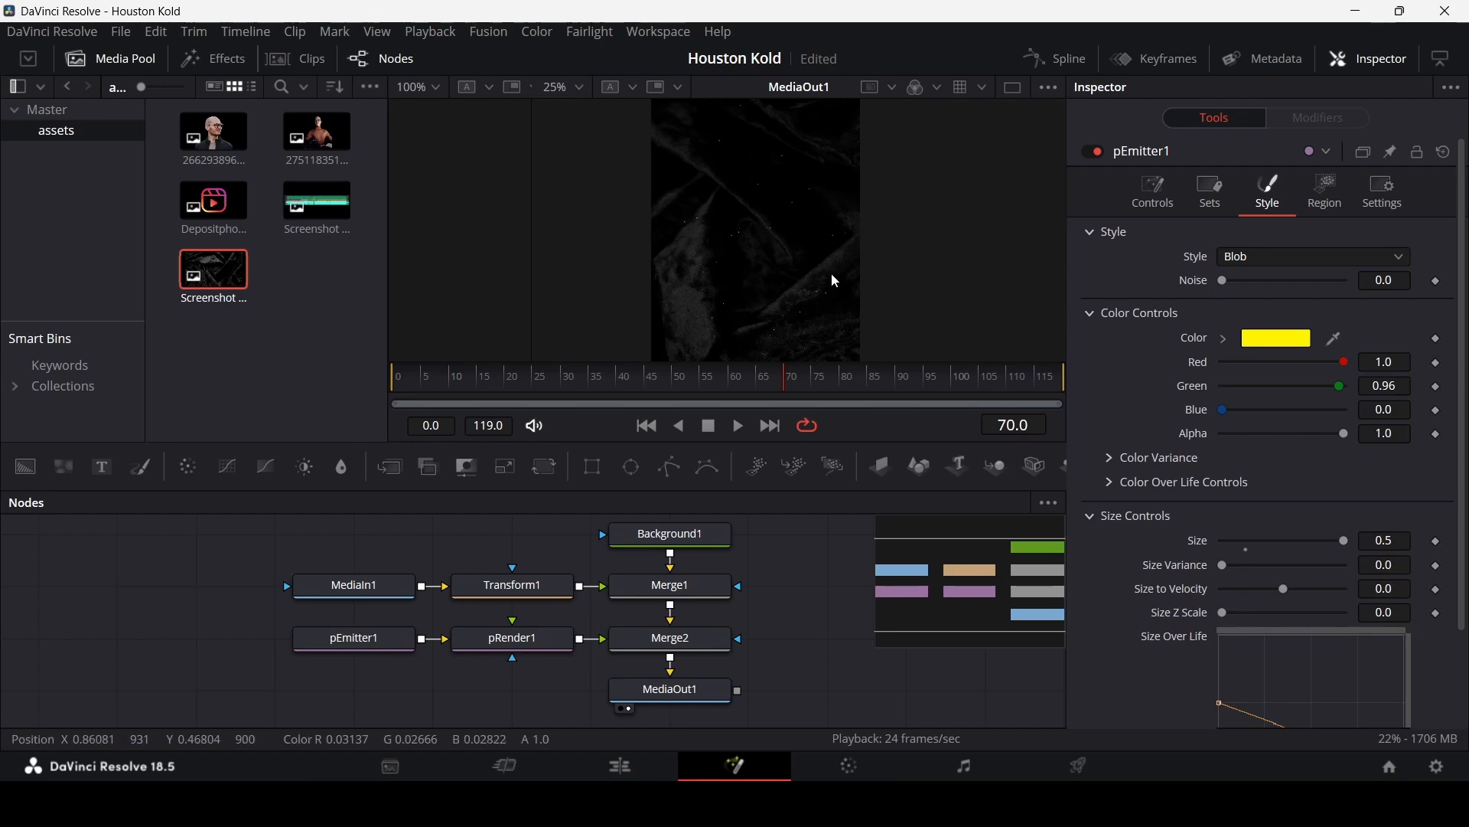
pyautogui.moveTo(463, 376); pyautogui.dragTo(360, 364)
pyautogui.press('space')
pyautogui.scroll(-1, 780, 263)
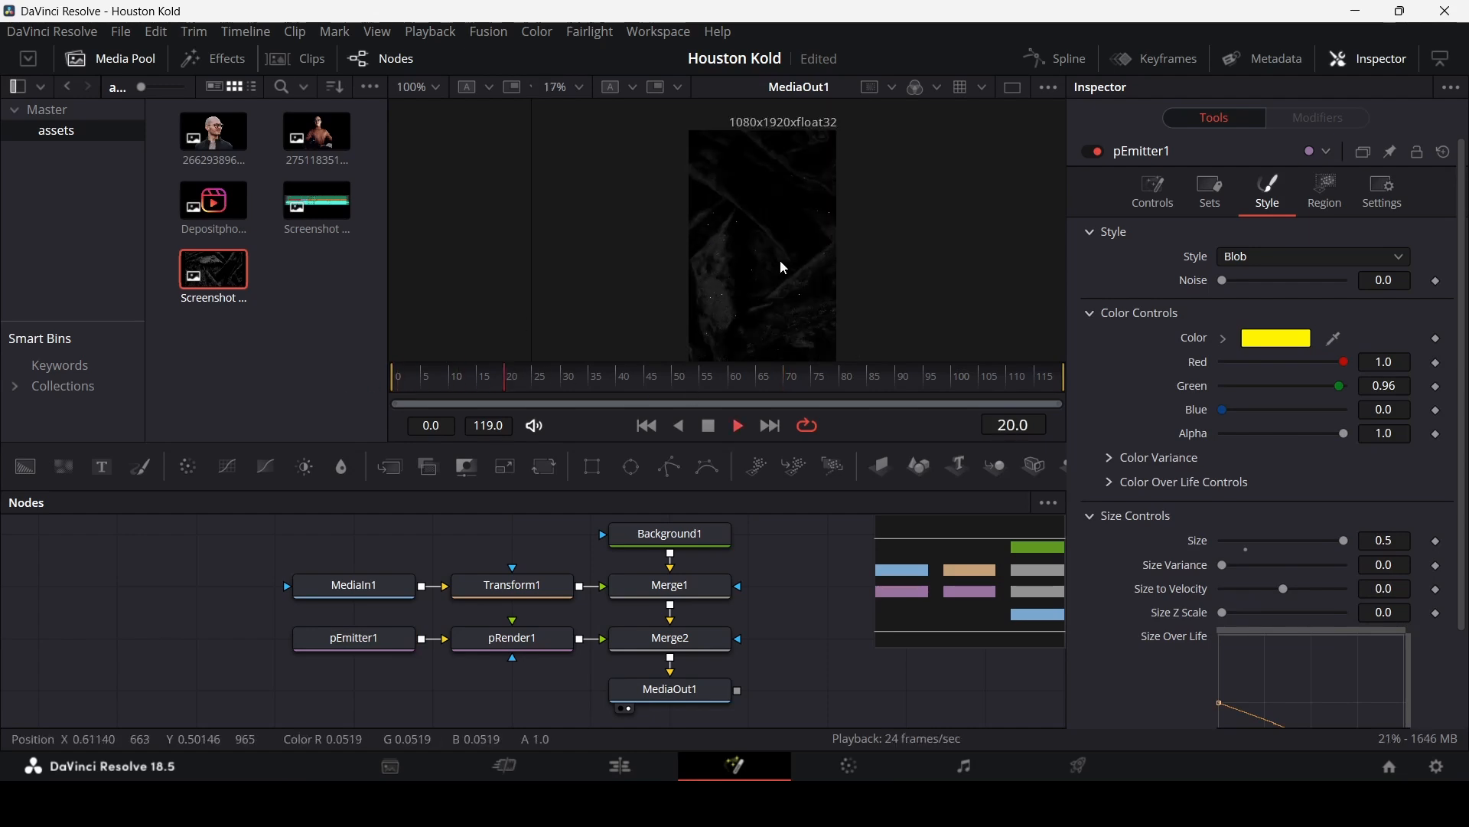
pyautogui.scroll(3, 784, 265)
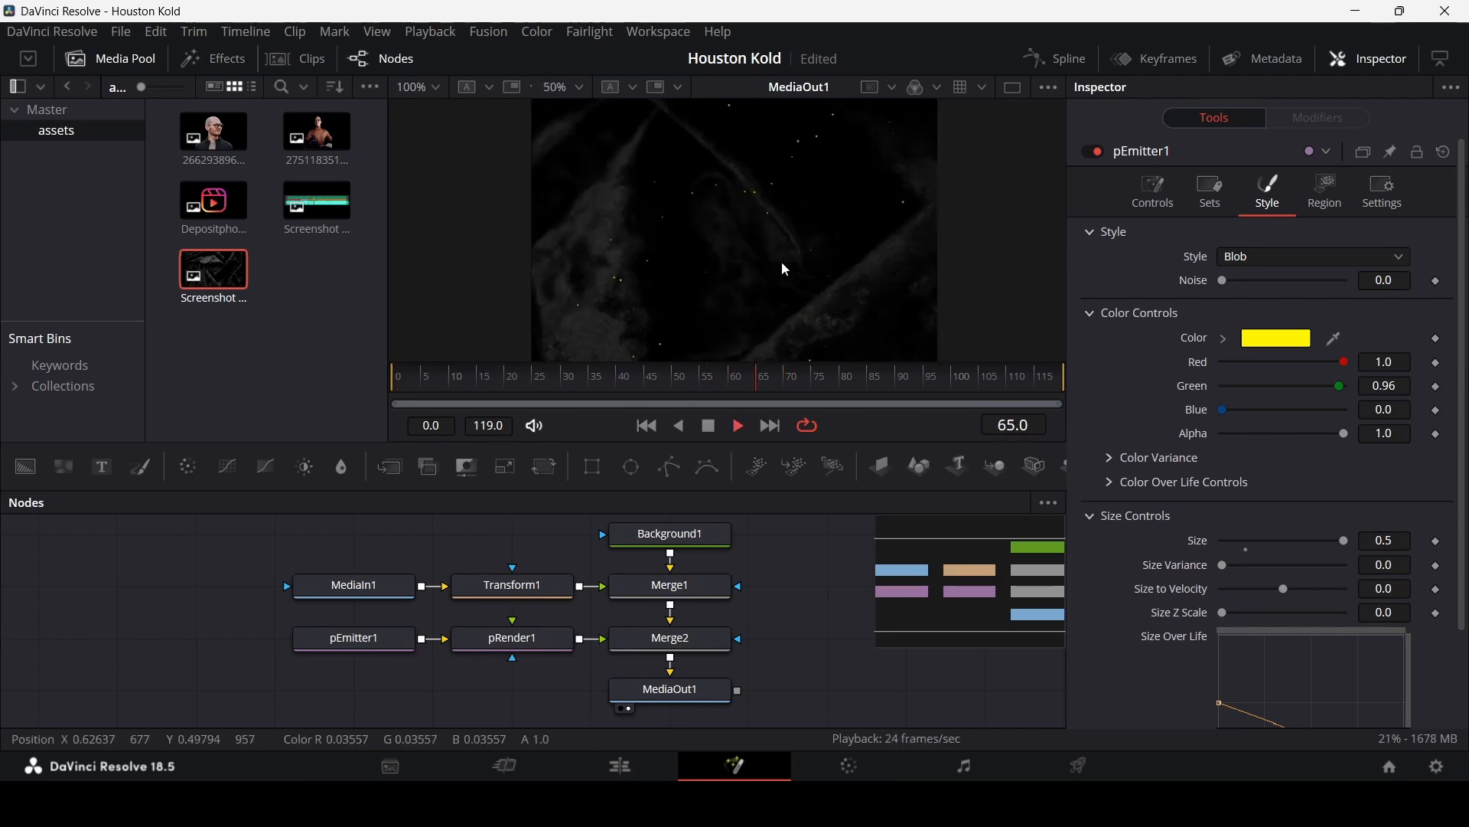
pyautogui.press('space')
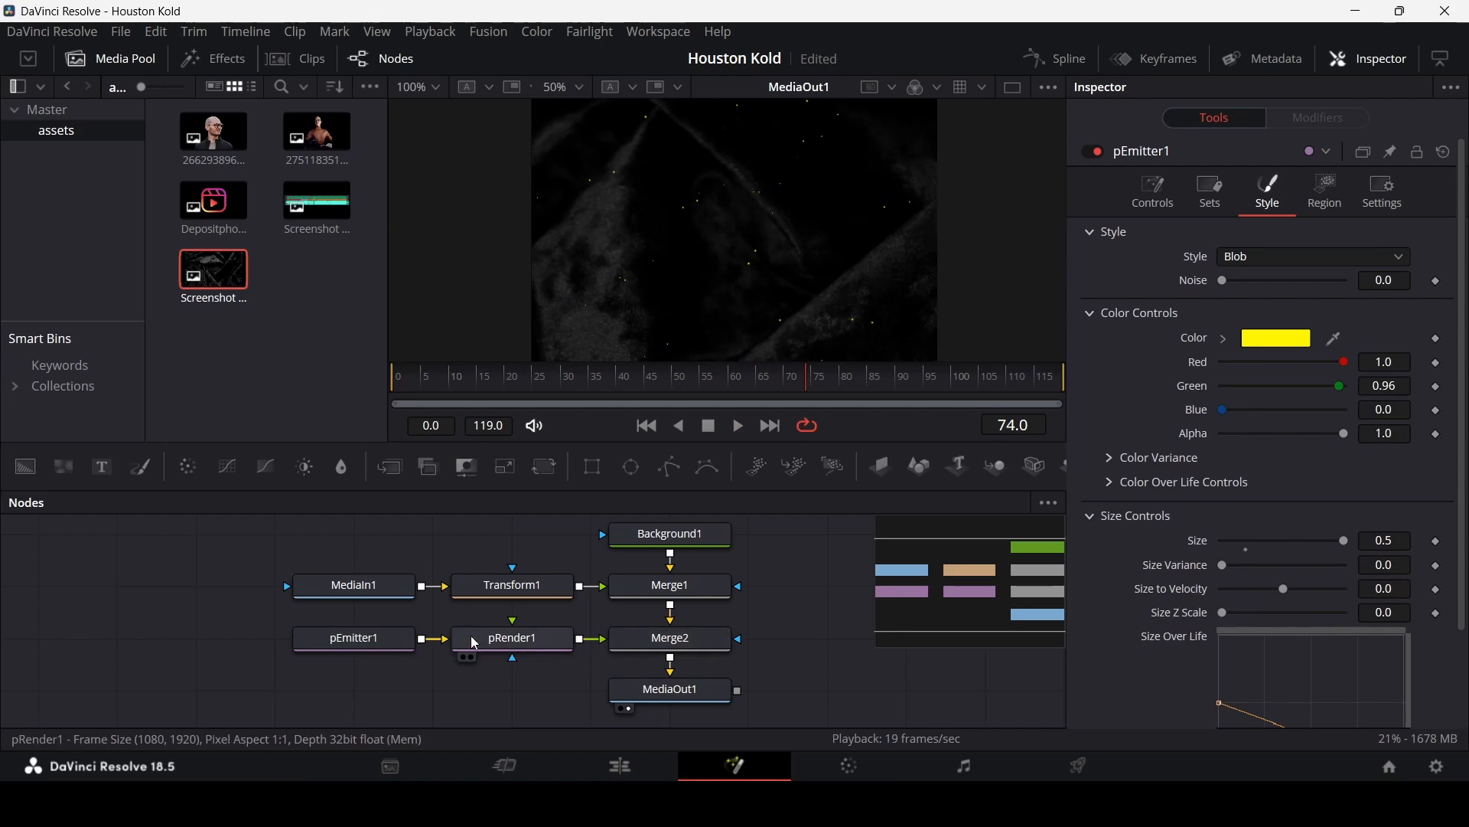
# Step: Set the pEmitter1 blob Noise to 1.0
pyautogui.click(375, 640)
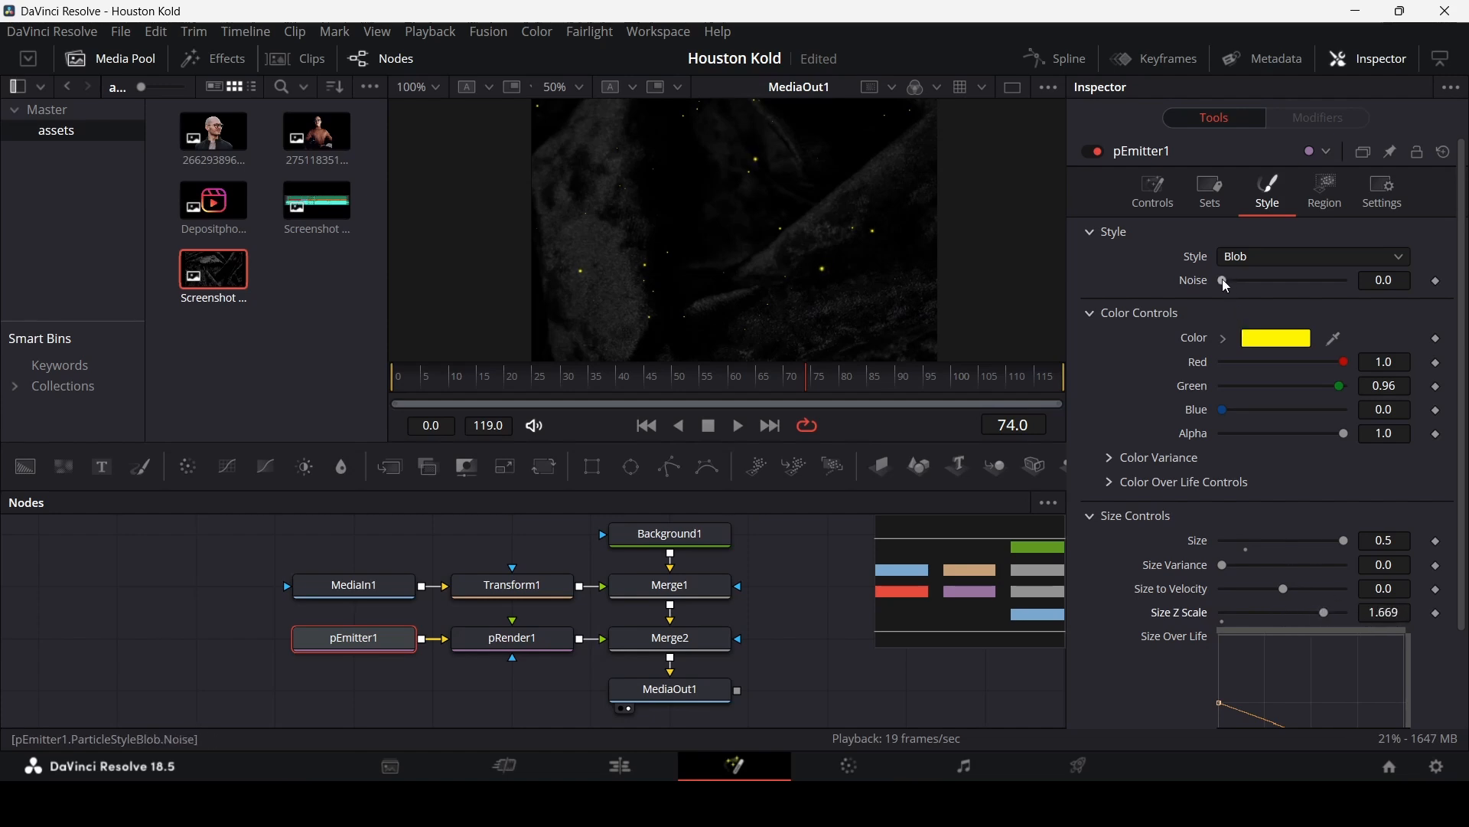
pyautogui.moveTo(1227, 285); pyautogui.dragTo(1350, 287)
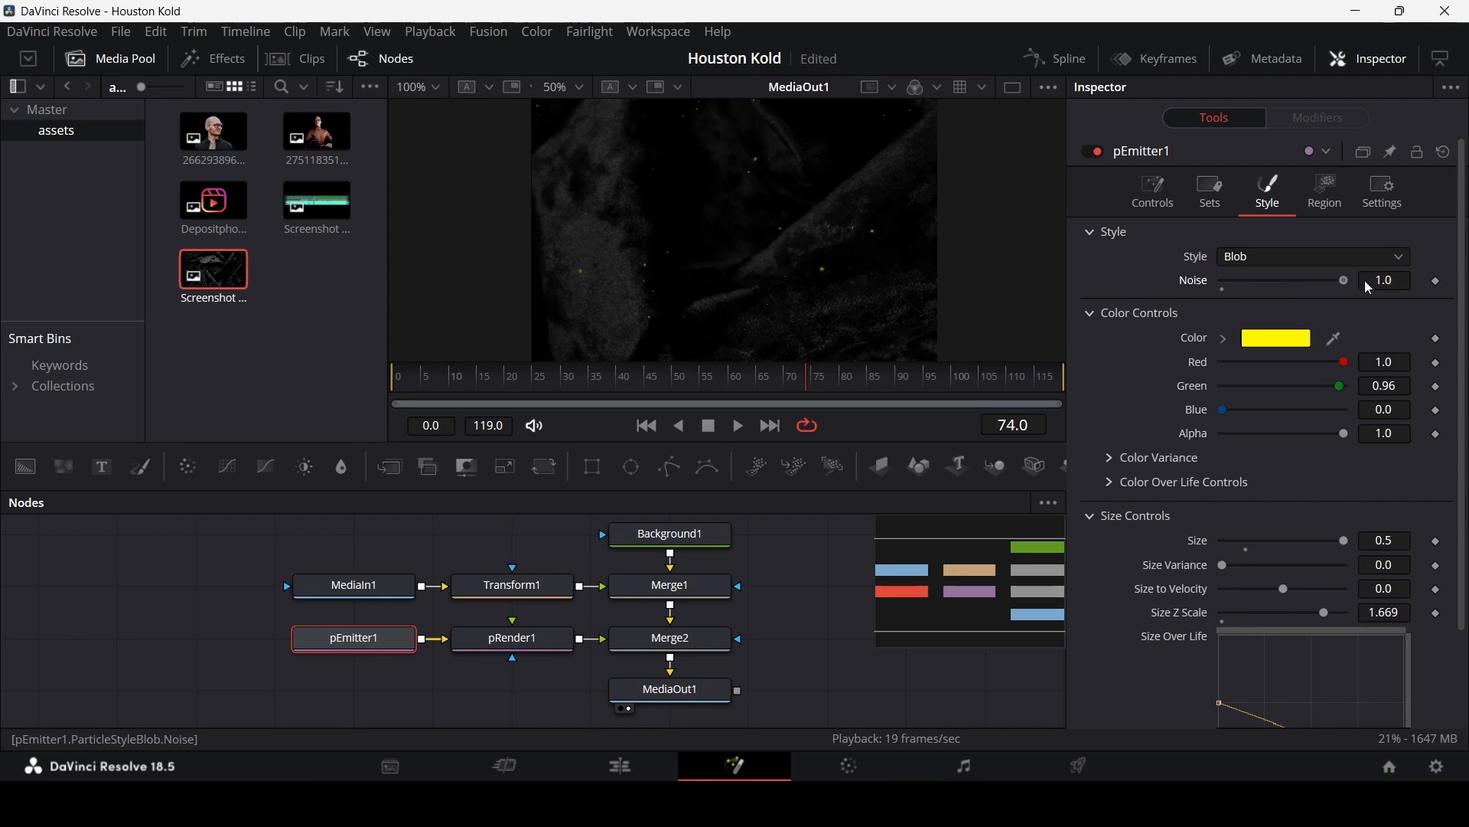
# Step: Play back the composition to review the particle effect
pyautogui.scroll(-1, 802, 240)
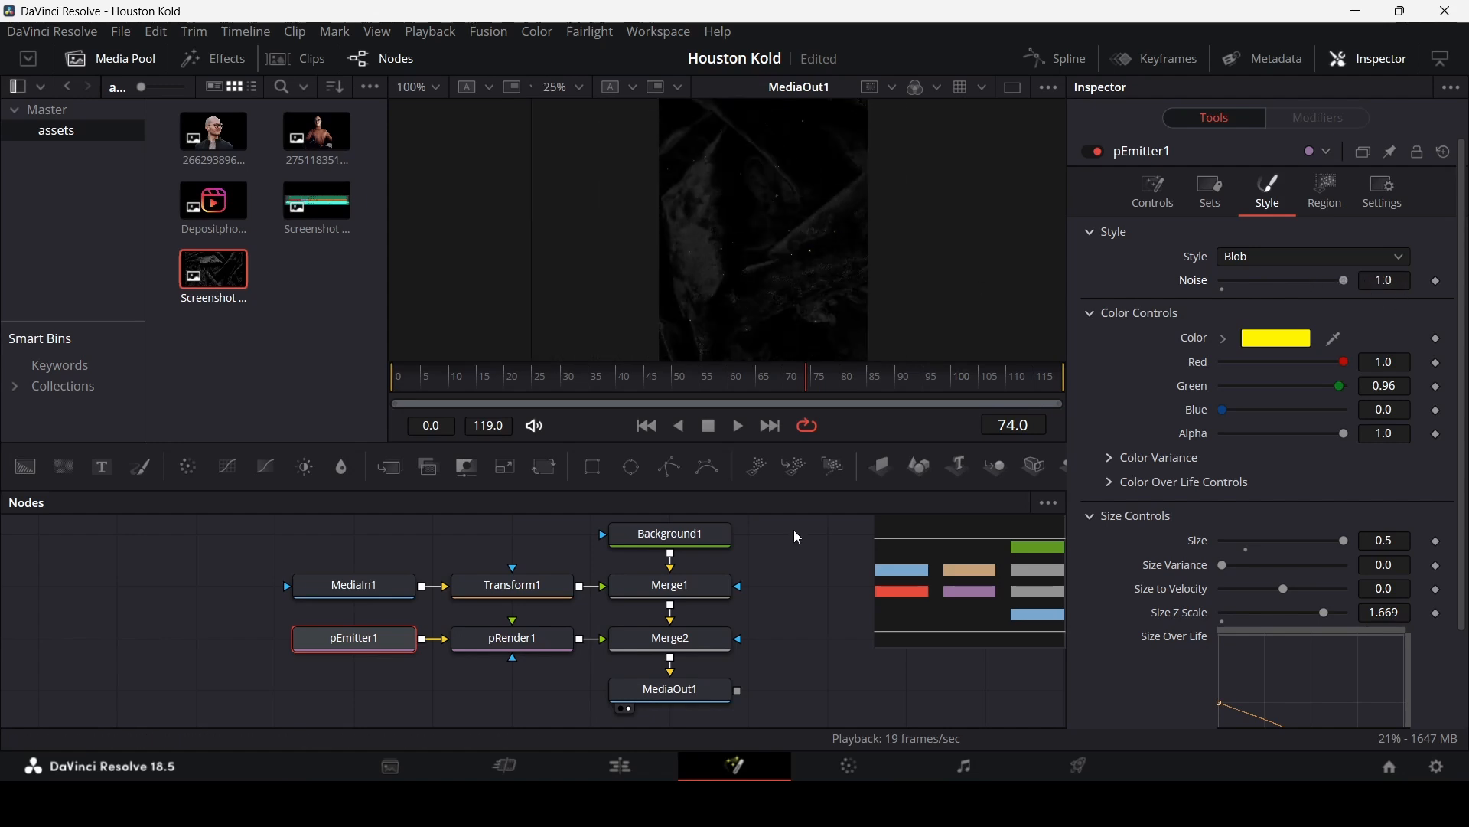
pyautogui.click(396, 380)
pyautogui.press('space')
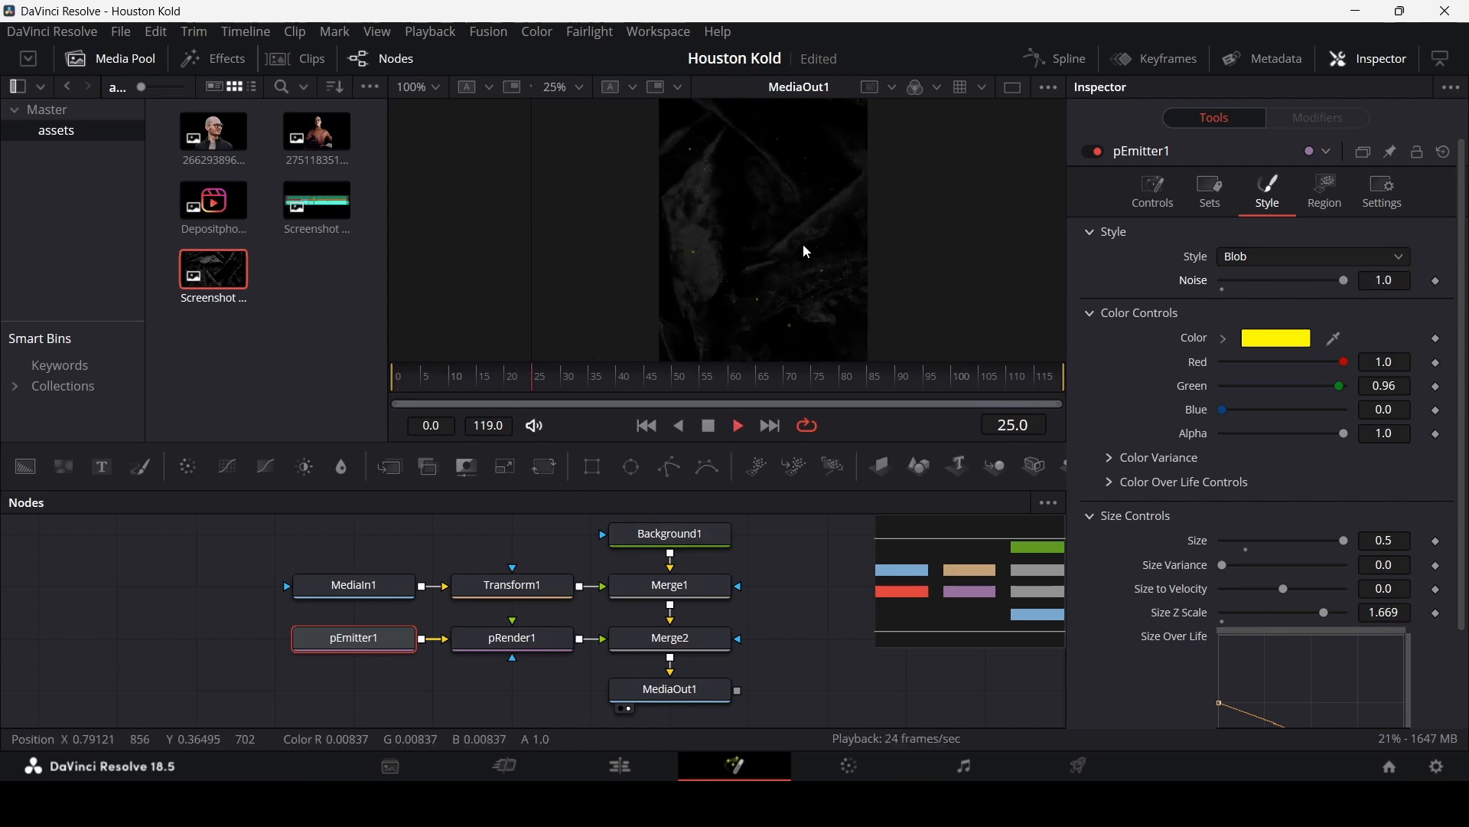
pyautogui.scroll(-1, 795, 234)
pyautogui.scroll(1, 798, 241)
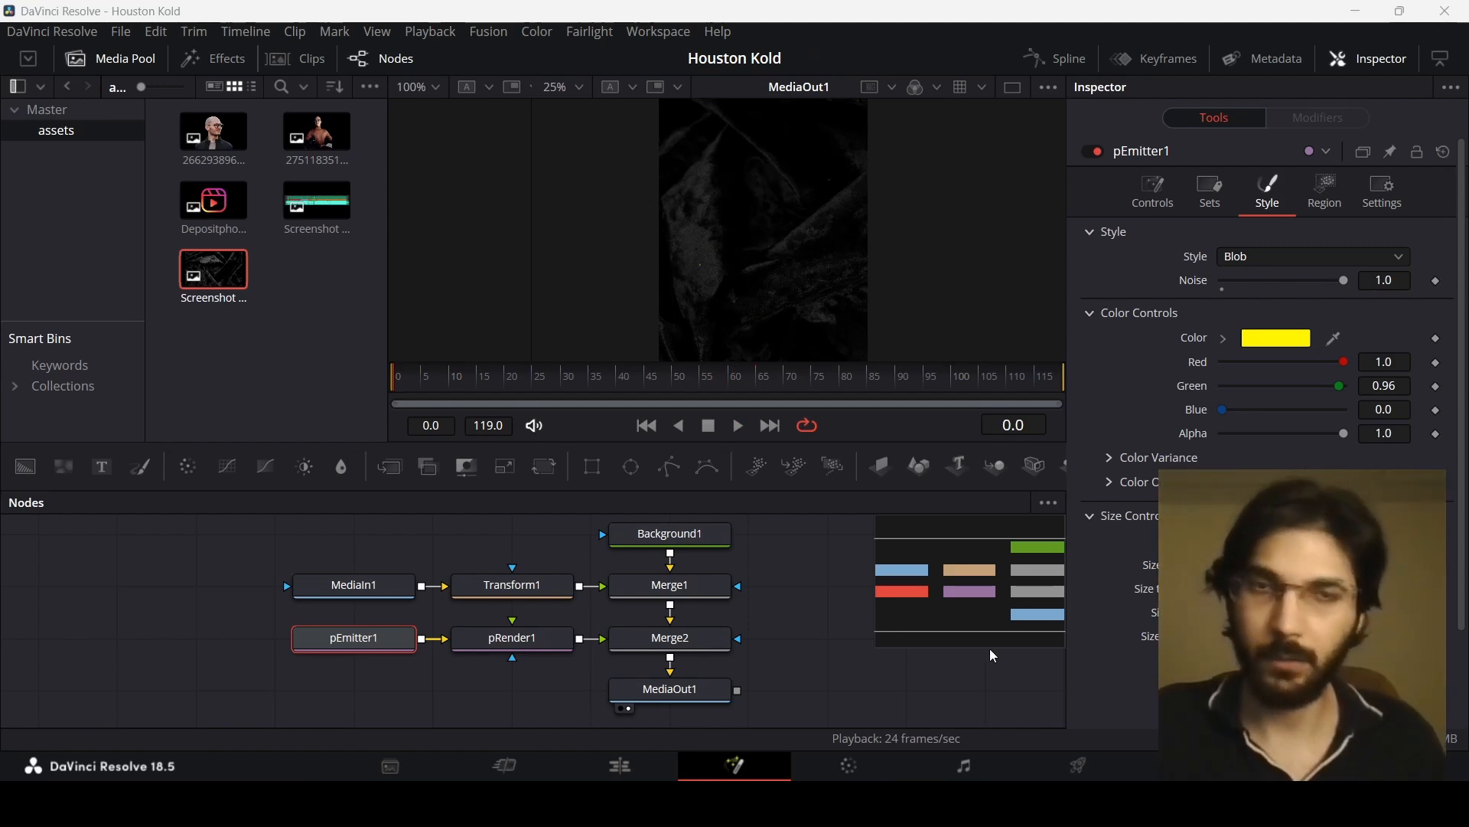
# Step: Add a new Fusion Composition on Video 2 above the existing clip and open it in the Fusion page
pyautogui.click(639, 767)
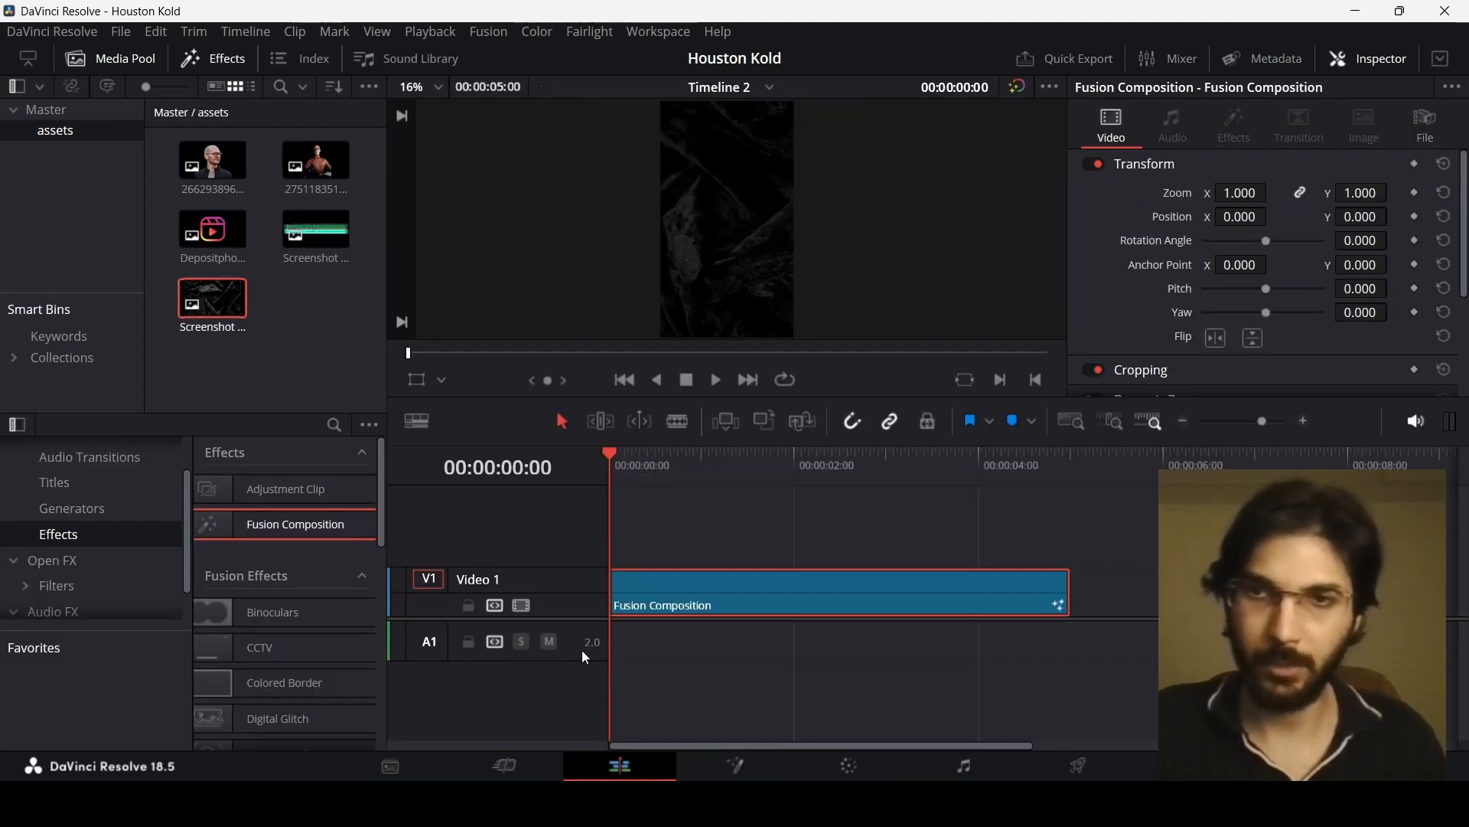
pyautogui.moveTo(242, 525); pyautogui.dragTo(643, 541)
pyautogui.moveTo(802, 551); pyautogui.dragTo(751, 551)
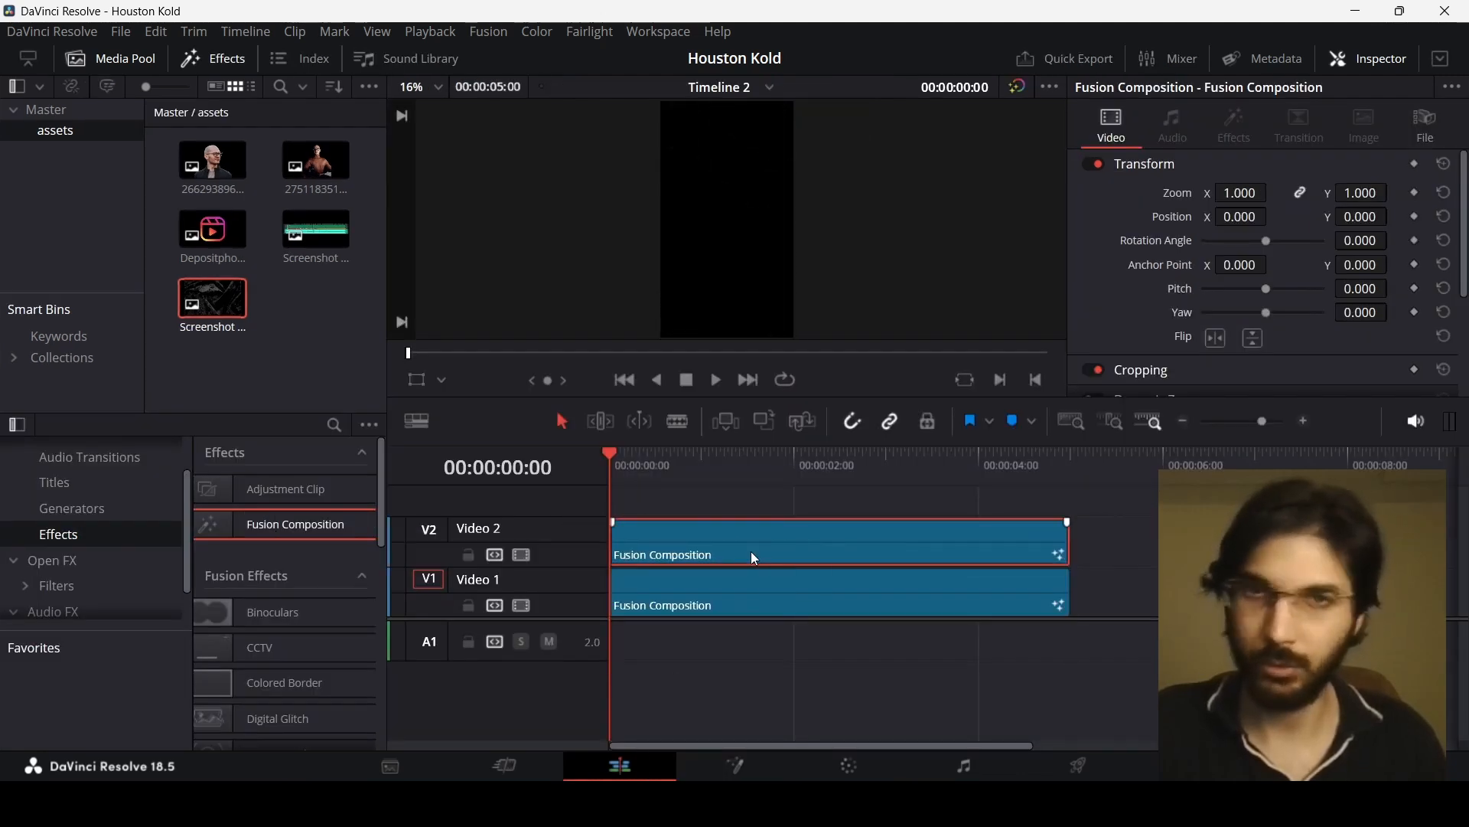
pyautogui.rightClick(750, 544)
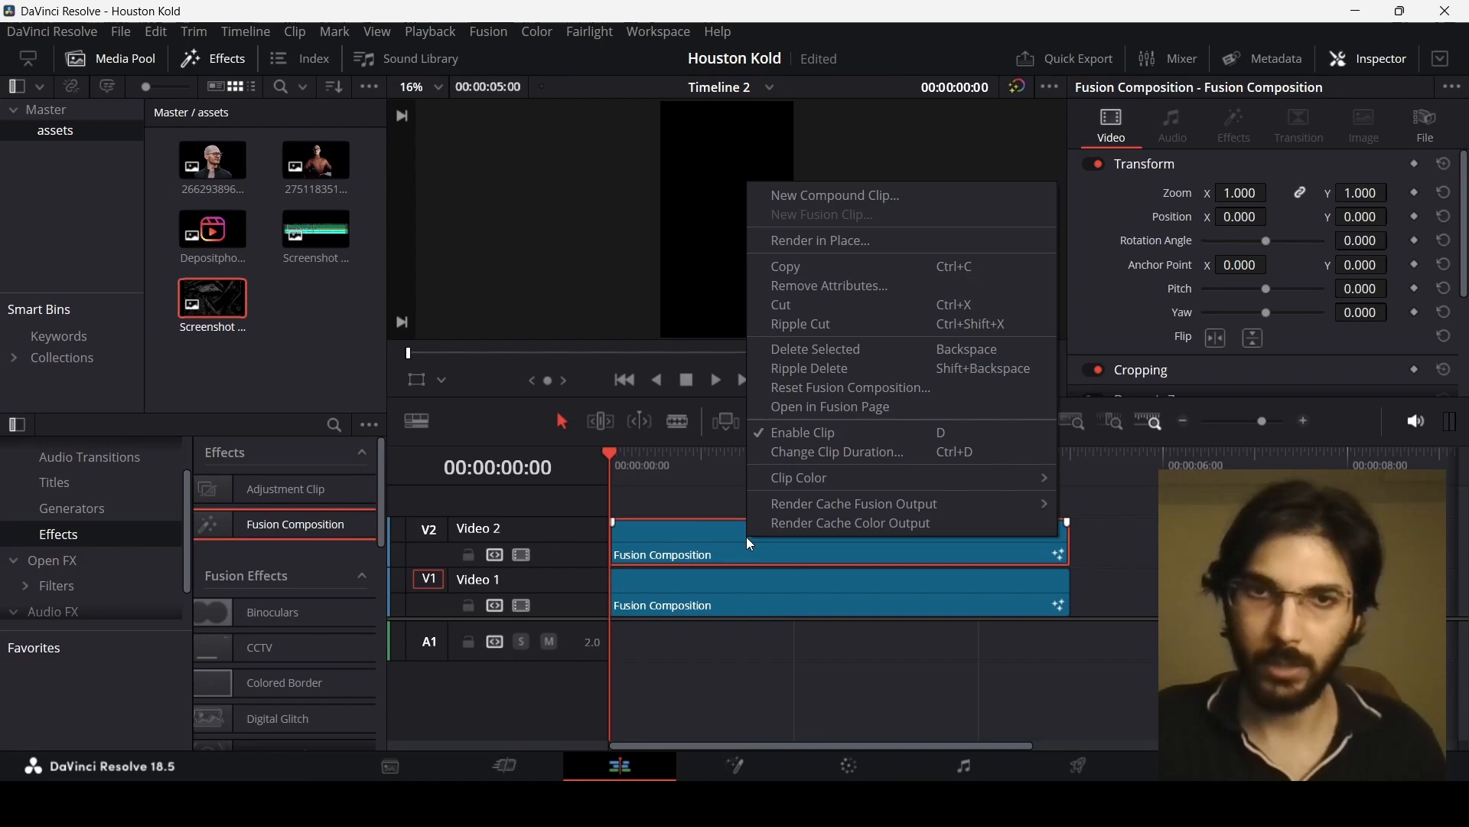
pyautogui.click(834, 406)
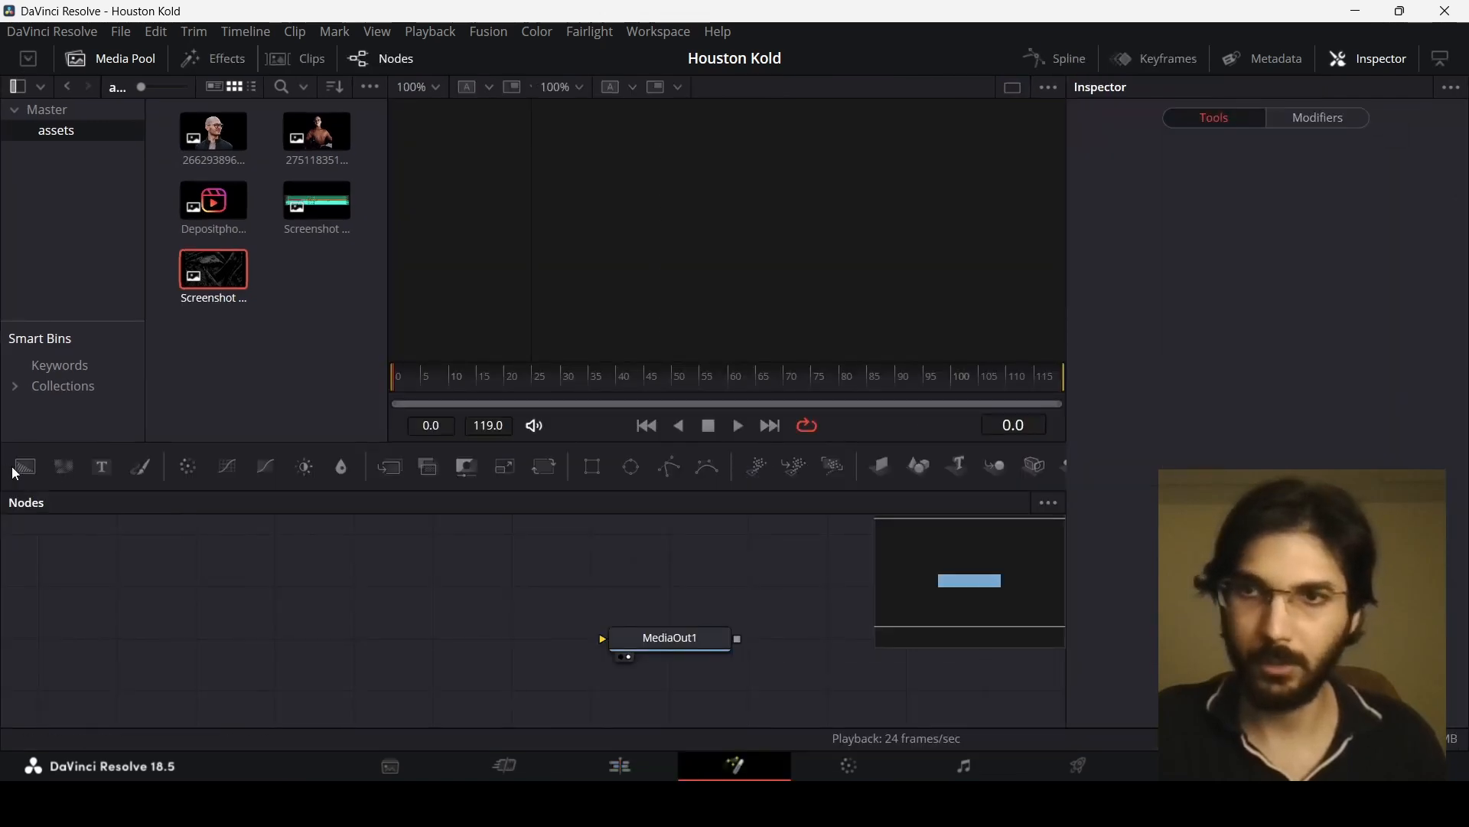
# Step: Add a Background node to the new composition and set its Alpha to 0
pyautogui.moveTo(15, 473); pyautogui.dragTo(695, 677)
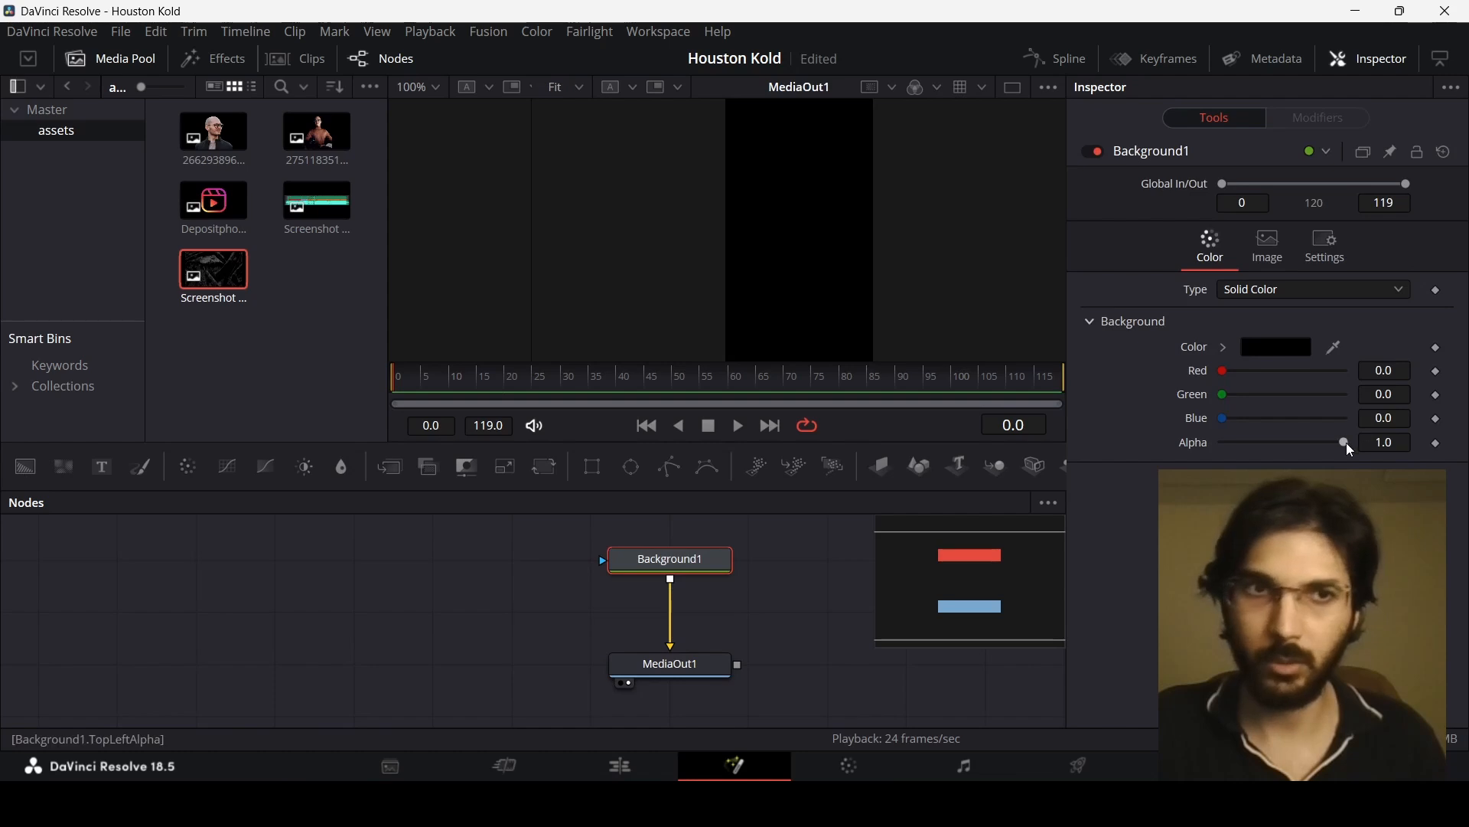
pyautogui.moveTo(1347, 442); pyautogui.dragTo(1215, 443)
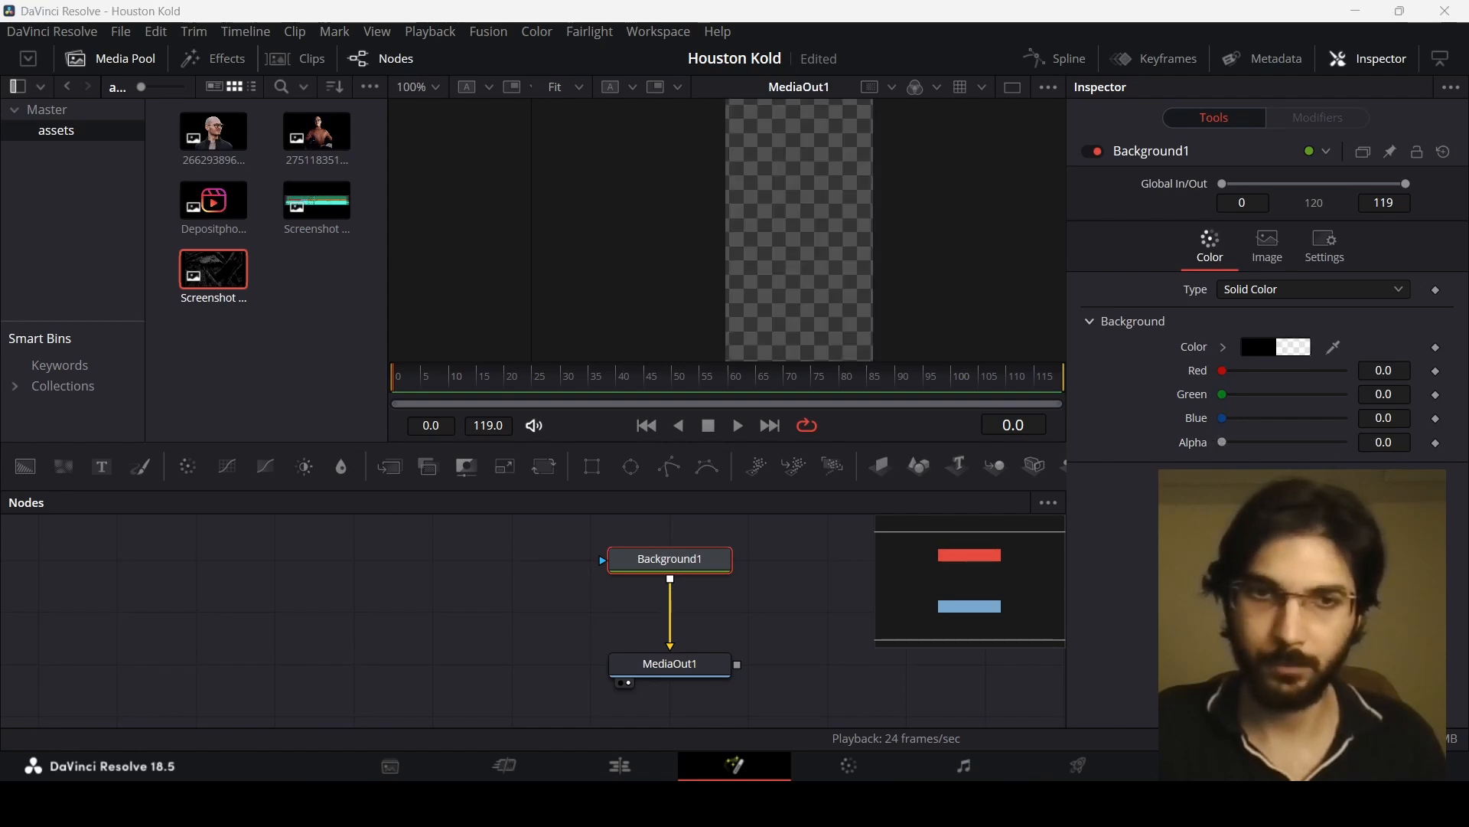
# Step: Add the portrait image merged over the transparent background and insert a Transform node after it
pyautogui.moveTo(215, 136); pyautogui.dragTo(672, 584)
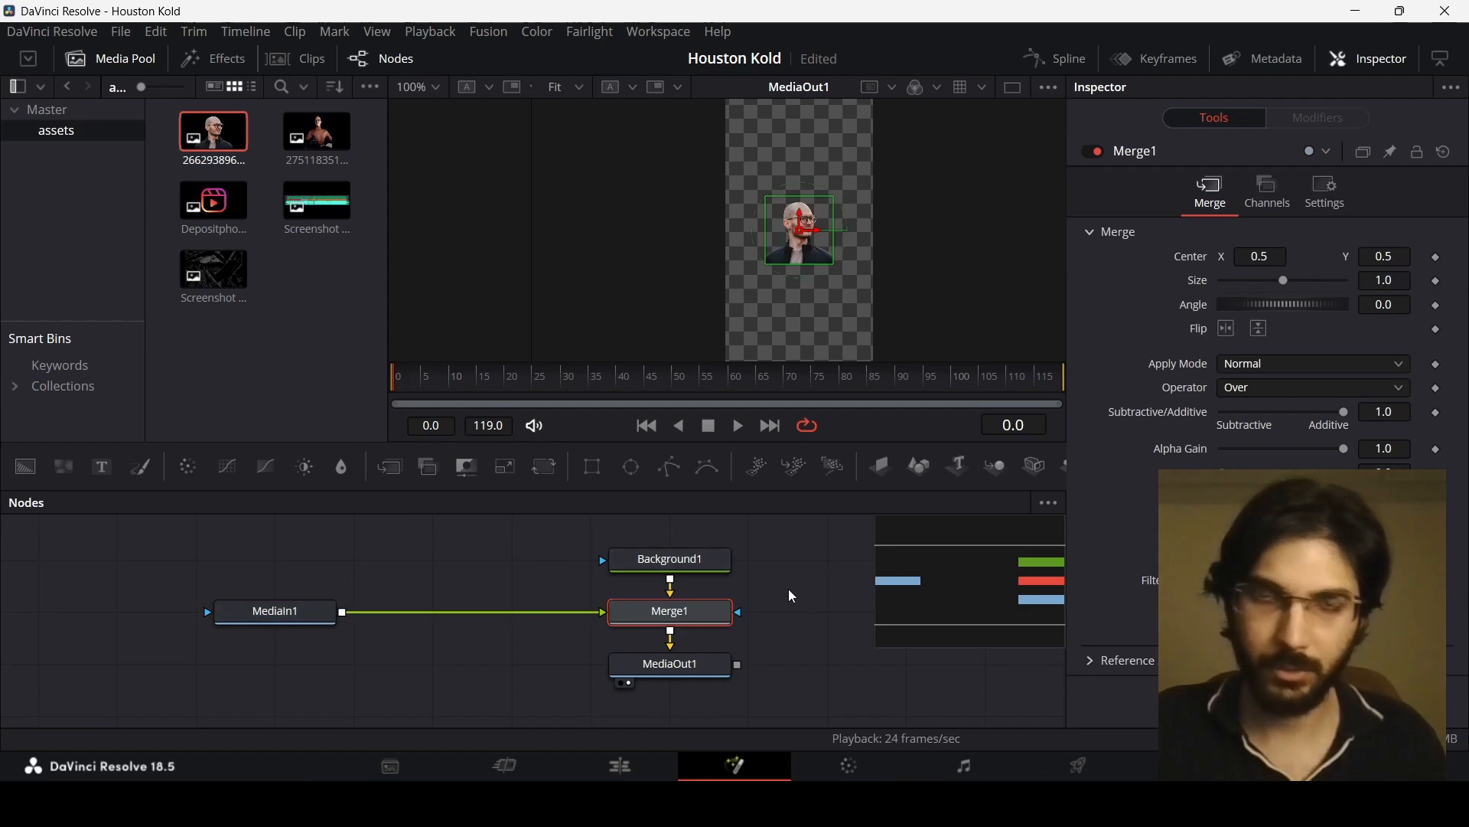
pyautogui.click(283, 618)
pyautogui.click(545, 468)
pyautogui.moveTo(476, 606)
pyautogui.mouseDown()
pyautogui.moveTo(462, 569)
pyautogui.moveTo(466, 603)
pyautogui.mouseUp()
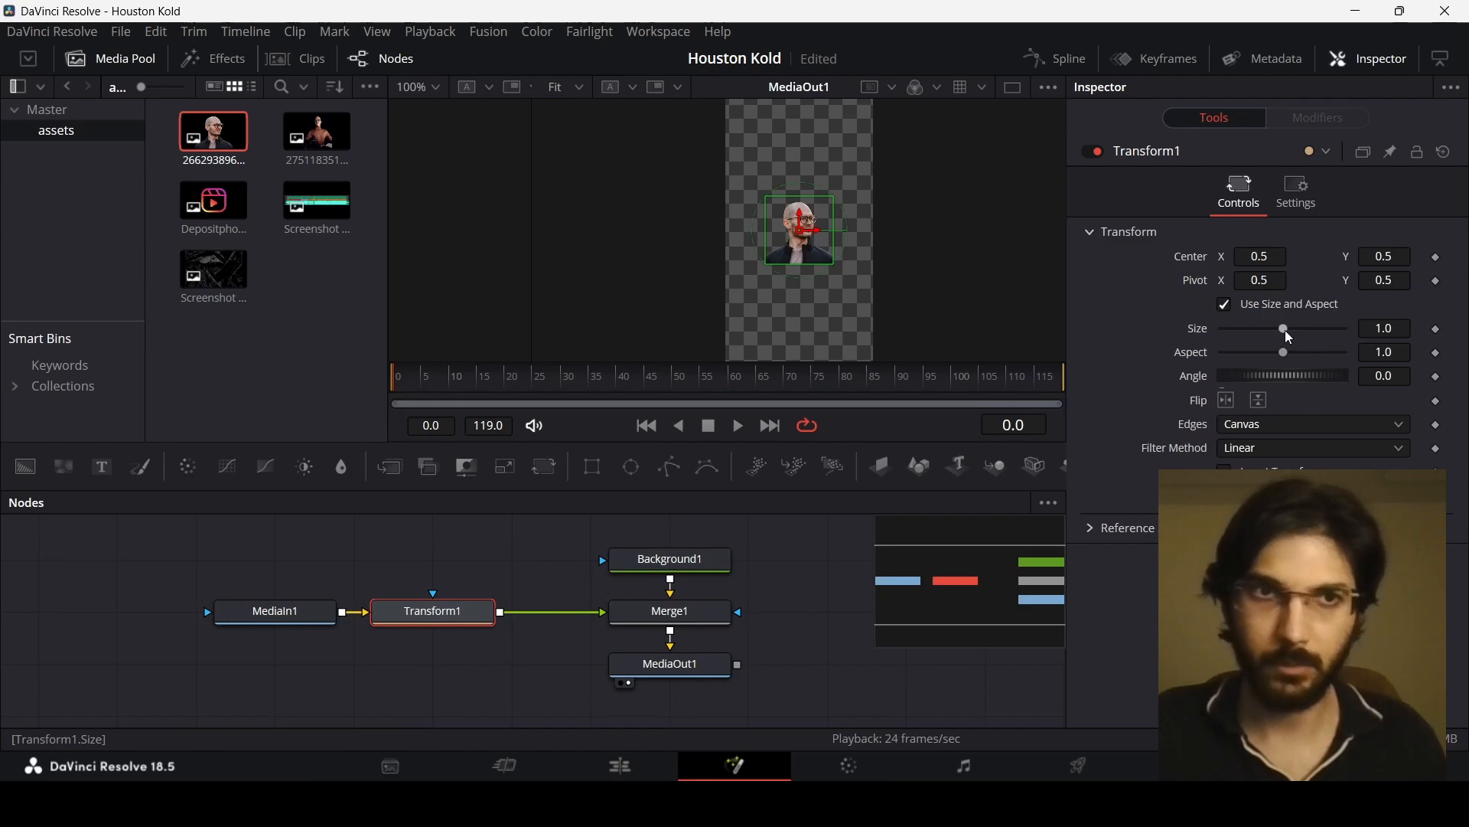
# Step: Scale the portrait to about 2.27 and reposition it within the vertical frame
pyautogui.moveTo(1285, 329); pyautogui.dragTo(1304, 327)
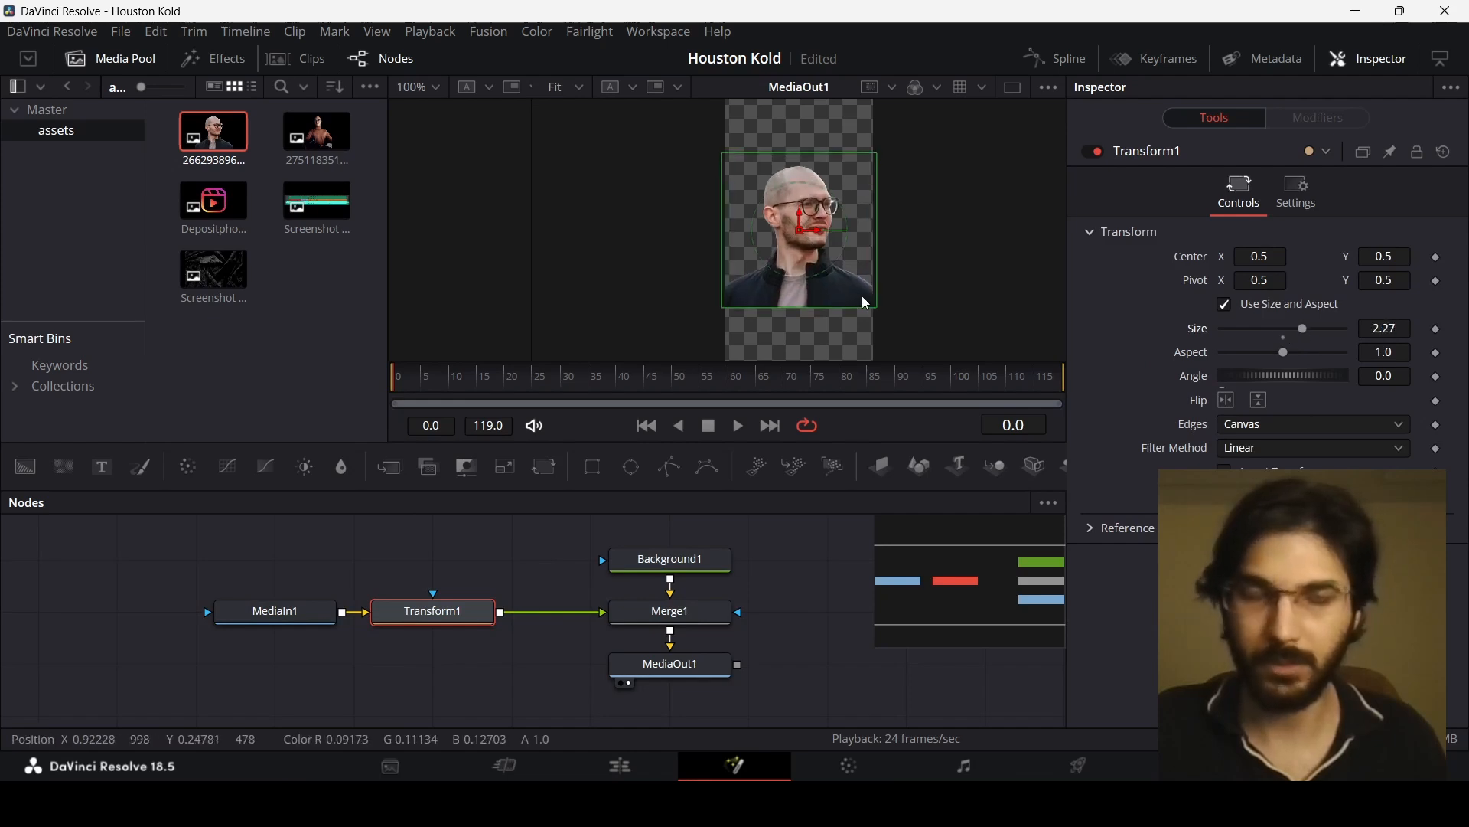
pyautogui.moveTo(842, 269)
pyautogui.mouseDown()
pyautogui.moveTo(833, 224)
pyautogui.moveTo(833, 280)
pyautogui.mouseUp()
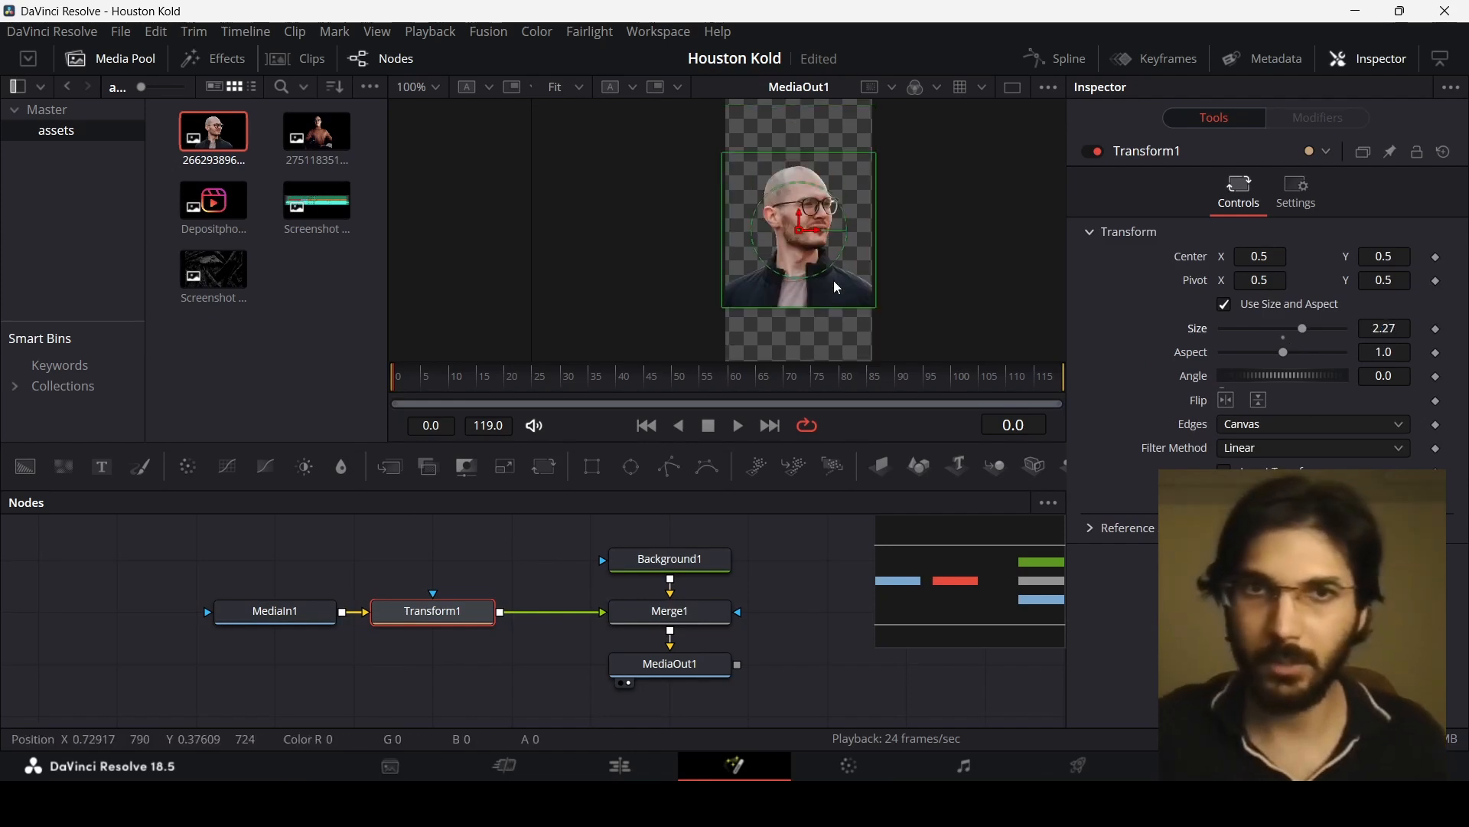
pyautogui.scroll(2, 794, 319)
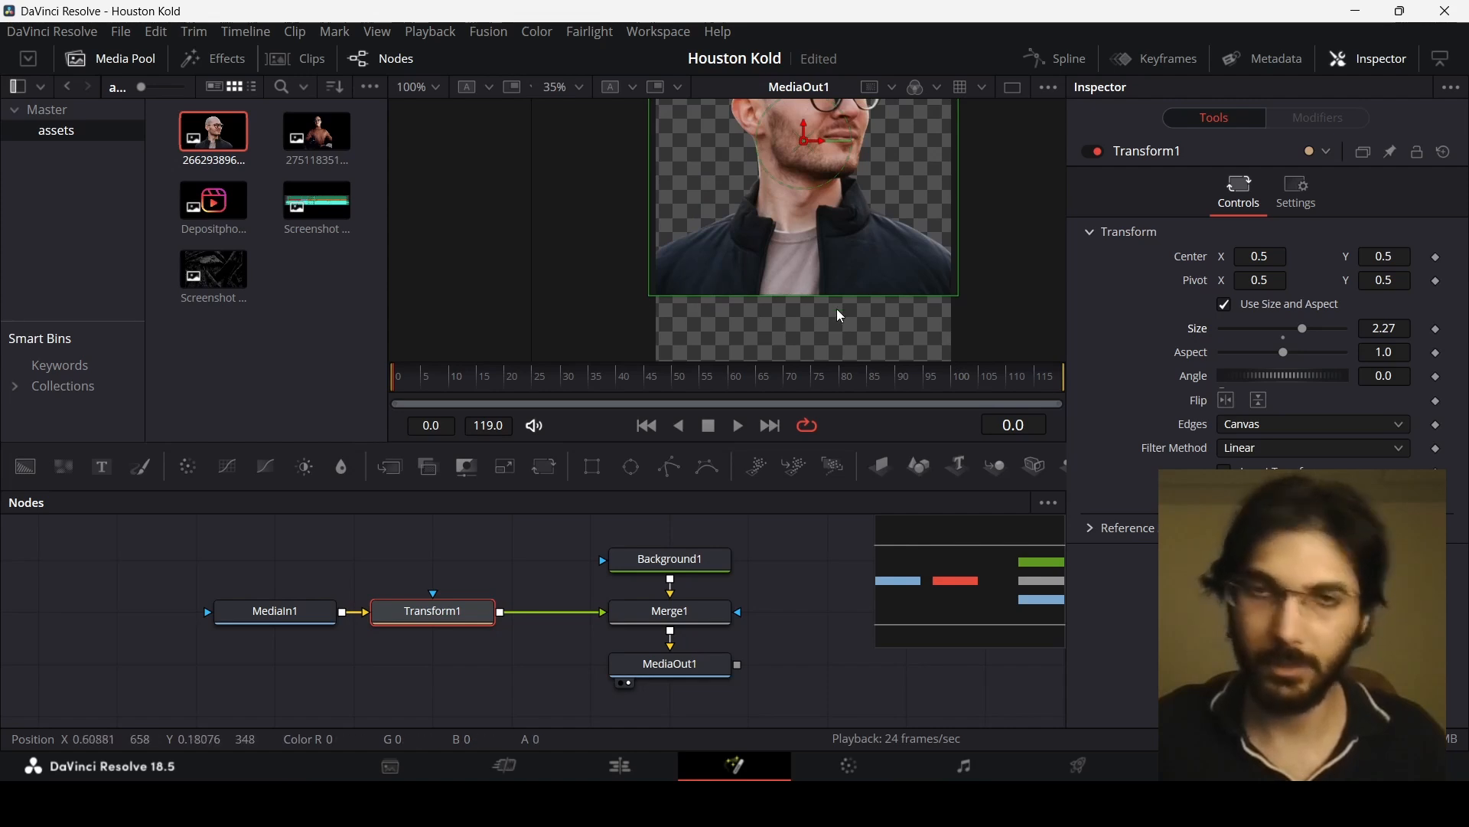
pyautogui.scroll(-1, 814, 235)
pyautogui.moveTo(820, 206); pyautogui.dragTo(809, 233)
# Step: Add a Rectangle mask to Merge1 with Width 1.0 and Soft Edge 0.2
pyautogui.moveTo(609, 478); pyautogui.dragTo(654, 618)
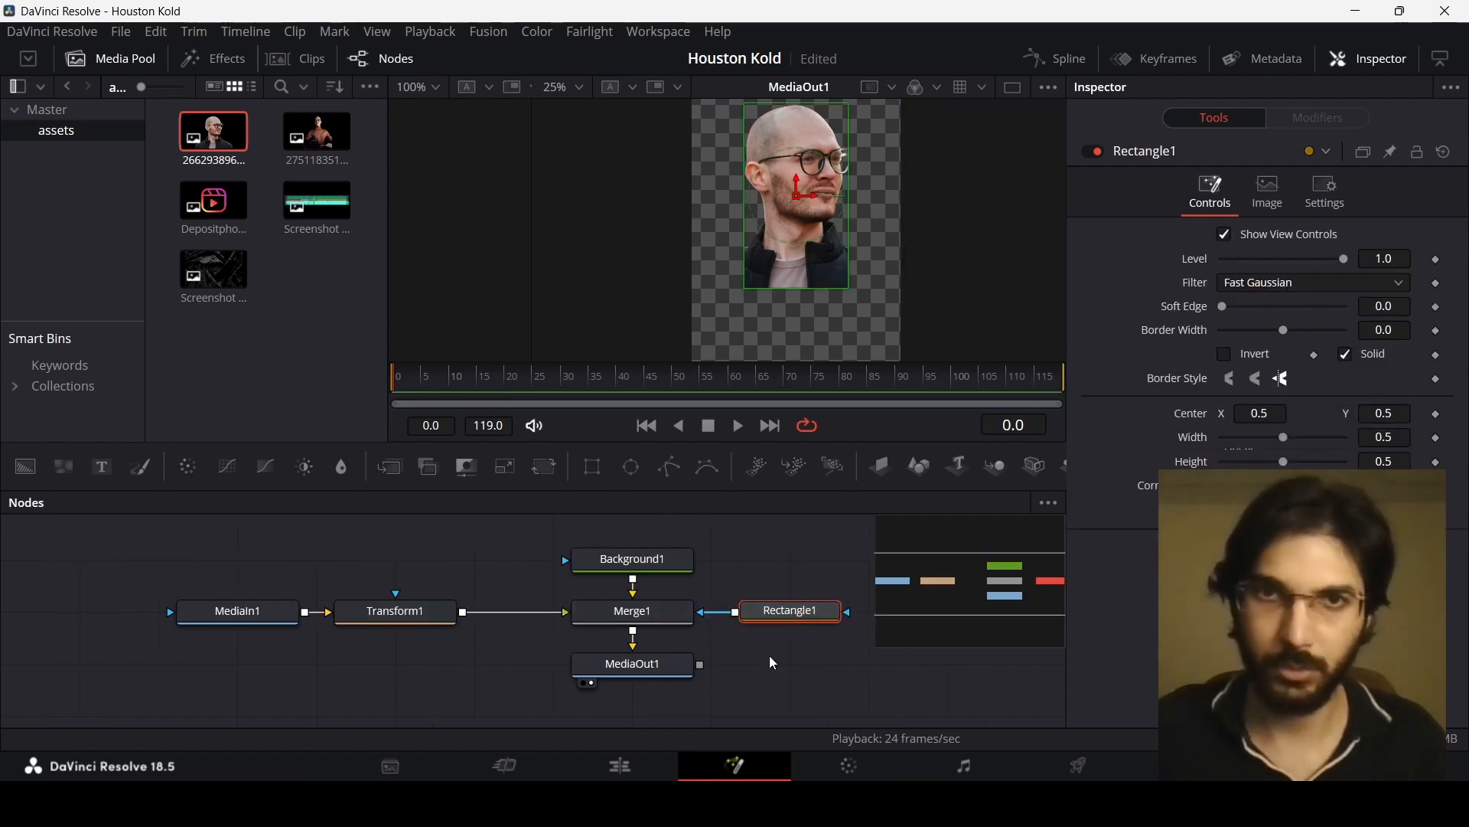
pyautogui.moveTo(1286, 442); pyautogui.dragTo(1351, 438)
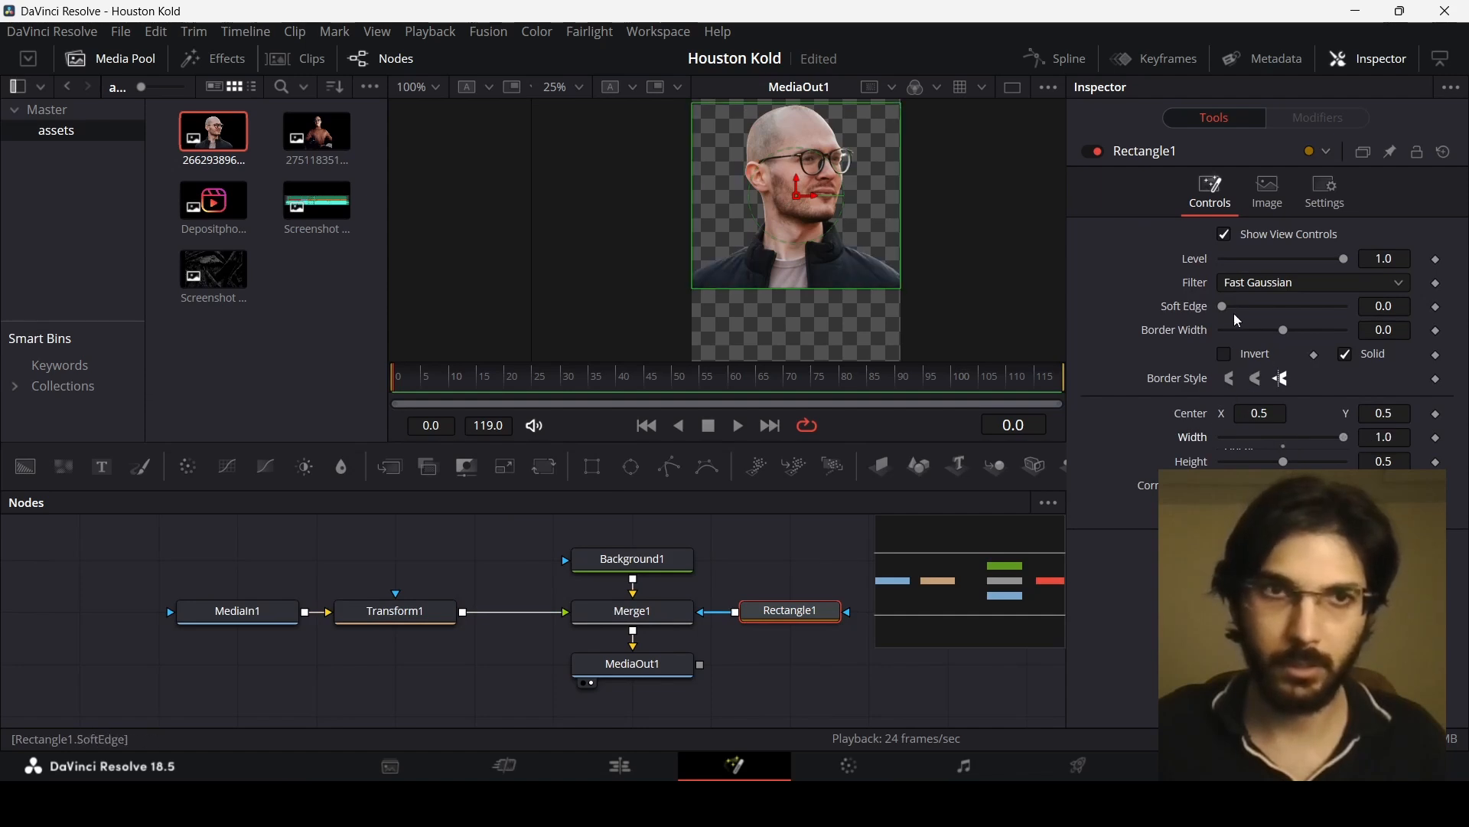
pyautogui.moveTo(1230, 307); pyautogui.dragTo(1336, 307)
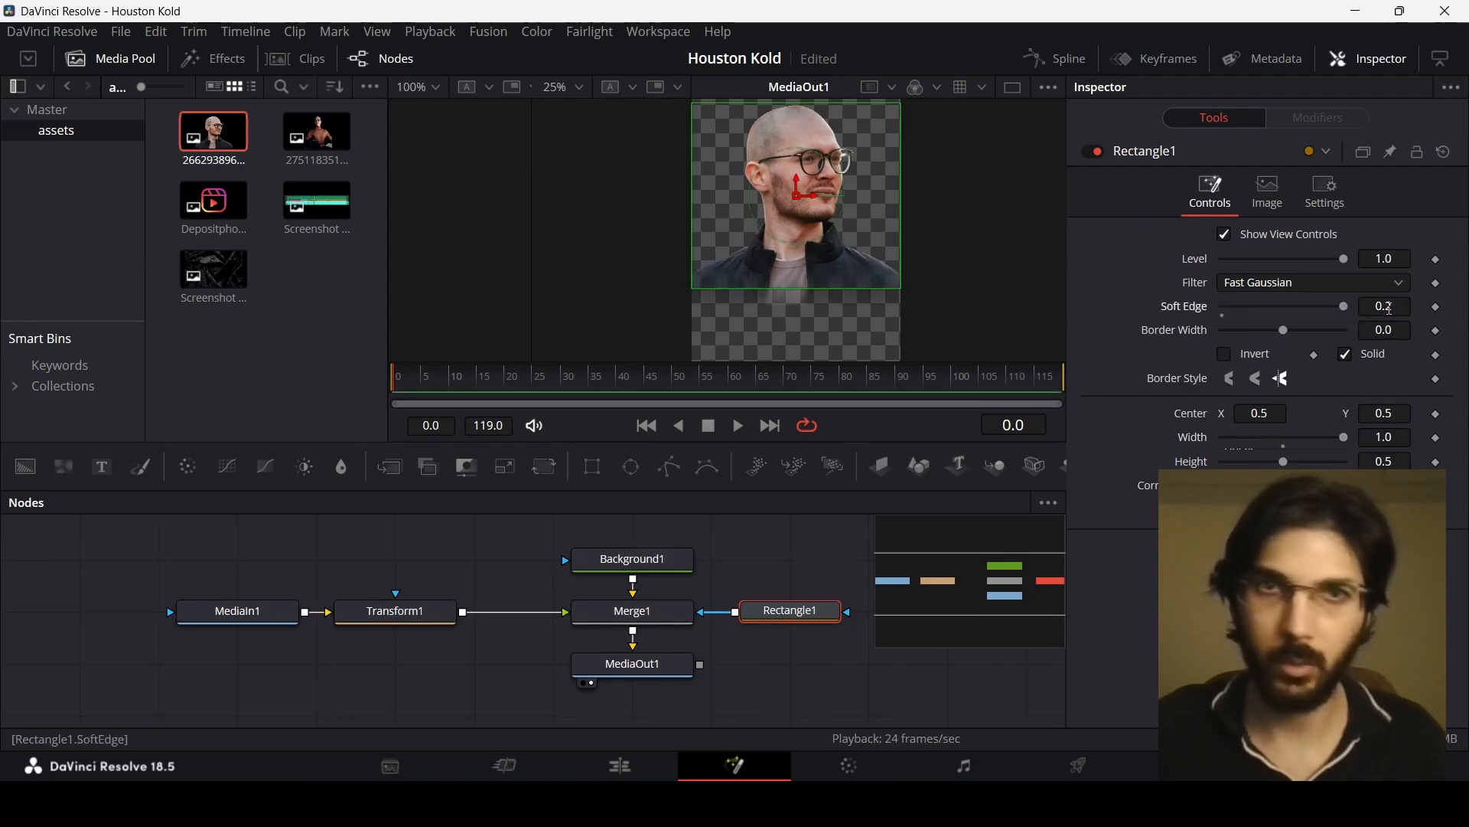
# Step: Insert a Vignette node between MediaIn1 and Transform1
pyautogui.scroll(2, 792, 291)
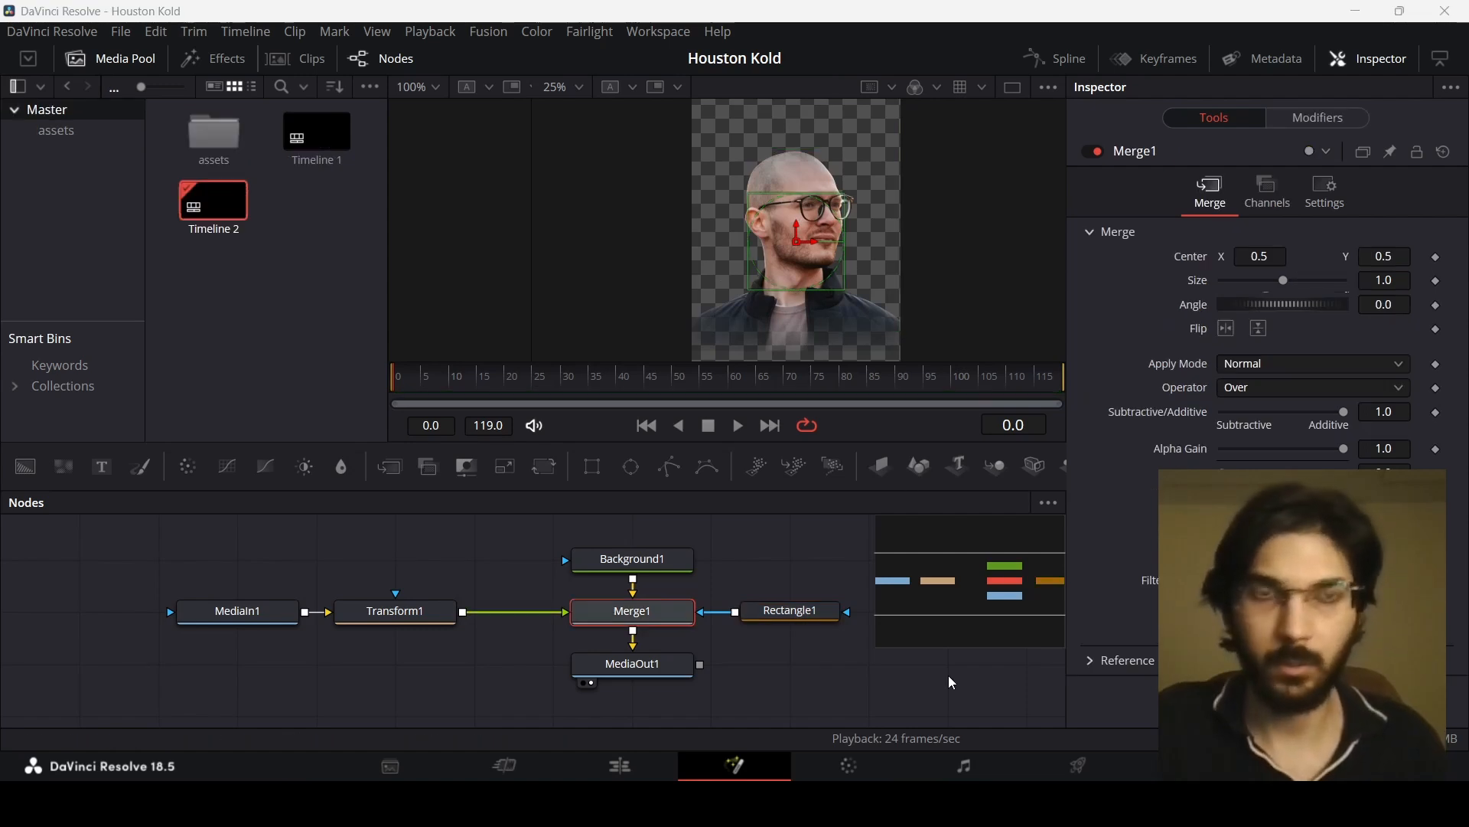
pyautogui.moveTo(225, 616); pyautogui.dragTo(145, 618)
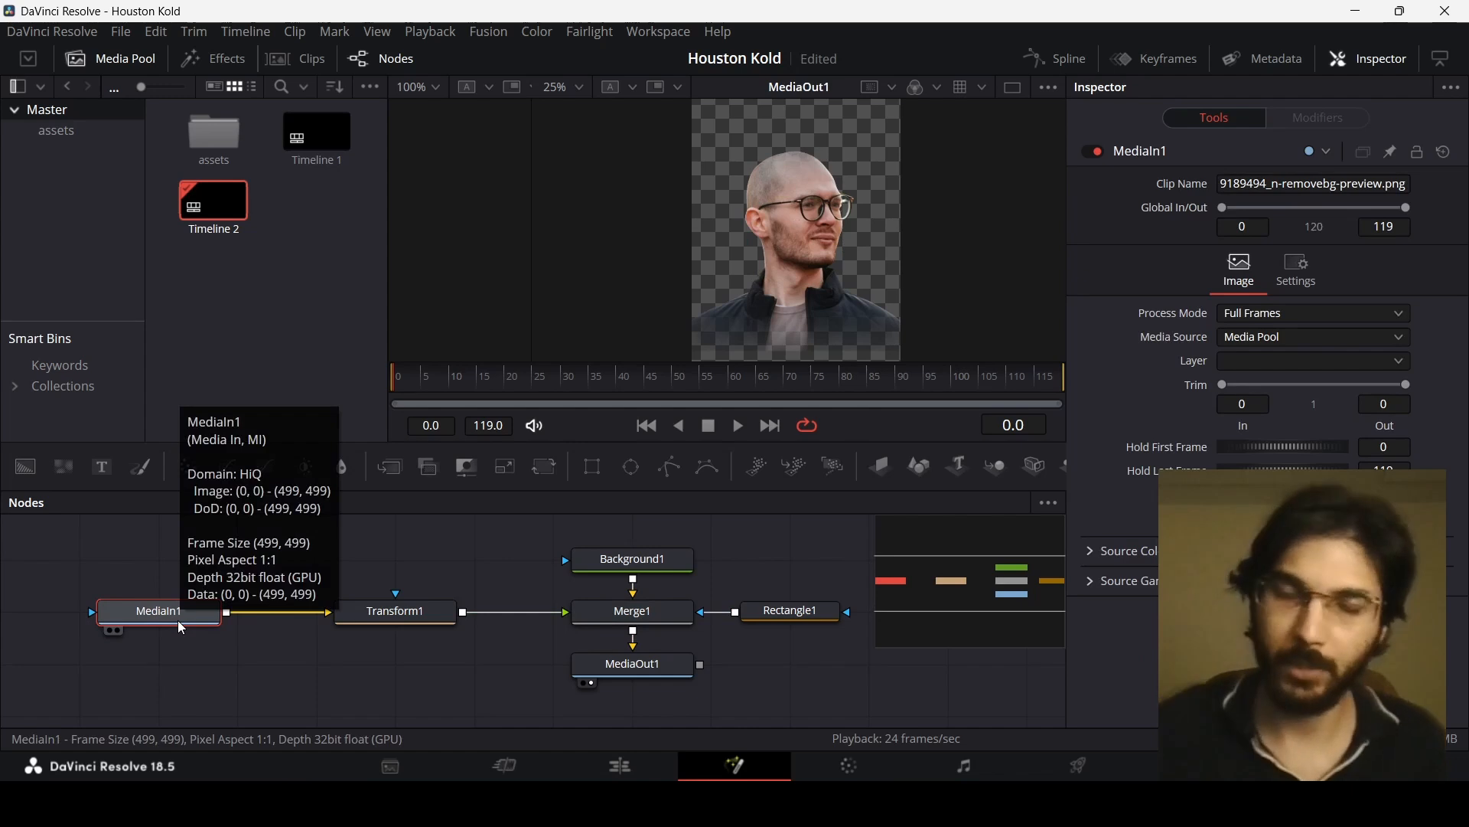
pyautogui.hotkey('shift', 'space')
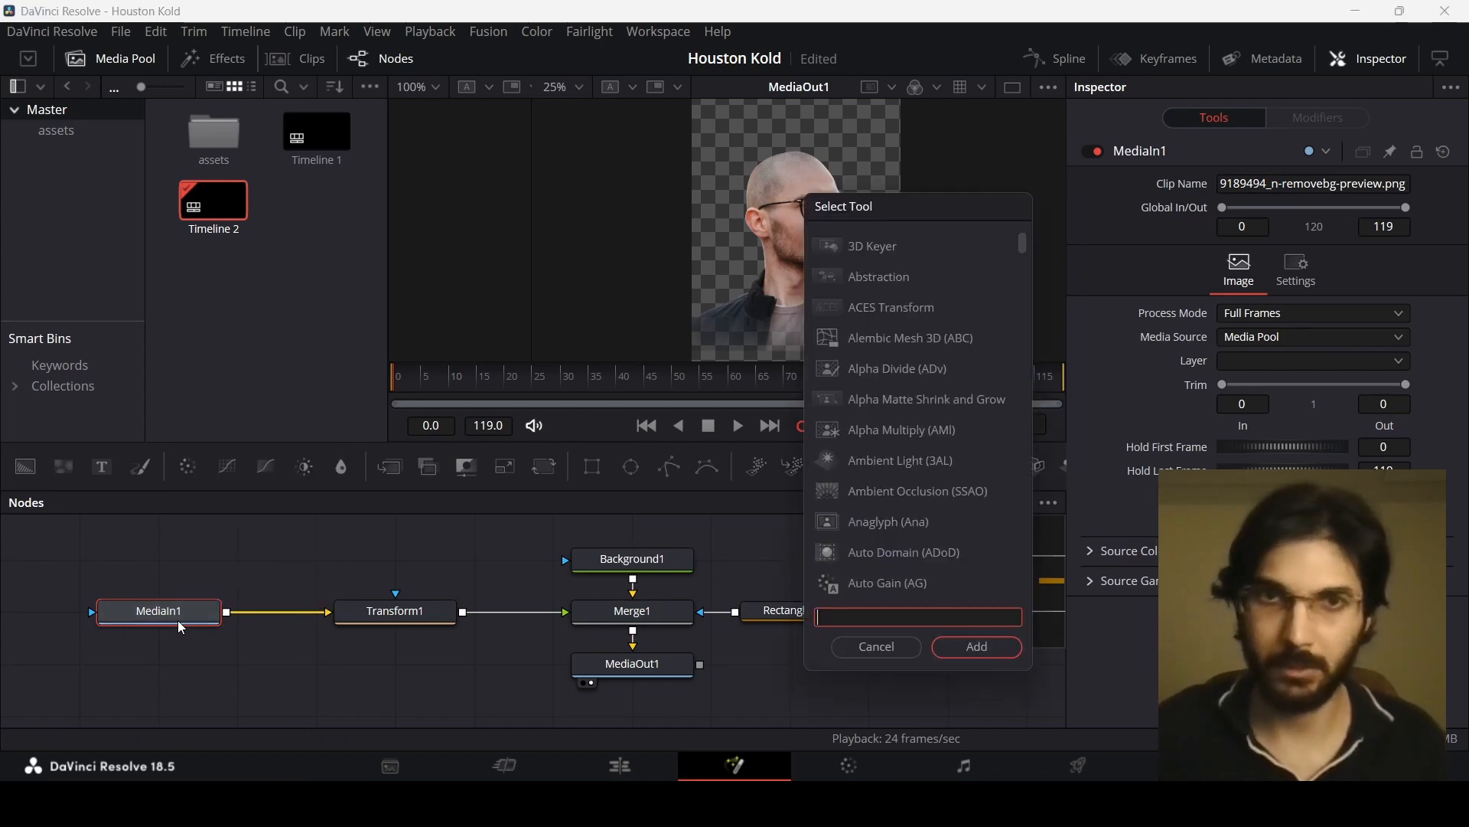
pyautogui.write('vin')
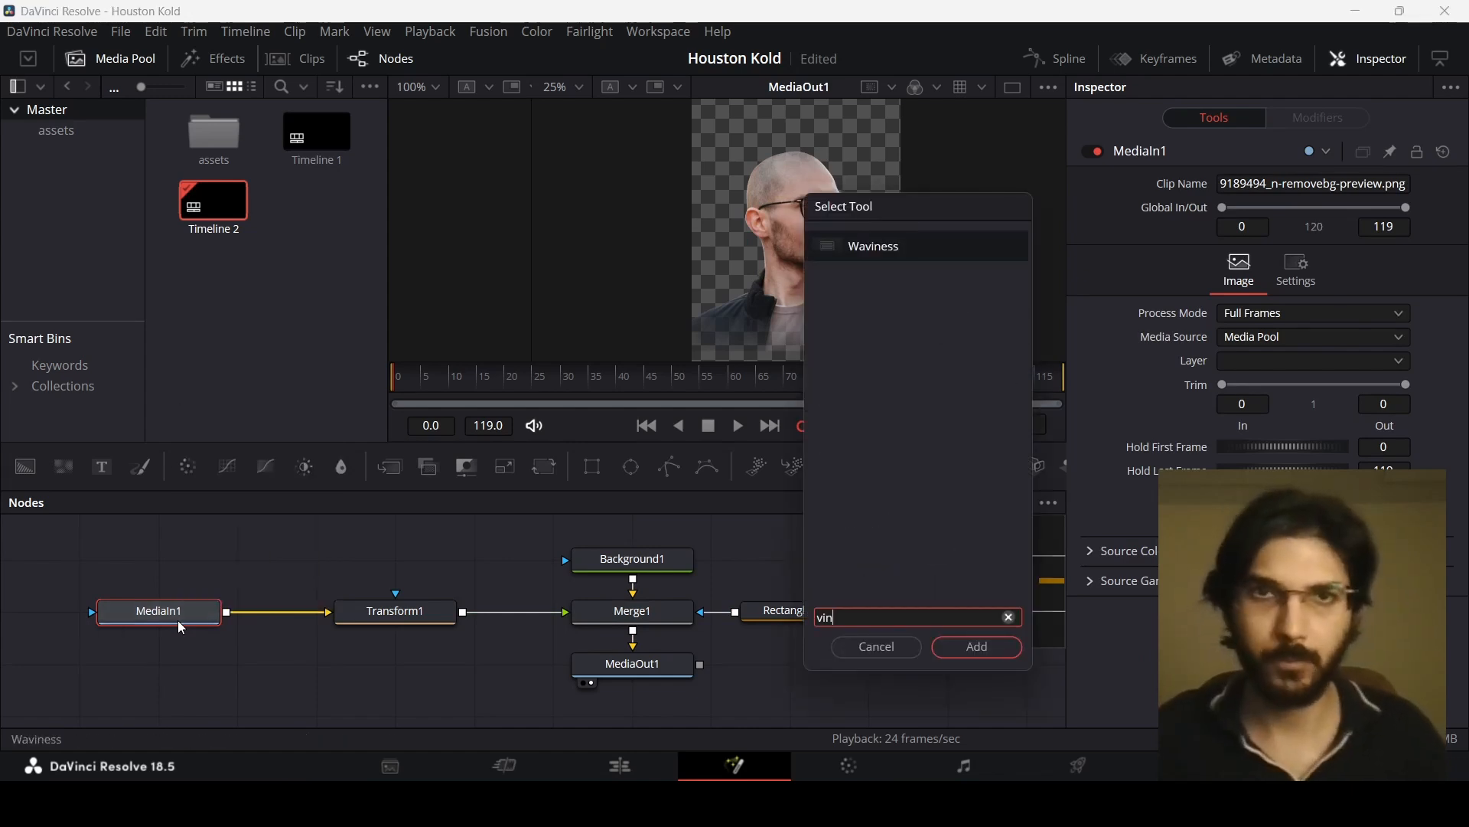
pyautogui.press('BackSpace')
pyautogui.press('BackSpace')
pyautogui.press('BackSpace')
pyautogui.write('vig')
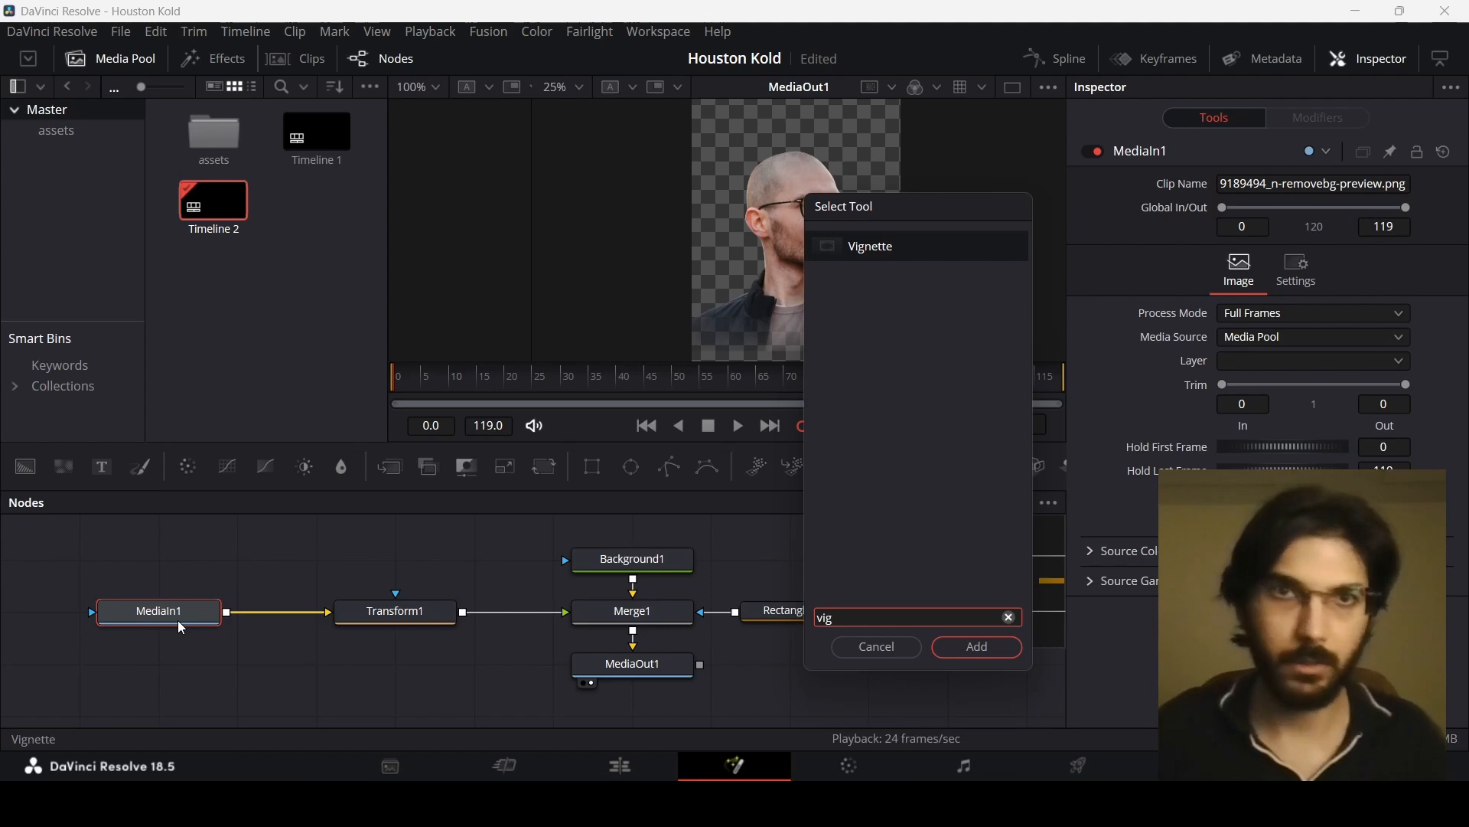
pyautogui.press('Return')
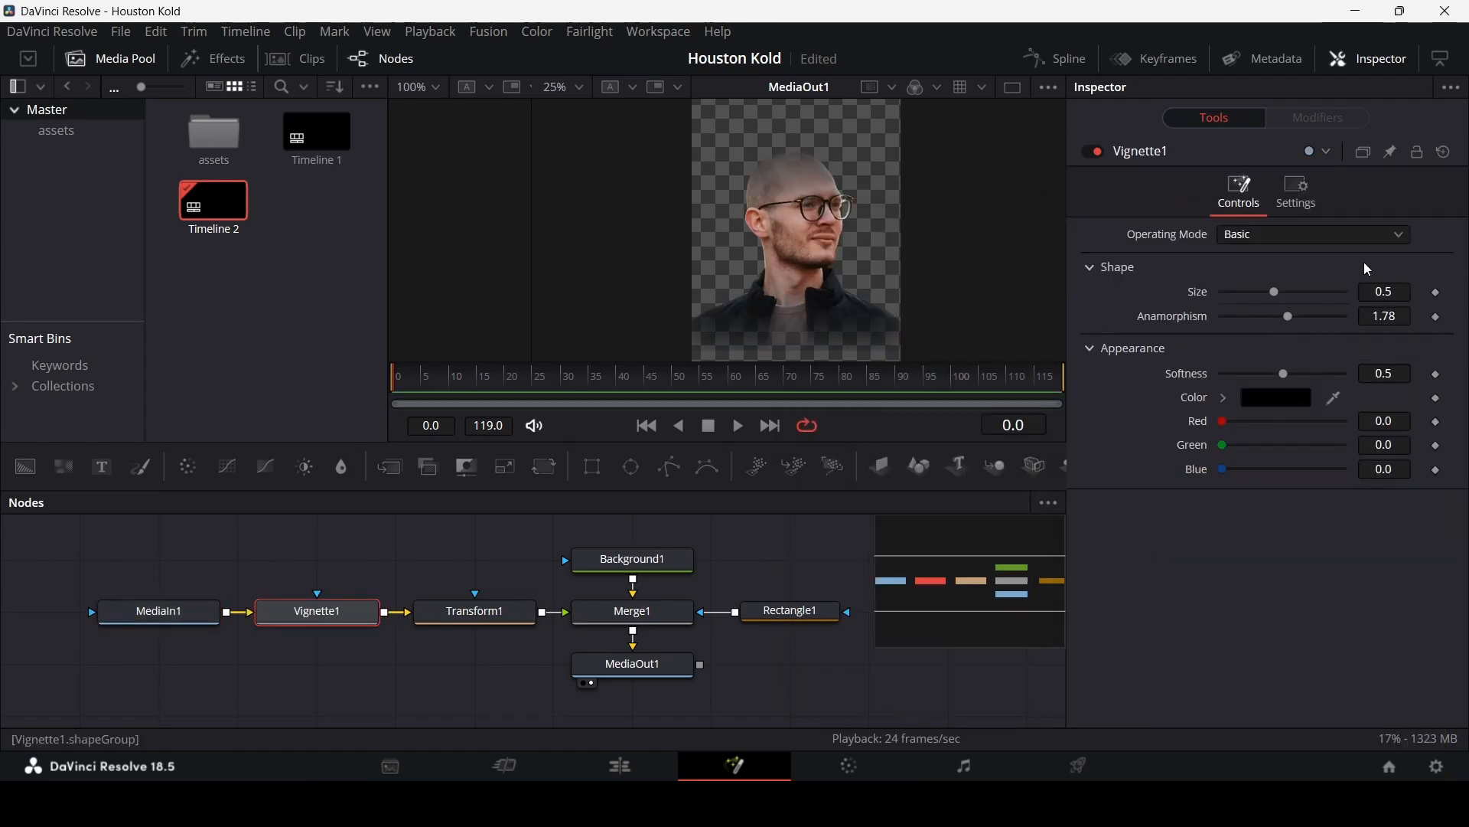
# Step: Switch the vignette to Advanced operating mode and set its Size to 0.7
pyautogui.click(1272, 238)
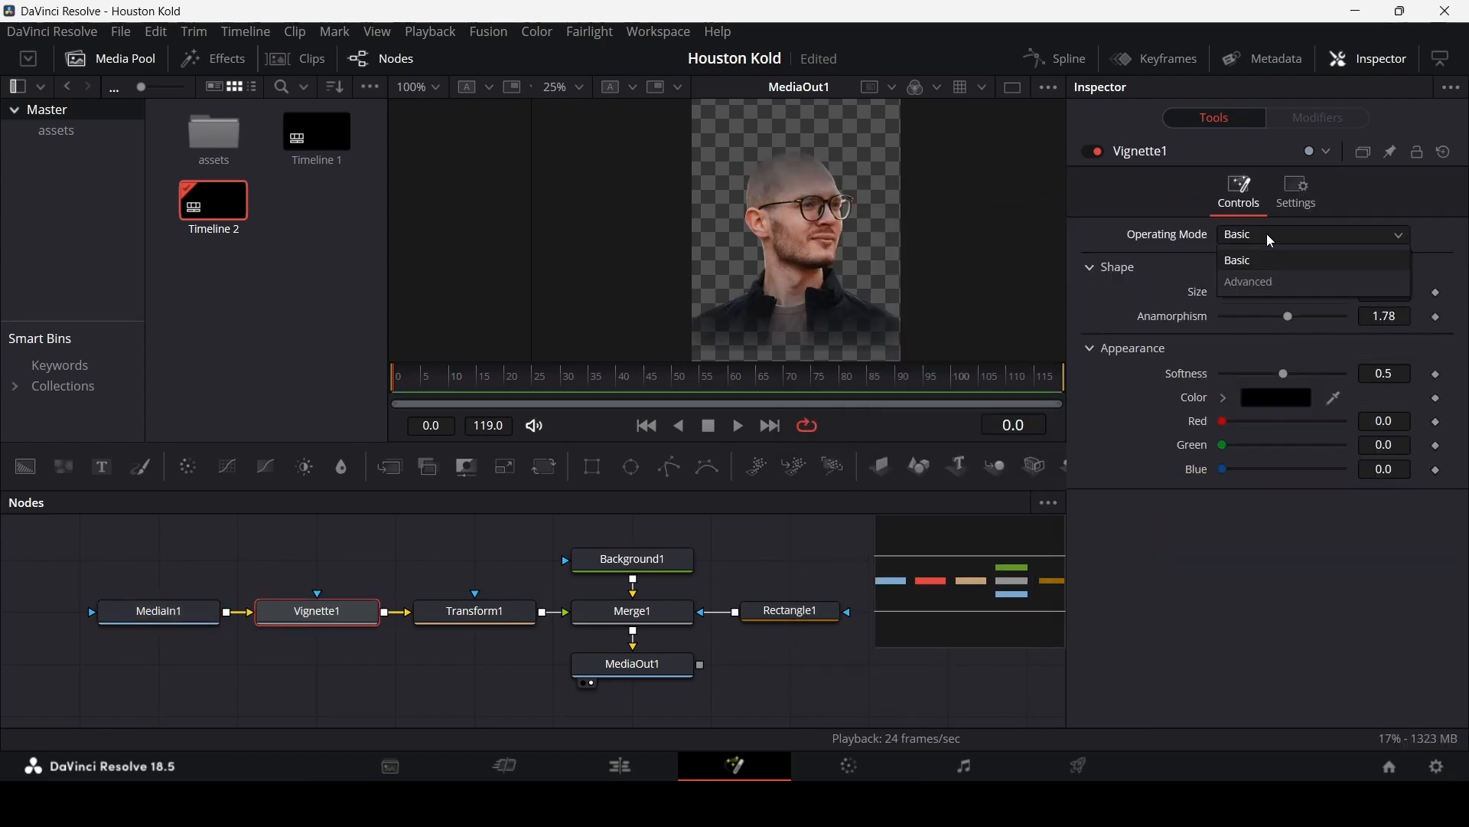
pyautogui.click(1270, 282)
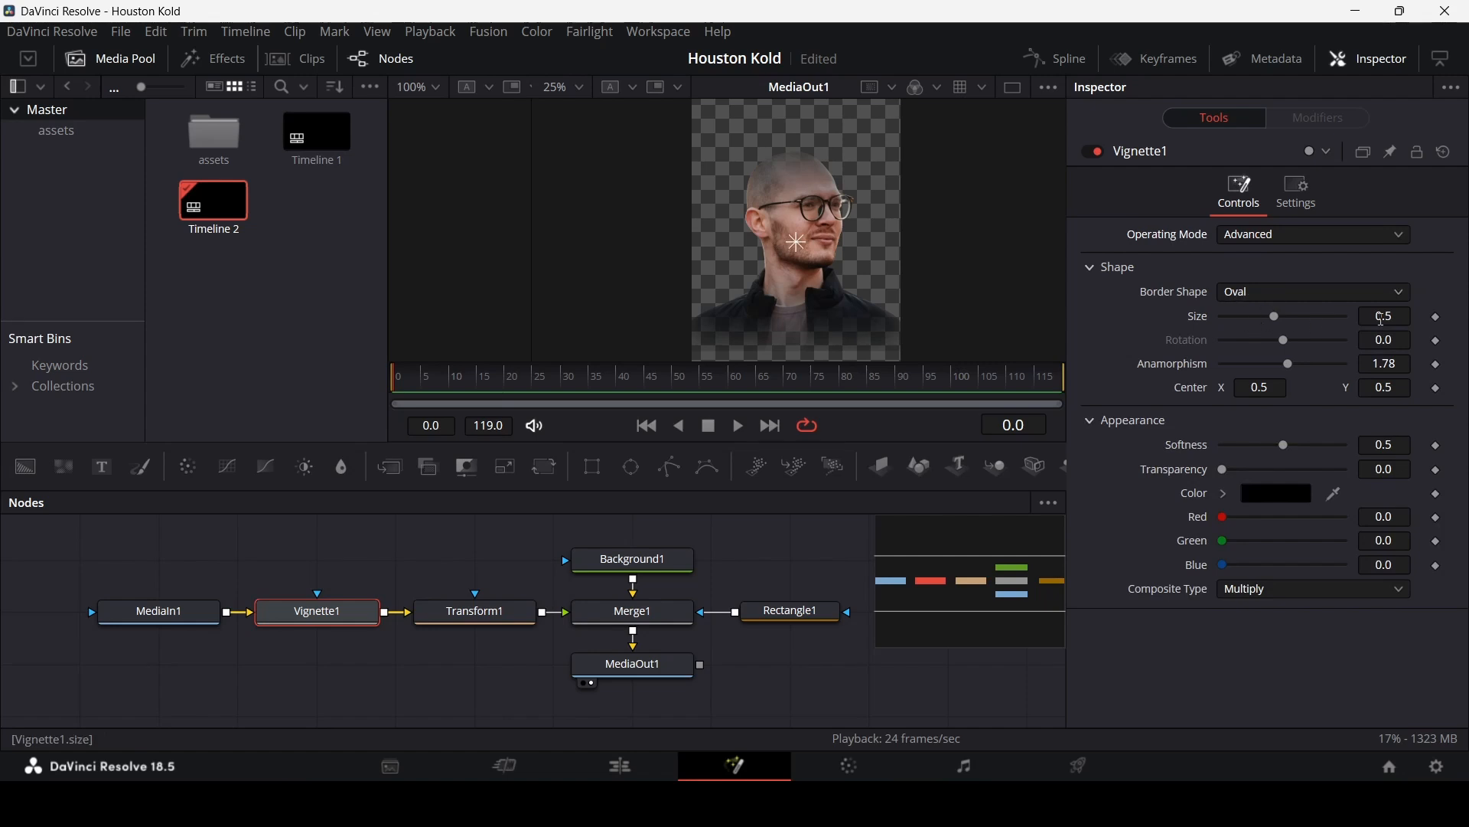
pyautogui.click(1386, 319)
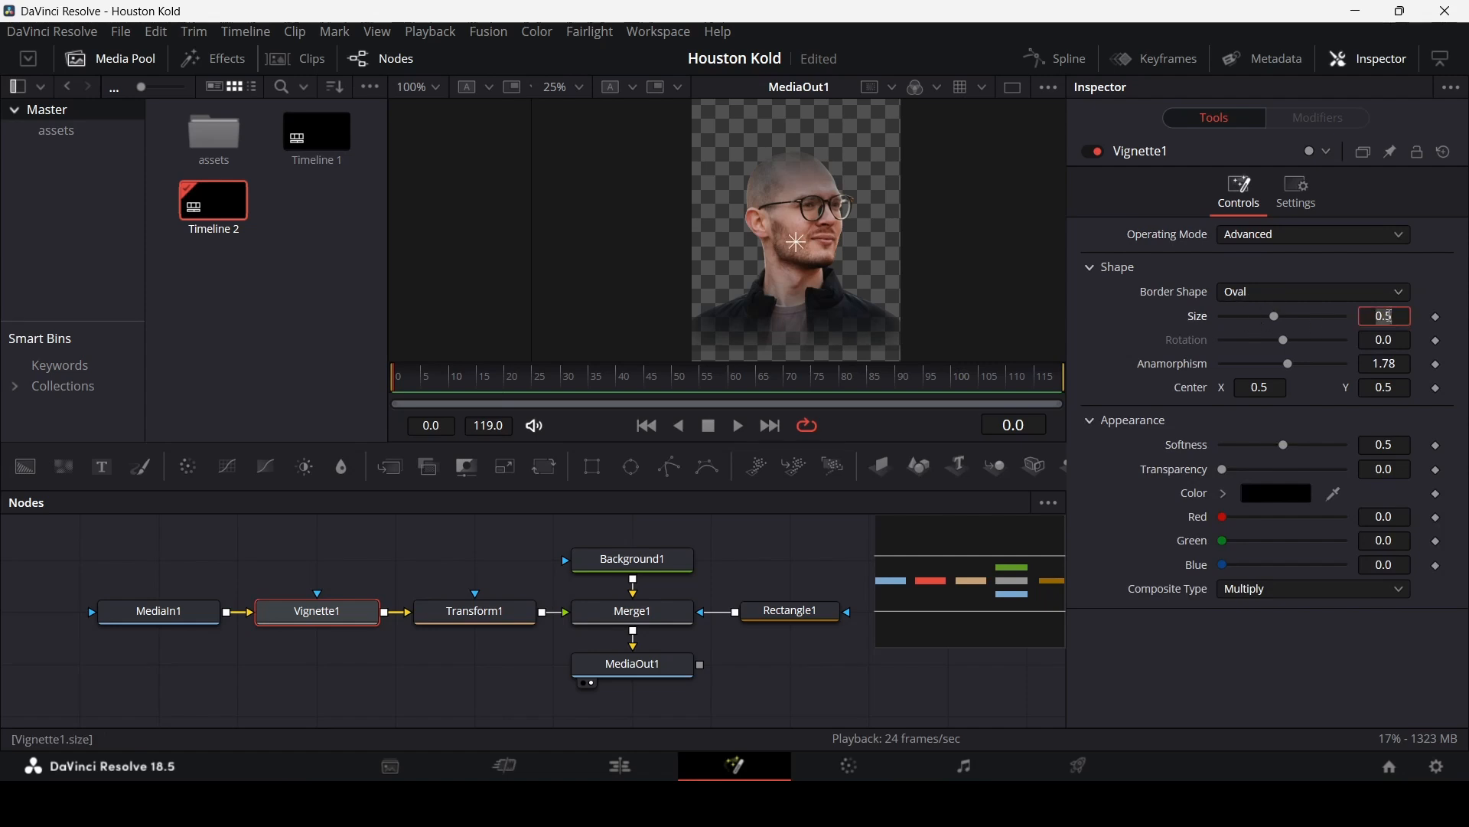
pyautogui.press('Tab')
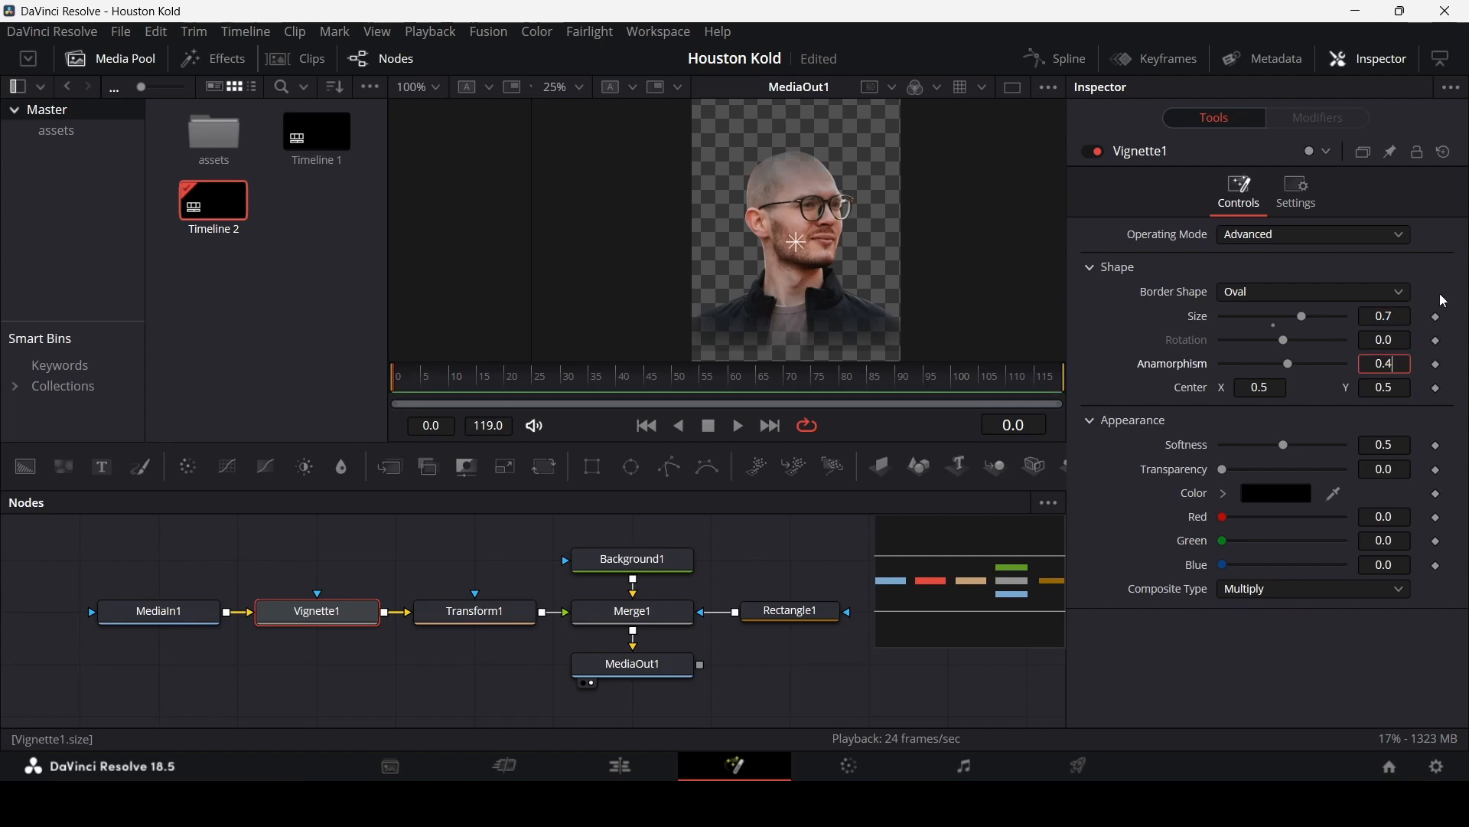
# Step: Set the vignette's Anamorphism to 0.4 and Softness to 0.3
pyautogui.write('0.4')
pyautogui.press('Tab')
pyautogui.write('0.')
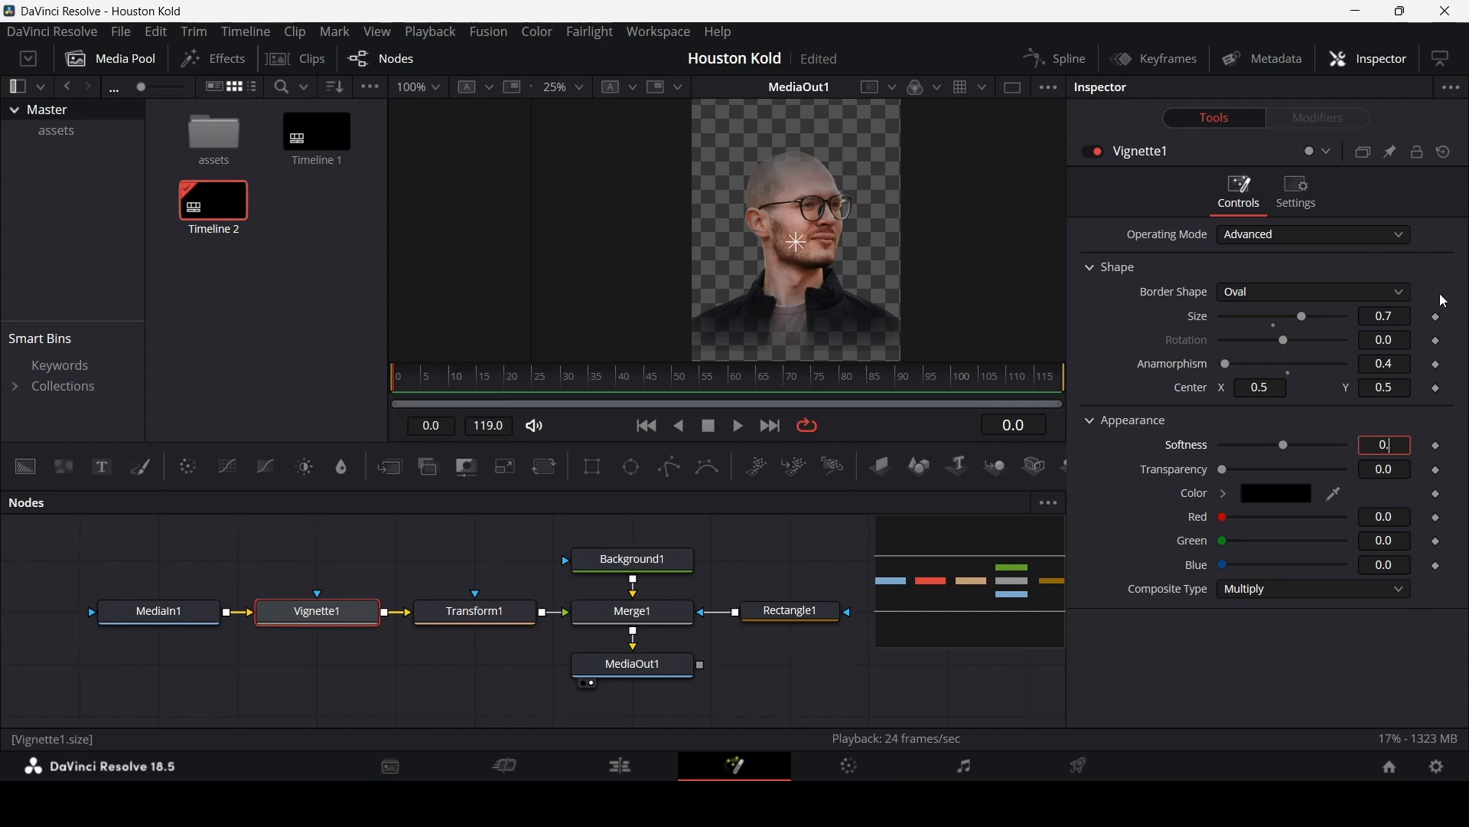
pyautogui.write('3')
pyautogui.press('Tab')
pyautogui.press('Tab')
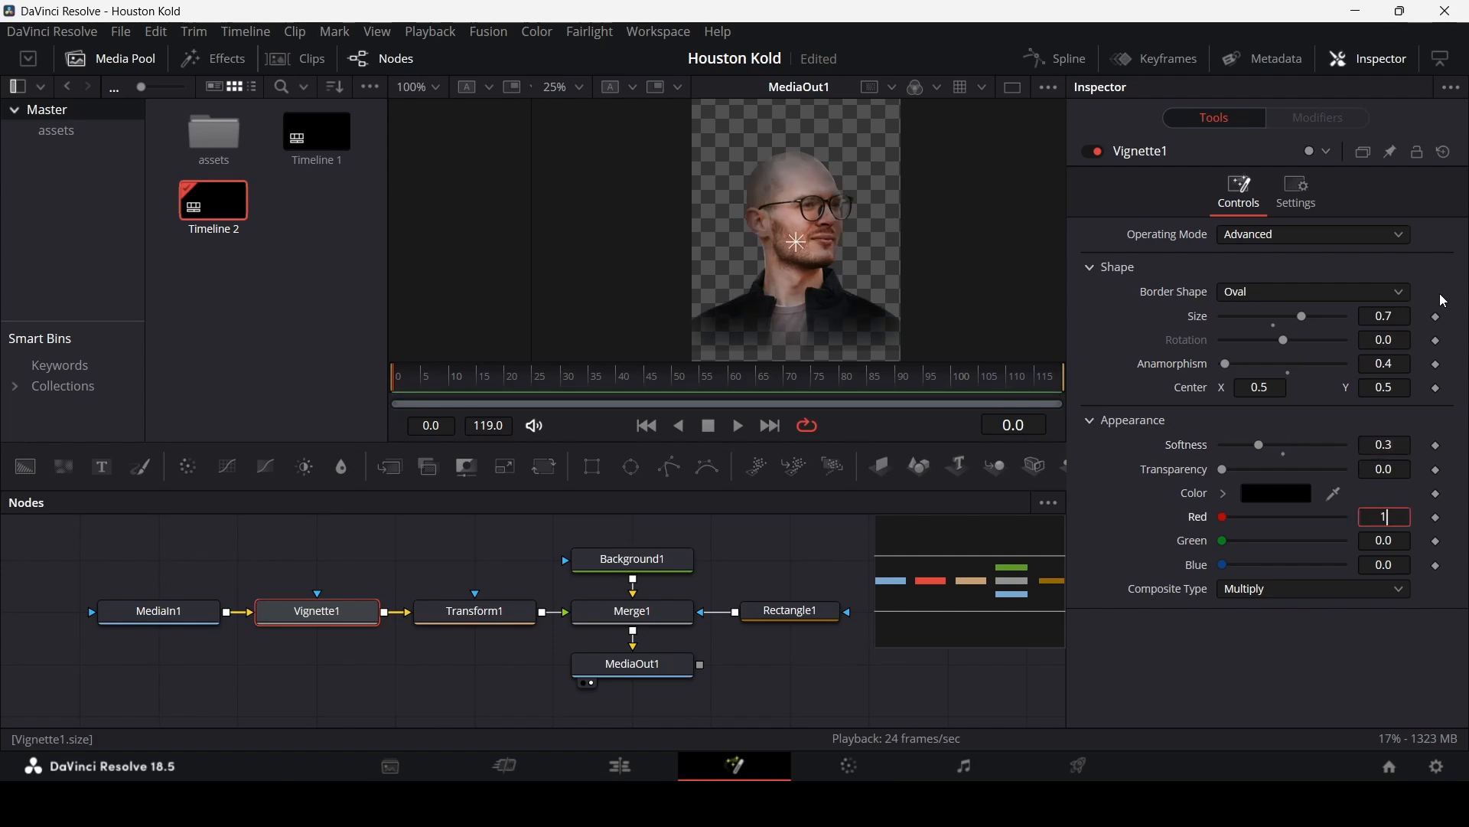
# Step: Set the vignette color to orange with Red 1.0 and Green 0.3
pyautogui.press('Tab')
pyautogui.write('0.')
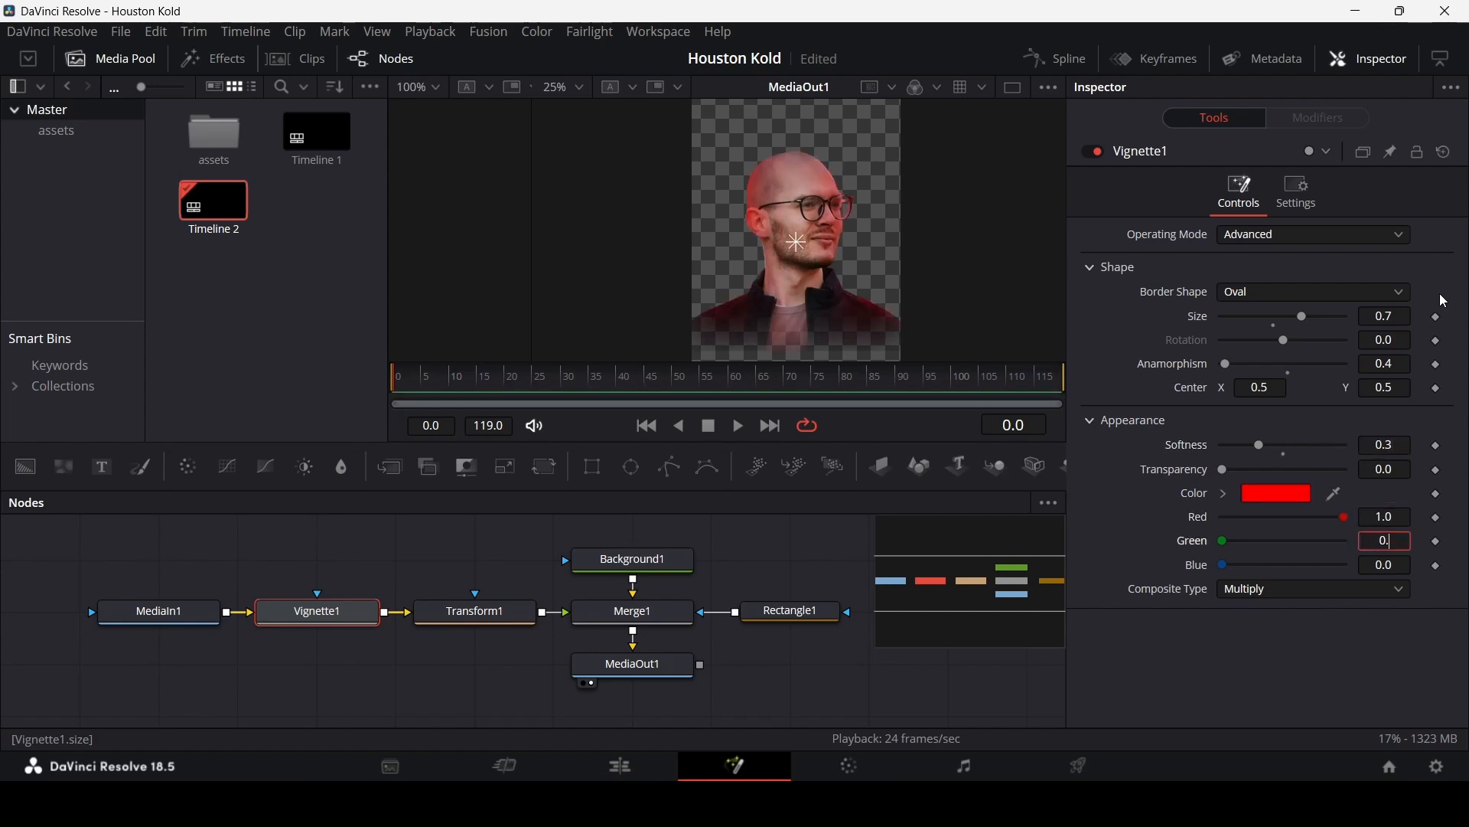
pyautogui.write('3')
pyautogui.press('Tab')
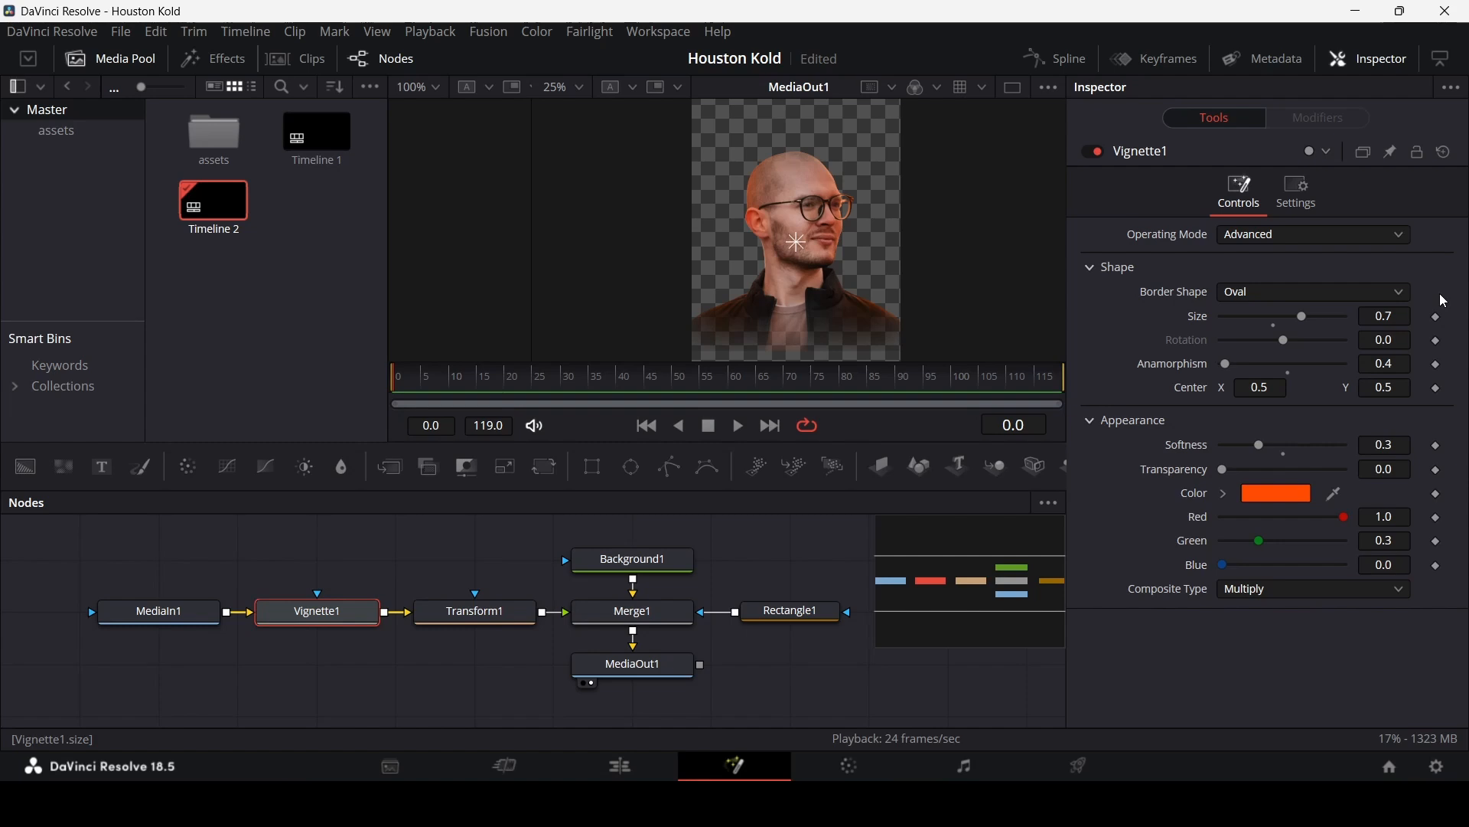
# Step: Add a Center keyframe on Transform1 at frame 30
pyautogui.click(753, 582)
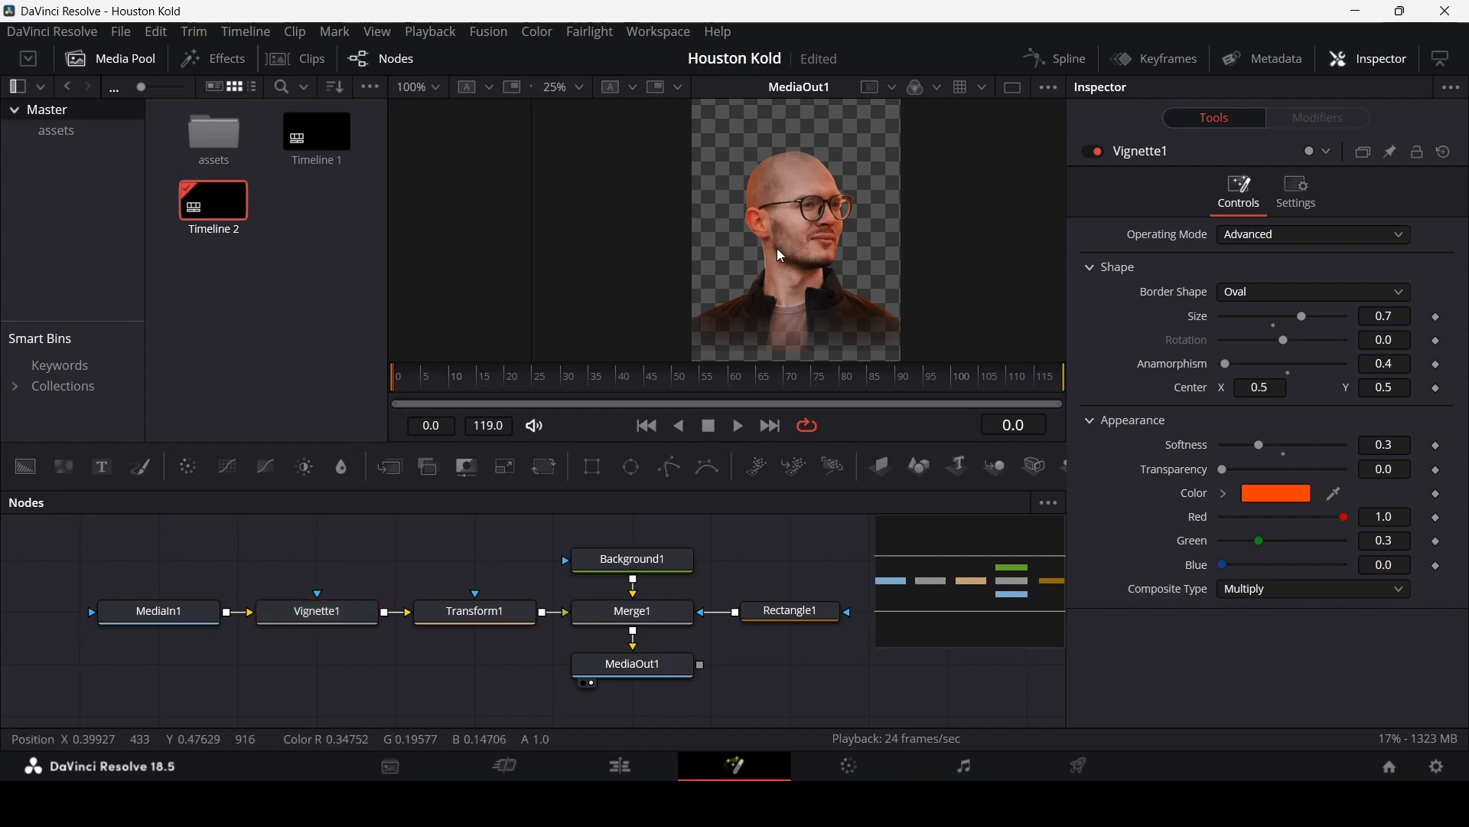
pyautogui.scroll(1, 777, 245)
pyautogui.scroll(-1, 951, 282)
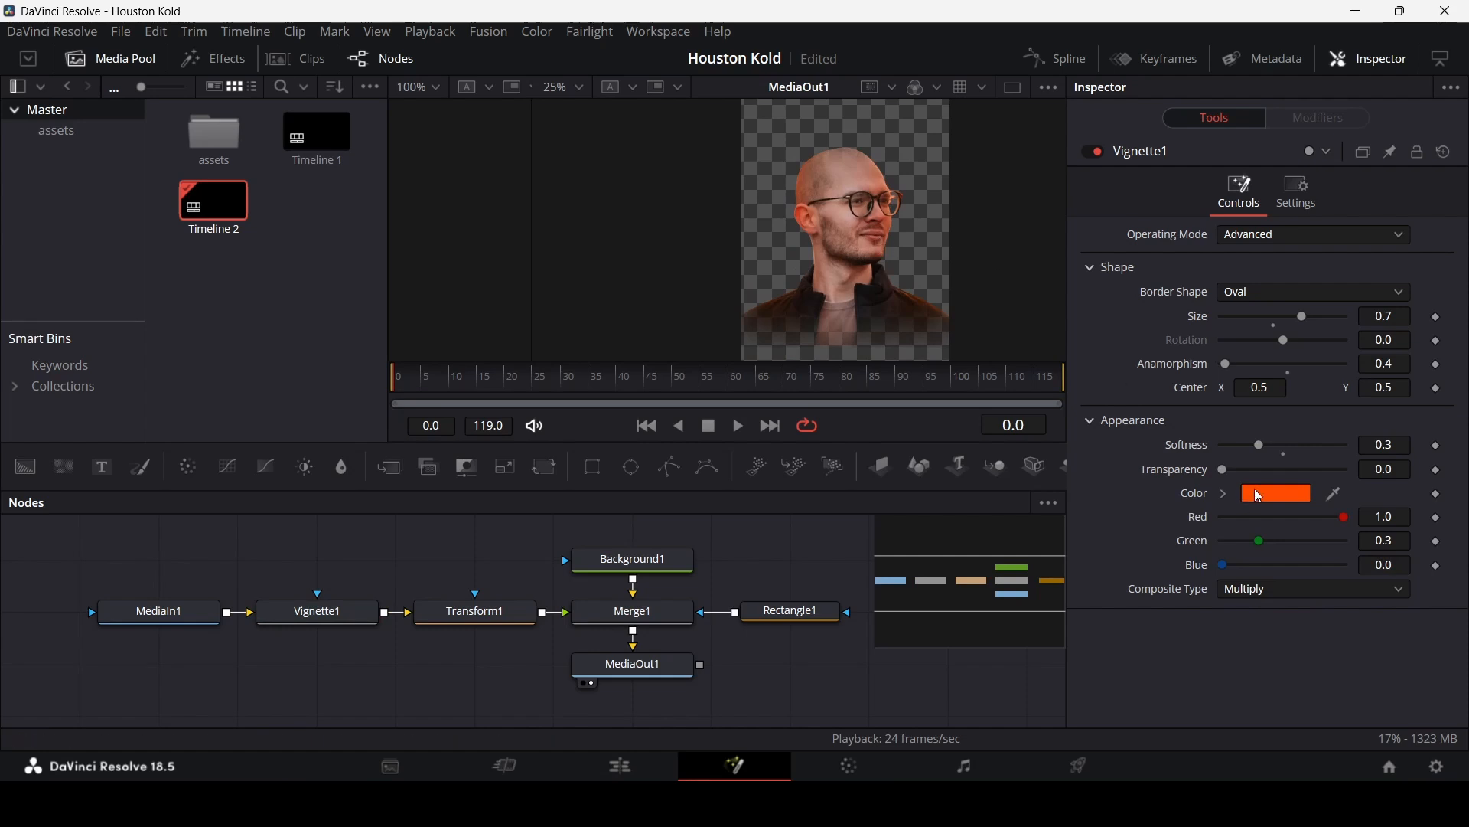
pyautogui.scroll(-1, 851, 269)
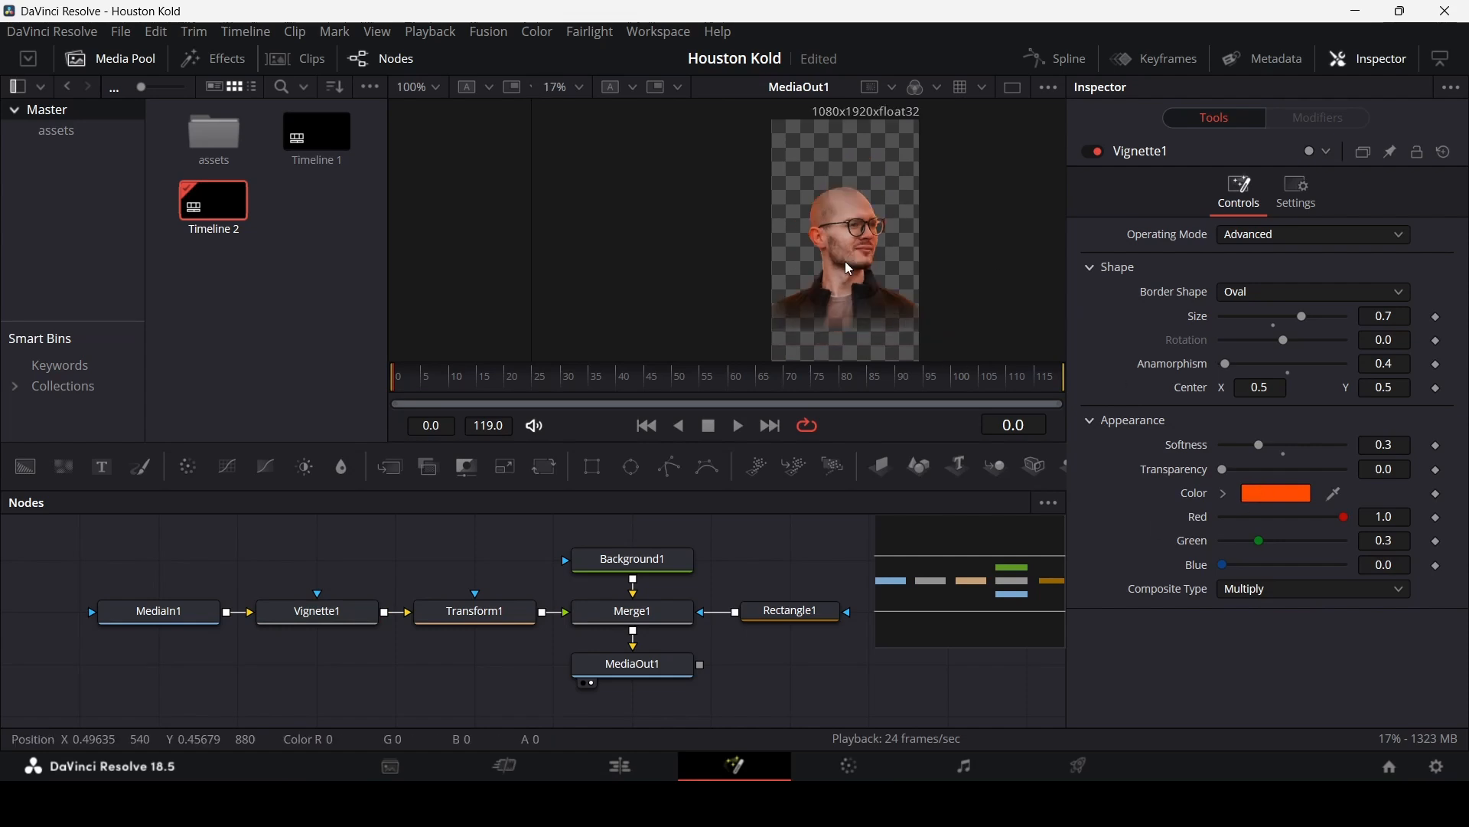
pyautogui.click(632, 611)
pyautogui.click(503, 626)
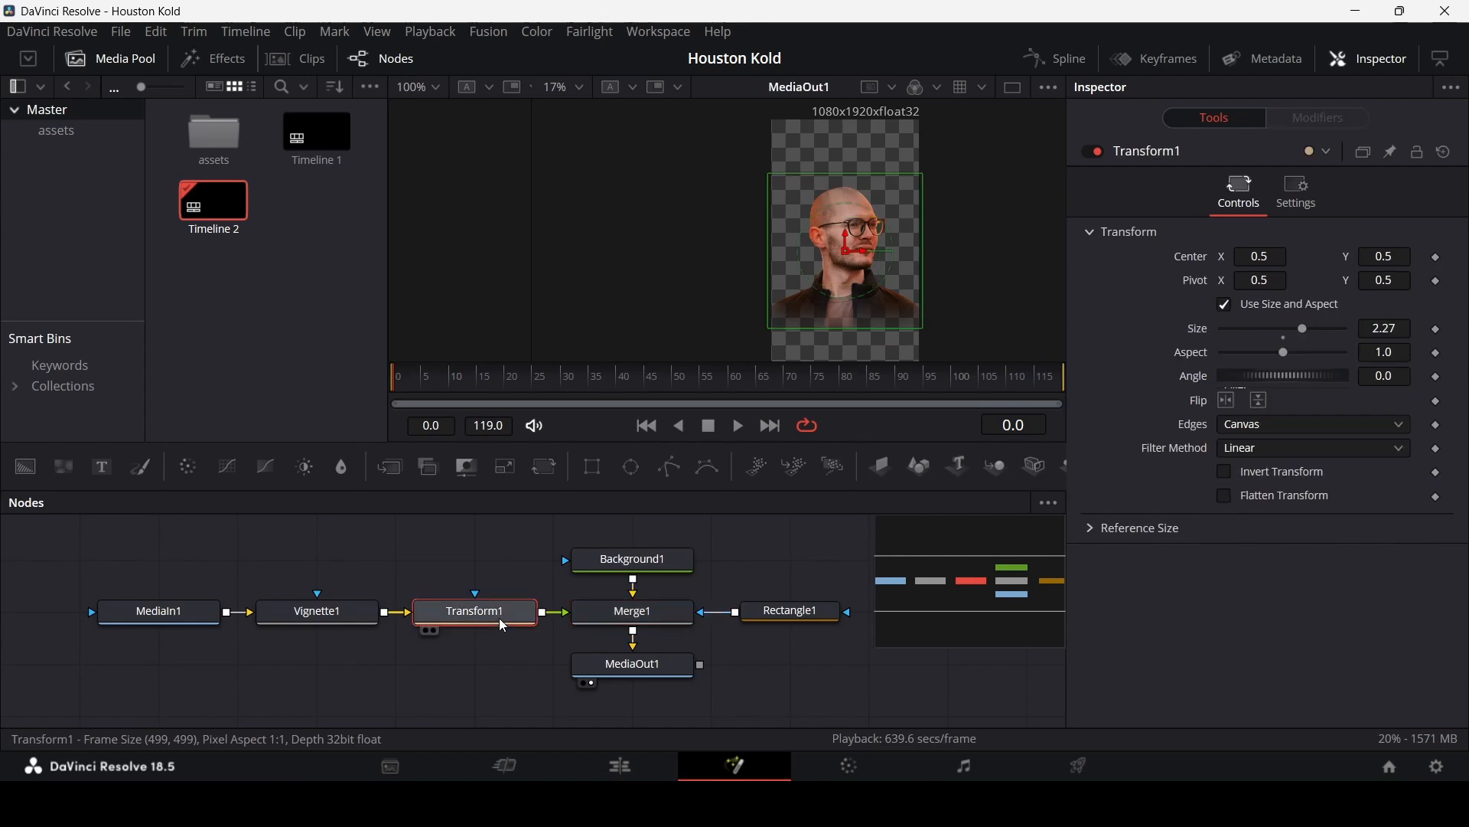
pyautogui.moveTo(448, 380); pyautogui.dragTo(575, 393)
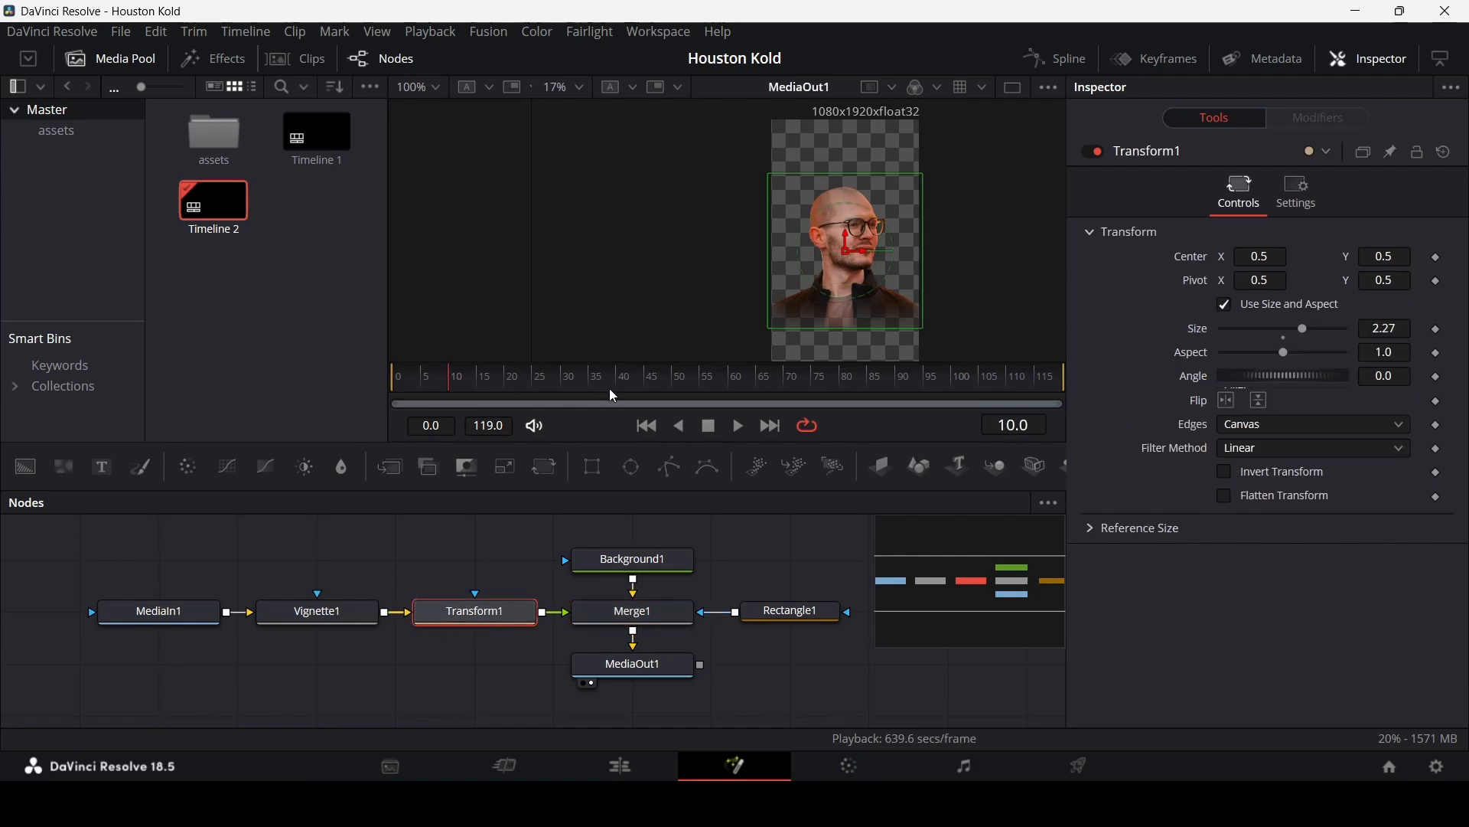
pyautogui.click(1437, 258)
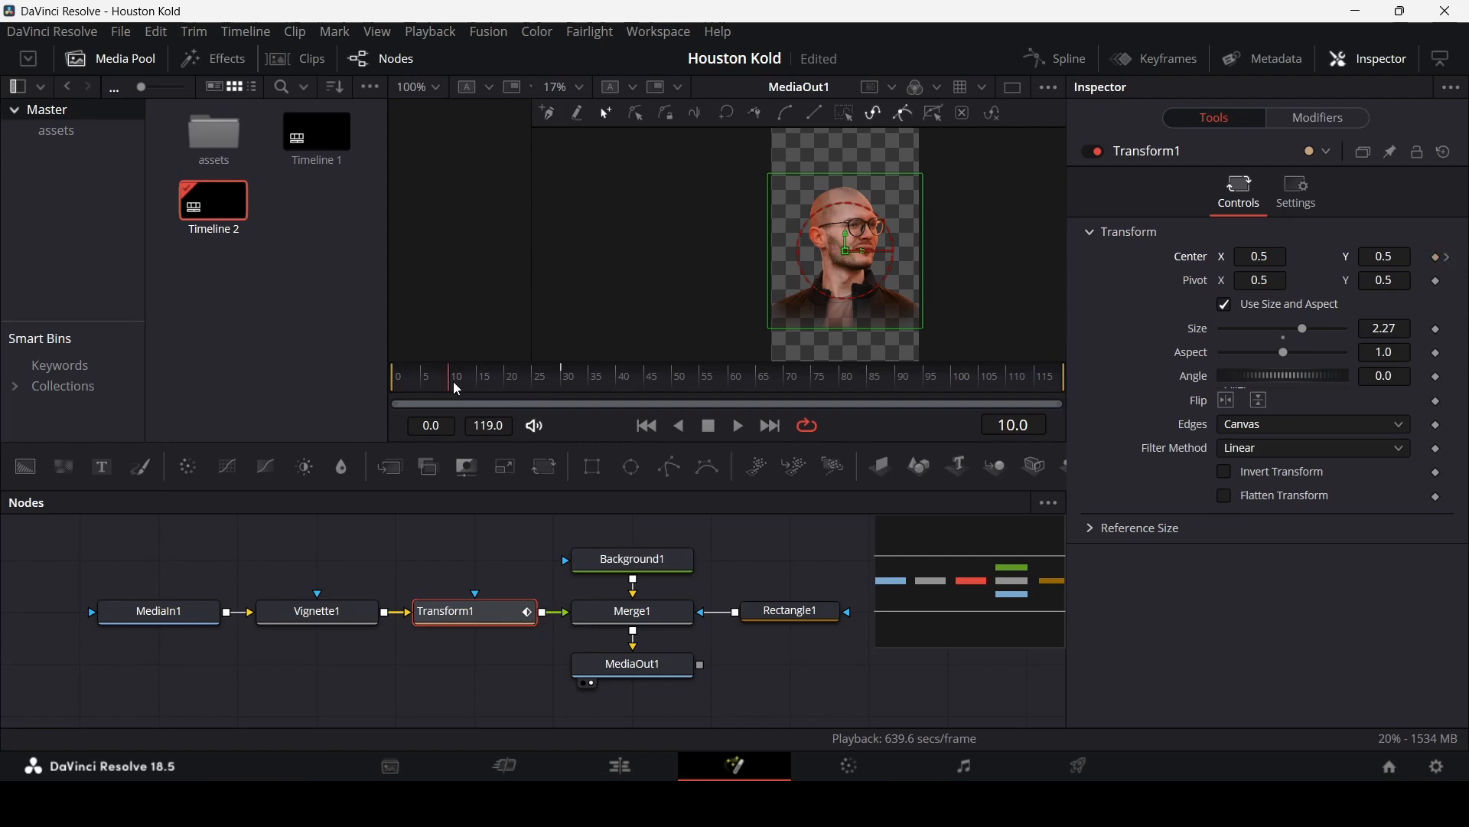
# Step: Move the portrait off-frame to the left at earlier frames so it slides in, and play back the animation
pyautogui.moveTo(862, 250); pyautogui.dragTo(830, 253)
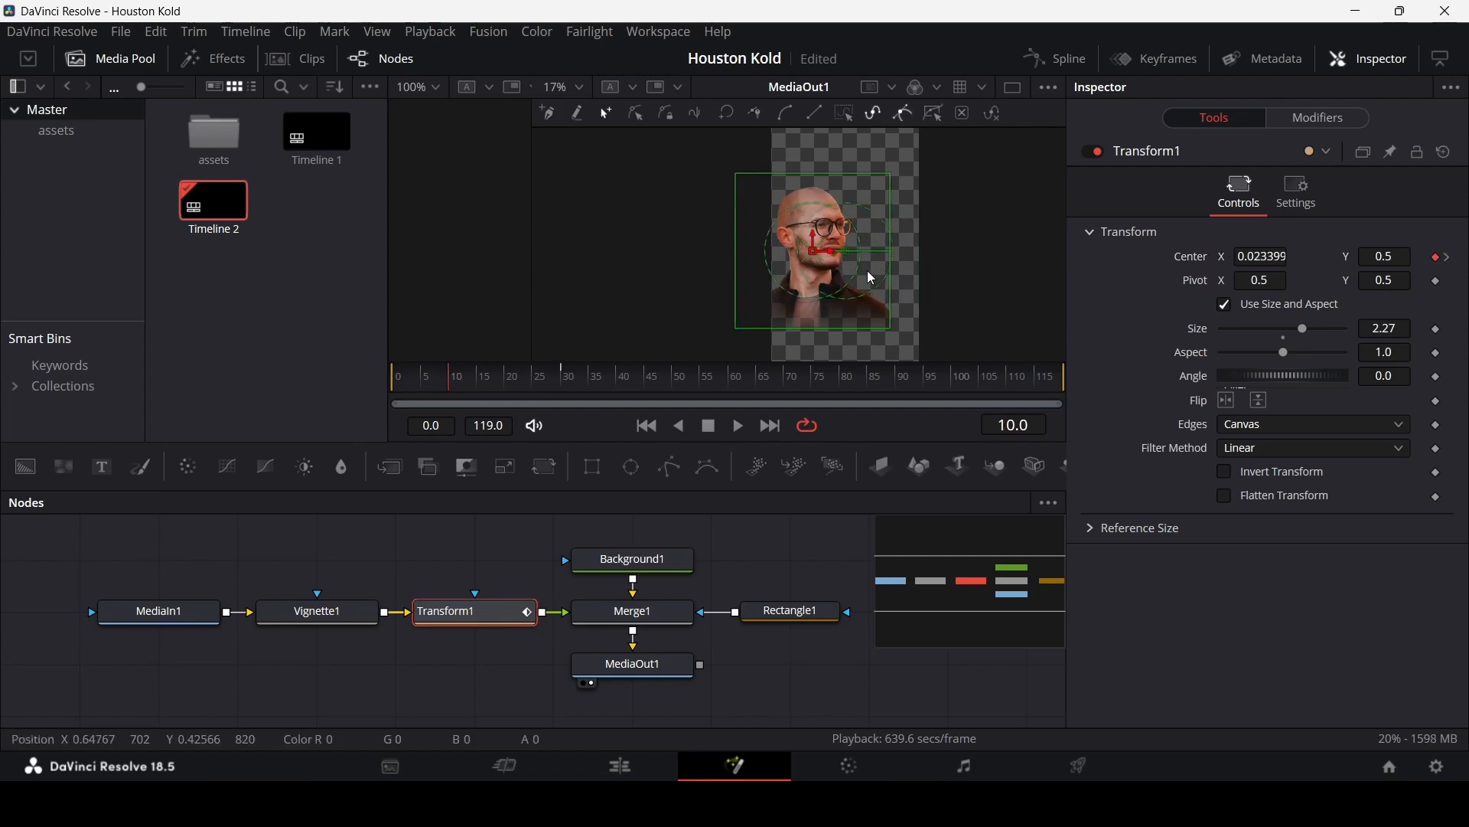
pyautogui.moveTo(421, 388); pyautogui.dragTo(376, 386)
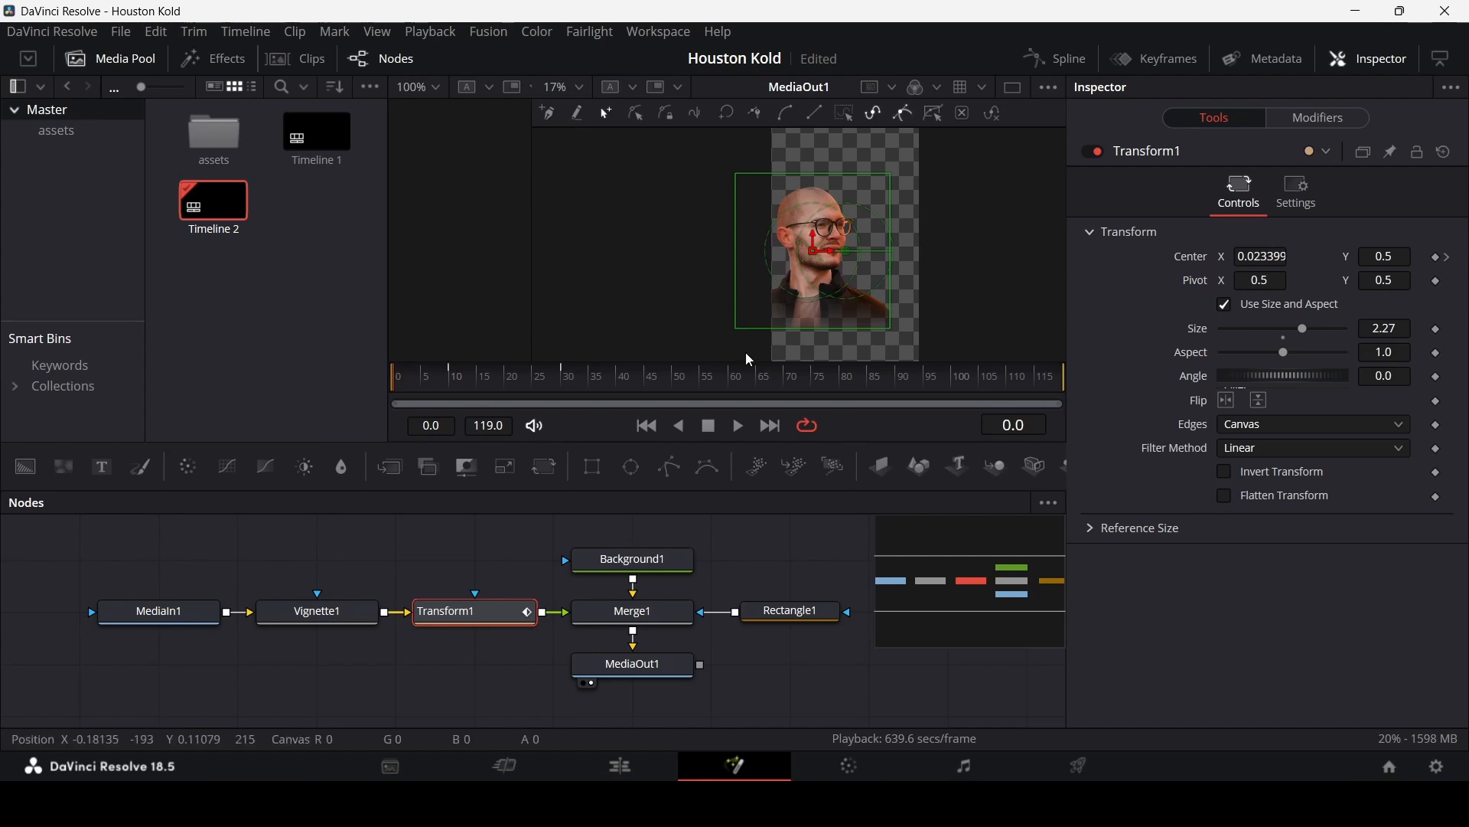
pyautogui.moveTo(816, 245)
pyautogui.mouseDown()
pyautogui.moveTo(815, 191)
pyautogui.moveTo(813, 244)
pyautogui.mouseUp()
pyautogui.click(764, 568)
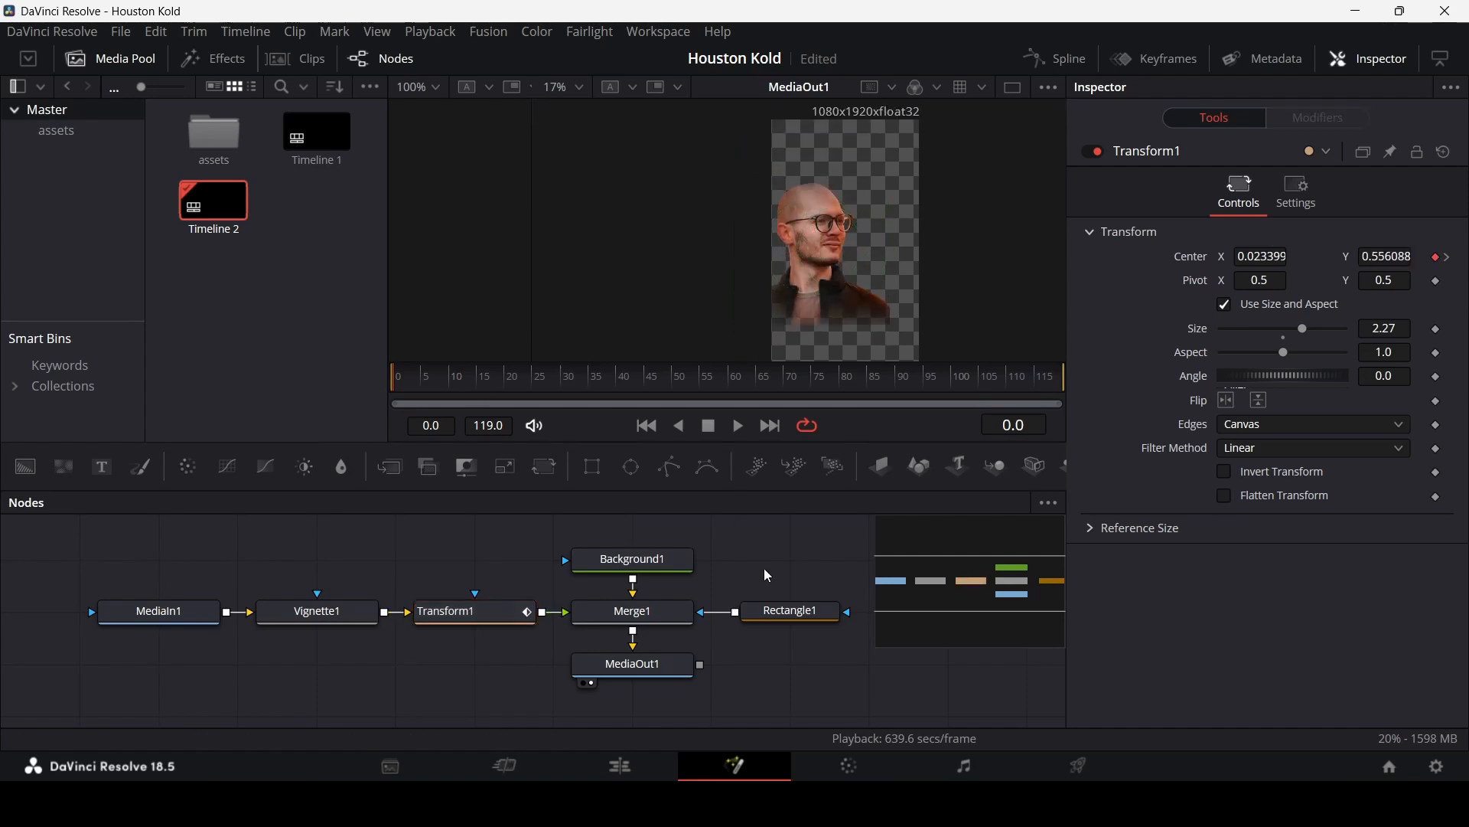
pyautogui.press('space')
pyautogui.press('space')
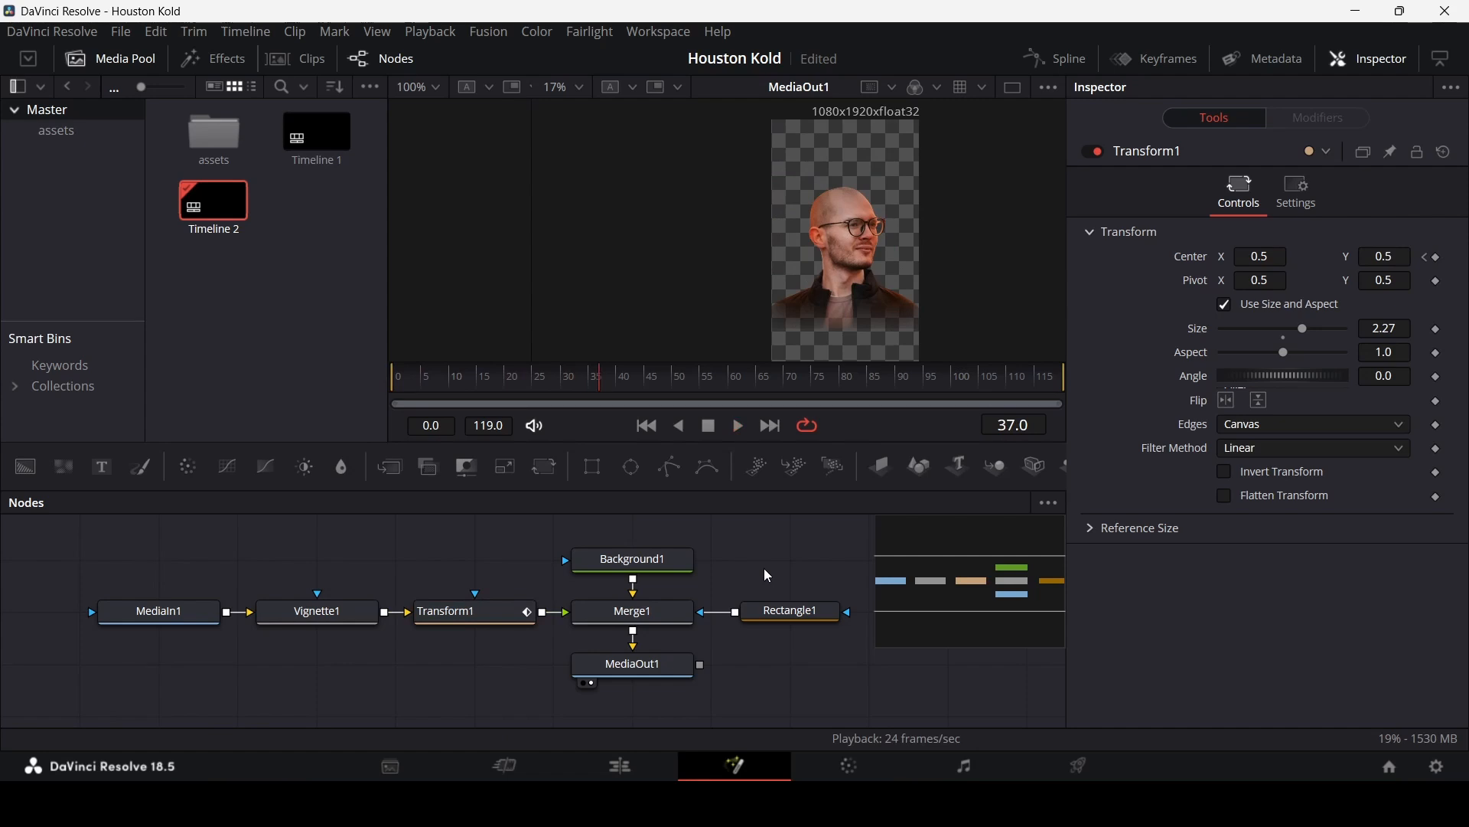
# Step: Smooth the center animation keyframes in the Spline editor and preview the motion
pyautogui.click(1045, 58)
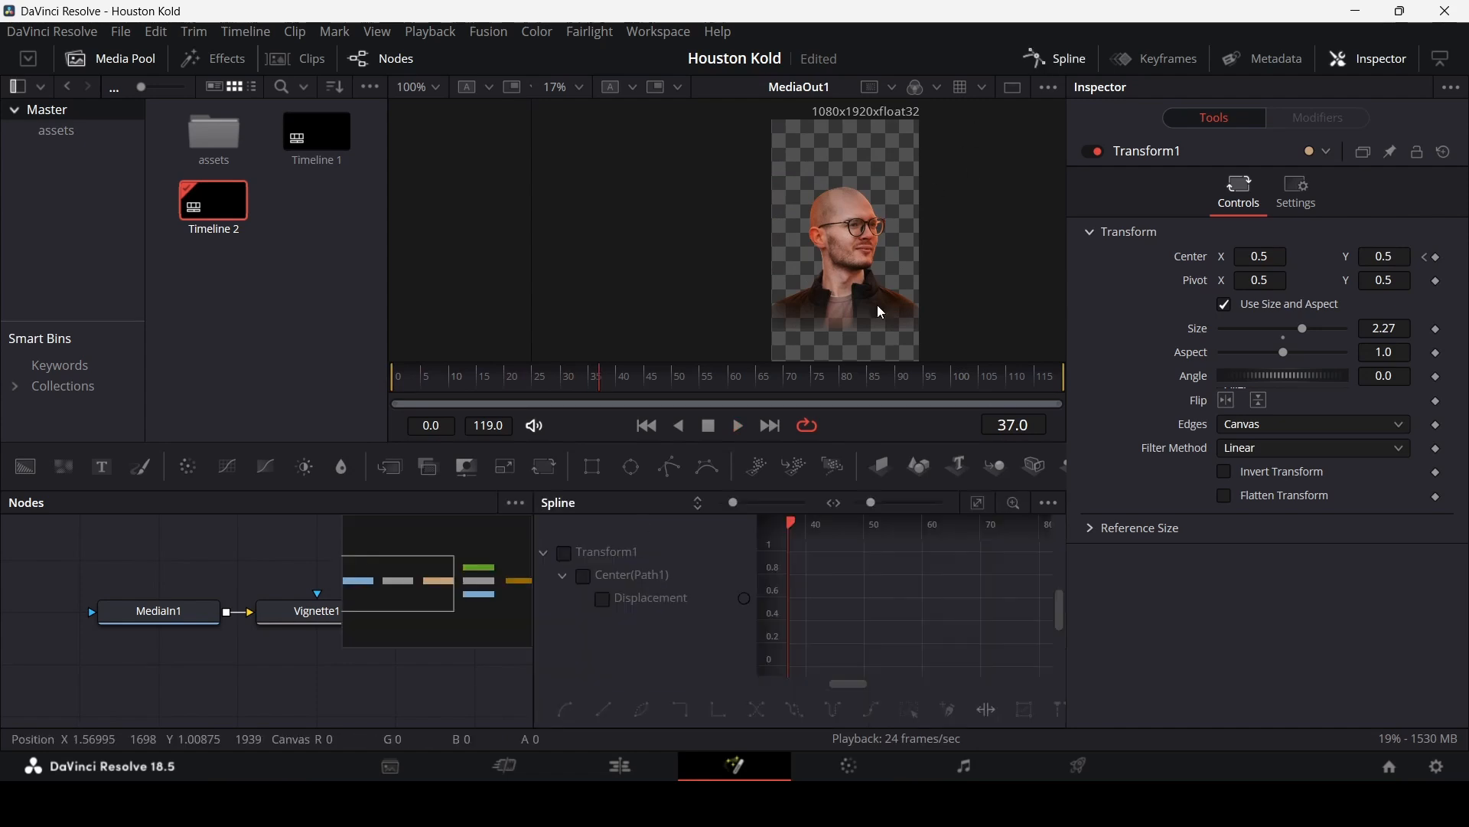
pyautogui.click(978, 503)
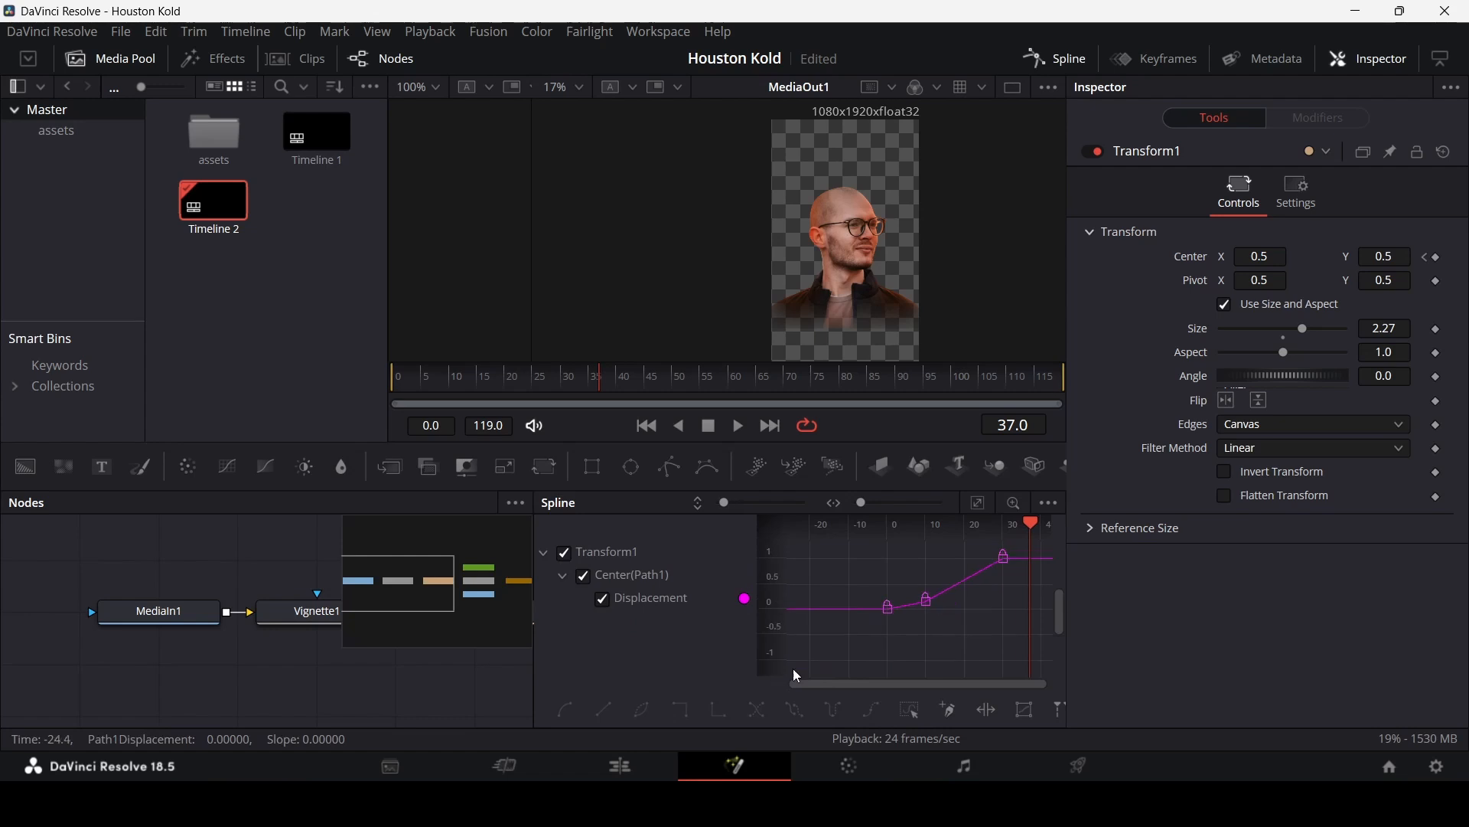
pyautogui.moveTo(846, 640); pyautogui.dragTo(953, 585)
pyautogui.moveTo(911, 632); pyautogui.dragTo(1009, 559)
pyautogui.press('s')
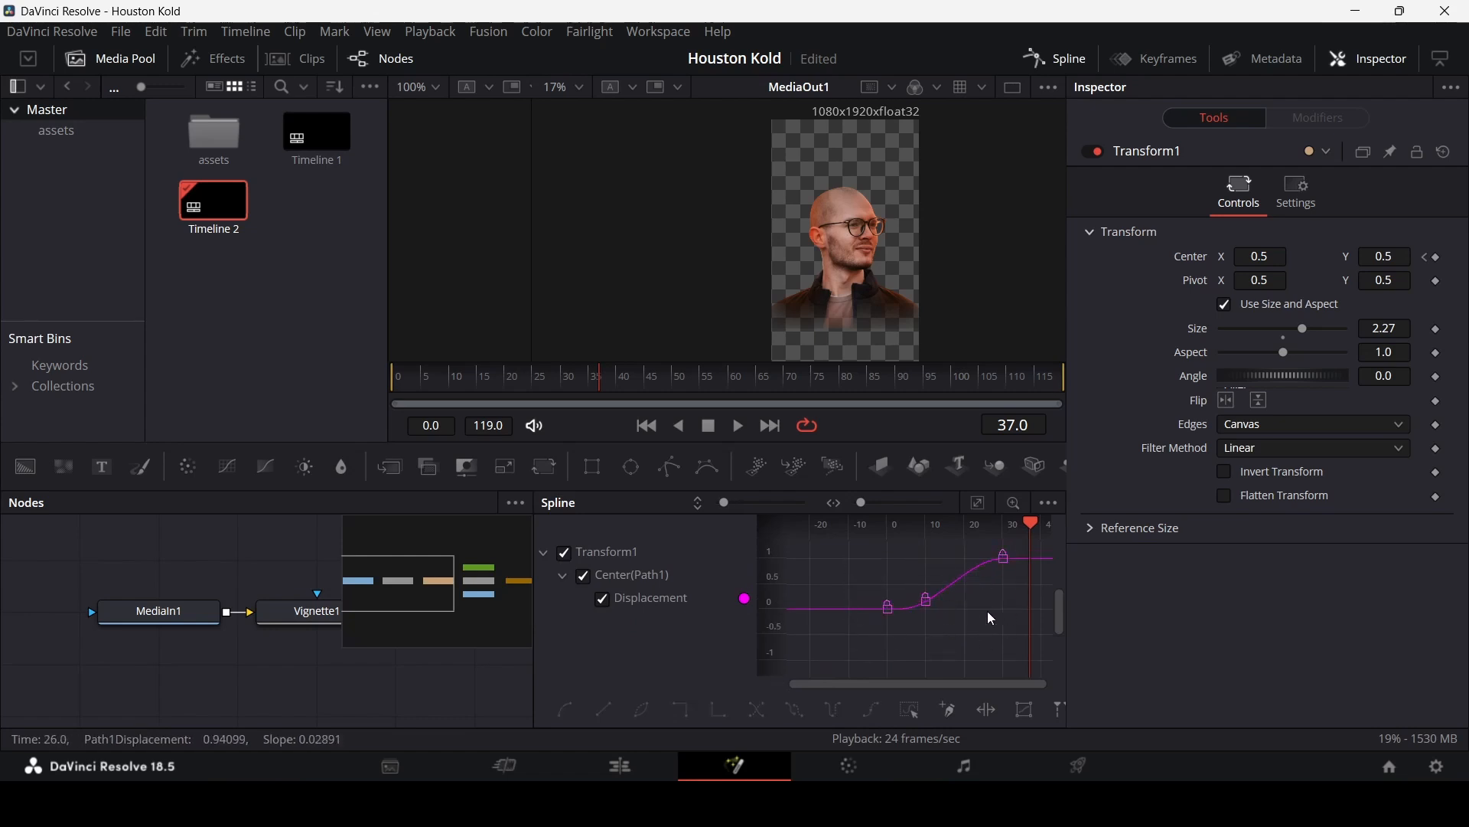
pyautogui.moveTo(435, 381); pyautogui.dragTo(325, 391)
pyautogui.press('space')
pyautogui.press('space')
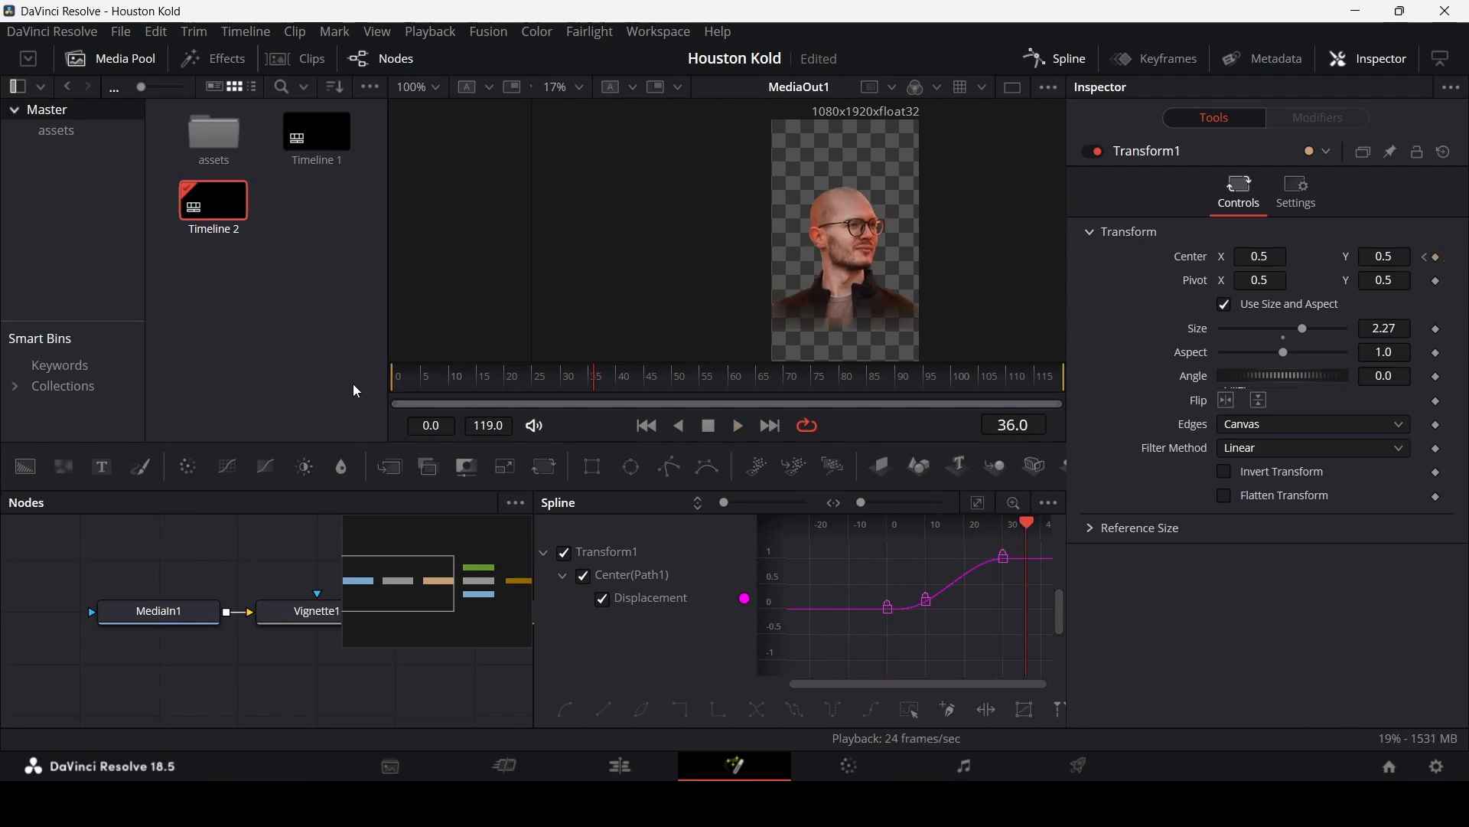
pyautogui.click(1056, 61)
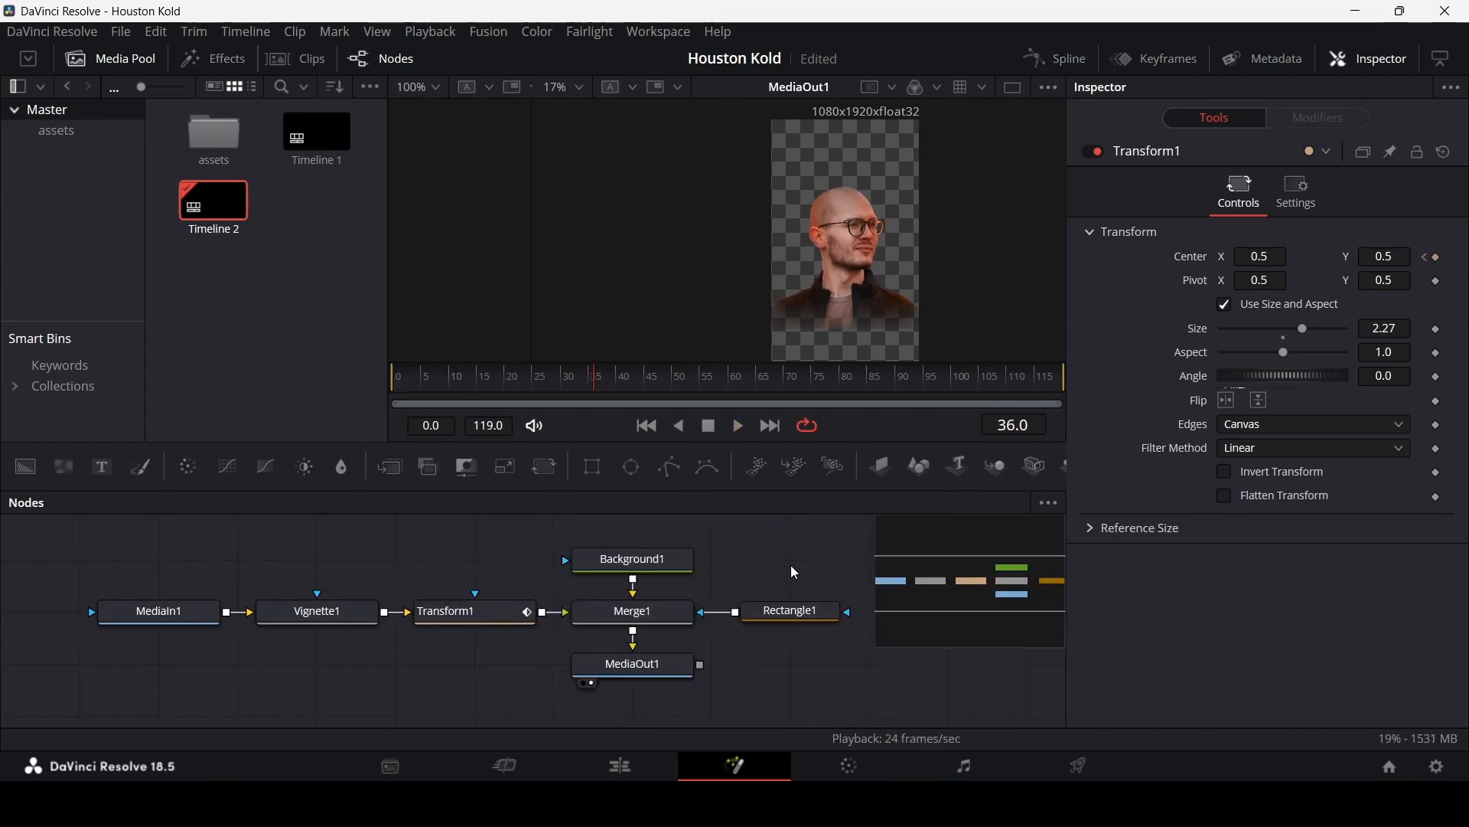
# Step: Animate Merge1's Blend from 1.0 at frame 35 to 0 at frame 40 and preview the fade
pyautogui.click(662, 620)
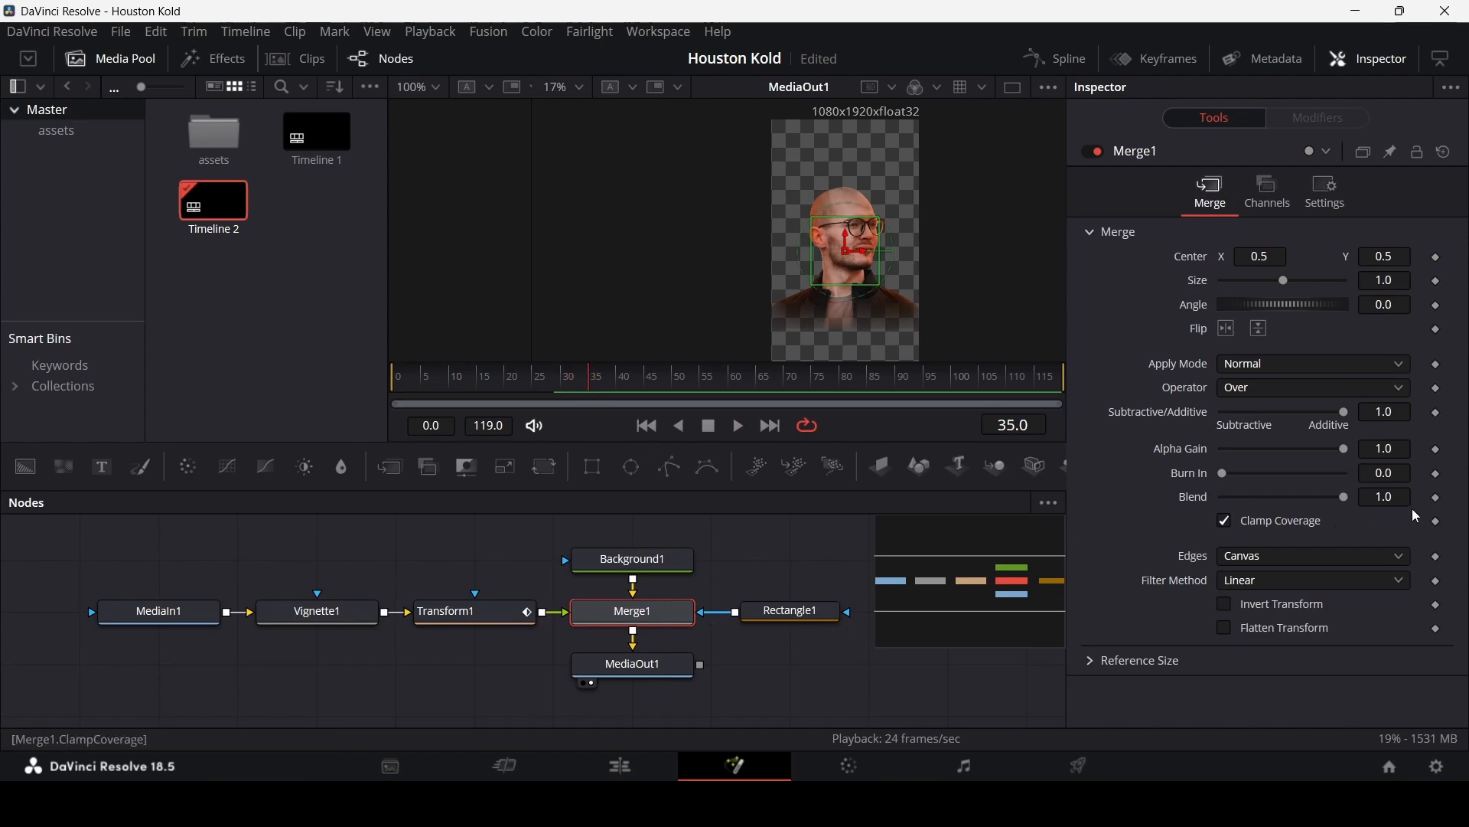
pyautogui.click(1434, 499)
pyautogui.moveTo(605, 384); pyautogui.dragTo(616, 384)
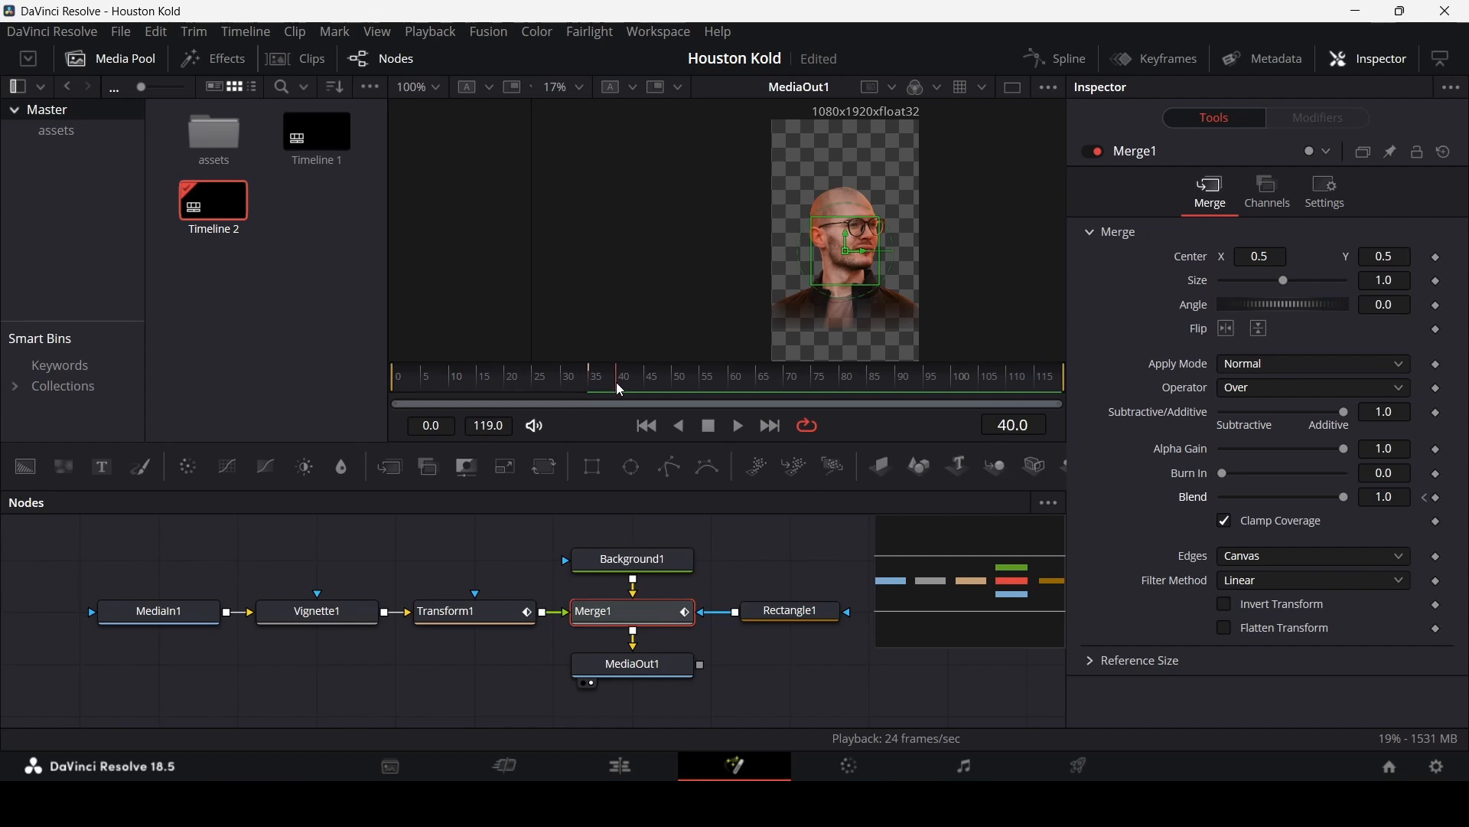
pyautogui.moveTo(1345, 498); pyautogui.dragTo(1191, 496)
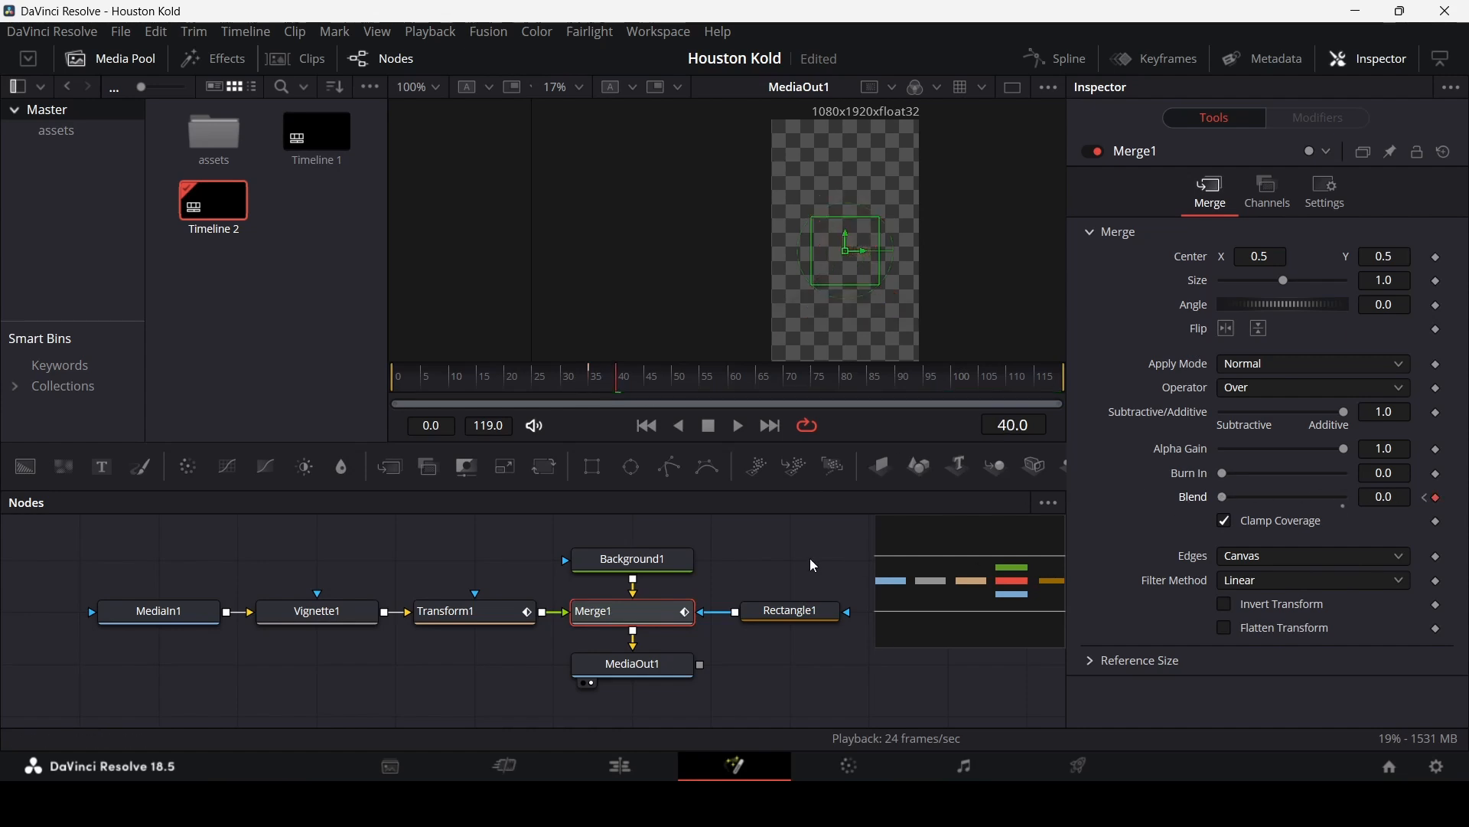
pyautogui.click(400, 379)
pyautogui.press('space')
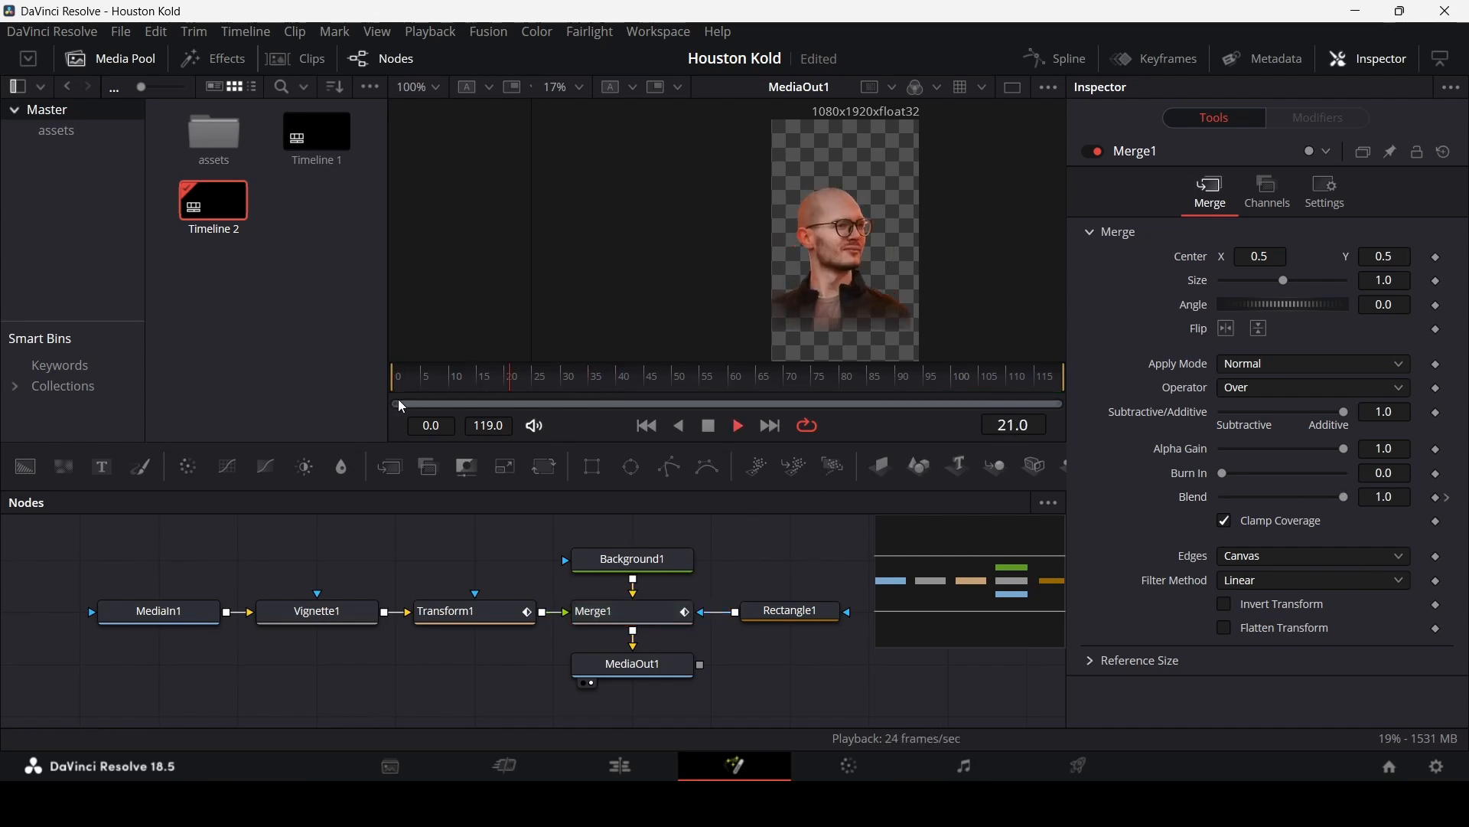
pyautogui.press('space')
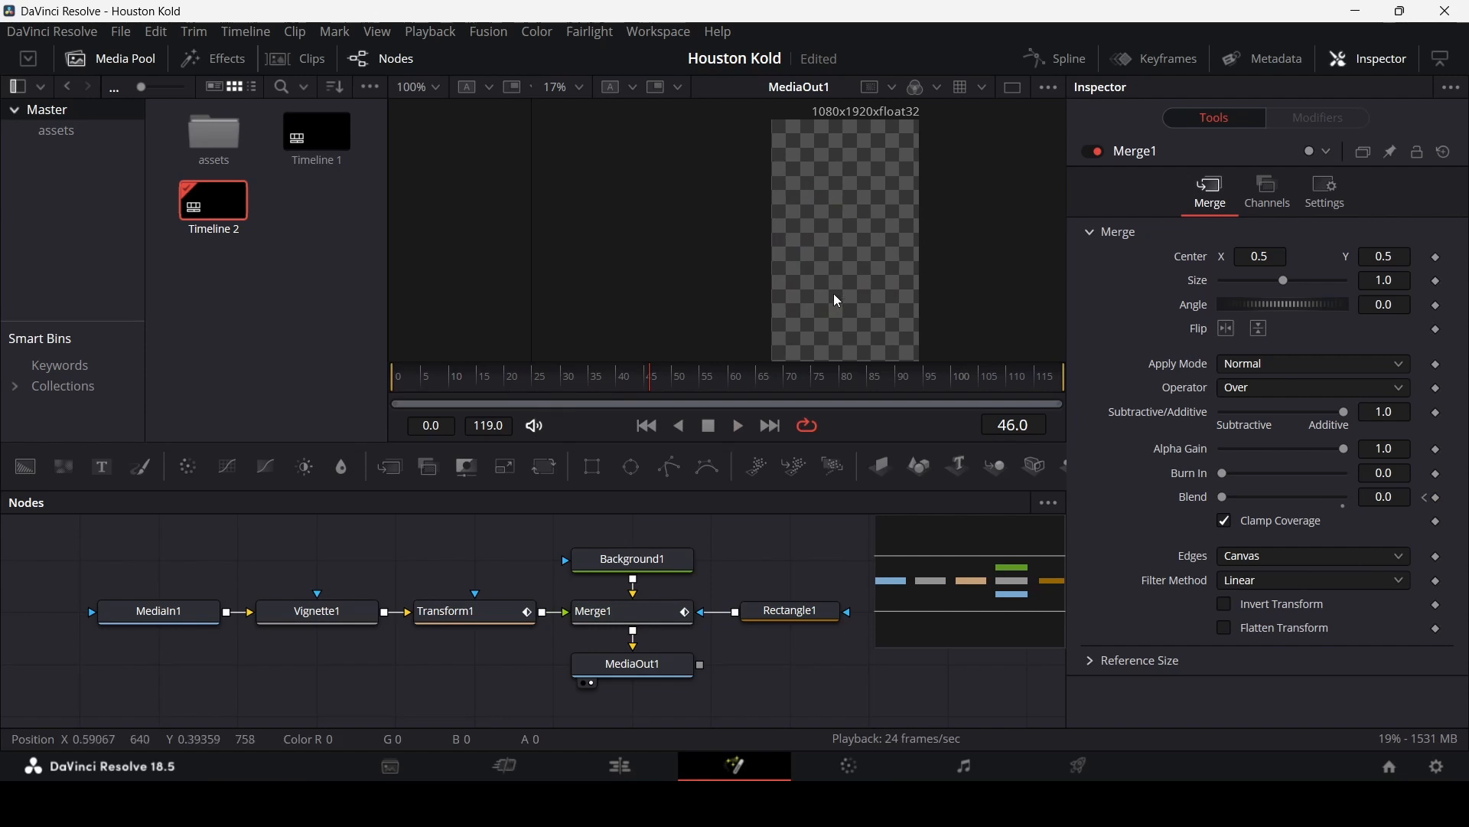
pyautogui.click(393, 380)
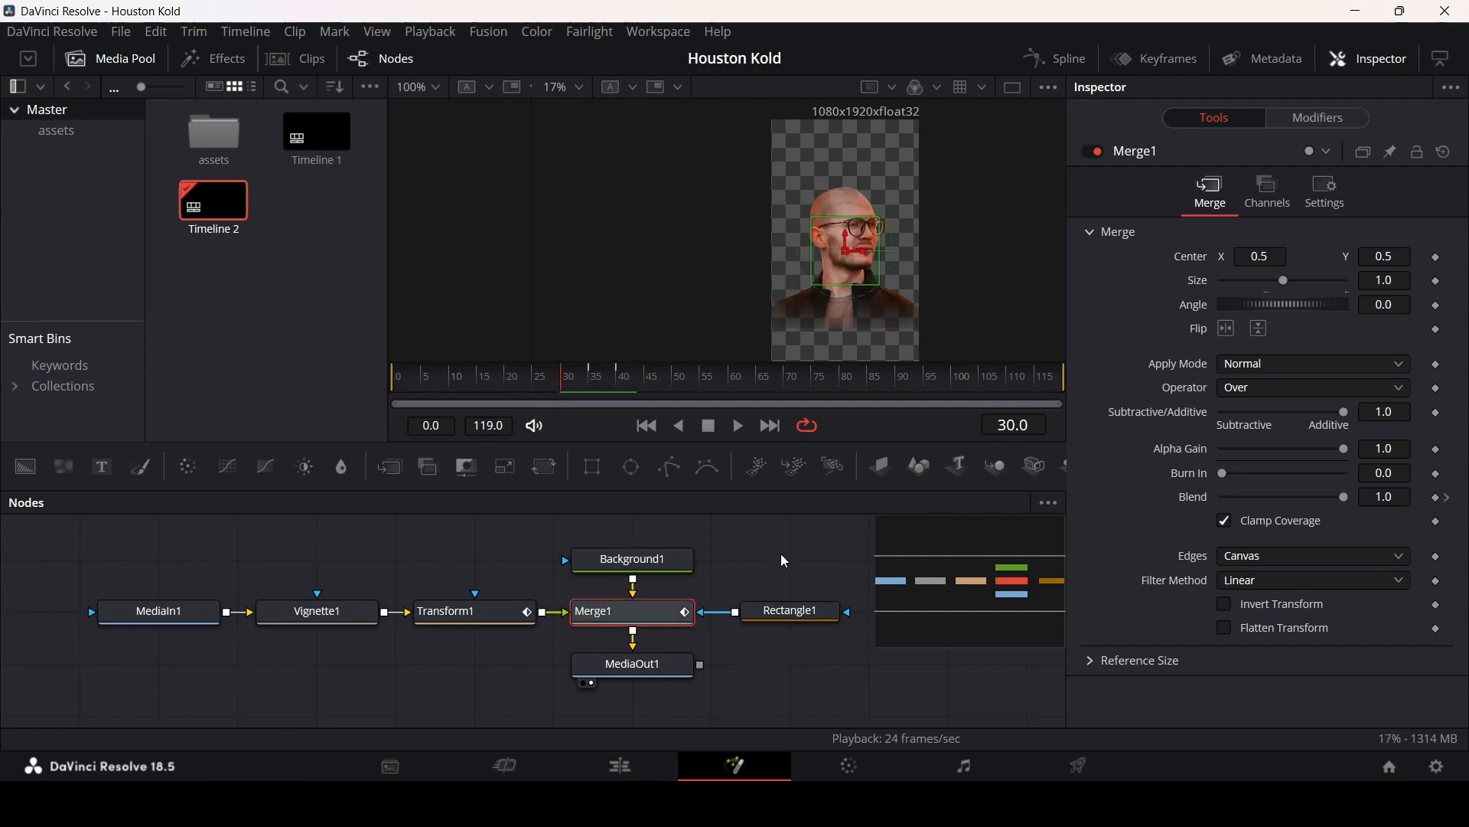
pyautogui.scroll(-1, 779, 565)
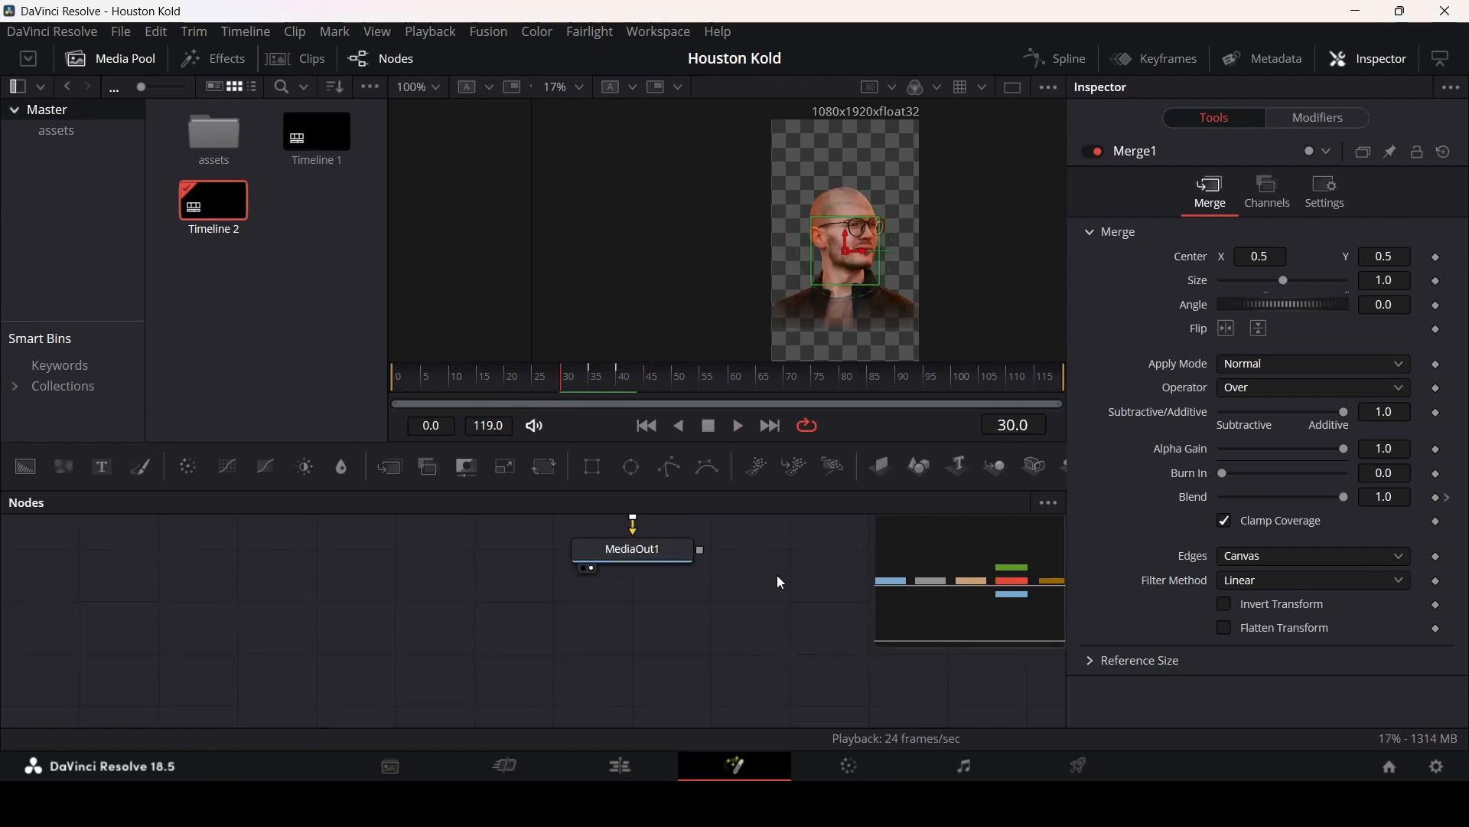
# Step: Insert two new Merge nodes in series between Merge1 and MediaOut1
pyautogui.click(651, 567)
pyautogui.scroll(1, 738, 608)
pyautogui.click(643, 559)
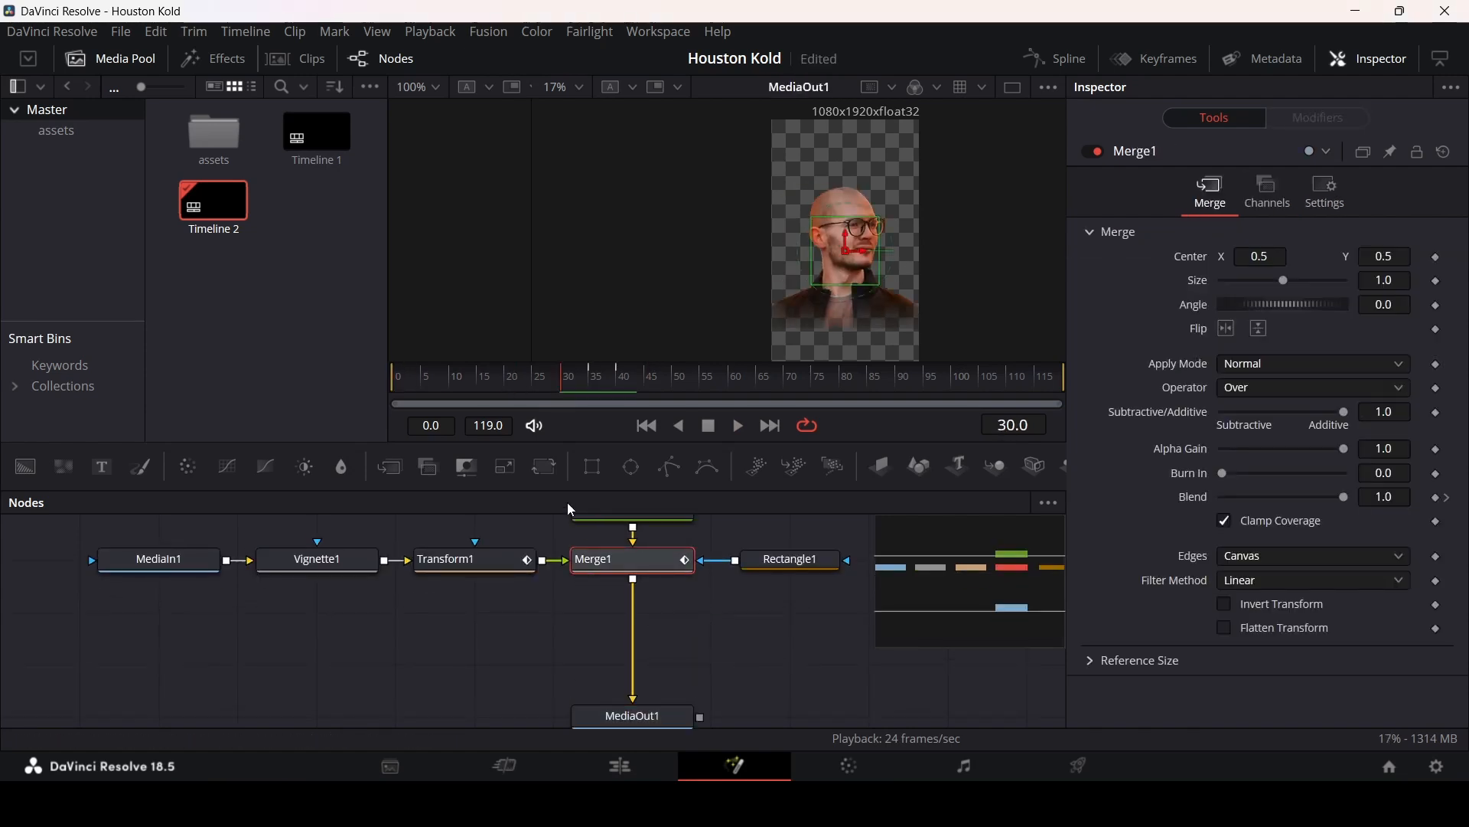
pyautogui.click(398, 474)
pyautogui.click(398, 474)
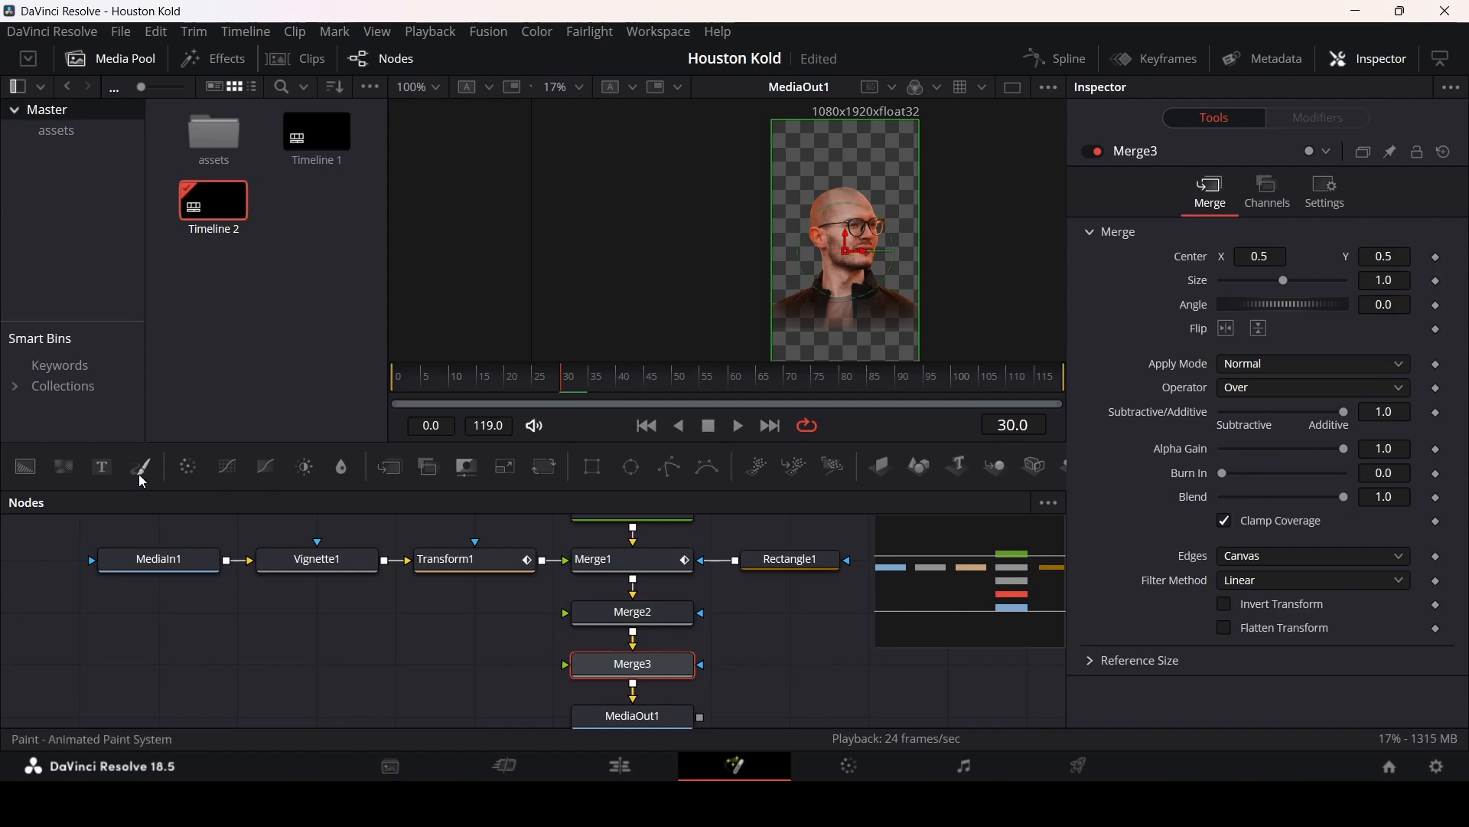
# Step: Add a Fast Noise node feeding the first new Merge and a second Fast Noise node beneath it
pyautogui.moveTo(95, 472); pyautogui.dragTo(607, 624)
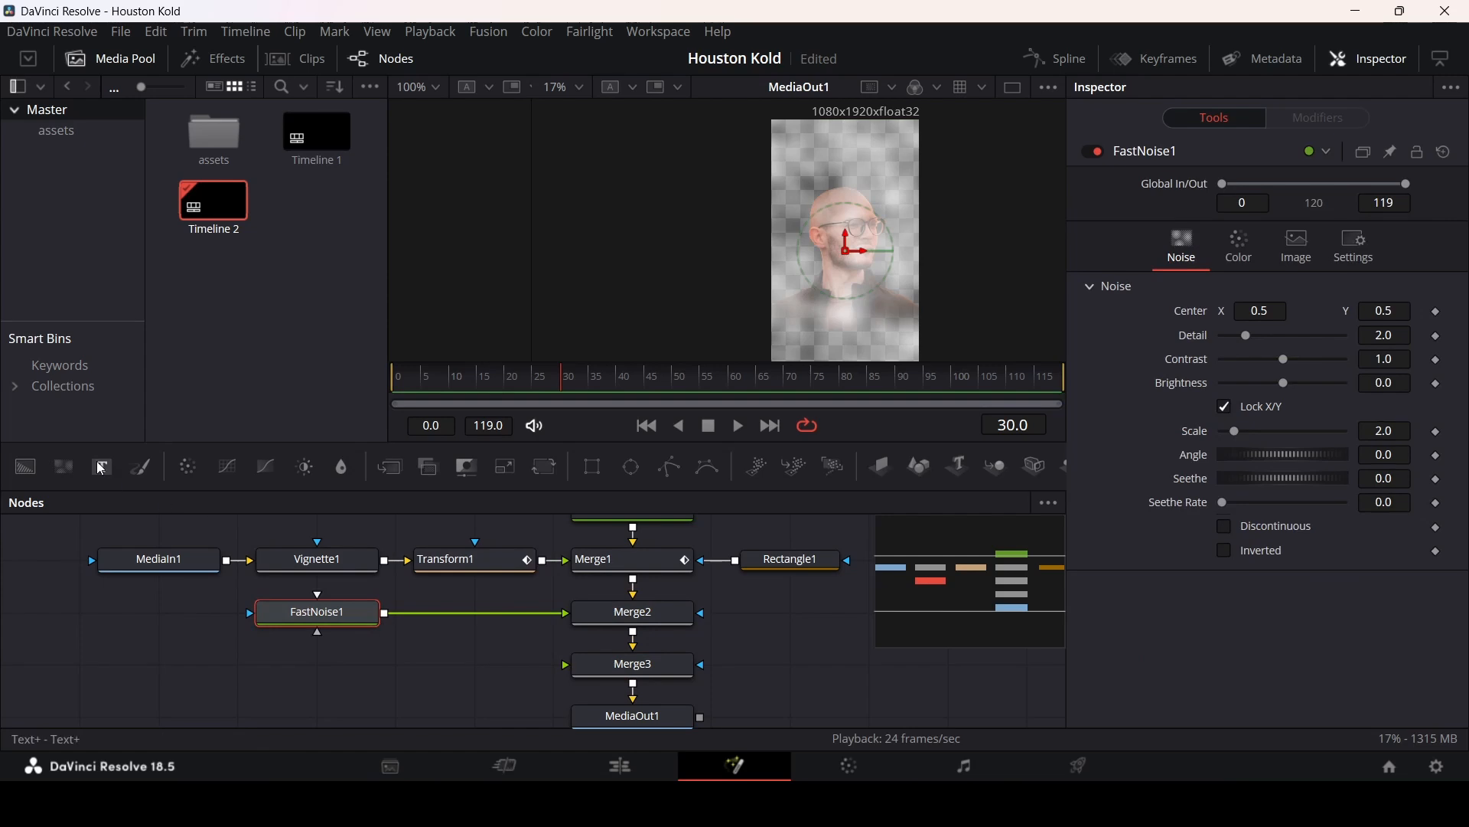
pyautogui.moveTo(102, 469); pyautogui.dragTo(331, 660)
pyautogui.click(351, 622)
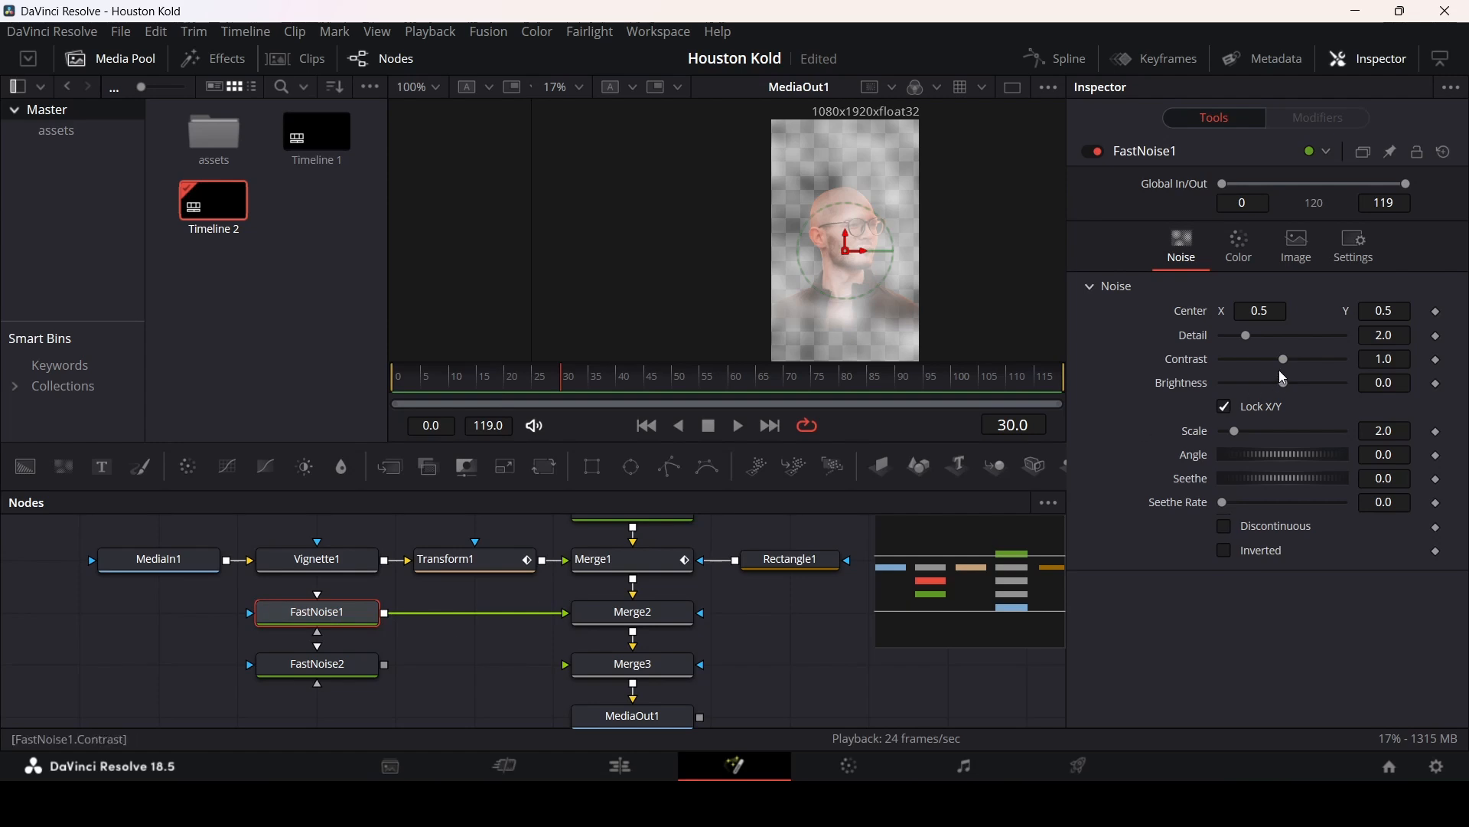
# Step: Set FastNoise1's Detail 0.5, Contrast 5, Brightness 1, Scale 1.26, Angle 0, Seethe 0.25 and Seethe Rate 0.07
pyautogui.click(1410, 336)
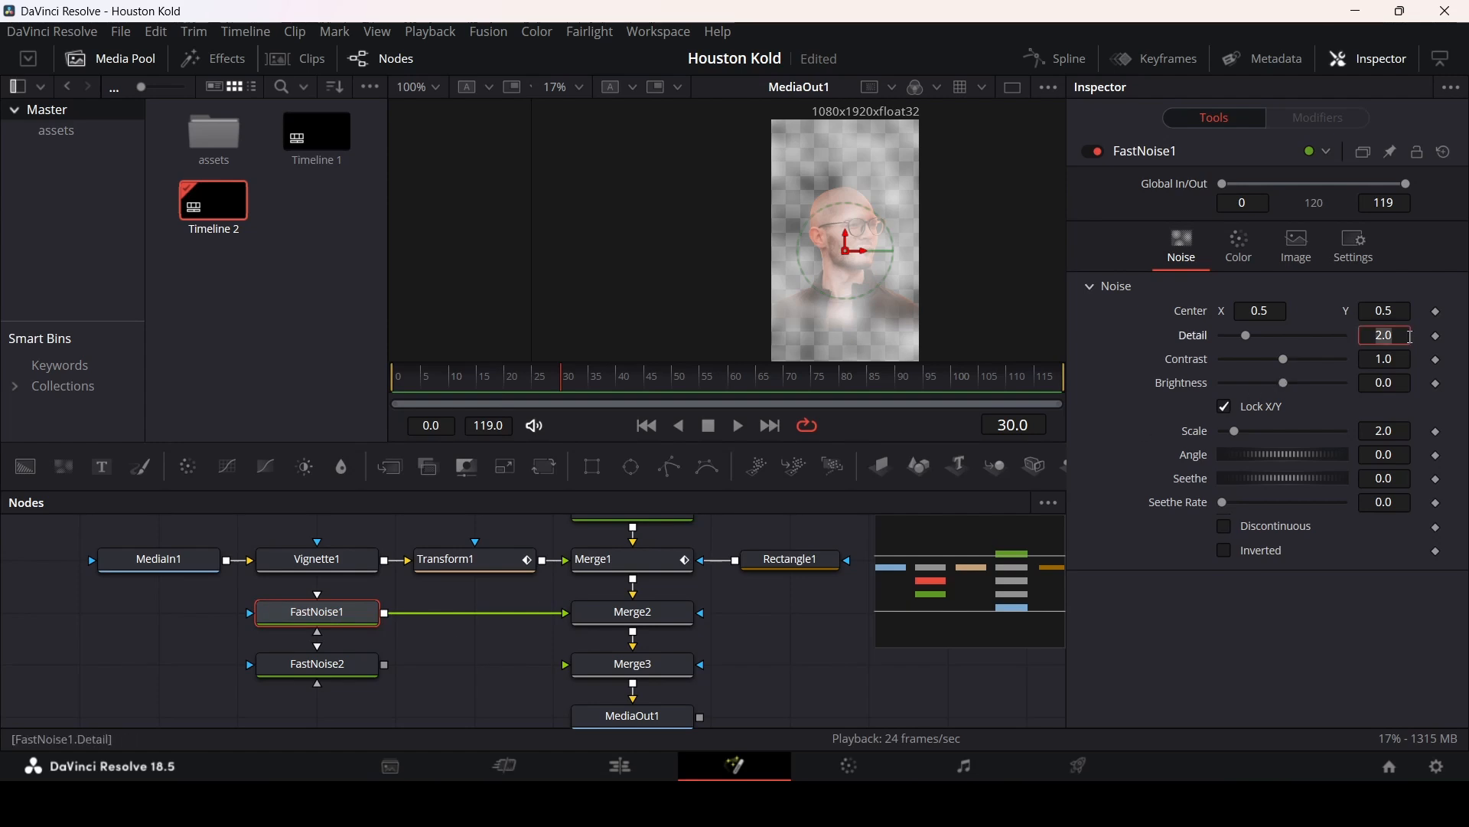
pyautogui.write('0.5')
pyautogui.press('Tab')
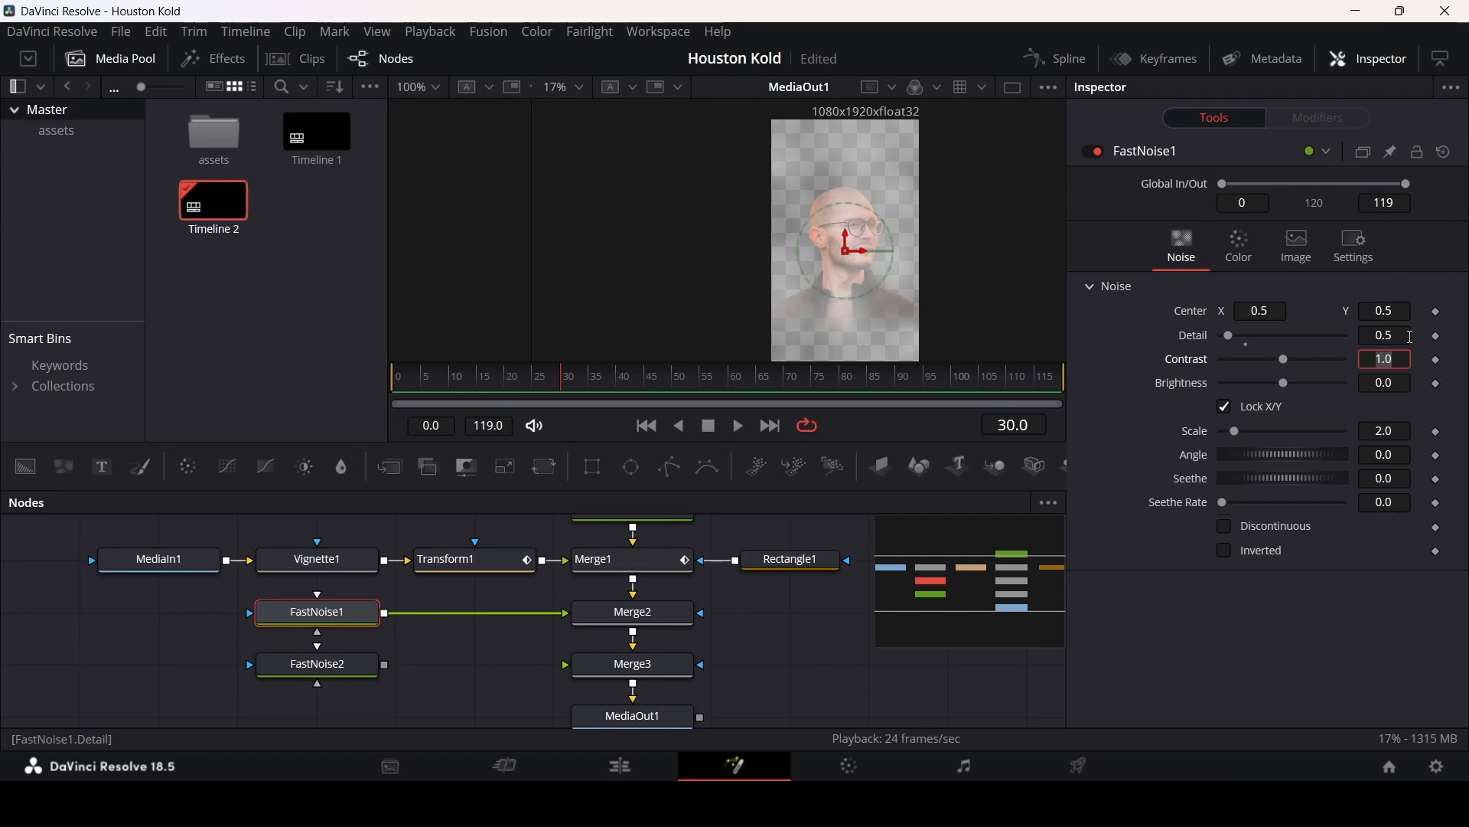
pyautogui.write('5')
pyautogui.press('Tab')
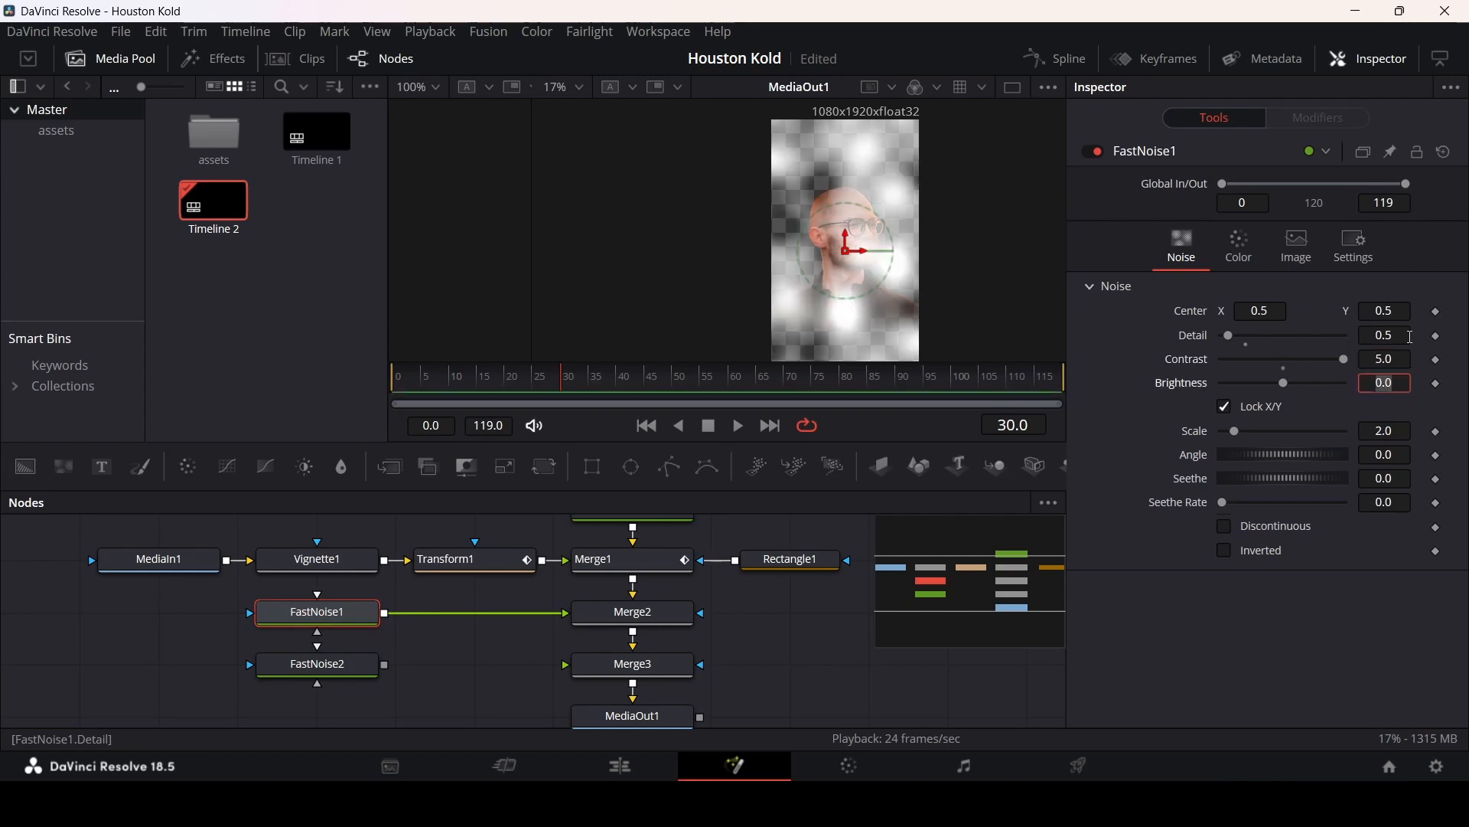
pyautogui.write('1')
pyautogui.press('Tab')
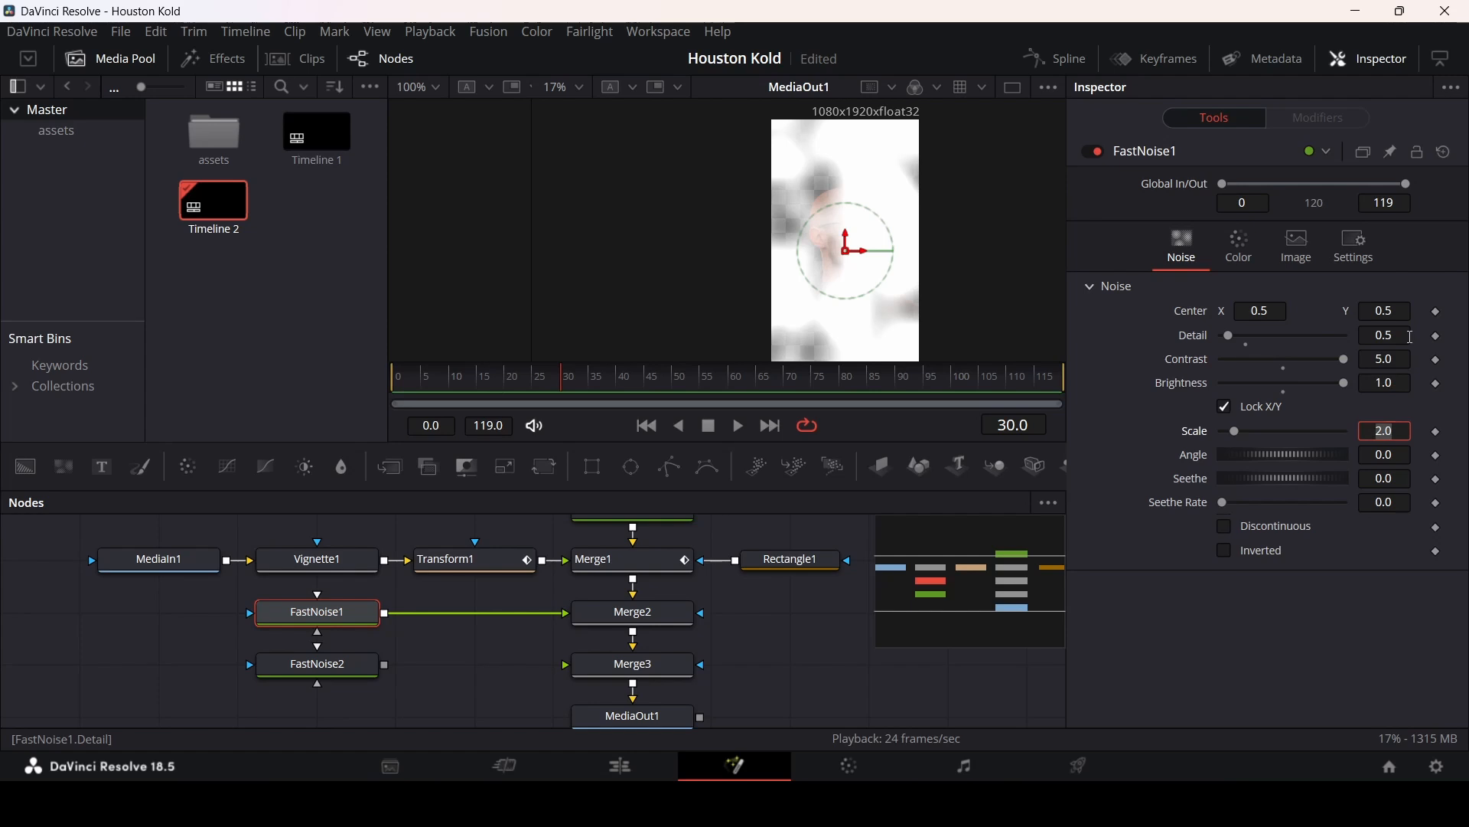
pyautogui.write('1.26')
pyautogui.press('Tab')
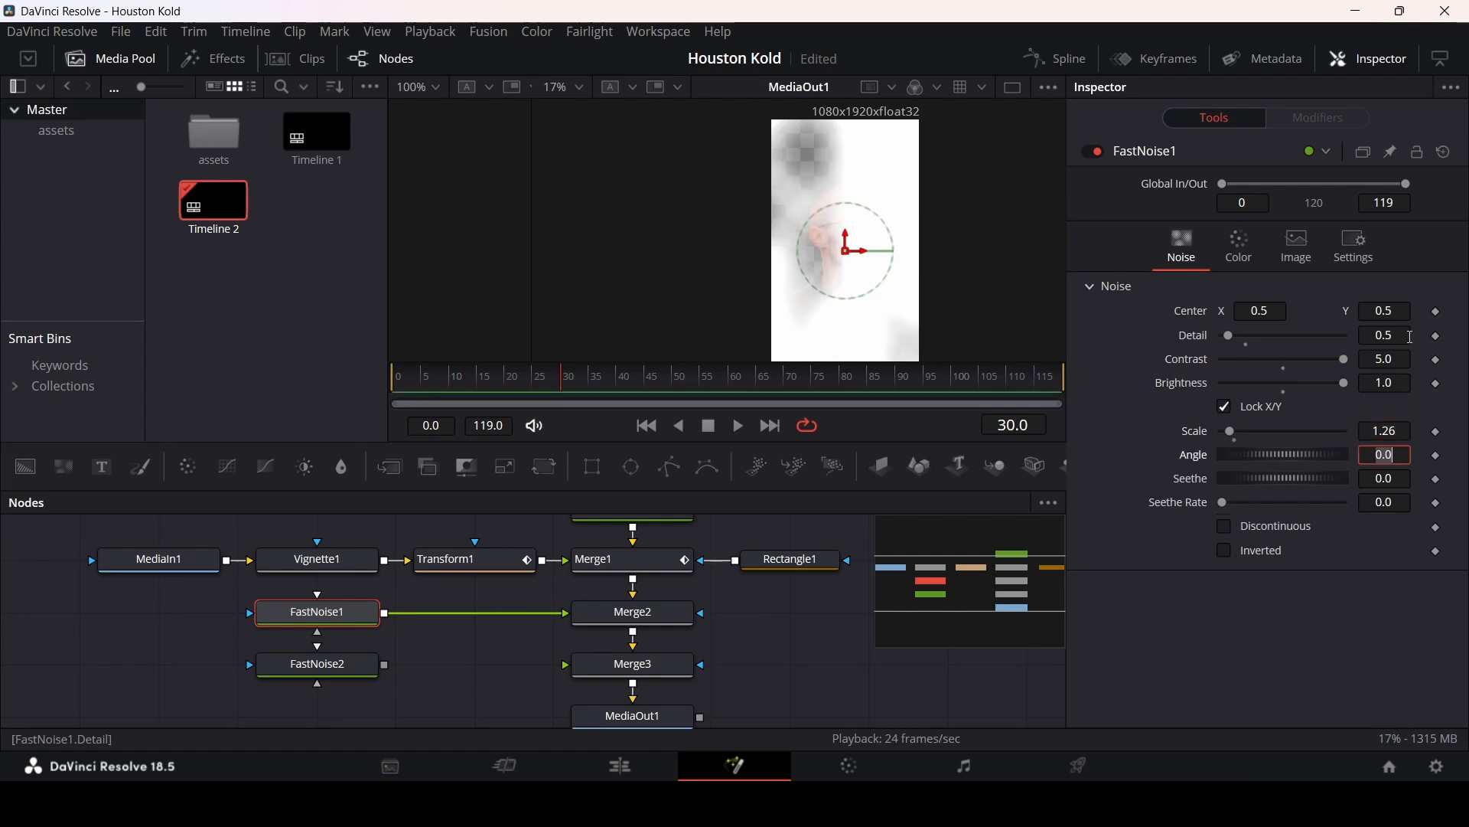
pyautogui.write('0')
pyautogui.press('Tab')
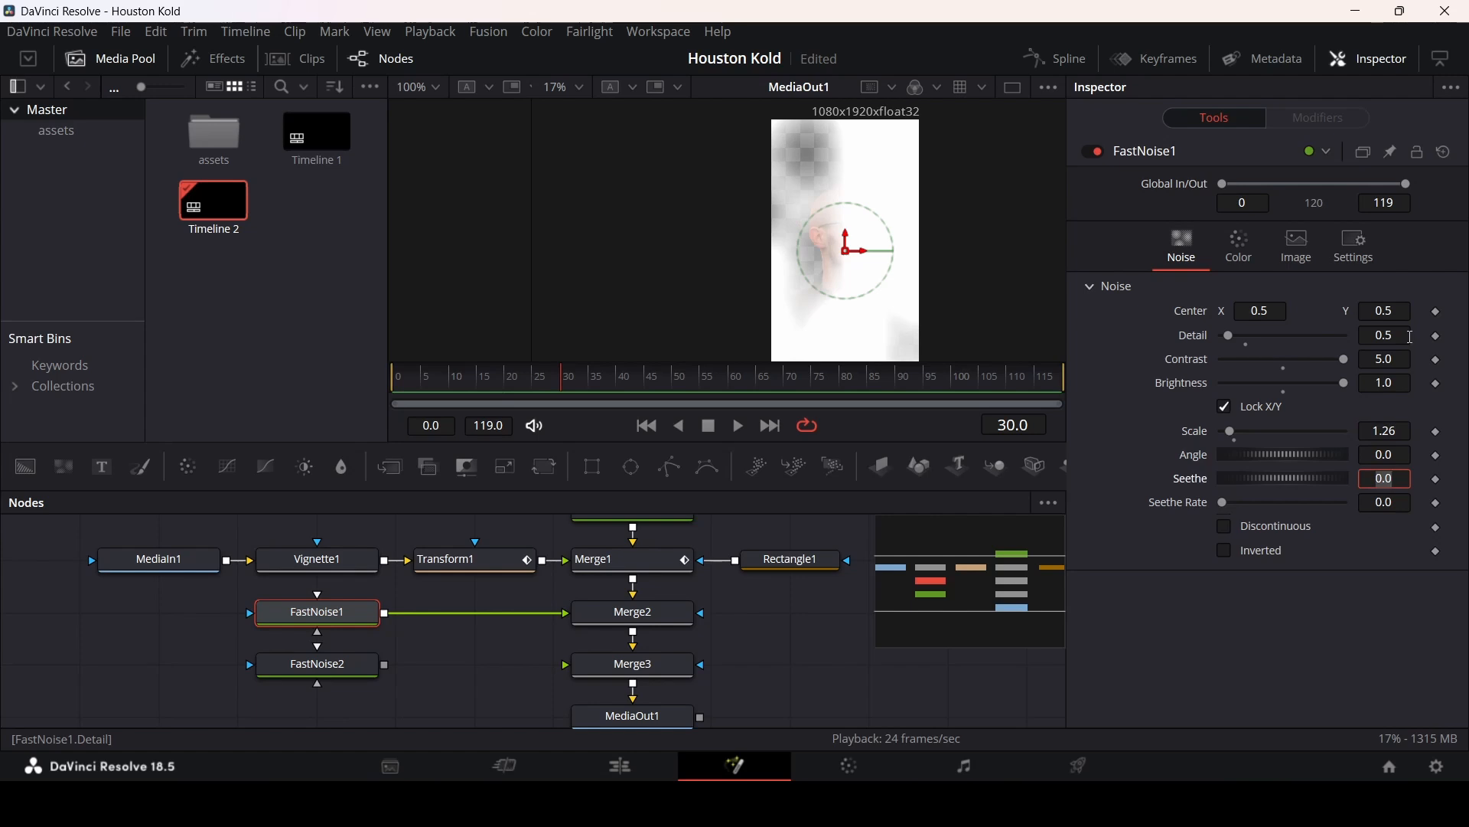
pyautogui.write('0.25')
pyautogui.press('Tab')
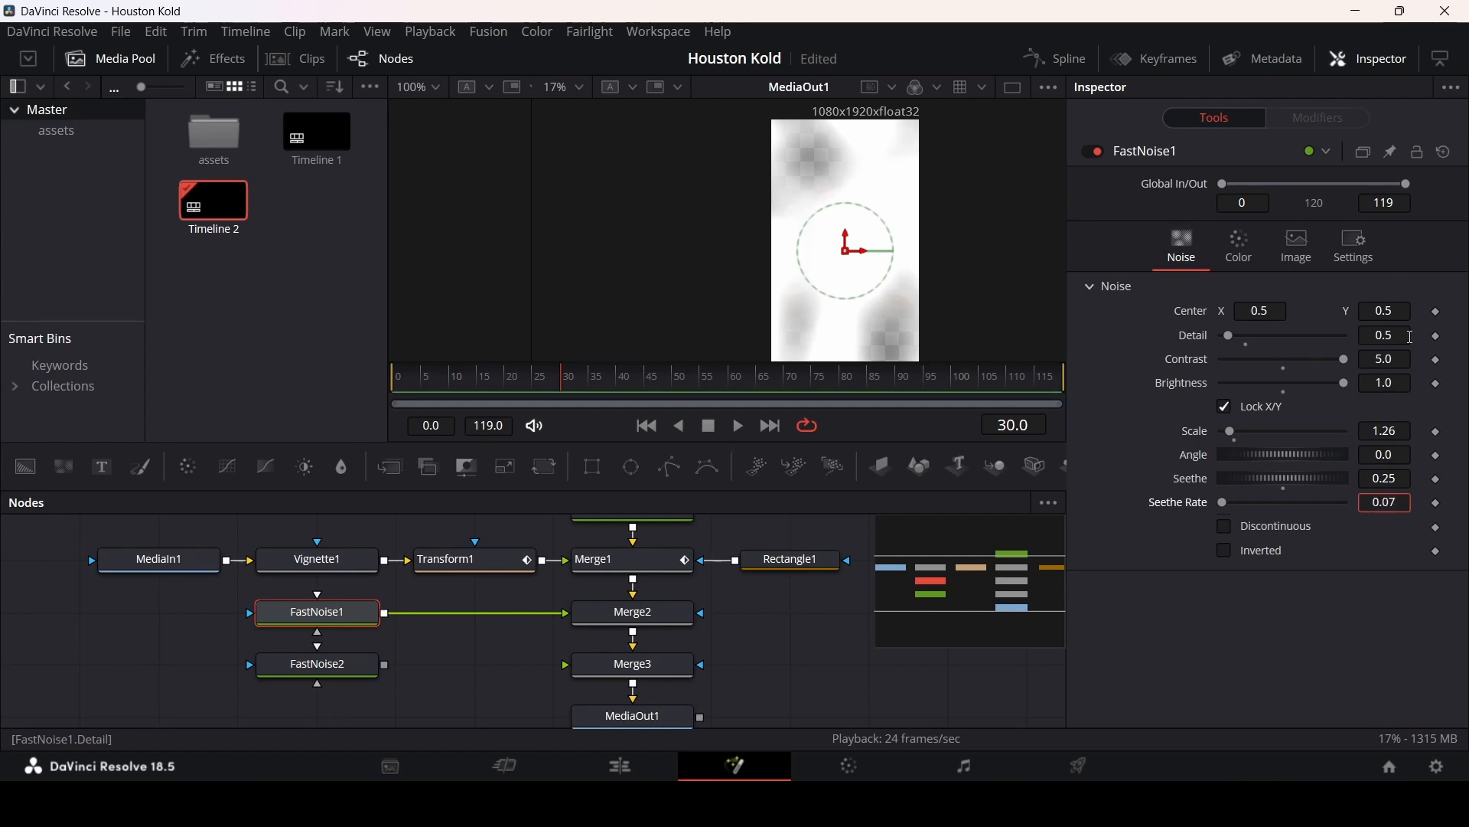
pyautogui.write('0.07')
pyautogui.press('Return')
# Step: Set FastNoise1's Color 1 green to 1.0 and Color 2 to red 0.05, green 0.5, blue 0, alpha 0
pyautogui.click(1251, 260)
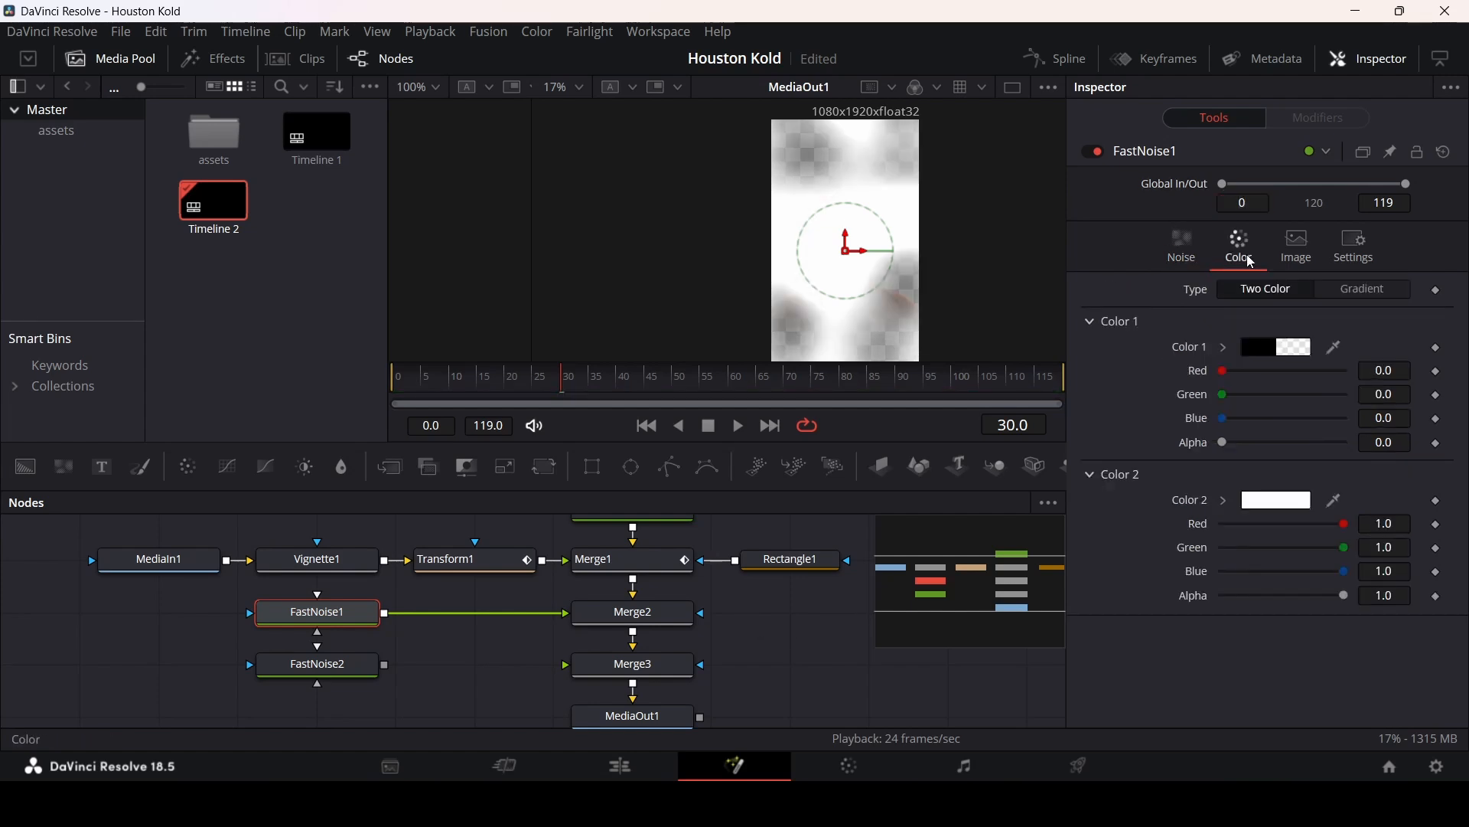
pyautogui.moveTo(1223, 395); pyautogui.dragTo(1373, 392)
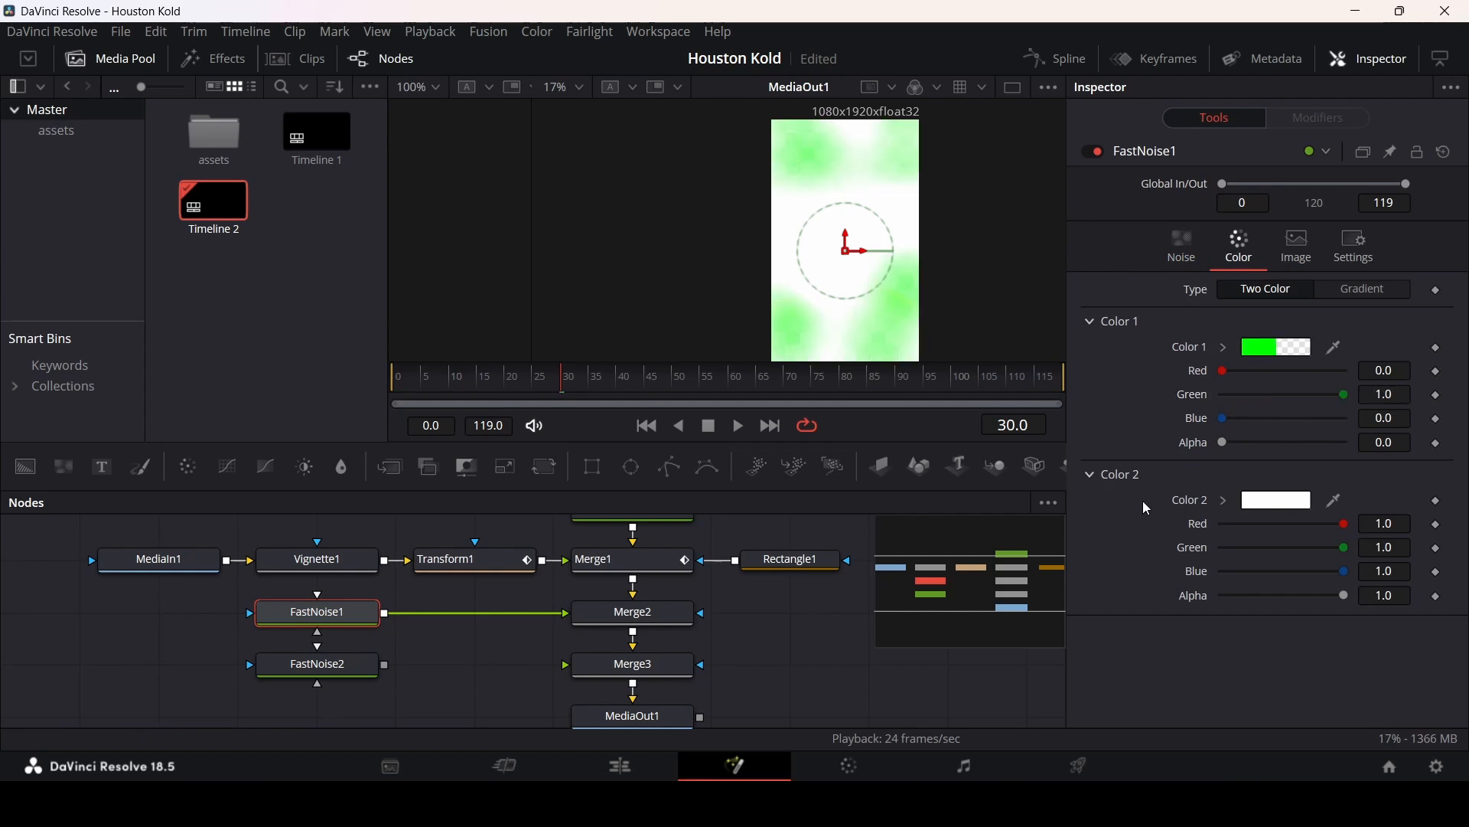
pyautogui.click(1392, 524)
pyautogui.write('0.0')
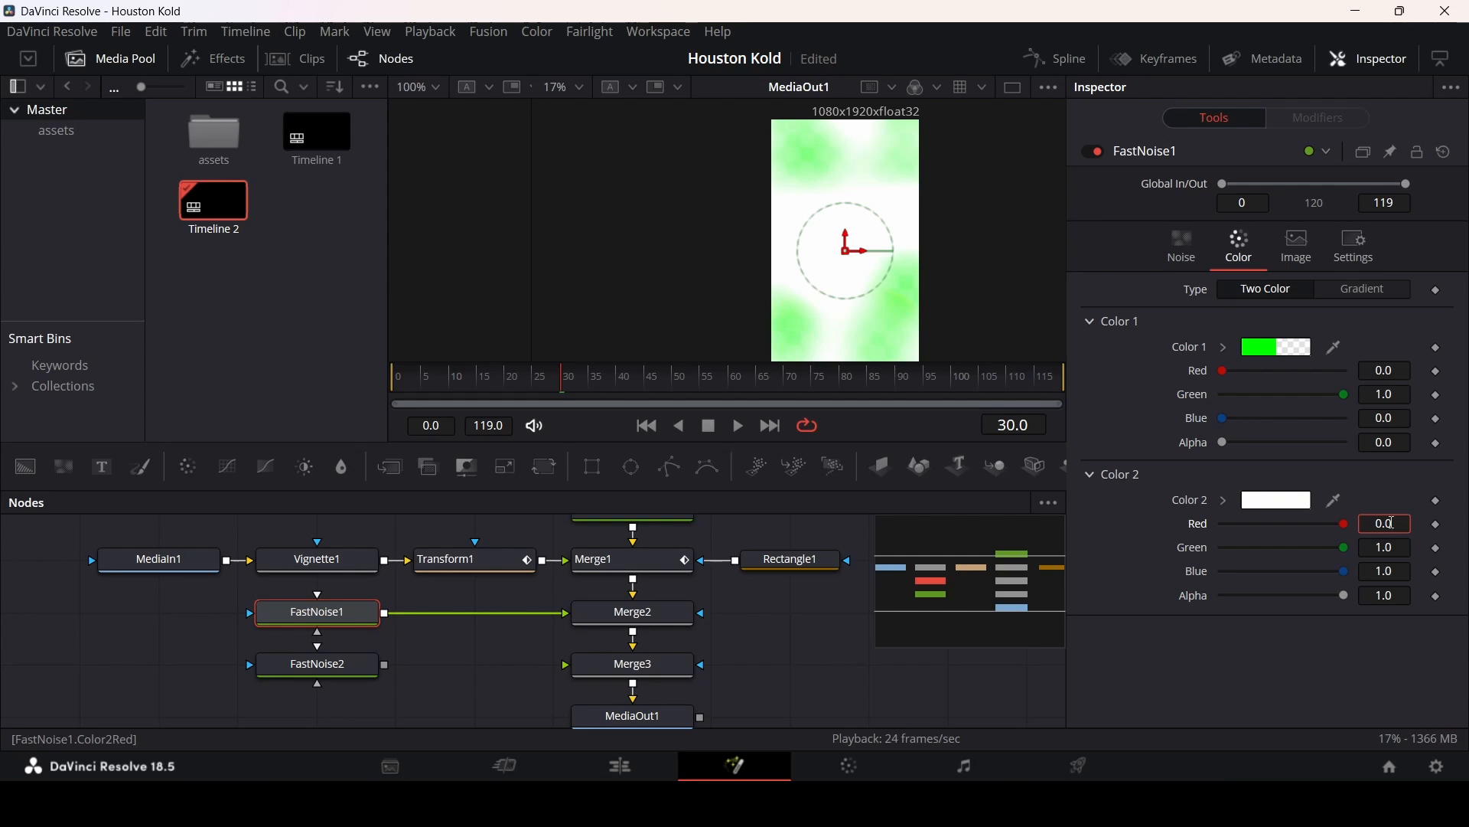
pyautogui.write('5')
pyautogui.press('Tab')
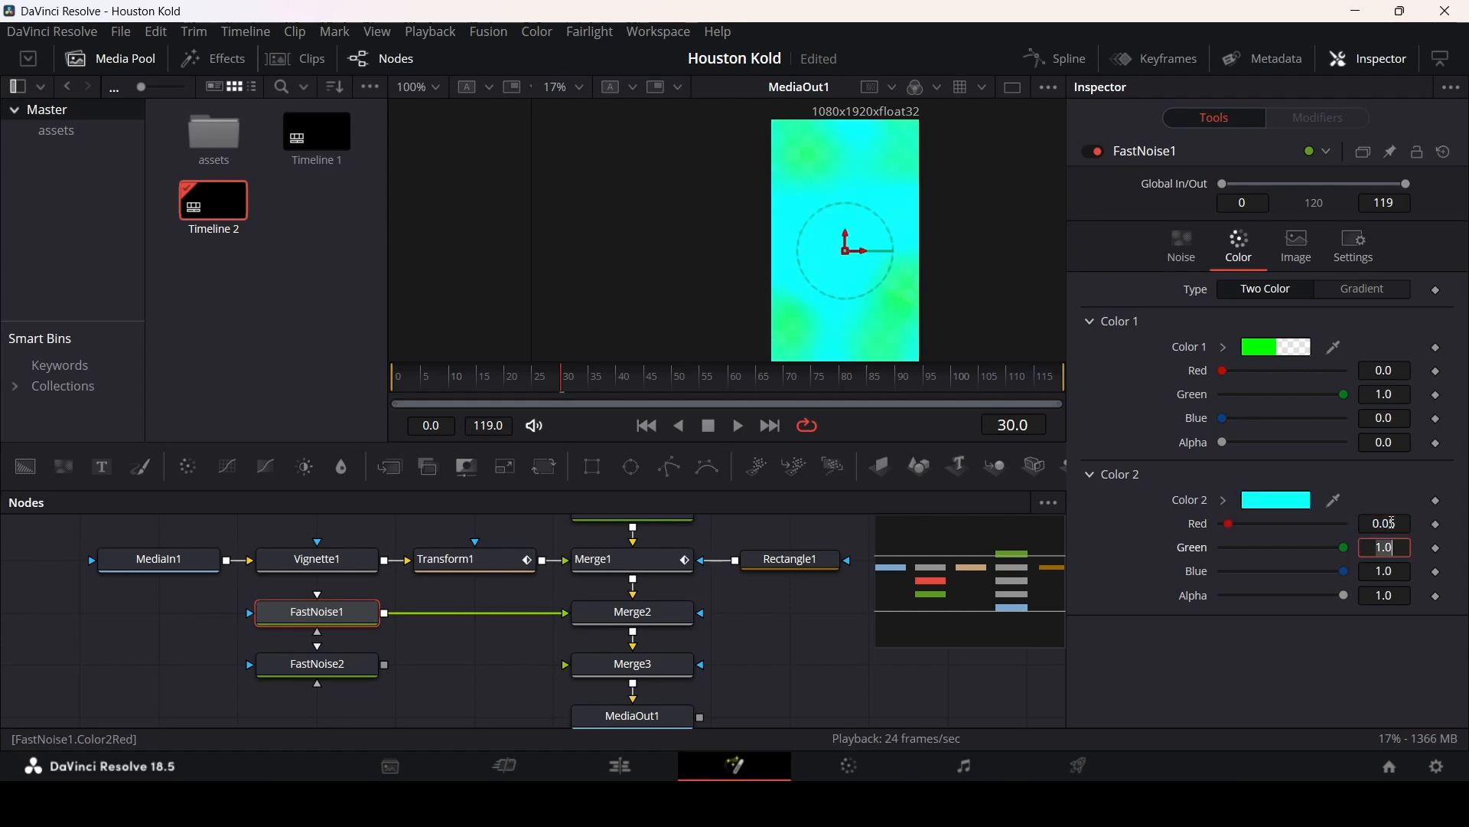
pyautogui.write('0.5')
pyautogui.press('Tab')
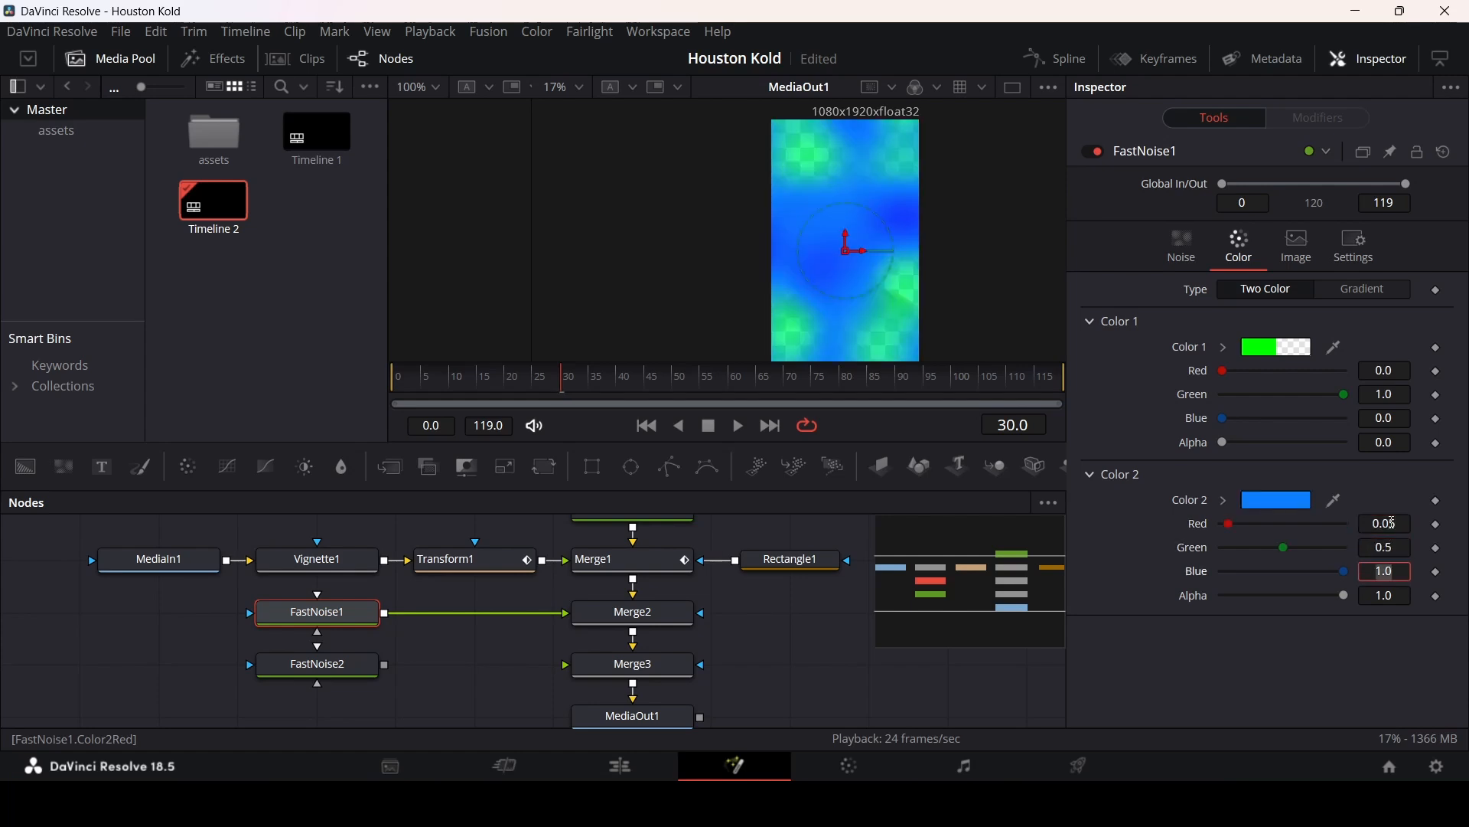
pyautogui.write('0')
pyautogui.press('Tab')
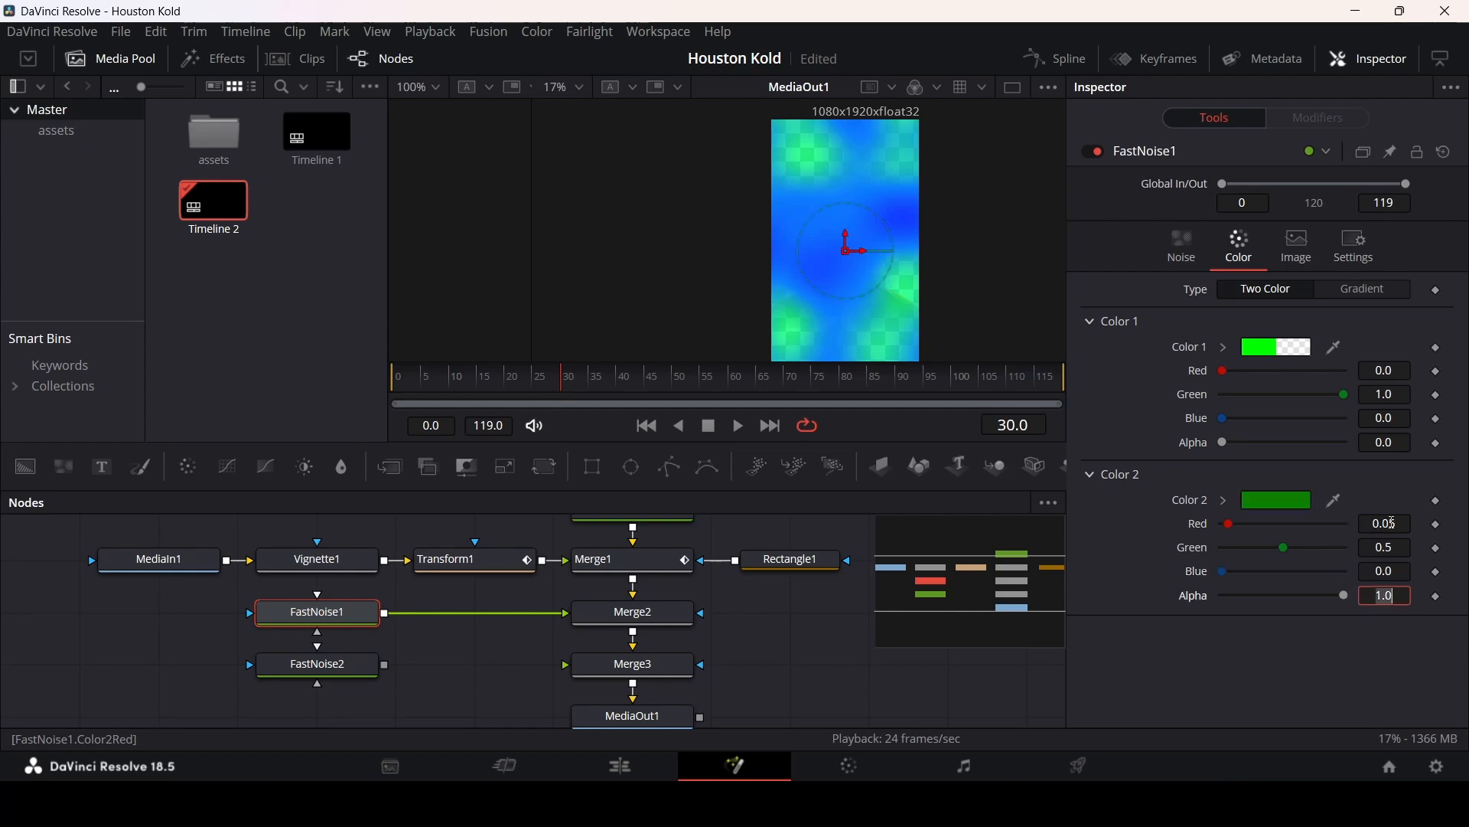
pyautogui.write('0')
pyautogui.press('Return')
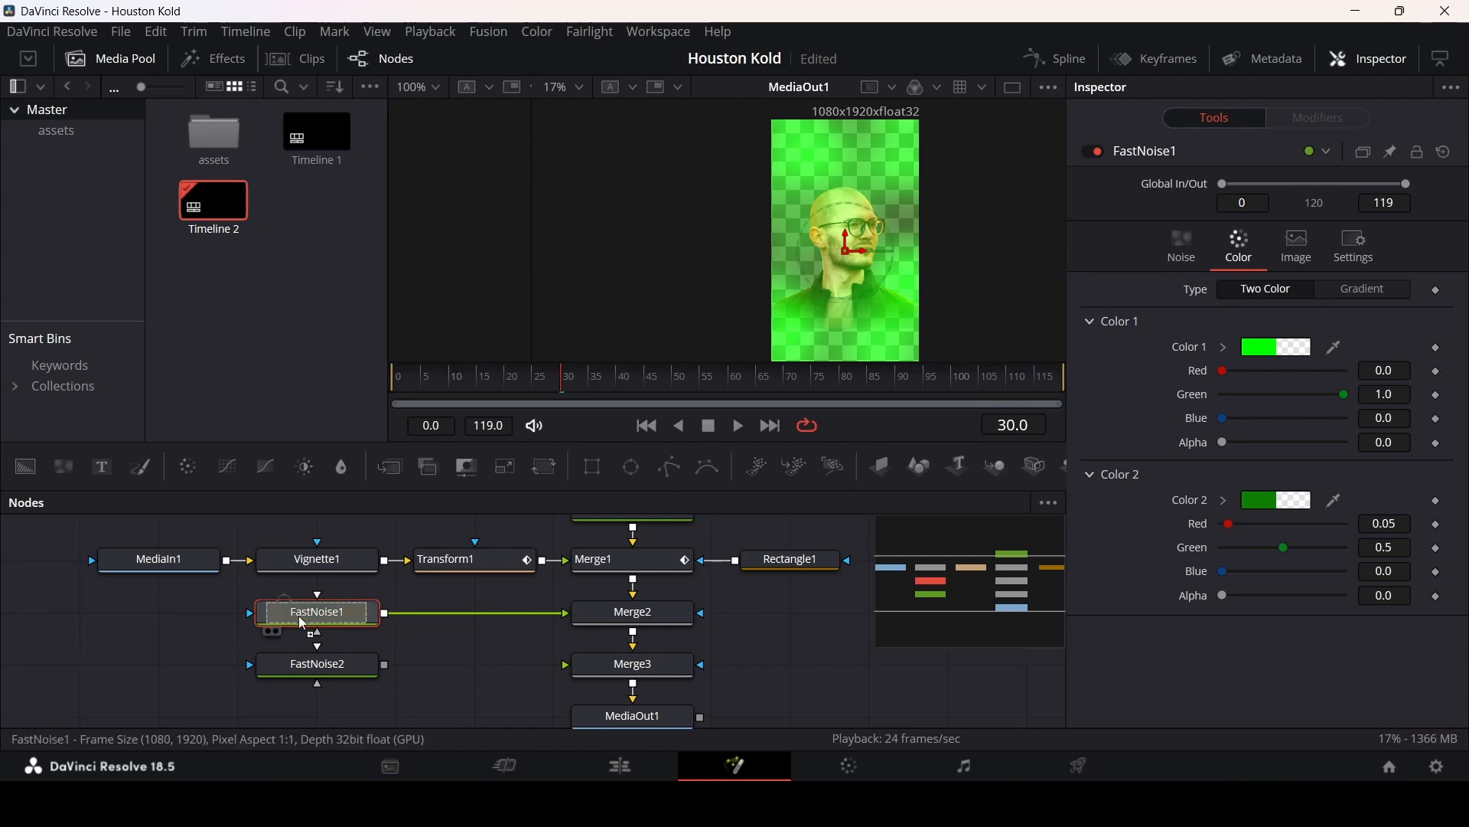
# Step: Add an Ellipse mask to FastNoise1 with width about 1.1, height about 1.7 and soft edge 0.2
pyautogui.click(631, 466)
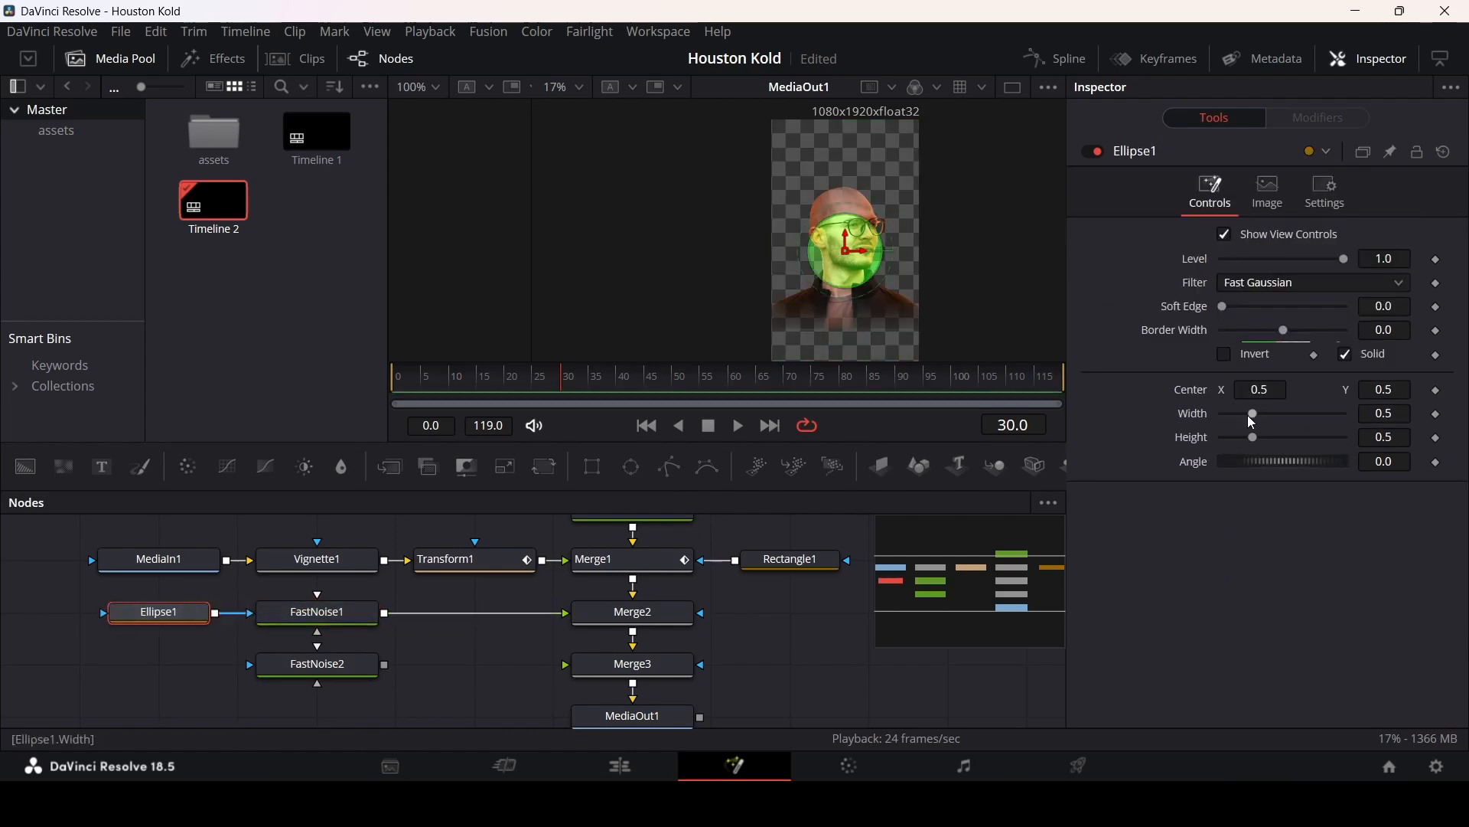
pyautogui.moveTo(1253, 414); pyautogui.dragTo(1324, 437)
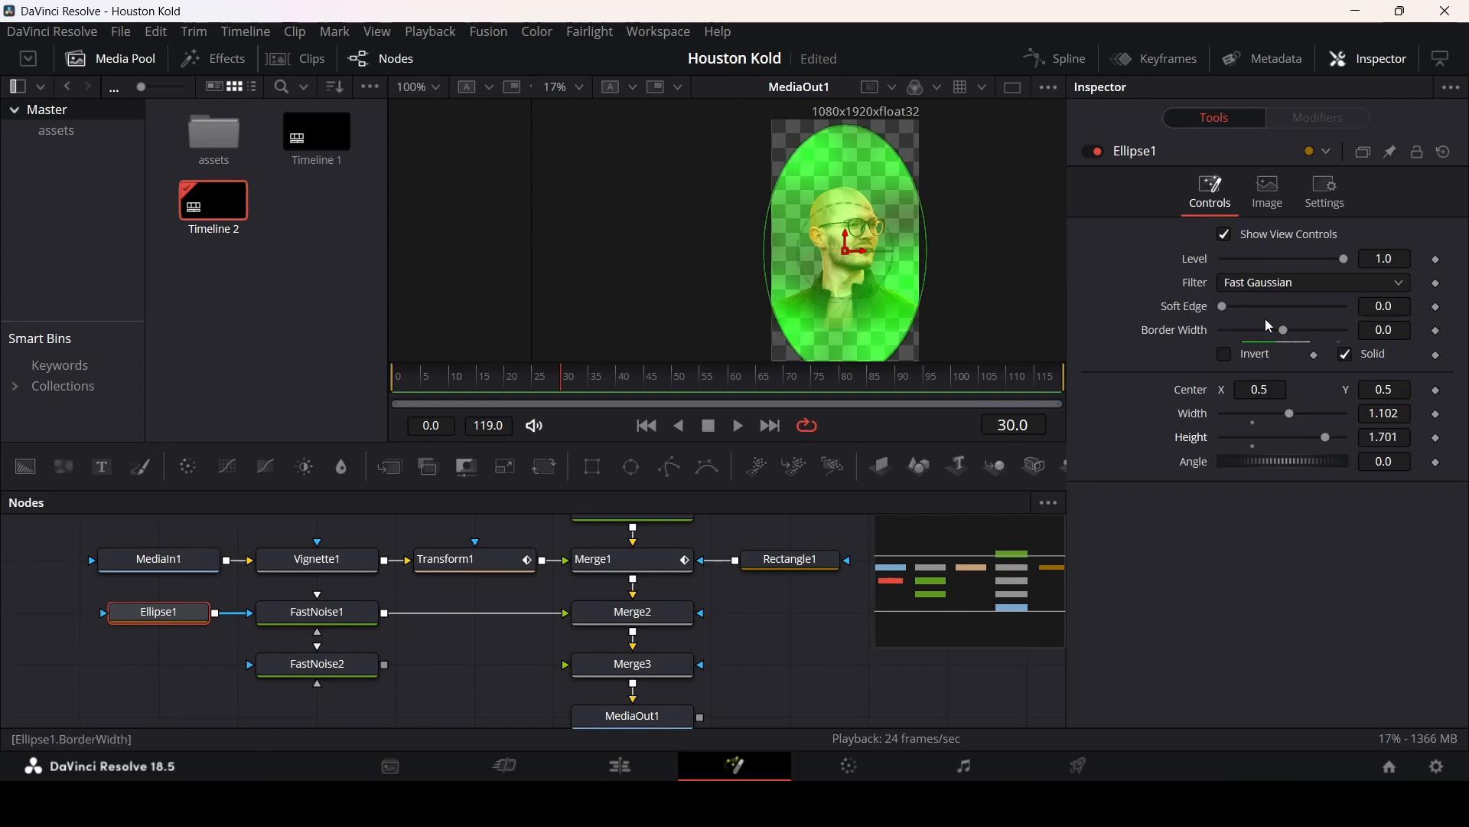
pyautogui.moveTo(1224, 307); pyautogui.dragTo(1234, 308)
pyautogui.moveTo(1341, 311); pyautogui.dragTo(1353, 312)
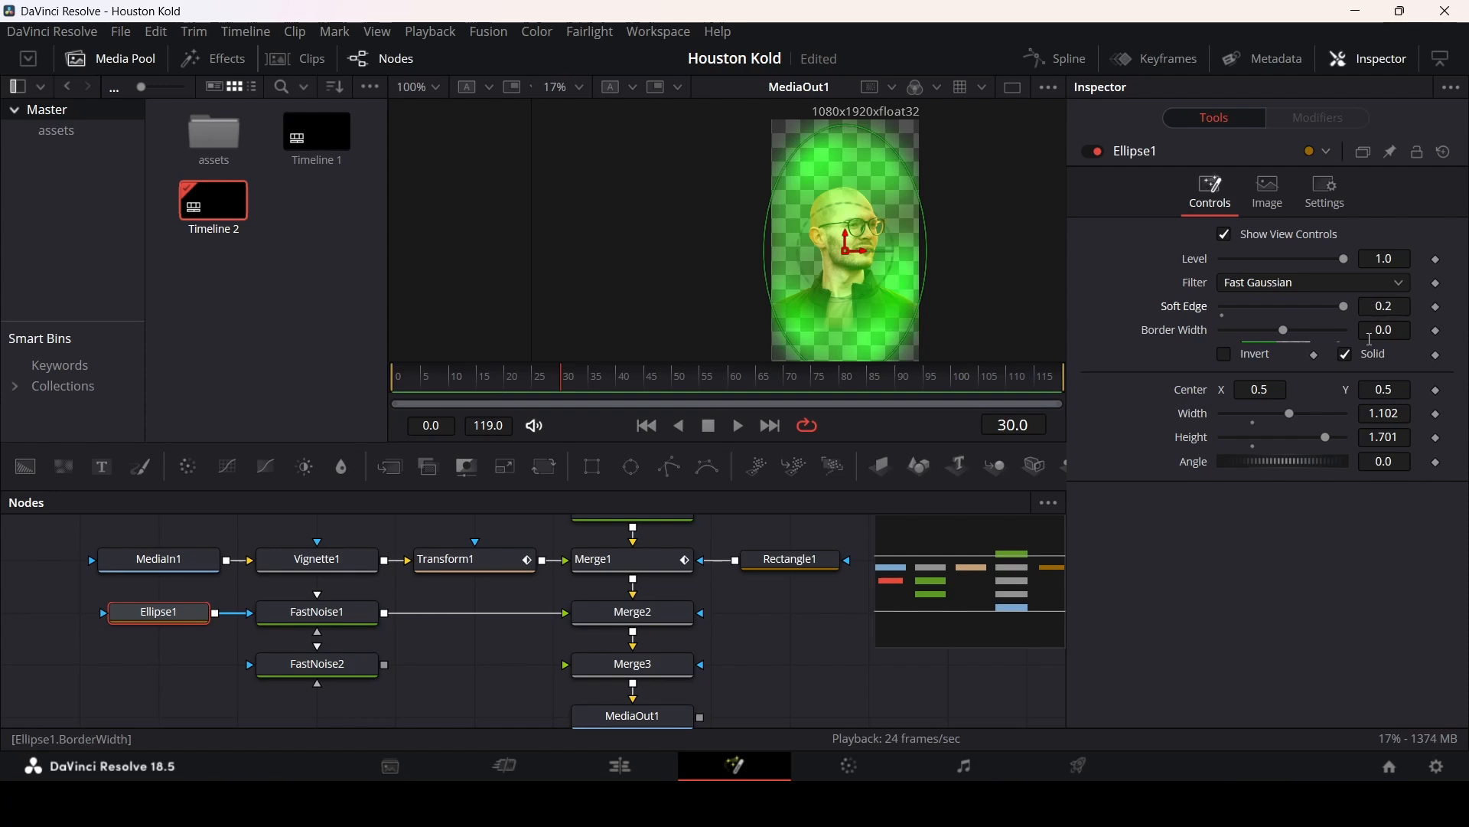
pyautogui.click(476, 659)
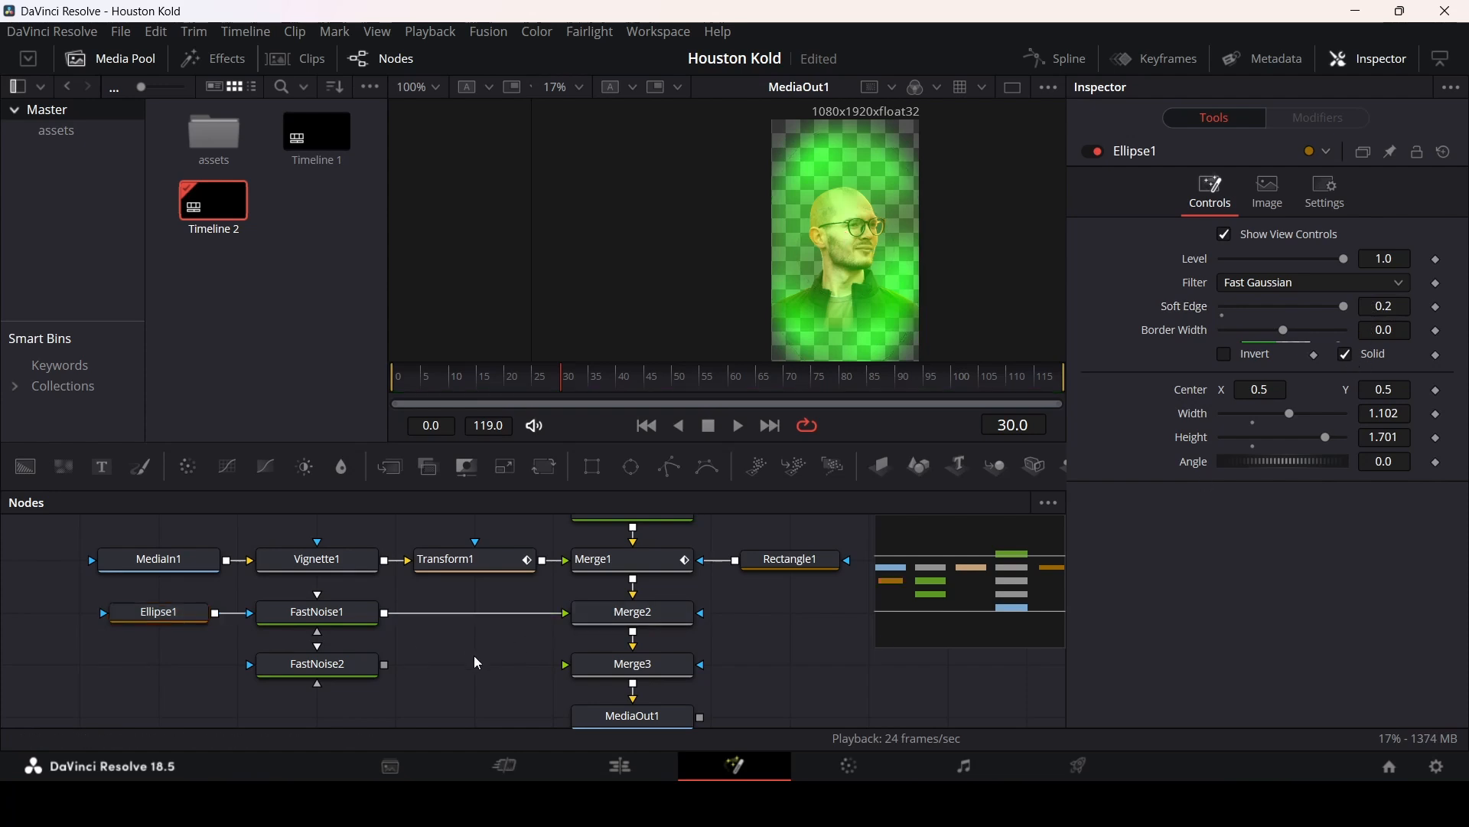
# Step: Connect FastNoise2 into Merge3 and set its Detail 10, Contrast 5, Brightness 1 and Scale 3.5
pyautogui.click(339, 662)
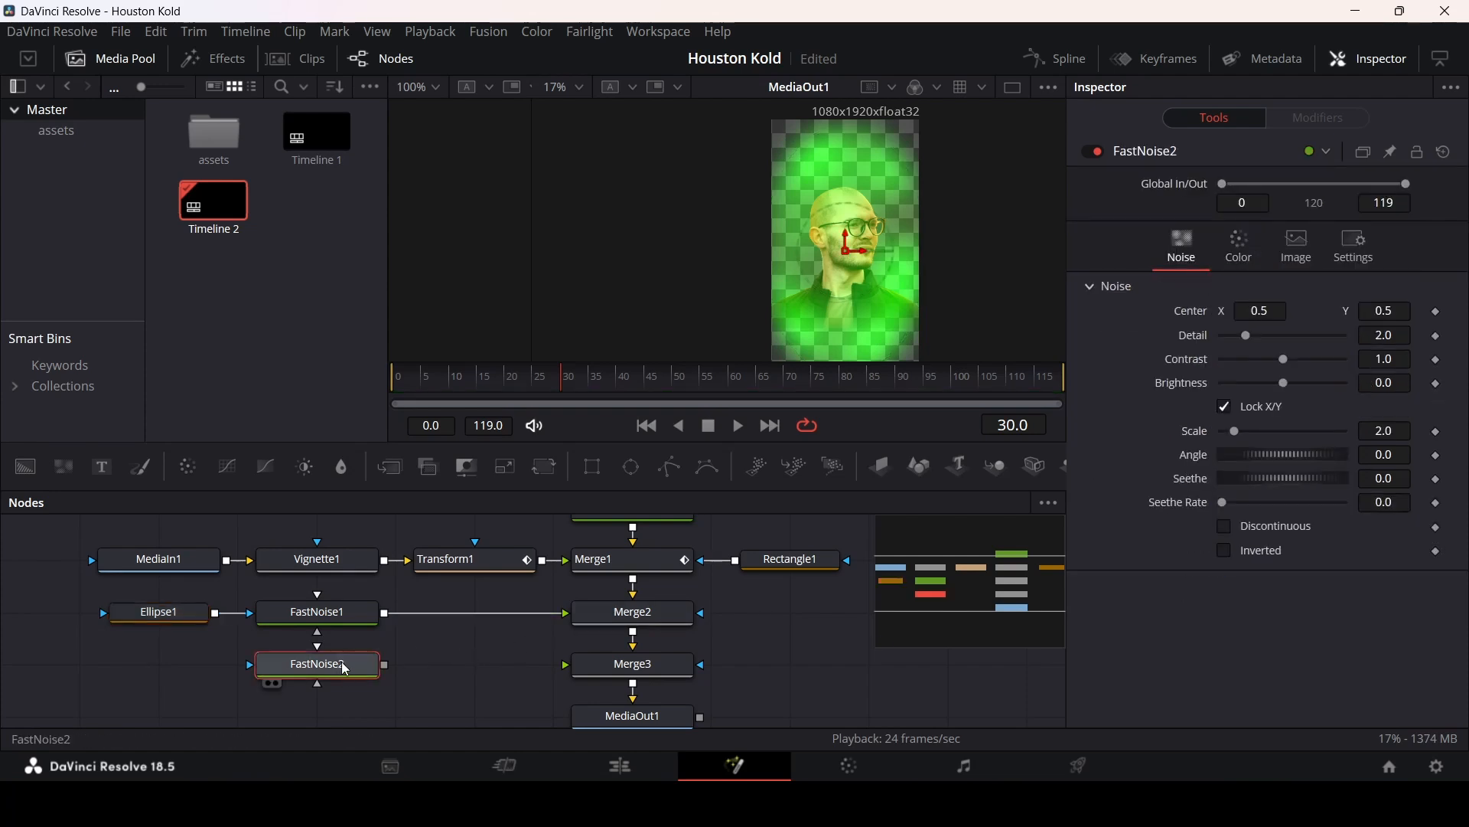
pyautogui.moveTo(387, 675); pyautogui.dragTo(635, 666)
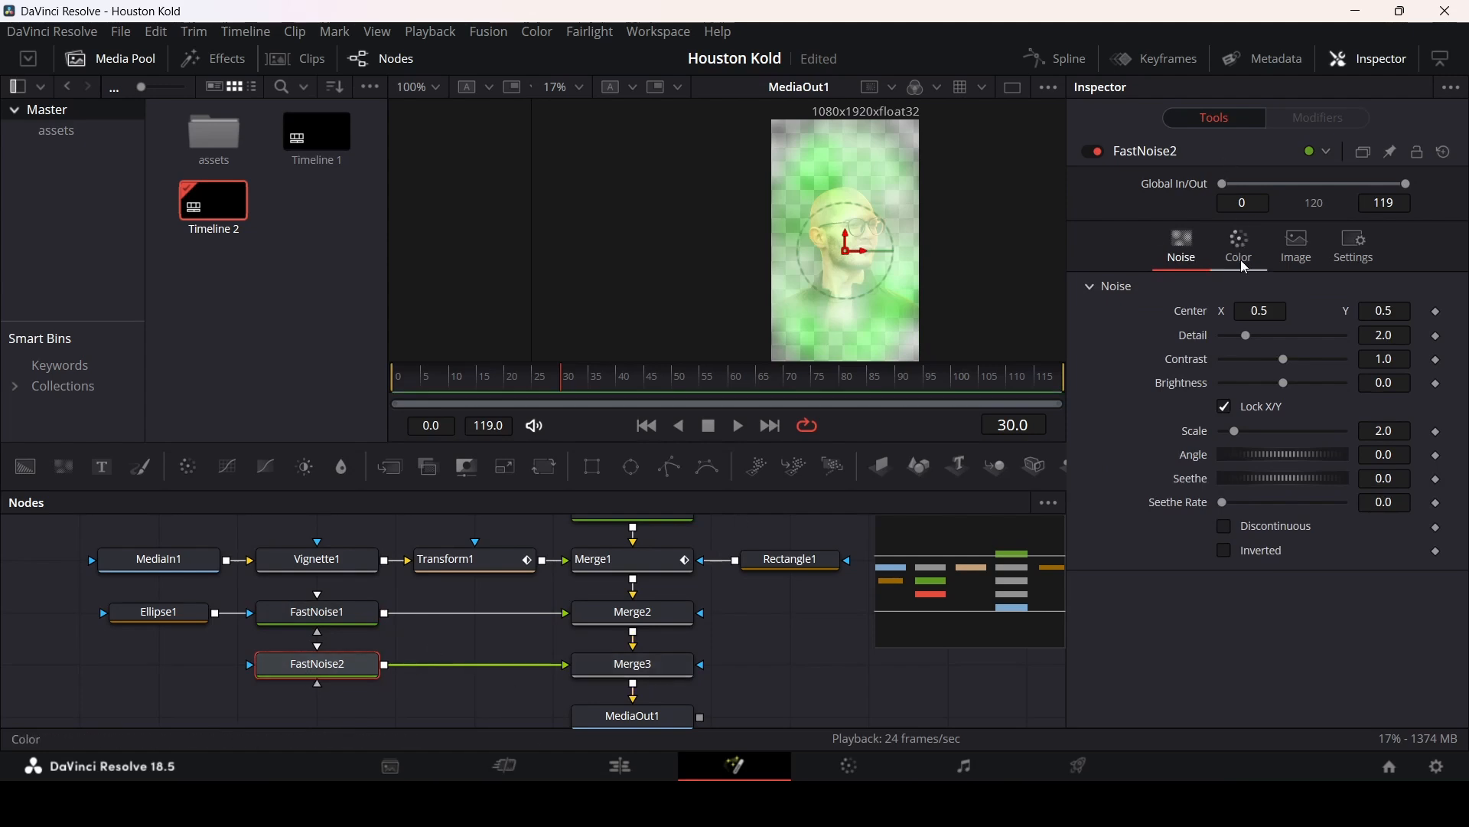
pyautogui.click(1399, 338)
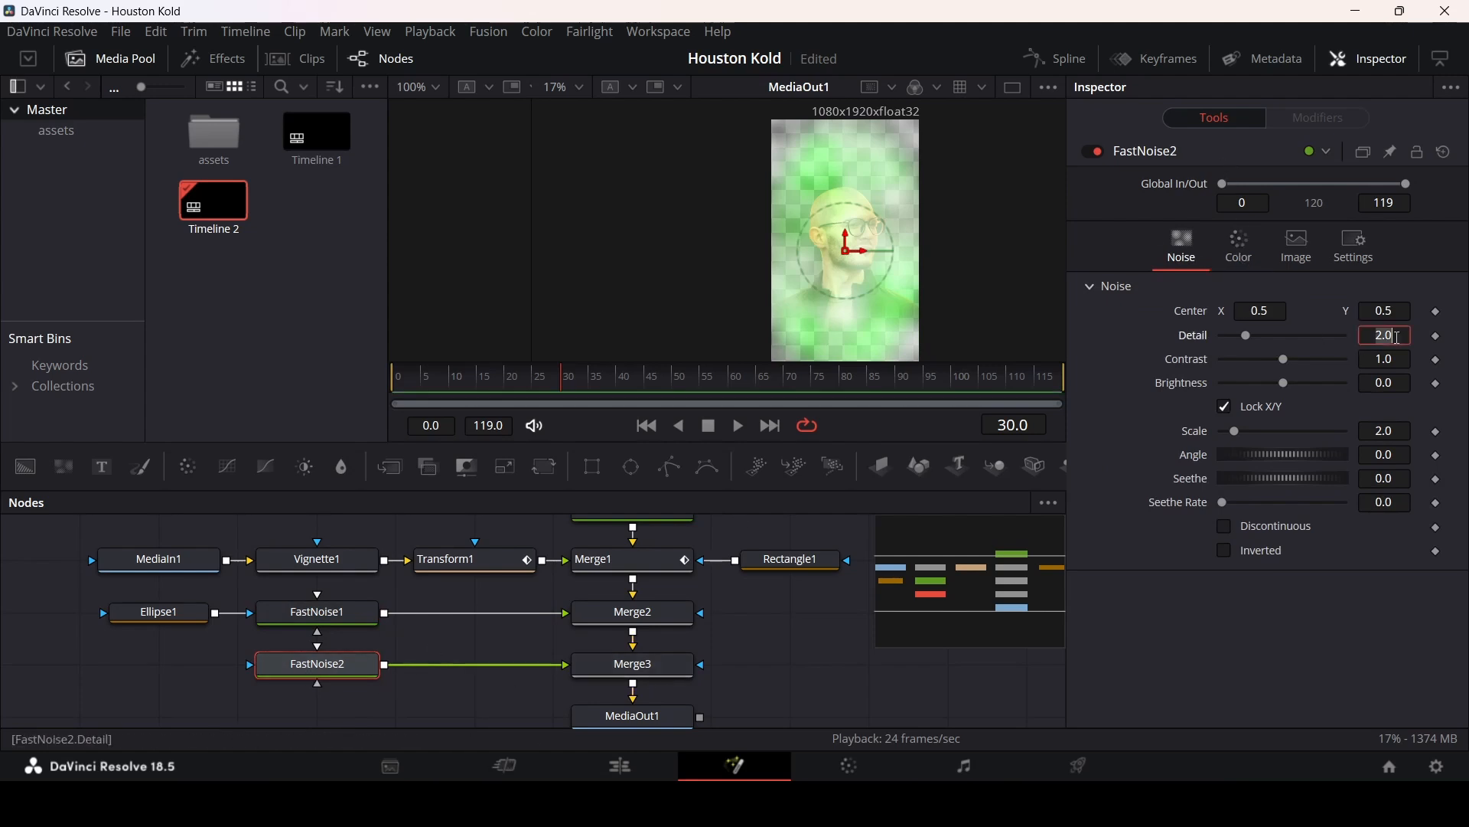
pyautogui.write('10')
pyautogui.press('Tab')
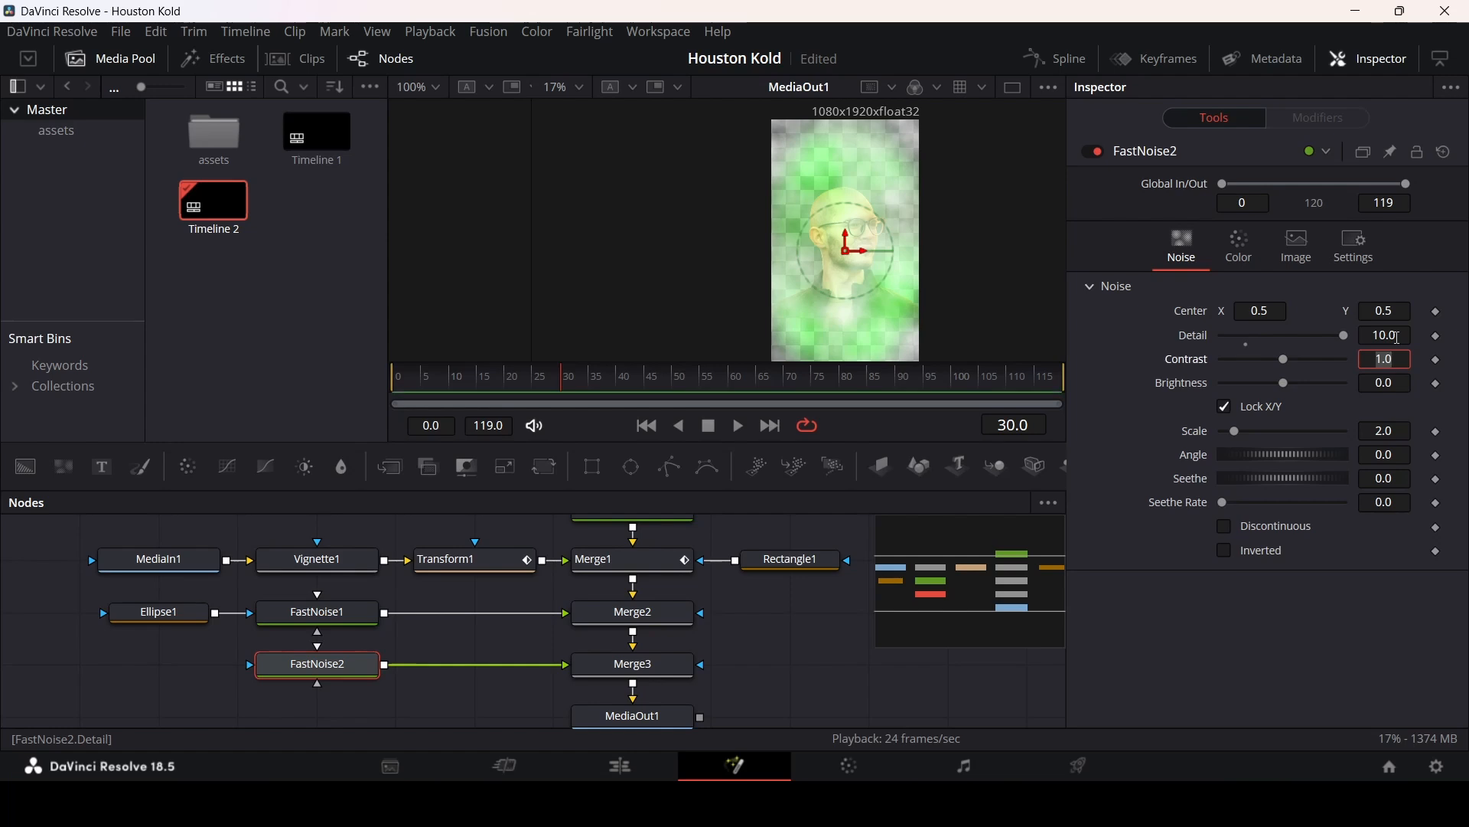
pyautogui.write('5')
pyautogui.press('Tab')
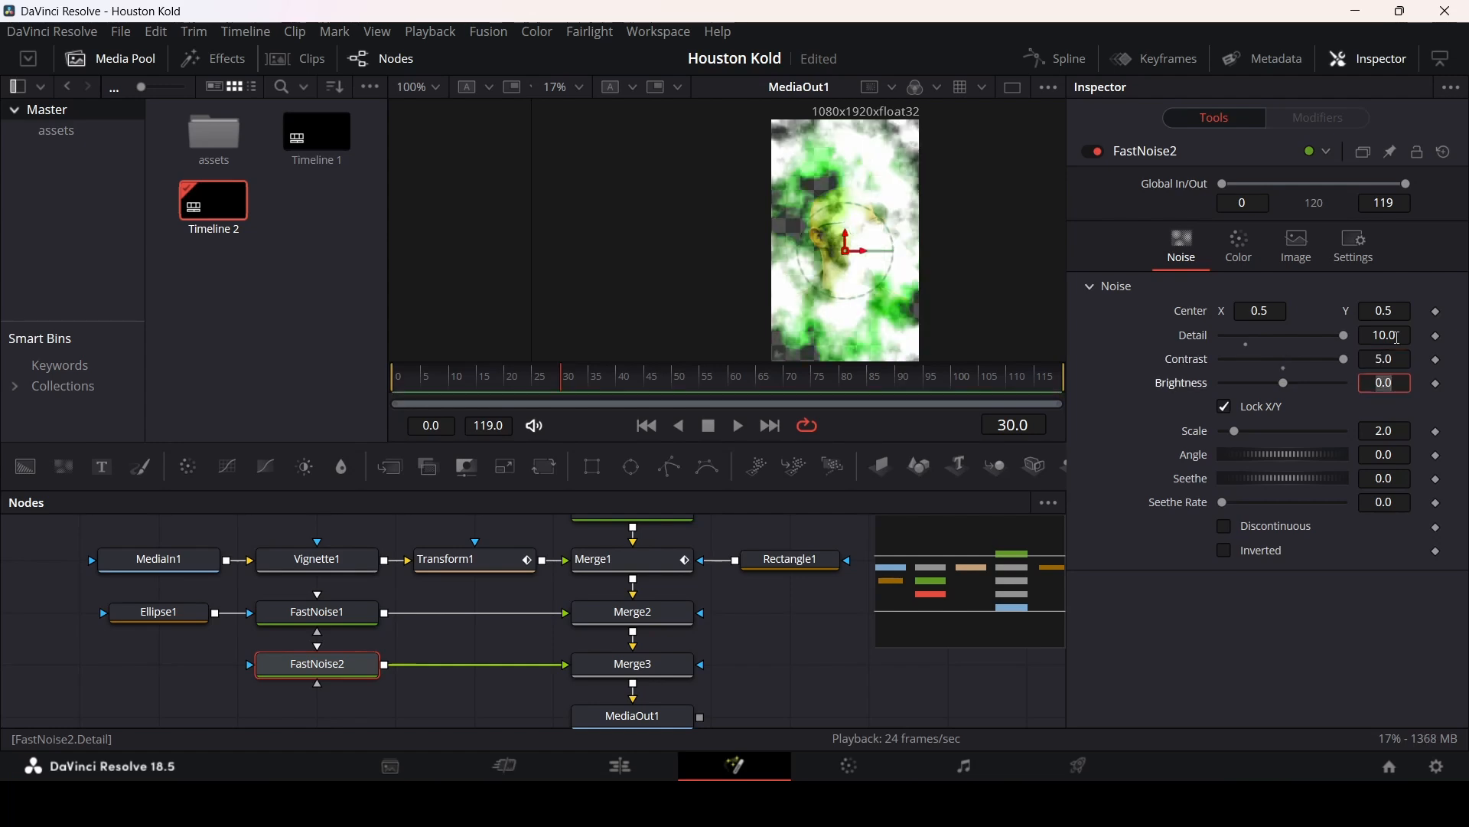
pyautogui.write('1')
pyautogui.press('Tab')
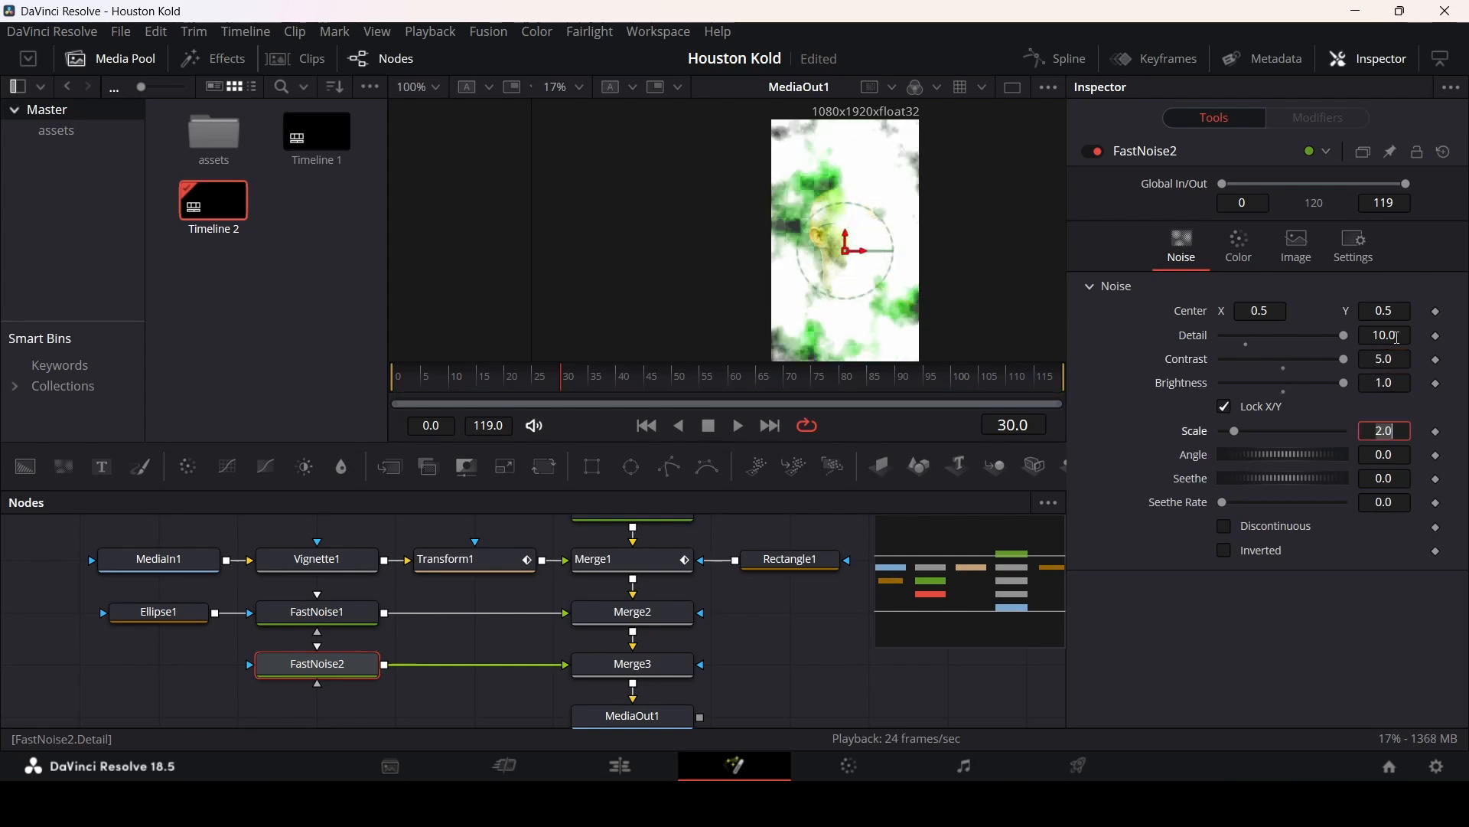
pyautogui.write('3.5')
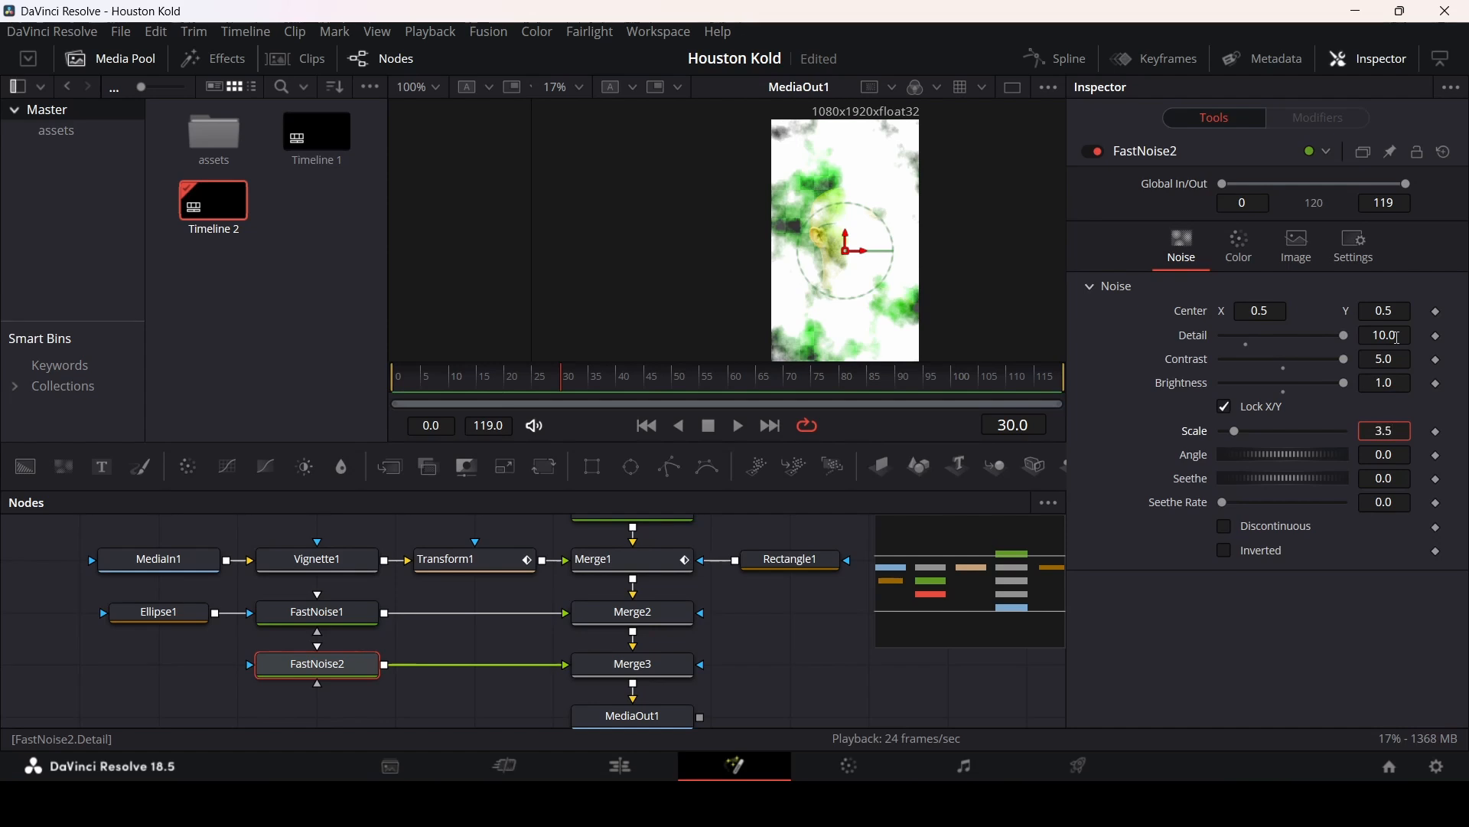
# Step: Set FastNoise2's Color 1 to red 0.6, green 0.12, blue 0
pyautogui.click(1240, 249)
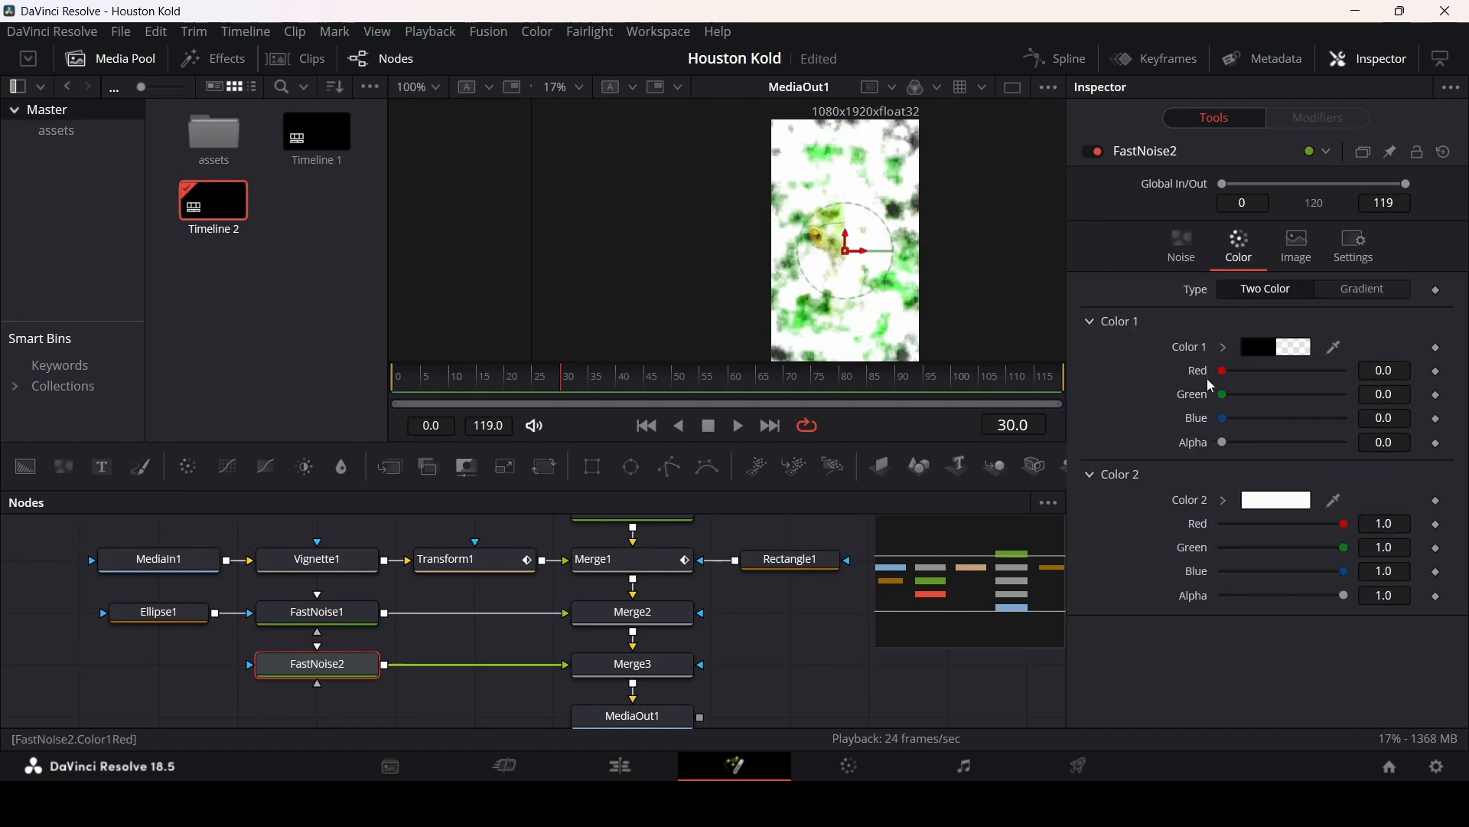
pyautogui.click(1396, 370)
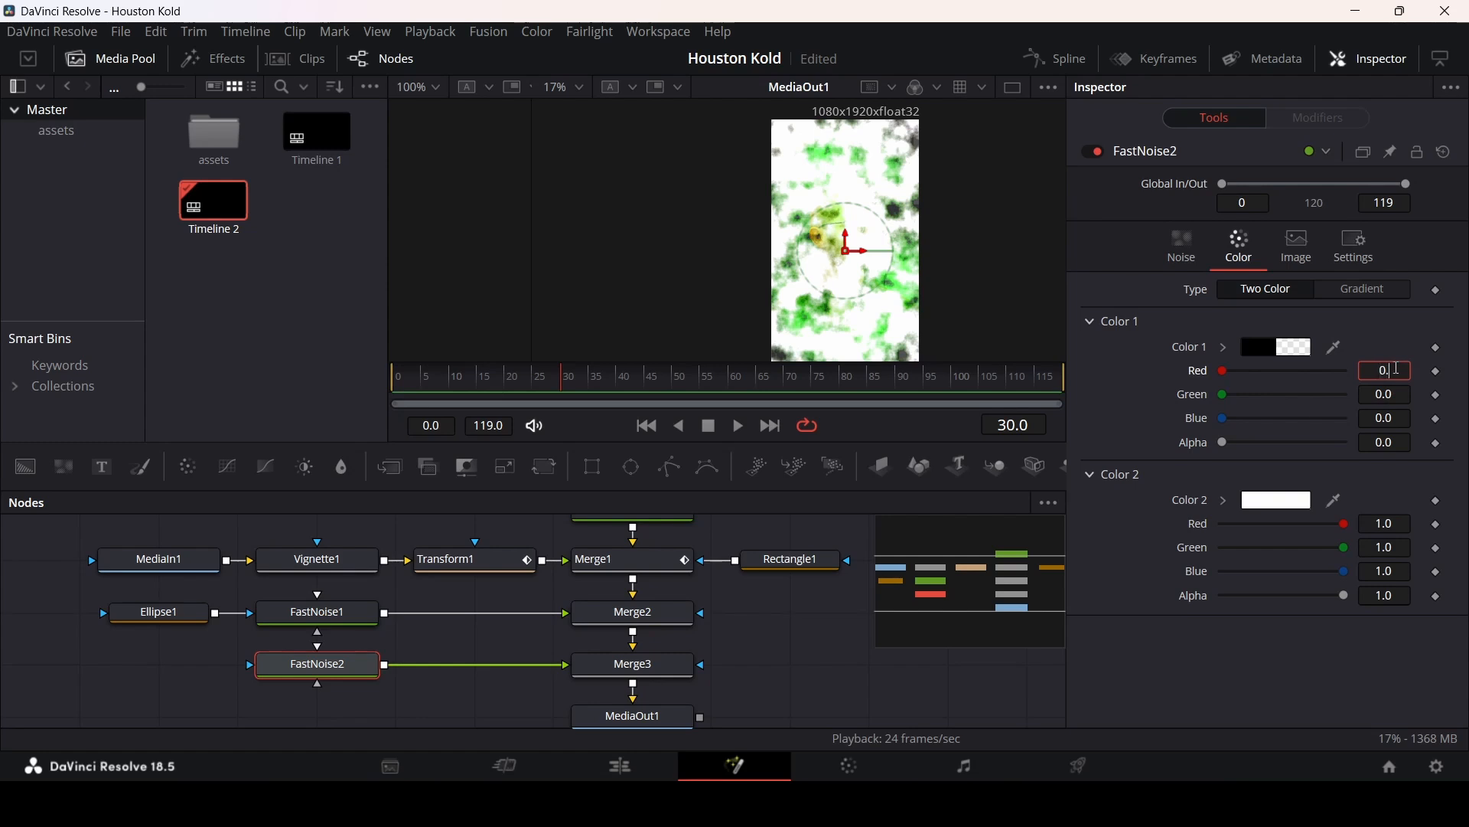
pyautogui.write('0.6')
pyautogui.press('Tab')
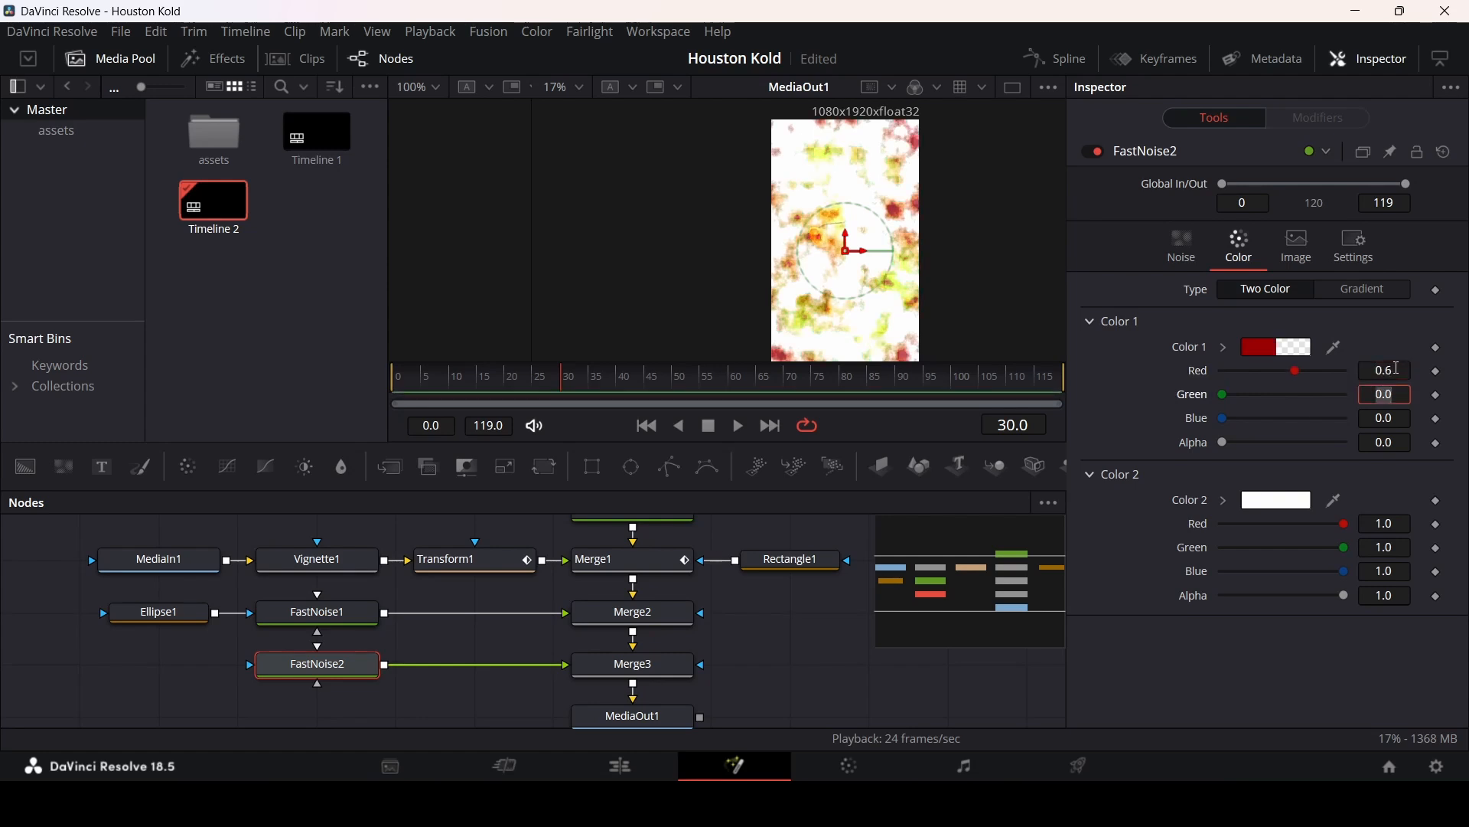
pyautogui.write('0.12')
pyautogui.press('Tab')
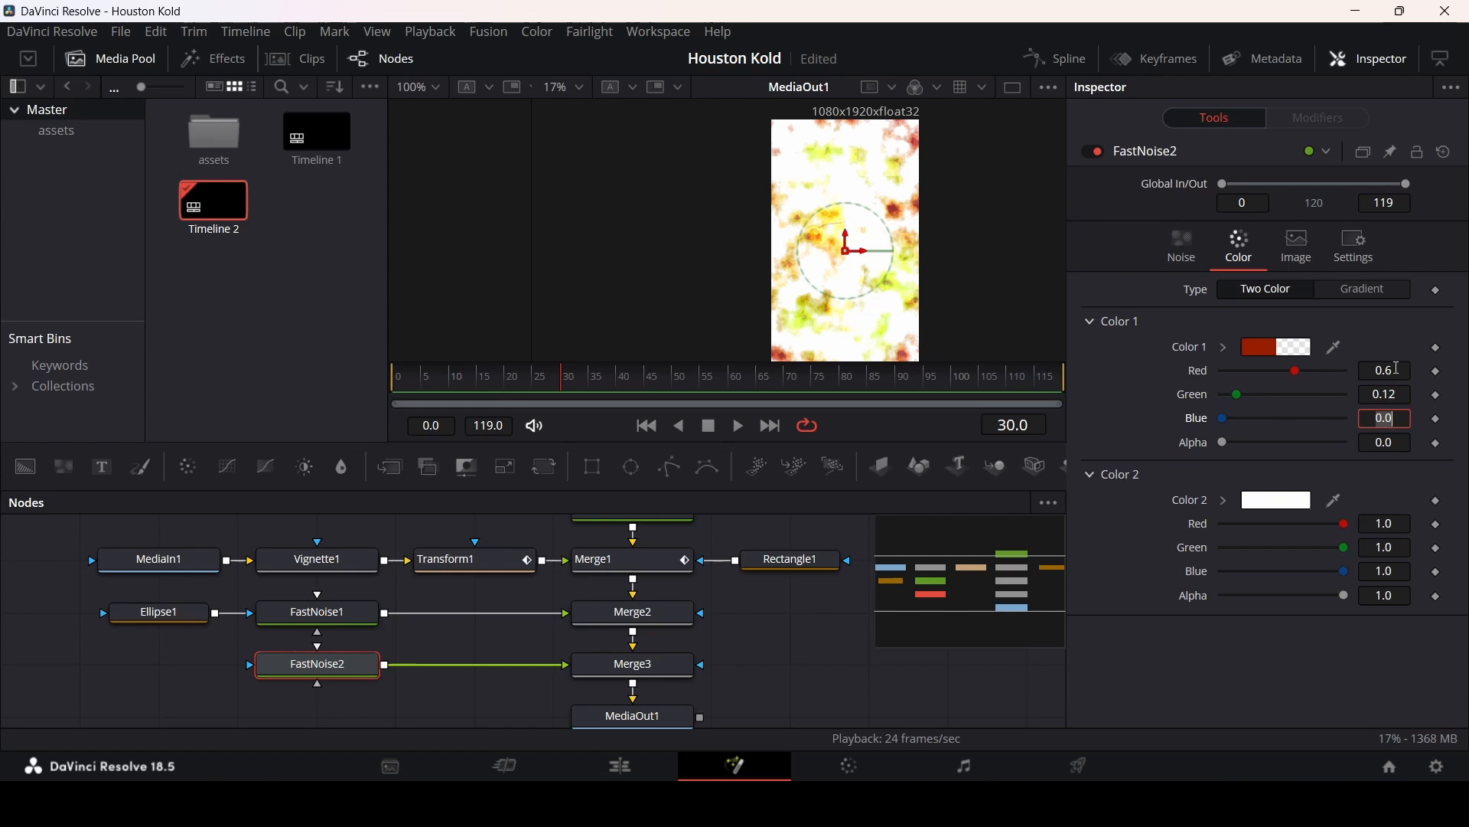
pyautogui.press('Tab')
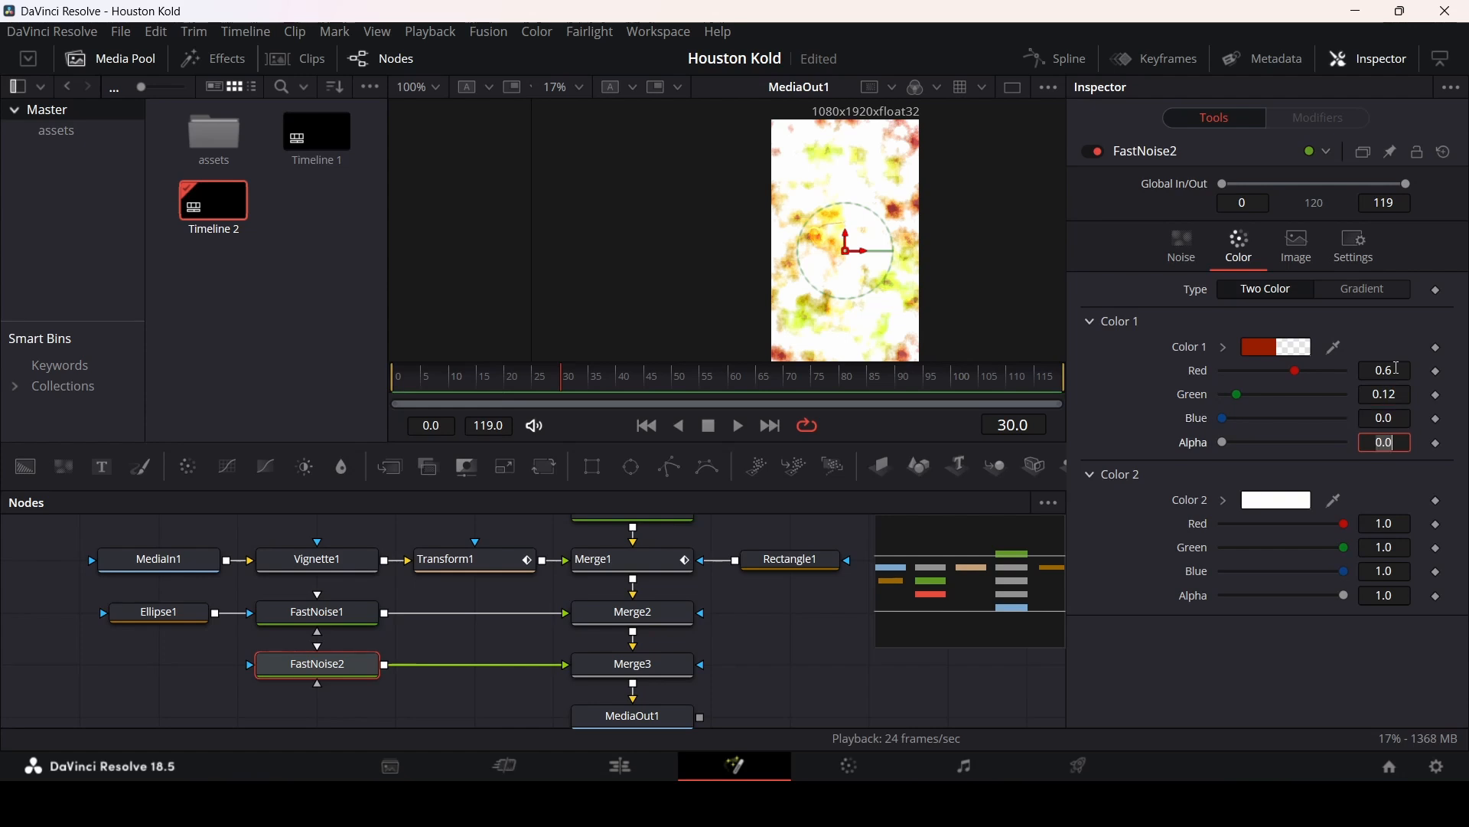
pyautogui.press('Return')
# Step: Set FastNoise2's Color 2 to red 0.3, green 0.5 and blue 0
pyautogui.click(1395, 525)
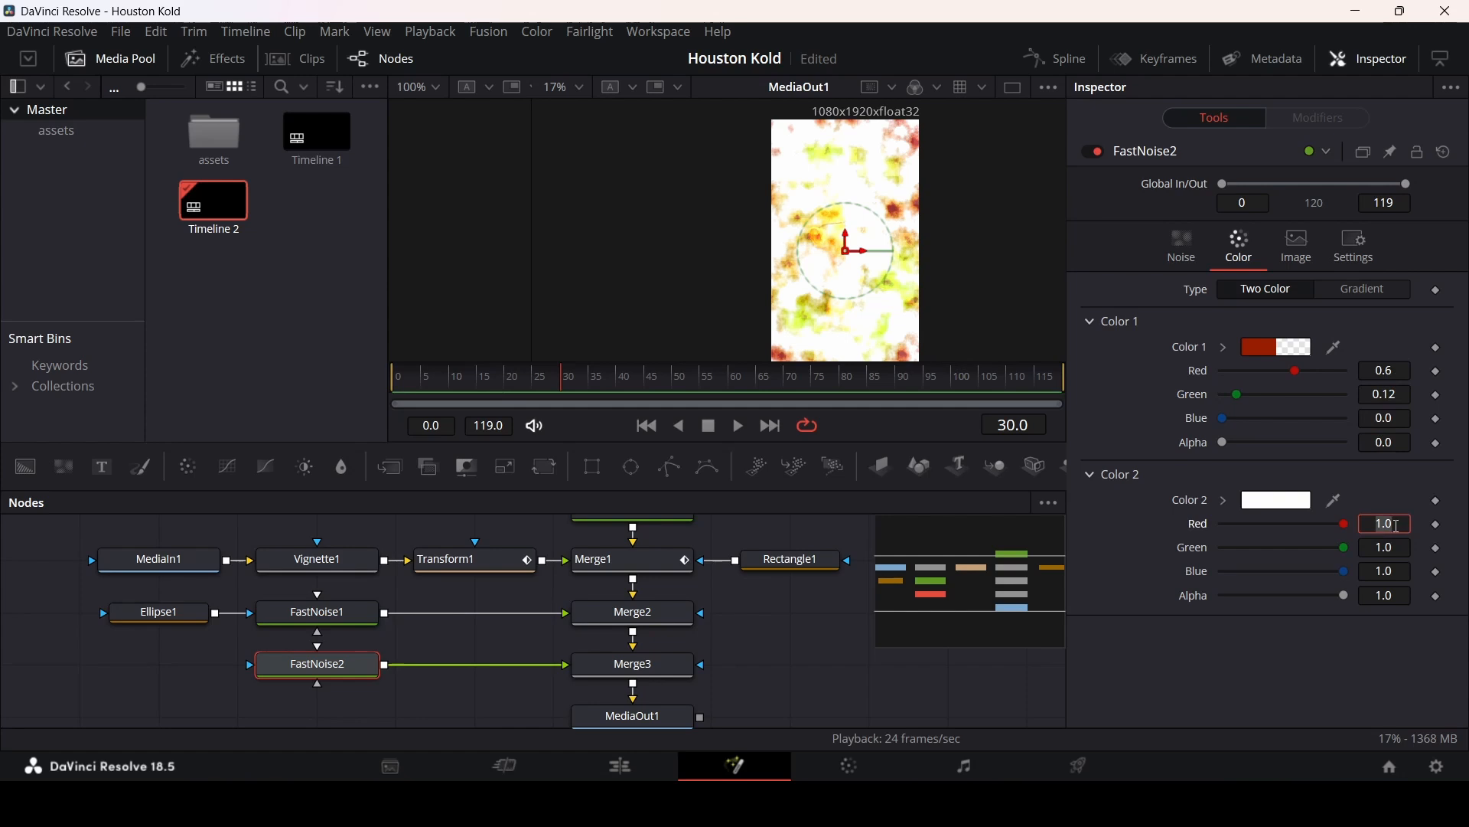
pyautogui.write('0.3')
pyautogui.press('Tab')
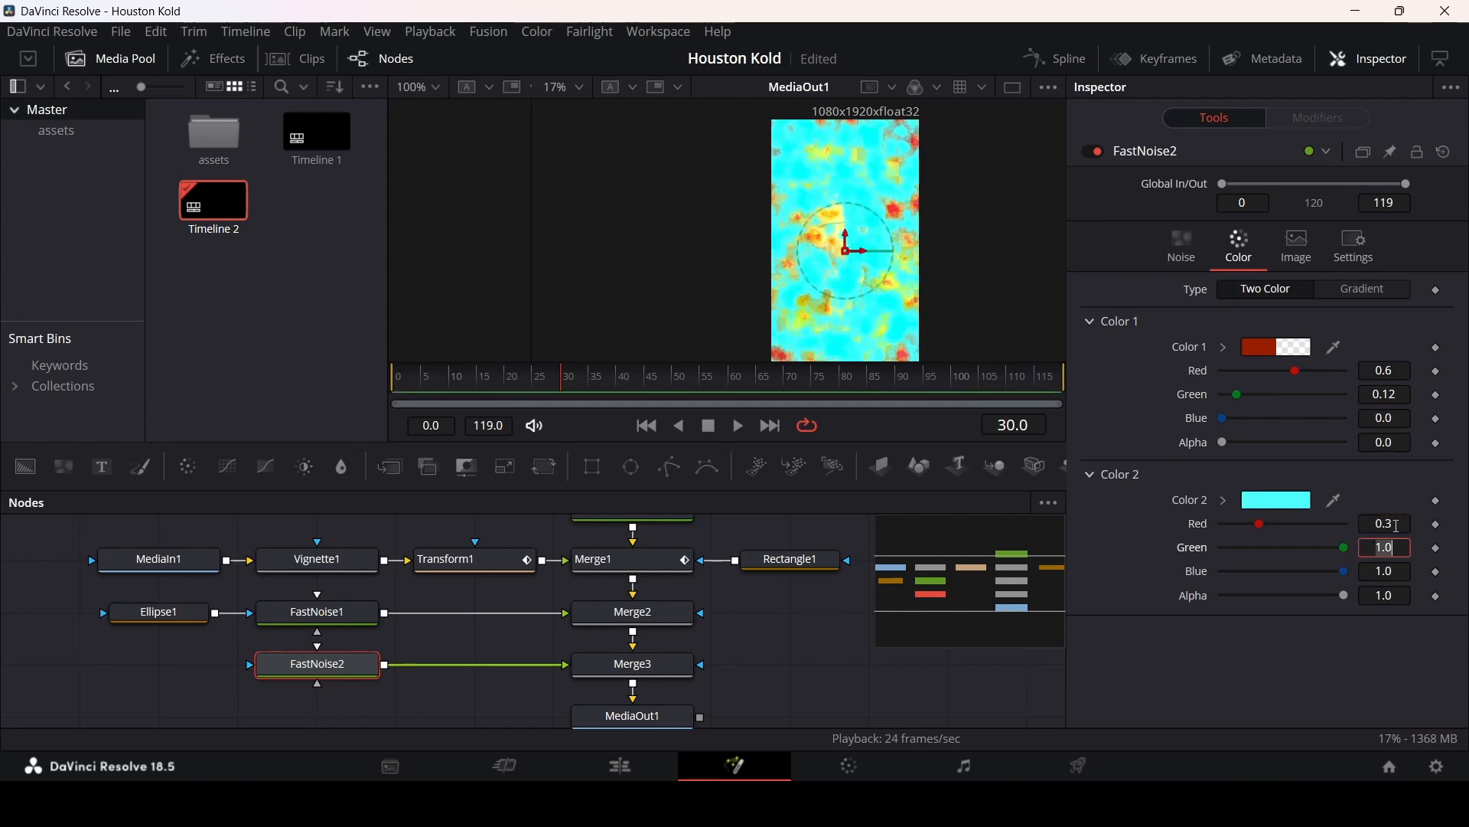
pyautogui.write('0.5')
pyautogui.press('Tab')
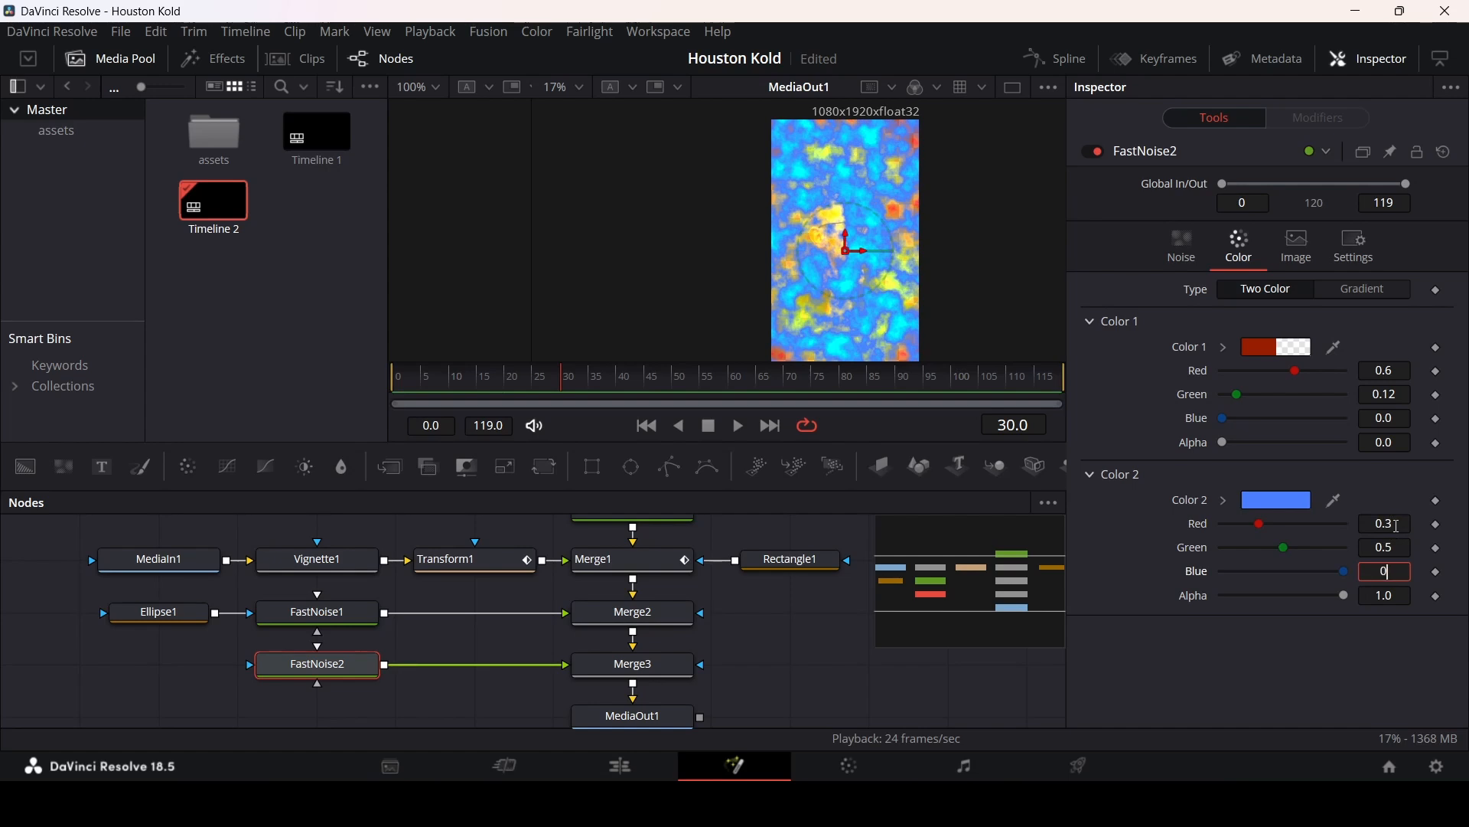
pyautogui.press('Tab')
pyautogui.press('Return')
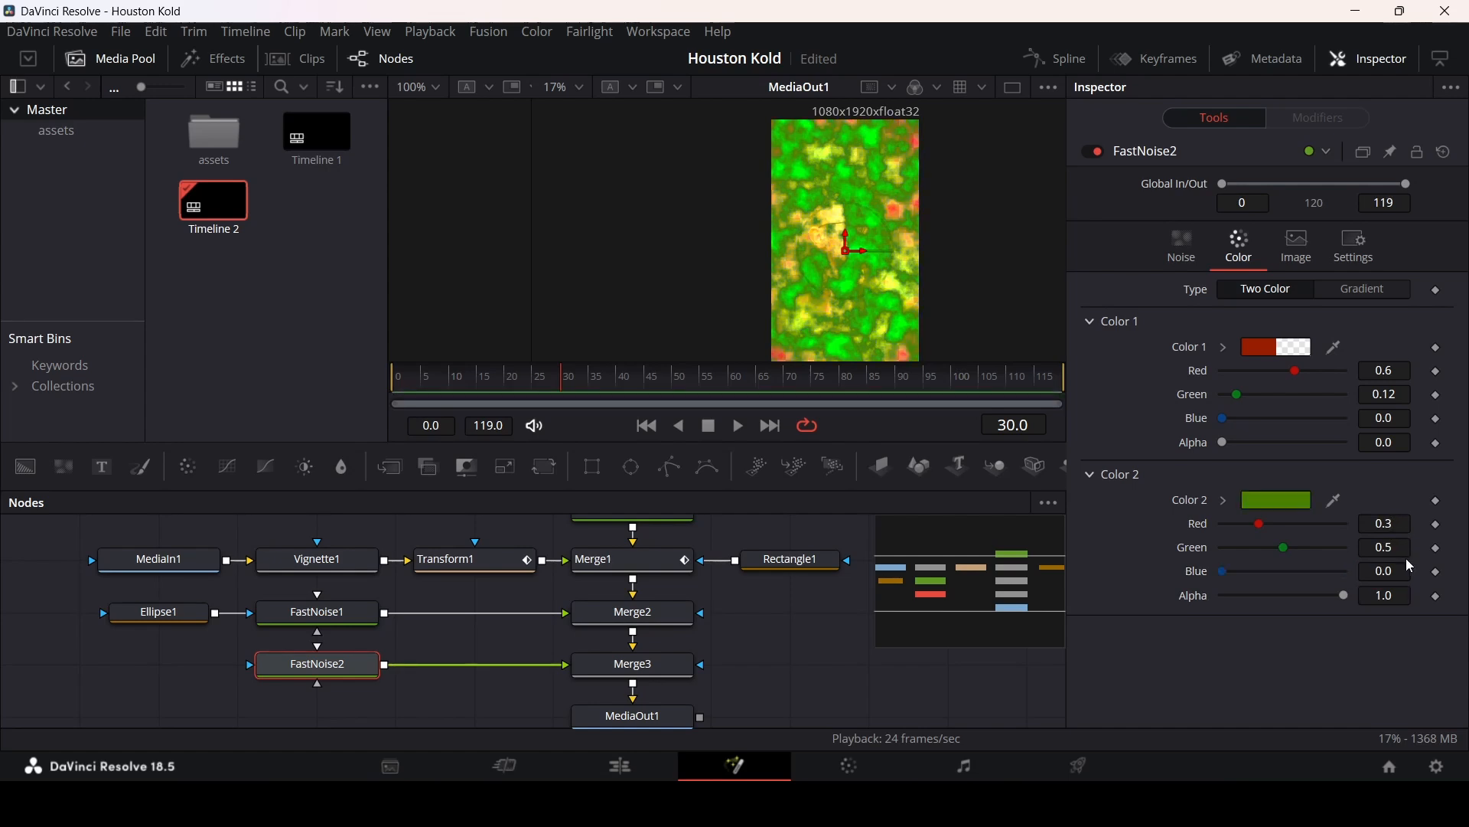
# Step: Add an Ellipse mask to FastNoise2 and paste Ellipse1's settings into it
pyautogui.moveTo(632, 466); pyautogui.dragTo(122, 666)
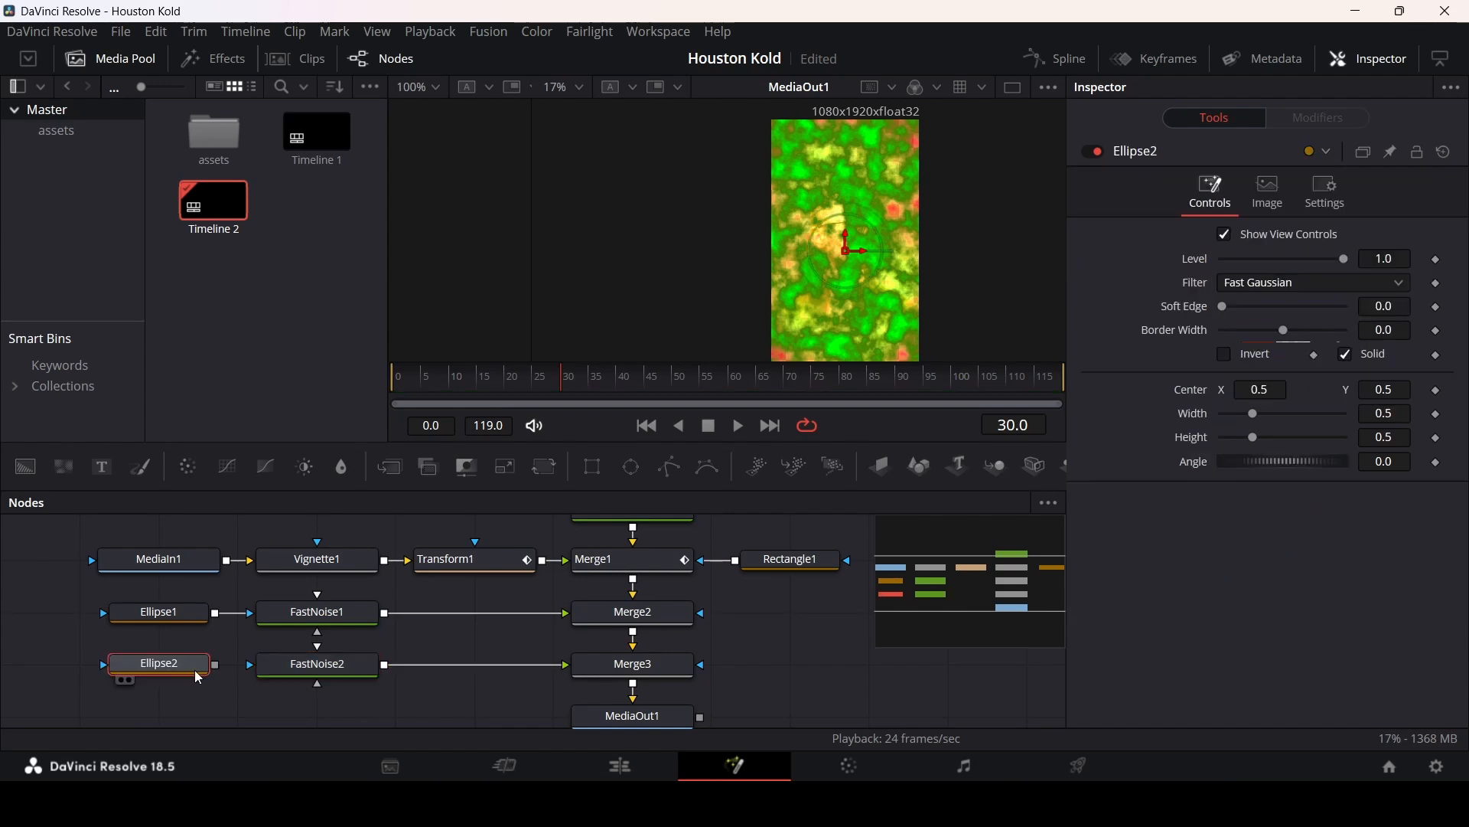
pyautogui.click(165, 613)
pyautogui.rightClick(163, 612)
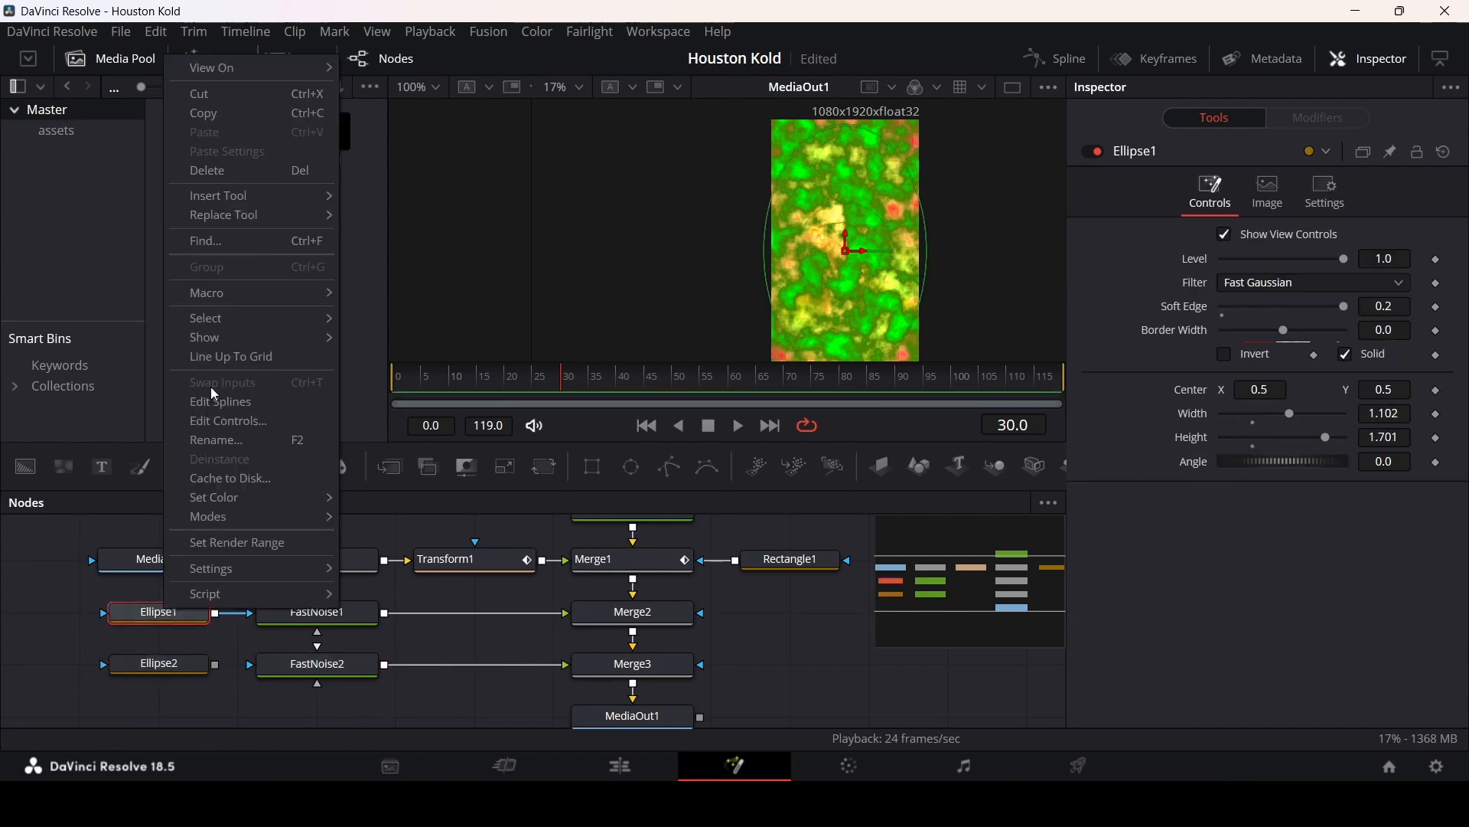
pyautogui.click(222, 116)
pyautogui.rightClick(161, 678)
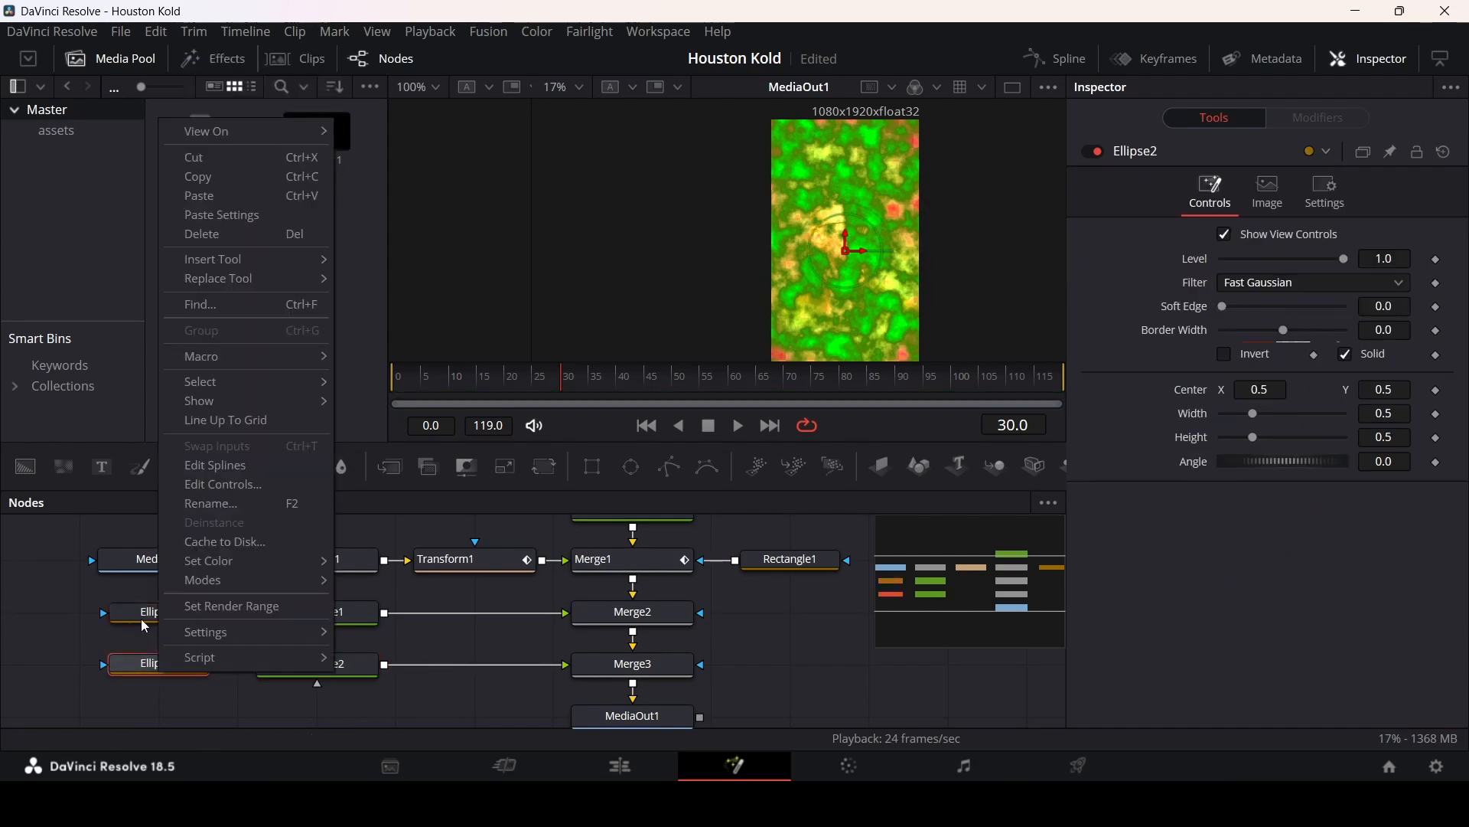
pyautogui.click(232, 214)
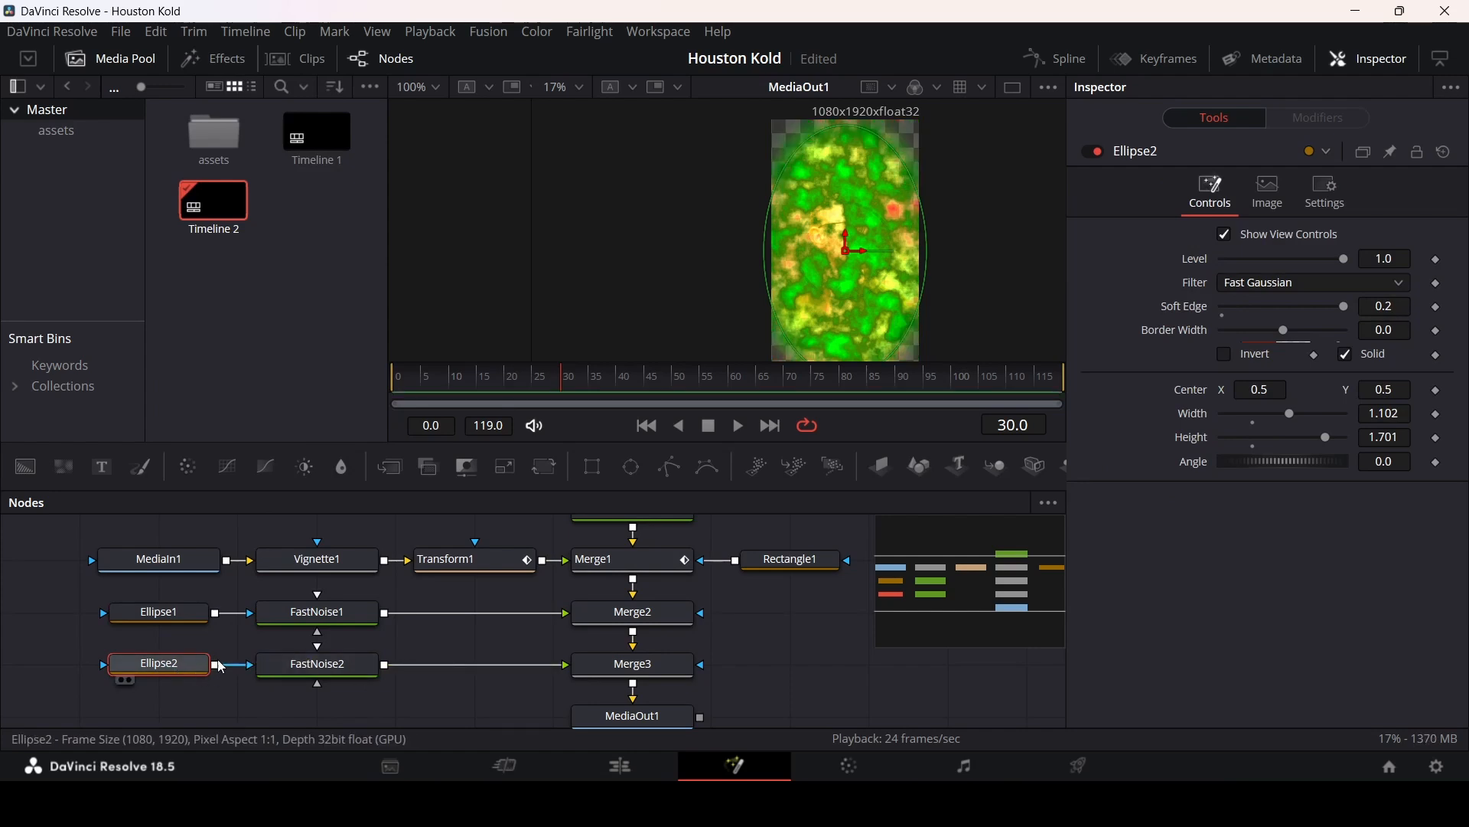
# Step: Turn off Solid on Ellipse2 and set its border width to 0.2 to make a ring
pyautogui.click(1349, 357)
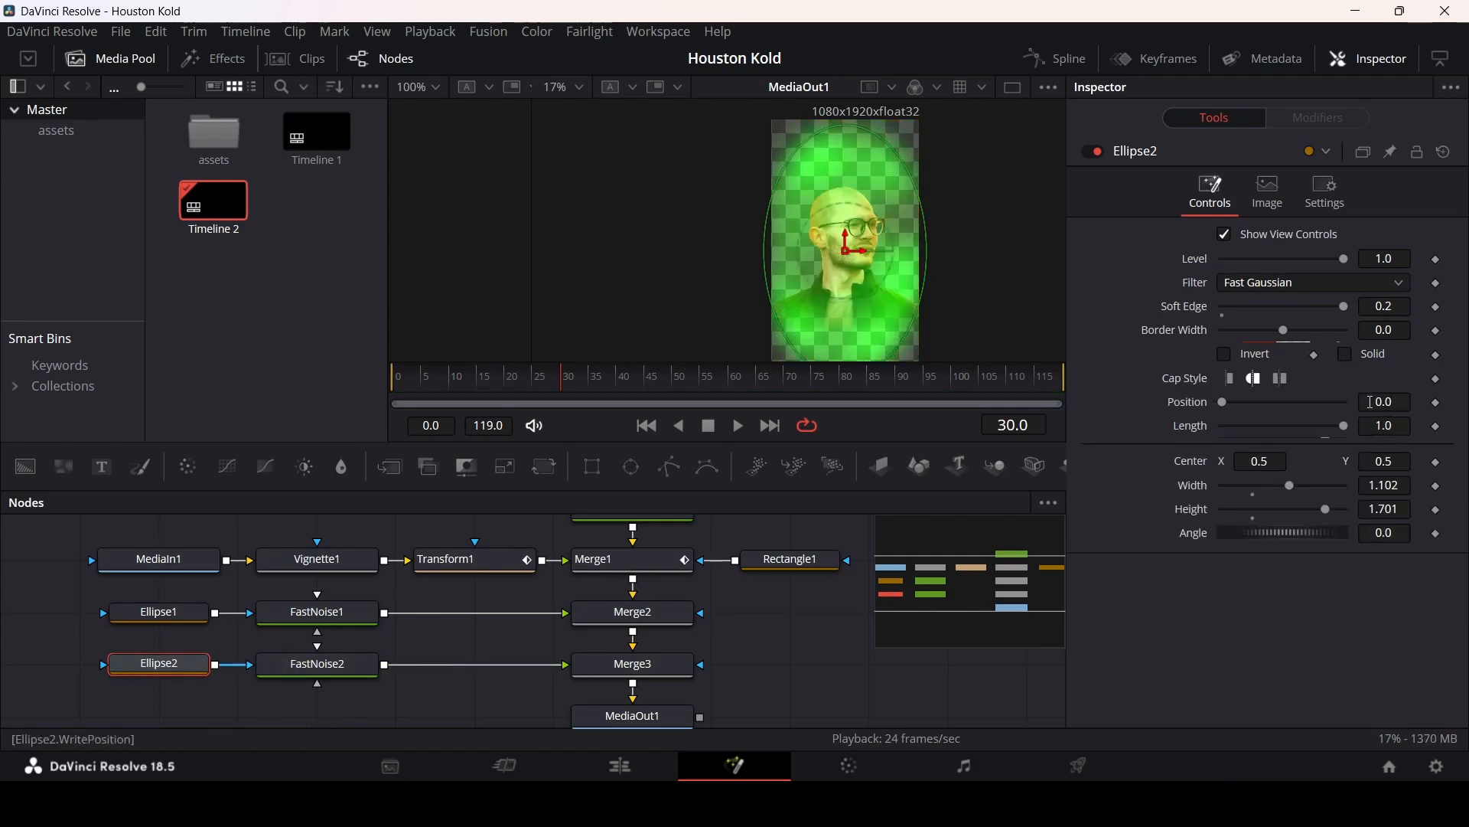
pyautogui.click(1293, 338)
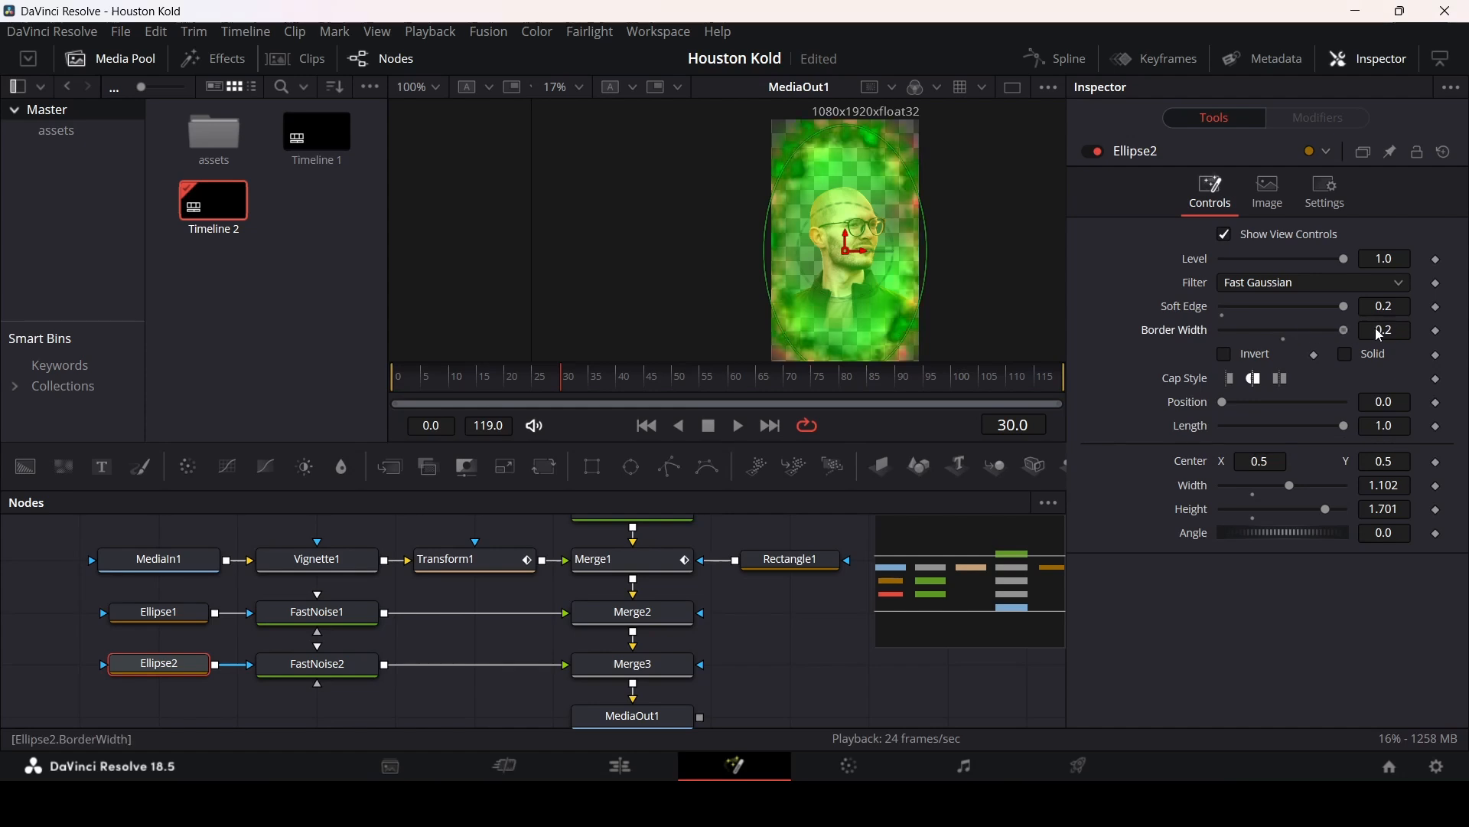
pyautogui.click(806, 636)
pyautogui.moveTo(504, 384); pyautogui.dragTo(563, 384)
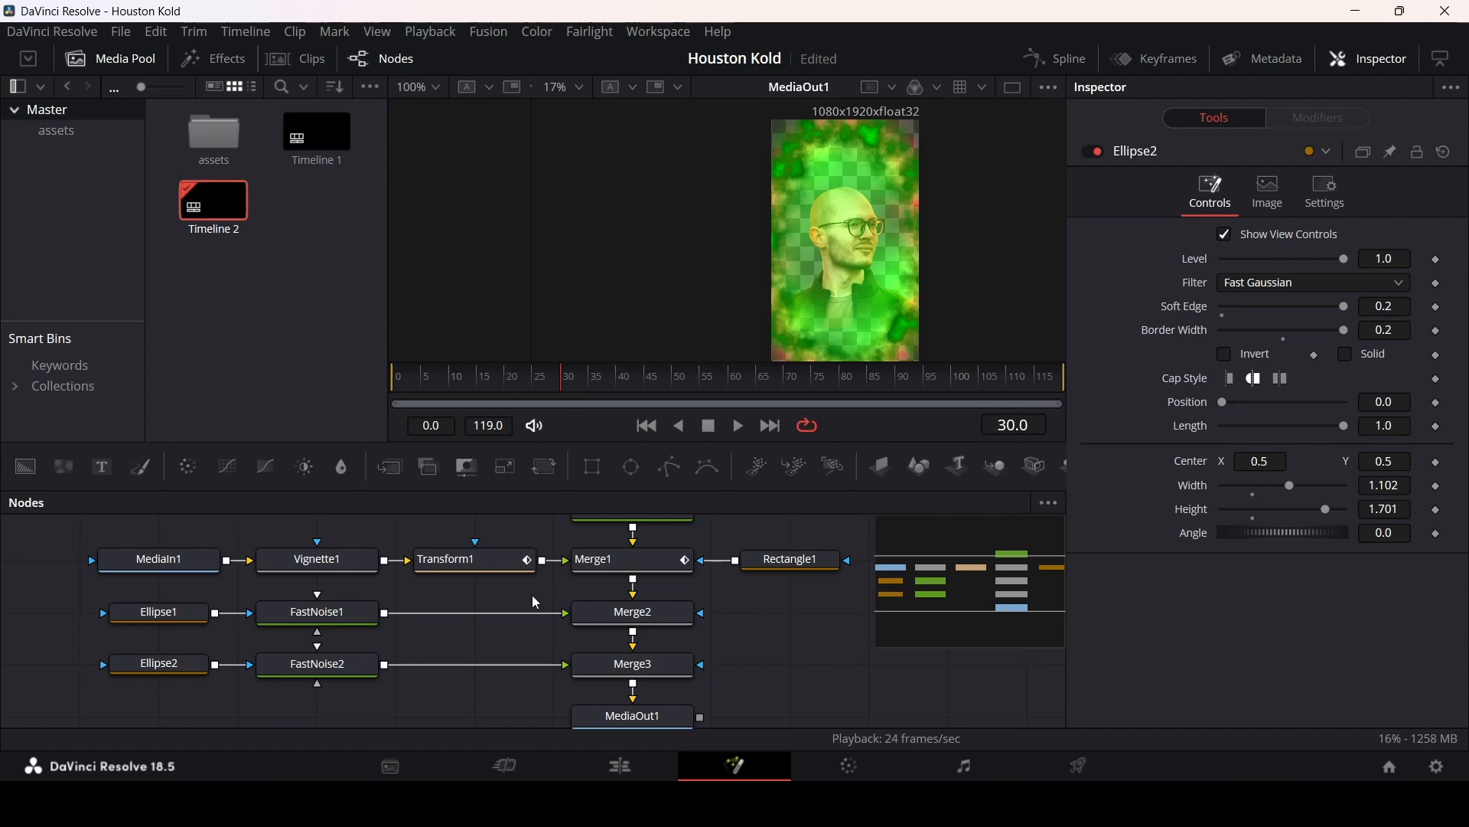
# Step: Keyframe Ellipse1's width at 1.102 on frame 40 and at 0 on frame 30
pyautogui.click(167, 621)
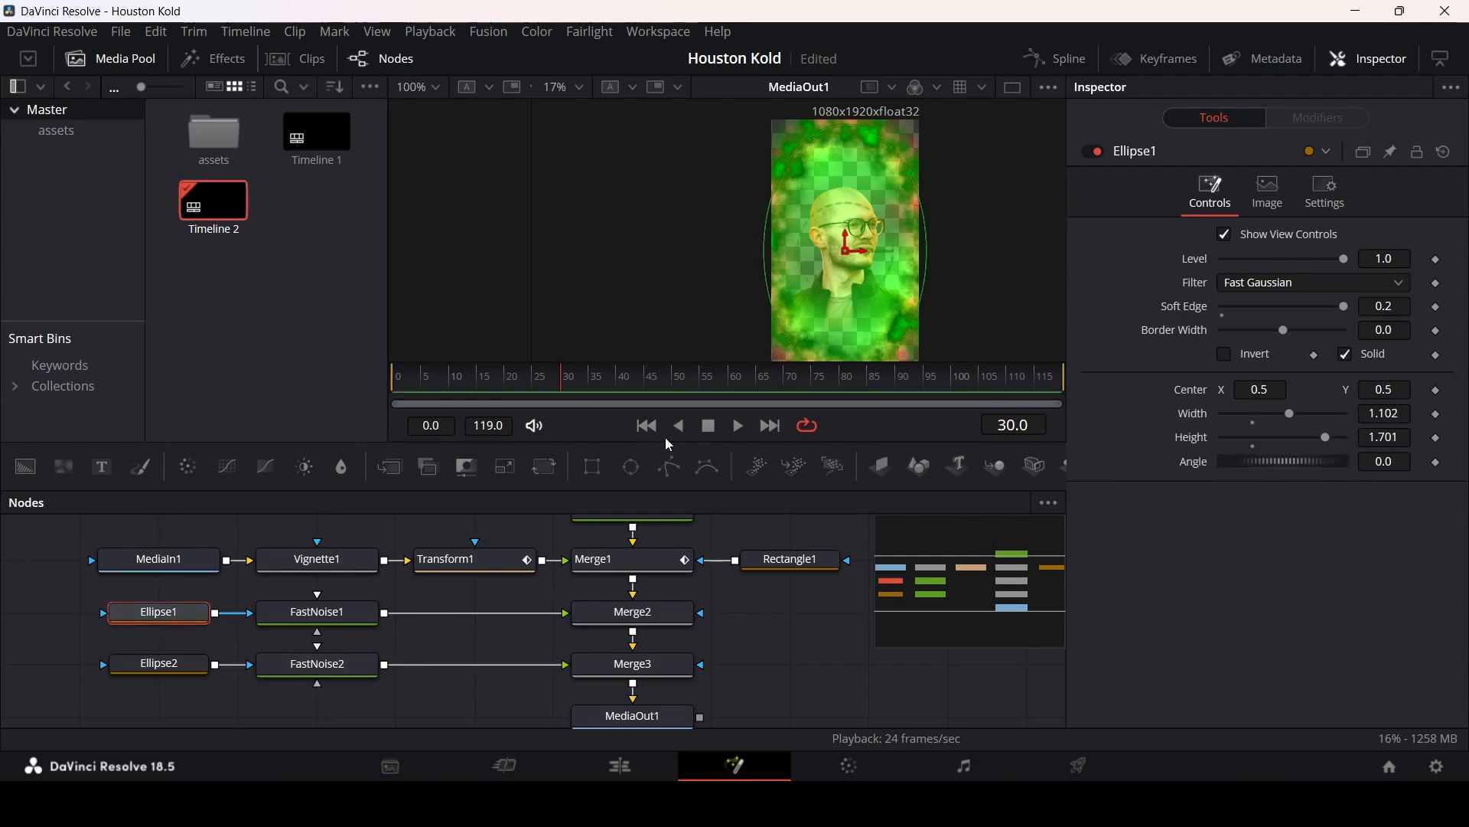
pyautogui.click(615, 378)
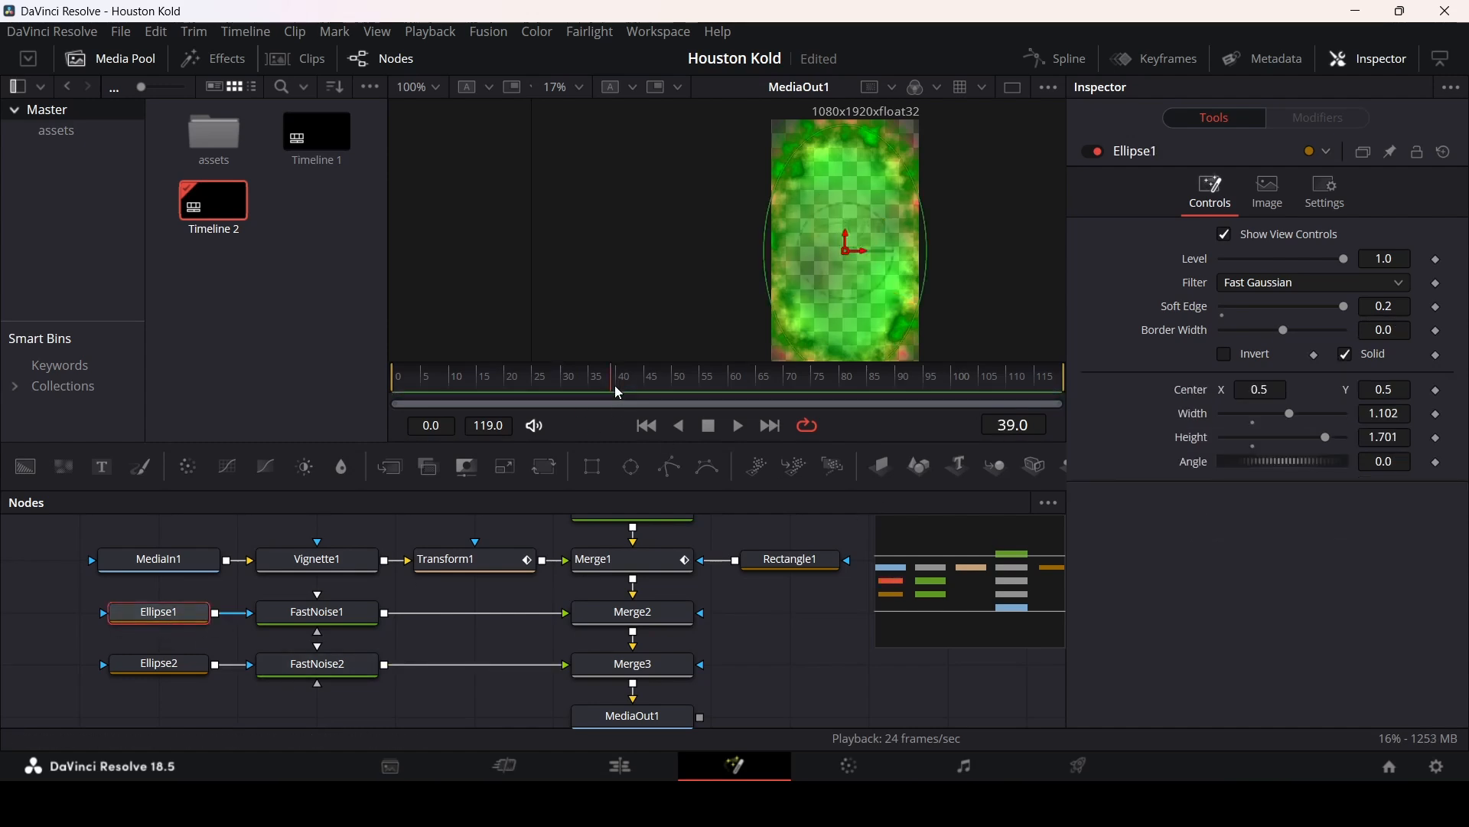
pyautogui.click(616, 380)
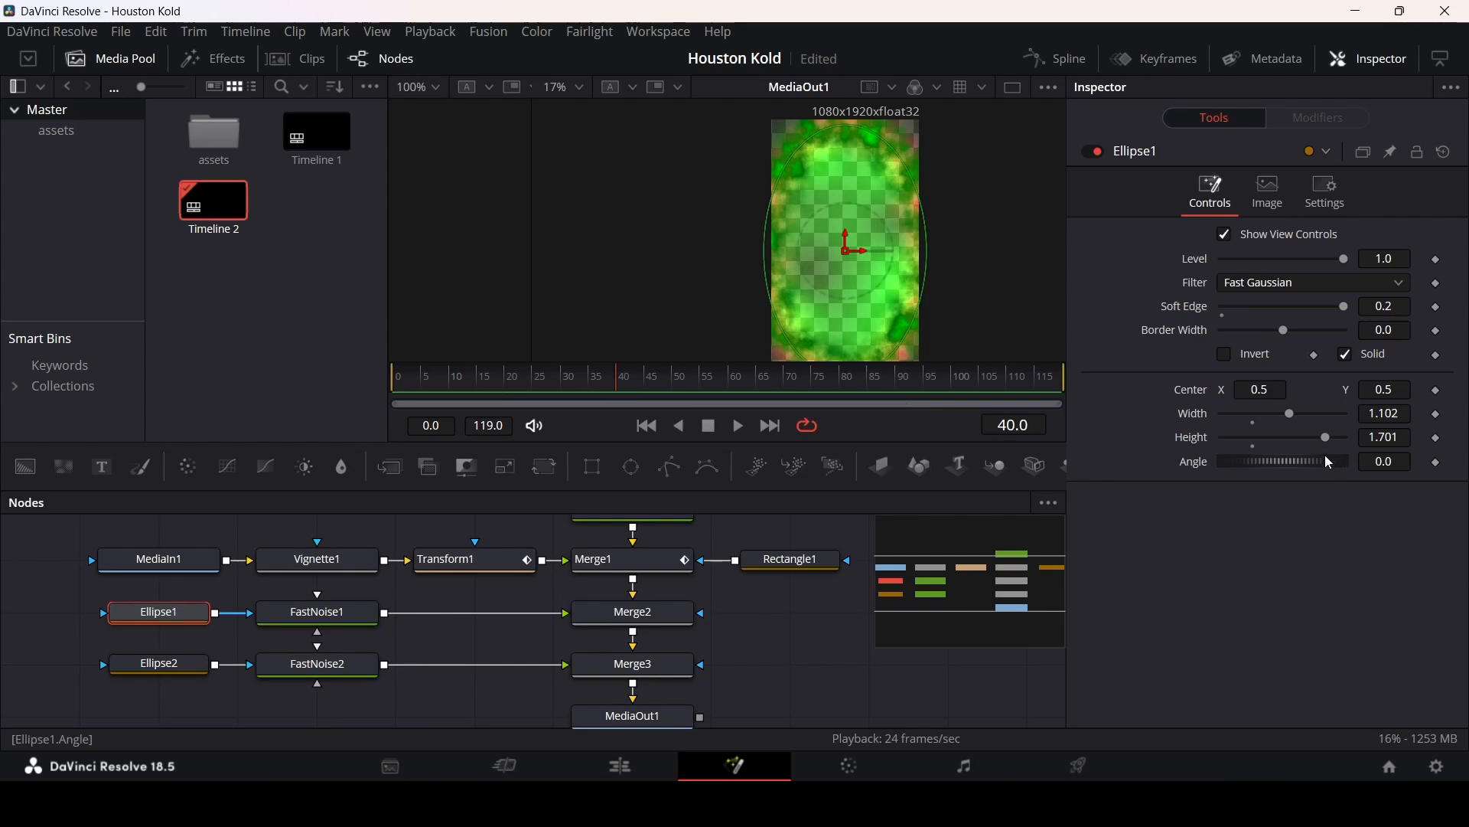
pyautogui.click(1440, 414)
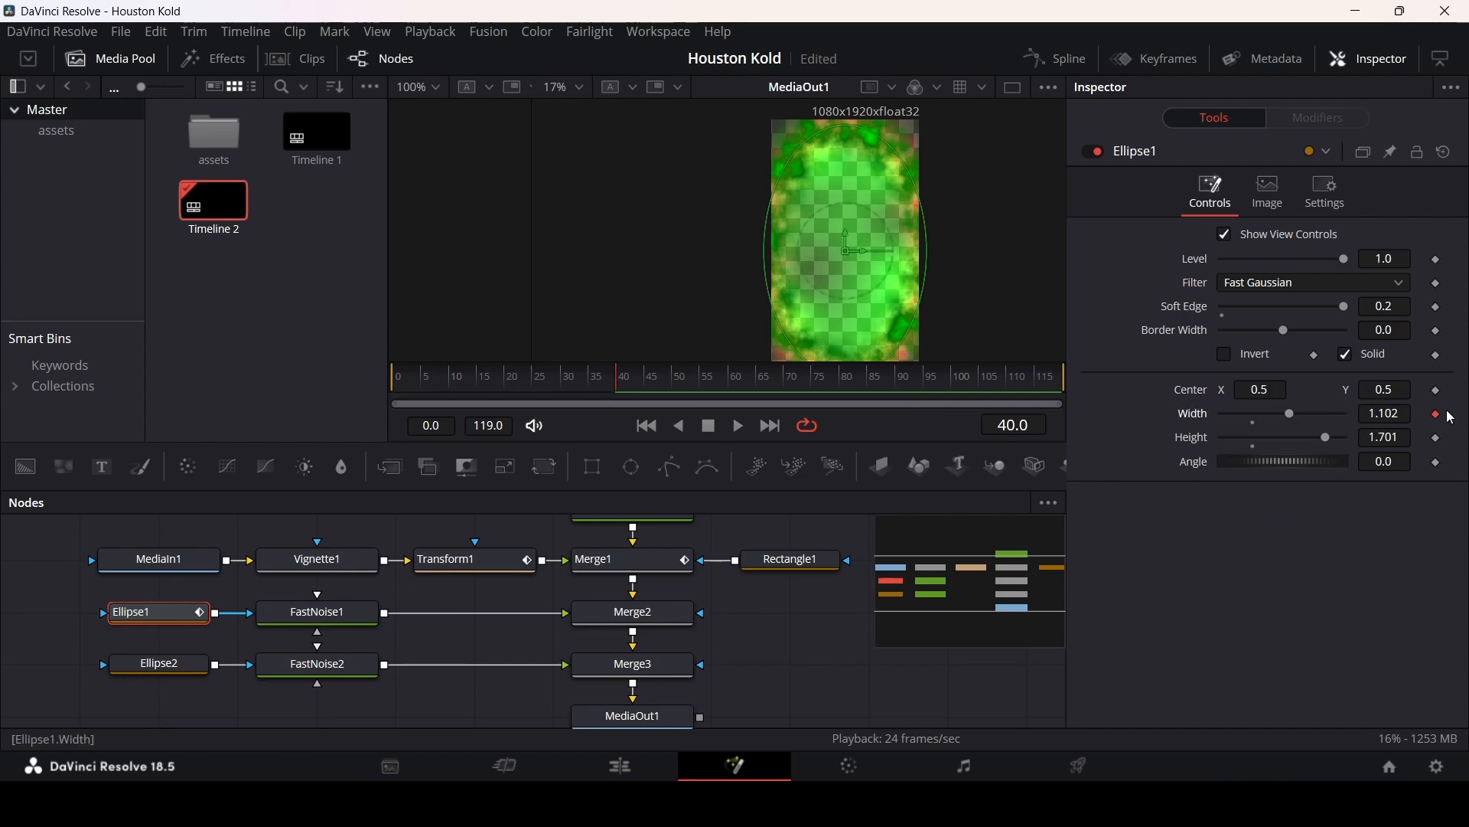
pyautogui.click(564, 382)
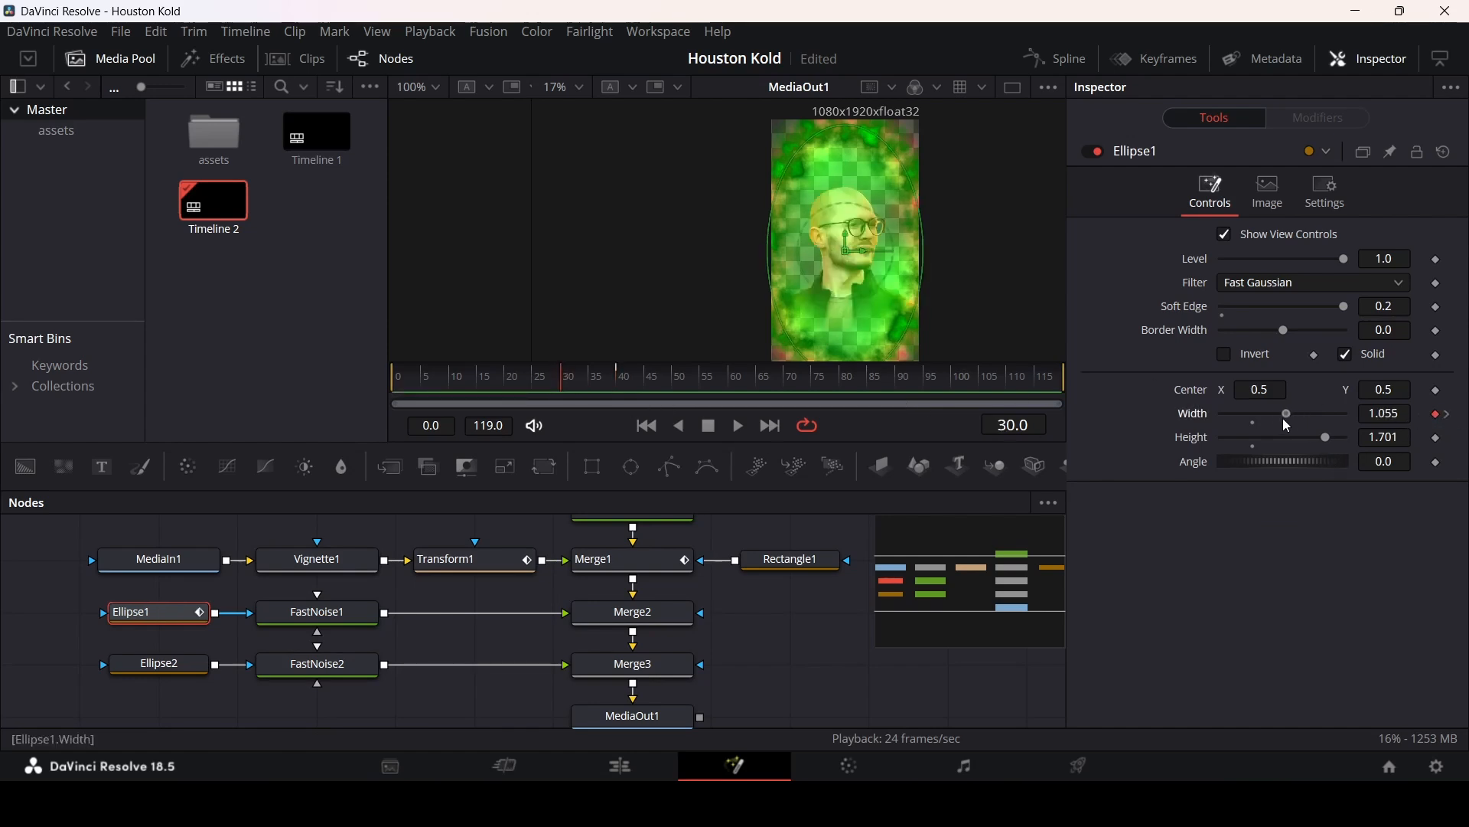
pyautogui.moveTo(1288, 414); pyautogui.dragTo(1218, 430)
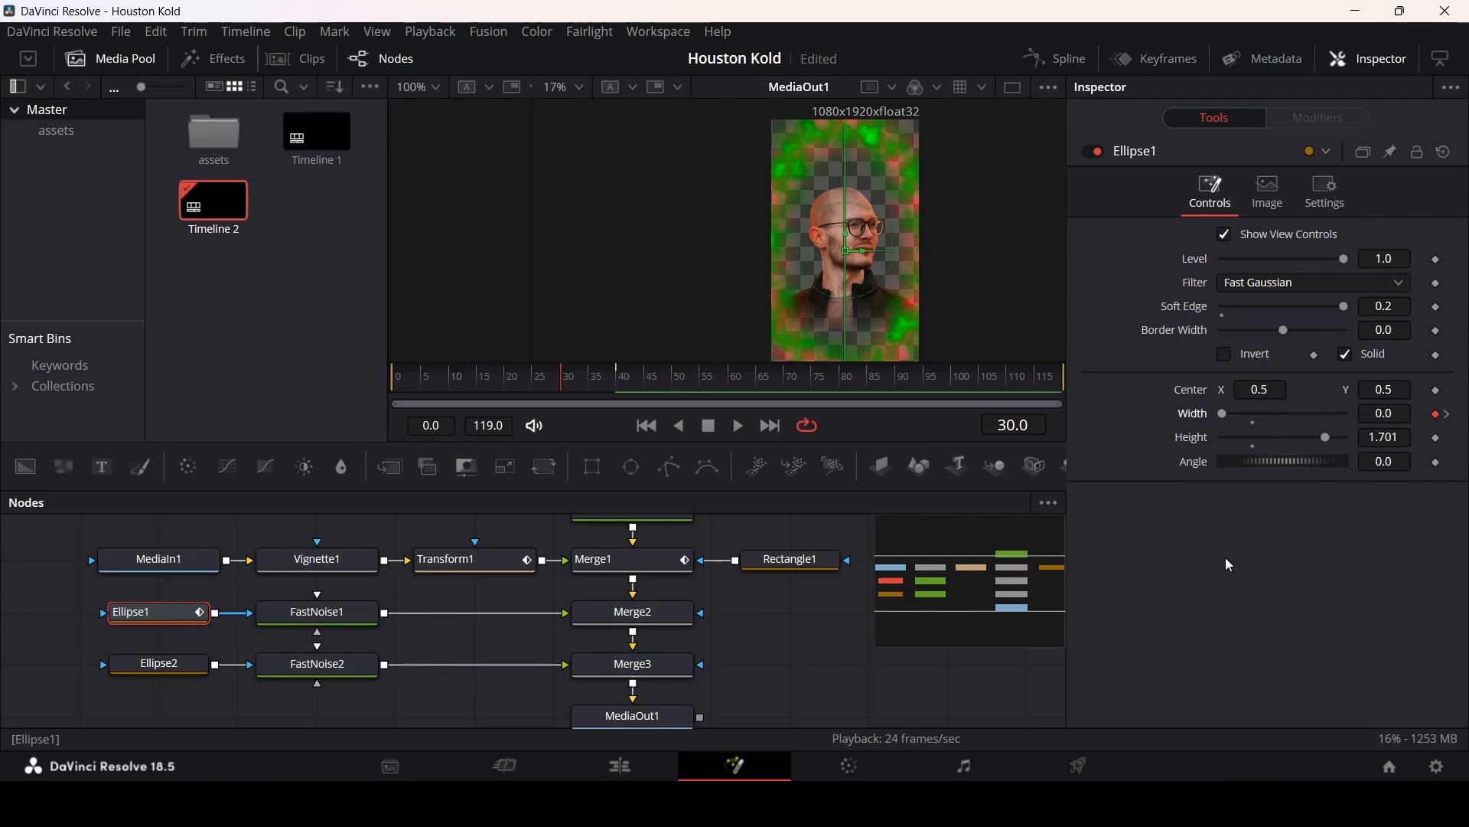
pyautogui.press('space')
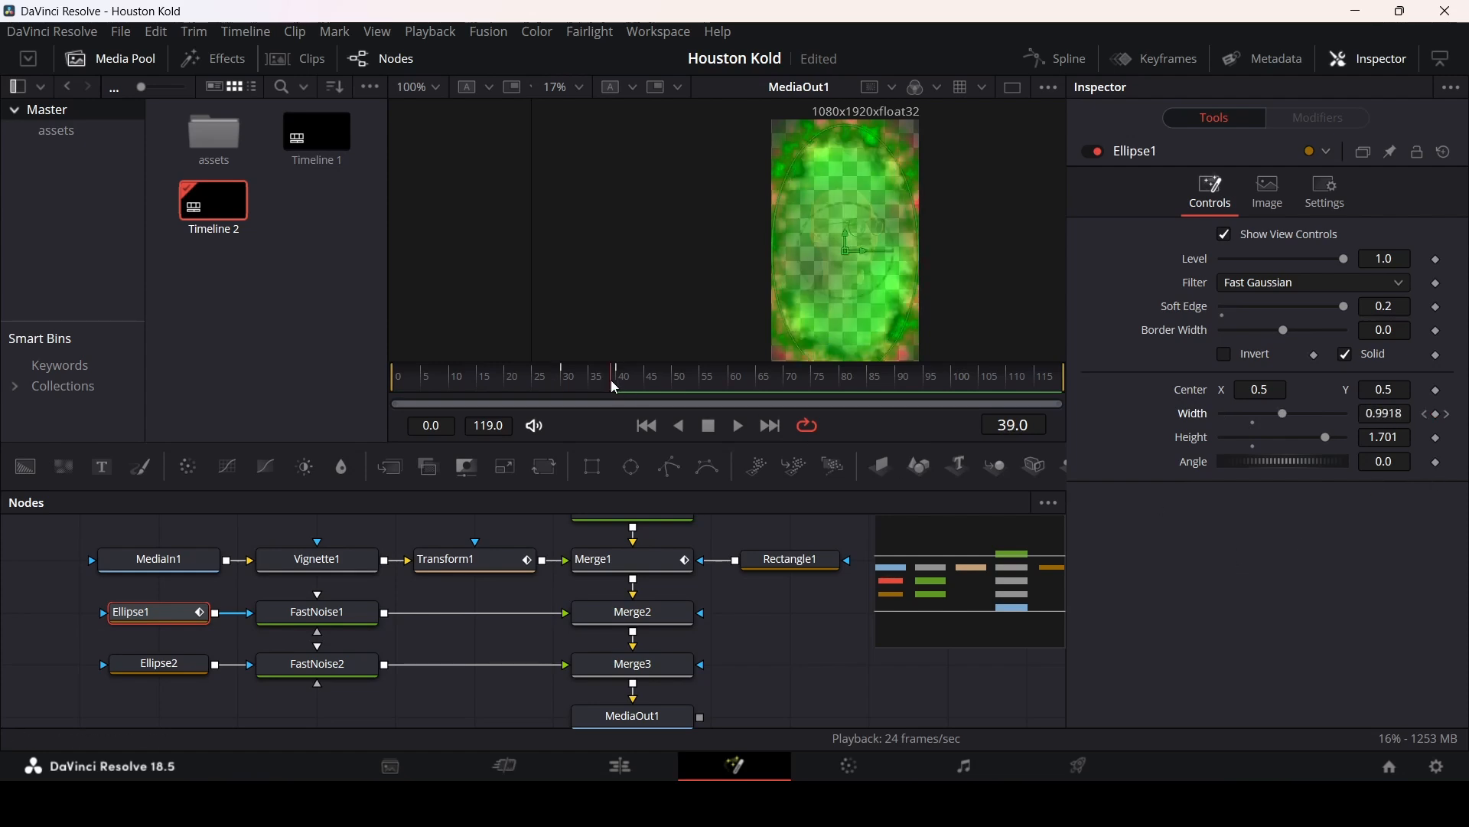
pyautogui.moveTo(545, 388); pyautogui.dragTo(624, 390)
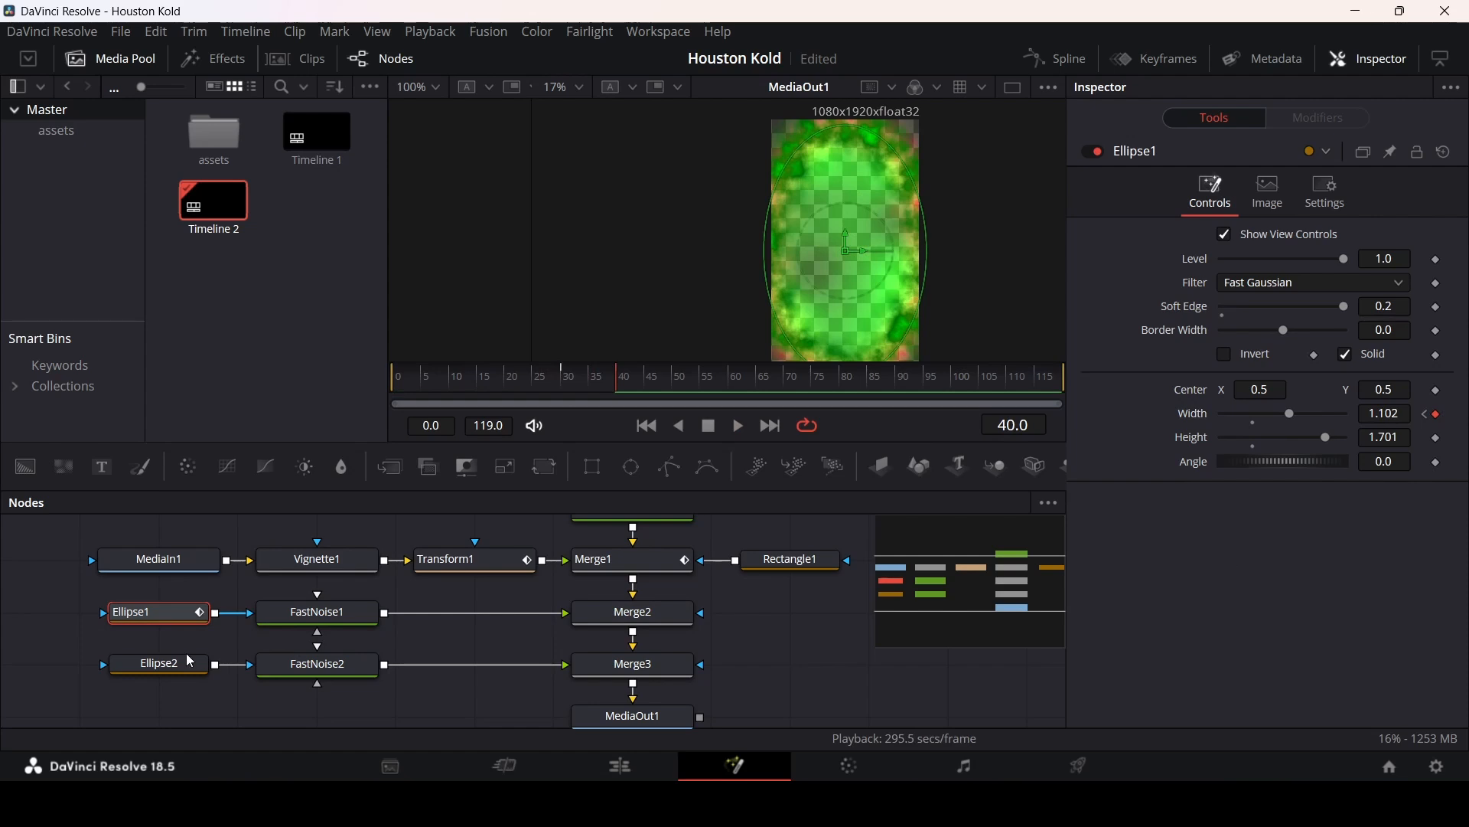
# Step: Keyframe Ellipse2's width at 1.102 on frame 40 and at 0 on frame 30, then preview playback
pyautogui.click(130, 668)
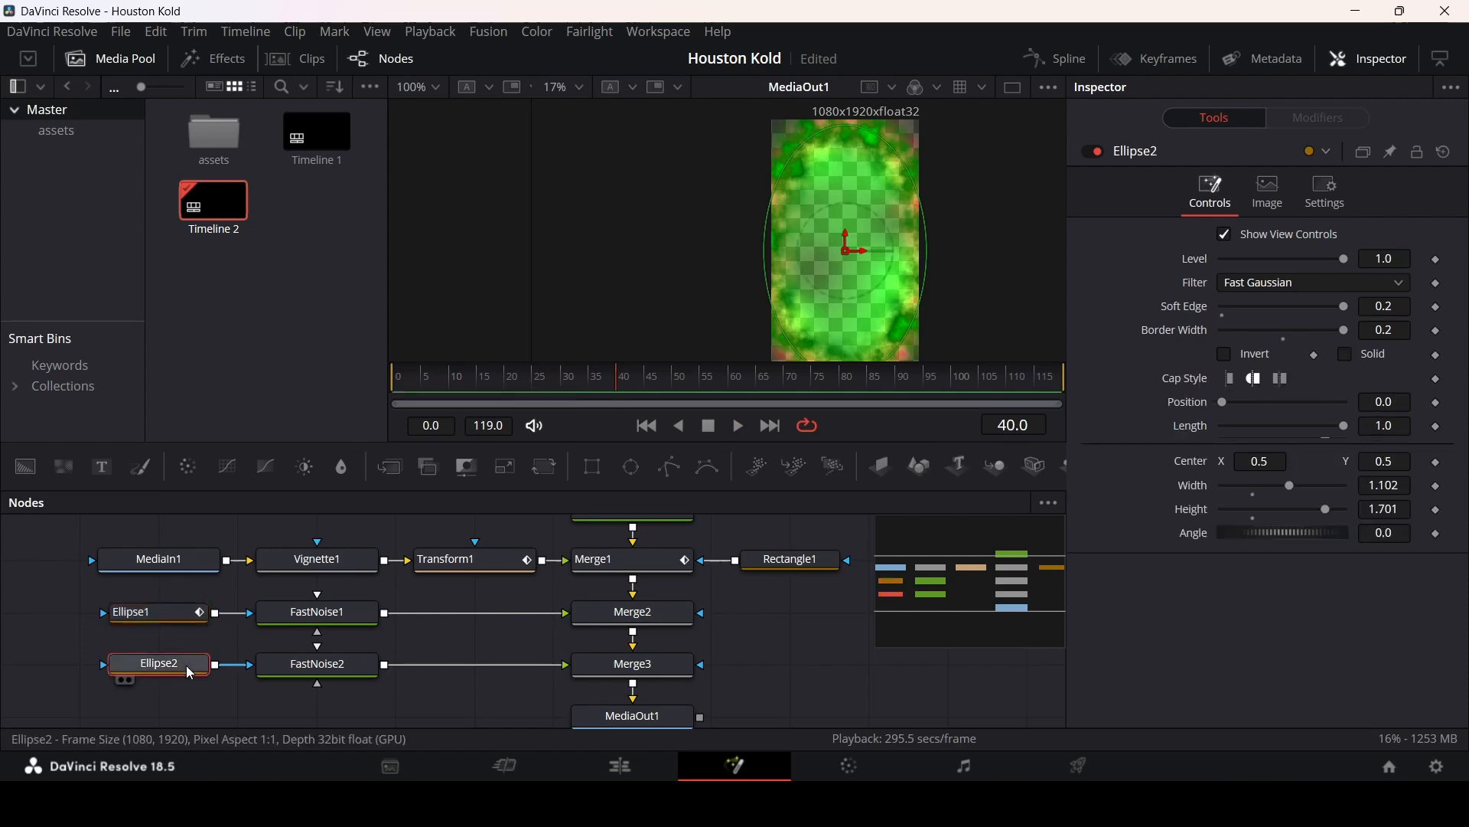
pyautogui.click(1438, 488)
pyautogui.moveTo(616, 382); pyautogui.dragTo(562, 386)
pyautogui.moveTo(1288, 485); pyautogui.dragTo(1151, 484)
pyautogui.press('space')
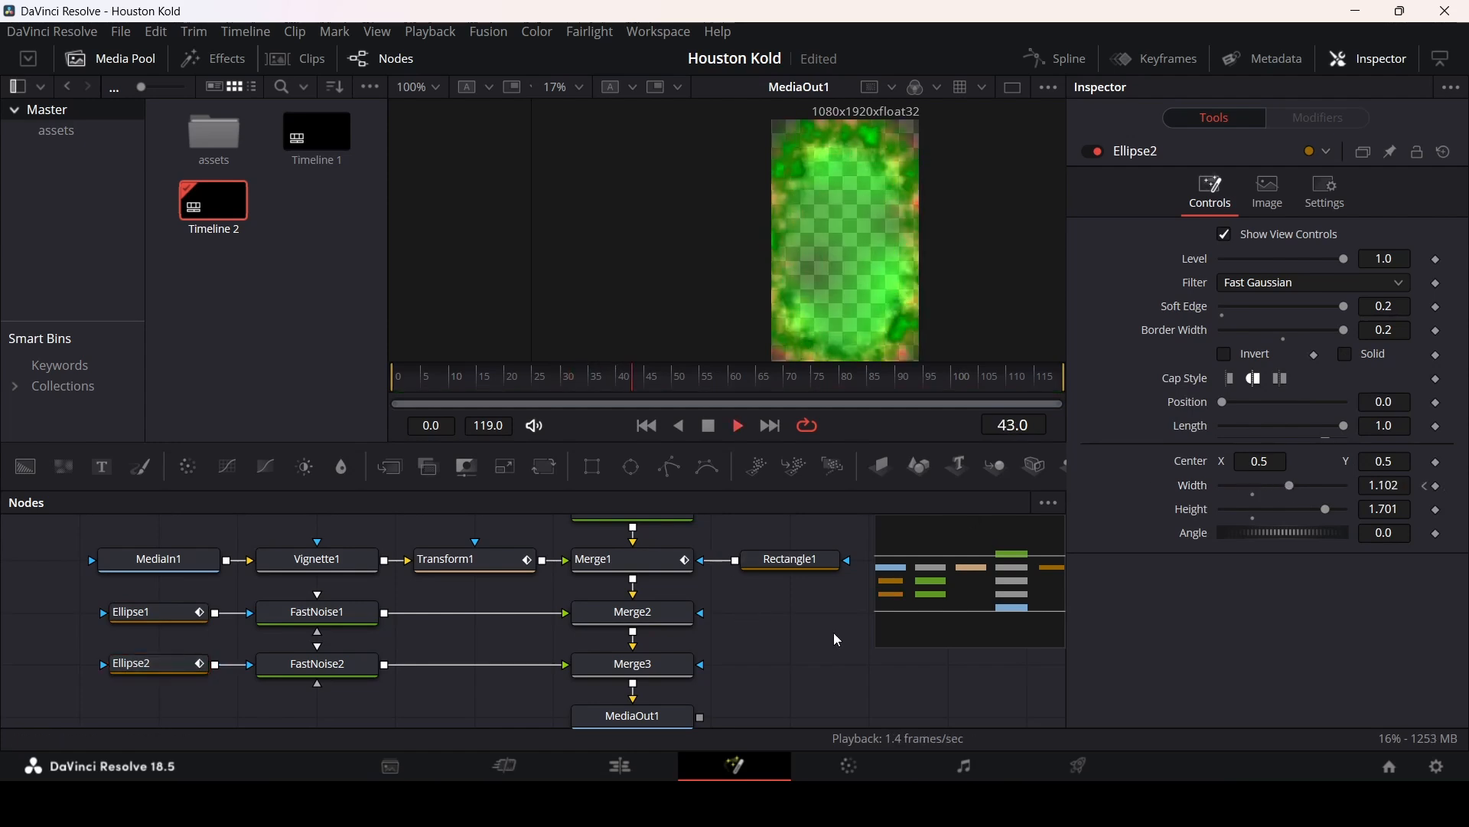
pyautogui.press('space')
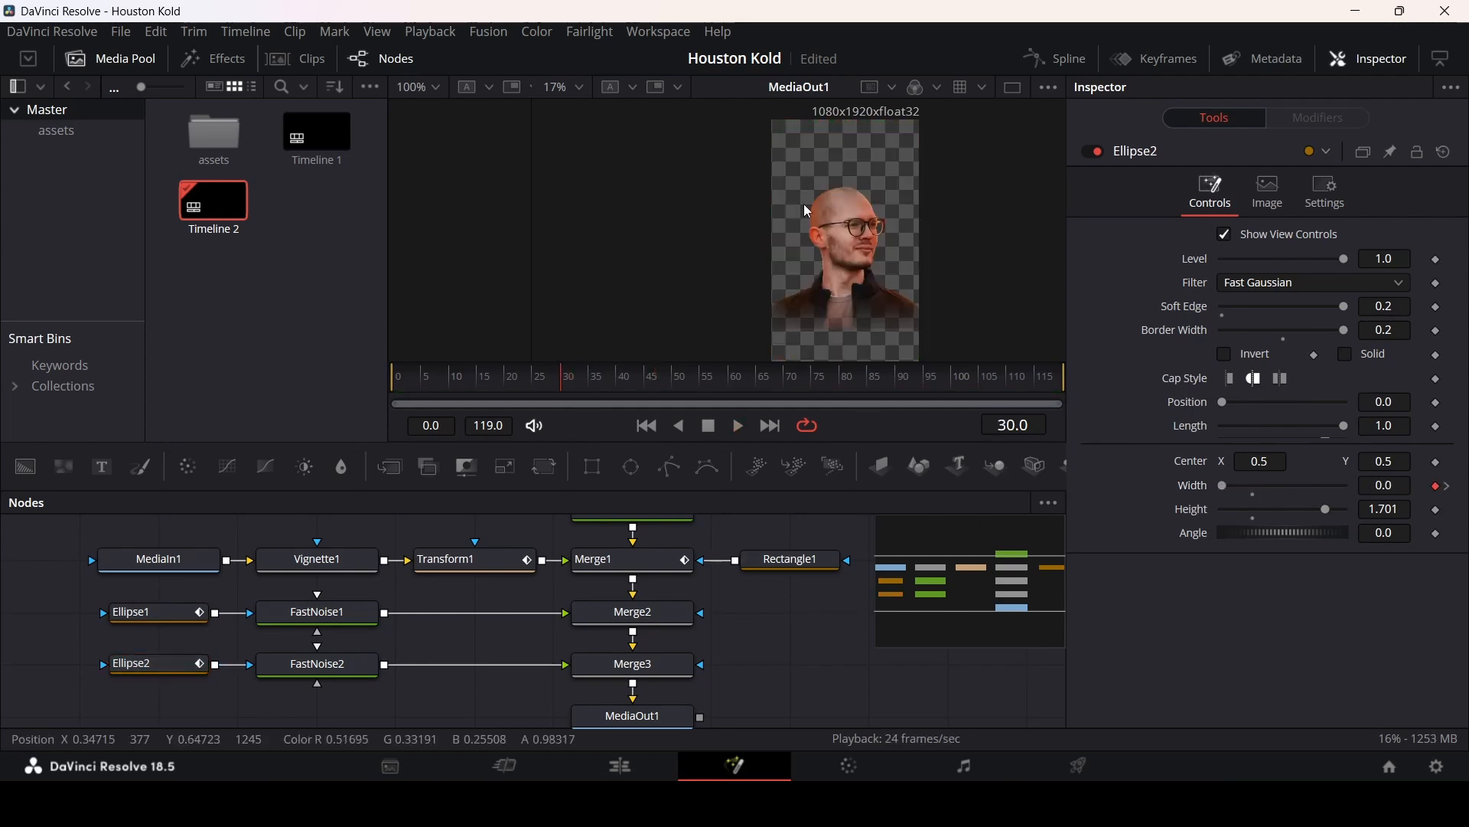
pyautogui.press('space')
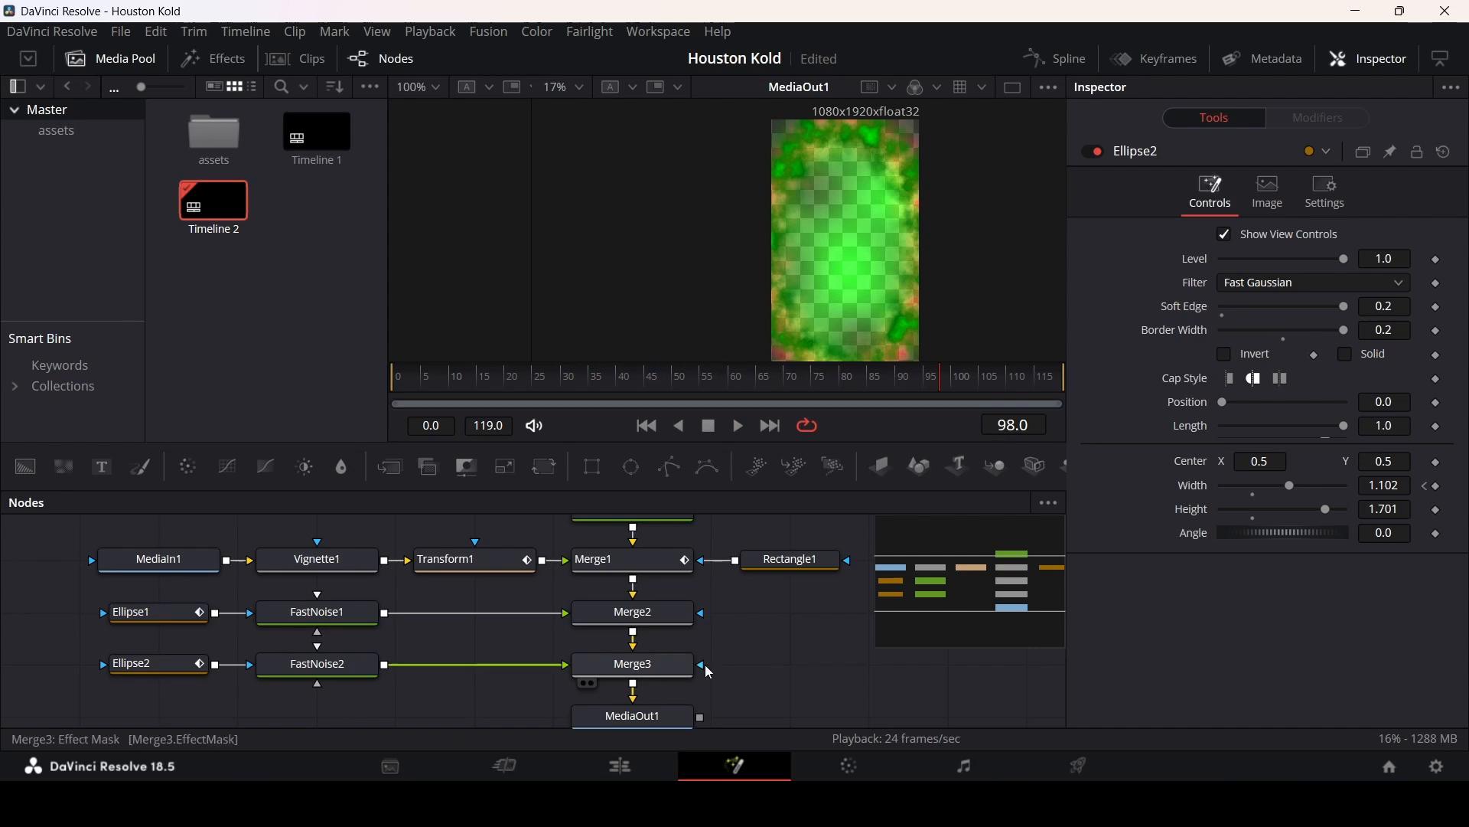
# Step: Rearrange the node tree and insert a new Merge node below Merge1
pyautogui.moveTo(798, 675); pyautogui.dragTo(270, 556)
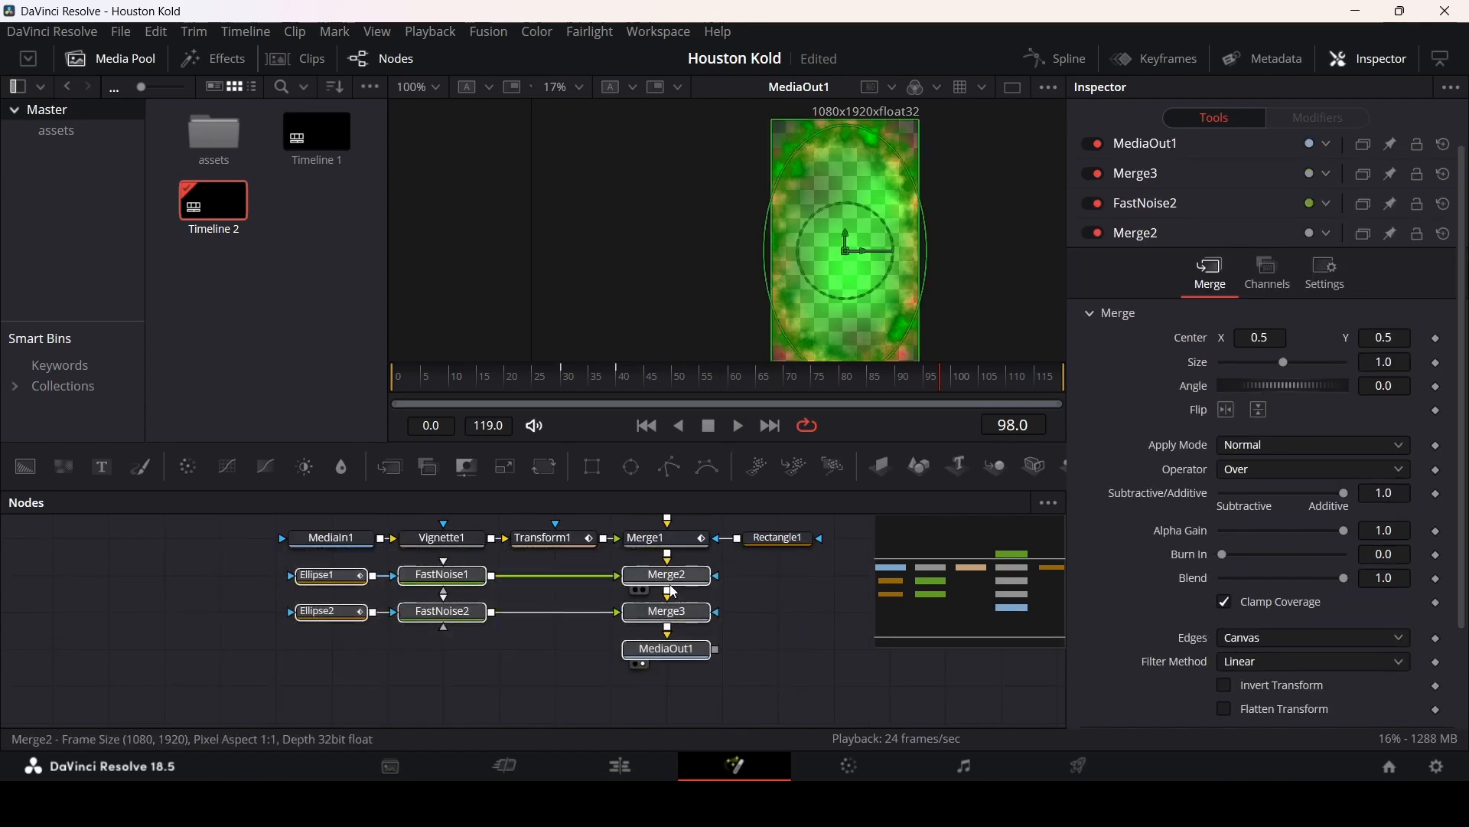
pyautogui.moveTo(670, 582); pyautogui.dragTo(669, 692)
pyautogui.click(728, 607)
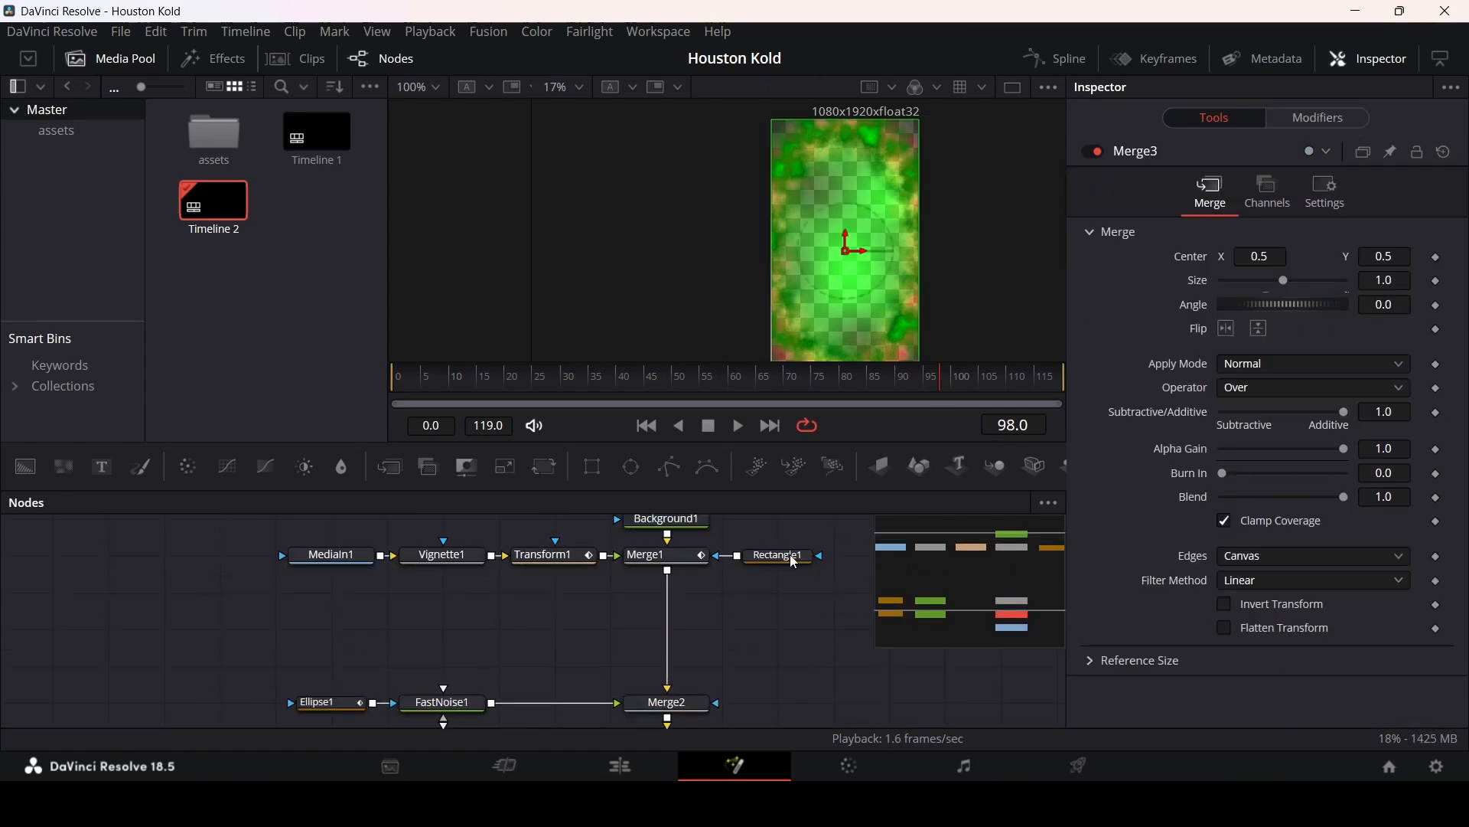
pyautogui.click(668, 560)
pyautogui.click(391, 468)
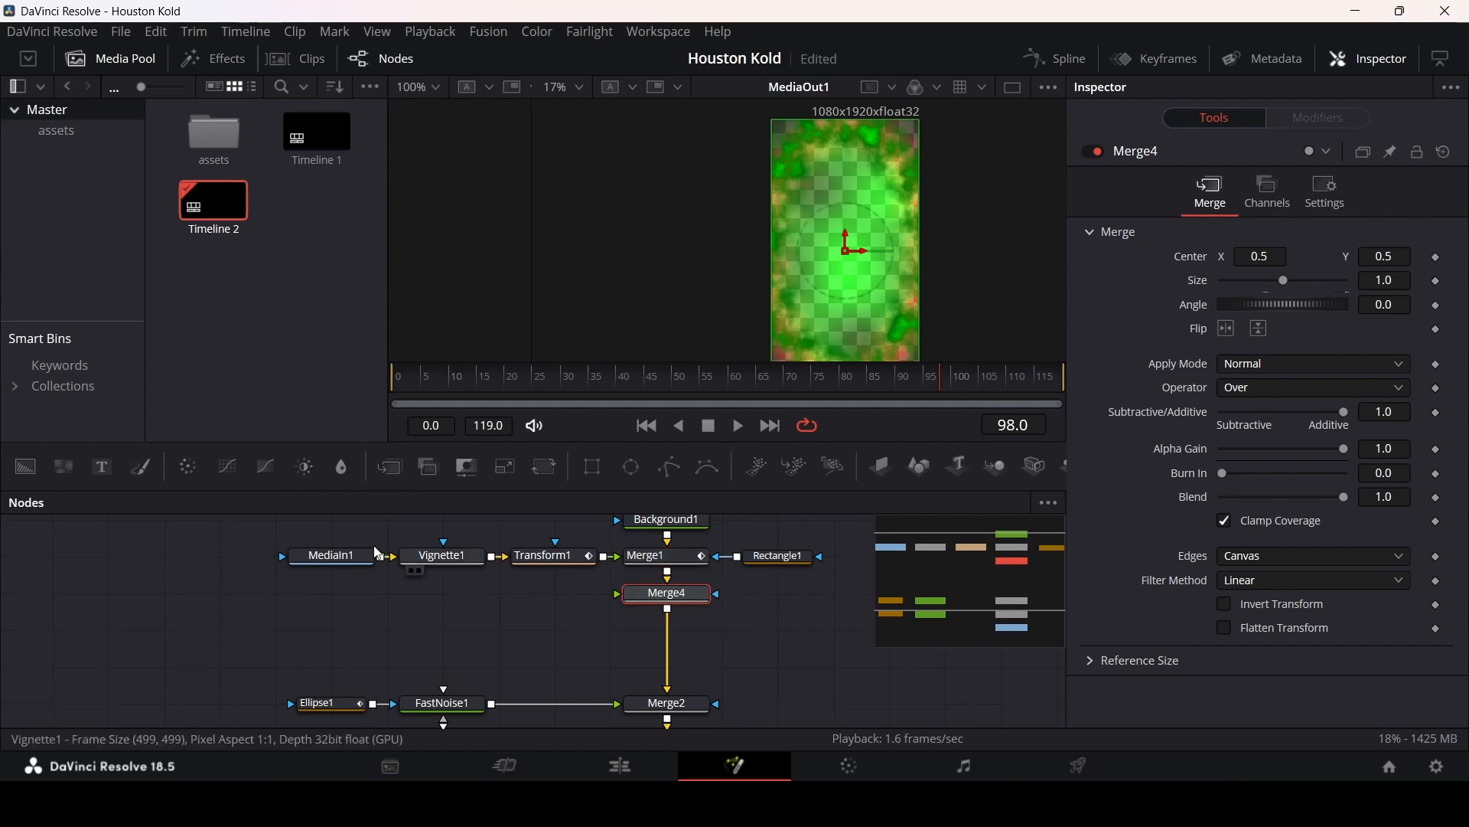
# Step: Bring the second assets image in as MediaIn2, add a Transform node and connect it into Merge4
pyautogui.doubleClick(228, 141)
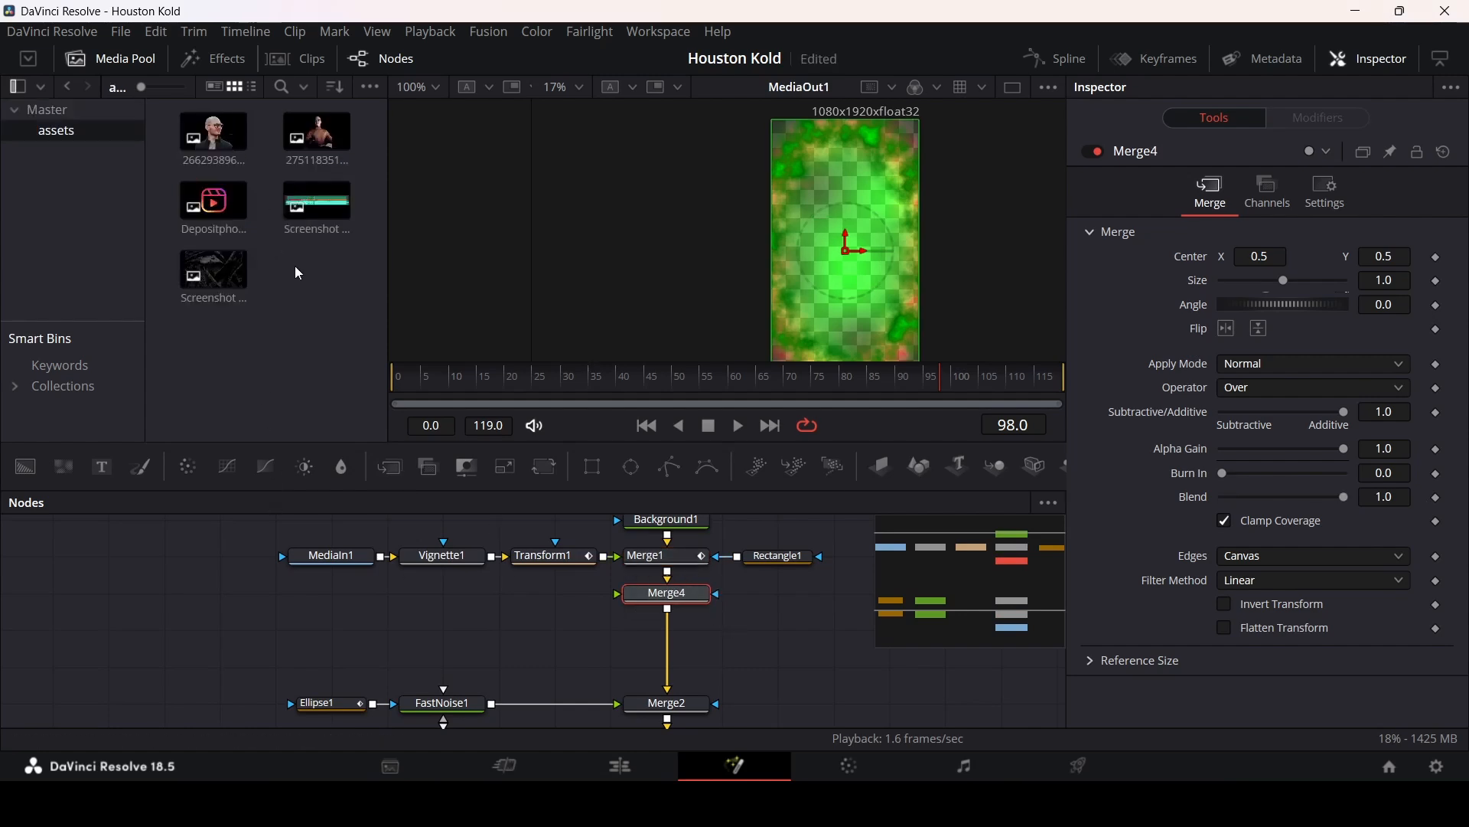
pyautogui.moveTo(317, 135); pyautogui.dragTo(335, 594)
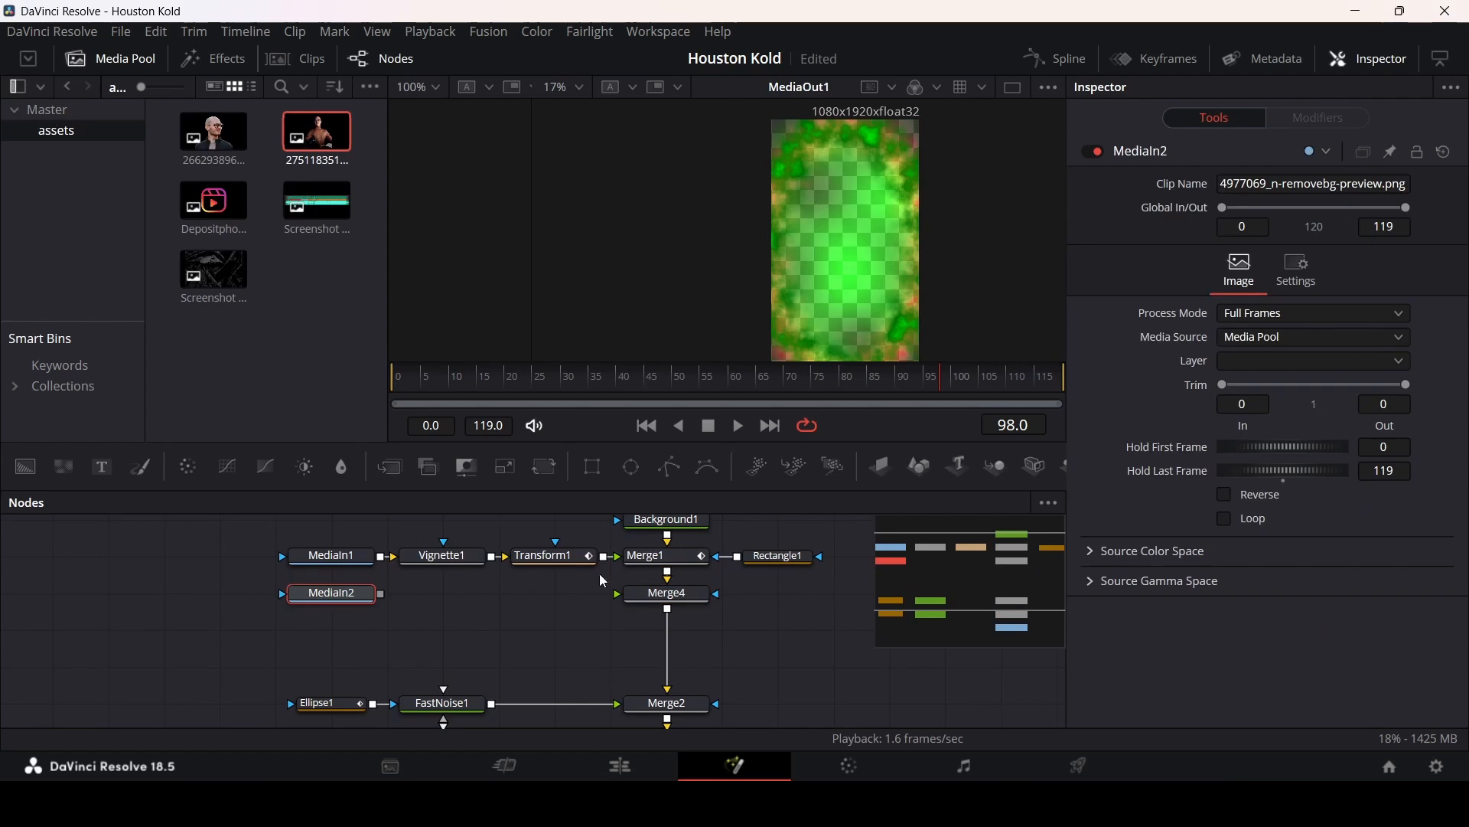
pyautogui.click(542, 466)
pyautogui.moveTo(492, 594); pyautogui.dragTo(672, 600)
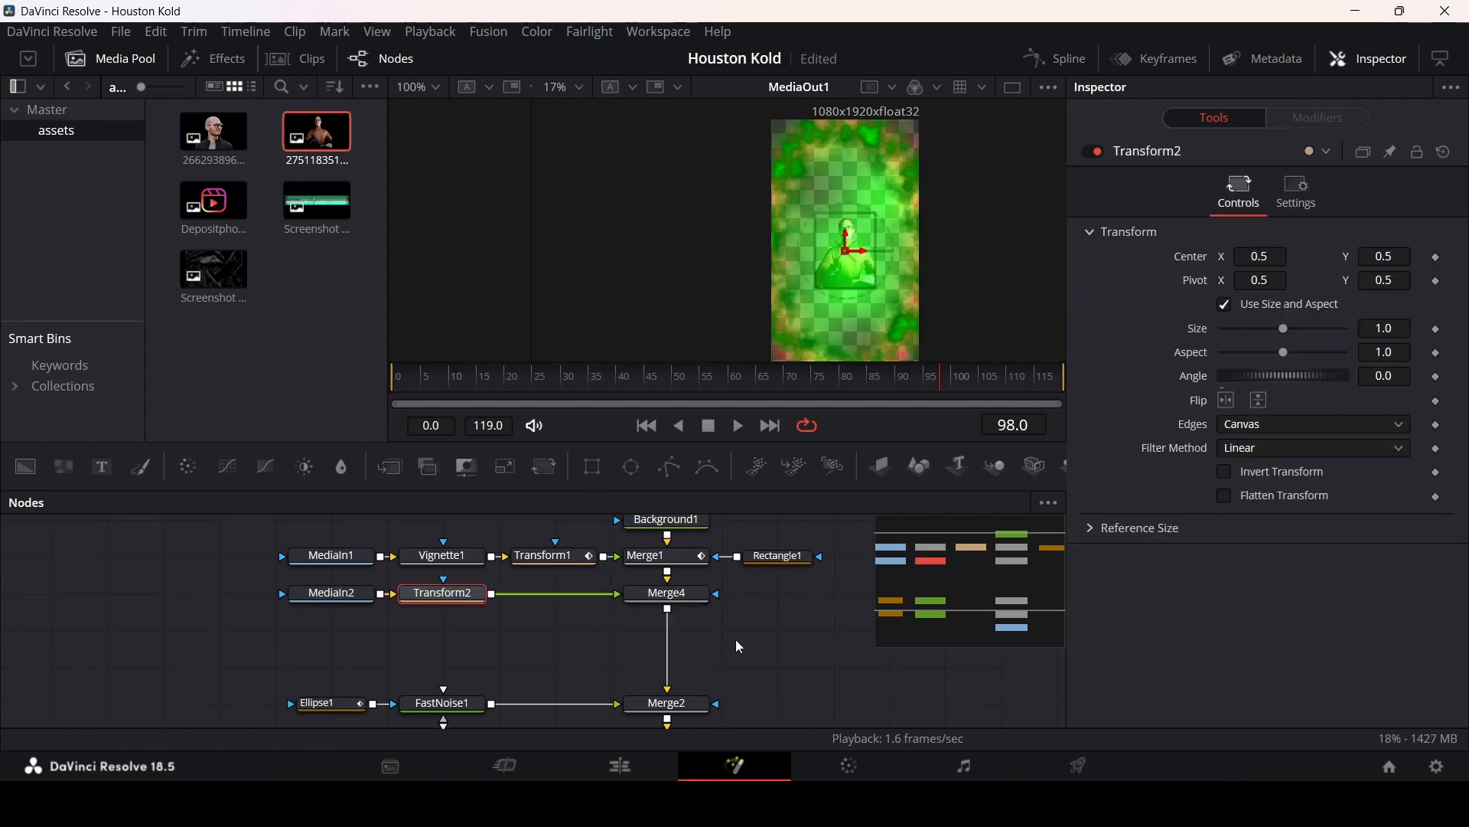
# Step: Scale Transform2 to 2.59 and move its center down to Y about 0.07
pyautogui.moveTo(1291, 337); pyautogui.dragTo(1315, 331)
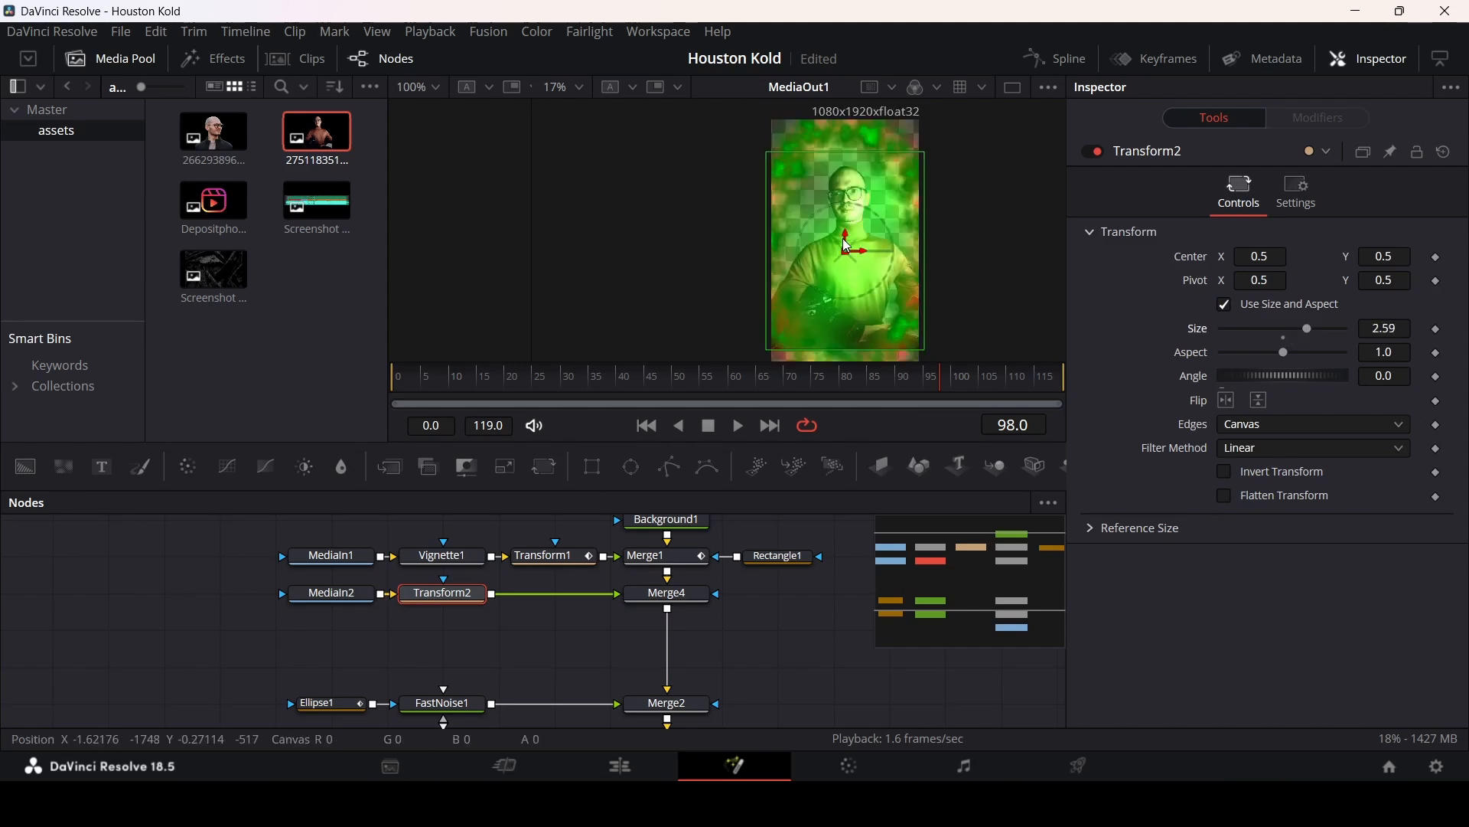
pyautogui.moveTo(847, 246)
pyautogui.mouseDown()
pyautogui.moveTo(851, 214)
pyautogui.moveTo(868, 240)
pyautogui.mouseUp()
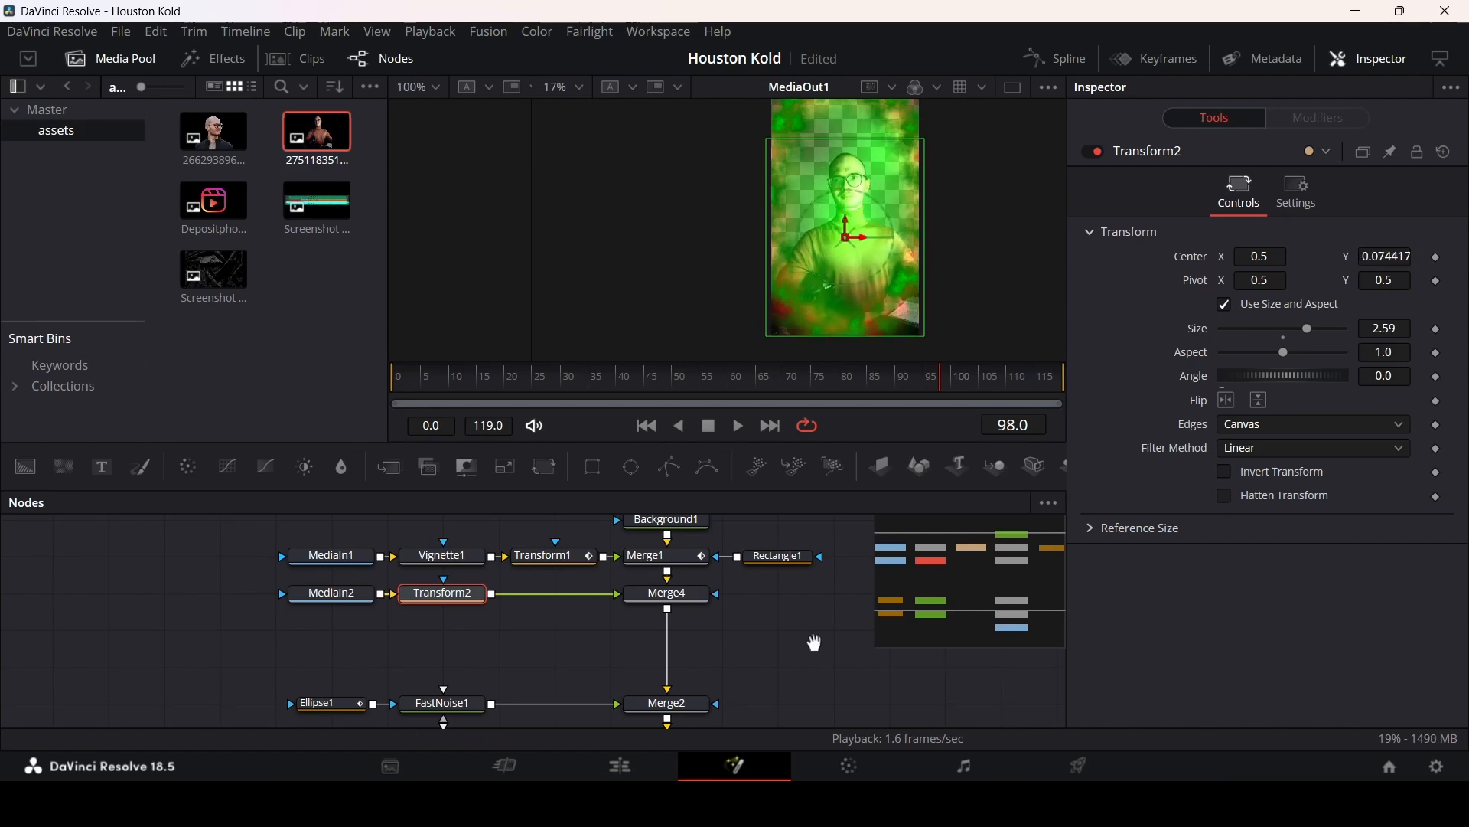
pyautogui.moveTo(814, 643); pyautogui.dragTo(720, 642)
pyautogui.moveTo(551, 387); pyautogui.dragTo(624, 379)
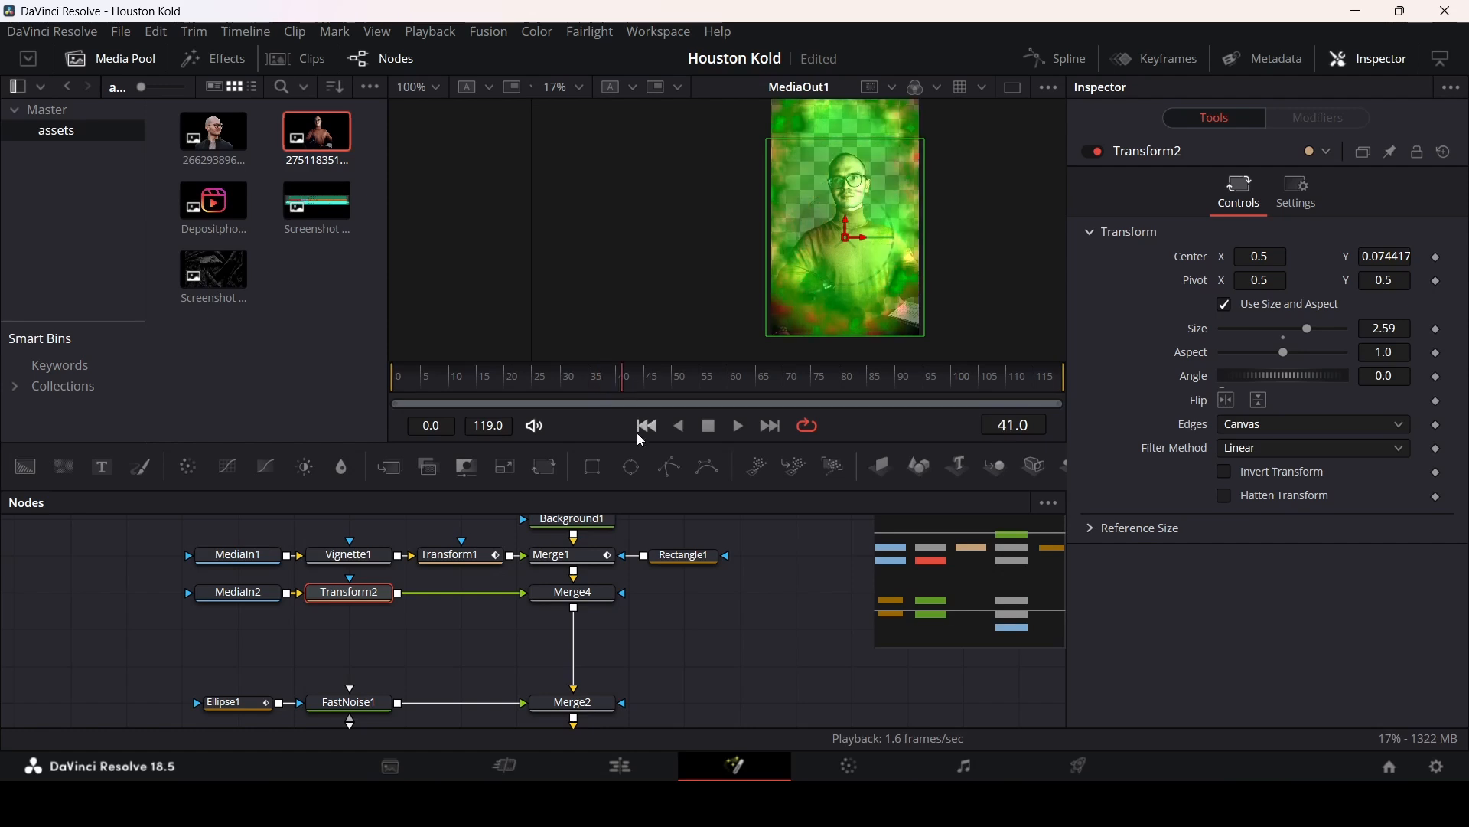
# Step: Add an Ellipse mask to Merge4 and set its width and height to 2.0
pyautogui.moveTo(630, 466); pyautogui.dragTo(593, 606)
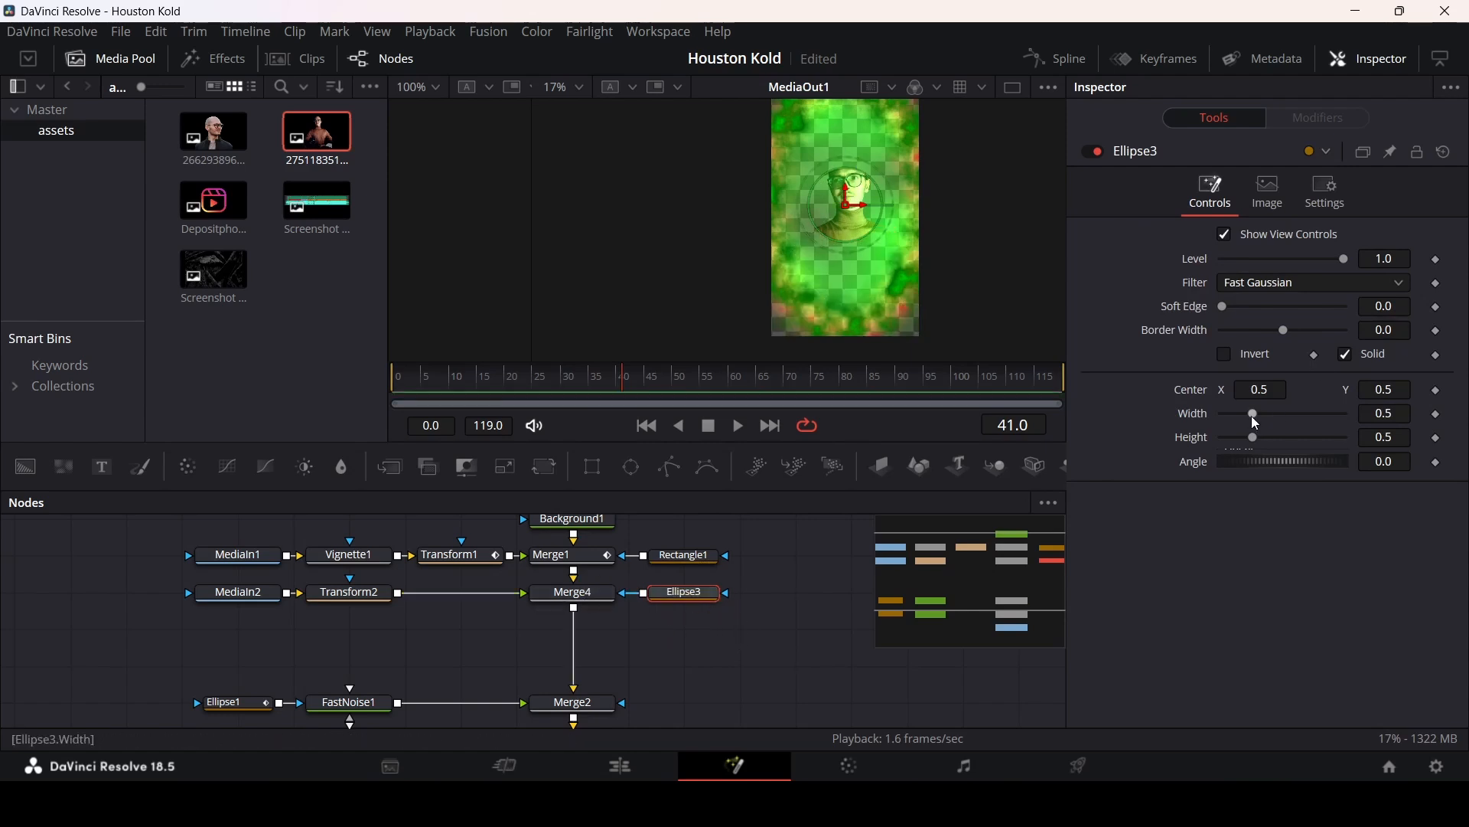
pyautogui.moveTo(1255, 414); pyautogui.dragTo(1364, 421)
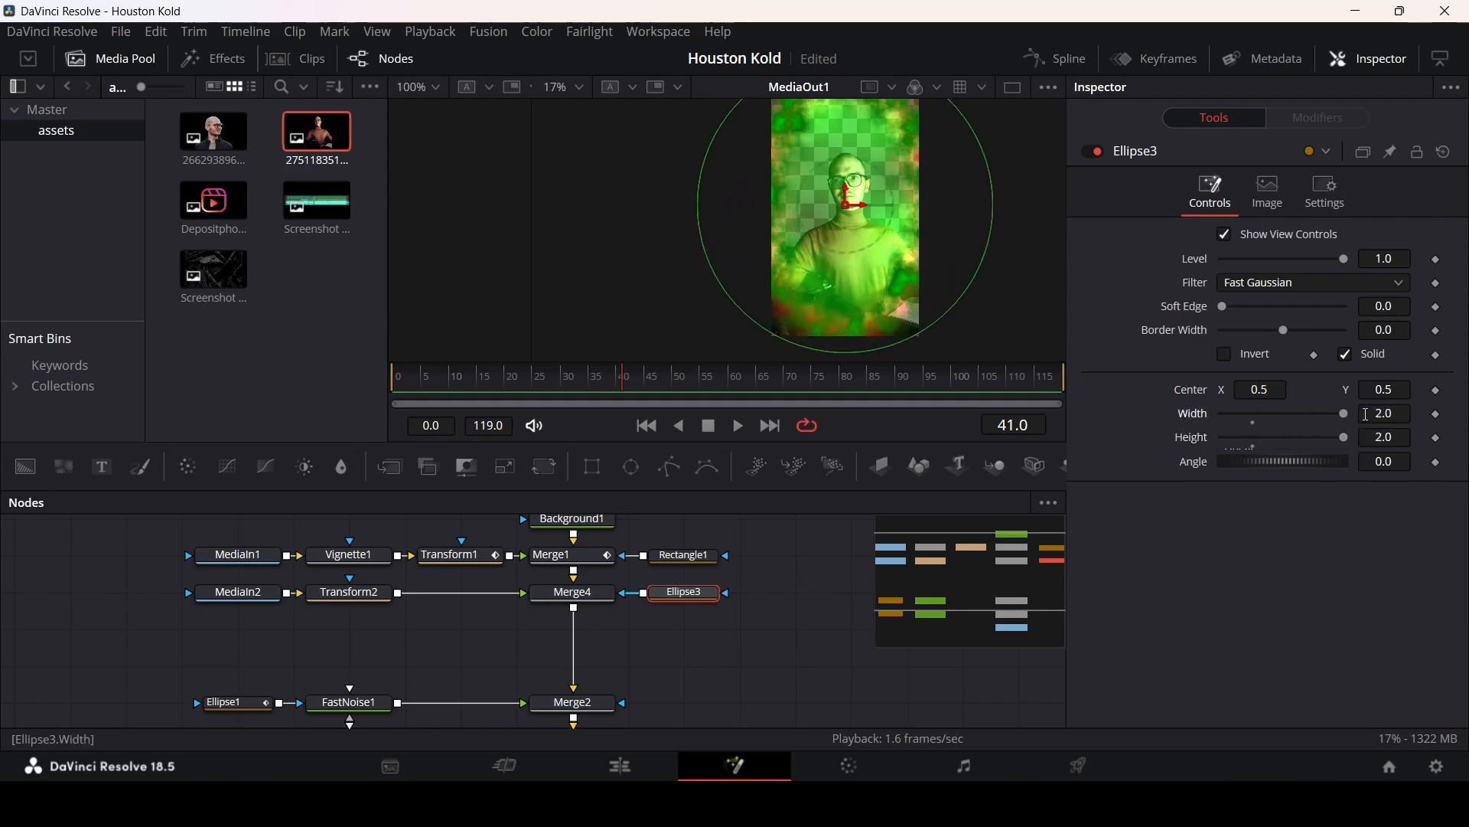
pyautogui.click(628, 379)
pyautogui.click(619, 387)
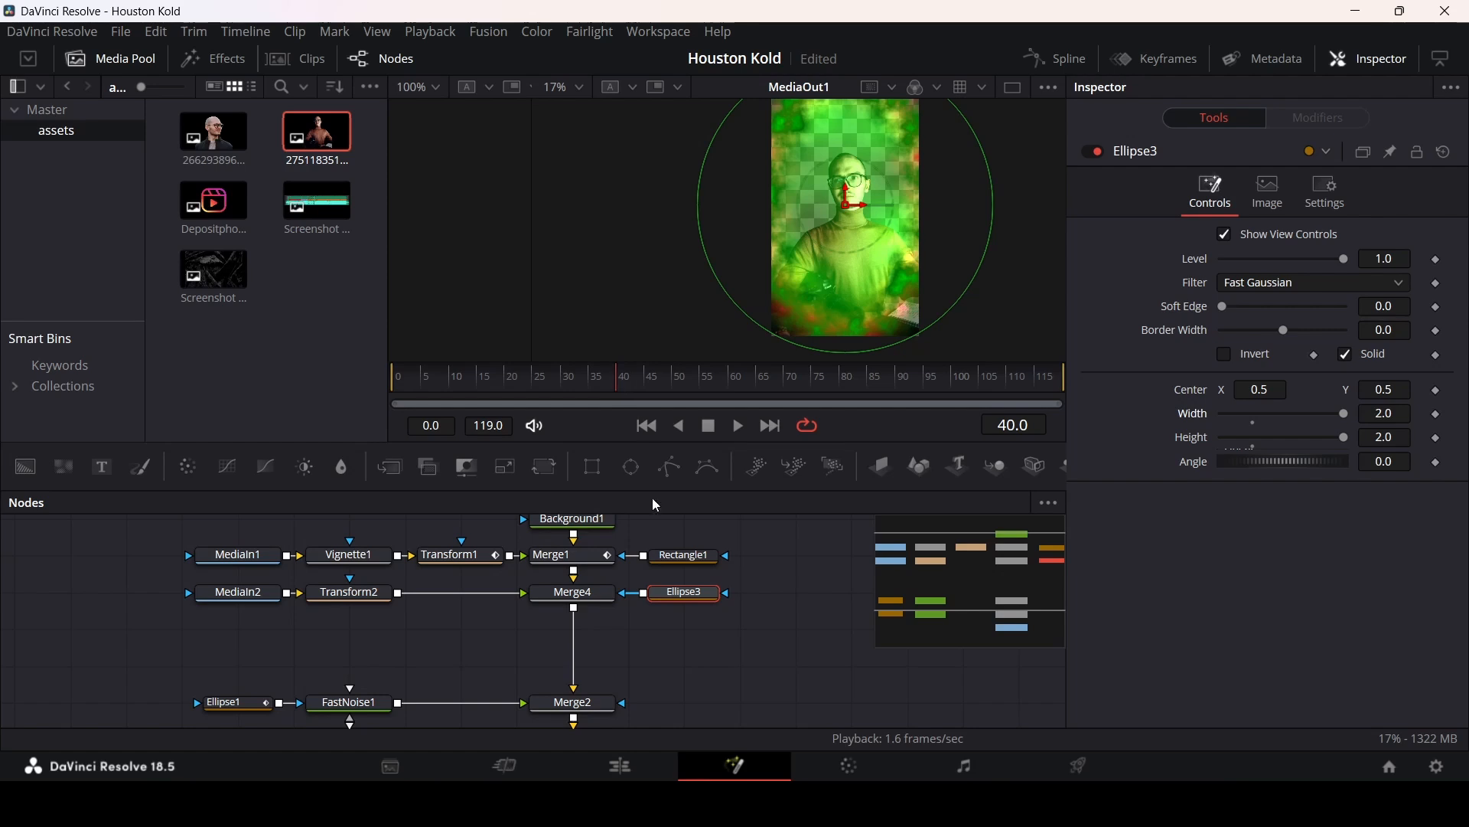
# Step: Keyframe Ellipse3's width and height at 2.0 on frame 40, set both to 0 at frame 30, and play back the reveal
pyautogui.click(1438, 439)
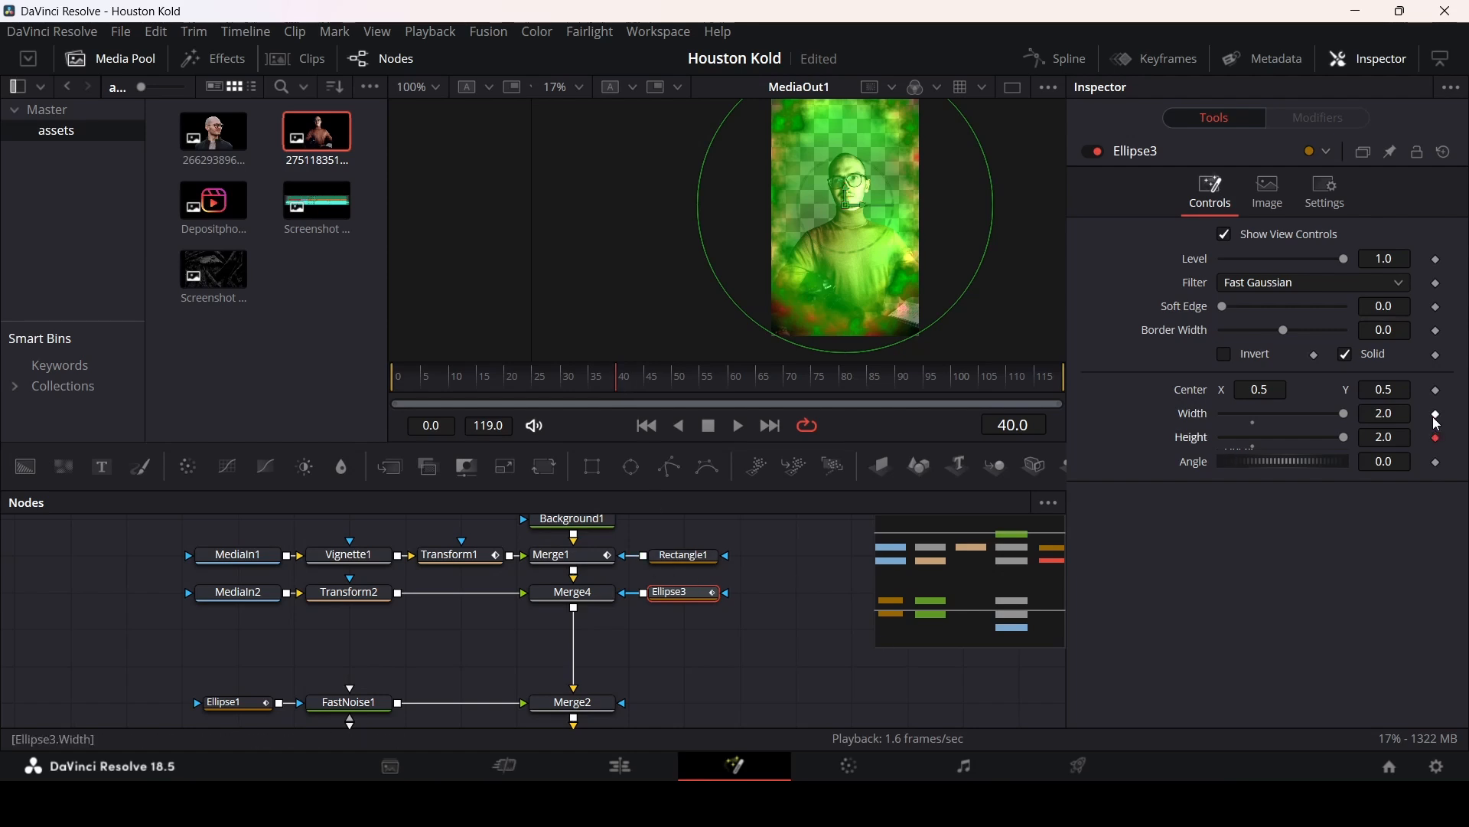
pyautogui.click(1437, 415)
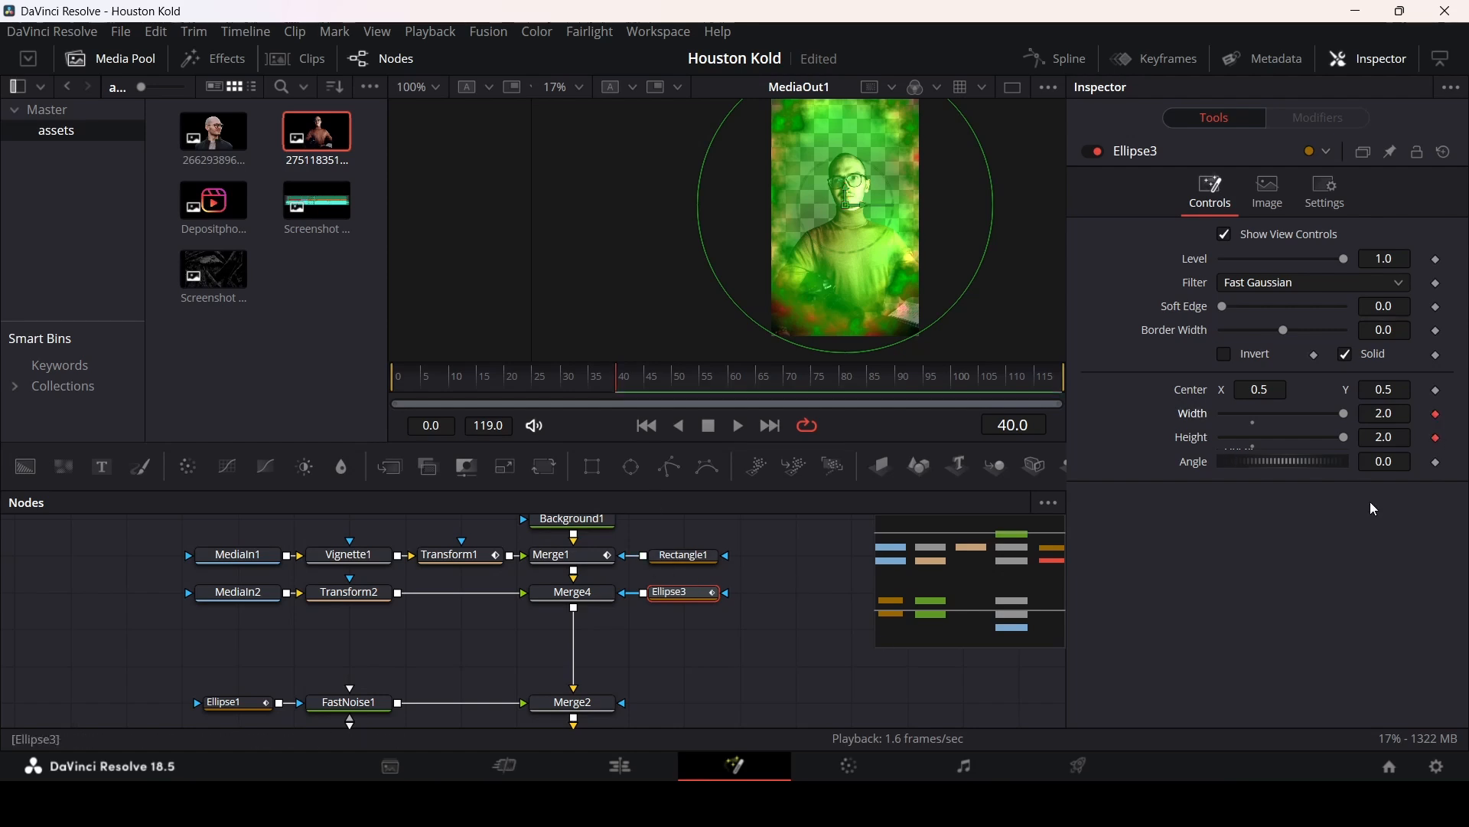
pyautogui.click(568, 389)
pyautogui.moveTo(1349, 413); pyautogui.dragTo(1217, 418)
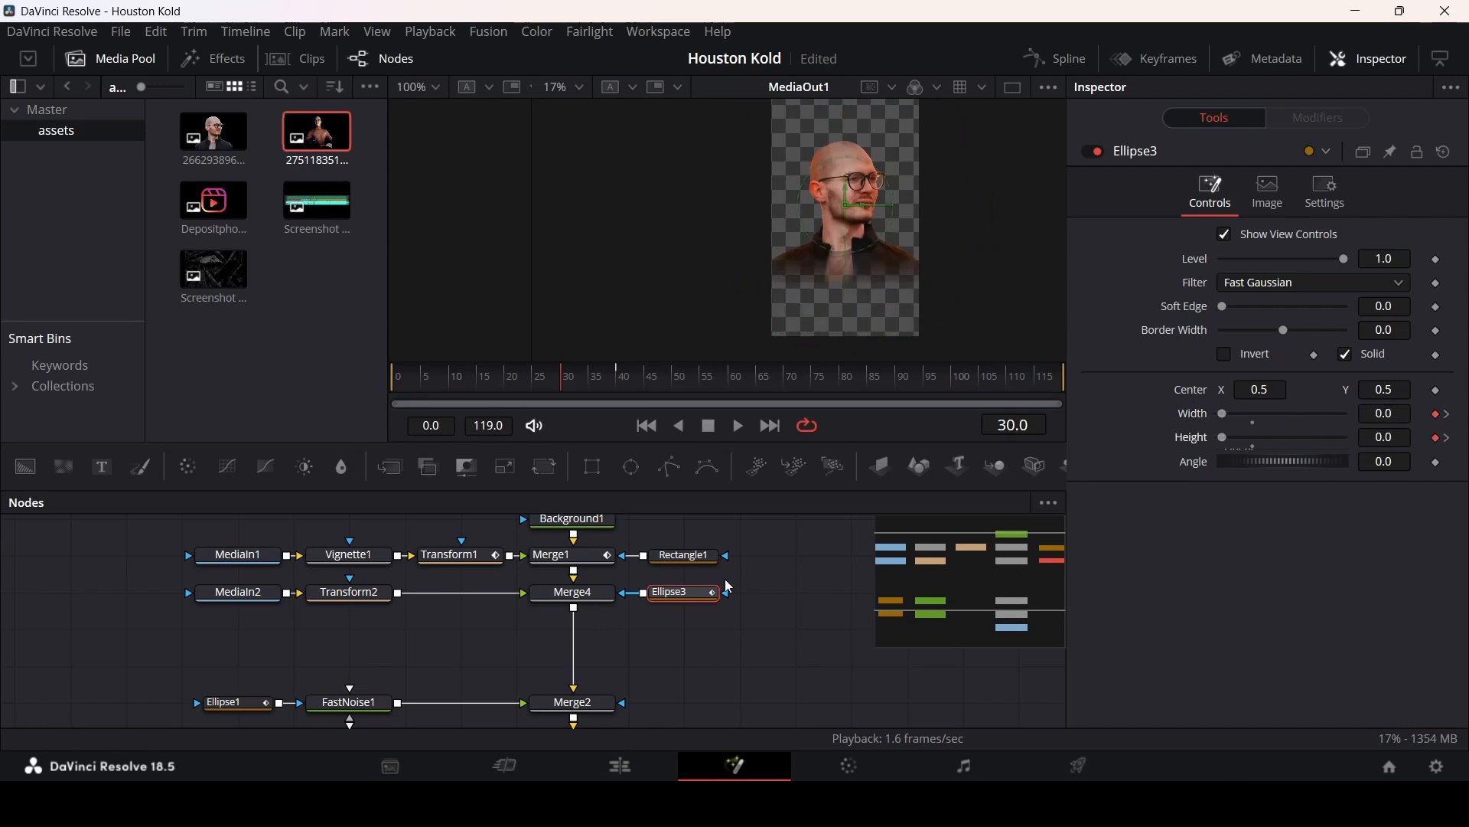
pyautogui.click(769, 602)
pyautogui.press('space')
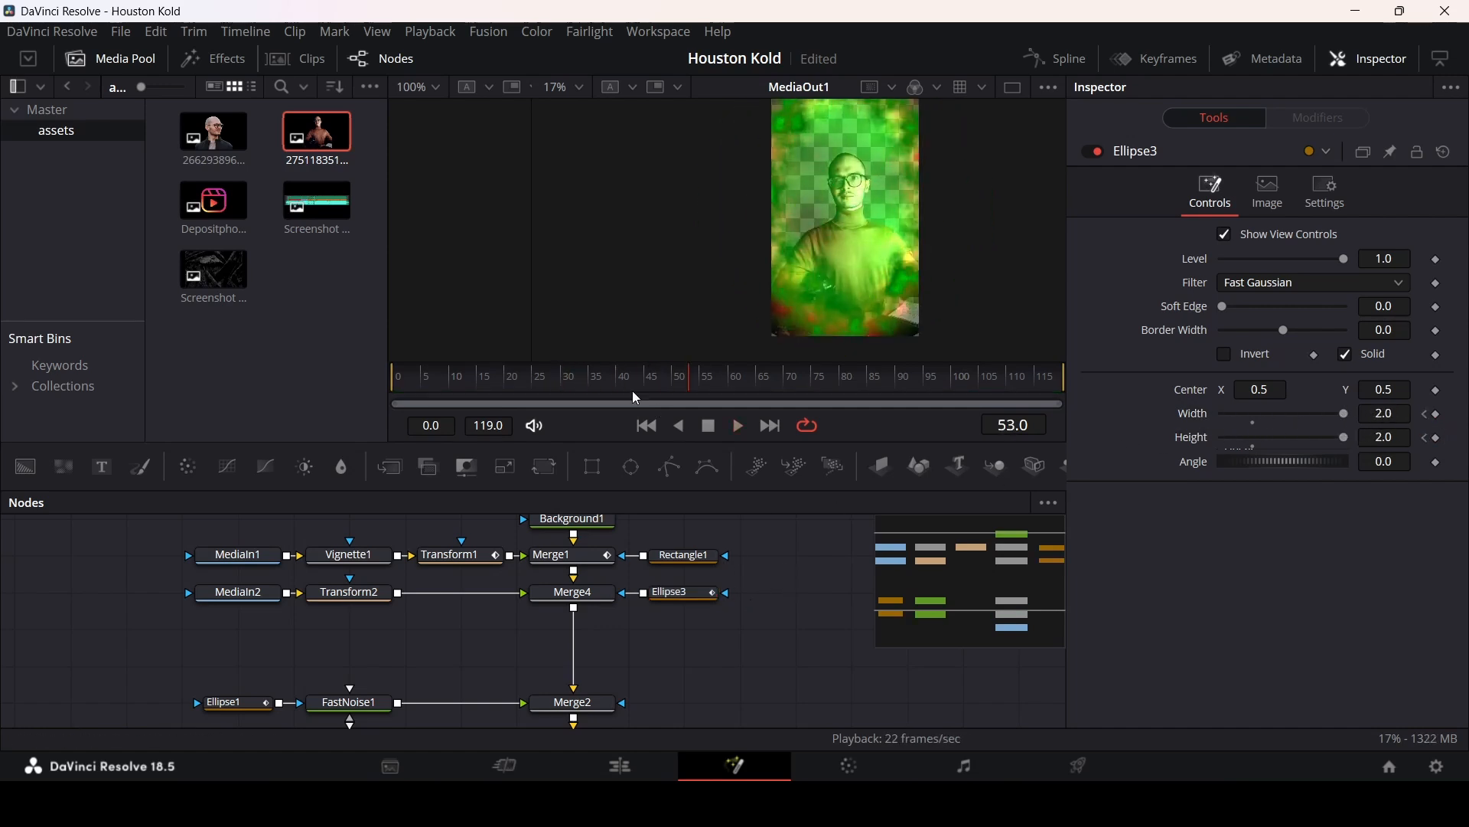
pyautogui.click(500, 379)
pyautogui.press('space')
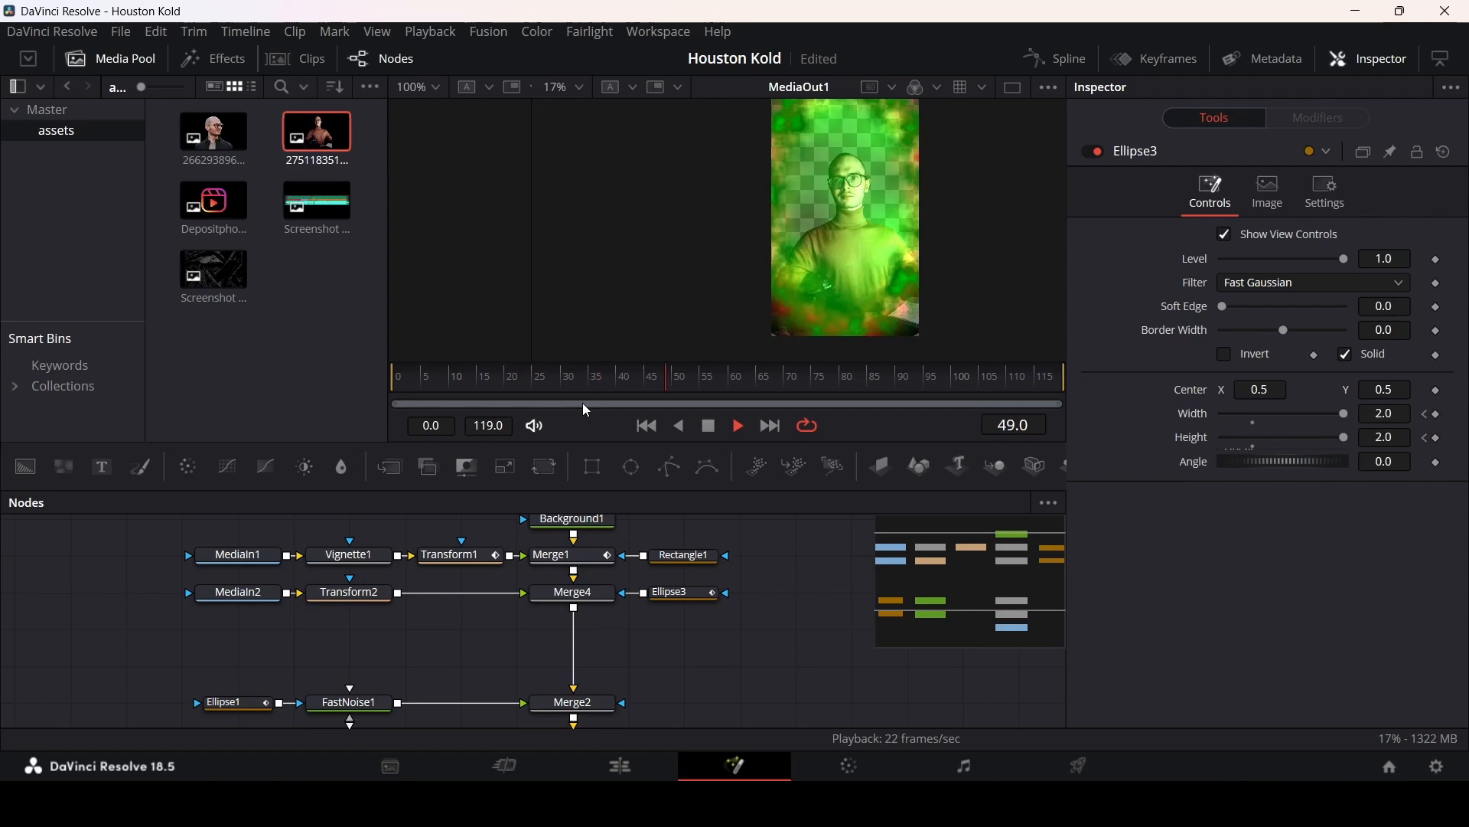
pyautogui.press('space')
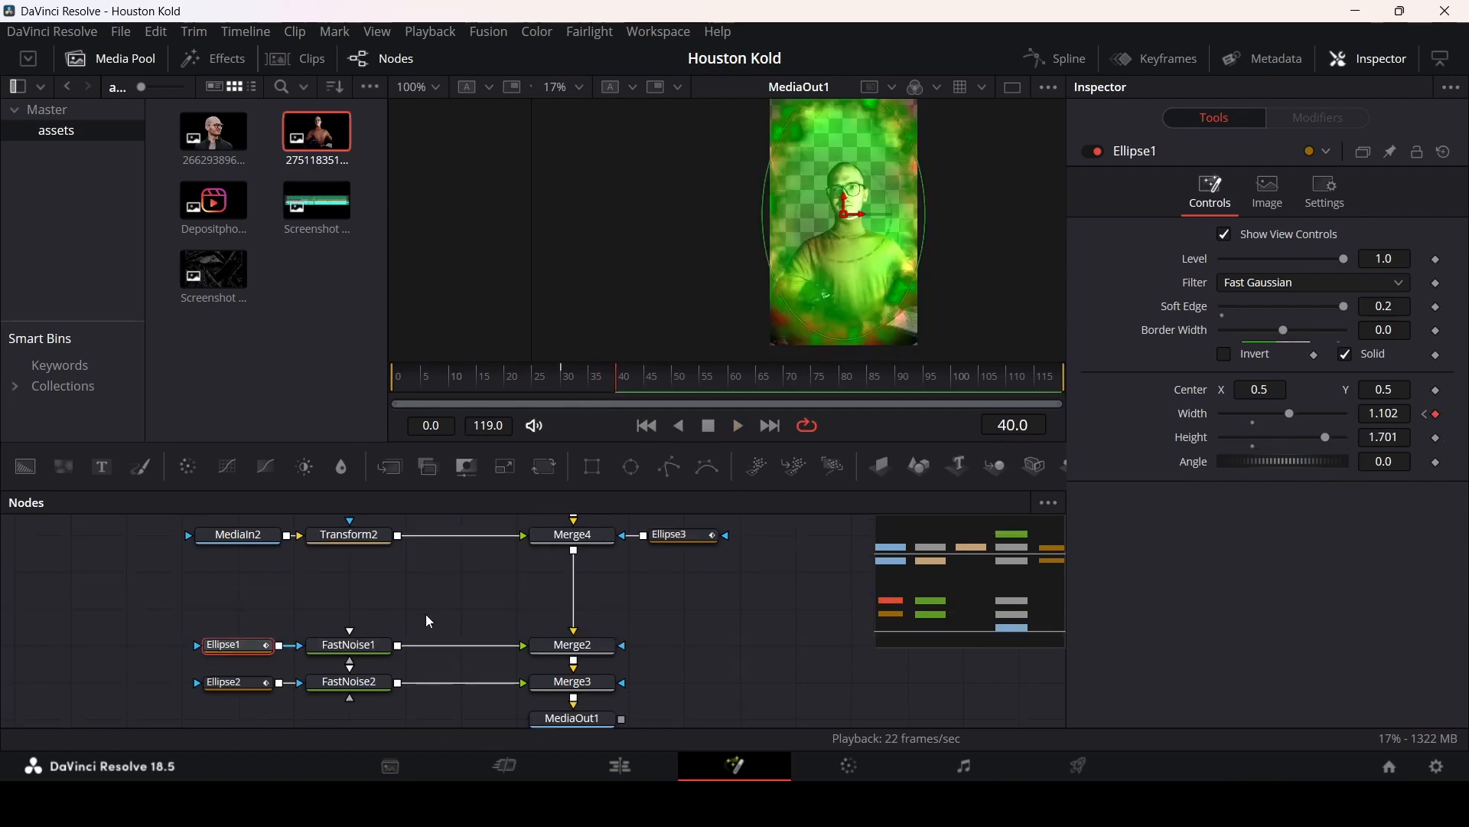
# Step: At frame 40, set Ellipse1's width to about 1.5 and height to 2.0, then play back the result
pyautogui.moveTo(589, 389); pyautogui.dragTo(616, 390)
pyautogui.moveTo(1289, 414); pyautogui.dragTo(1370, 439)
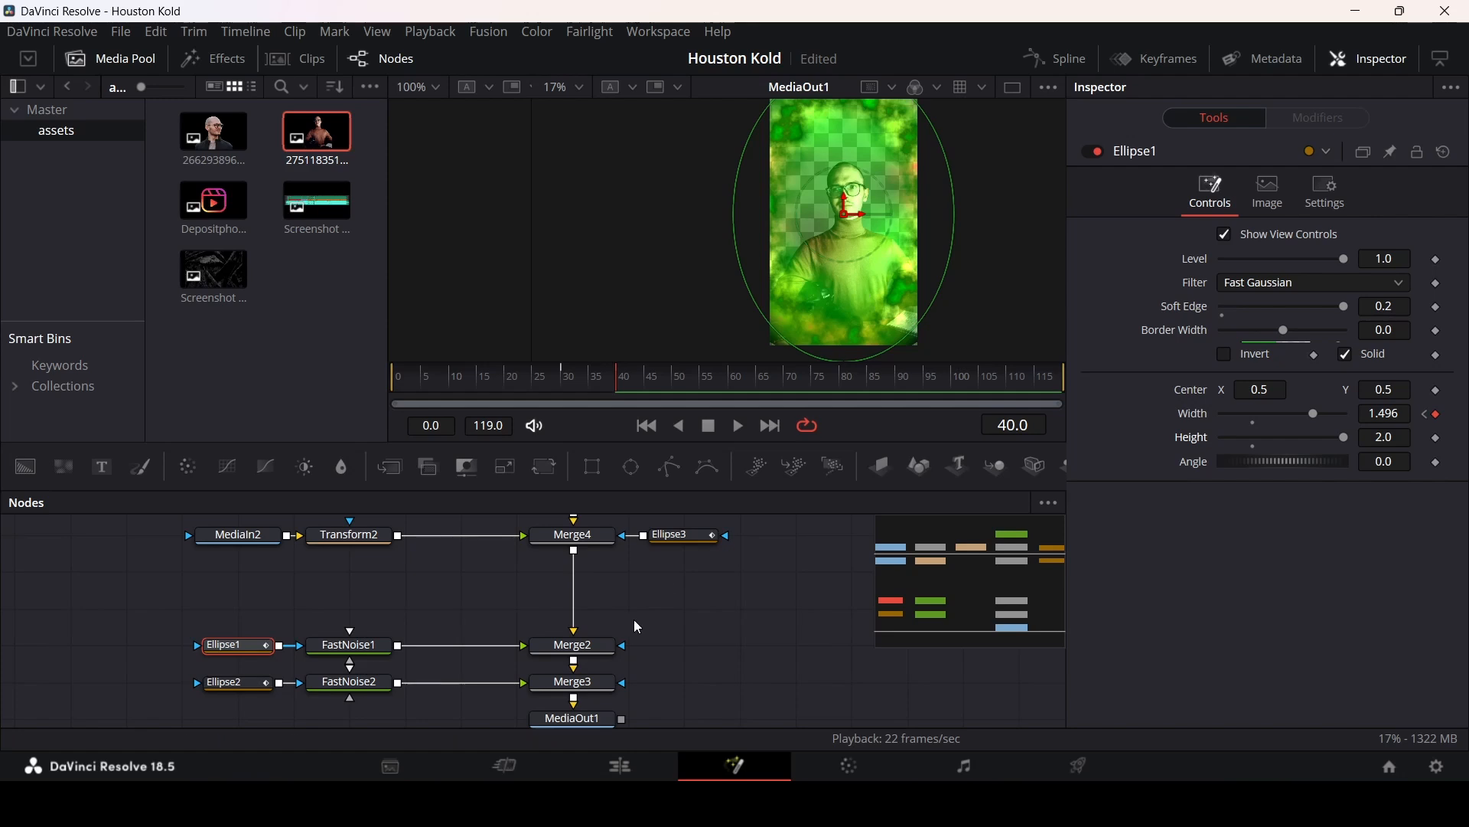
pyautogui.click(534, 380)
pyautogui.click(729, 618)
pyautogui.press('space')
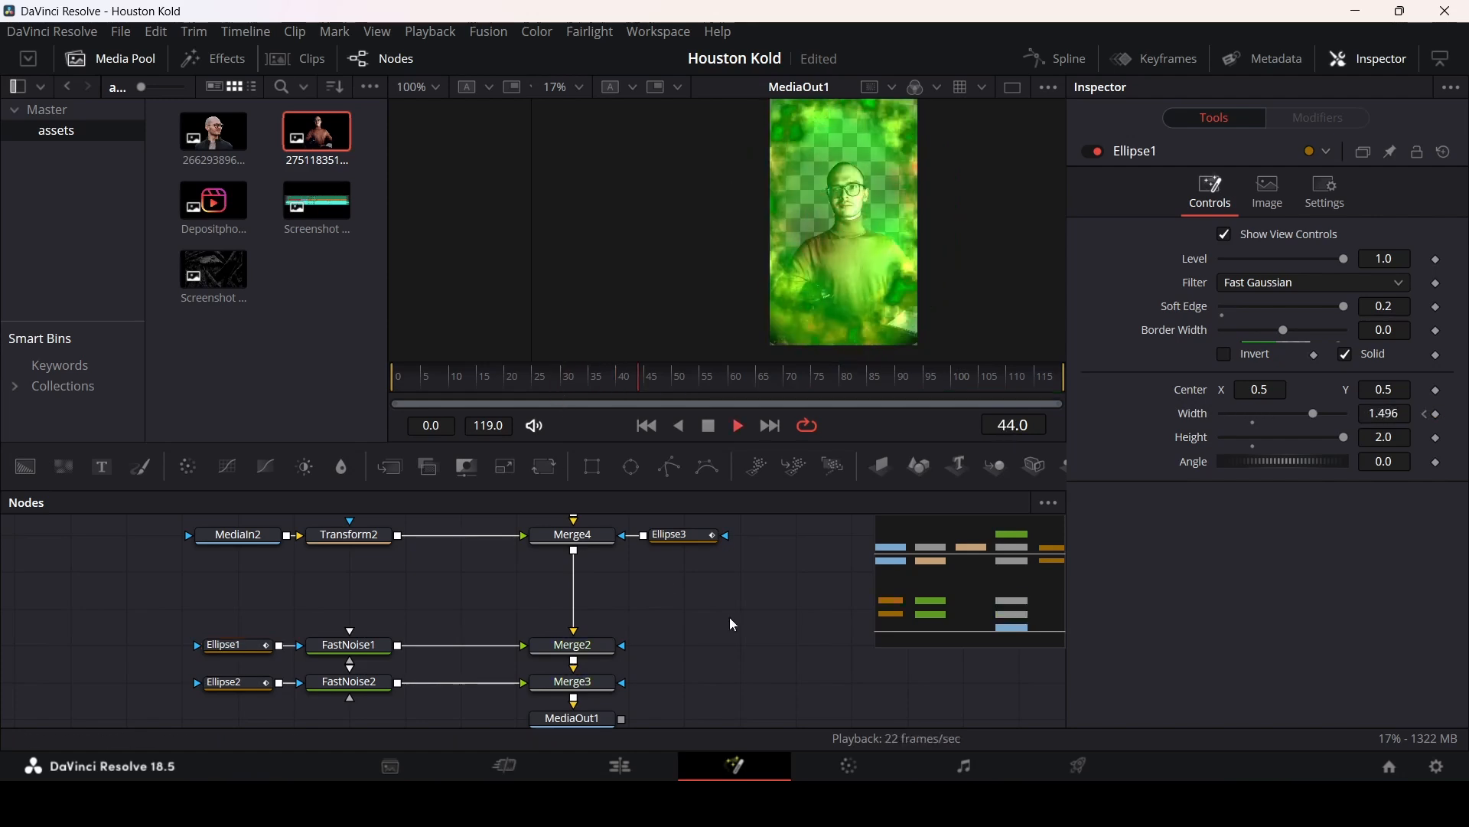
# Step: Select Ellipse2 and, at frame 100, set its width to 2.0, then start playback
pyautogui.click(254, 683)
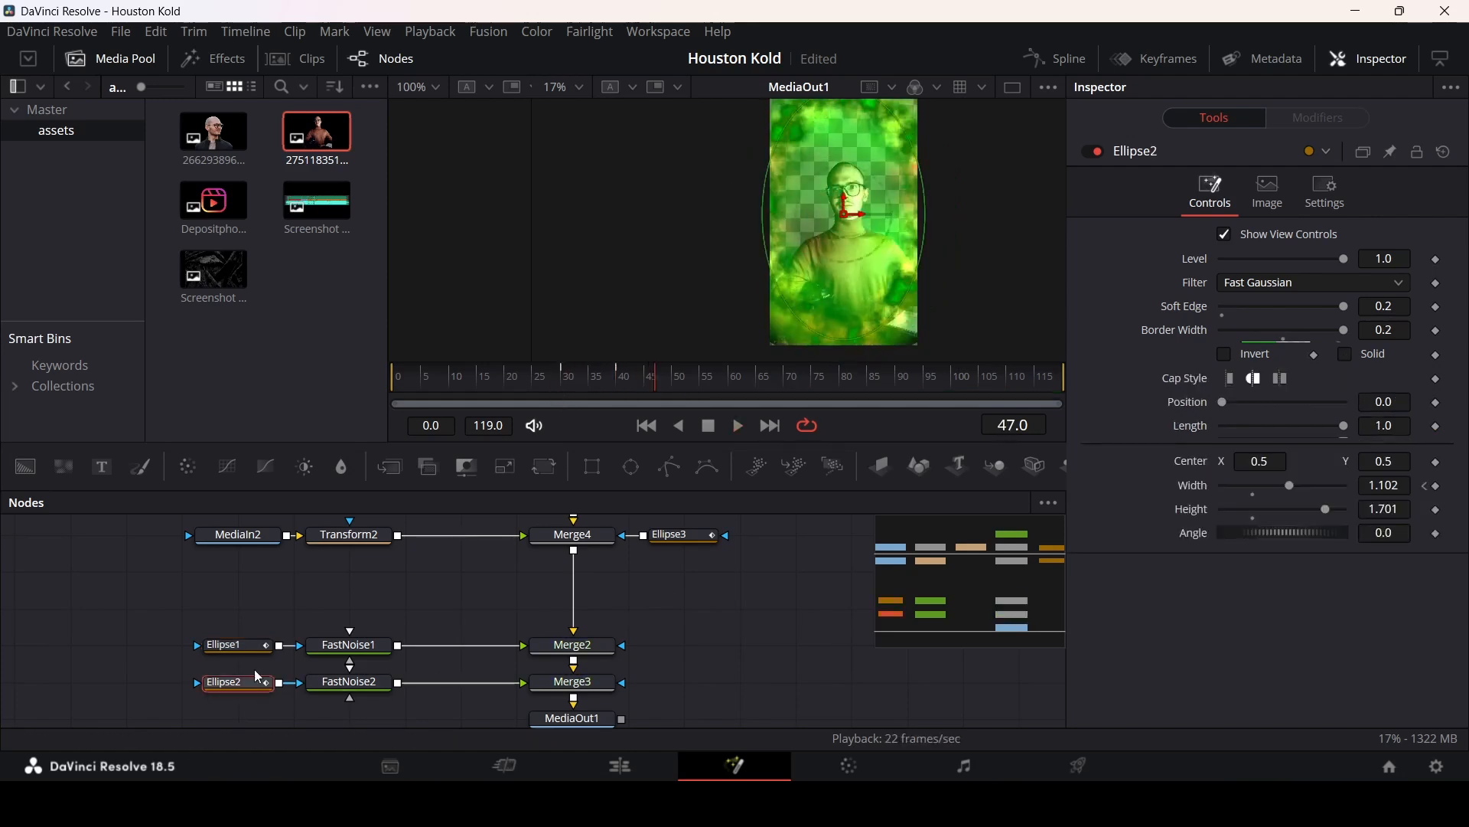
pyautogui.click(621, 388)
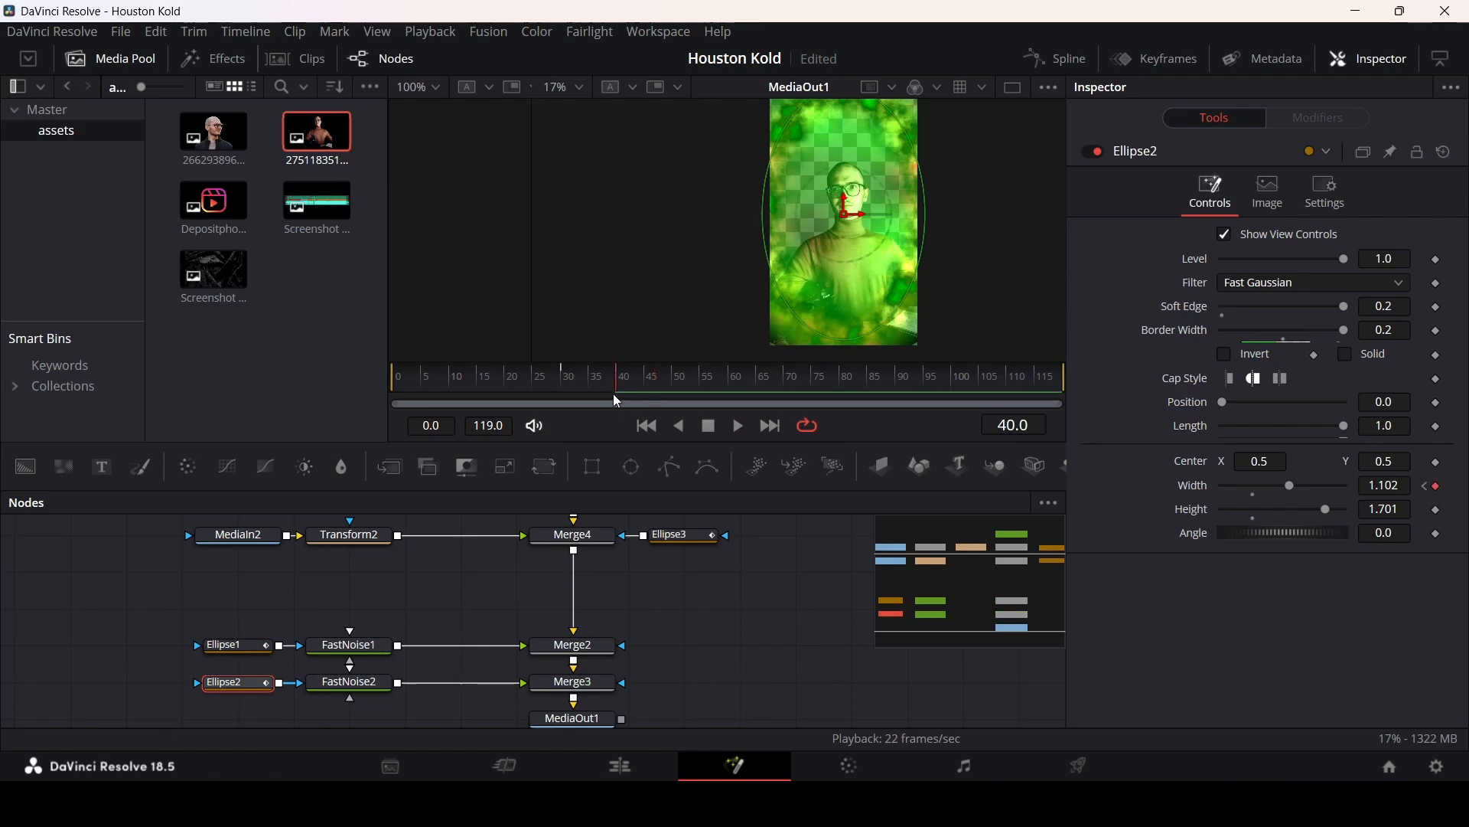
pyautogui.click(994, 377)
pyautogui.click(955, 381)
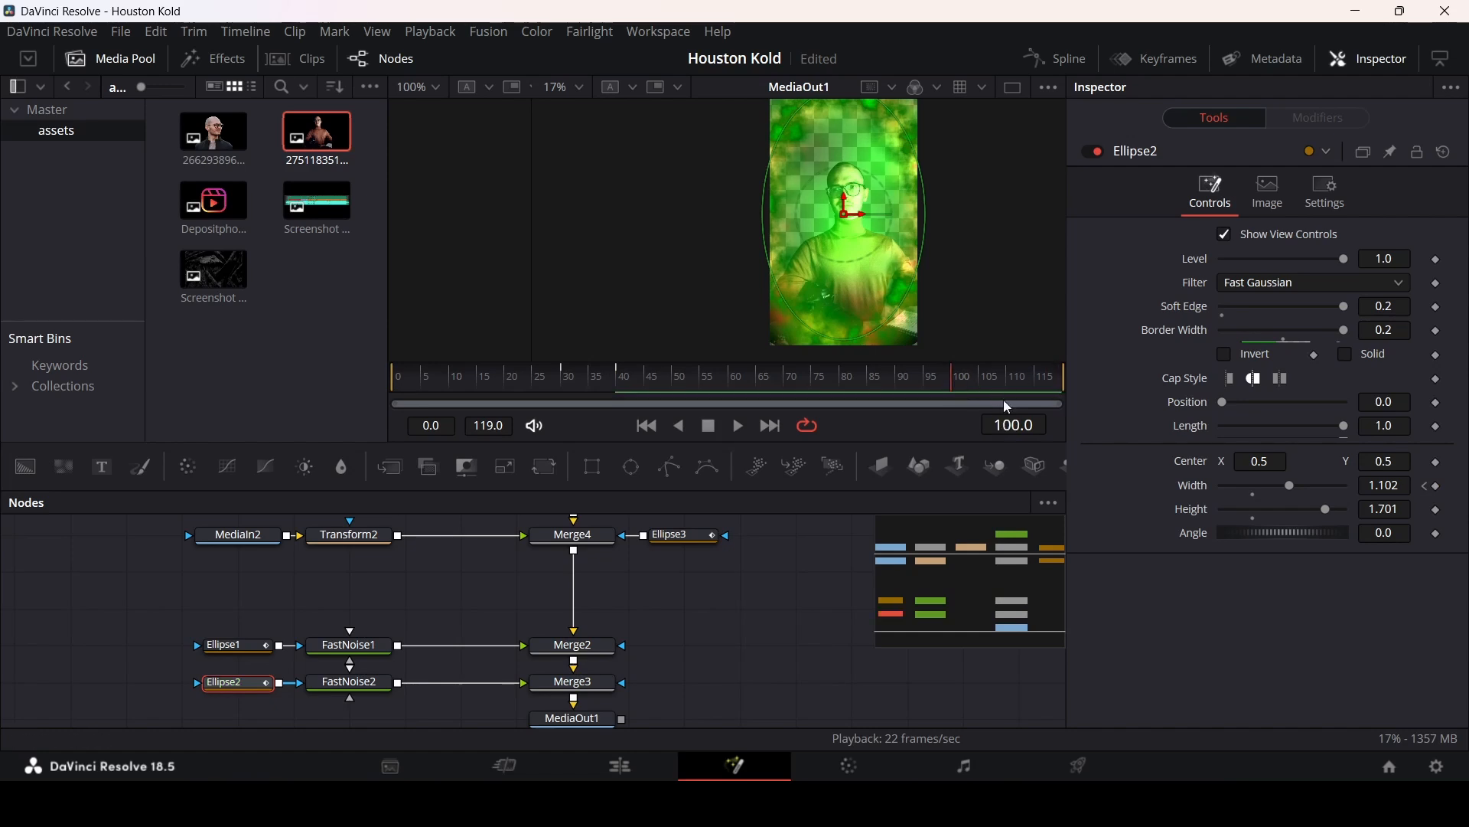
pyautogui.moveTo(1288, 486); pyautogui.dragTo(1346, 486)
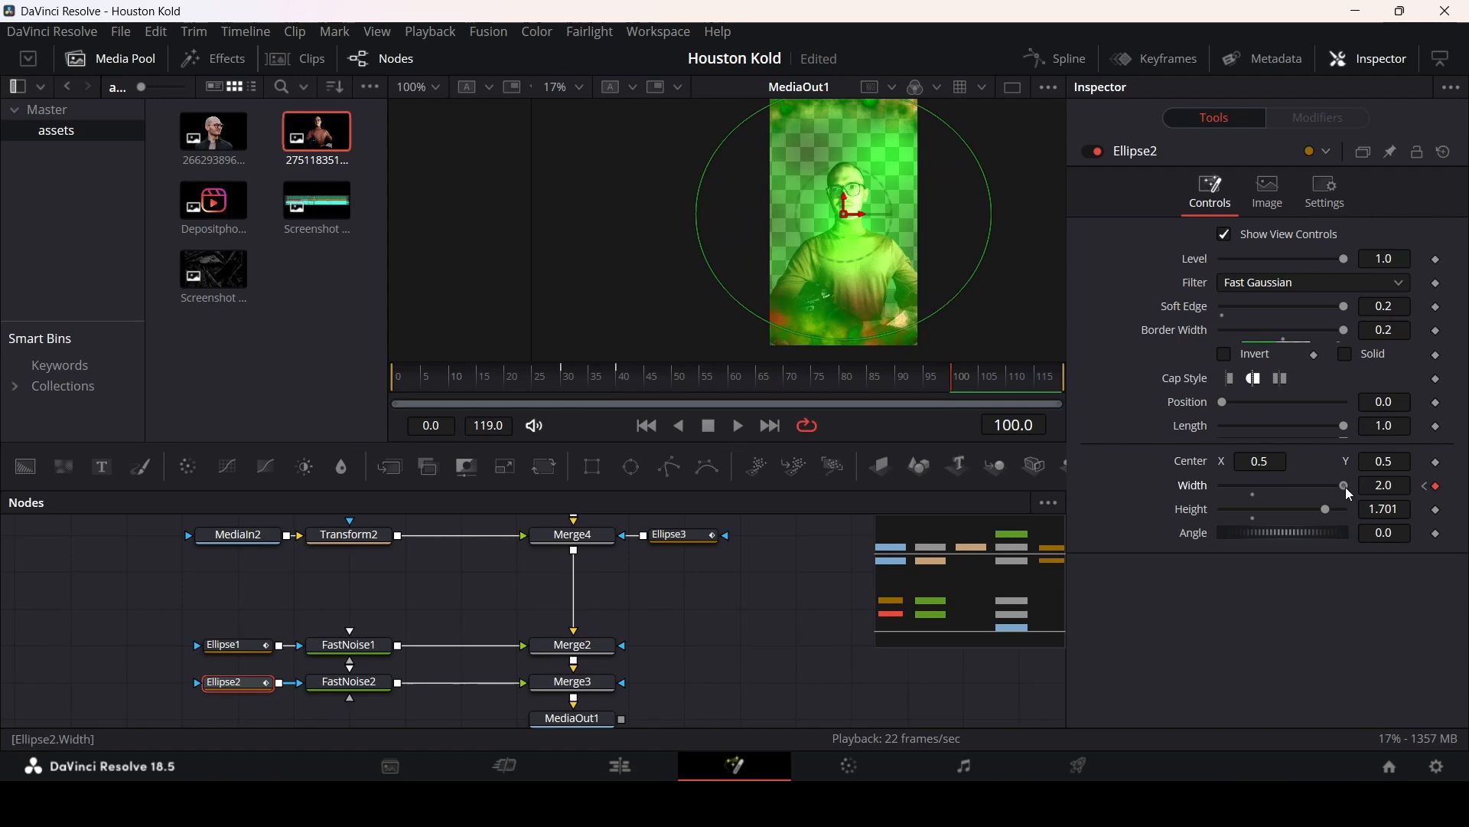
pyautogui.press('space')
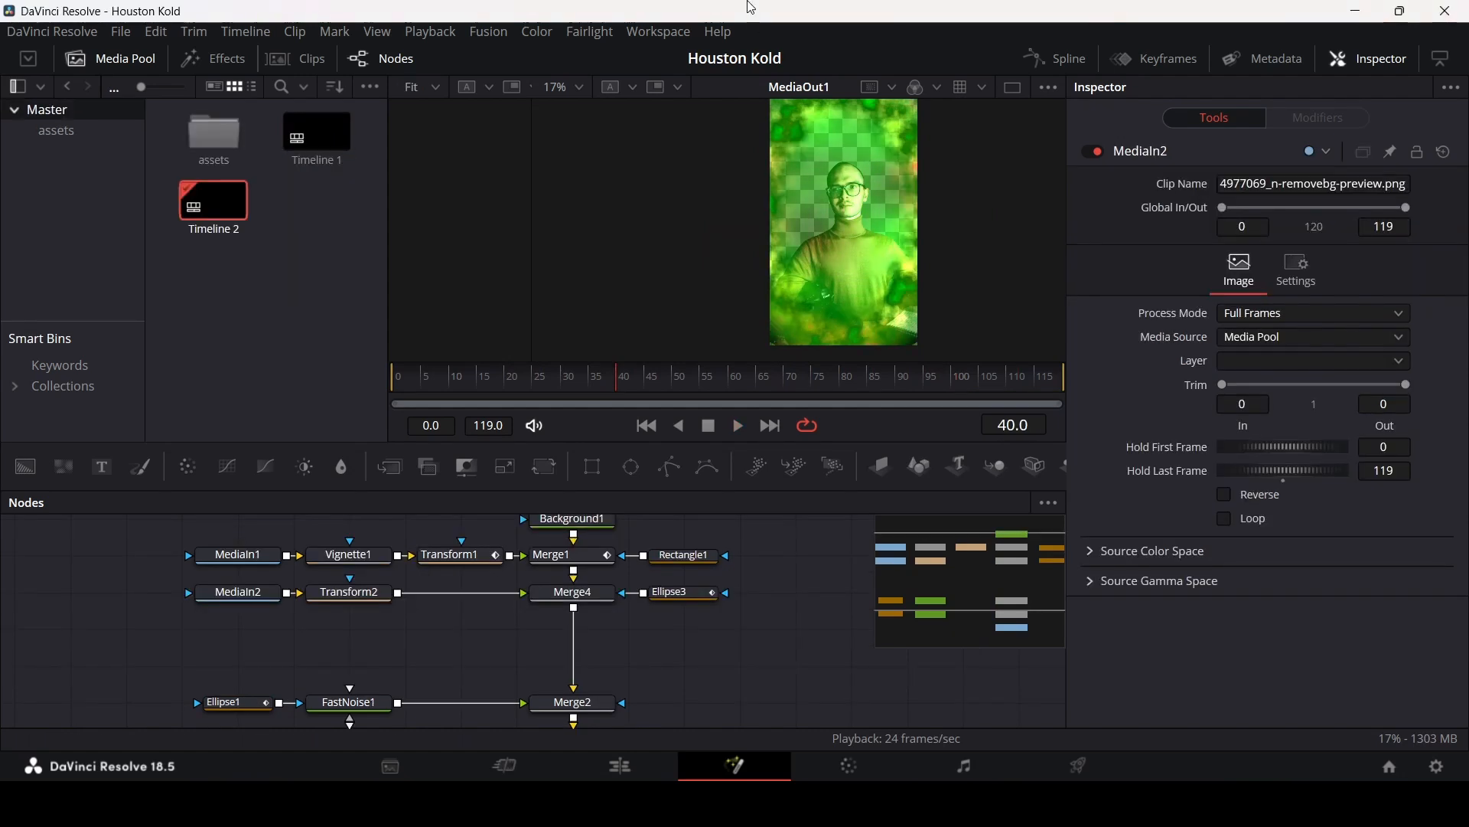
# Step: Move the MediaIn2, Transform2, Merge4 and Ellipse3 branch lower in the node tree
pyautogui.moveTo(766, 640); pyautogui.dragTo(216, 593)
pyautogui.moveTo(689, 595); pyautogui.dragTo(692, 681)
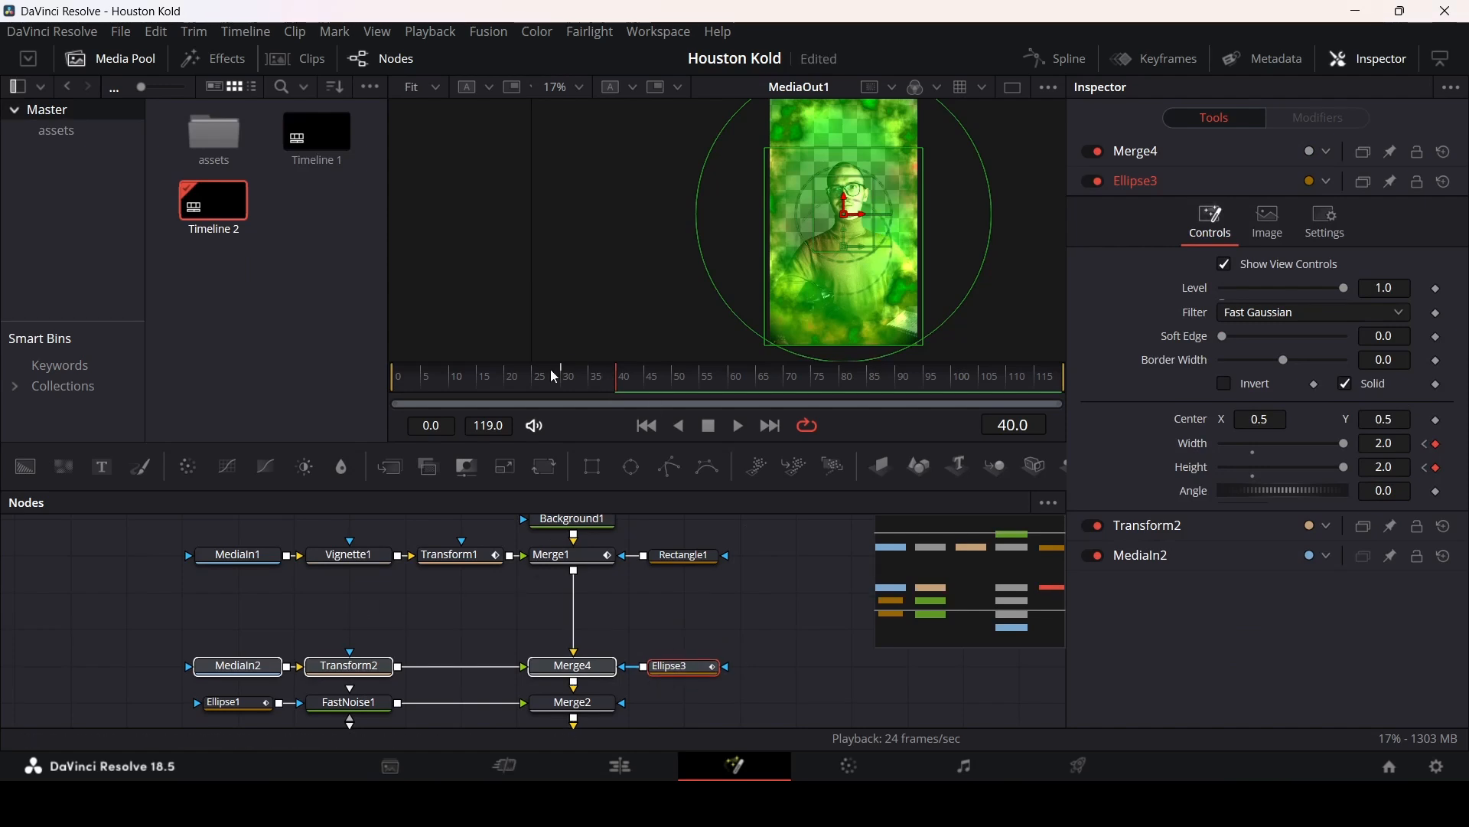
pyautogui.moveTo(556, 377); pyautogui.dragTo(463, 392)
pyautogui.click(680, 606)
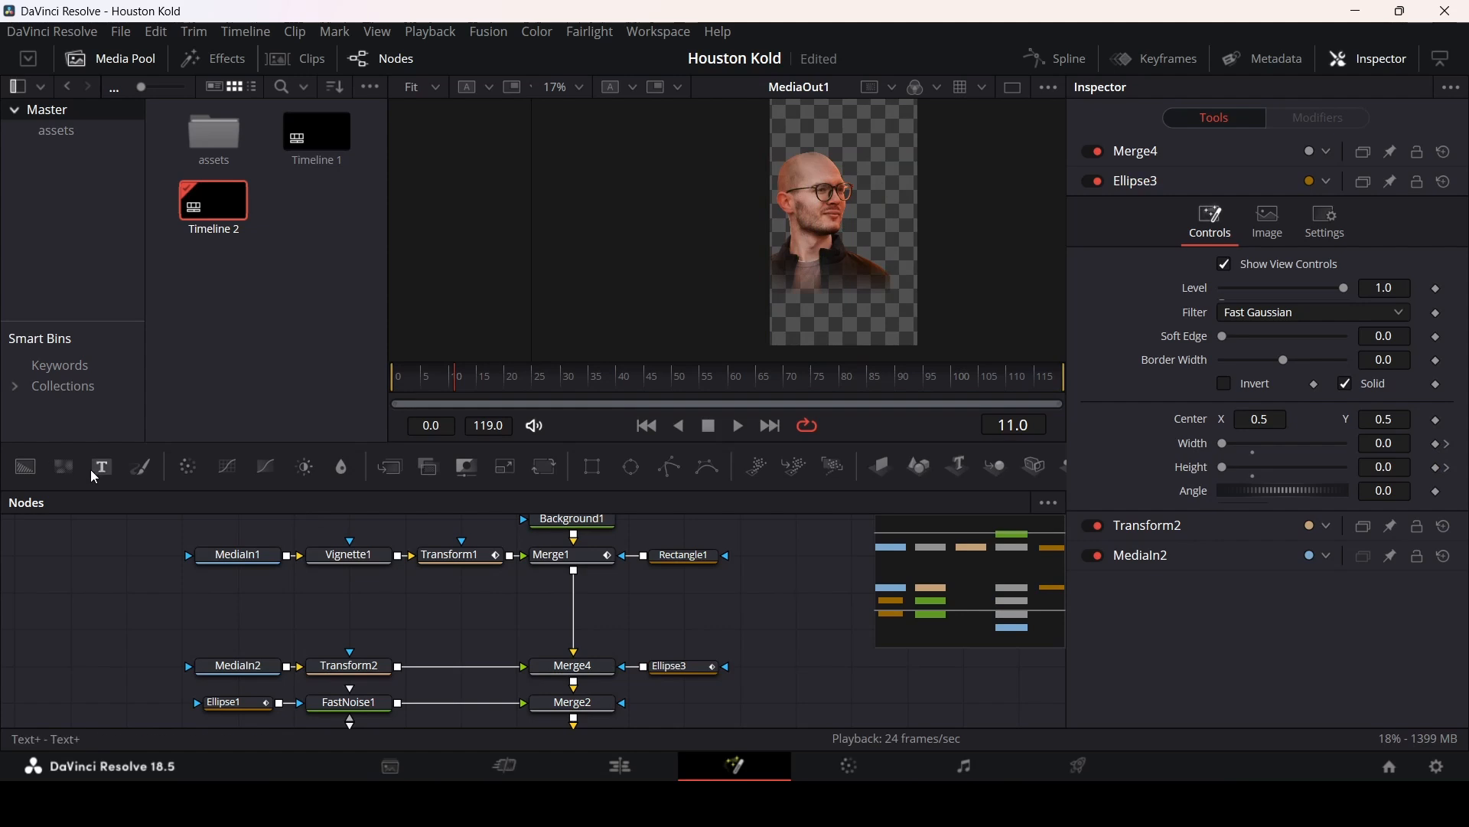
# Step: Add a Text node merged into the main chain below Merge1 and enter the text HOW
pyautogui.moveTo(256, 616); pyautogui.dragTo(575, 574)
pyautogui.click(232, 597)
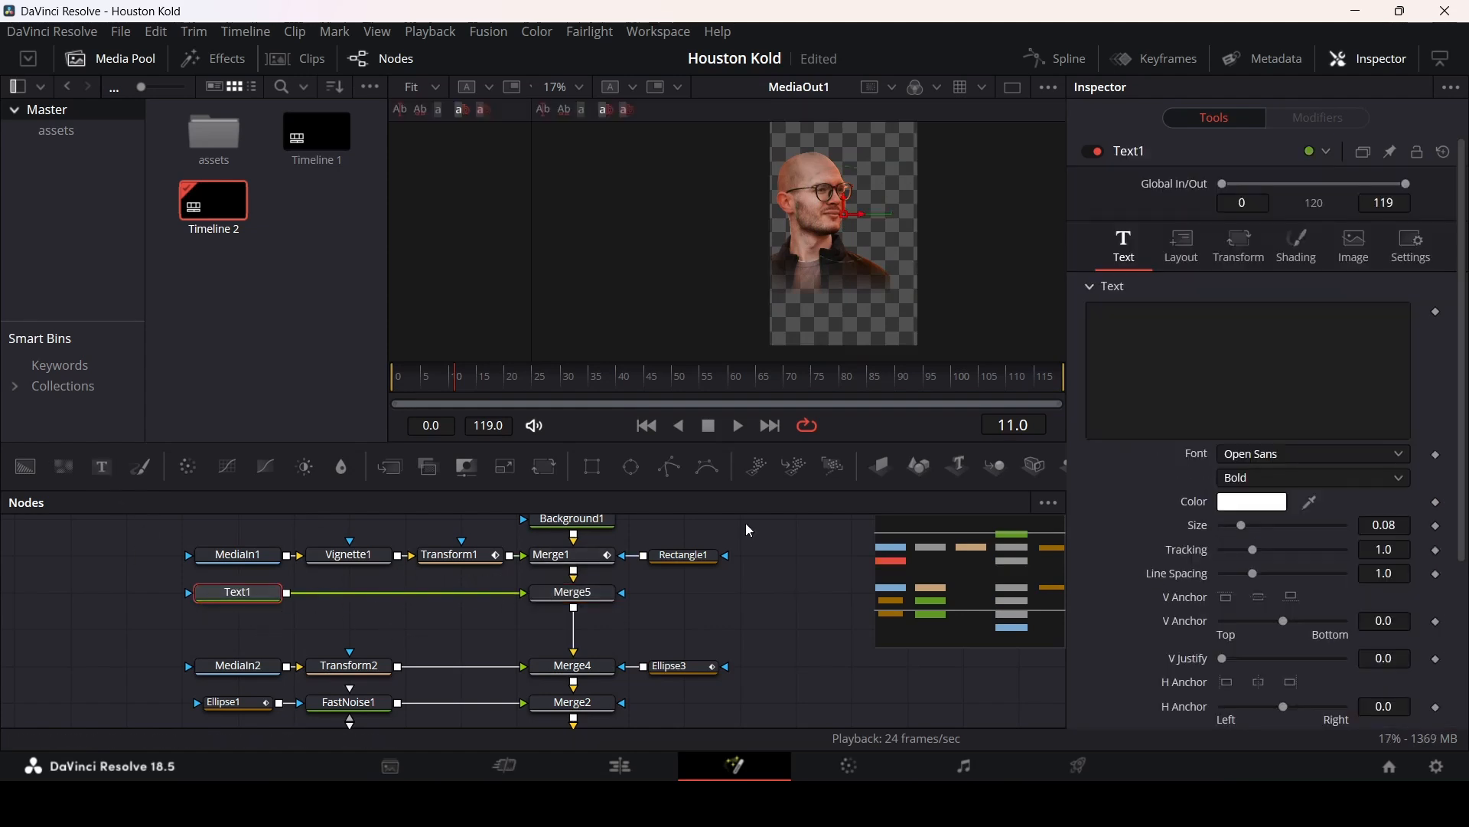
pyautogui.click(1136, 332)
pyautogui.write('HOW')
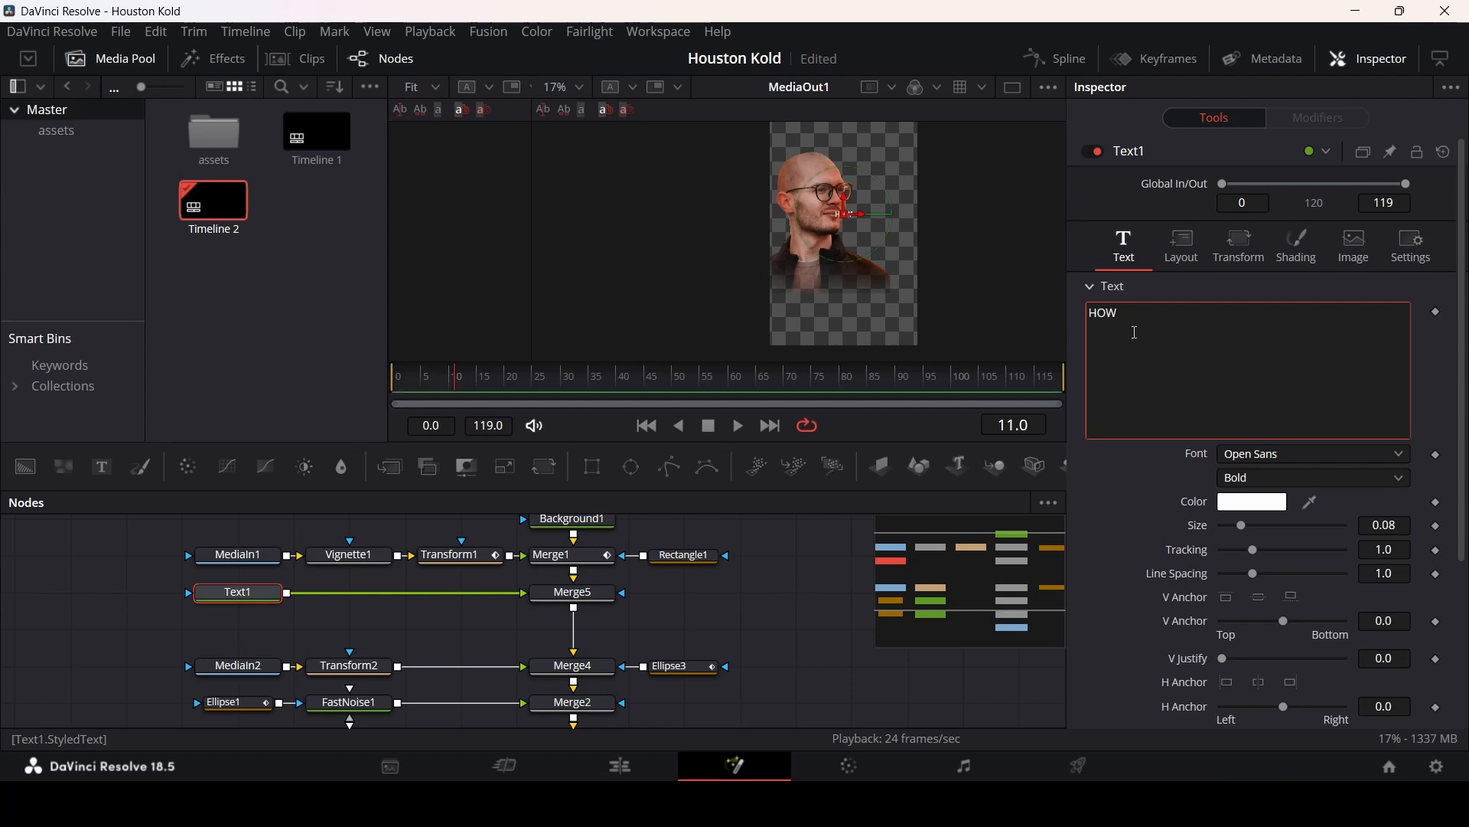
# Step: Set the text's font to Poppins with the Black style
pyautogui.click(1232, 455)
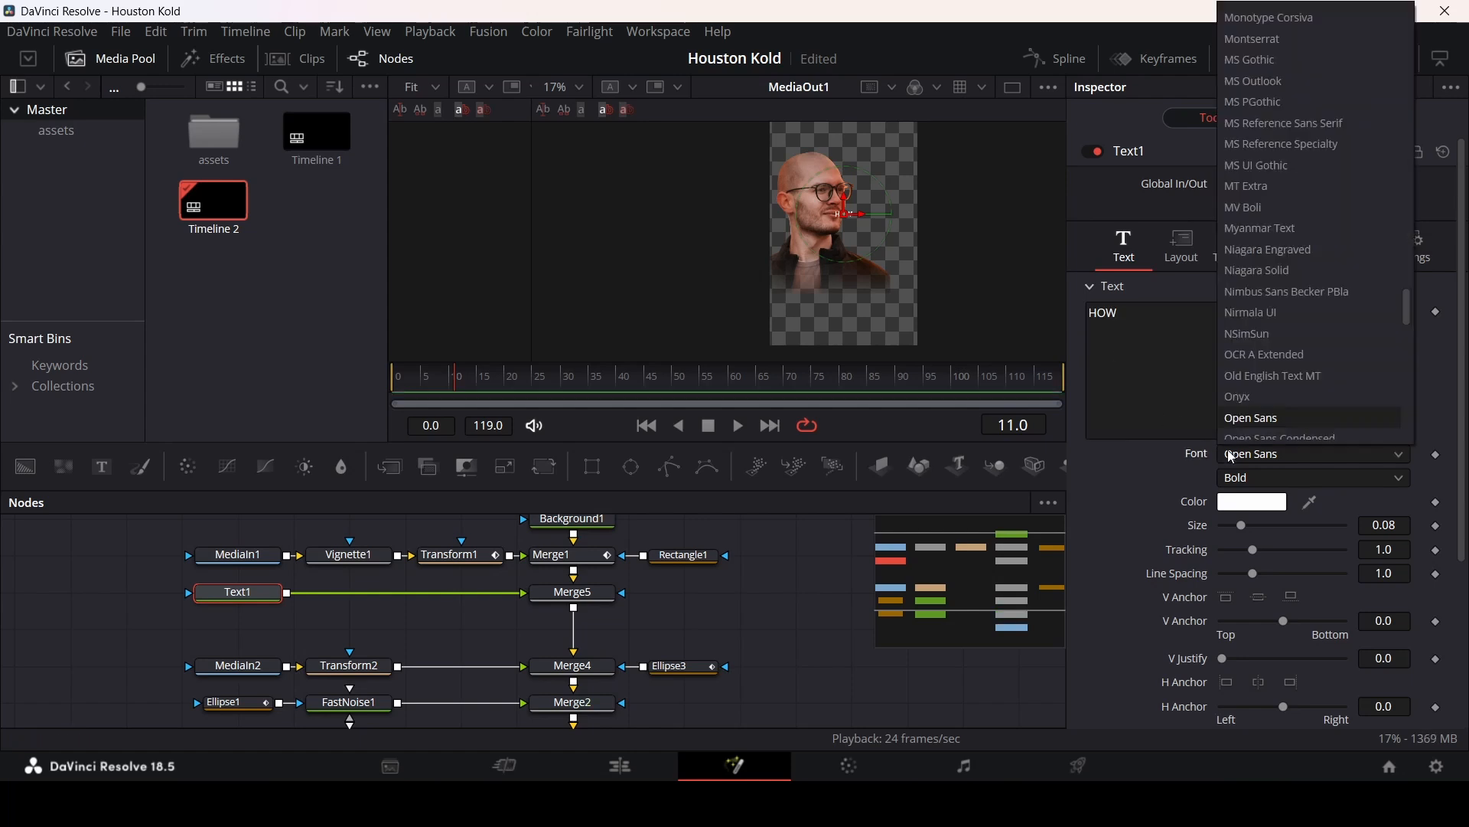
pyautogui.write('pop')
pyautogui.press('Return')
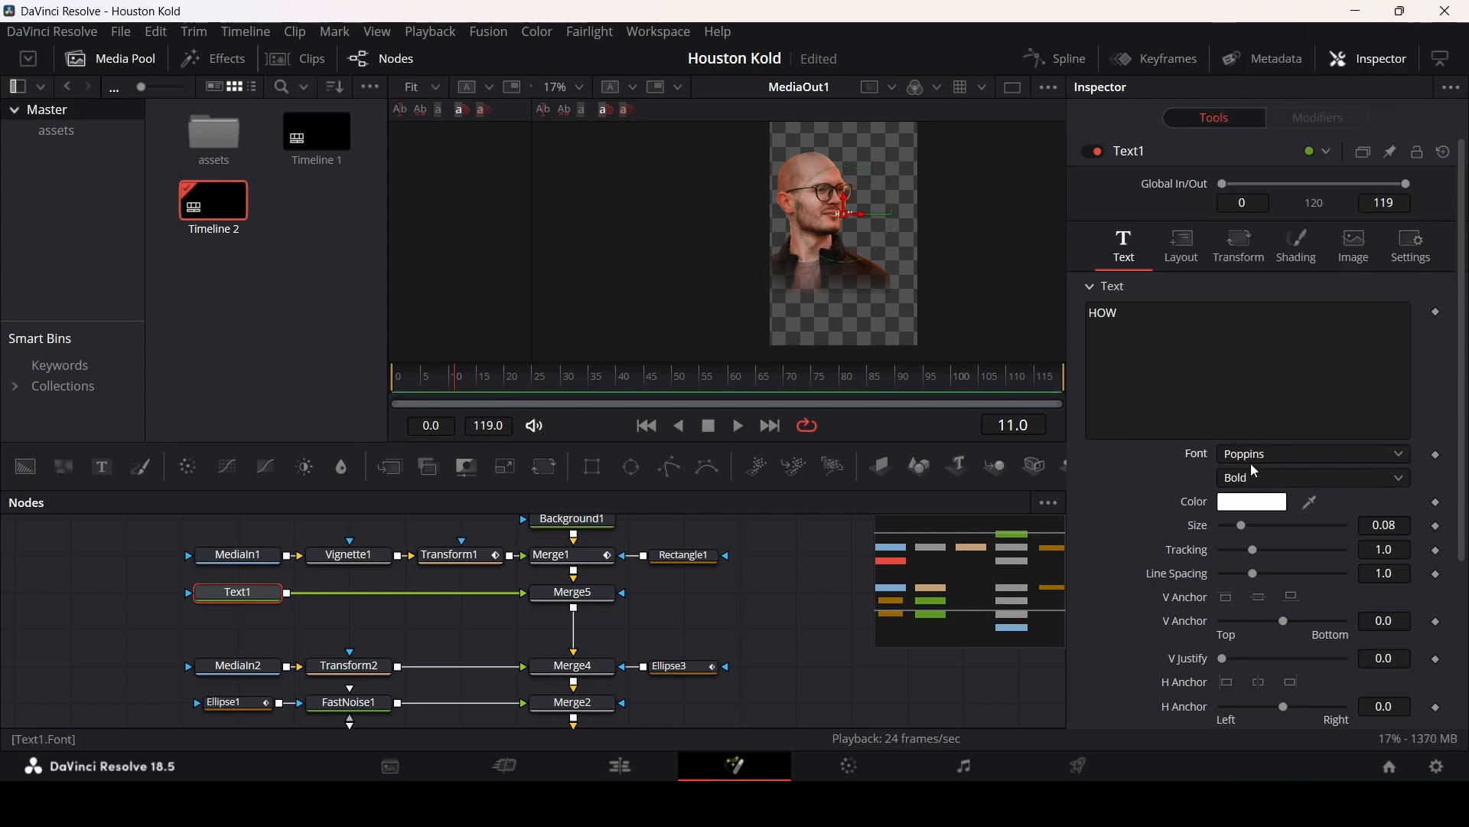
pyautogui.click(1252, 475)
pyautogui.click(1251, 263)
# Step: Set the text size to 0.5 and move the text down below the face in the viewer
pyautogui.click(1389, 525)
pyautogui.write('0.2')
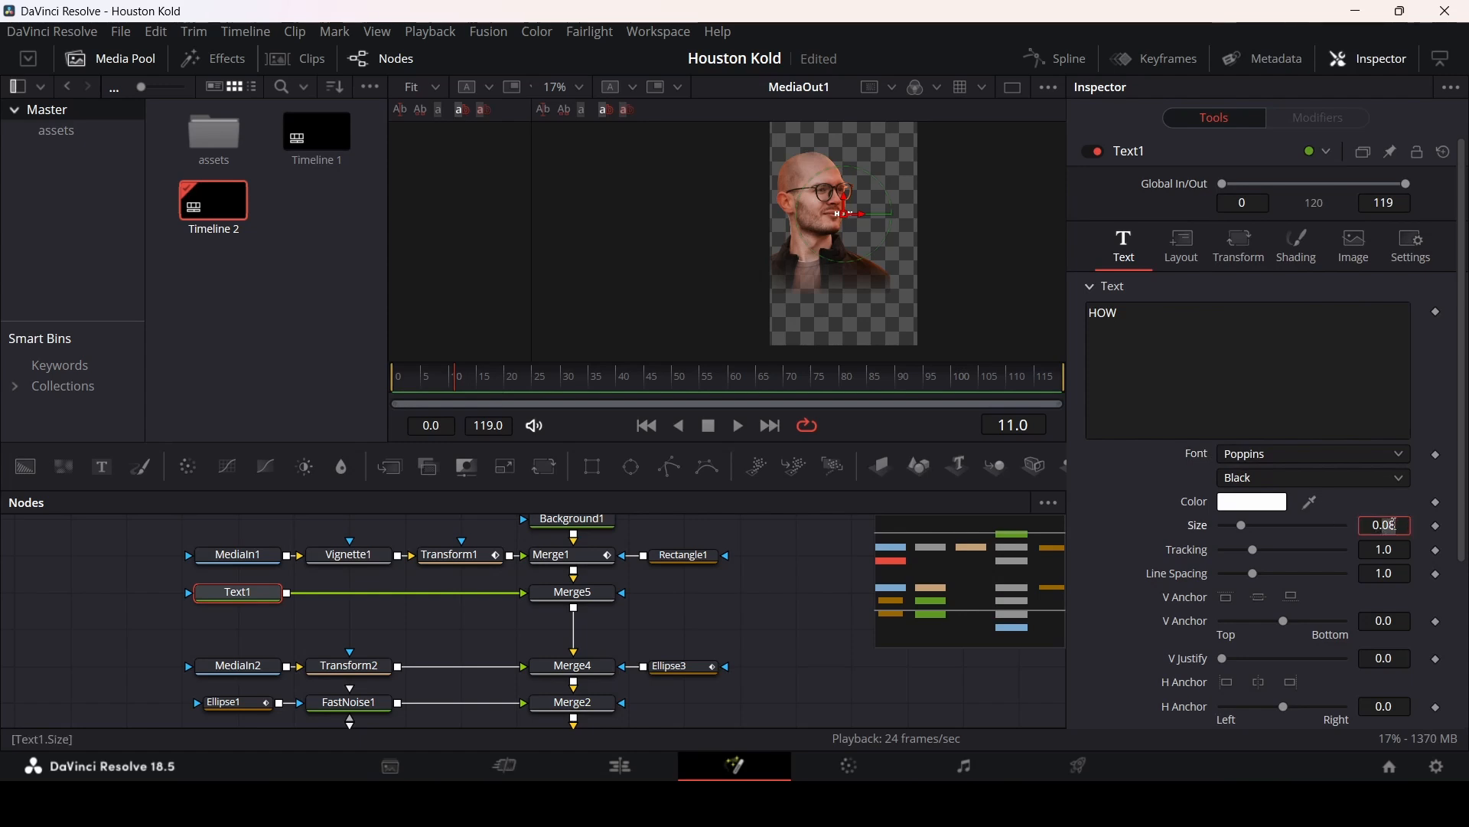
pyautogui.press('Tab')
pyautogui.click(1395, 525)
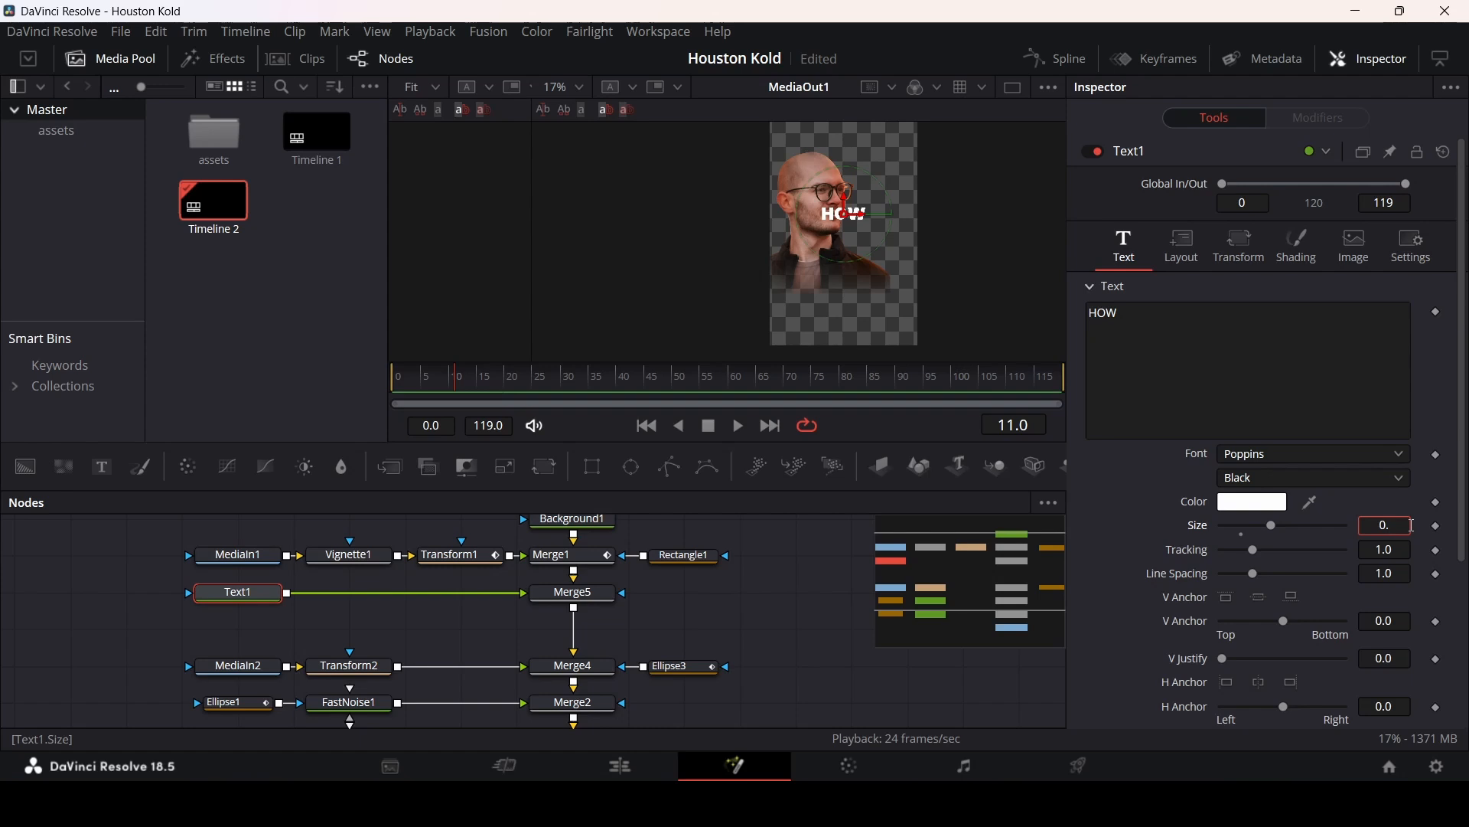
pyautogui.write('0.5')
pyautogui.press('Tab')
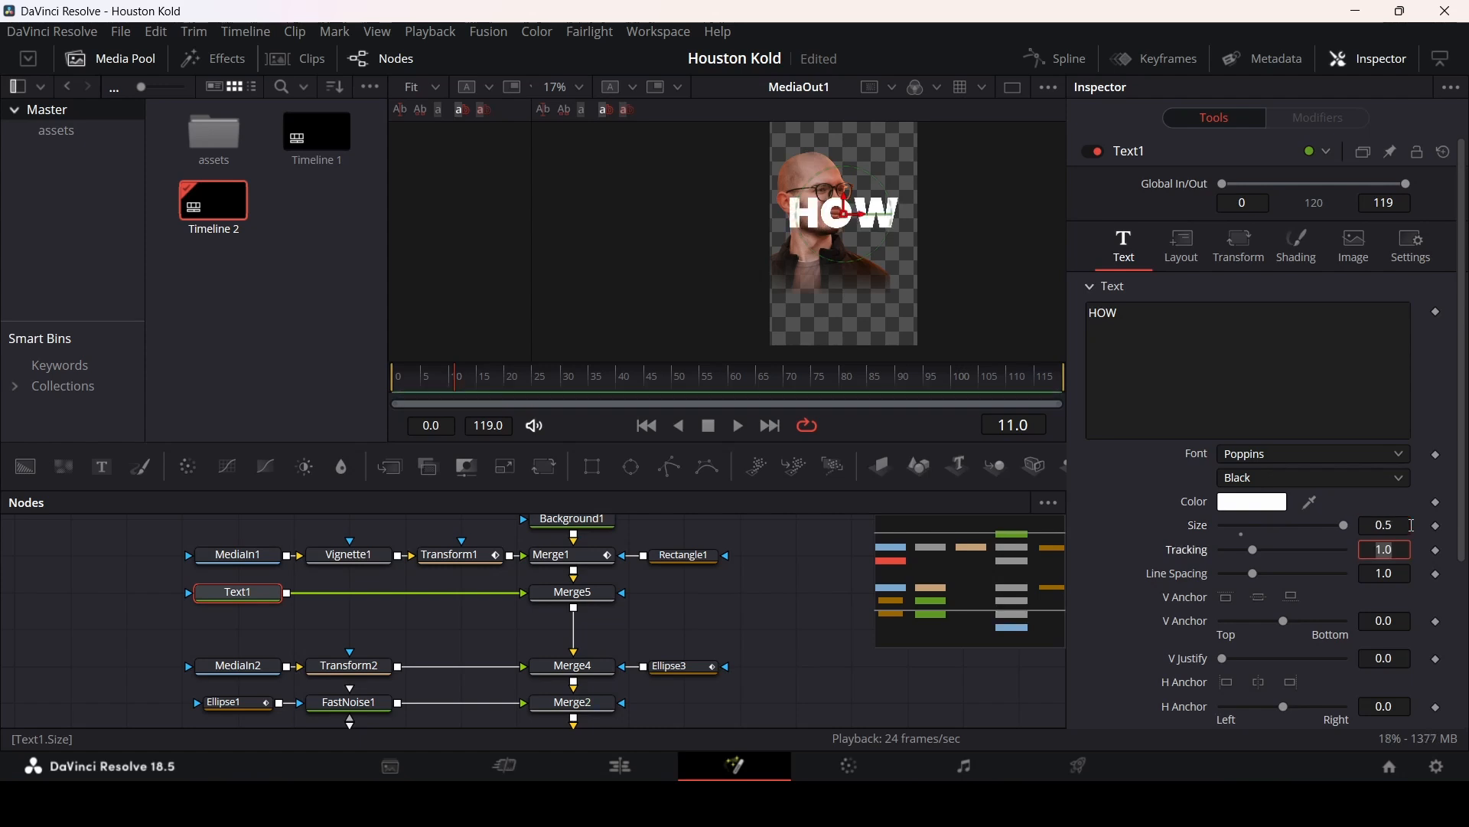
pyautogui.moveTo(845, 196); pyautogui.dragTo(844, 251)
pyautogui.click(770, 594)
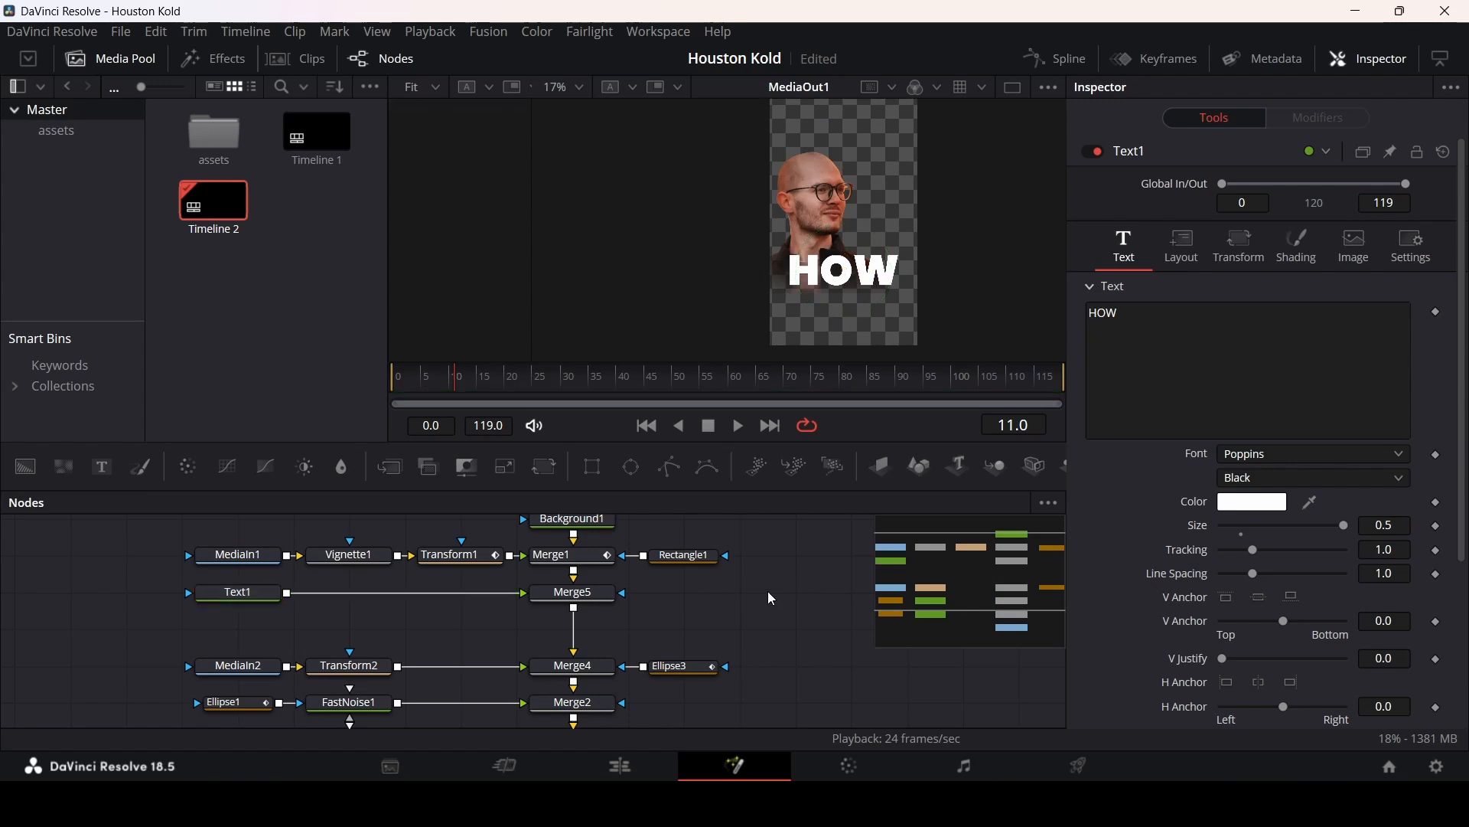
# Step: Add a second Text node below Text1 in the node tree
pyautogui.click(268, 596)
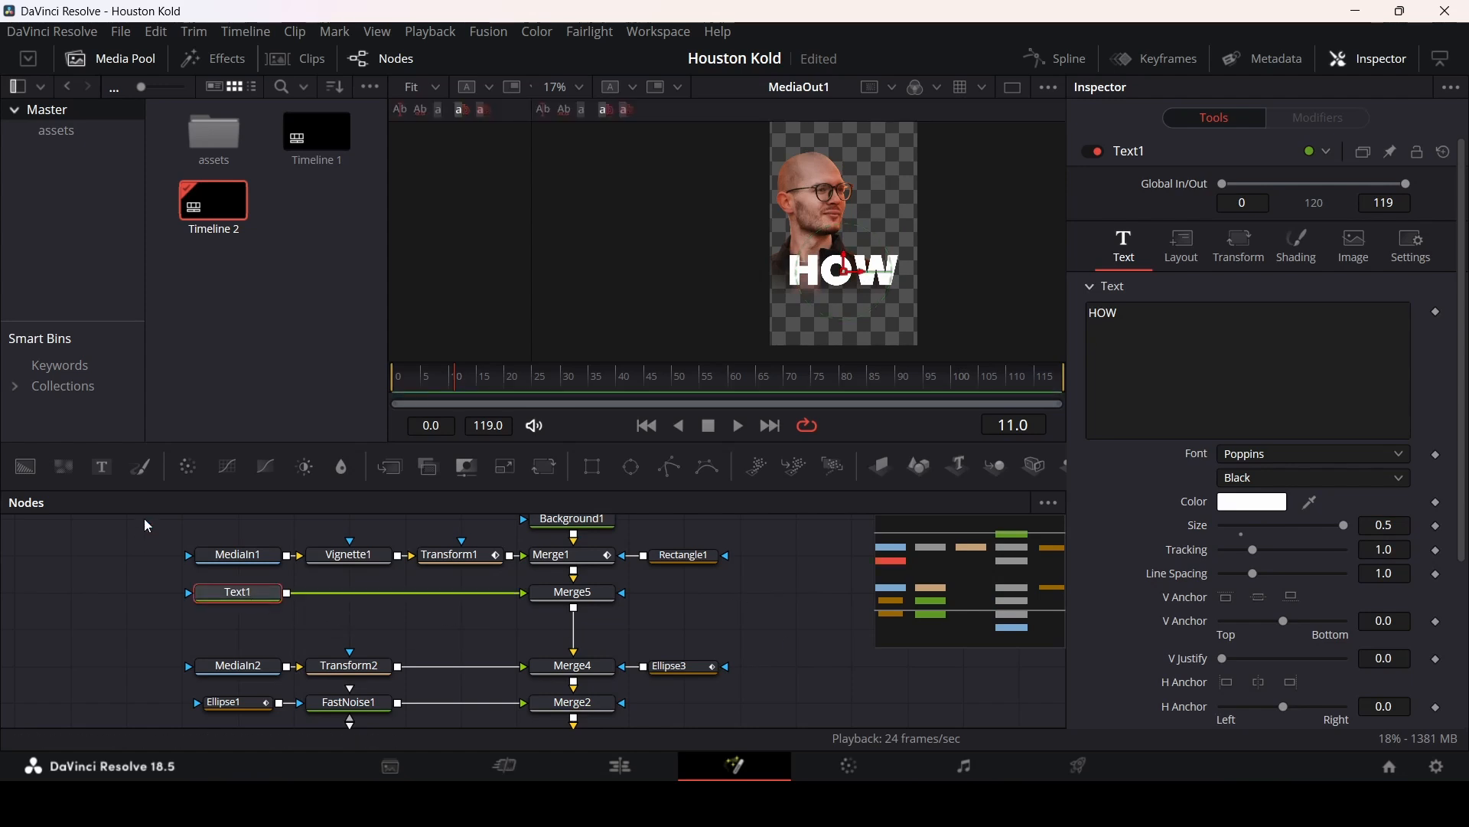
pyautogui.moveTo(152, 508); pyautogui.dragTo(239, 627)
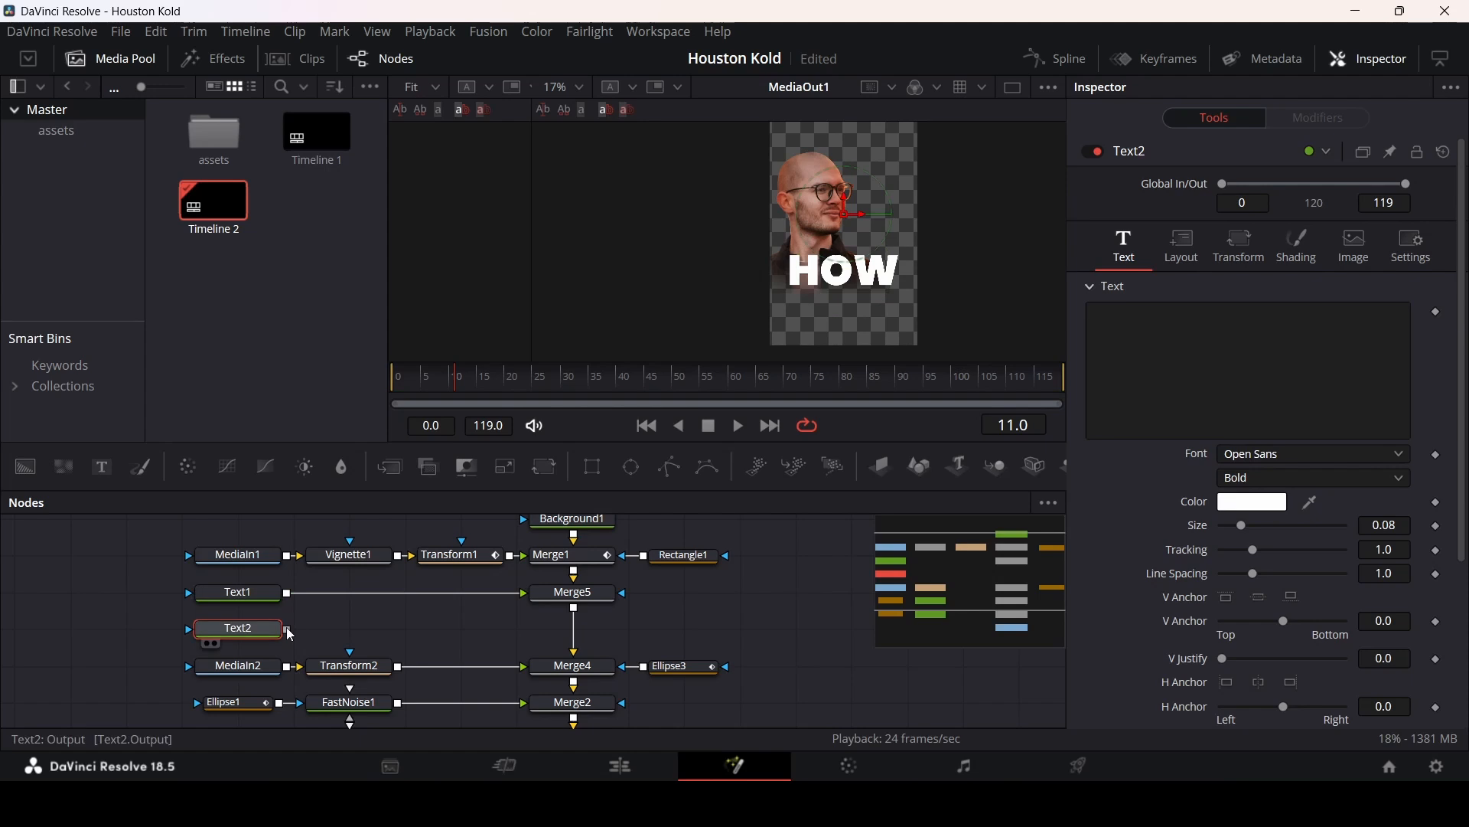
# Step: Keyframe Text1's text as HOW at frame 5 and change it to TO CREATE on frame 6
pyautogui.click(239, 593)
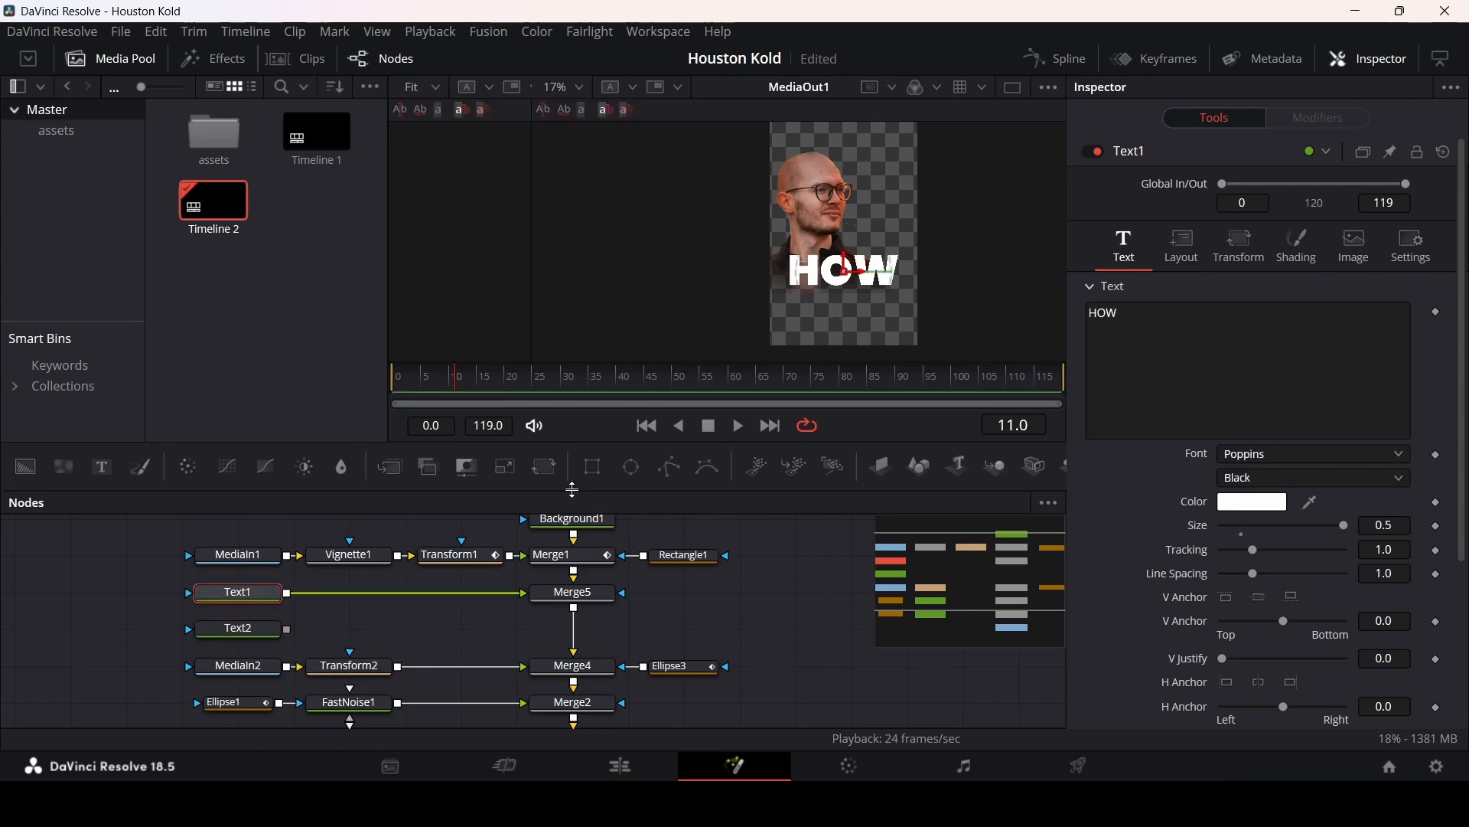
pyautogui.moveTo(425, 381); pyautogui.dragTo(391, 380)
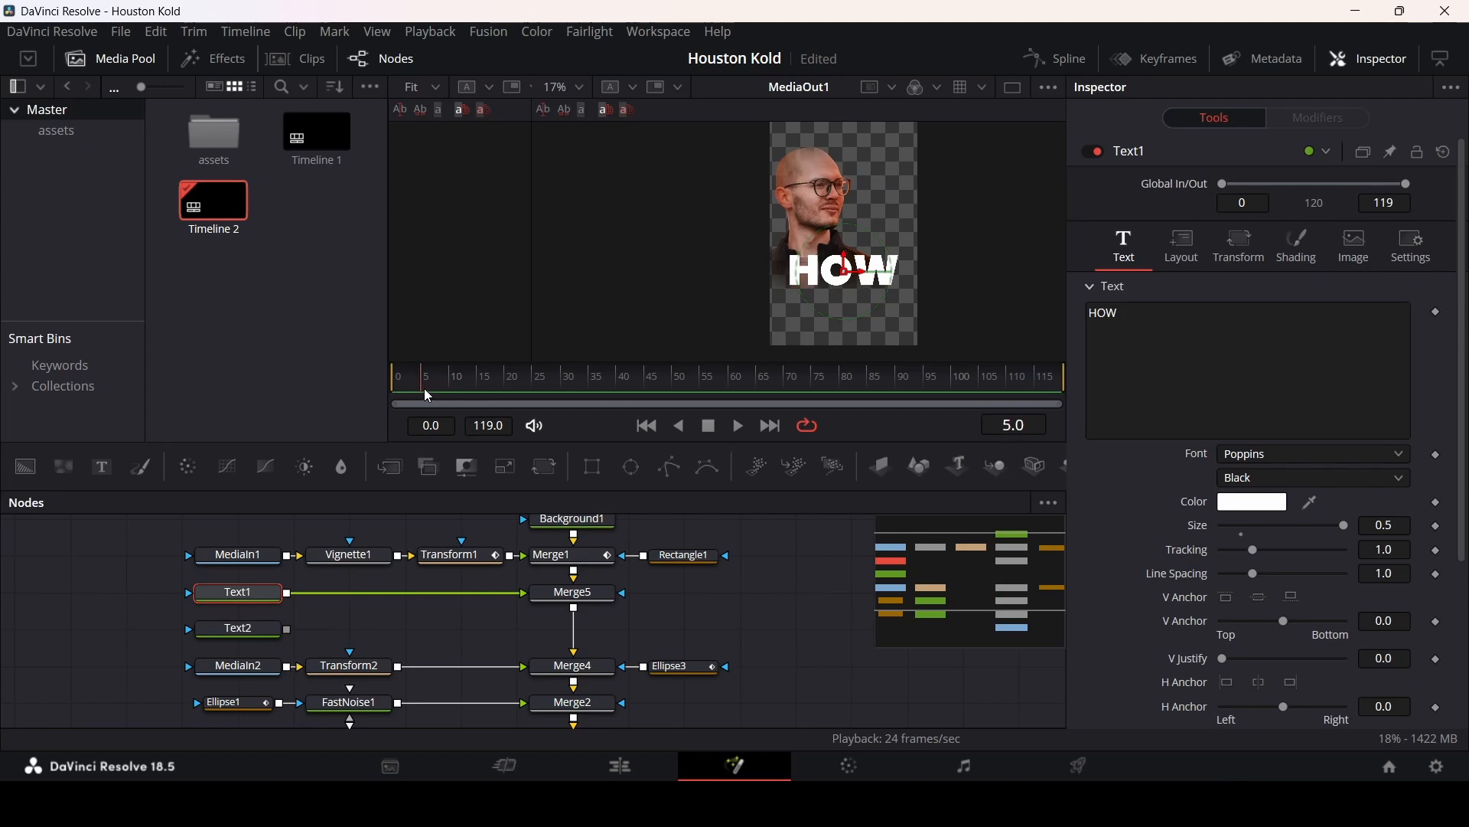
pyautogui.click(1437, 314)
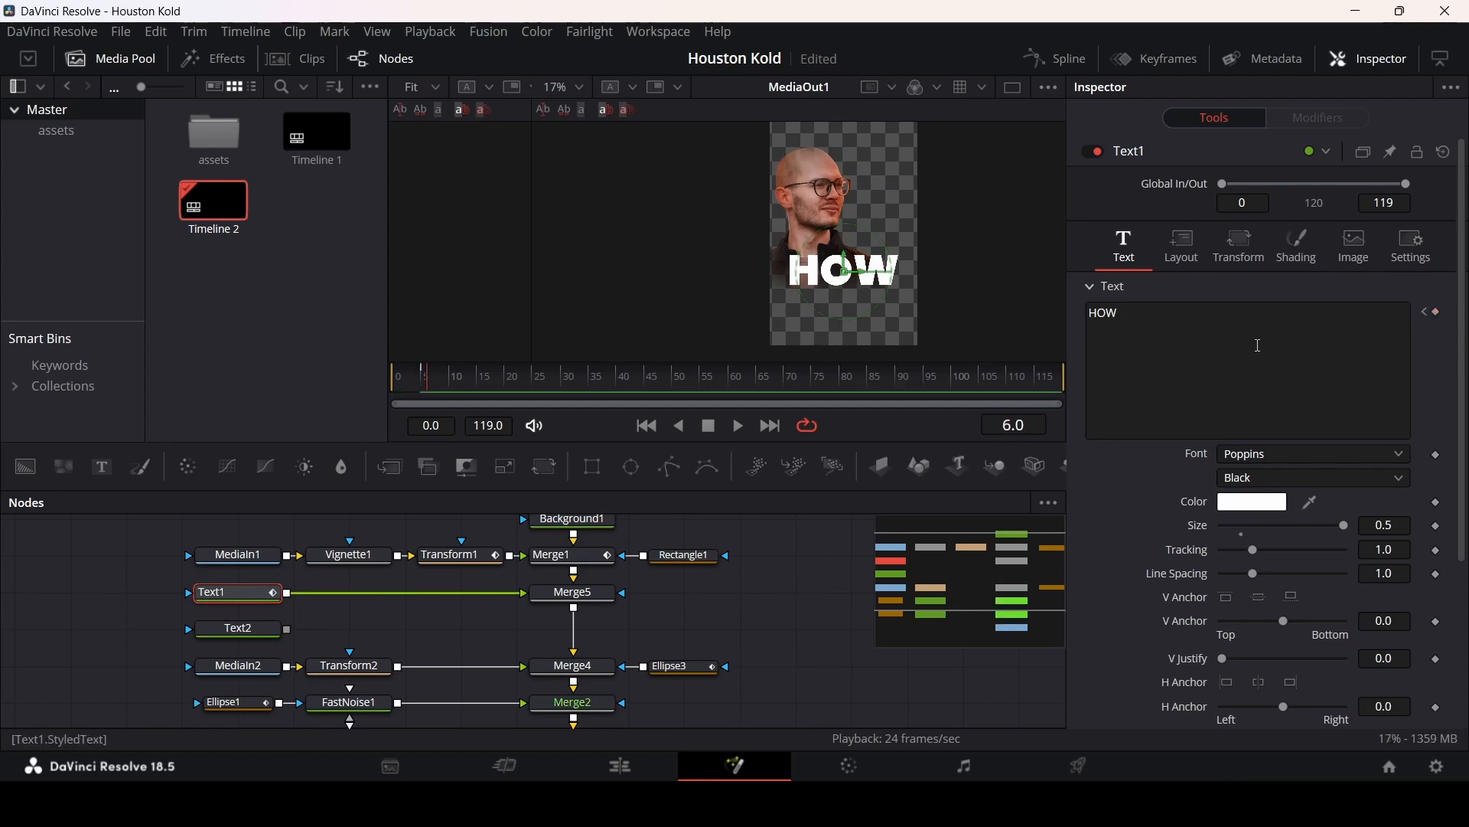
pyautogui.click(1152, 326)
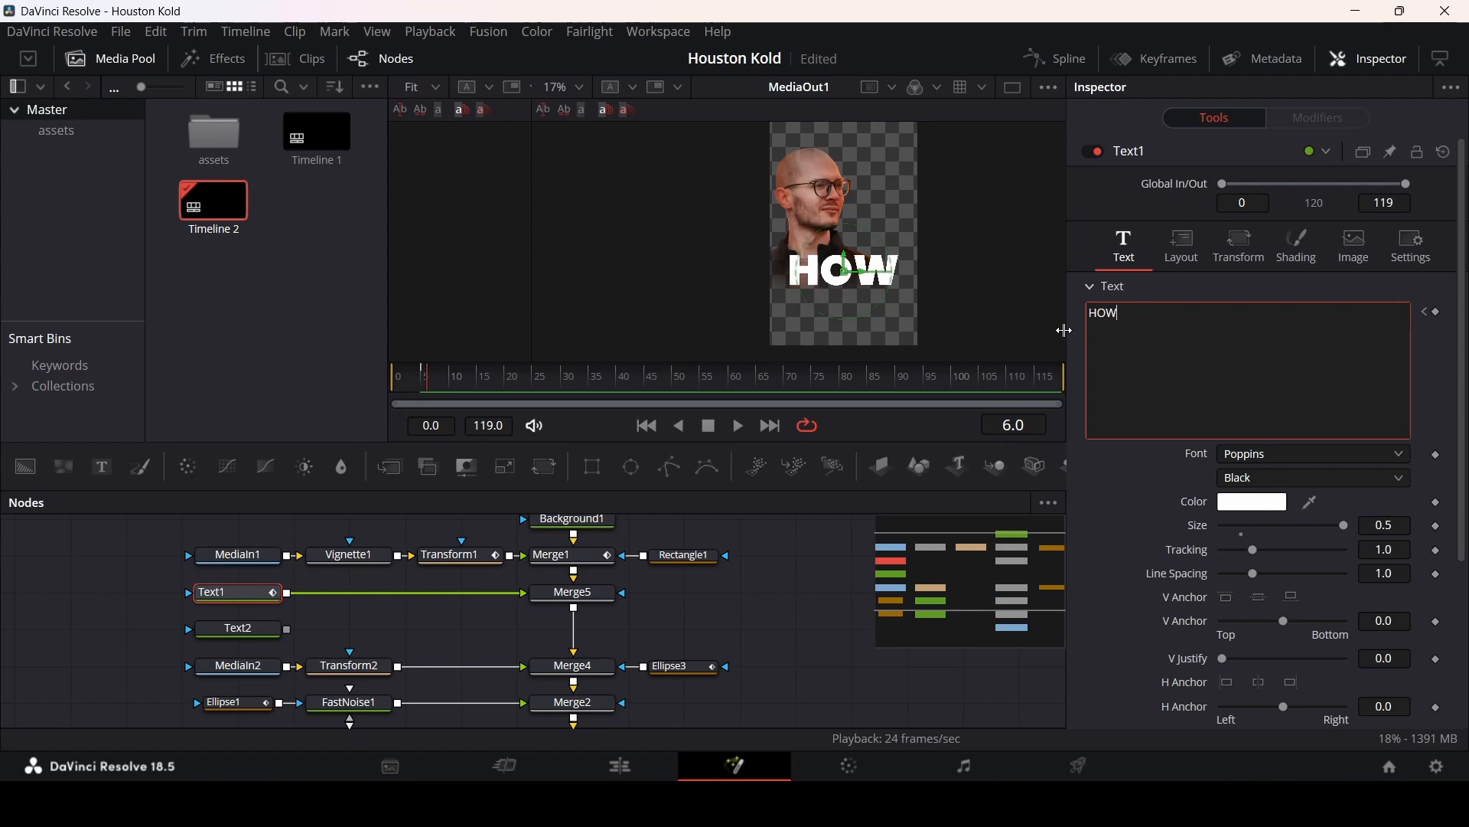
pyautogui.write('T')
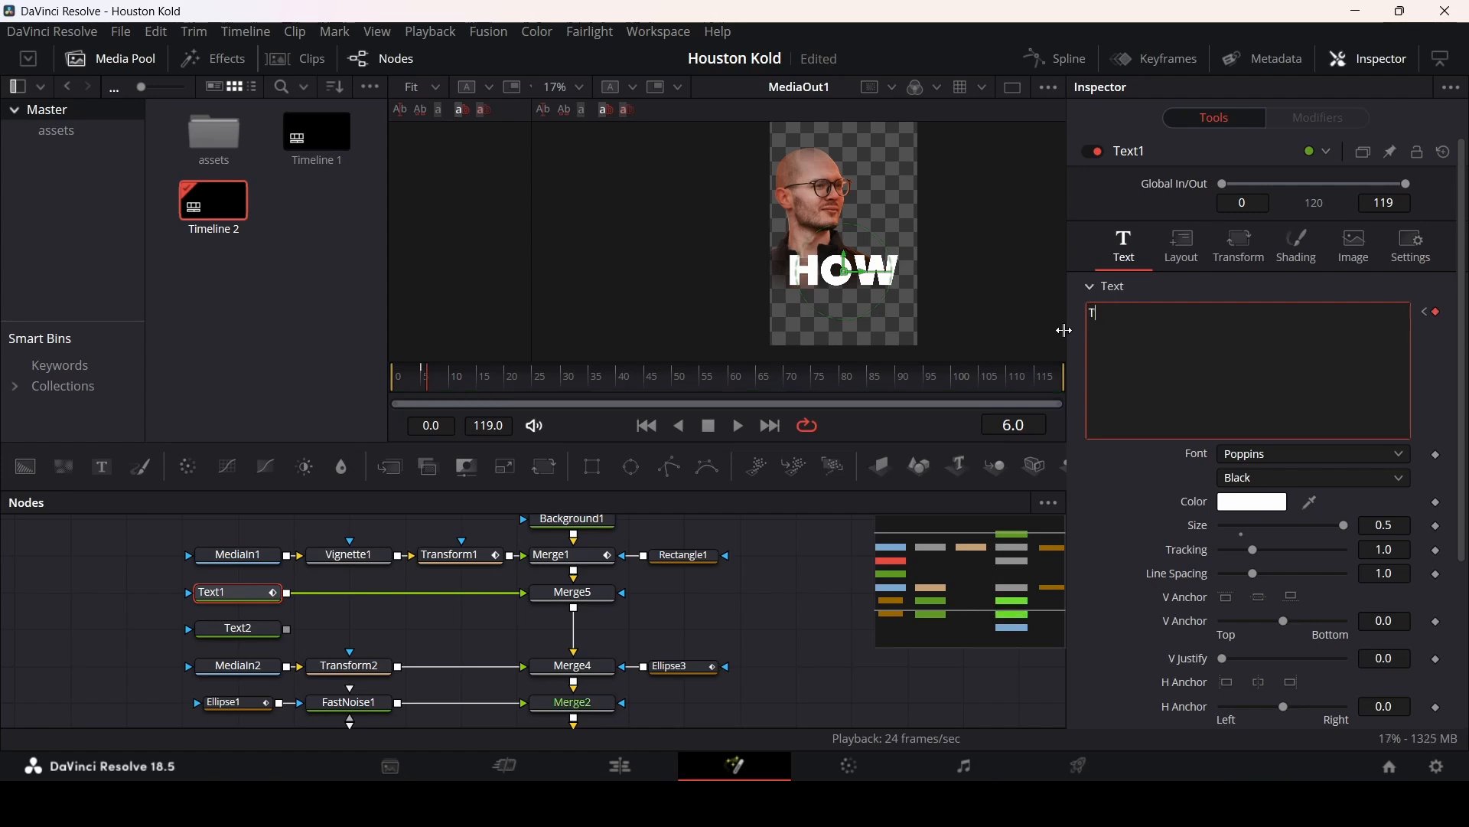
pyautogui.write('O C')
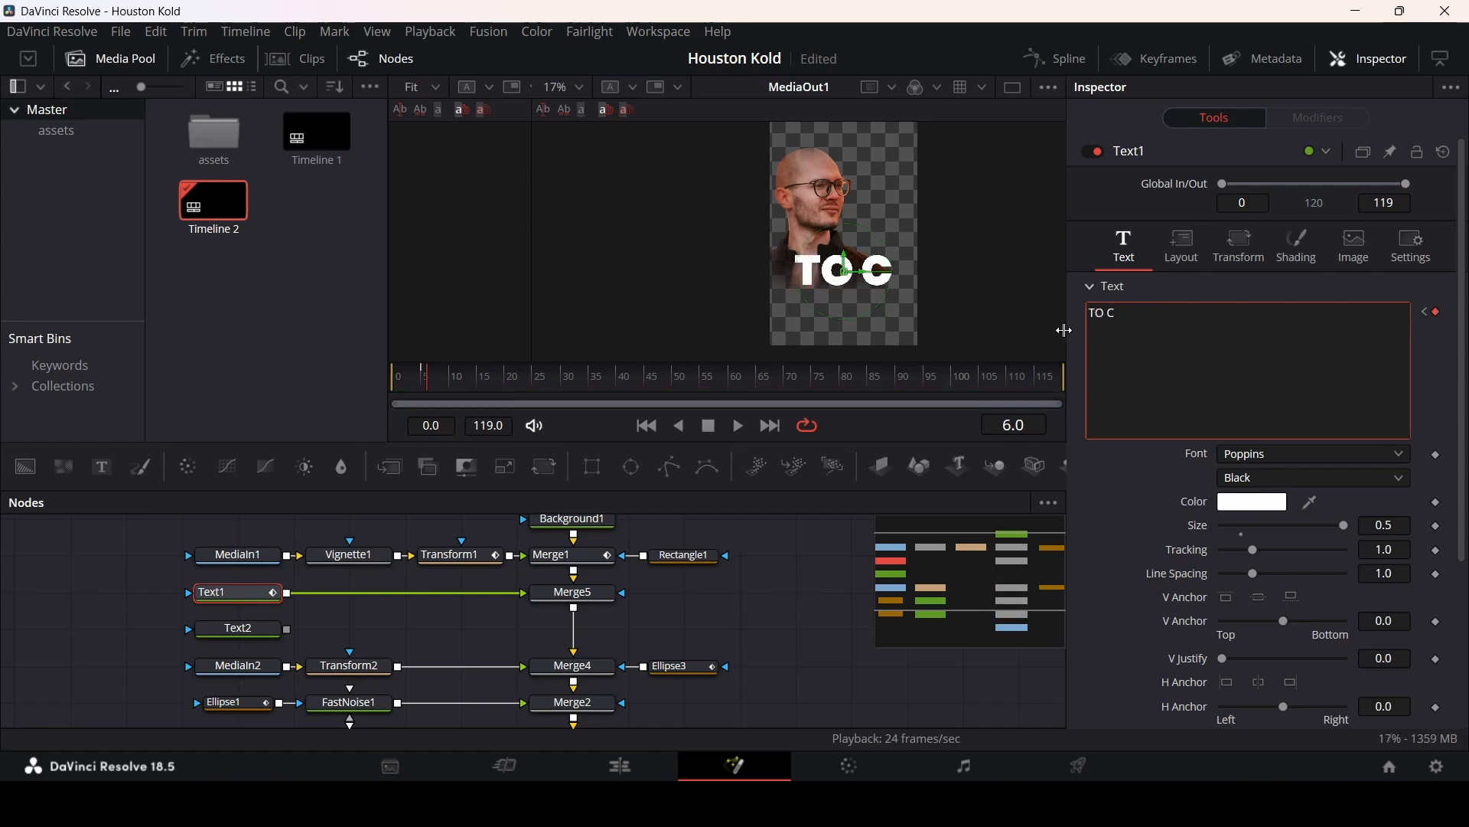
pyautogui.write('REATE')
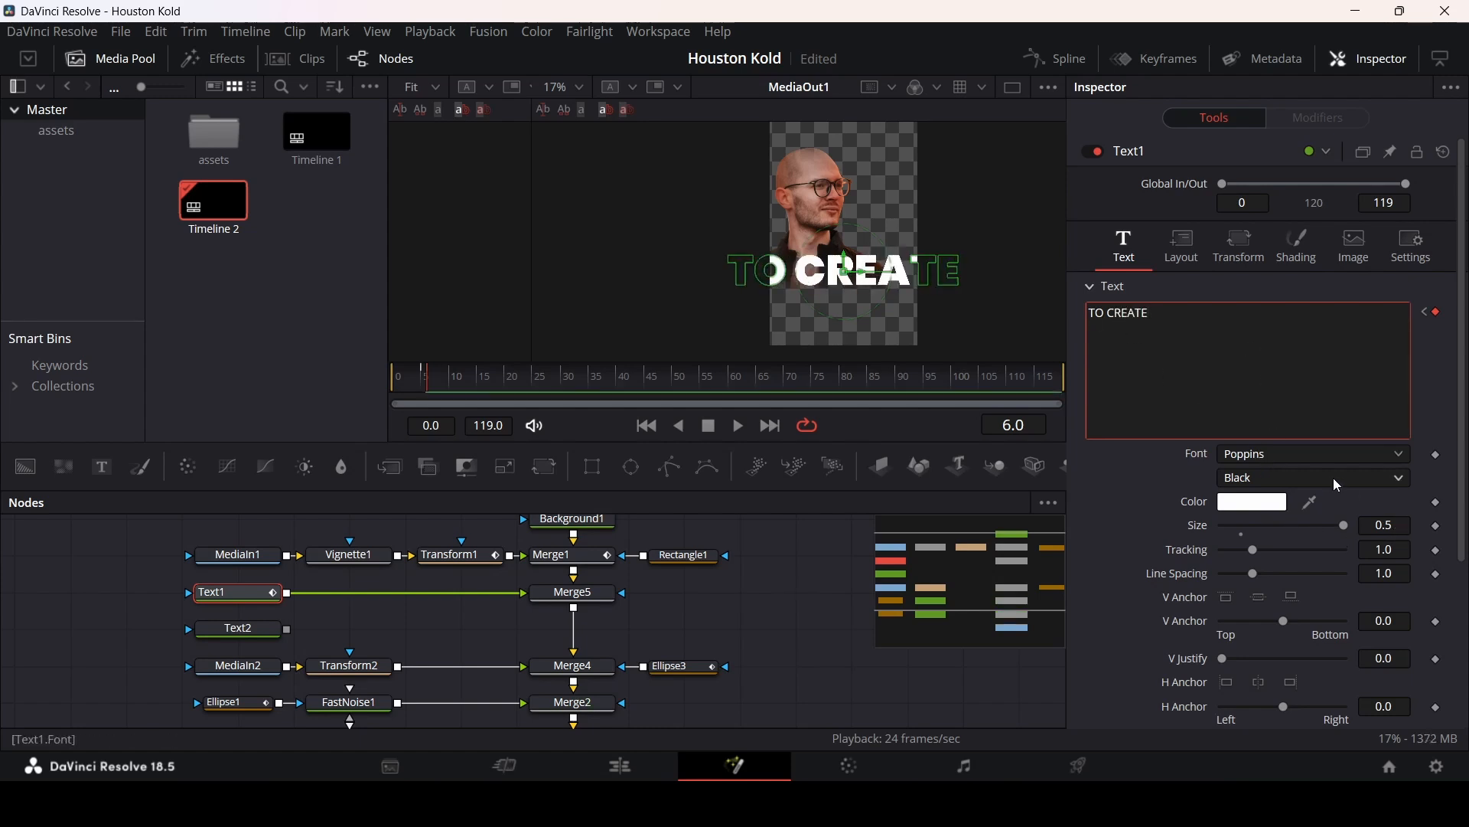
# Step: Set Text1's size to 0.2 and return to frame 5
pyautogui.click(1400, 527)
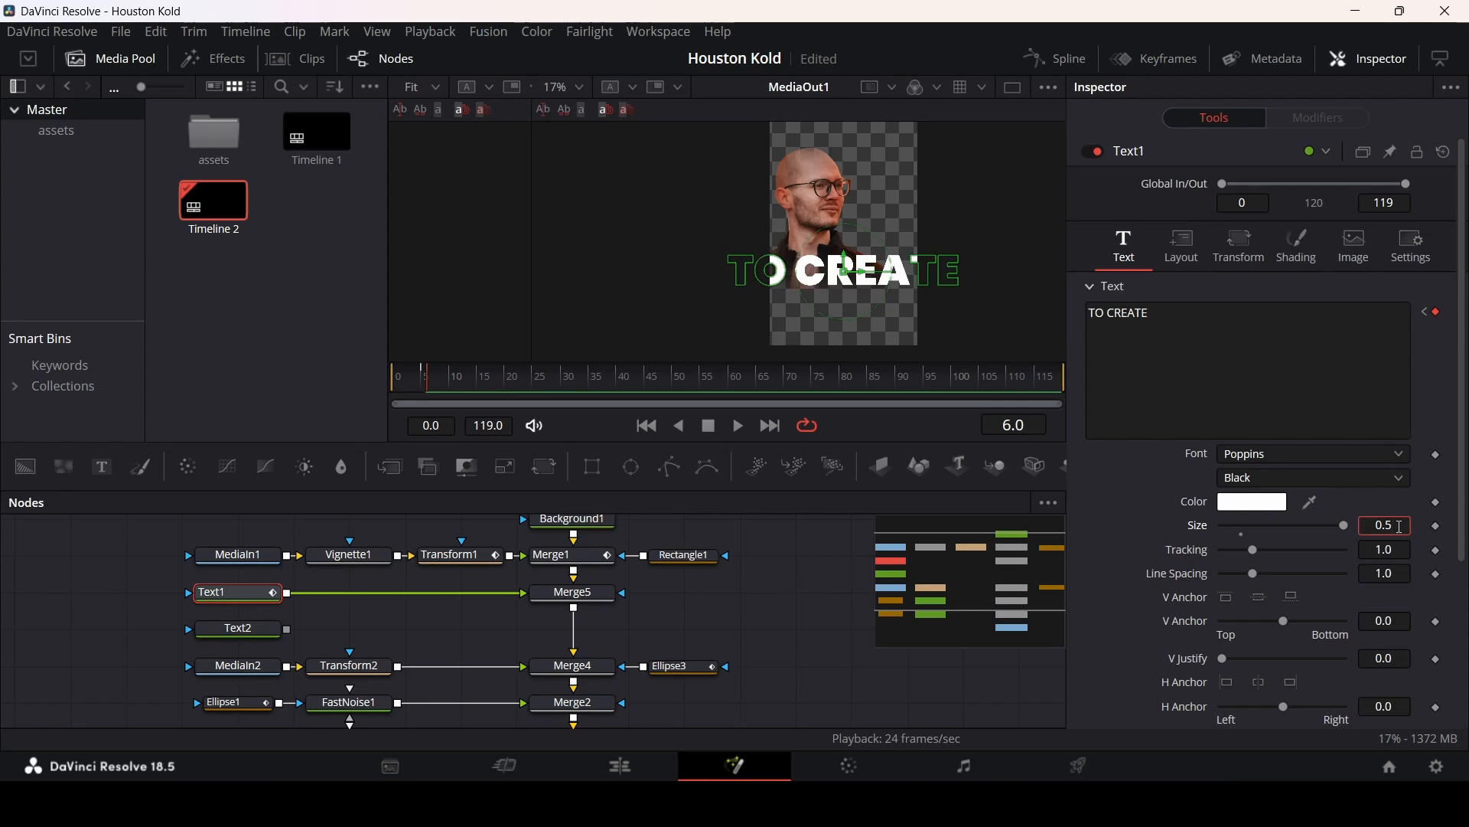
pyautogui.write('2')
pyautogui.press('Tab')
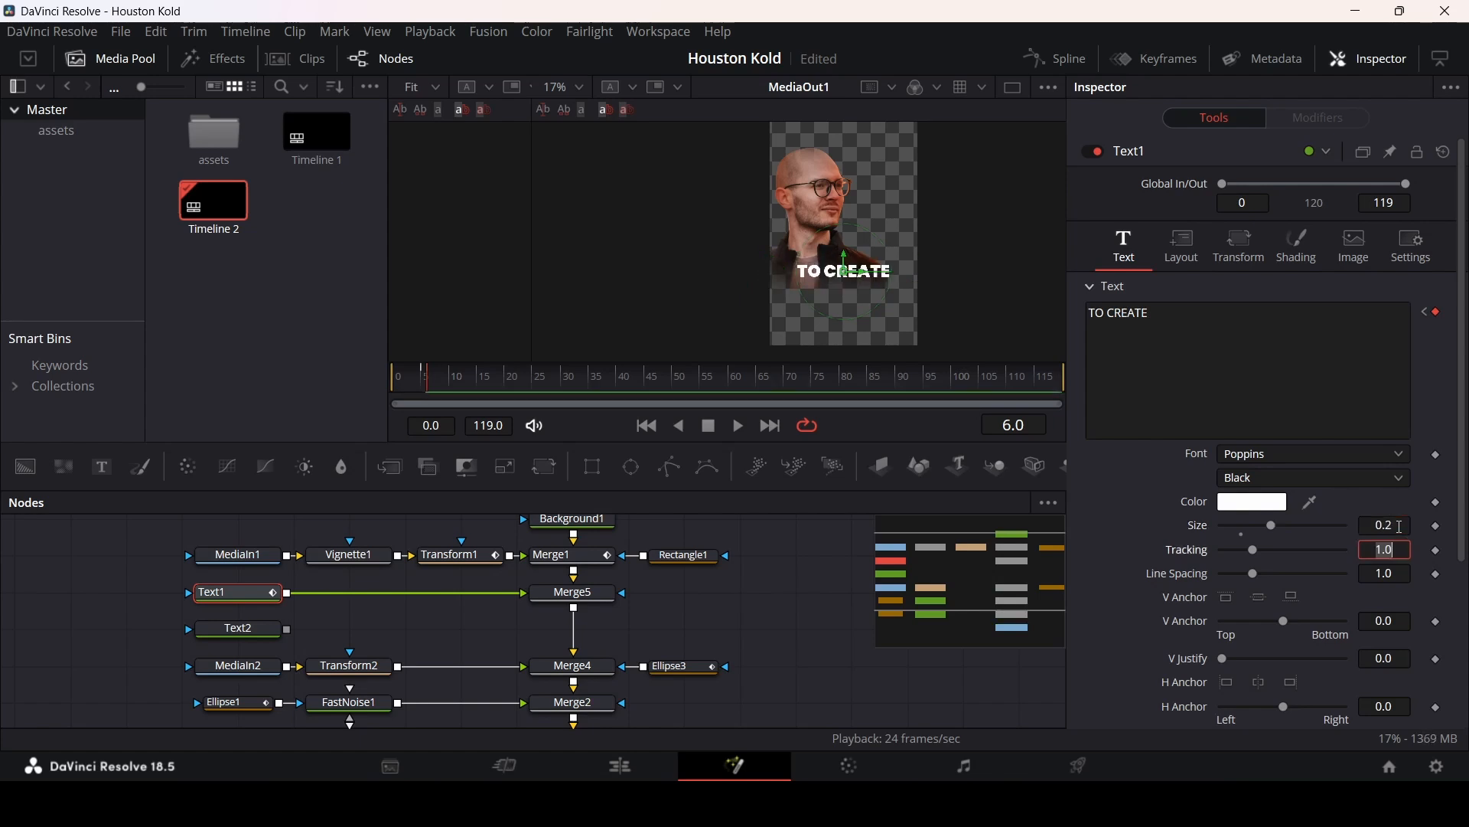
pyautogui.click(425, 378)
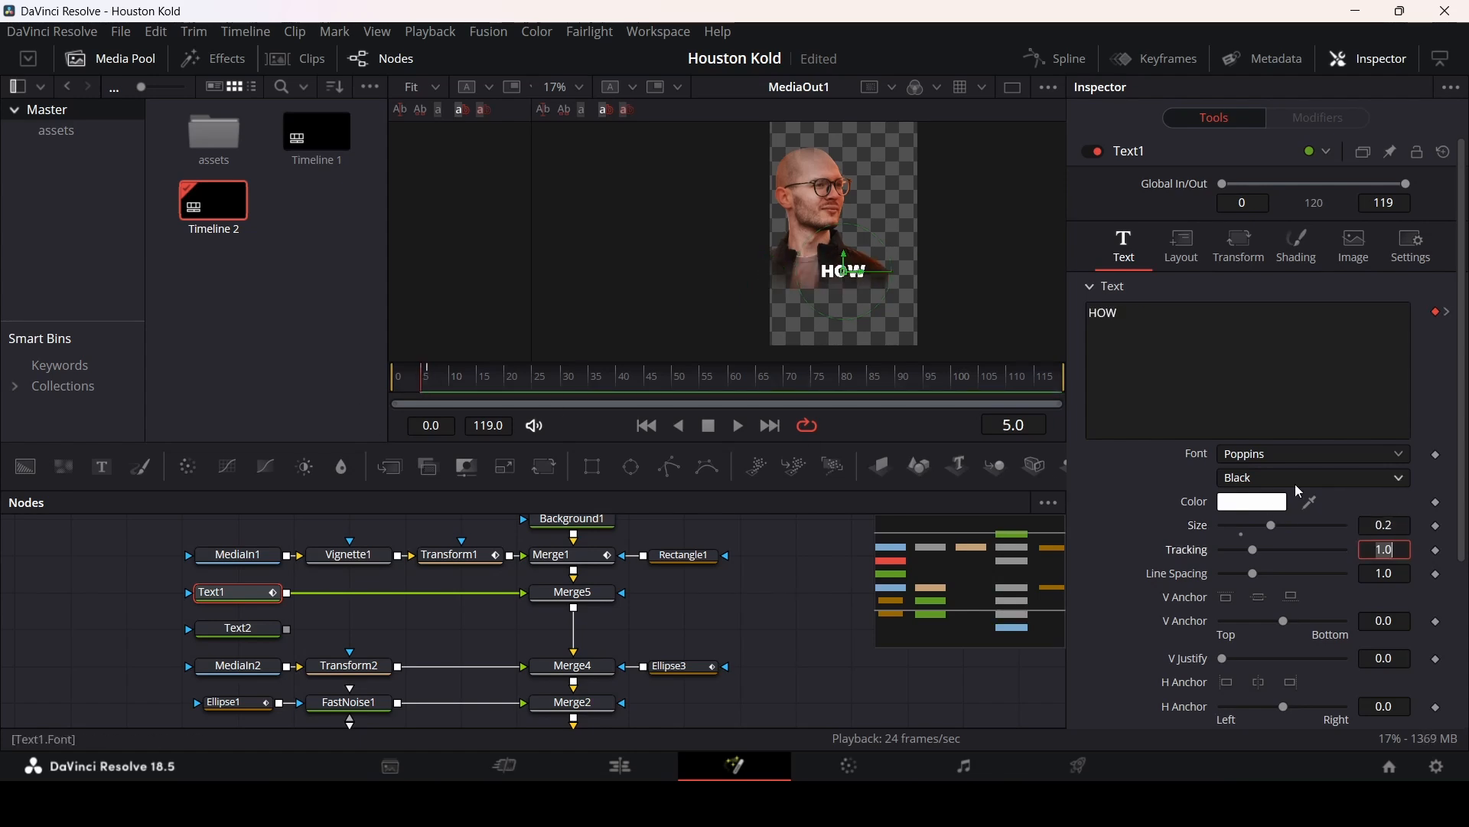
# Step: Keyframe Text1's font at frame 5 and set its style to Bold on frame 6
pyautogui.click(1437, 456)
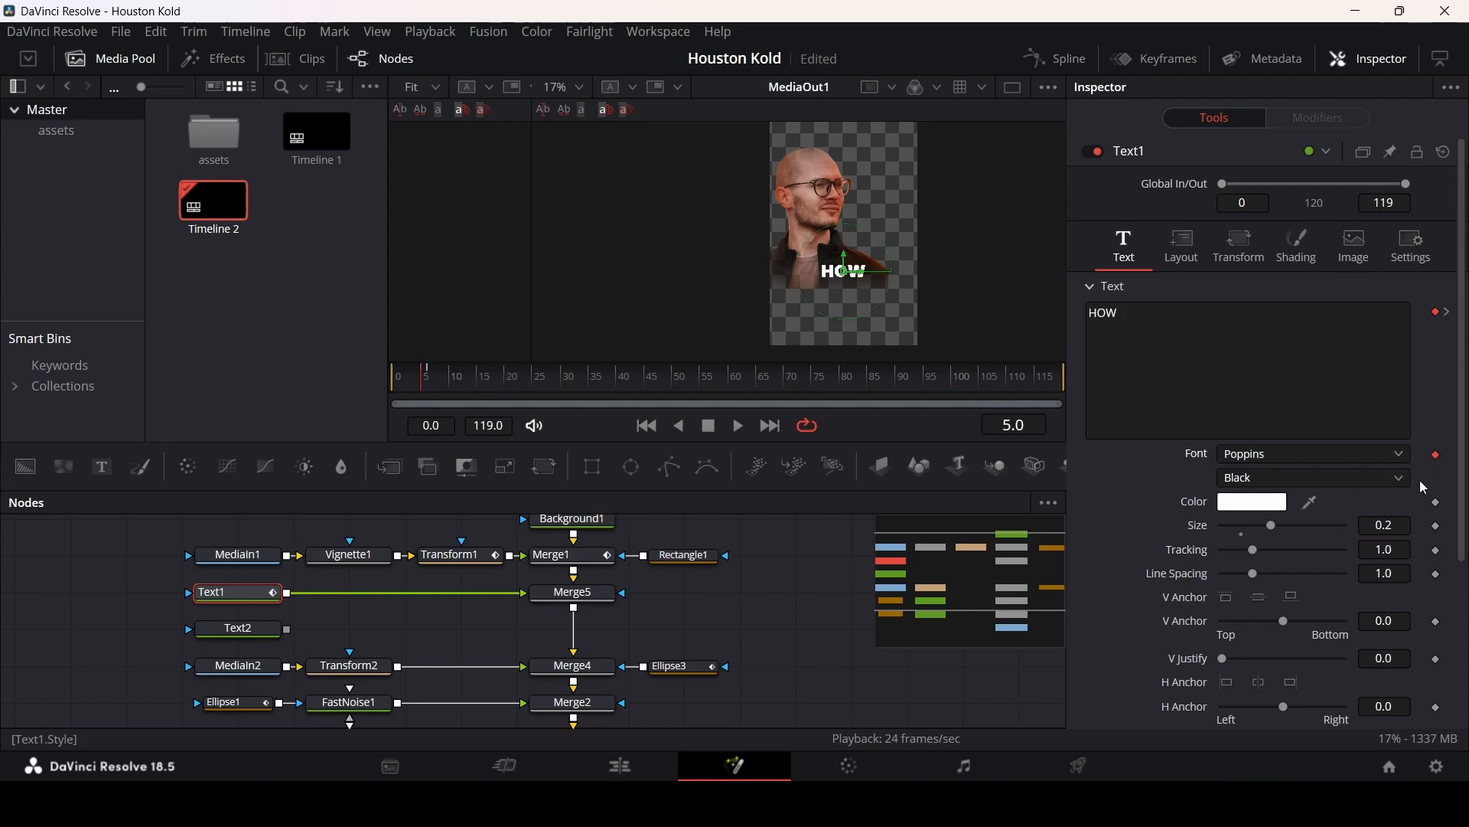
pyautogui.press('Right')
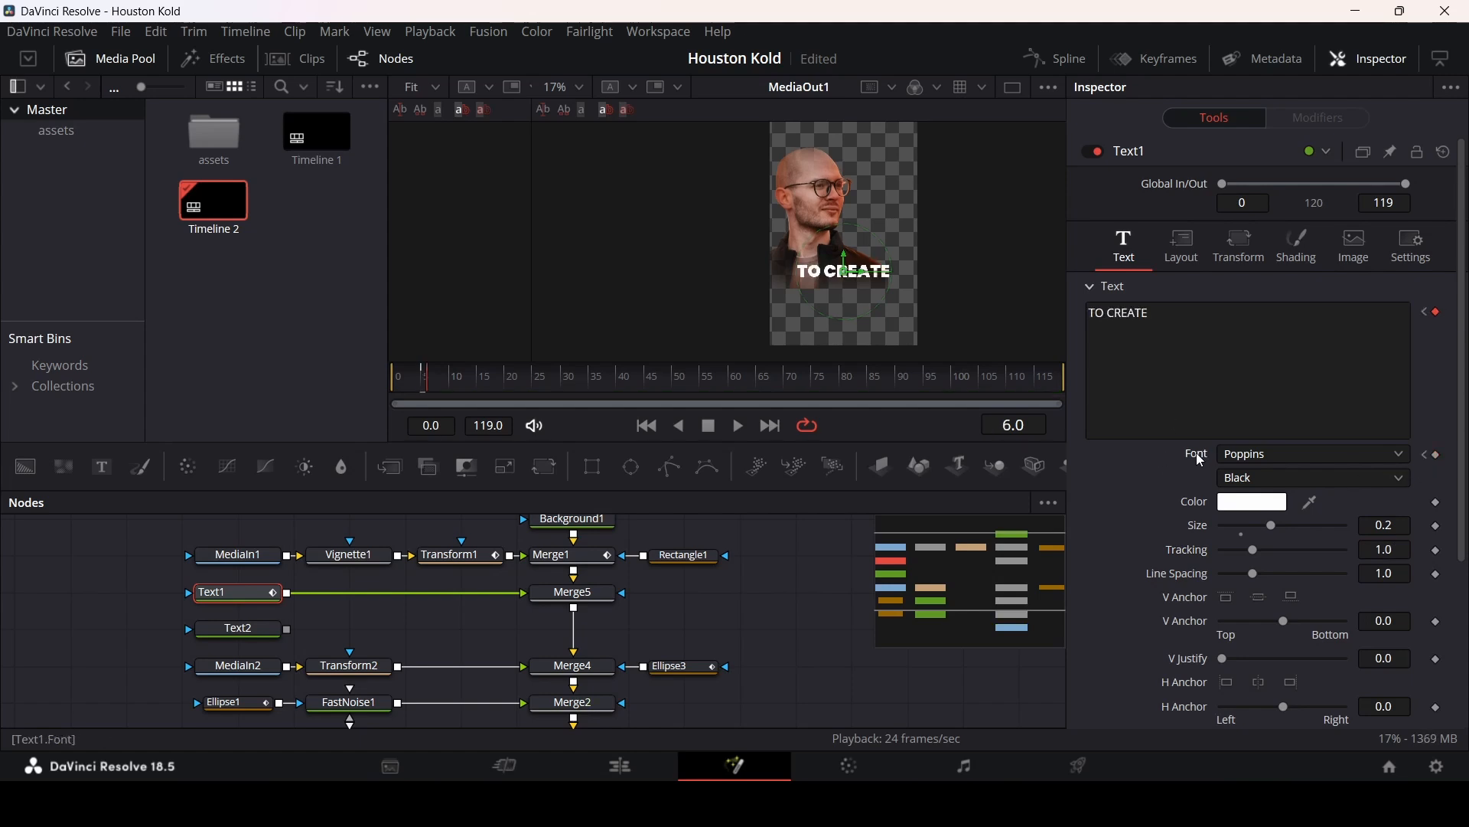
pyautogui.click(1275, 478)
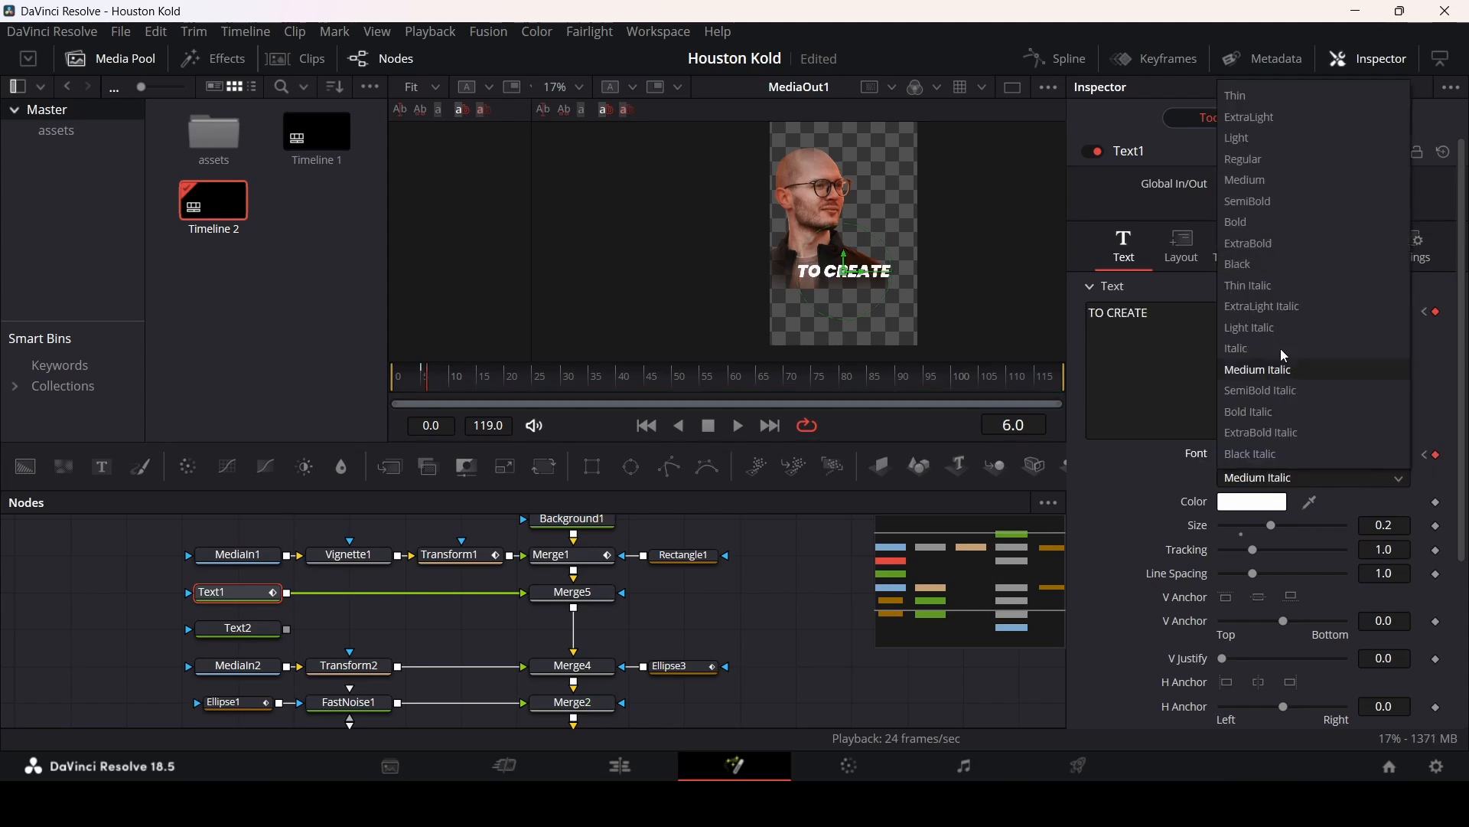
pyautogui.click(1278, 224)
pyautogui.press('space')
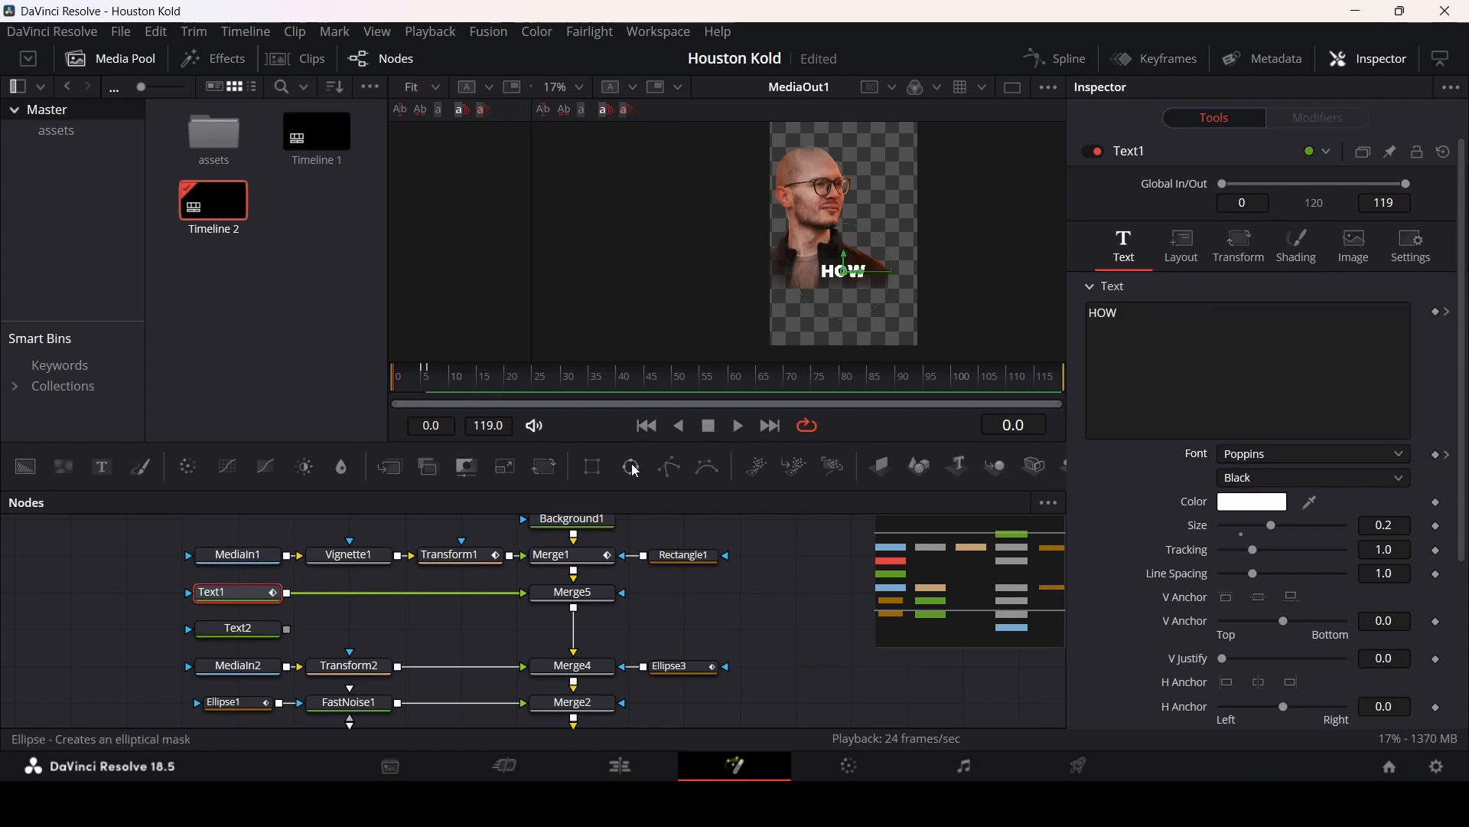
pyautogui.moveTo(461, 390); pyautogui.dragTo(419, 389)
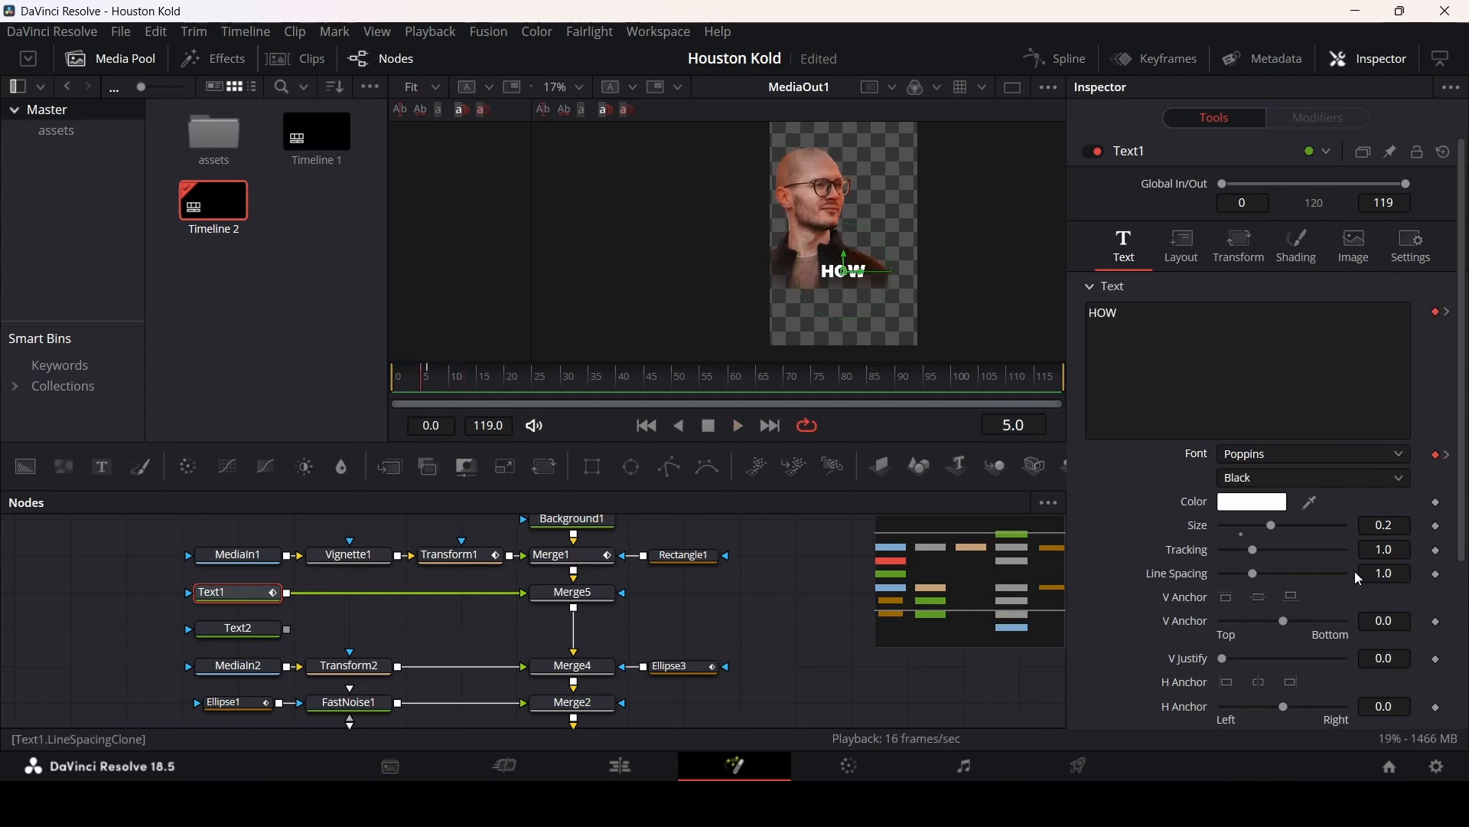
pyautogui.press('Right')
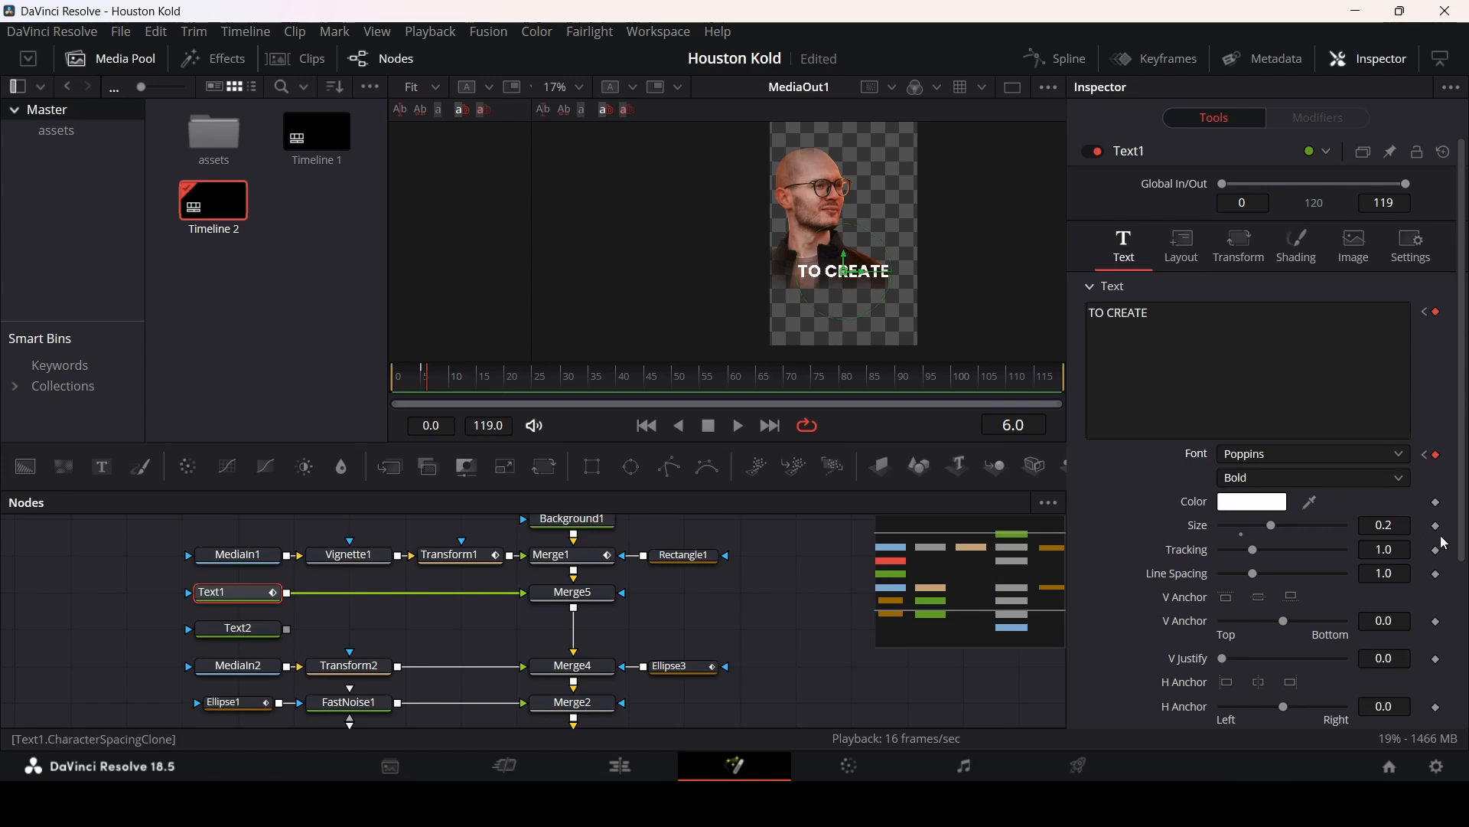
# Step: Keyframe Text1's size at frame 6 and set the size to 0.5 on frame 5
pyautogui.click(1436, 527)
pyautogui.press('Left')
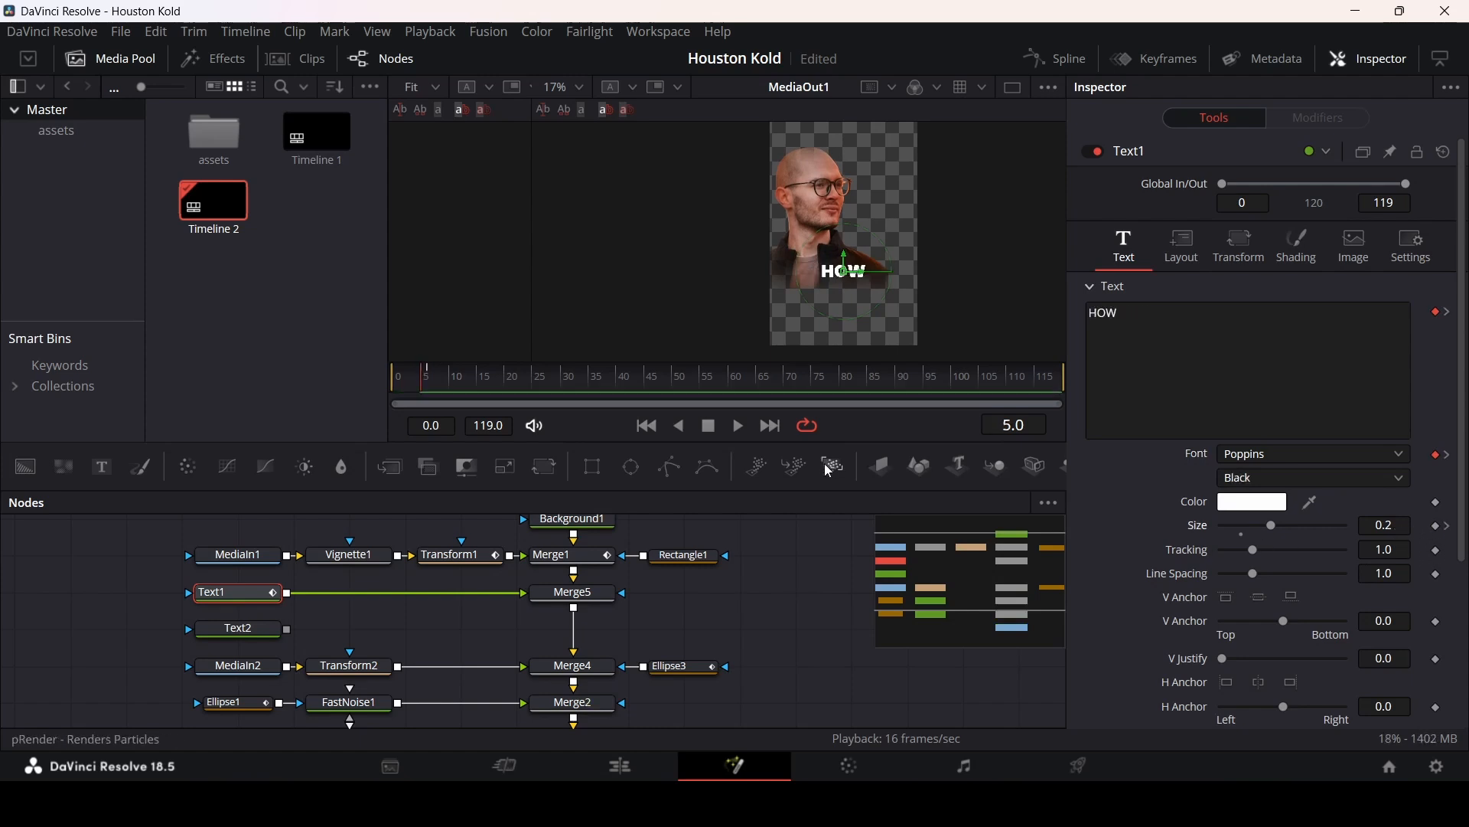
pyautogui.press('Right')
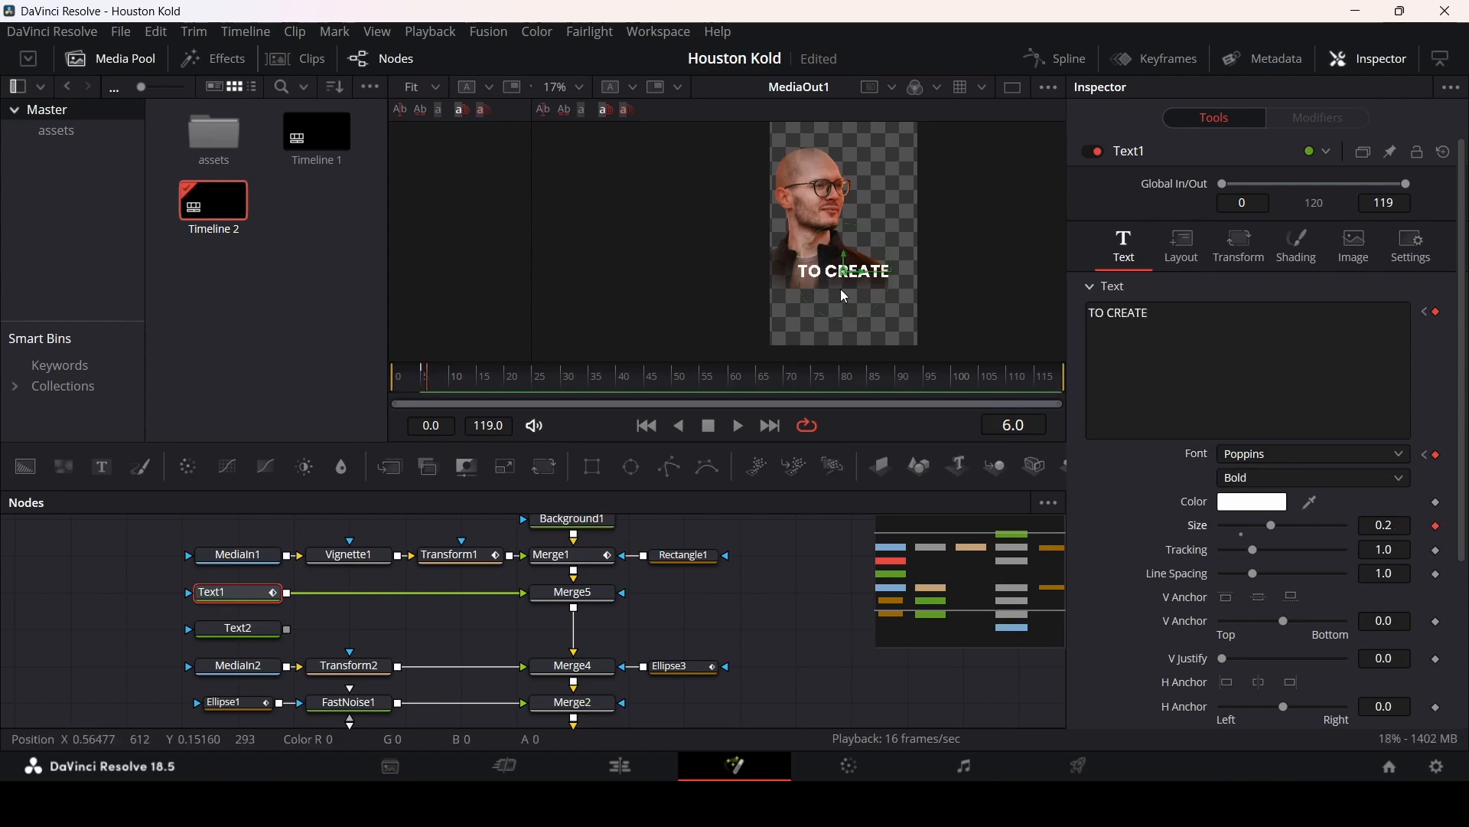
pyautogui.press('Left')
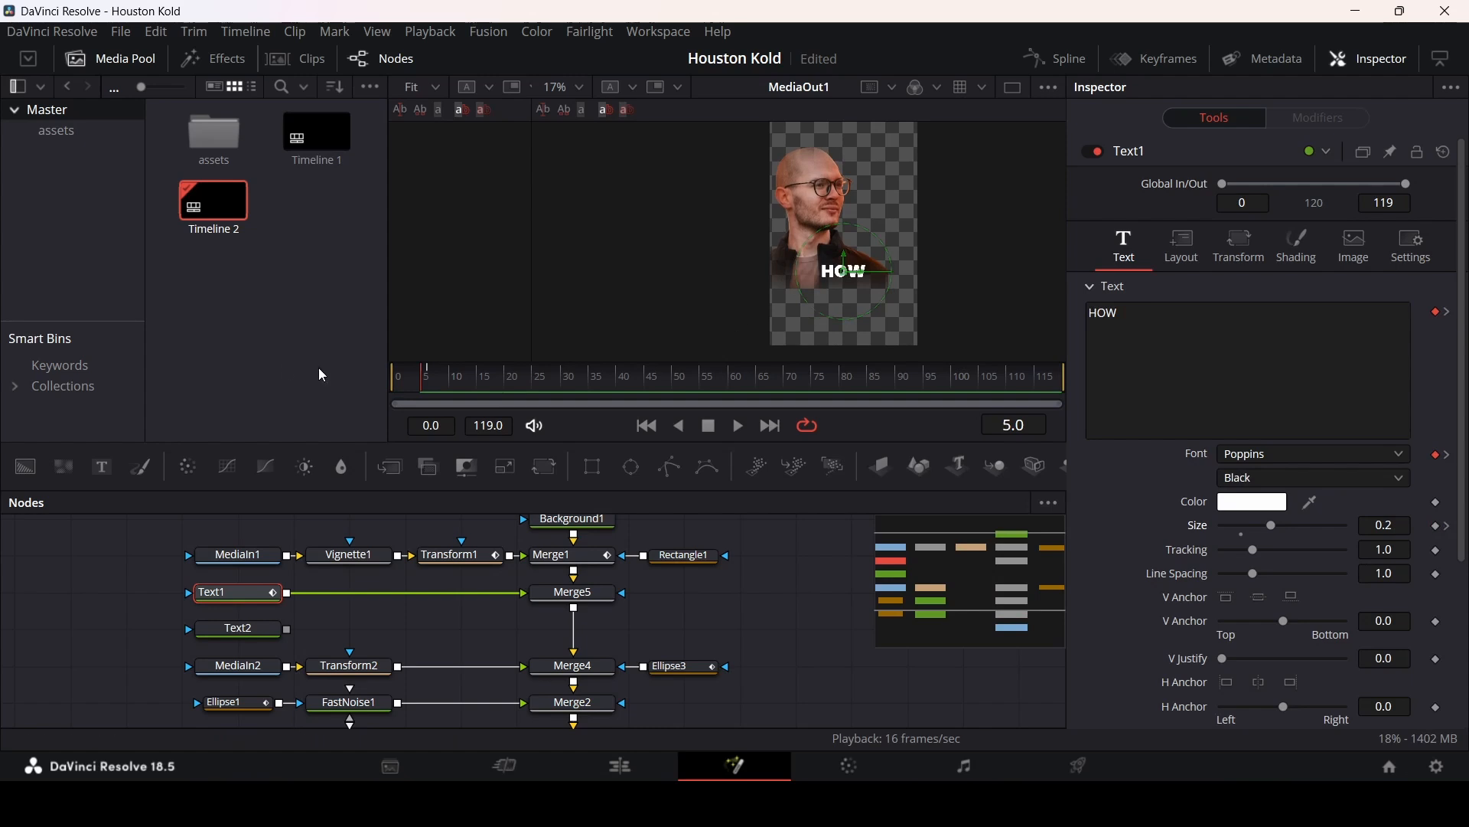
pyautogui.click(1409, 528)
pyautogui.press('BackSpace')
pyautogui.write('5')
pyautogui.press('Tab')
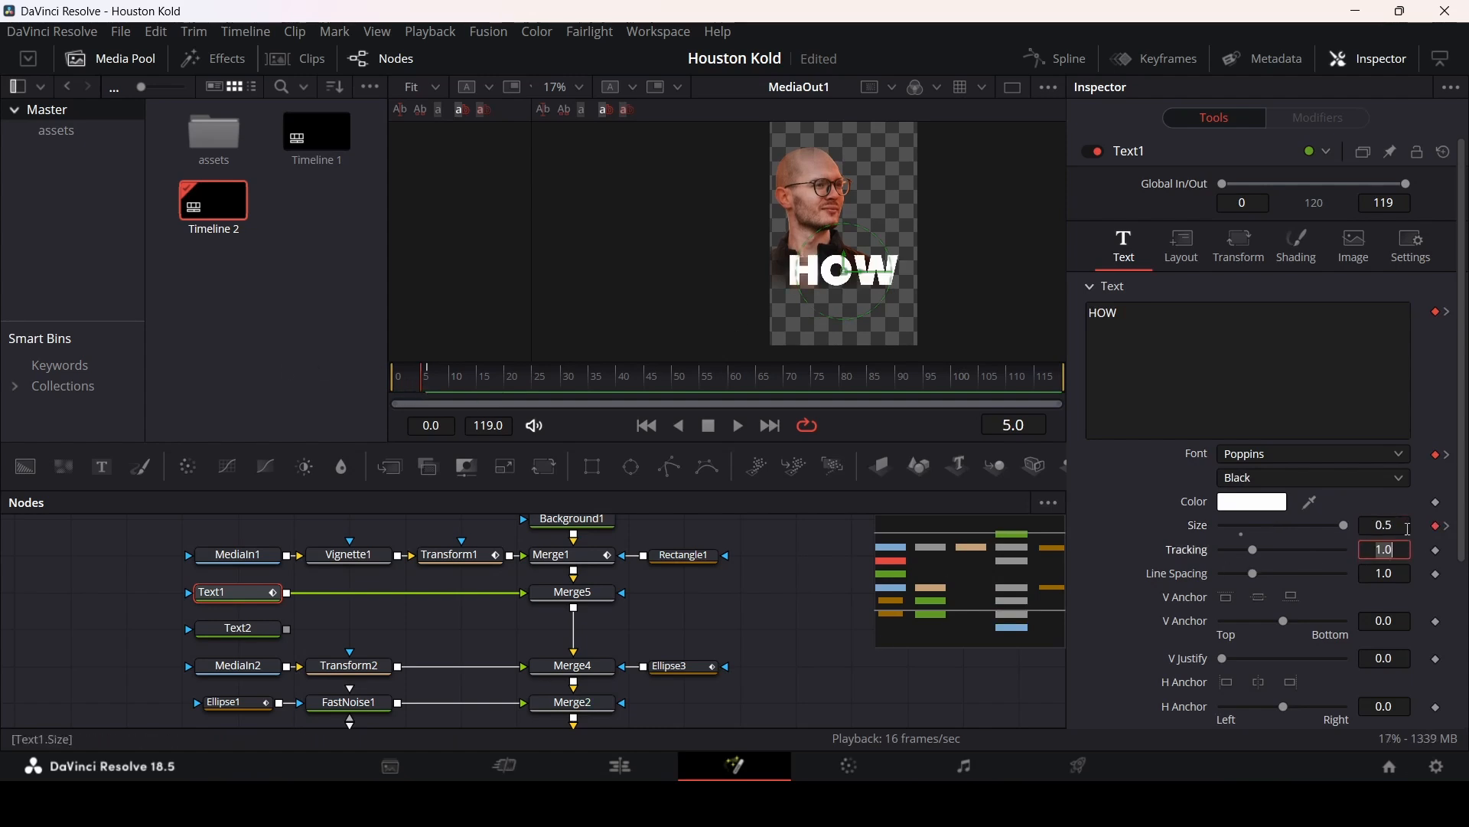
# Step: Keyframe Text1's text, size and font at frame 20, then on frame 21 change the text to MOTION in Black style
pyautogui.click(393, 379)
pyautogui.click(746, 604)
pyautogui.press('space')
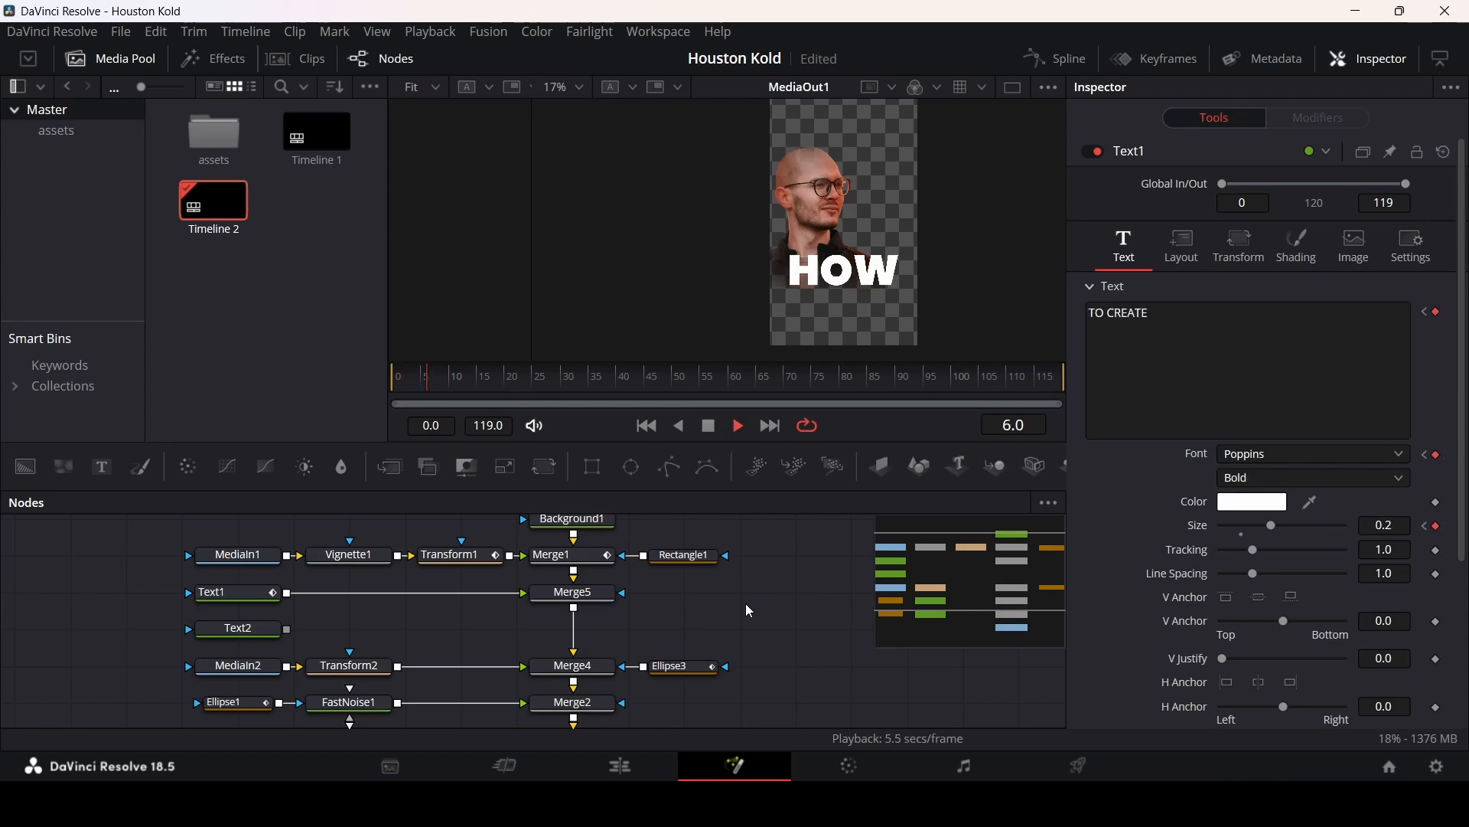
pyautogui.press('space')
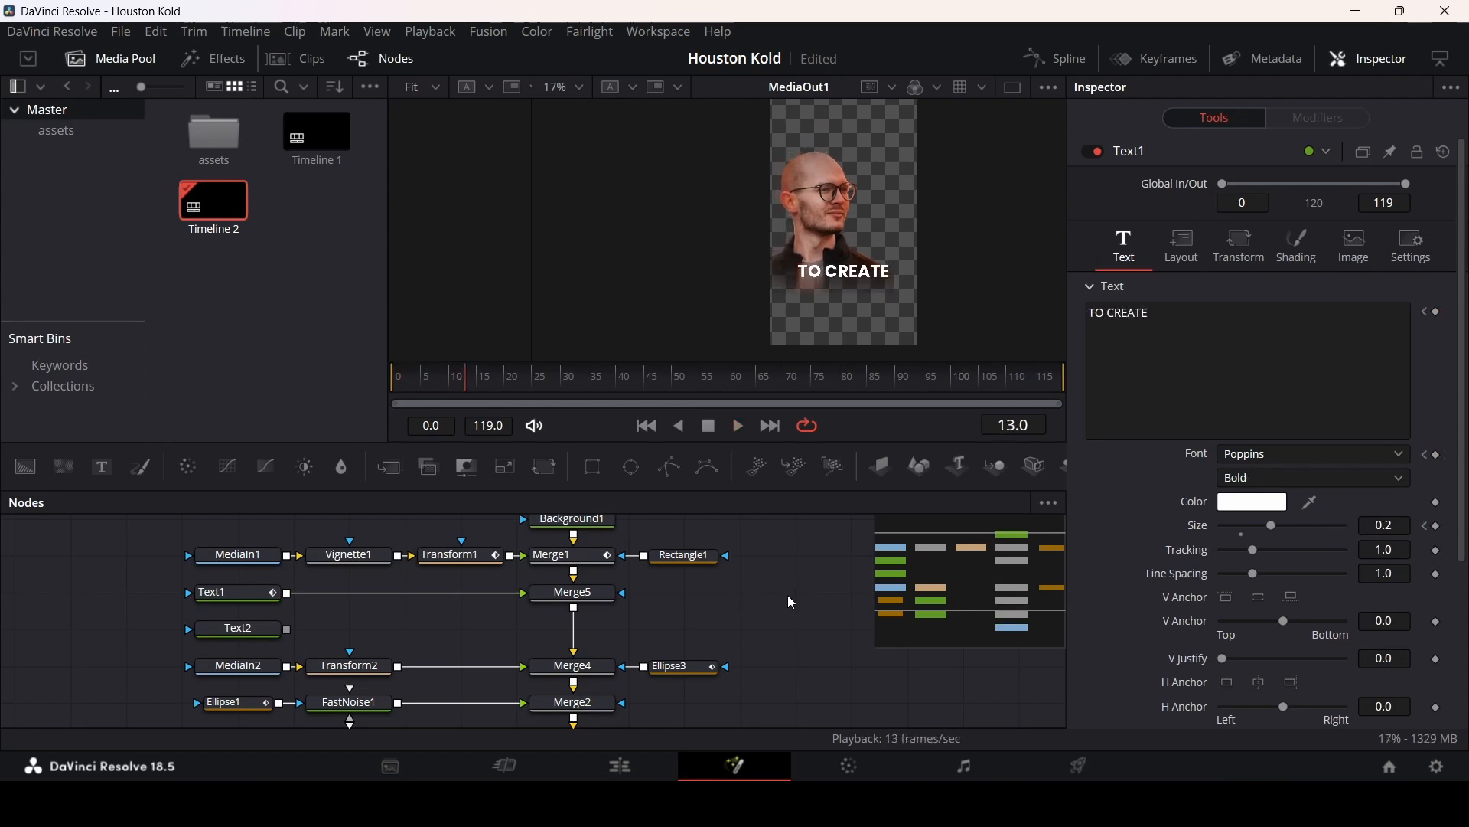
pyautogui.moveTo(505, 387)
pyautogui.mouseDown()
pyautogui.moveTo(568, 390)
pyautogui.moveTo(513, 390)
pyautogui.mouseUp()
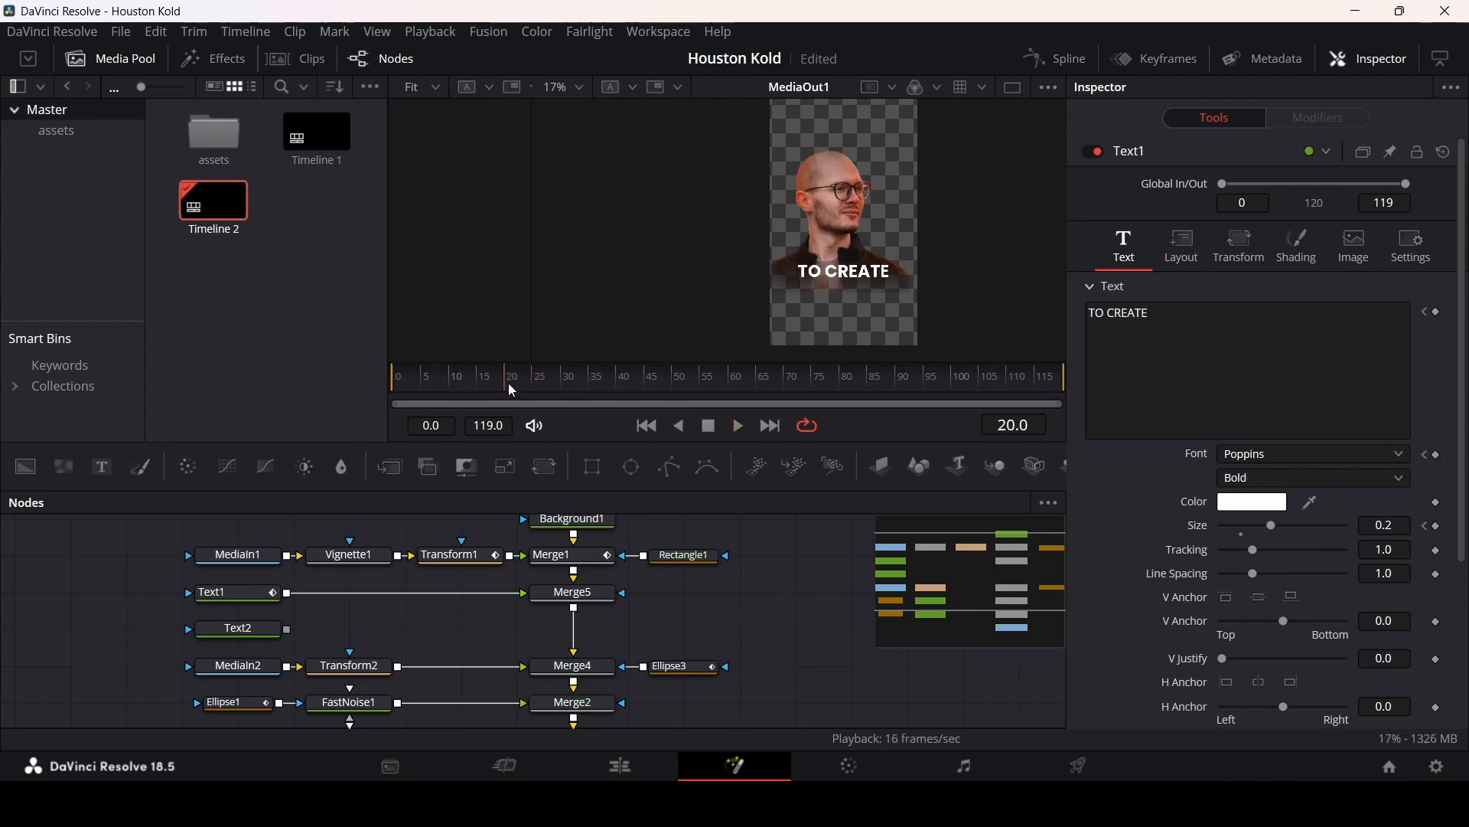
pyautogui.click(1438, 313)
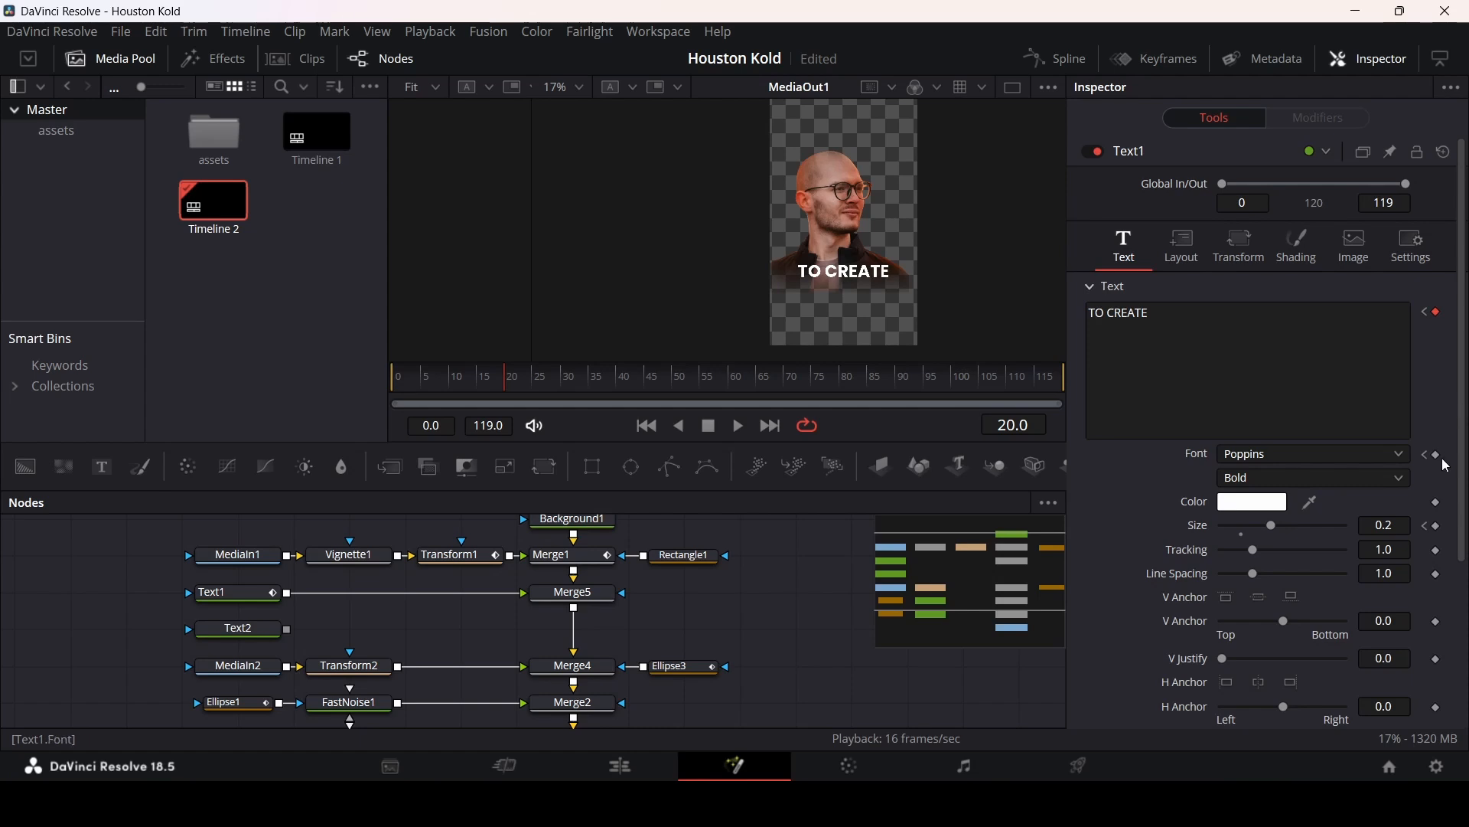
pyautogui.click(1438, 526)
pyautogui.click(1438, 455)
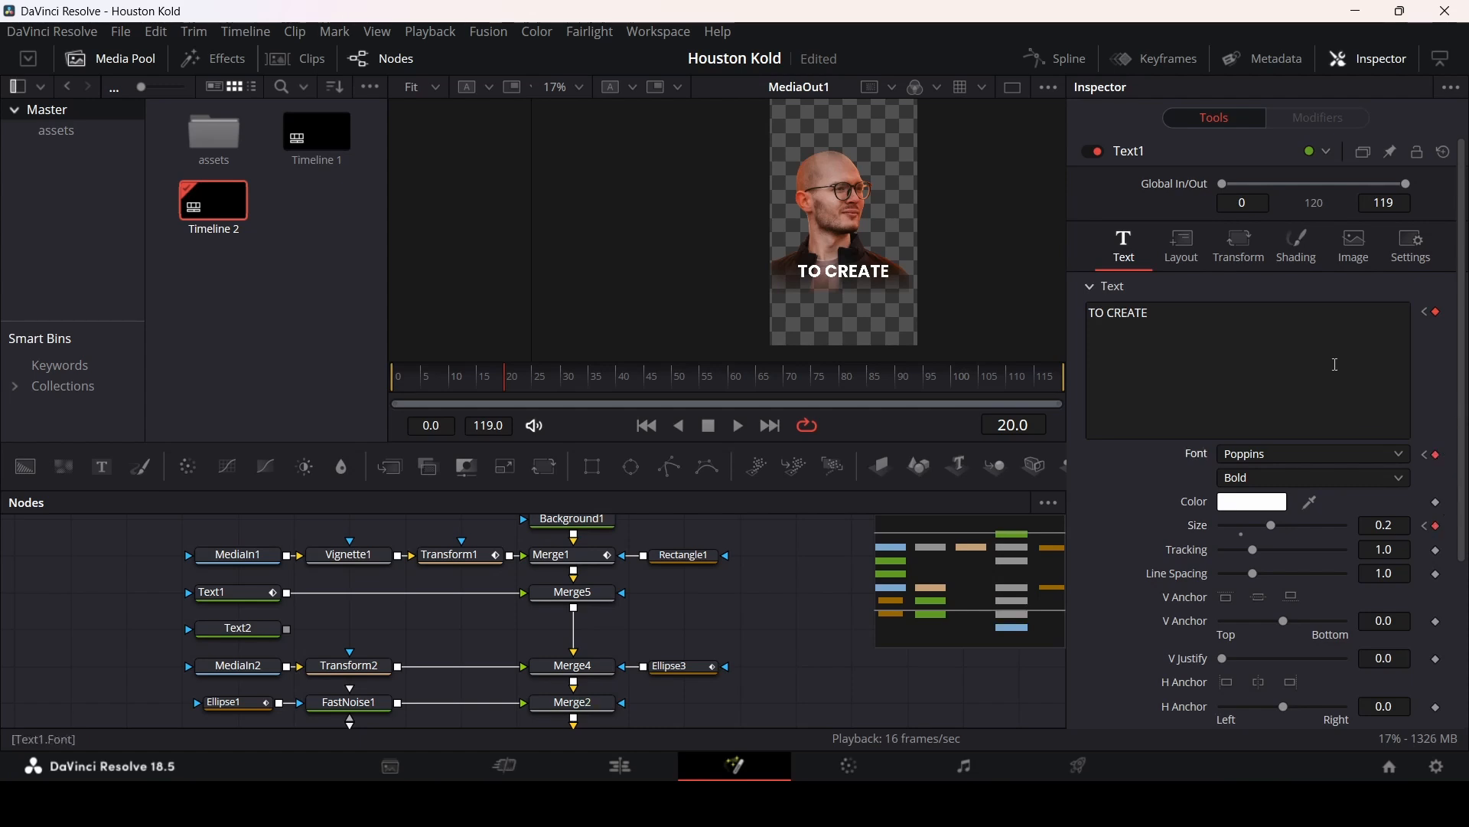
pyautogui.press('Right')
pyautogui.moveTo(1182, 321); pyautogui.dragTo(1068, 323)
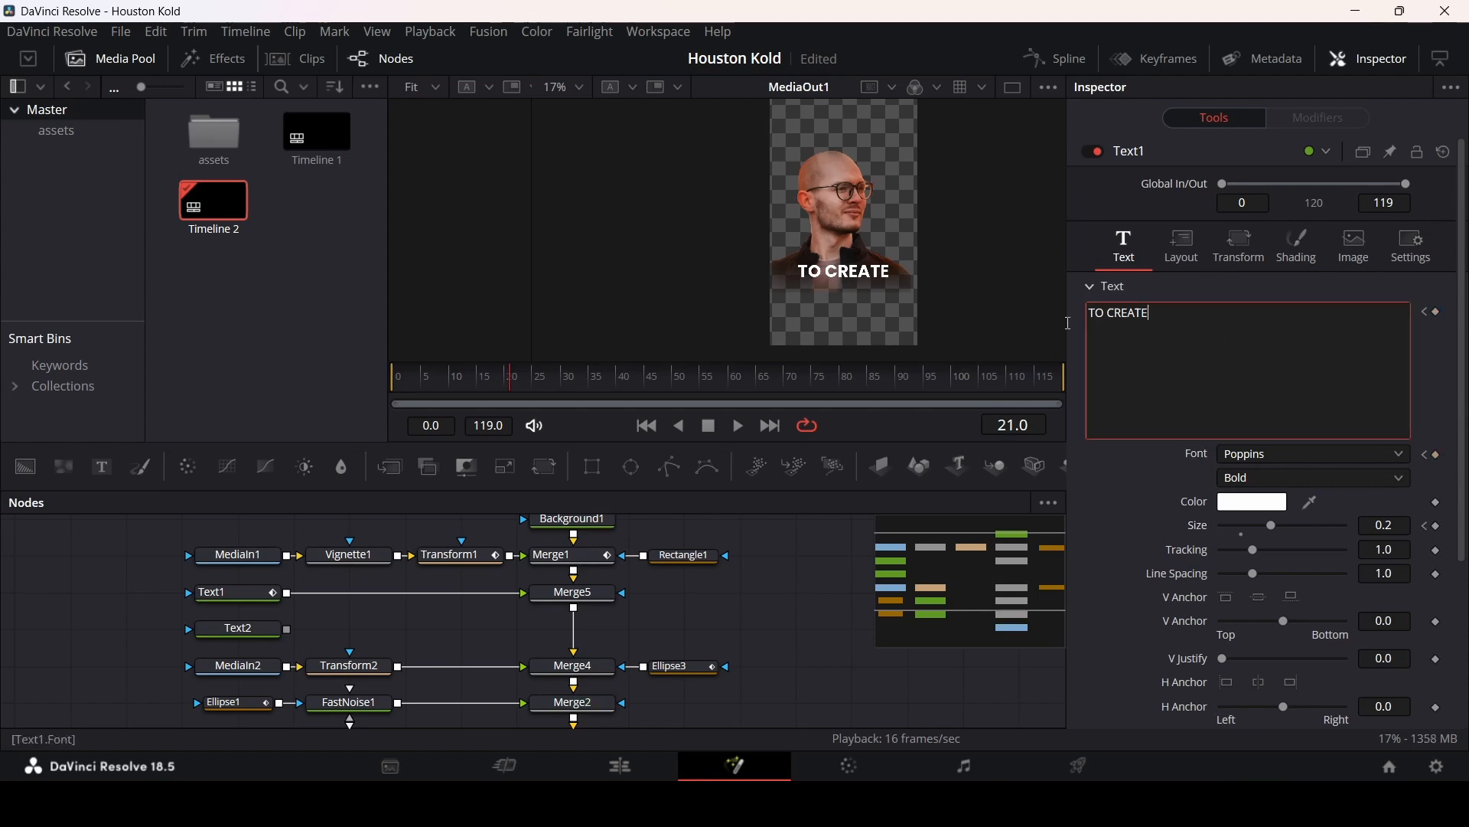
pyautogui.hotkey('ctrl', 'a')
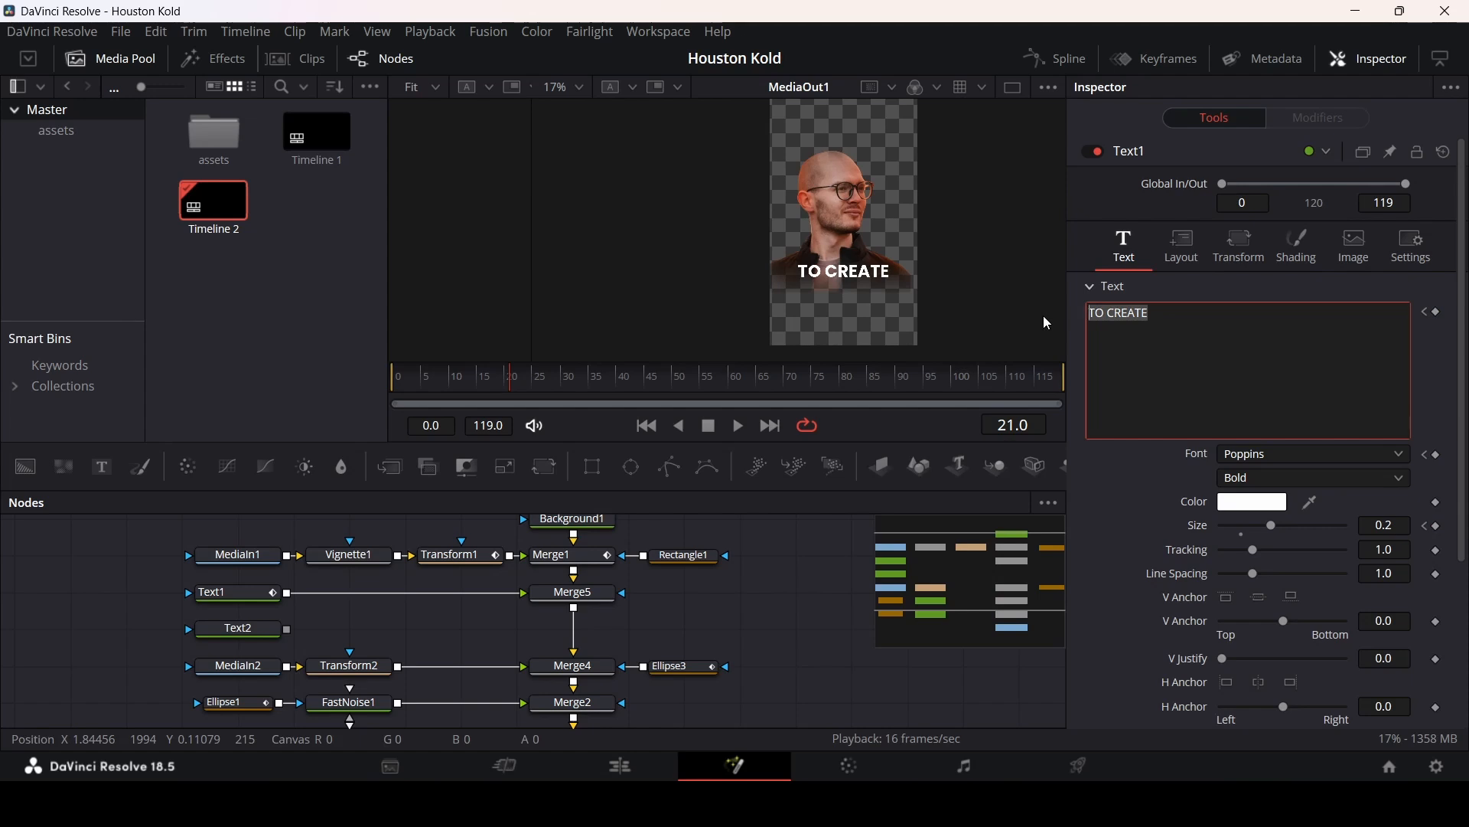
pyautogui.write('MOTION')
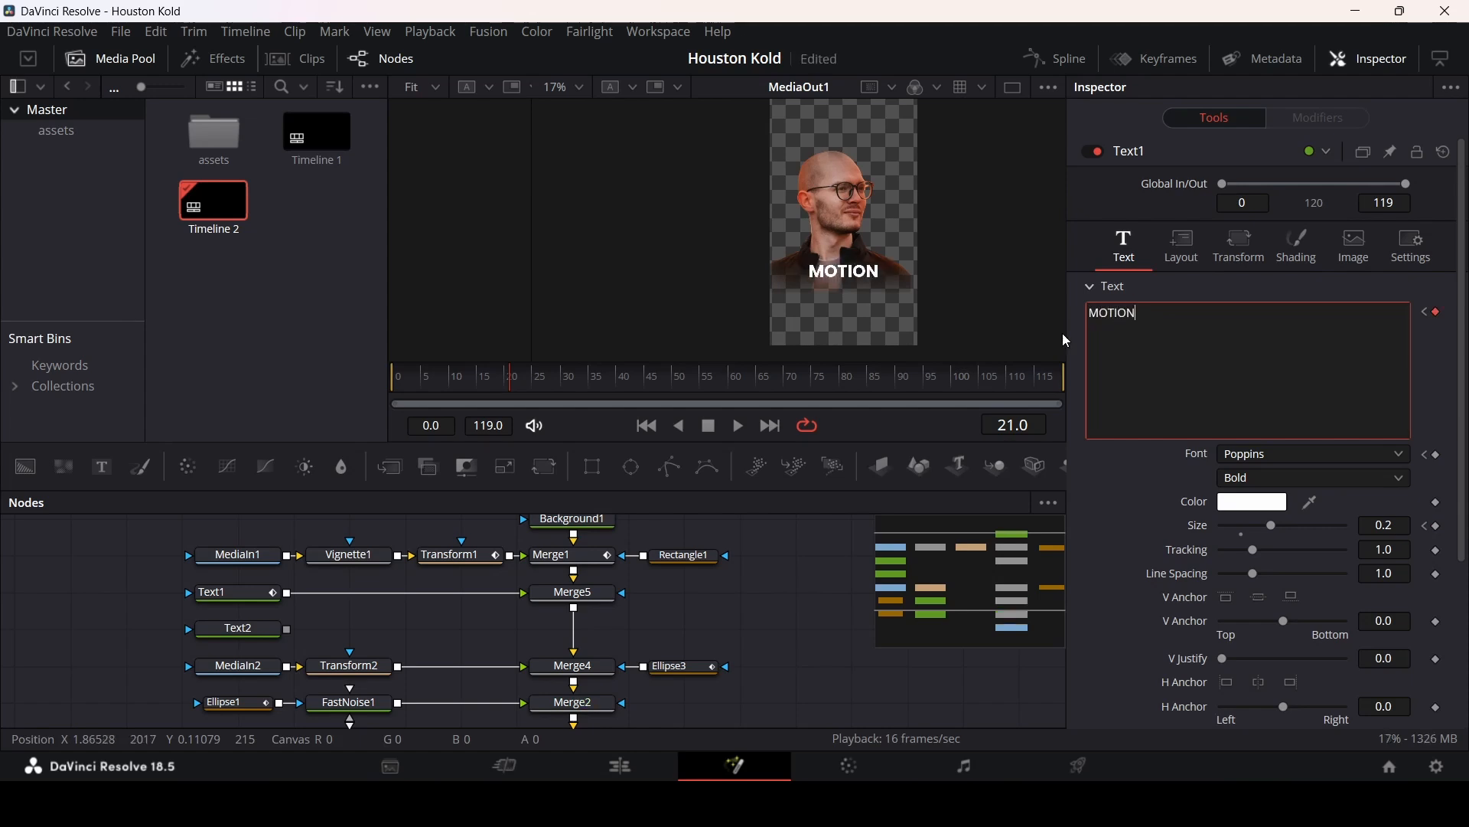
pyautogui.click(1255, 478)
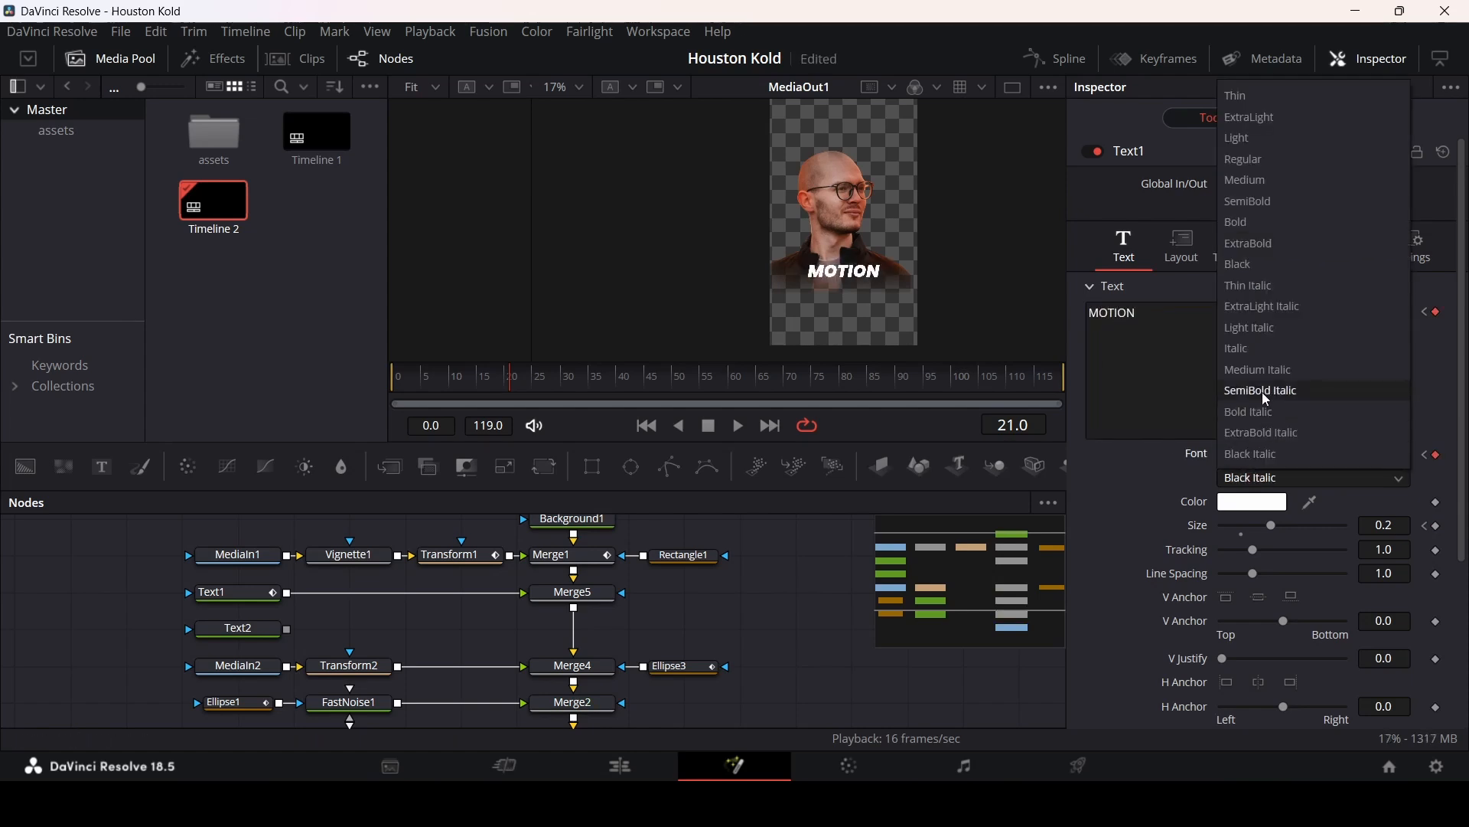
pyautogui.click(1262, 271)
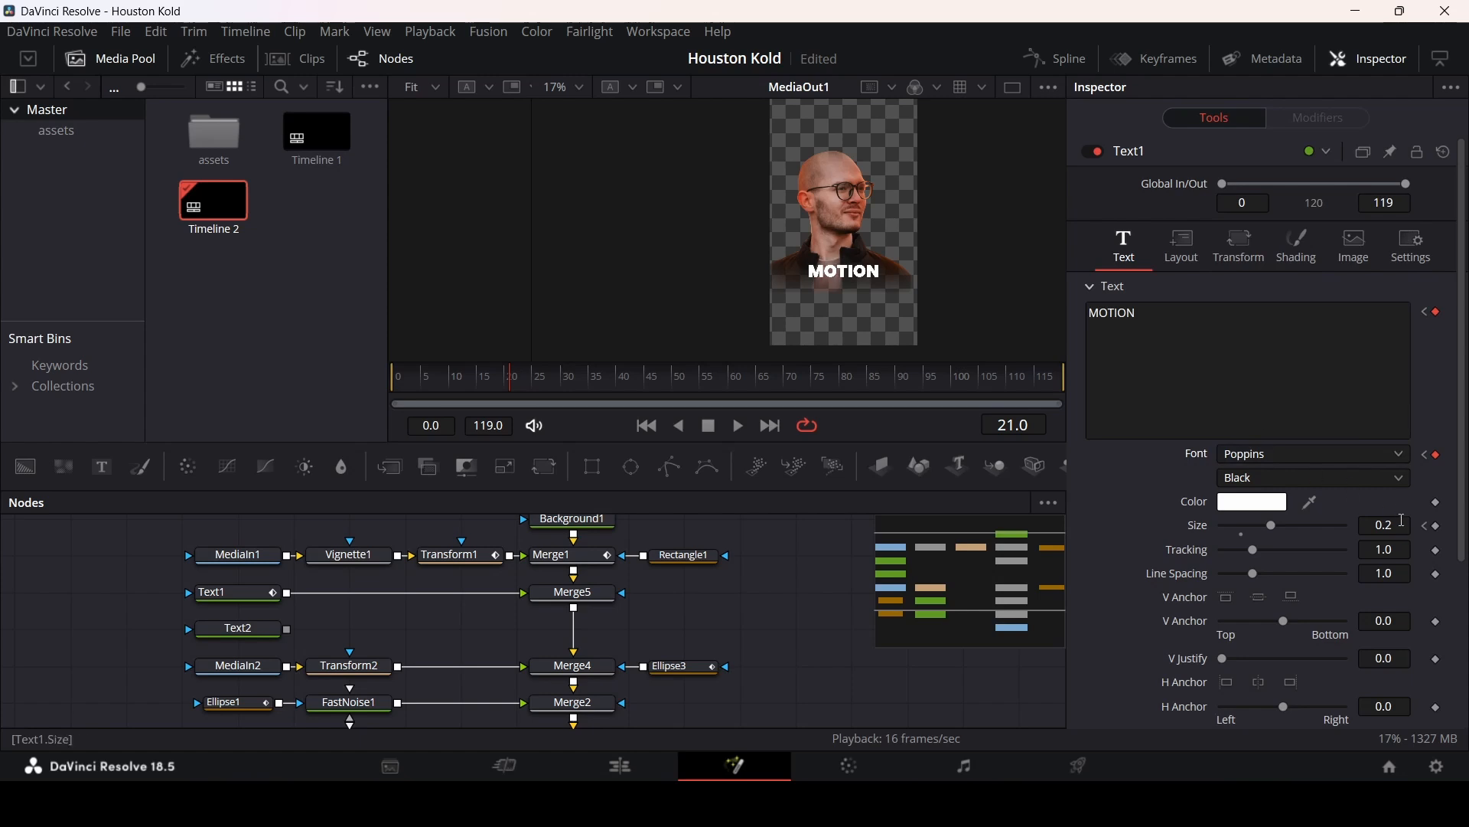
# Step: Try setting Text1's size to 0.3 on frame 21, then undo the change
pyautogui.press('BackSpace')
pyautogui.write('3')
pyautogui.press('Tab')
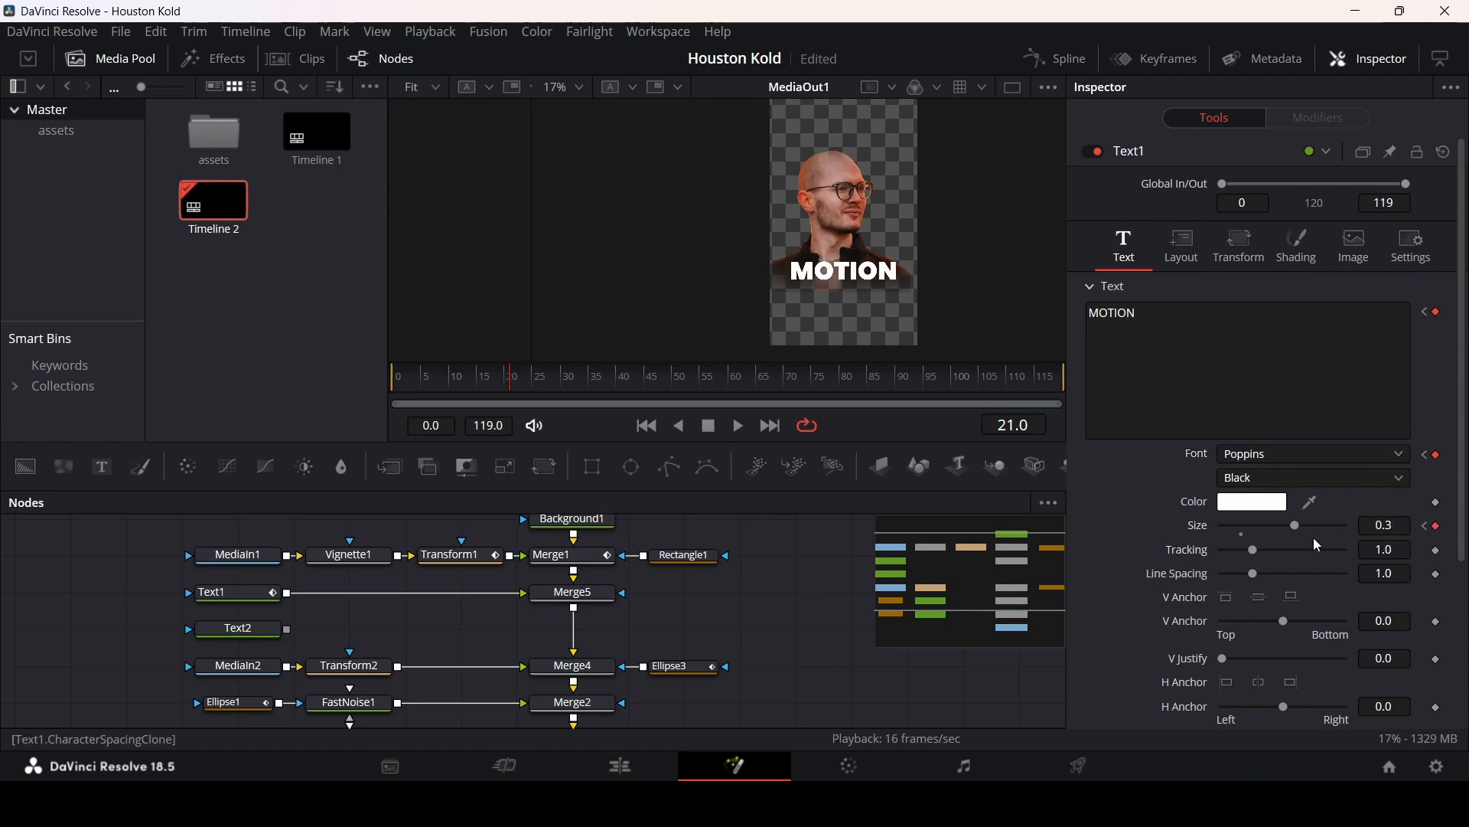
pyautogui.hotkey('ctrl', 'z')
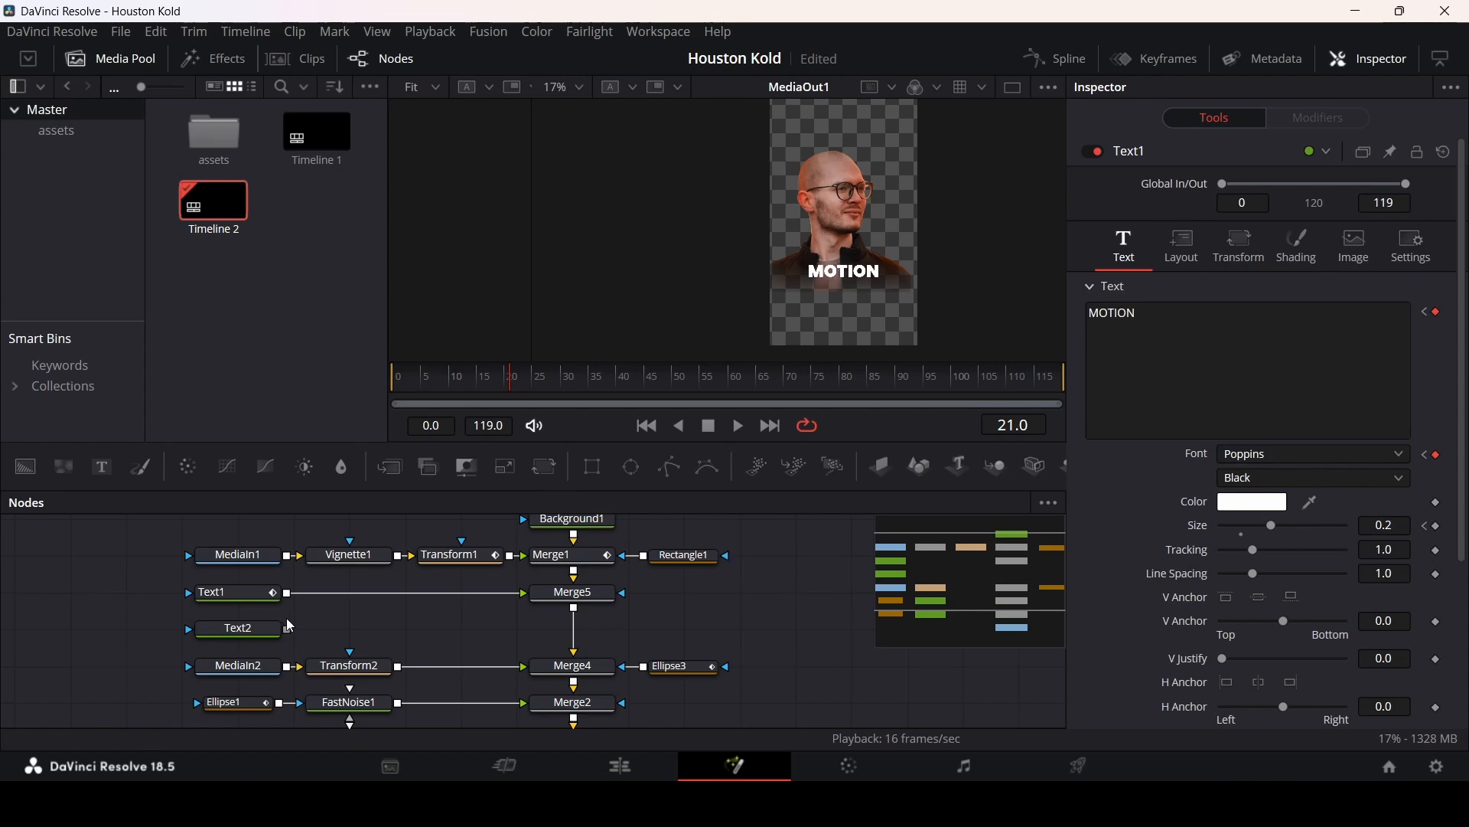
# Step: Merge Text2 into the node tree and enter GRAPHICS as its text
pyautogui.moveTo(559, 625); pyautogui.dragTo(575, 628)
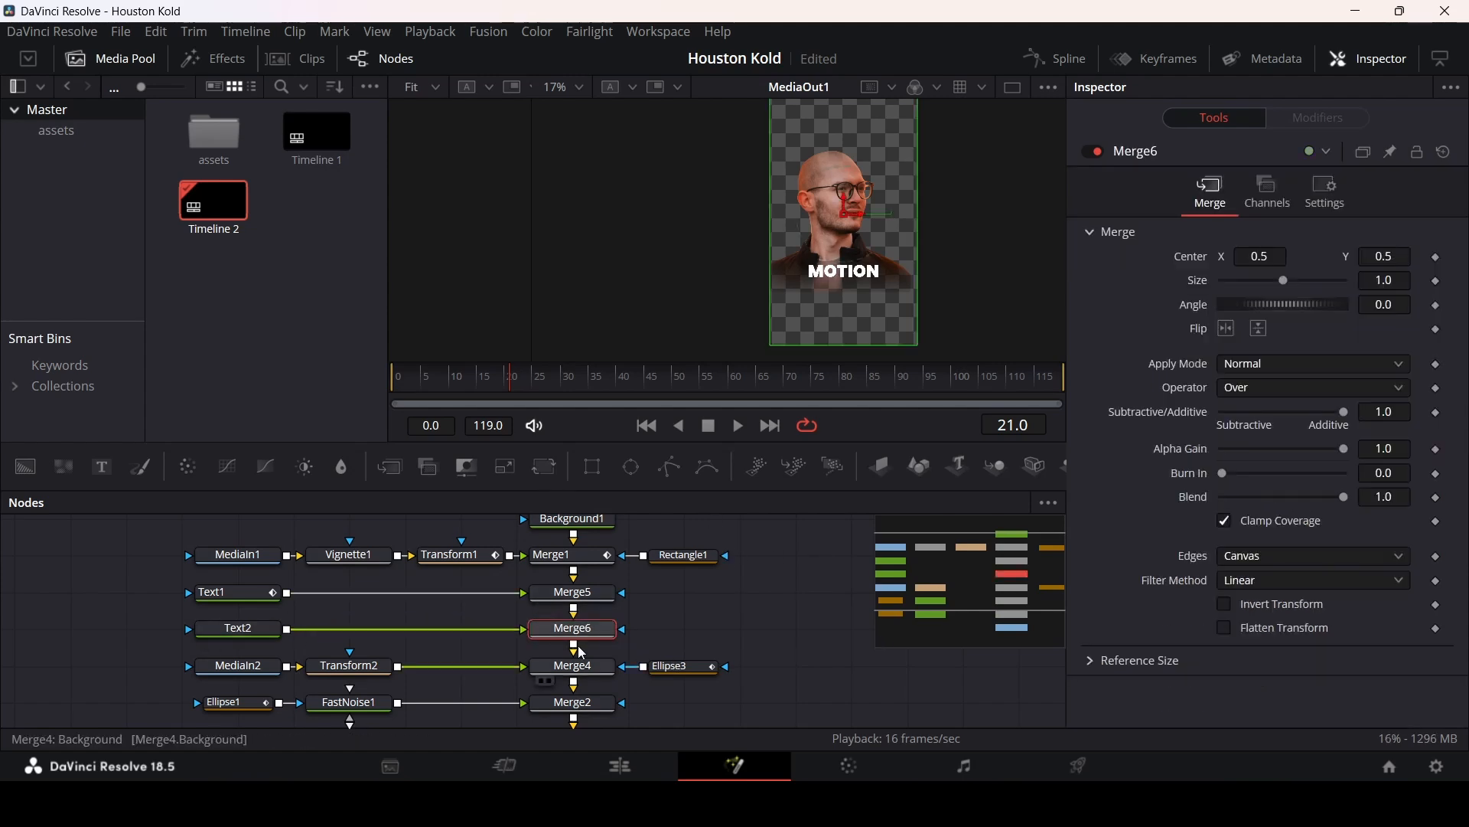
pyautogui.click(235, 632)
pyautogui.click(1245, 371)
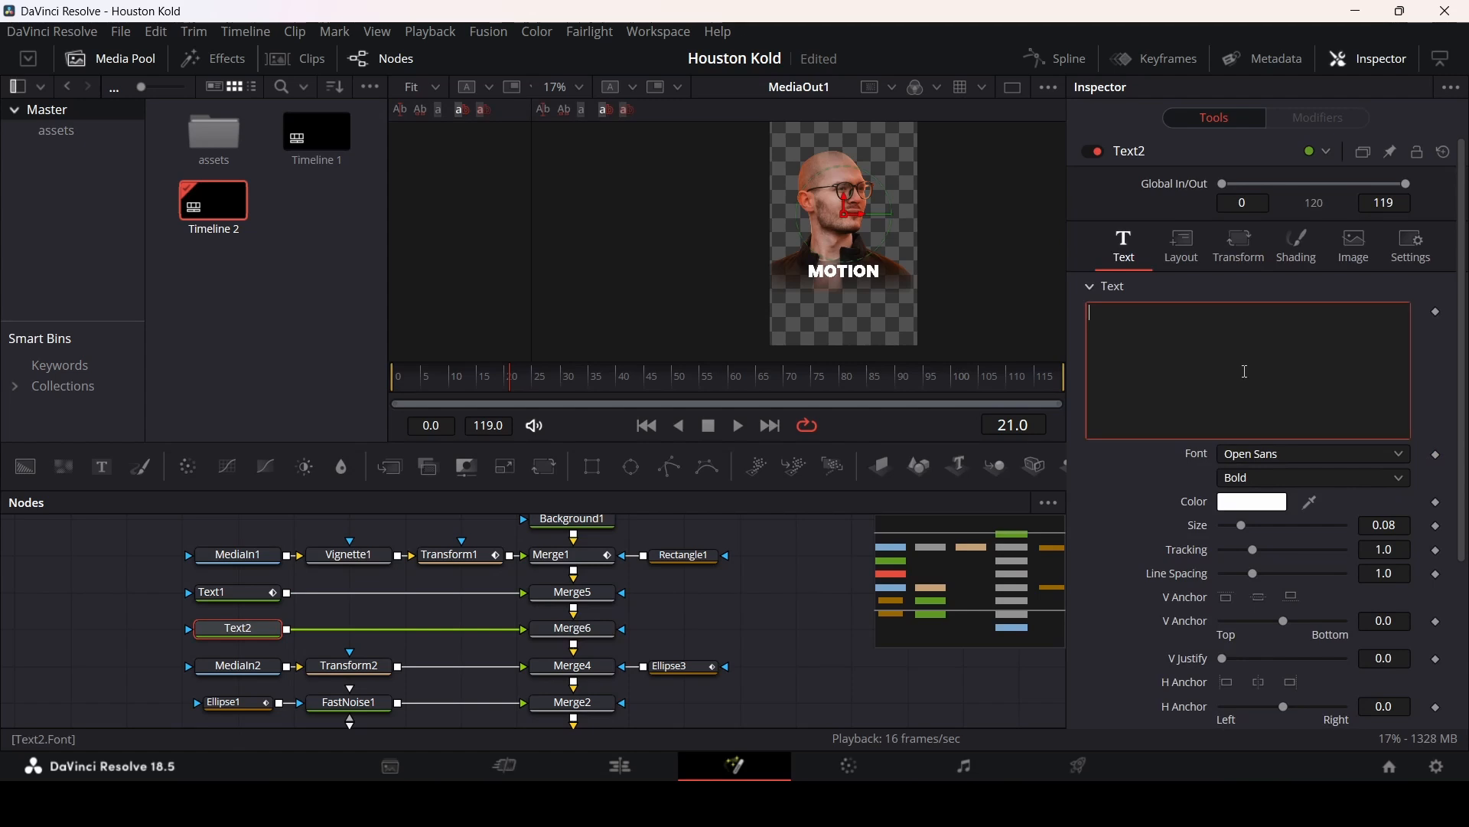
pyautogui.write('GRAPHICS')
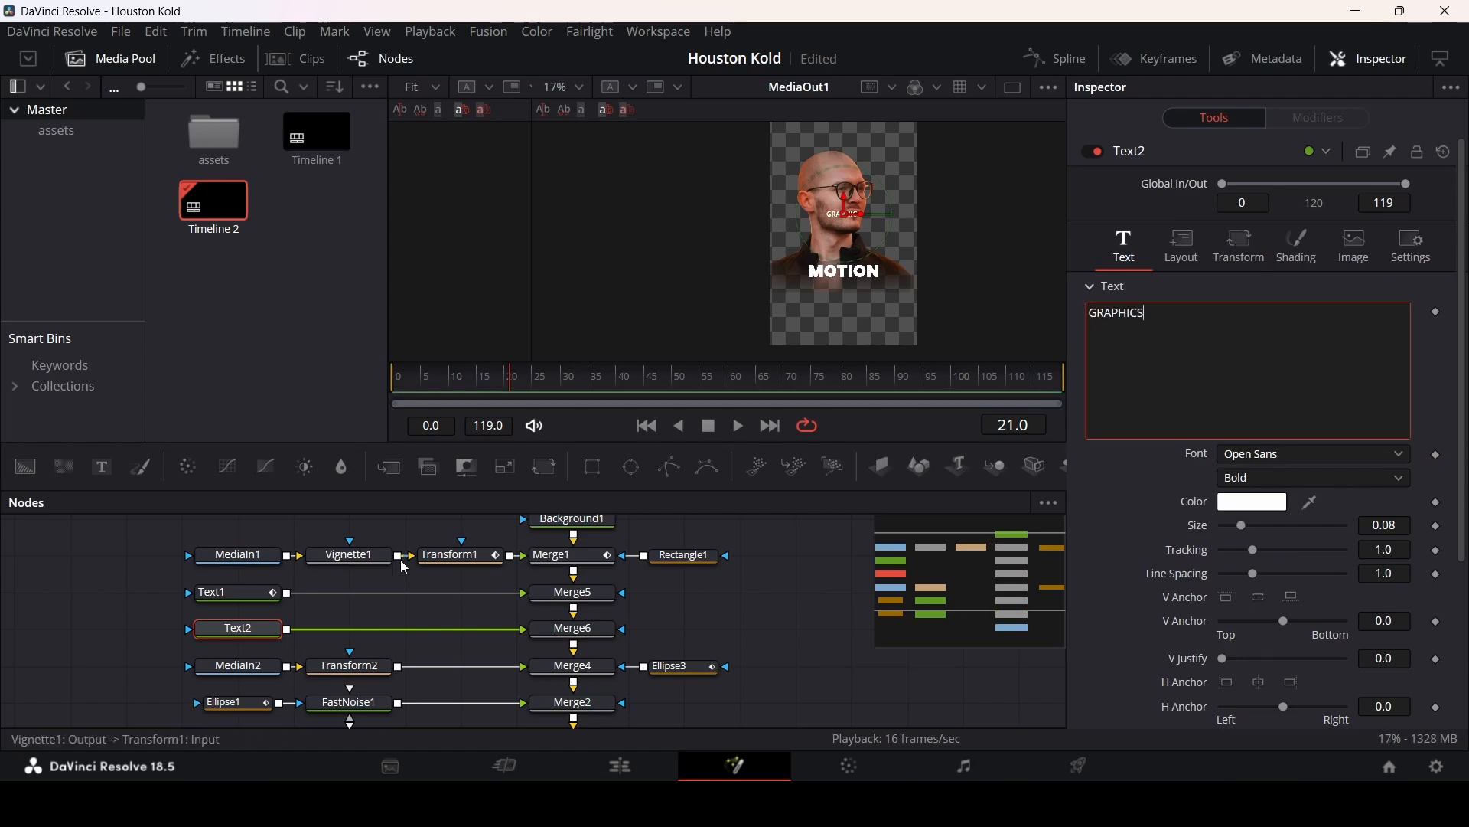
# Step: Set Text2's font to Poppins
pyautogui.click(260, 602)
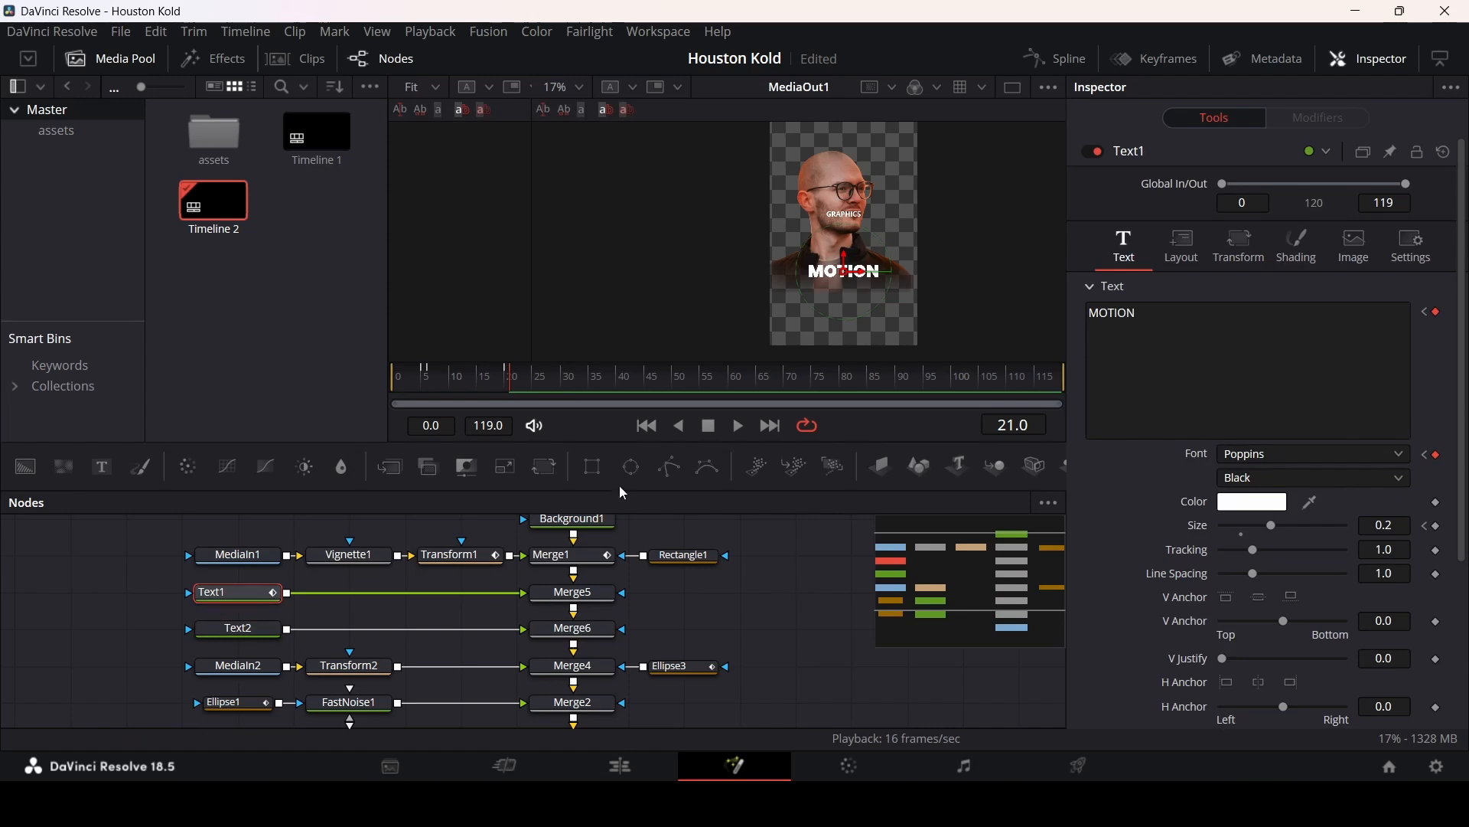
pyautogui.click(239, 629)
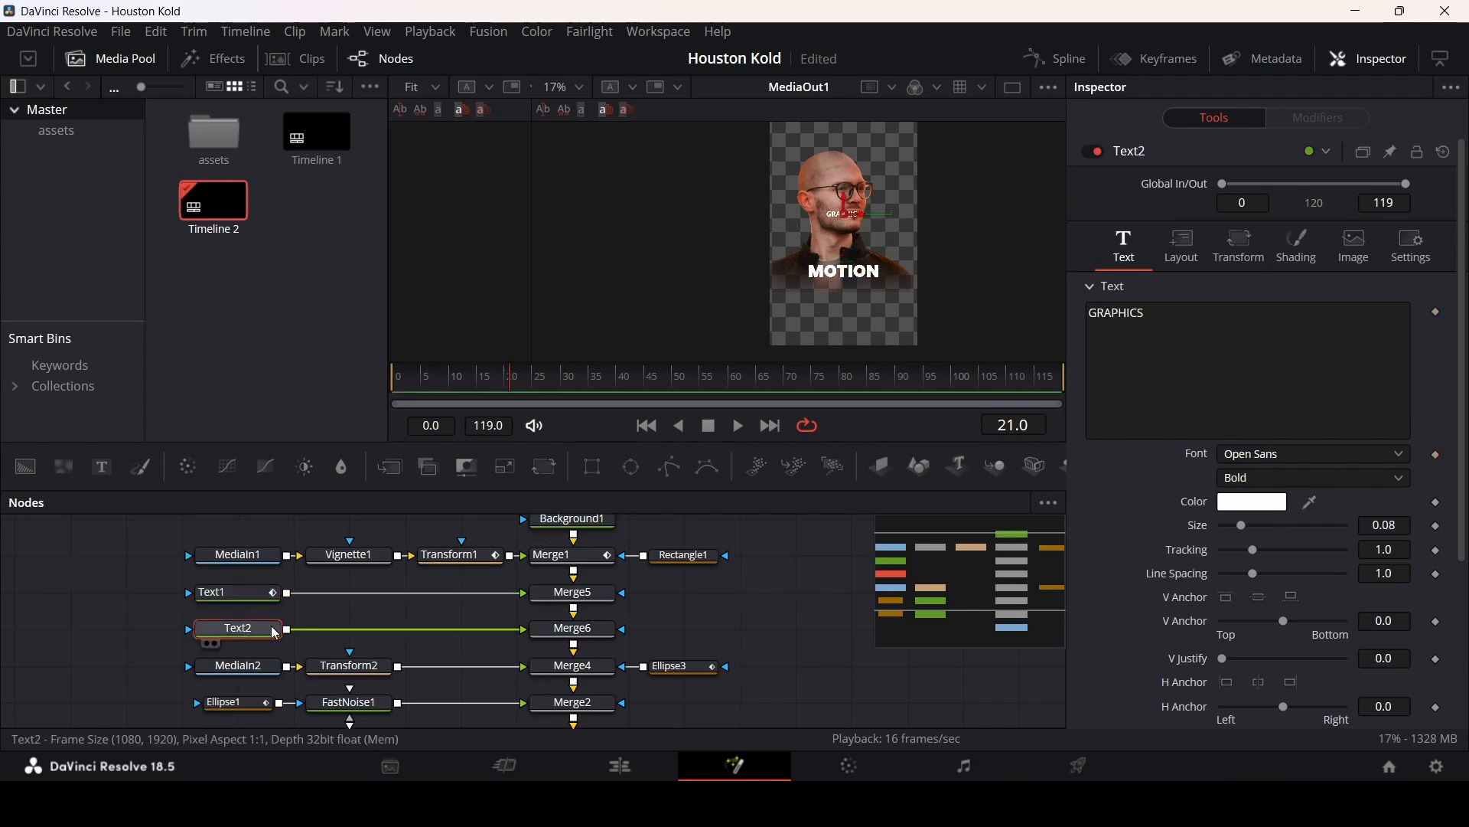
pyautogui.click(1258, 458)
pyautogui.scroll(-3, 1258, 457)
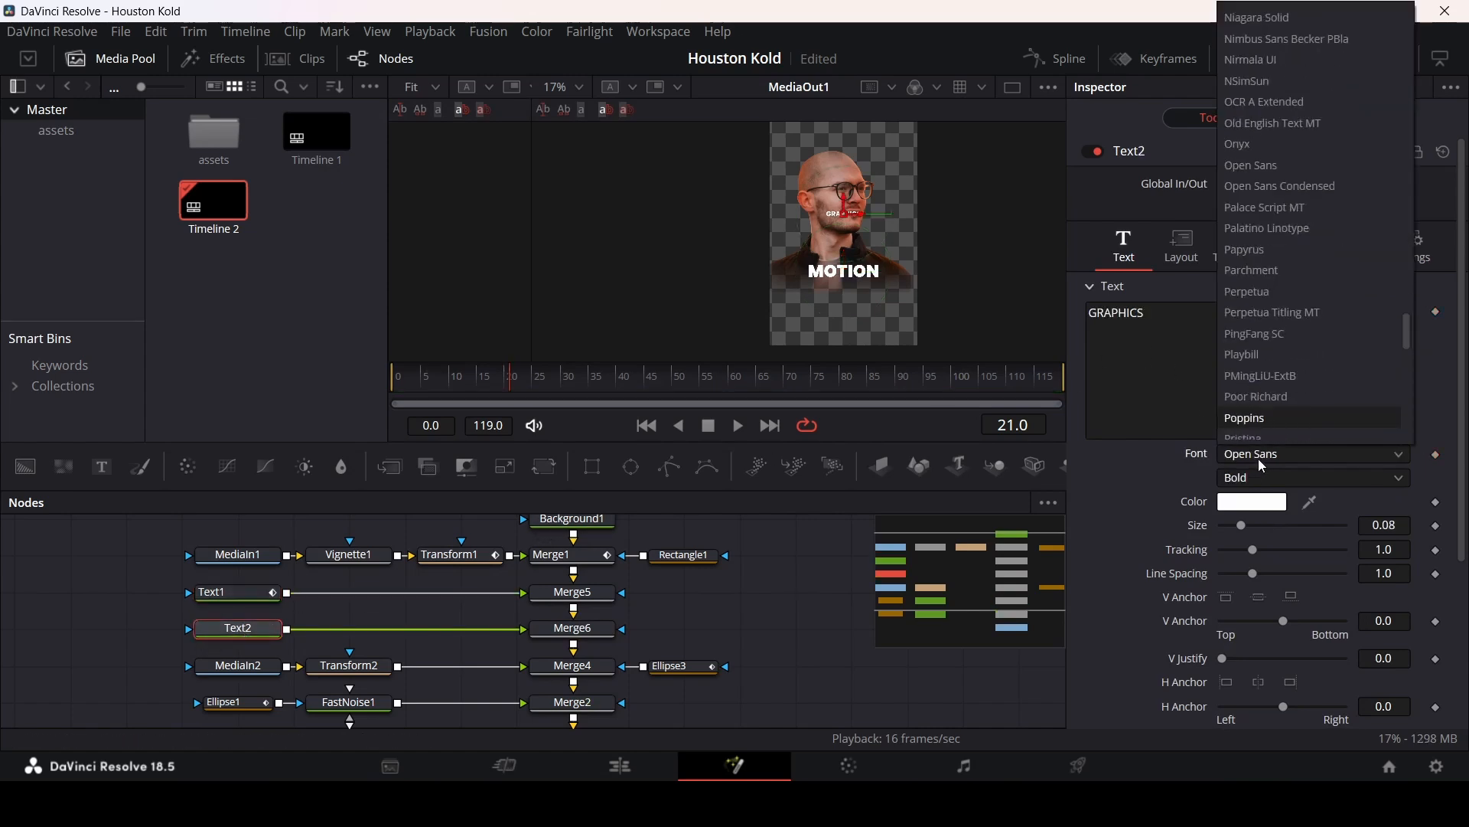
pyautogui.click(1258, 458)
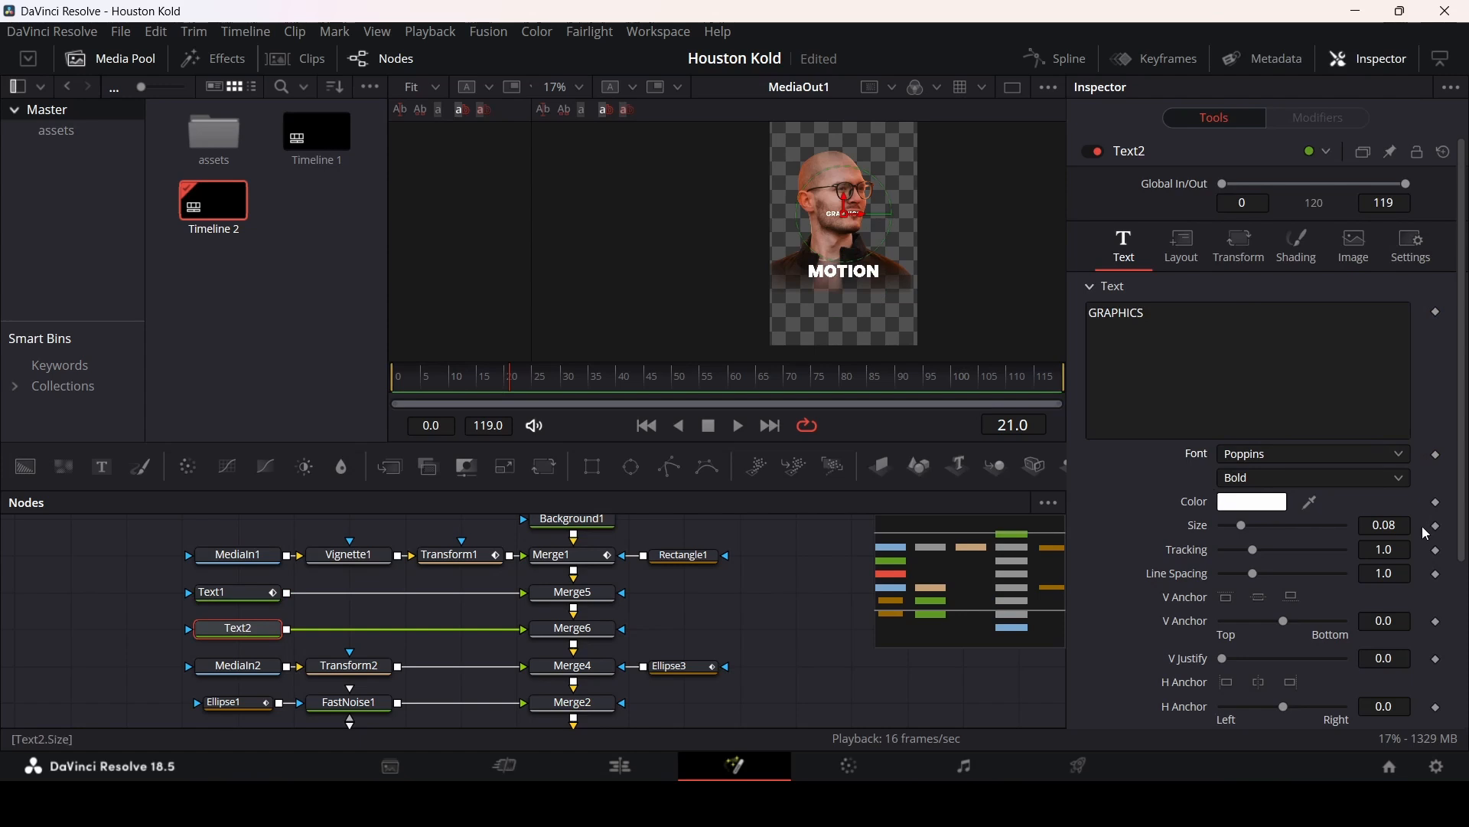
# Step: Set Text2's size to 0.2
pyautogui.write('4')
pyautogui.press('Tab')
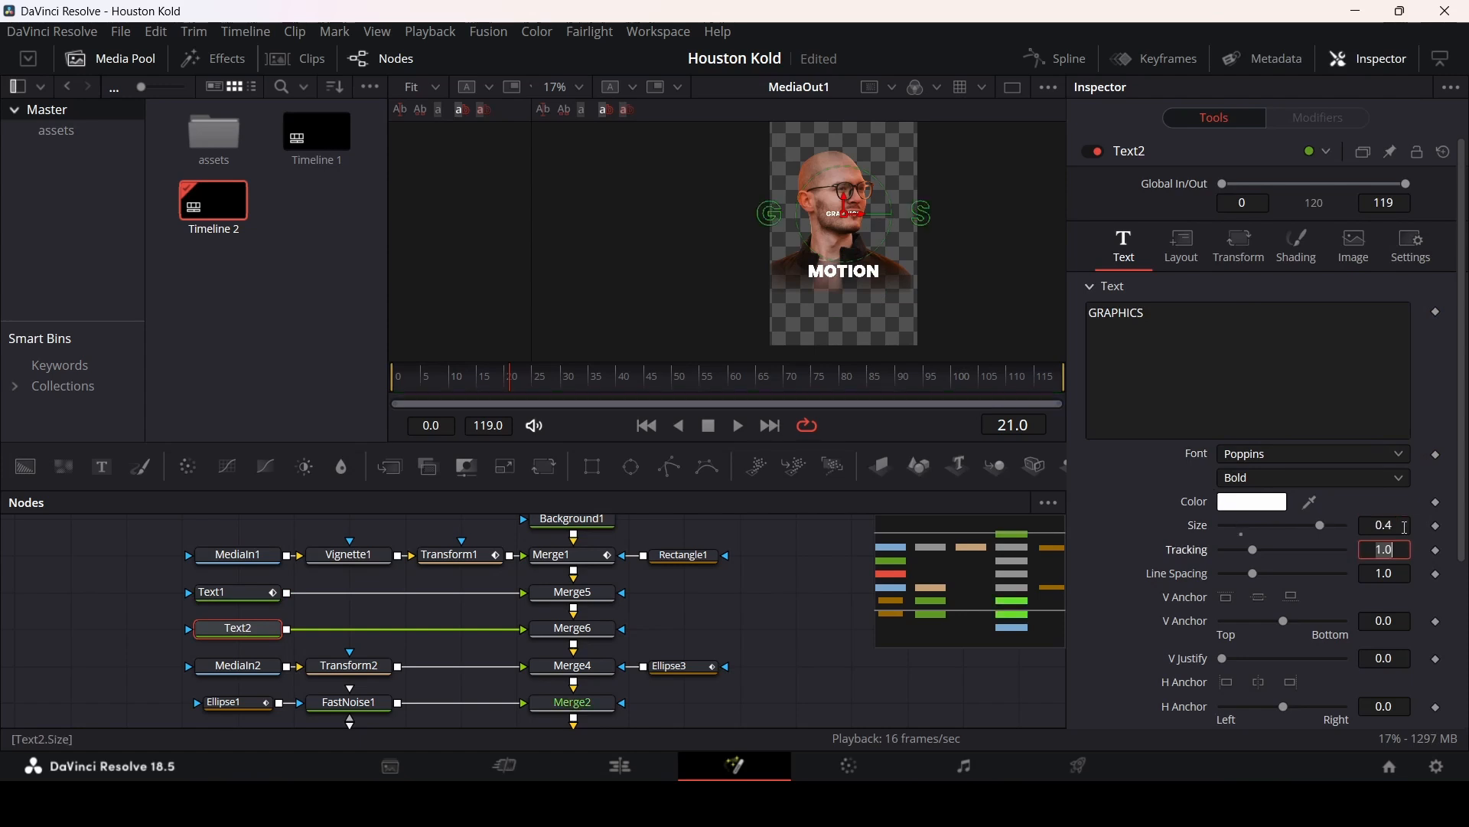
pyautogui.click(1405, 526)
pyautogui.press('BackSpace')
pyautogui.write('2')
pyautogui.press('Tab')
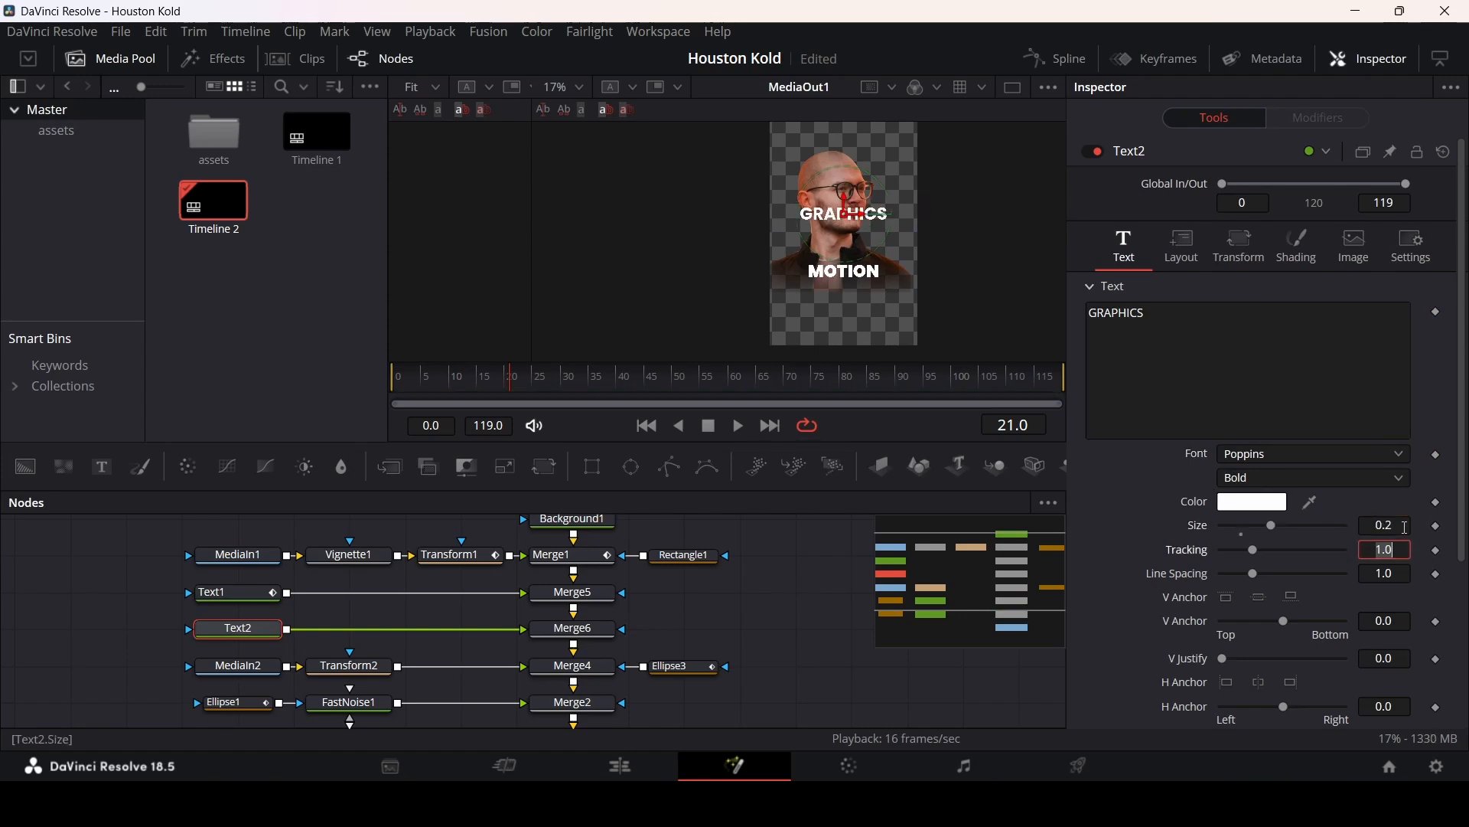
# Step: Move the GRAPHICS text just below MOTION in the viewer and set its style to Regular
pyautogui.moveTo(844, 214); pyautogui.dragTo(842, 284)
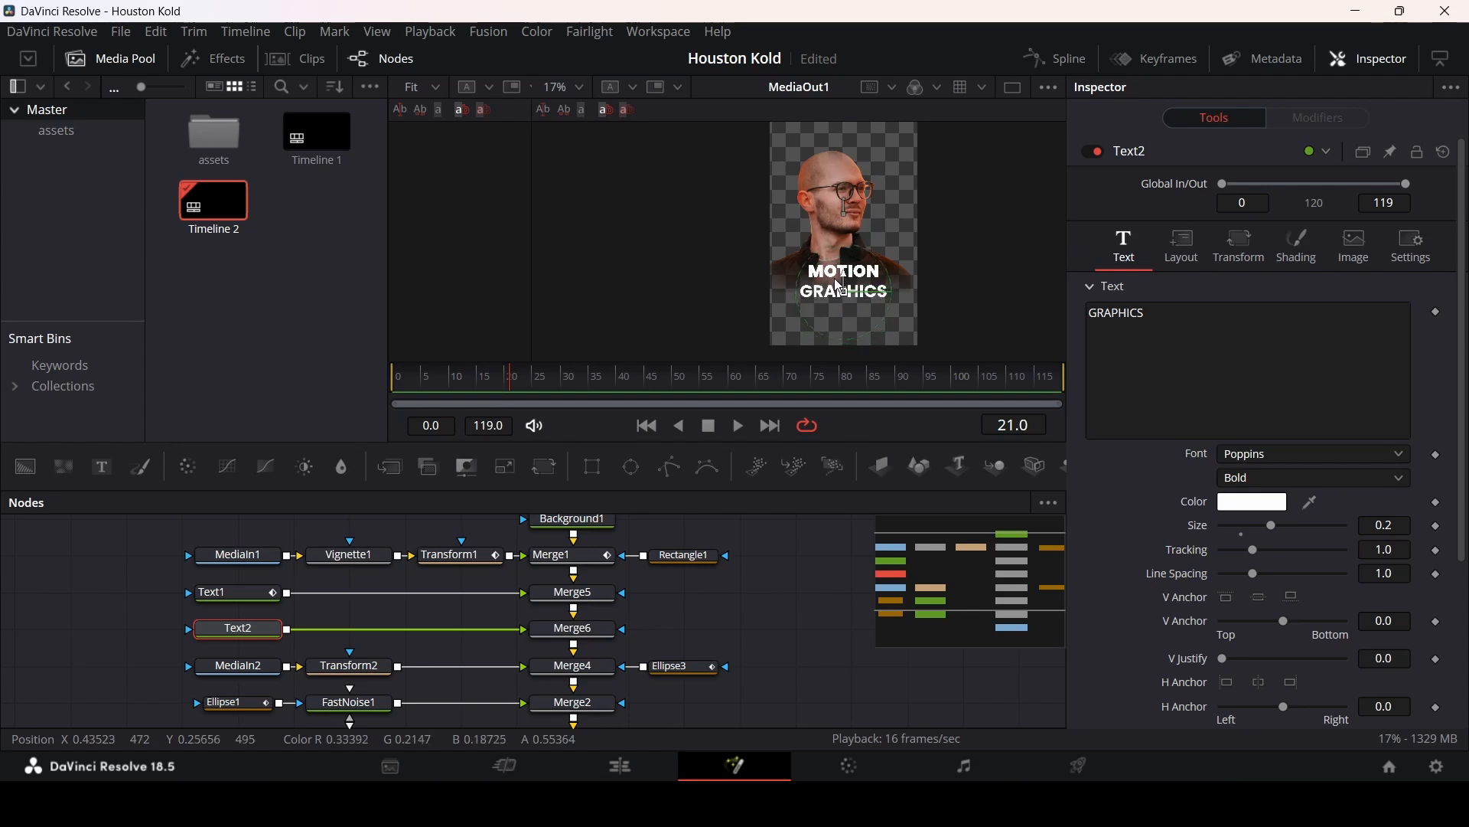
pyautogui.click(1251, 483)
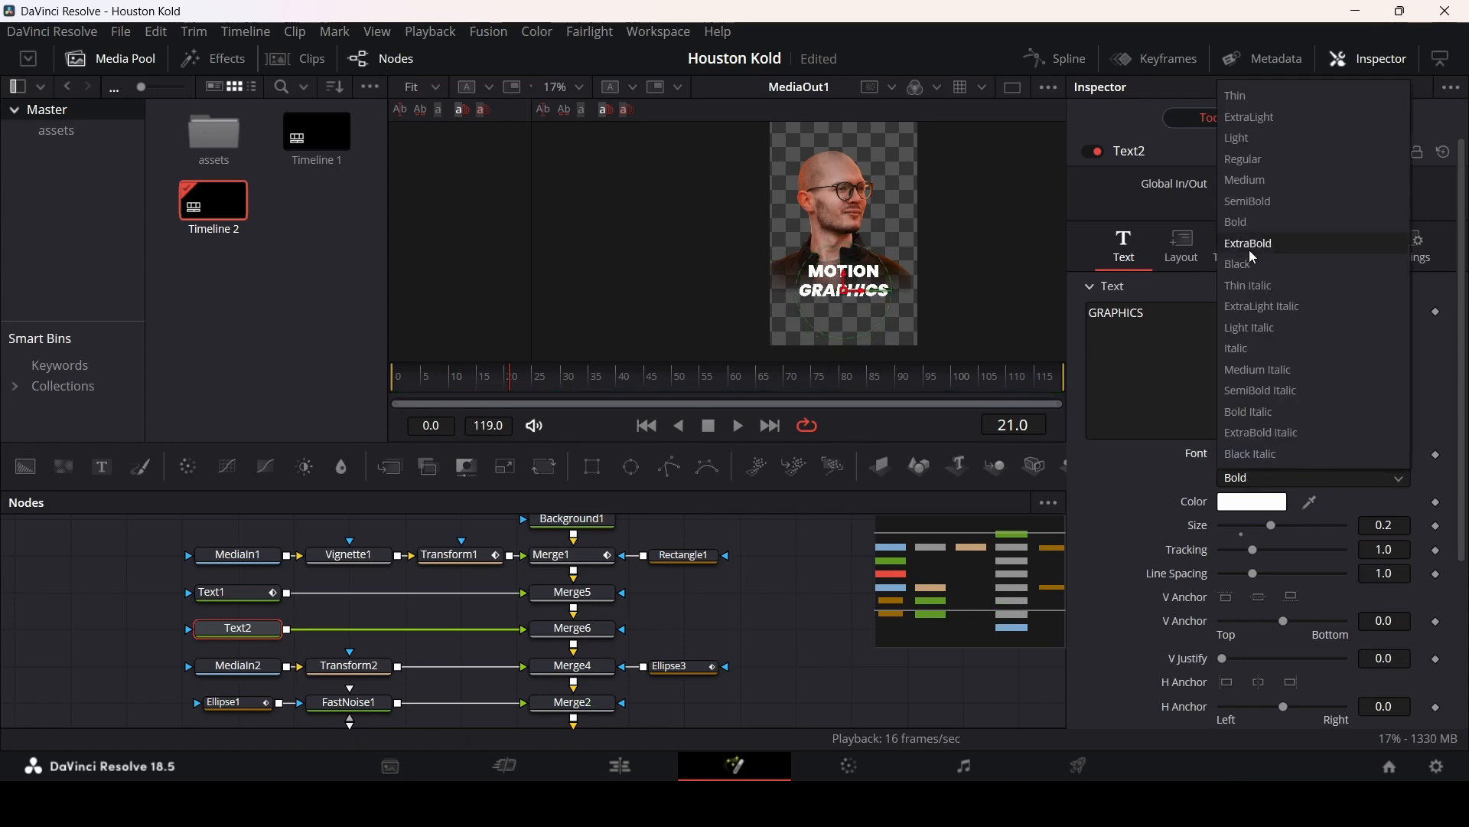
pyautogui.click(1246, 163)
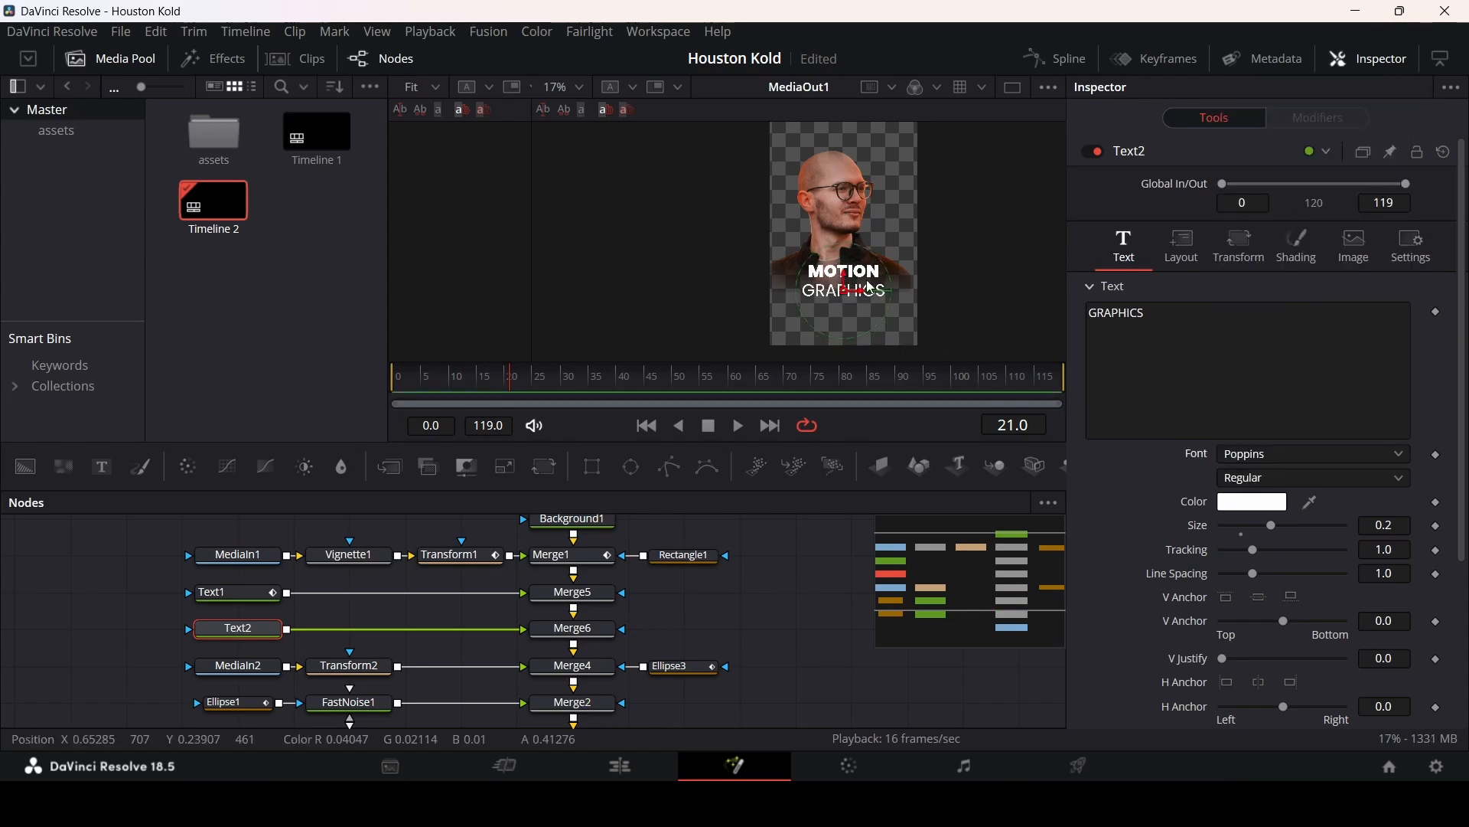
pyautogui.scroll(6, 838, 293)
pyautogui.moveTo(838, 293); pyautogui.dragTo(838, 286)
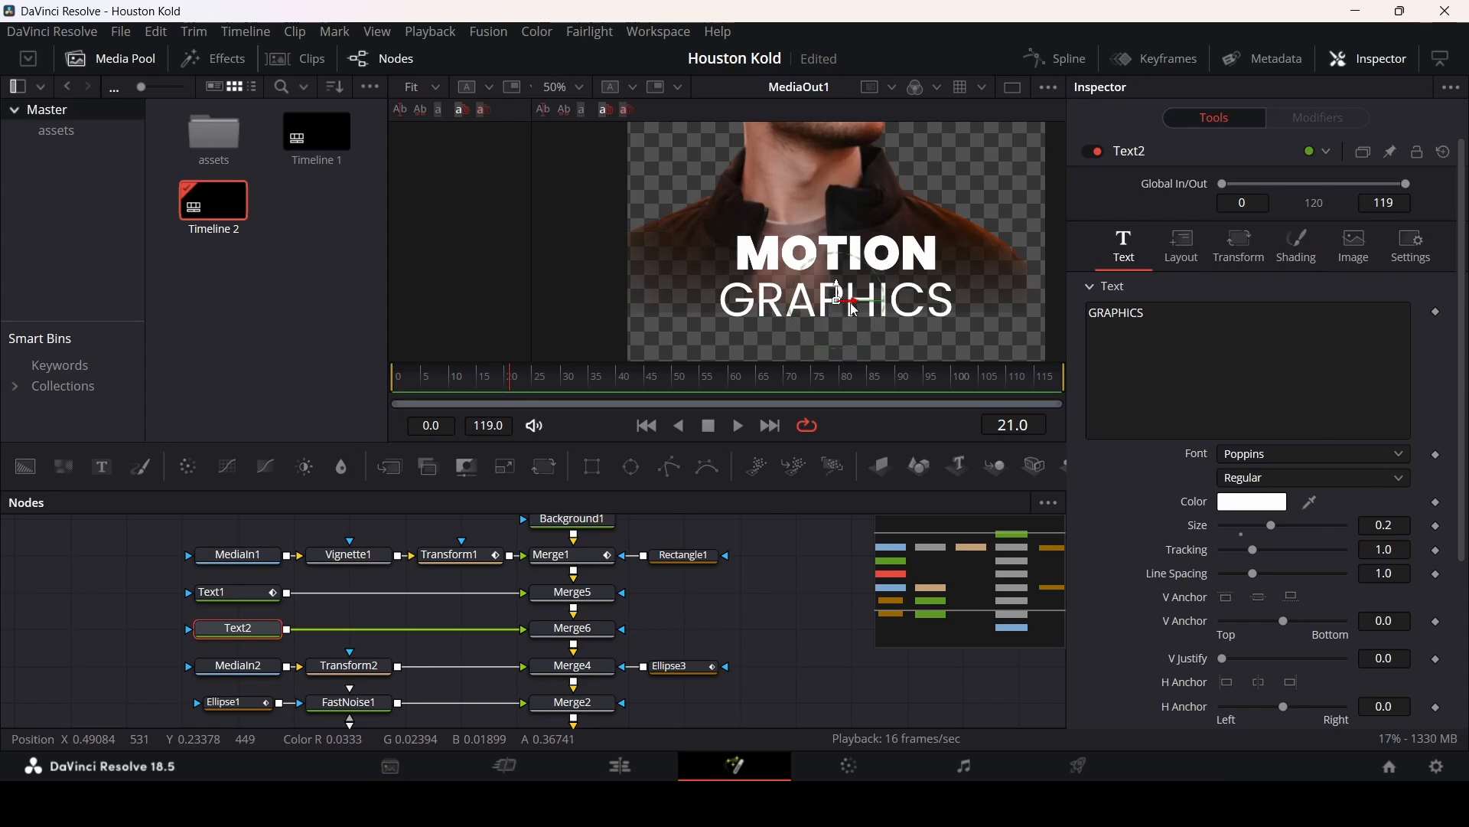
# Step: Set Text2's size to 0.17
pyautogui.click(1395, 526)
pyautogui.write('0.15')
pyautogui.press('Tab')
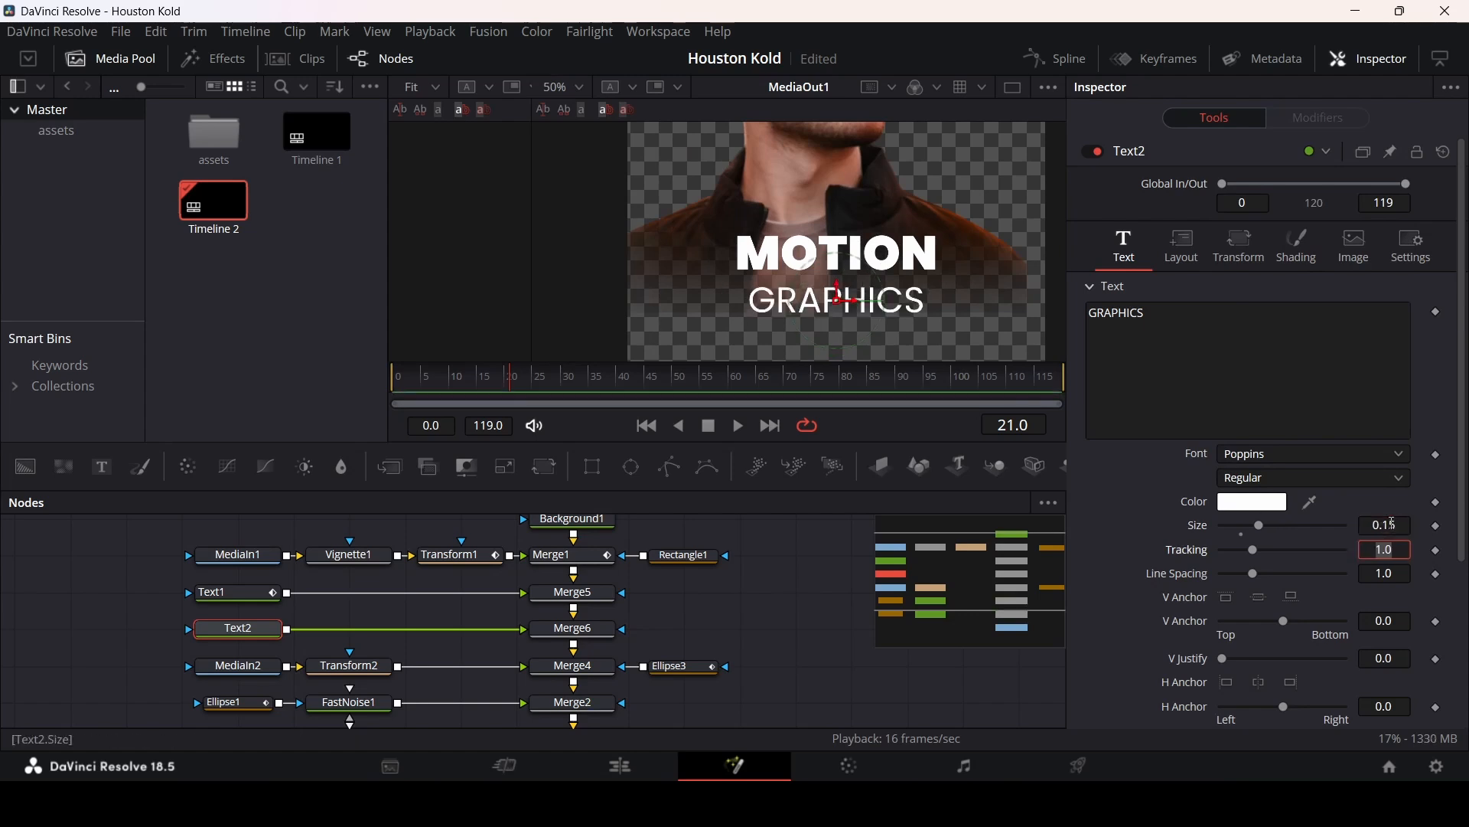
pyautogui.click(1394, 525)
pyautogui.press('BackSpace')
pyautogui.write('8')
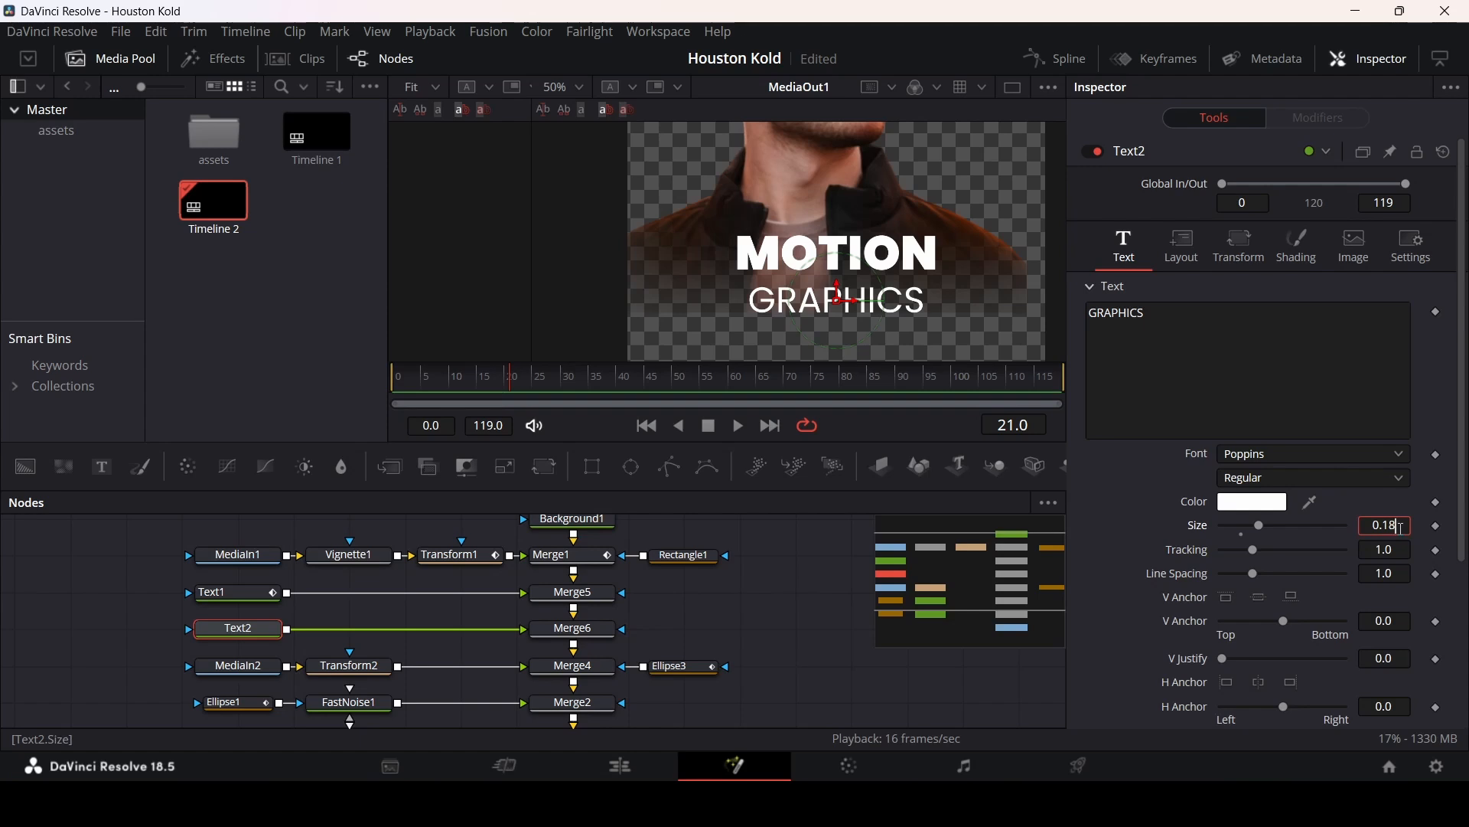
pyautogui.press('Return')
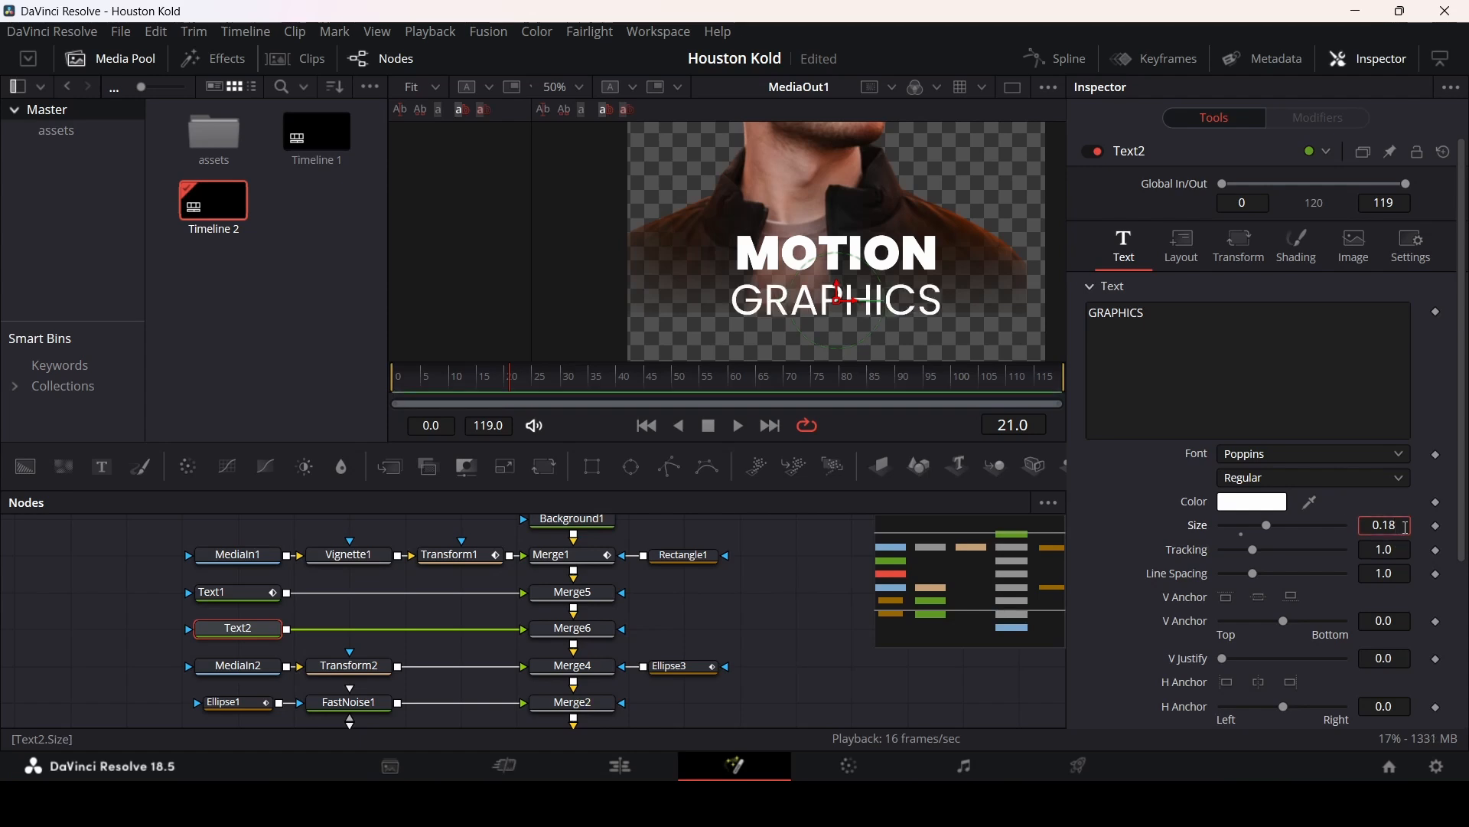
pyautogui.press('BackSpace')
pyautogui.write('7')
pyautogui.press('Tab')
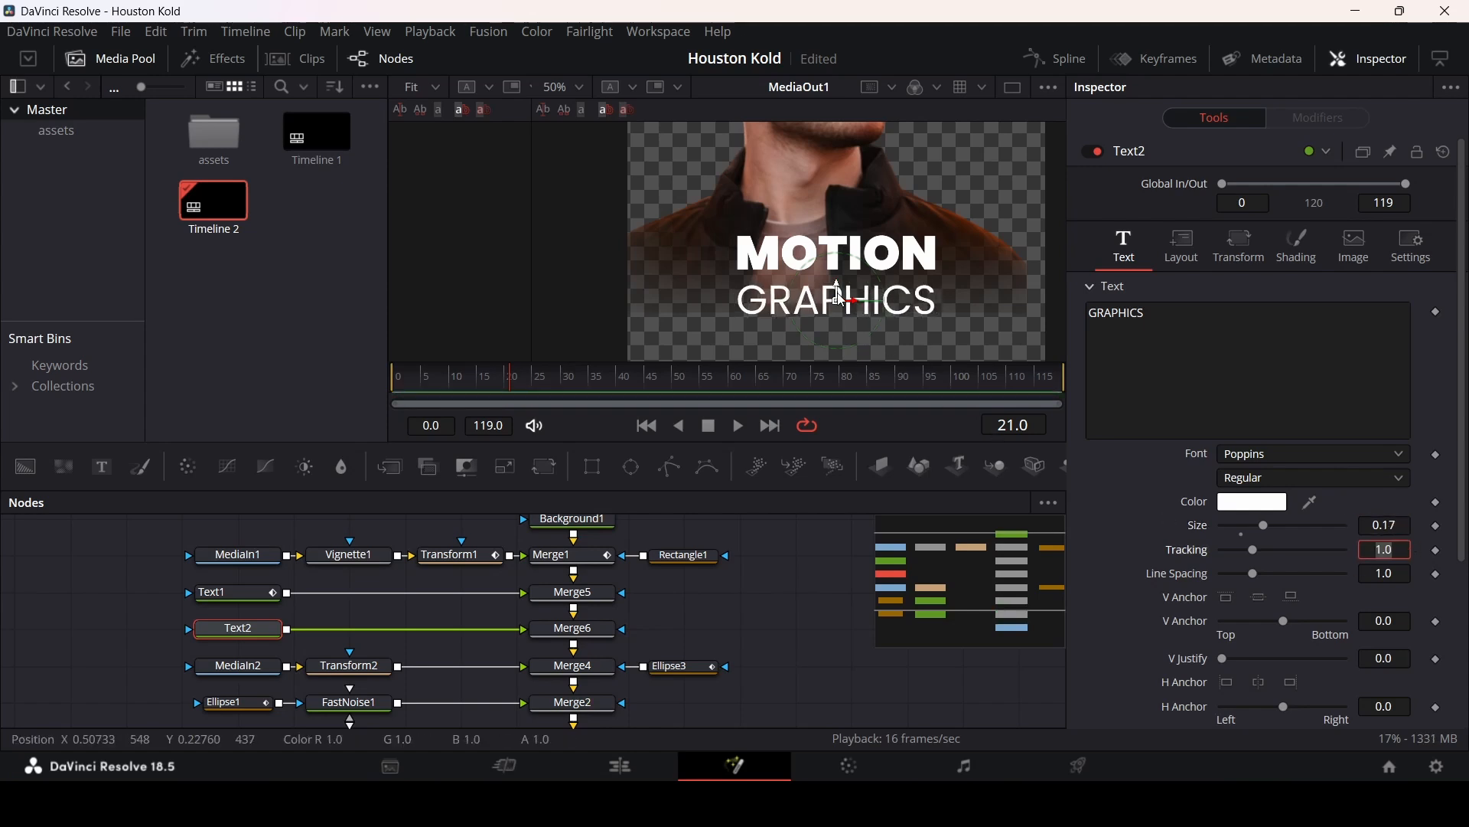
# Step: Nudge the GRAPHICS text up slightly beneath MOTION and play back the composition
pyautogui.moveTo(837, 288); pyautogui.dragTo(837, 278)
pyautogui.click(791, 530)
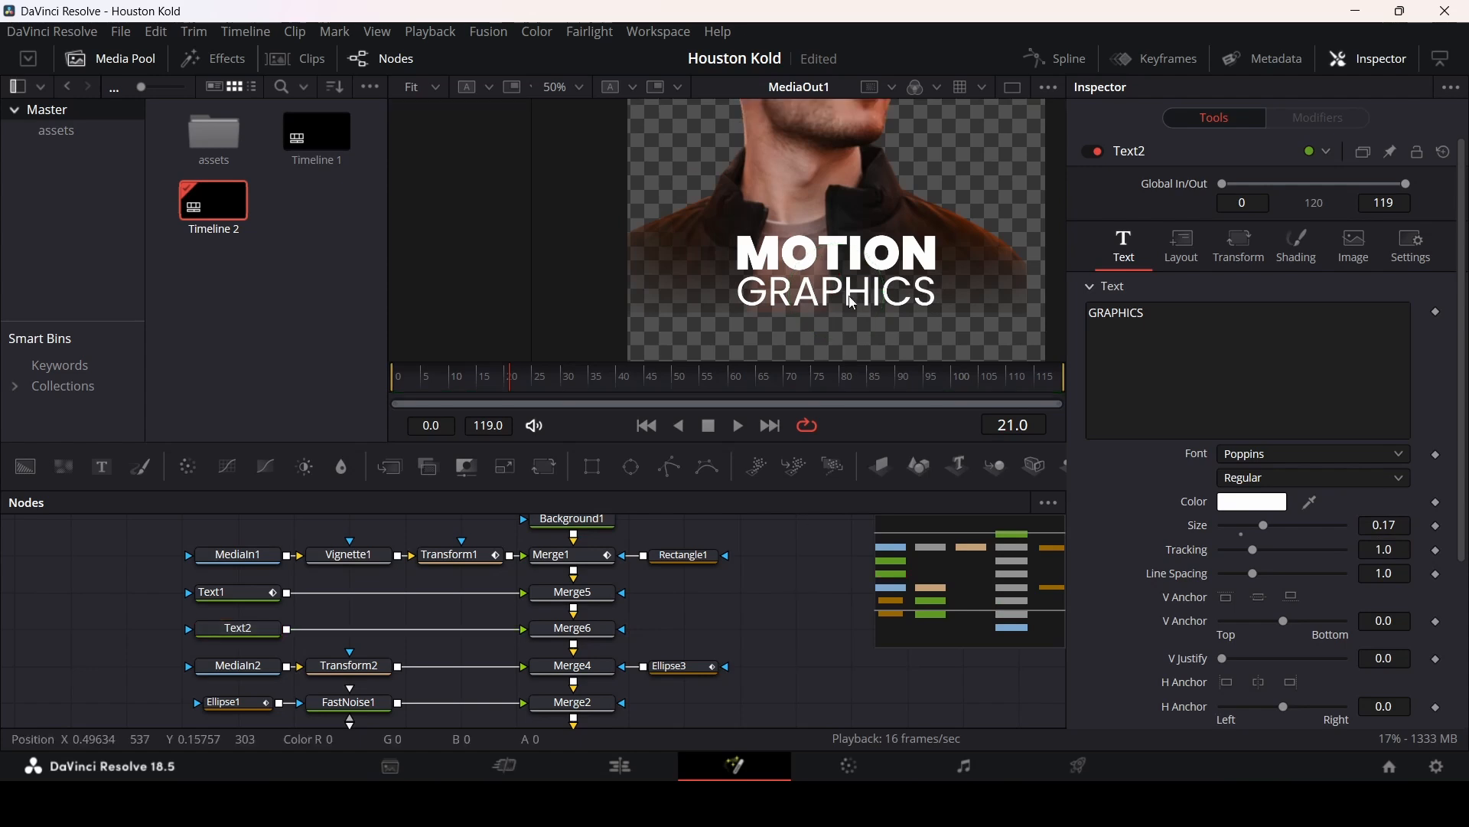
pyautogui.scroll(-4, 854, 303)
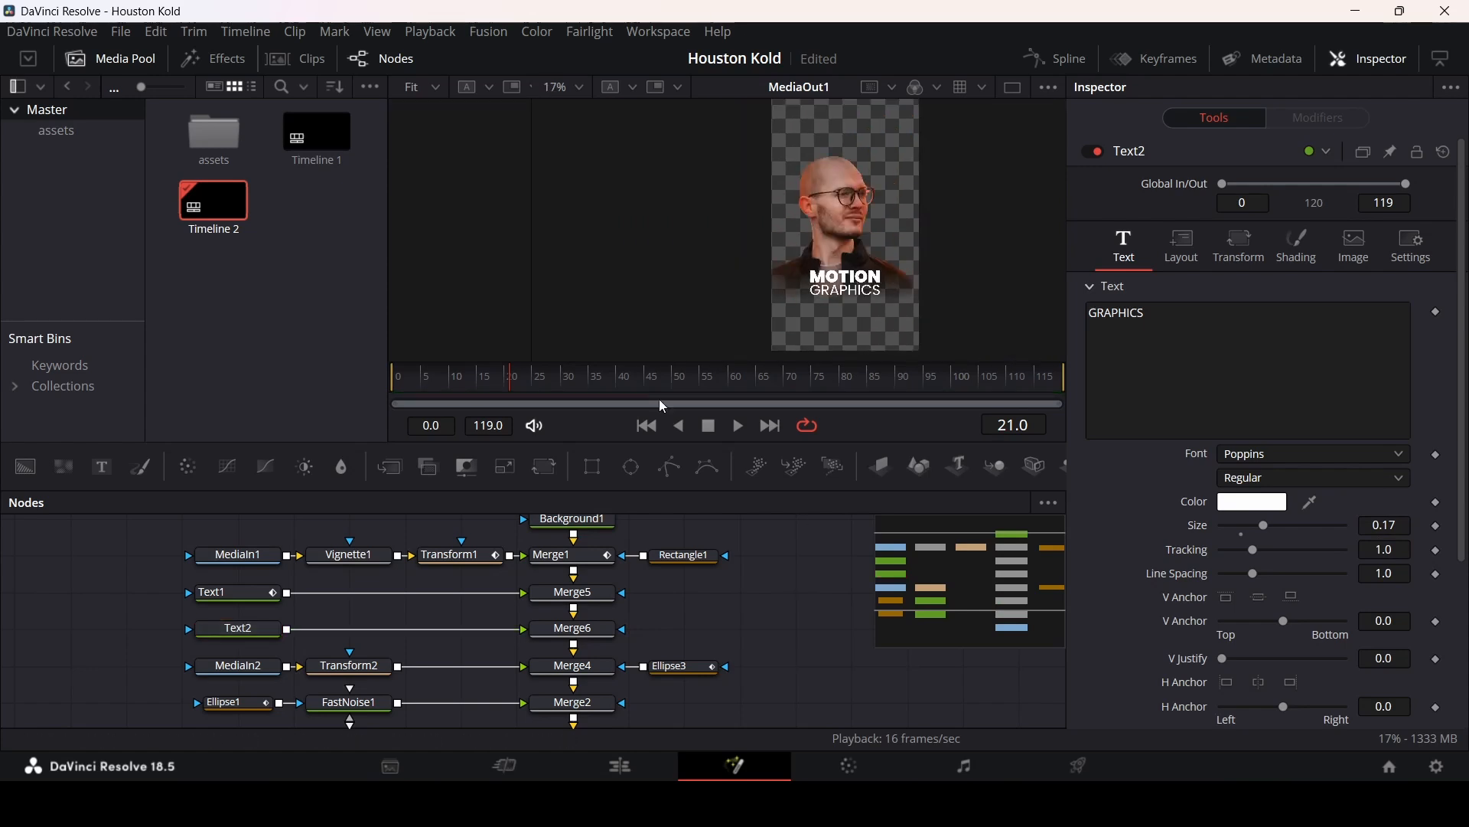
pyautogui.moveTo(497, 378); pyautogui.dragTo(391, 379)
pyautogui.press('space')
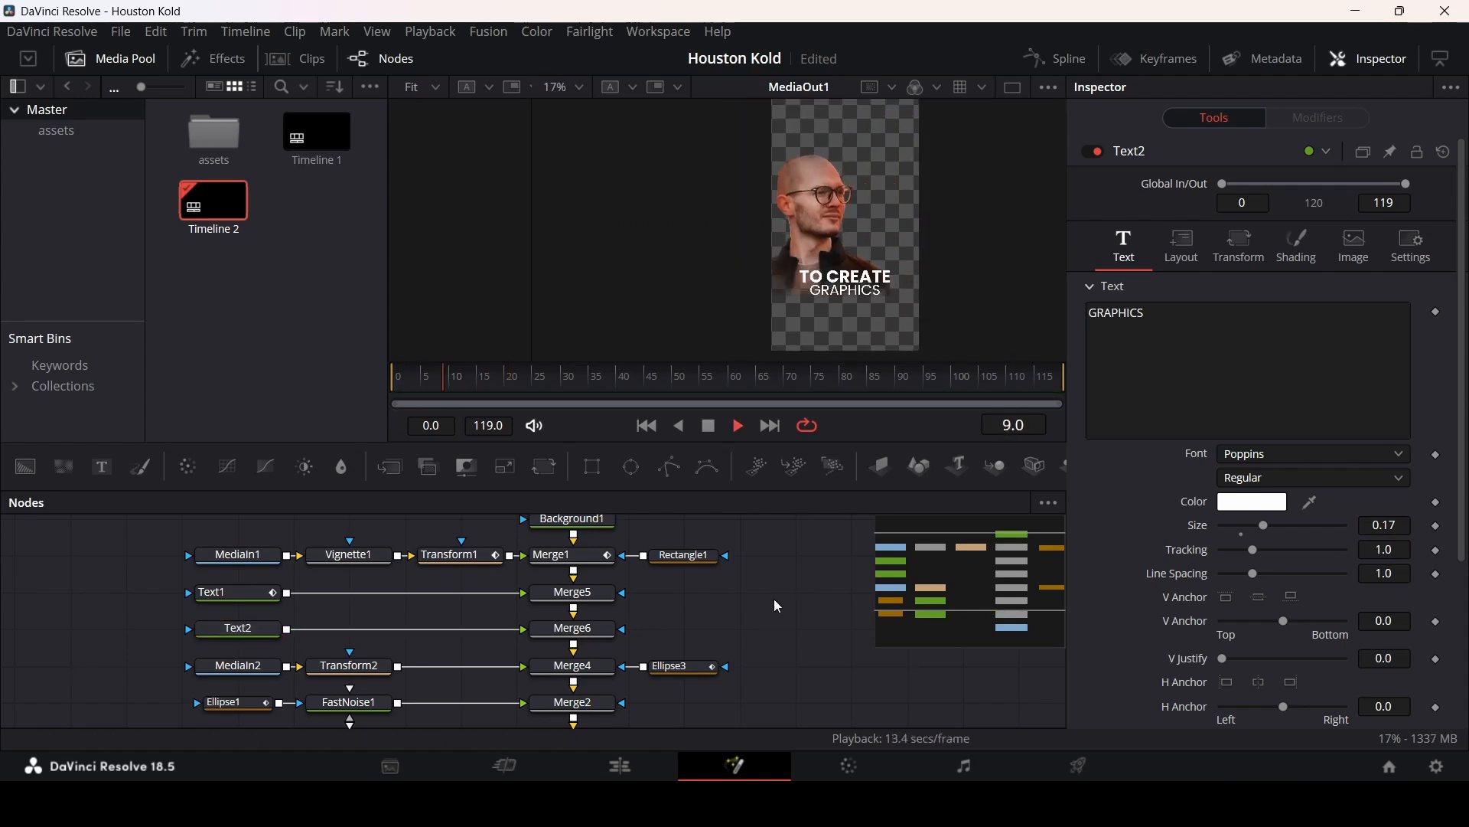
pyautogui.press('space')
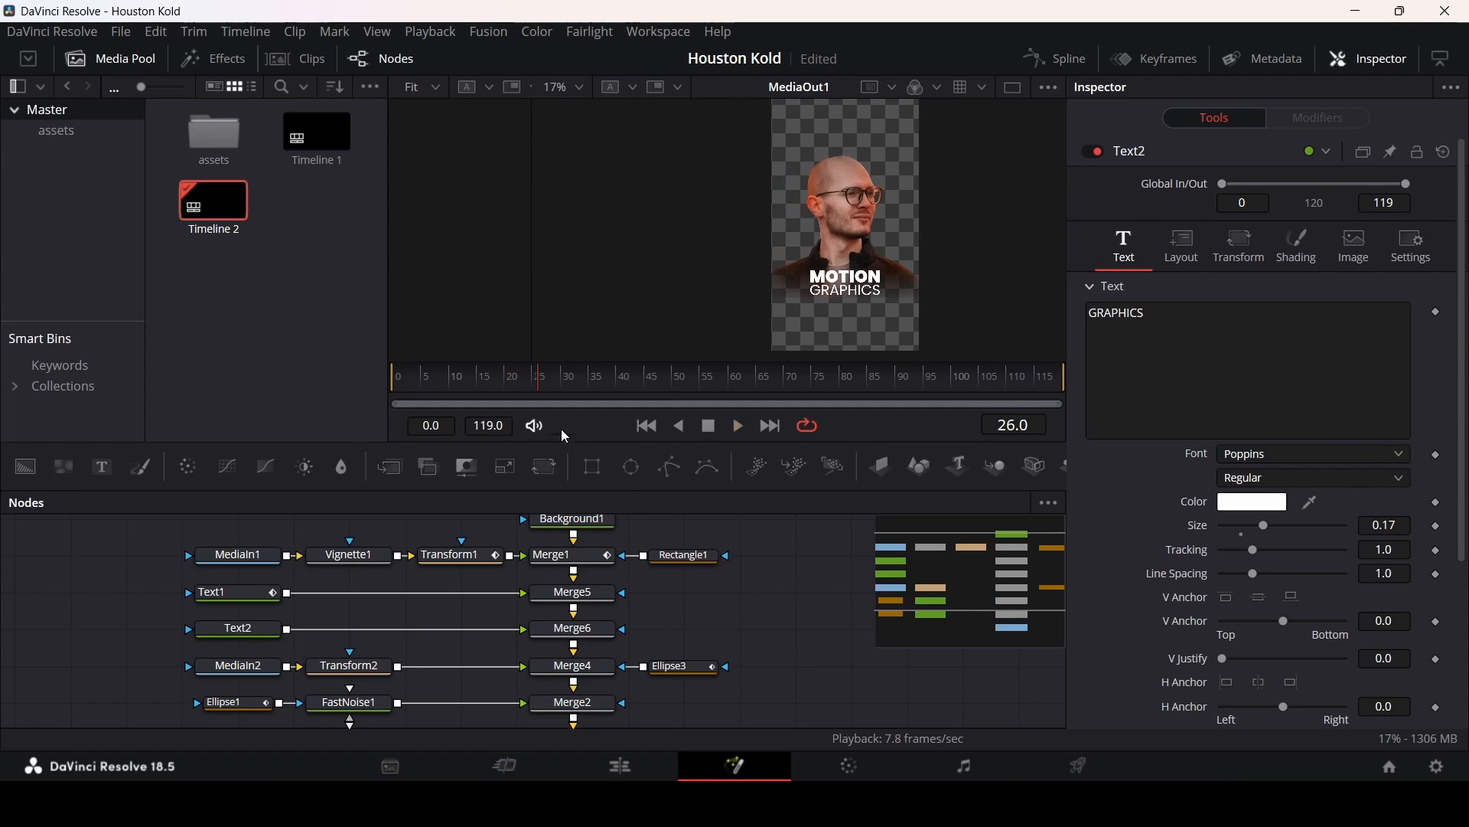
pyautogui.moveTo(512, 382); pyautogui.dragTo(511, 384)
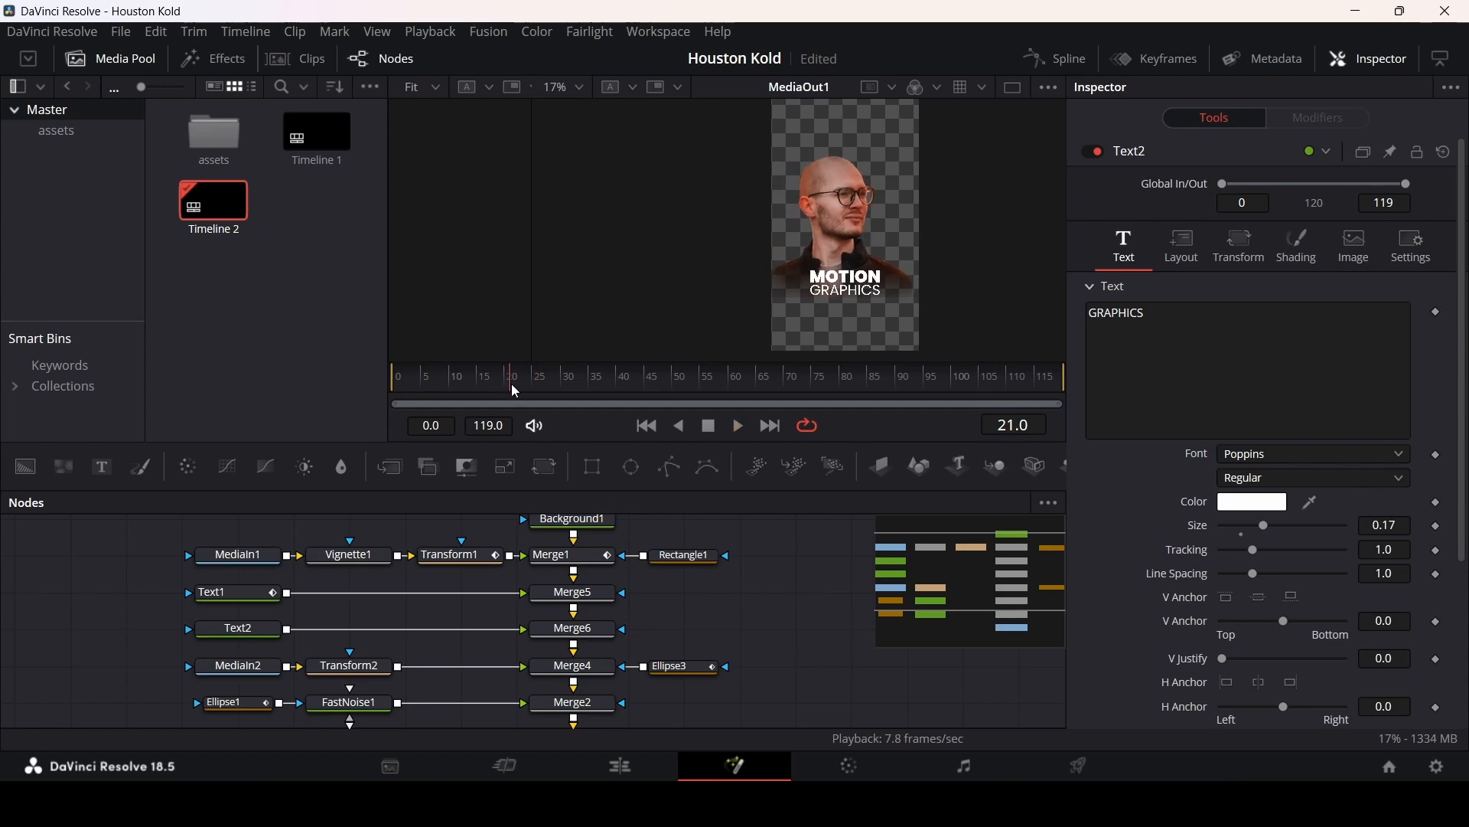
# Step: Keyframe Text2's shading opacity at 1.0 on frame 21 and at 0 on frame 20
pyautogui.click(230, 626)
pyautogui.click(1300, 268)
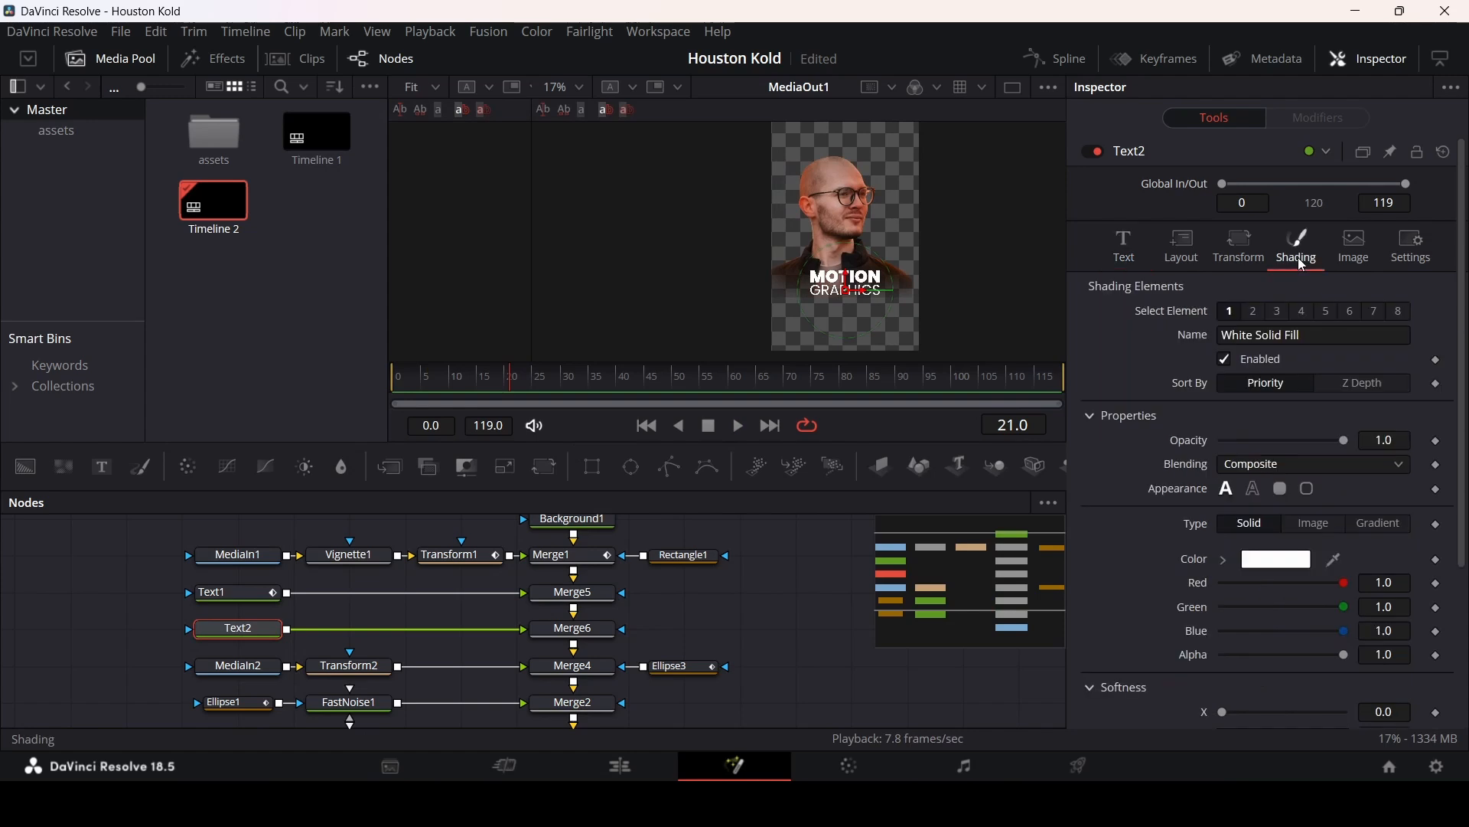
pyautogui.click(1438, 443)
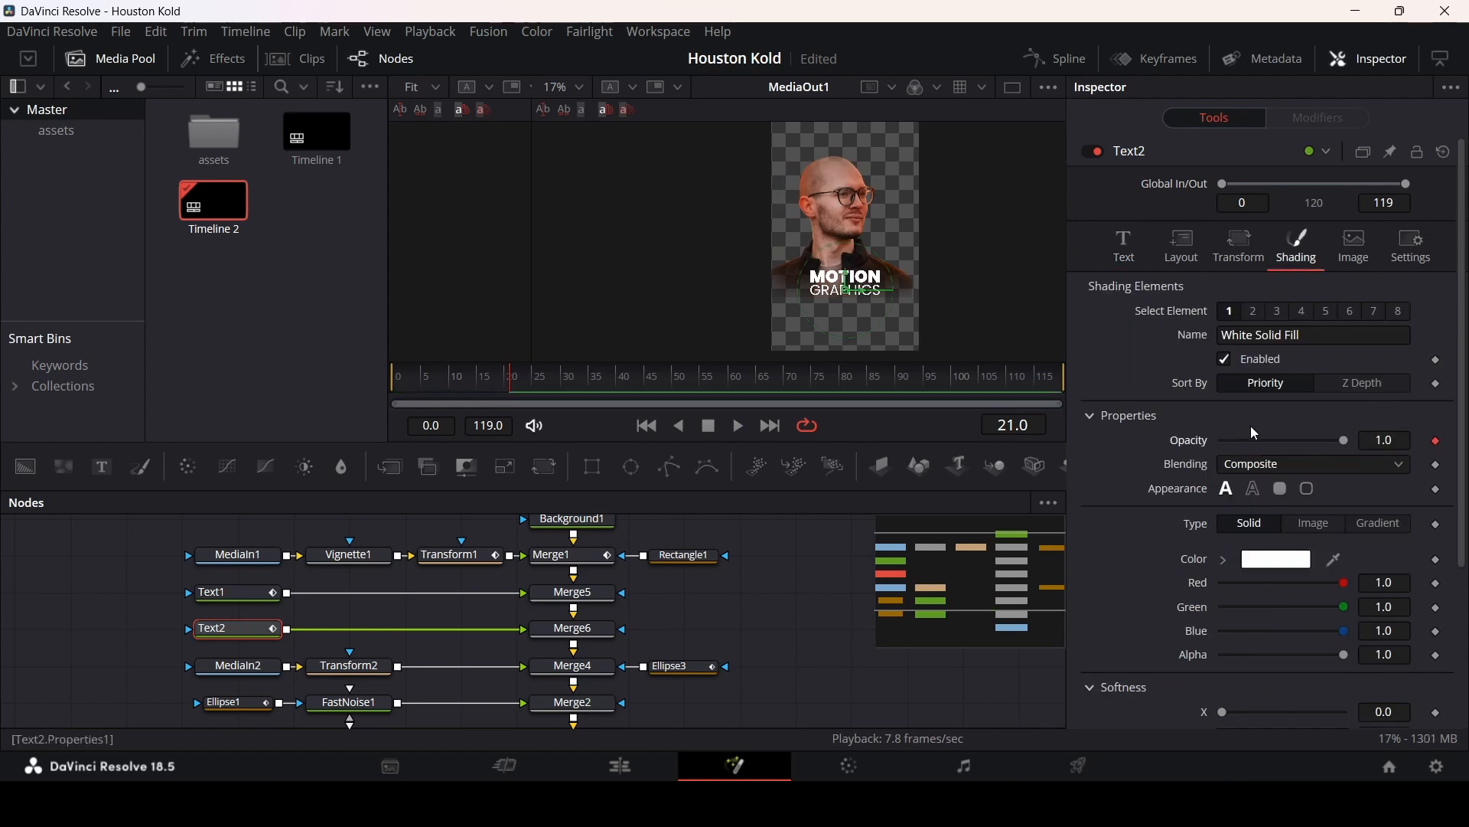
pyautogui.press('Left')
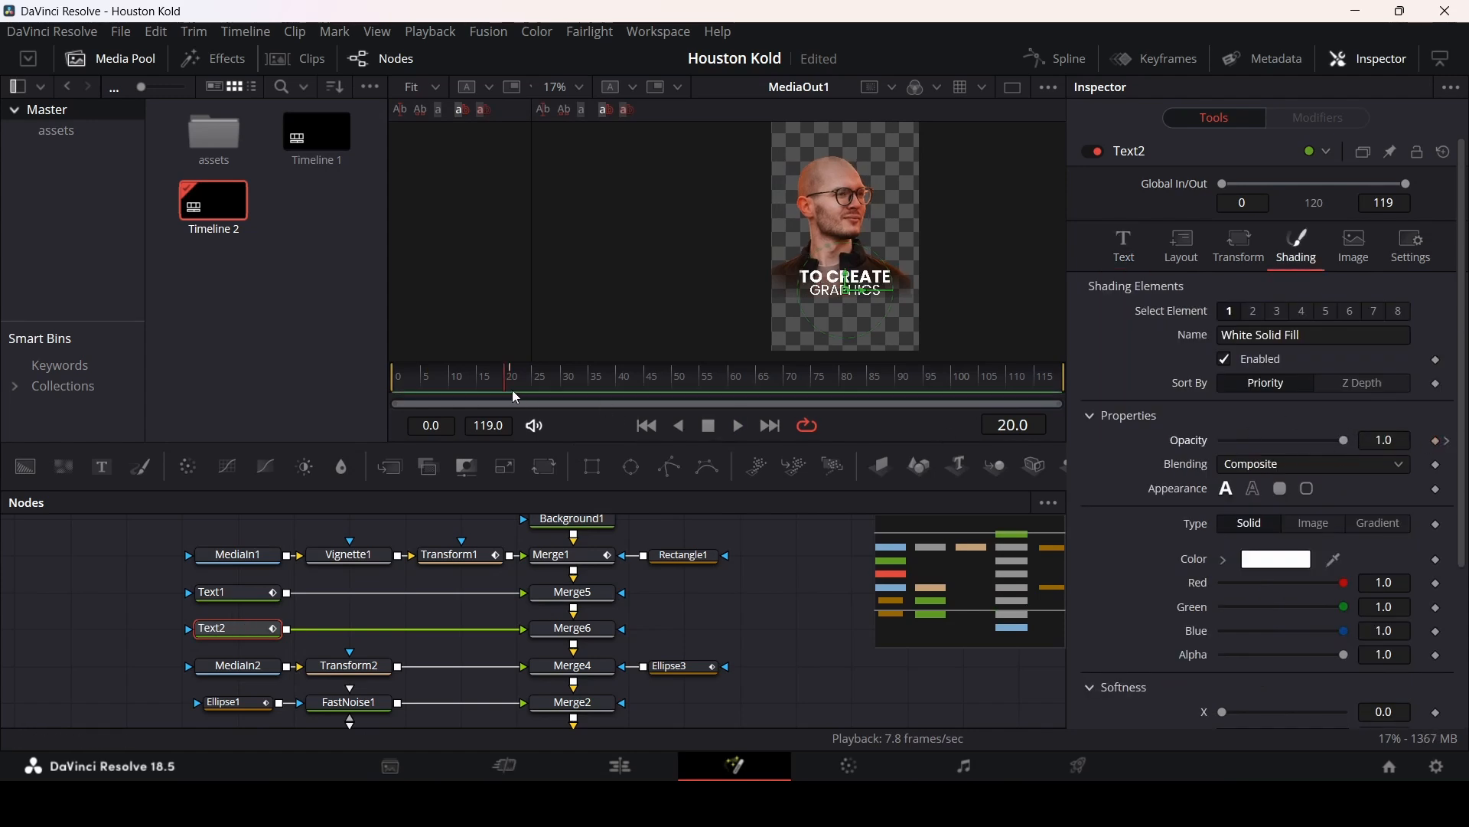
pyautogui.moveTo(1343, 440); pyautogui.dragTo(1140, 447)
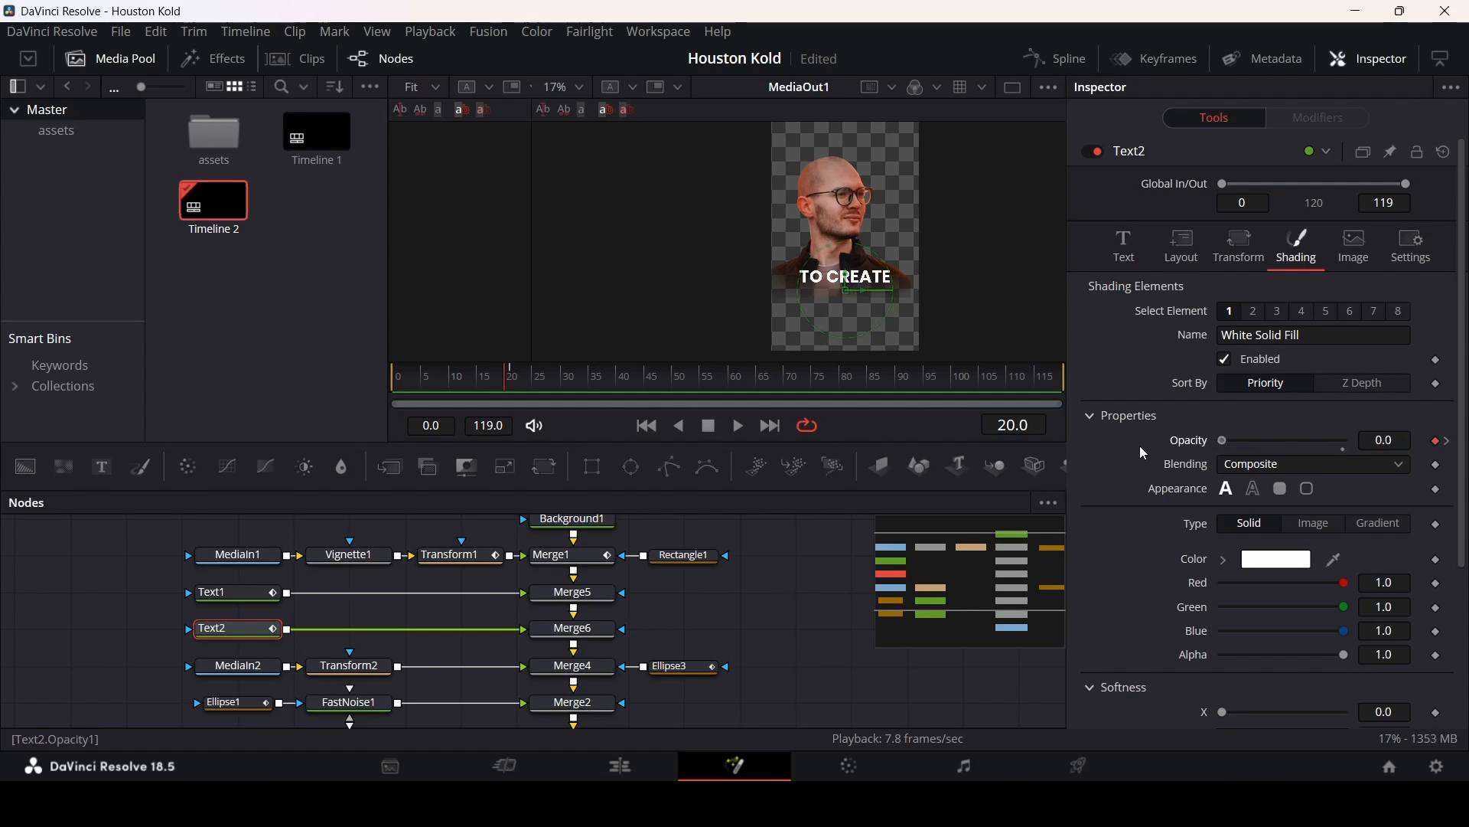
# Step: Play back and scrub the timeline to review the GRAPHICS word appearing
pyautogui.click(750, 618)
pyautogui.press('space')
pyautogui.click(430, 378)
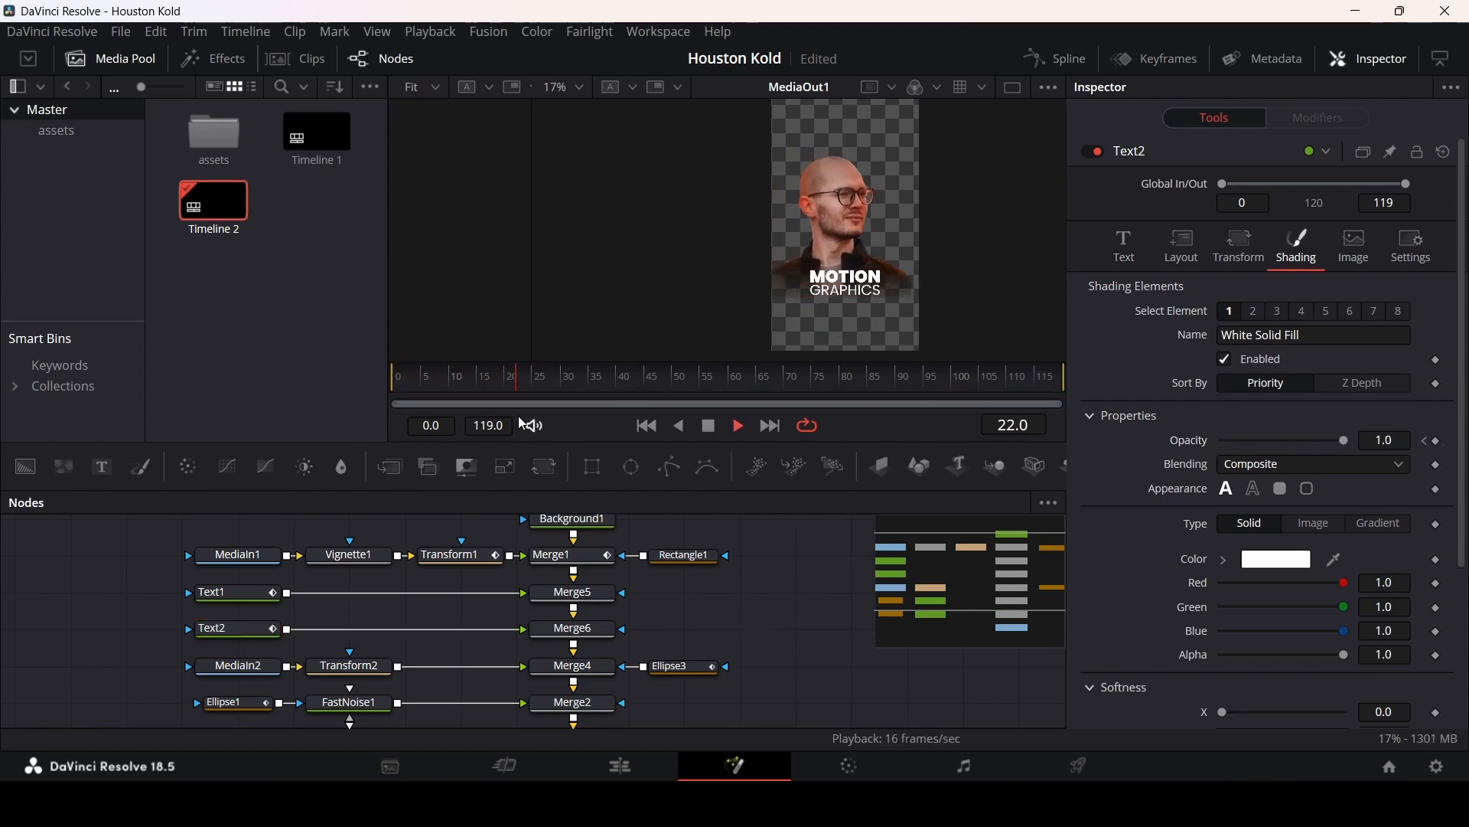
pyautogui.press('space')
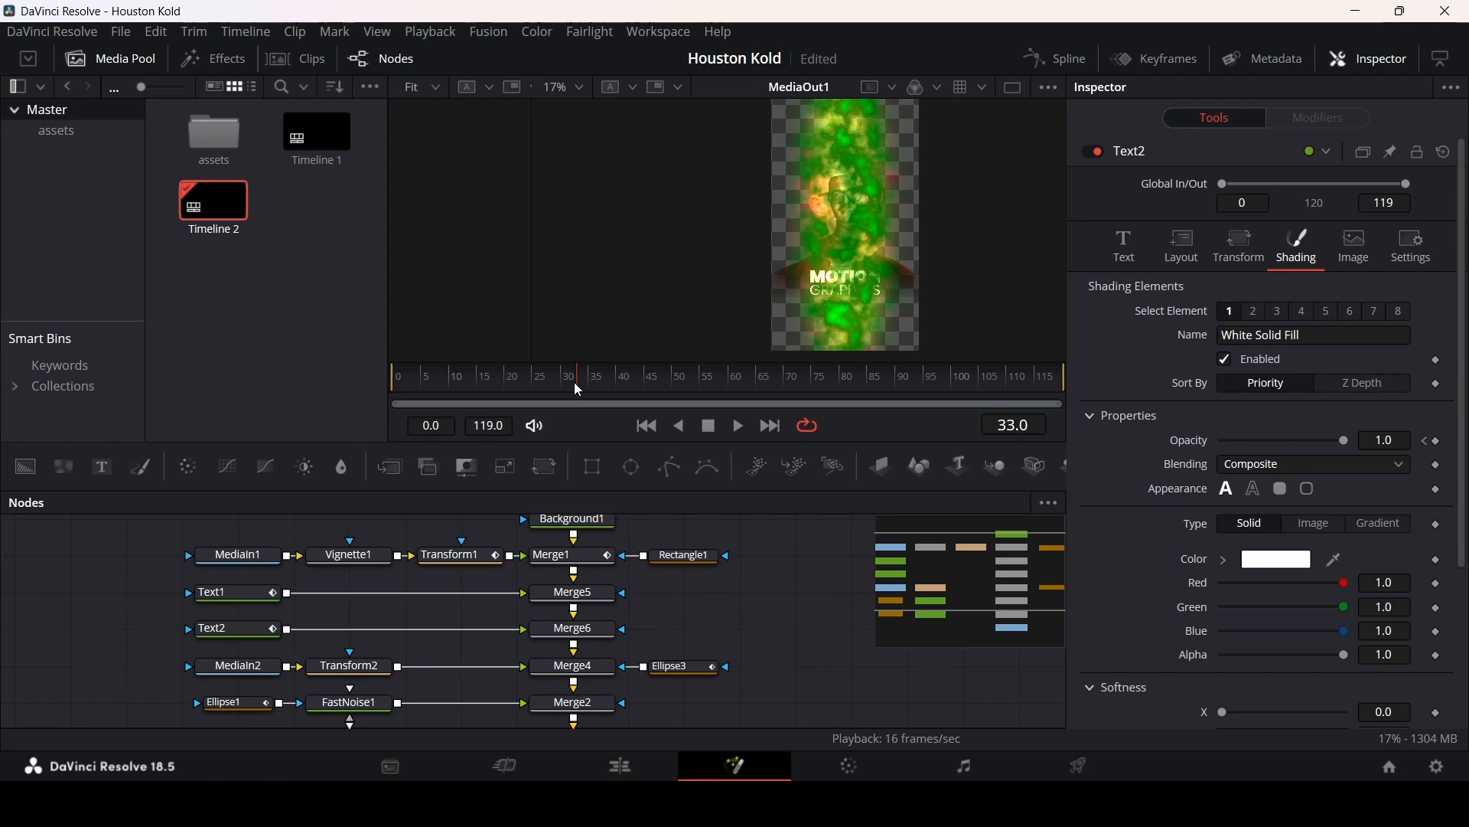
pyautogui.moveTo(579, 390); pyautogui.dragTo(600, 390)
pyautogui.click(614, 383)
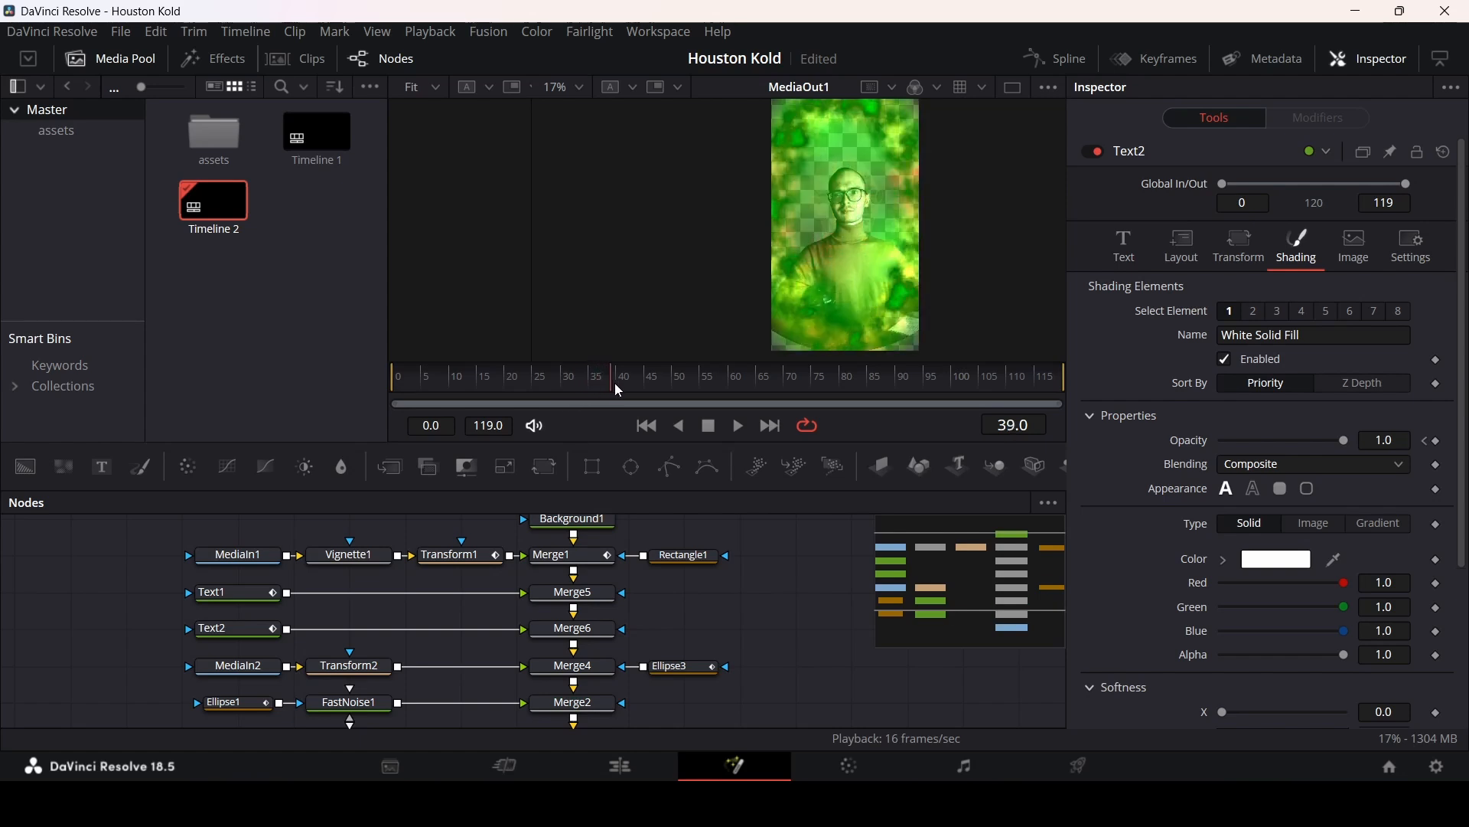
pyautogui.click(589, 383)
pyautogui.click(571, 385)
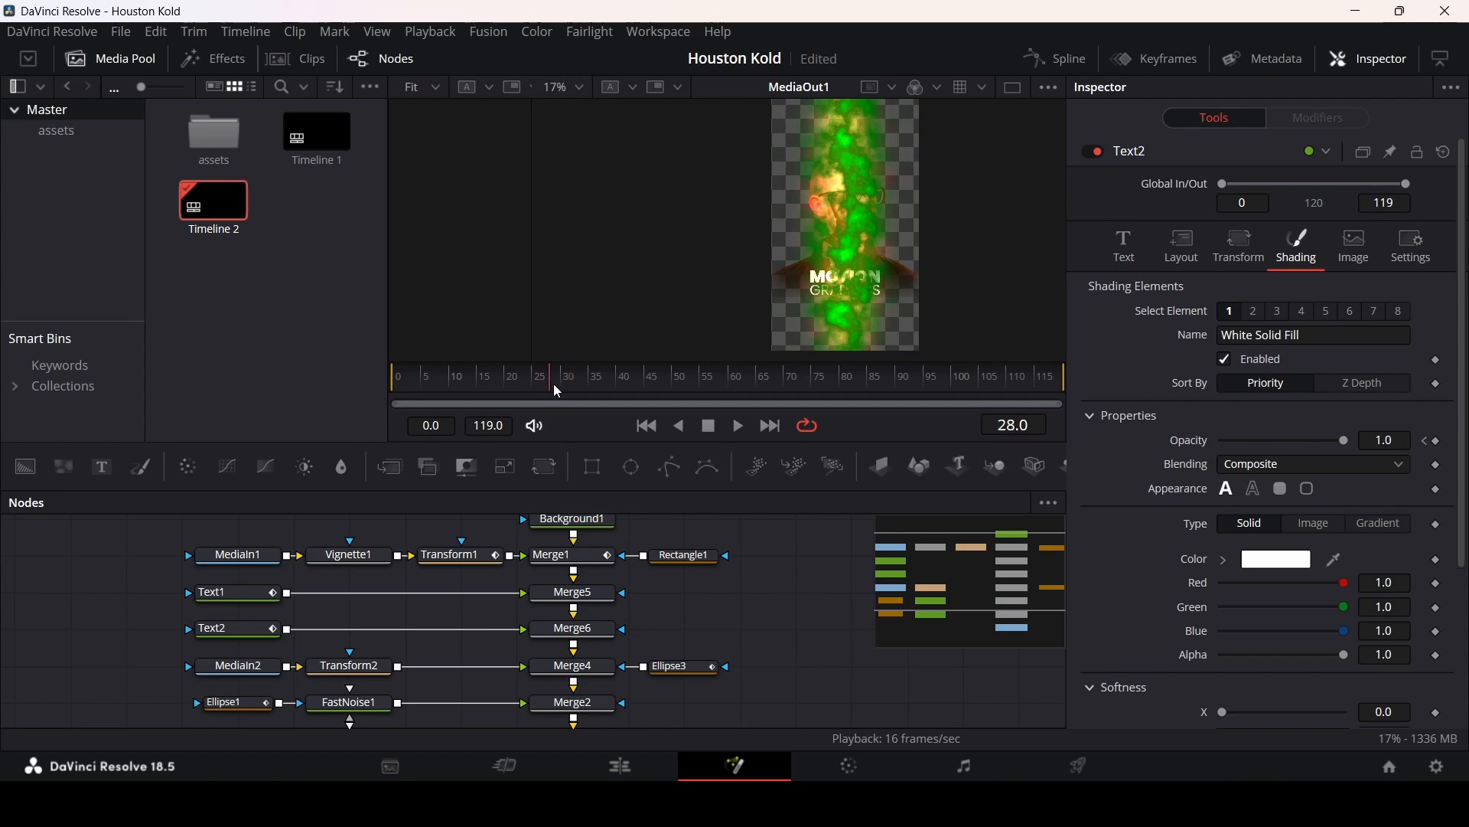
pyautogui.moveTo(554, 388); pyautogui.dragTo(398, 387)
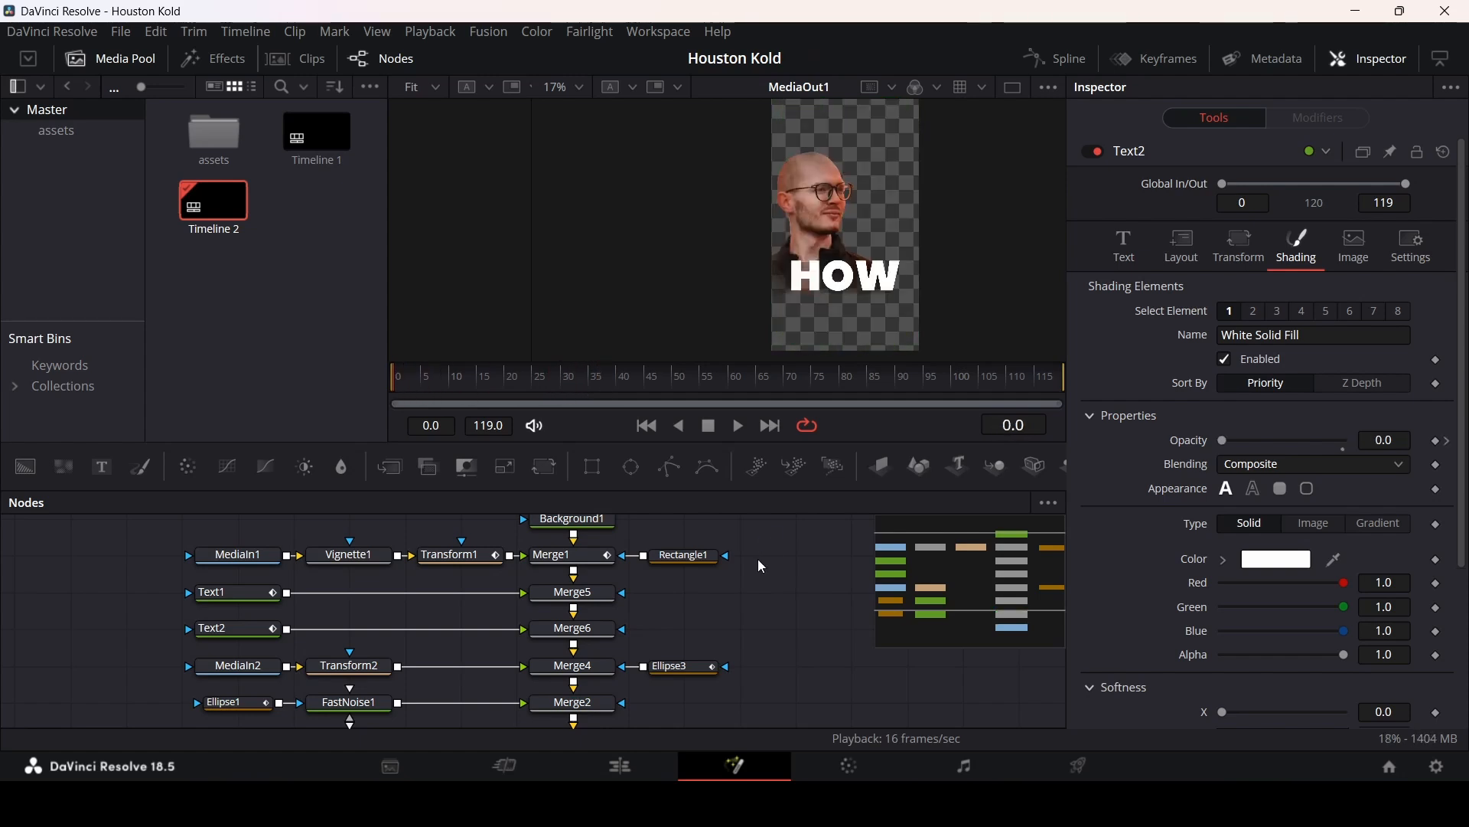
pyautogui.press('space')
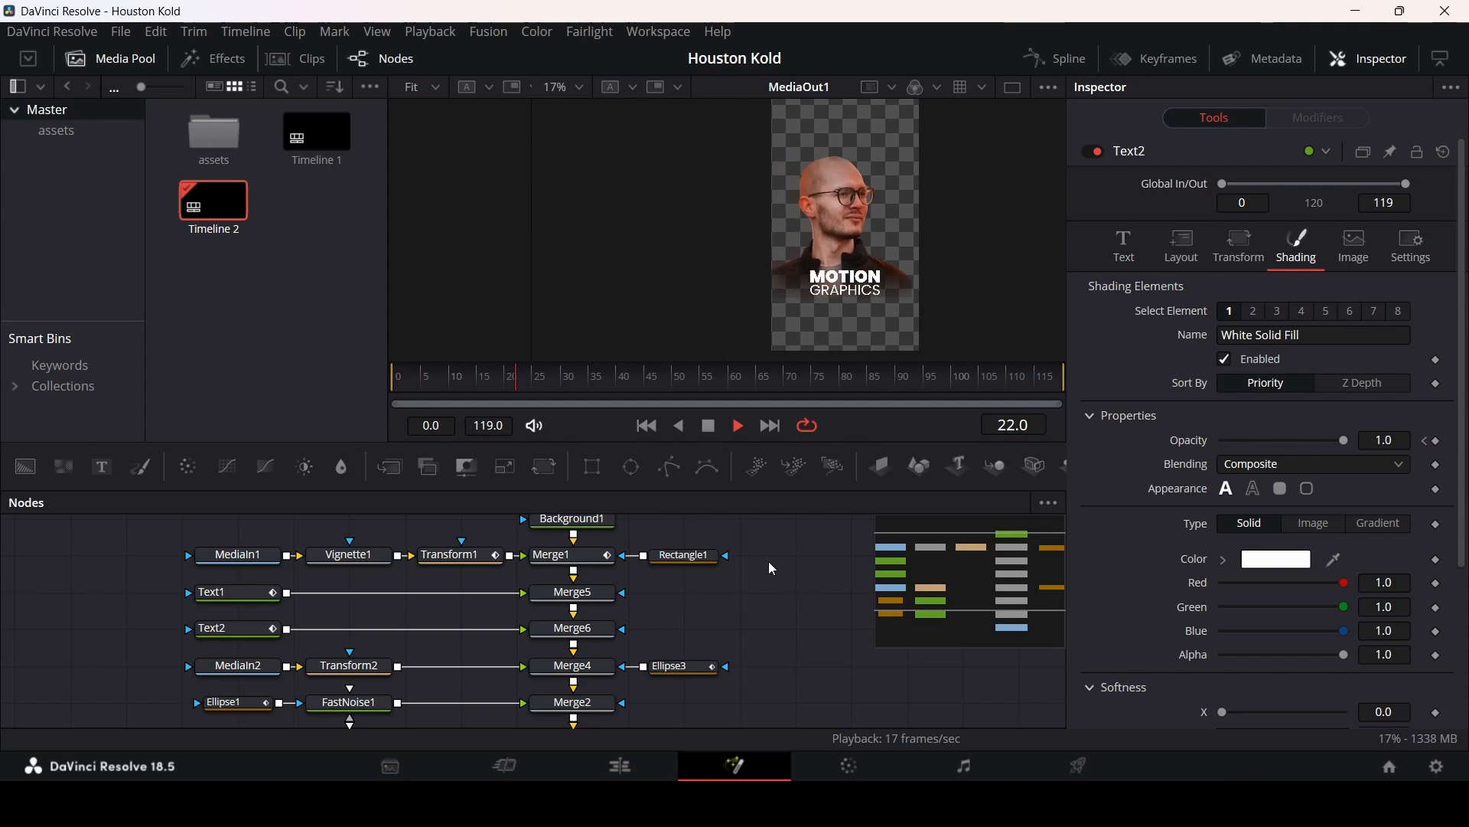
pyautogui.press('space')
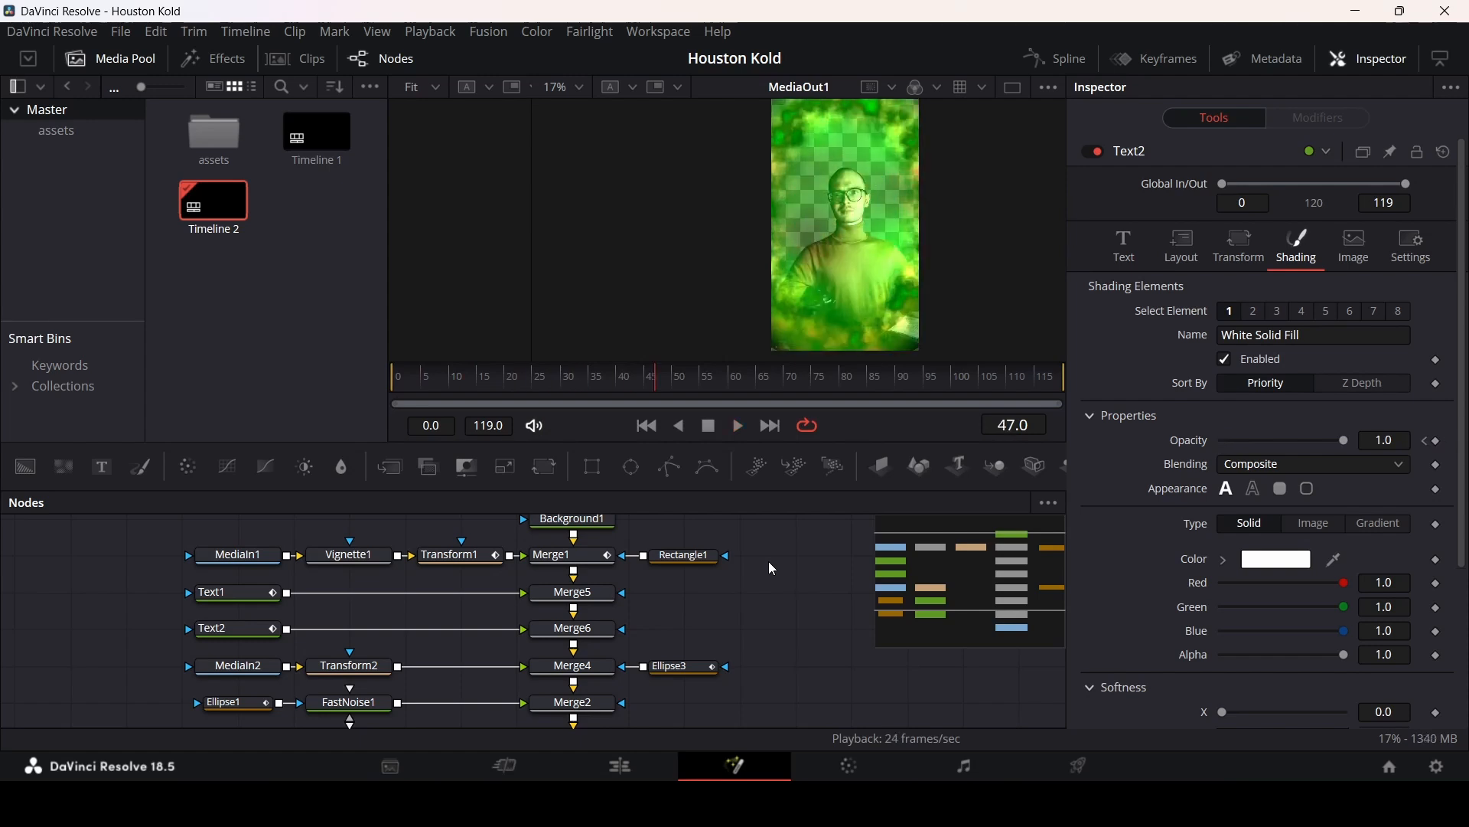
pyautogui.click(617, 389)
# Step: Move the MediaIn2, Ellipse and FastNoise node rows down to make room in the node tree
pyautogui.scroll(-2, 712, 641)
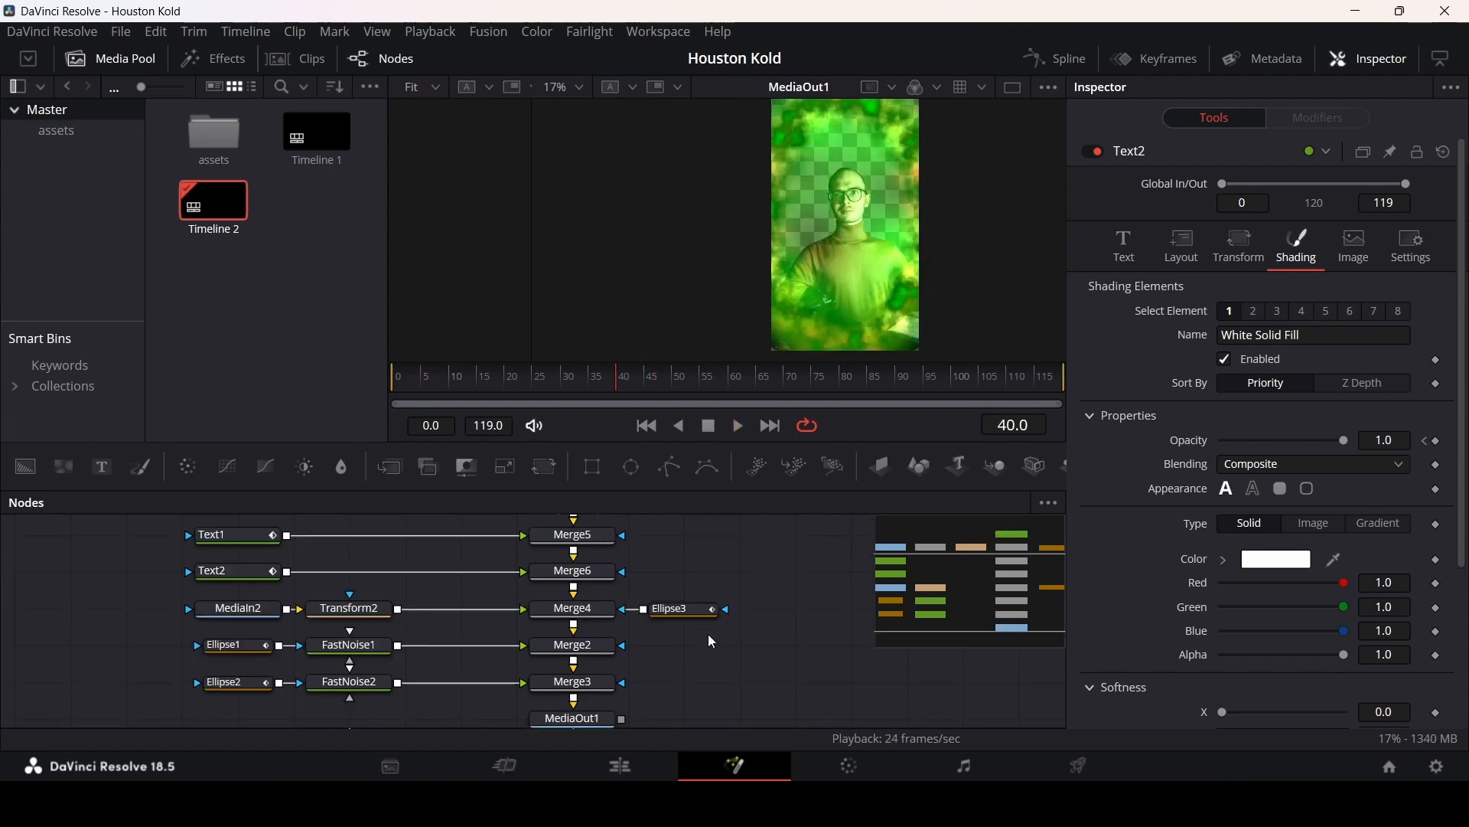
pyautogui.scroll(2, 709, 629)
pyautogui.scroll(-2, 712, 629)
pyautogui.moveTo(754, 703); pyautogui.dragTo(235, 613)
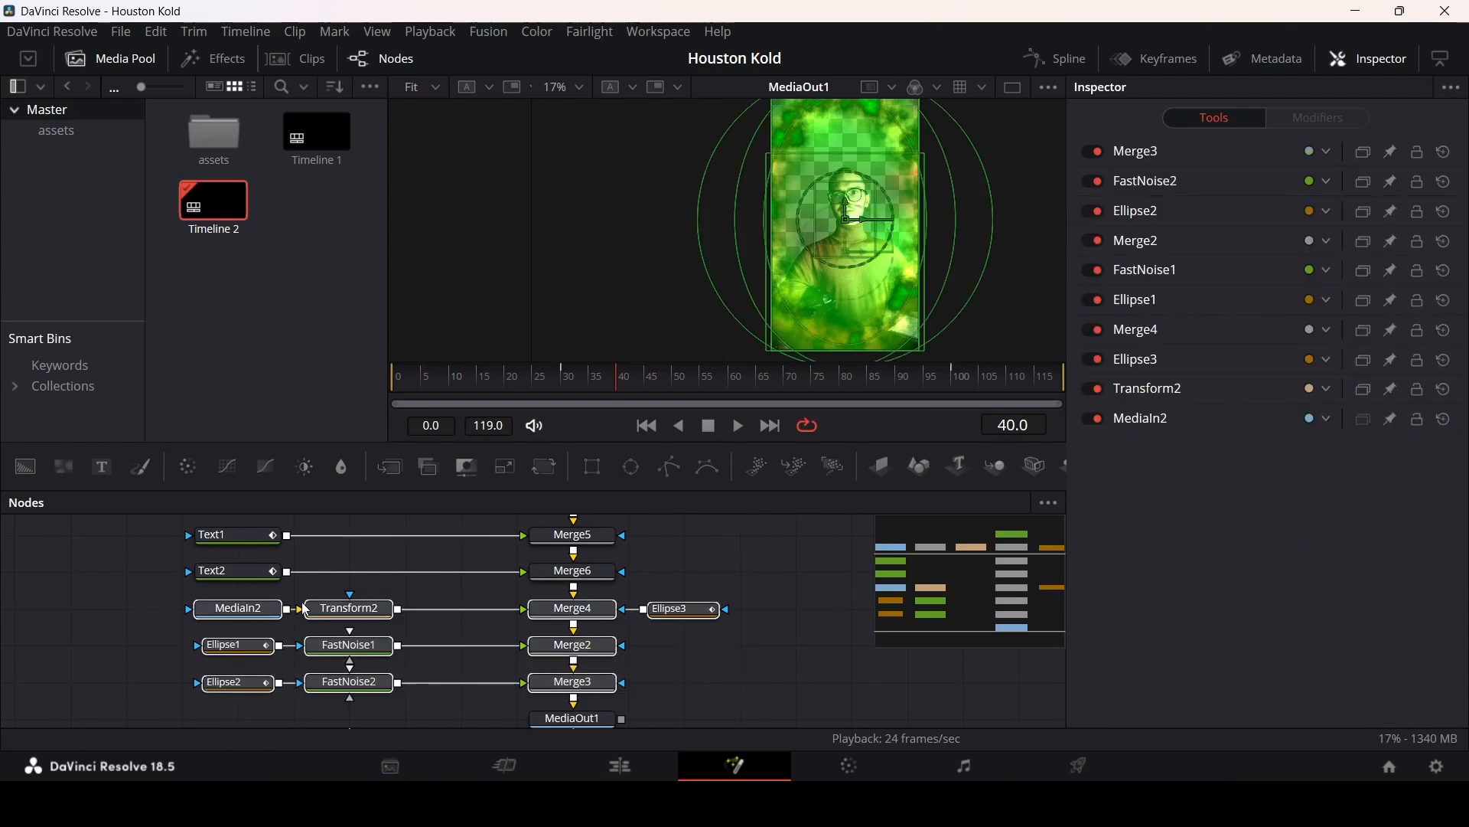
pyautogui.moveTo(601, 645); pyautogui.dragTo(601, 682)
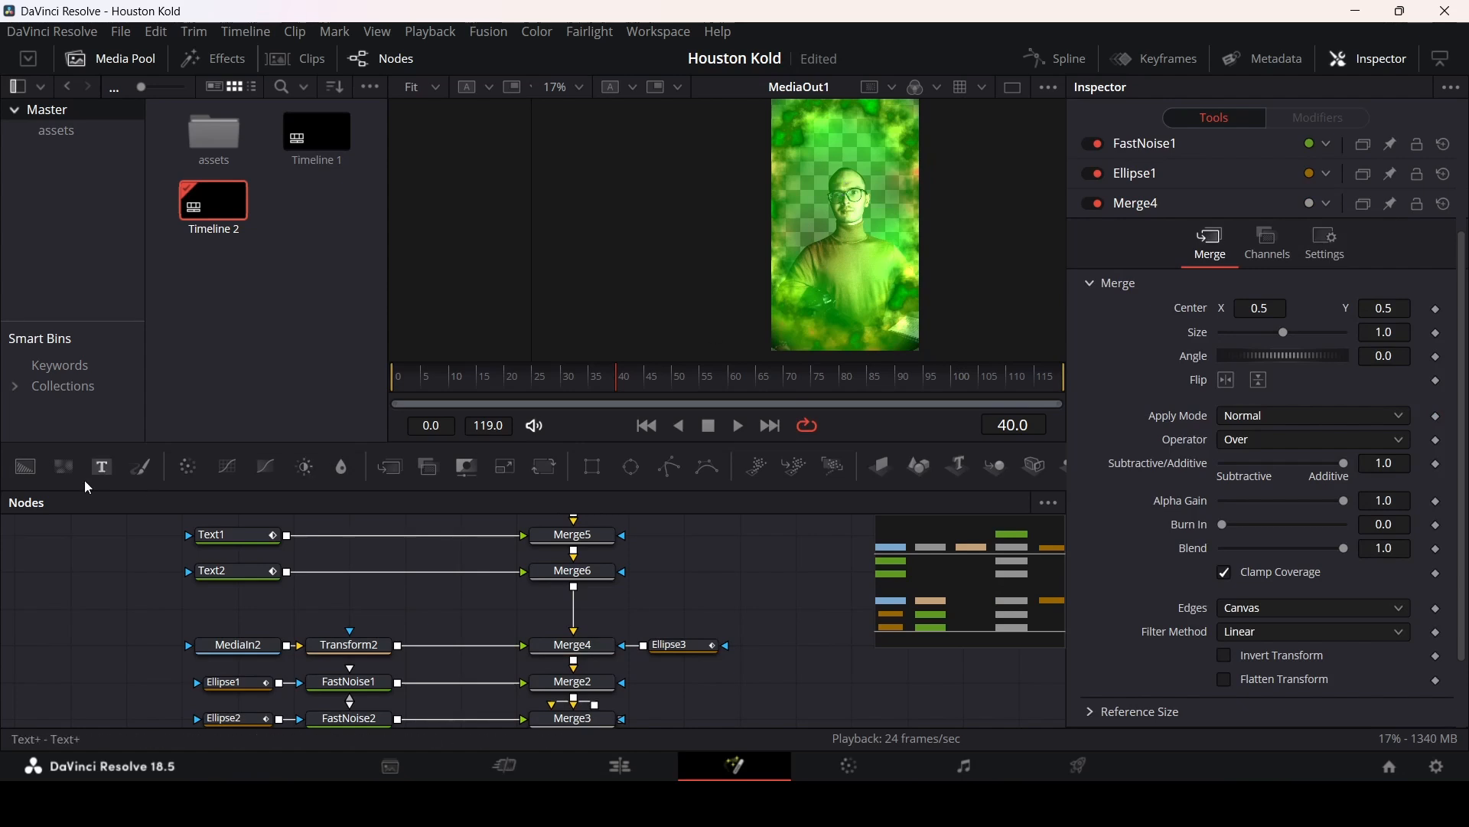
# Step: Add a third Text node merged into the tree and enter LIKE as its text
pyautogui.moveTo(229, 604); pyautogui.dragTo(570, 610)
pyautogui.click(243, 609)
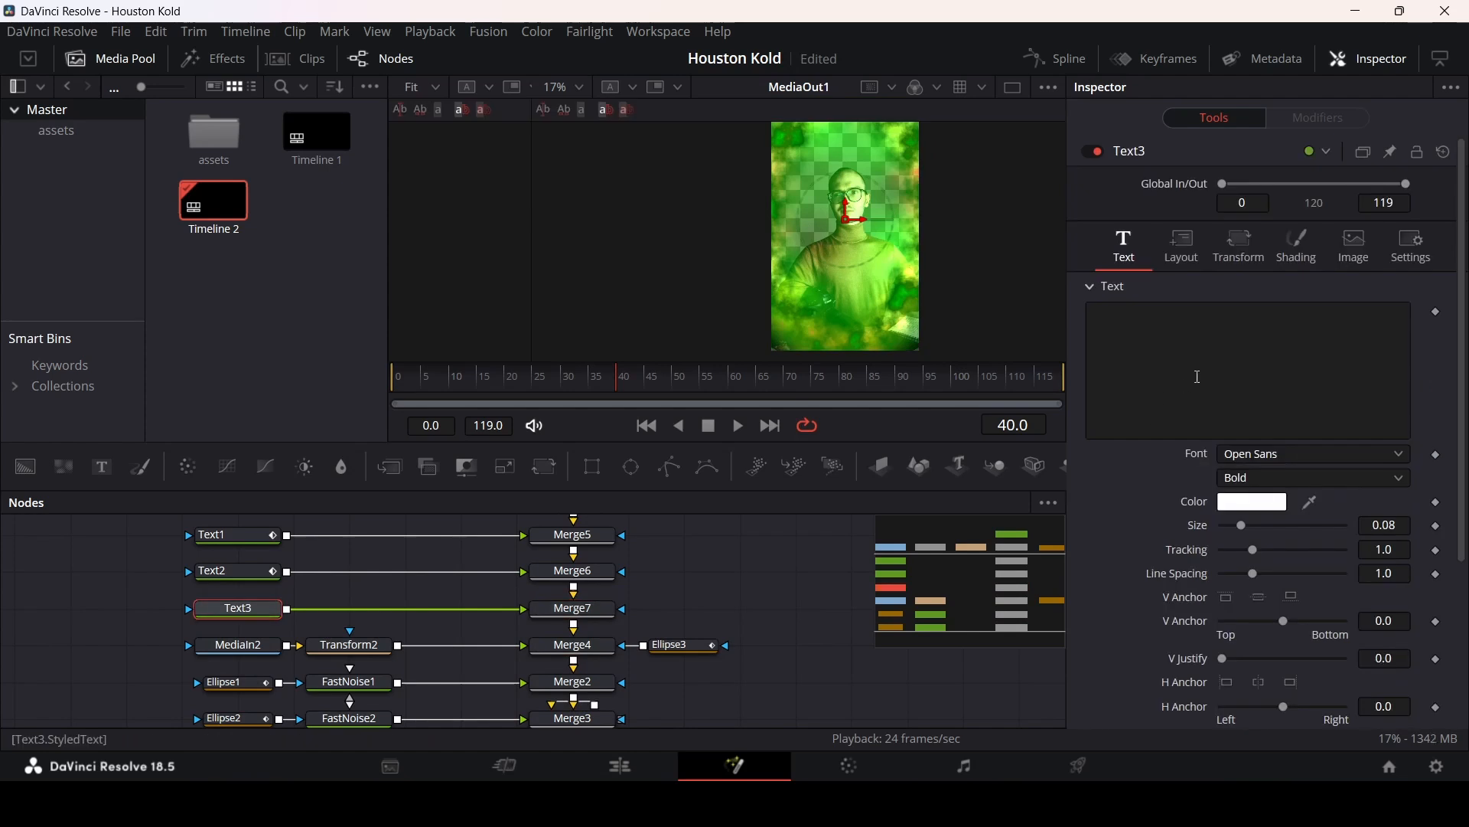
pyautogui.click(1199, 376)
pyautogui.write('LIKE')
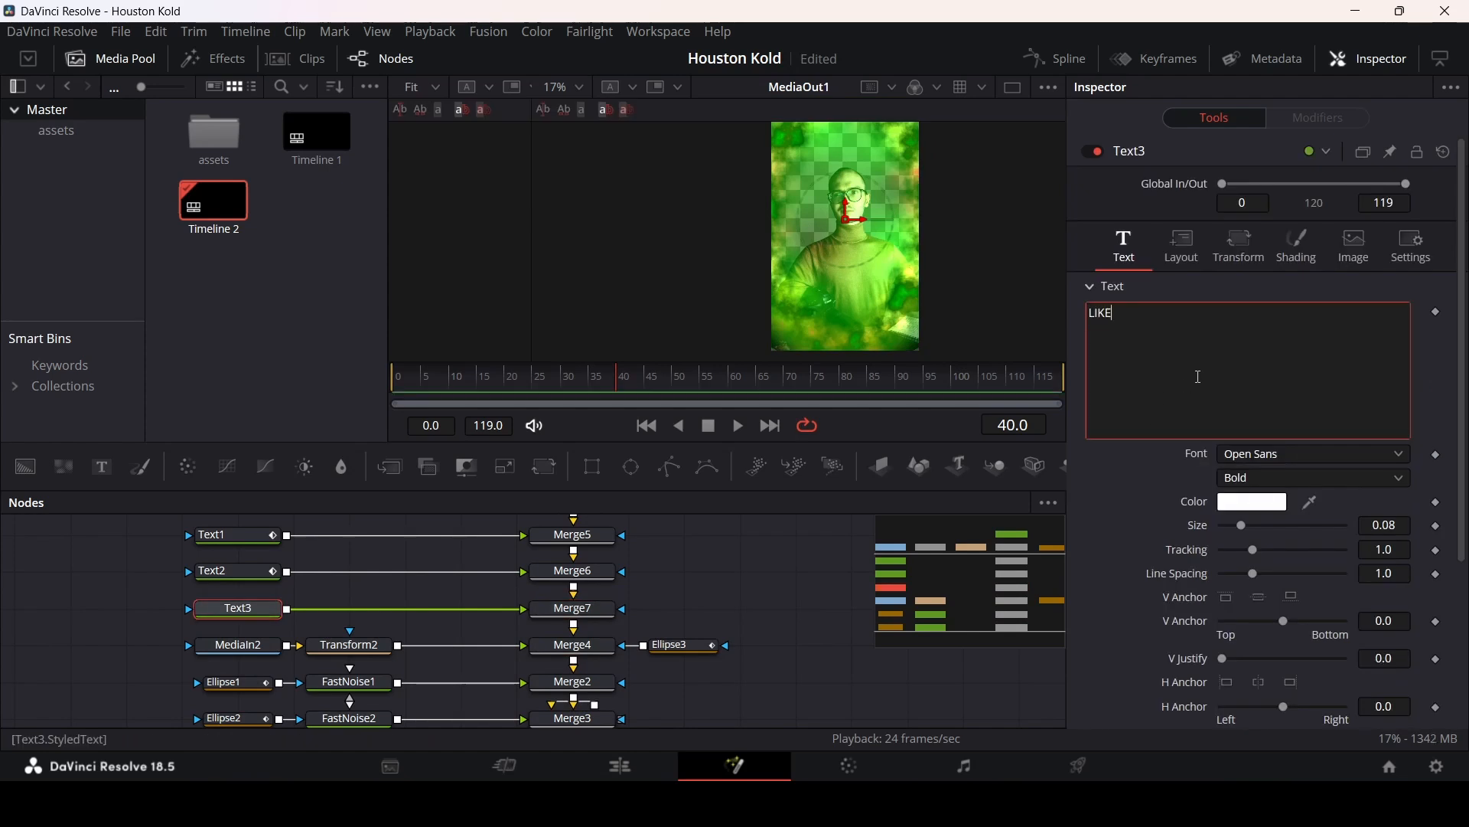
# Step: Set Text3's font to Poppins with the Black style
pyautogui.click(1301, 459)
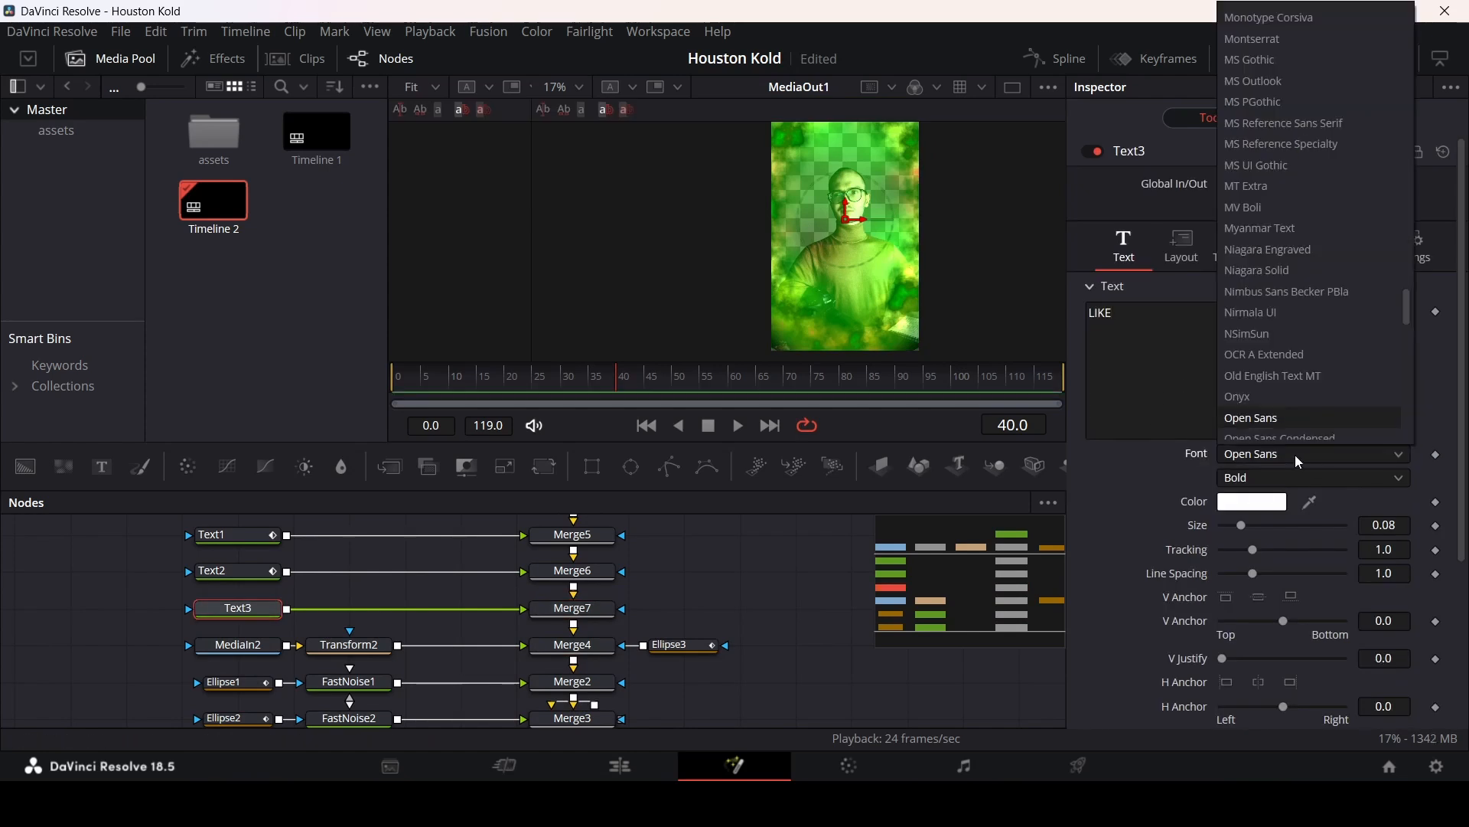
pyautogui.write('pop')
pyautogui.press('Return')
pyautogui.click(1269, 476)
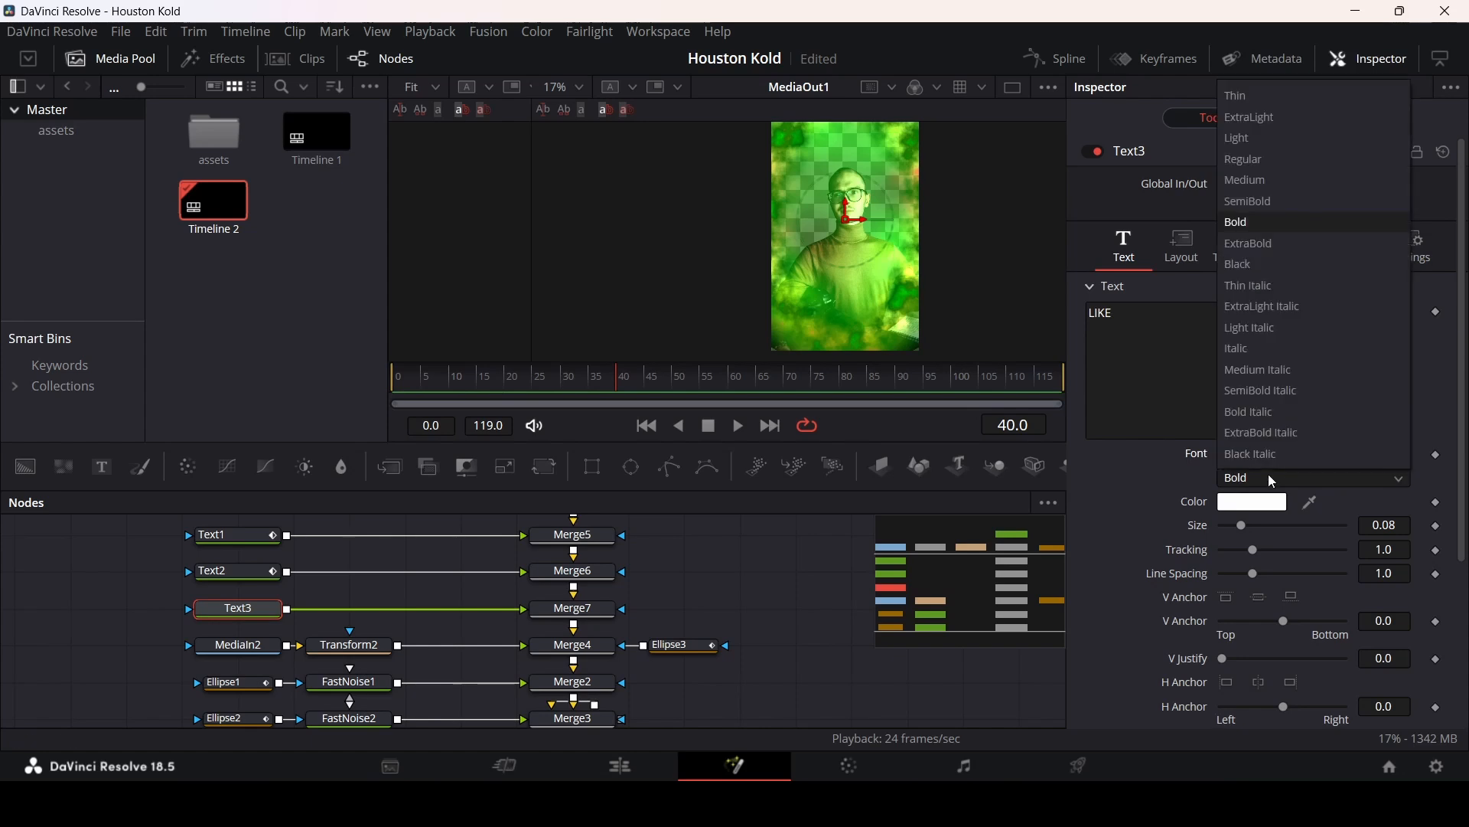
pyautogui.click(1264, 264)
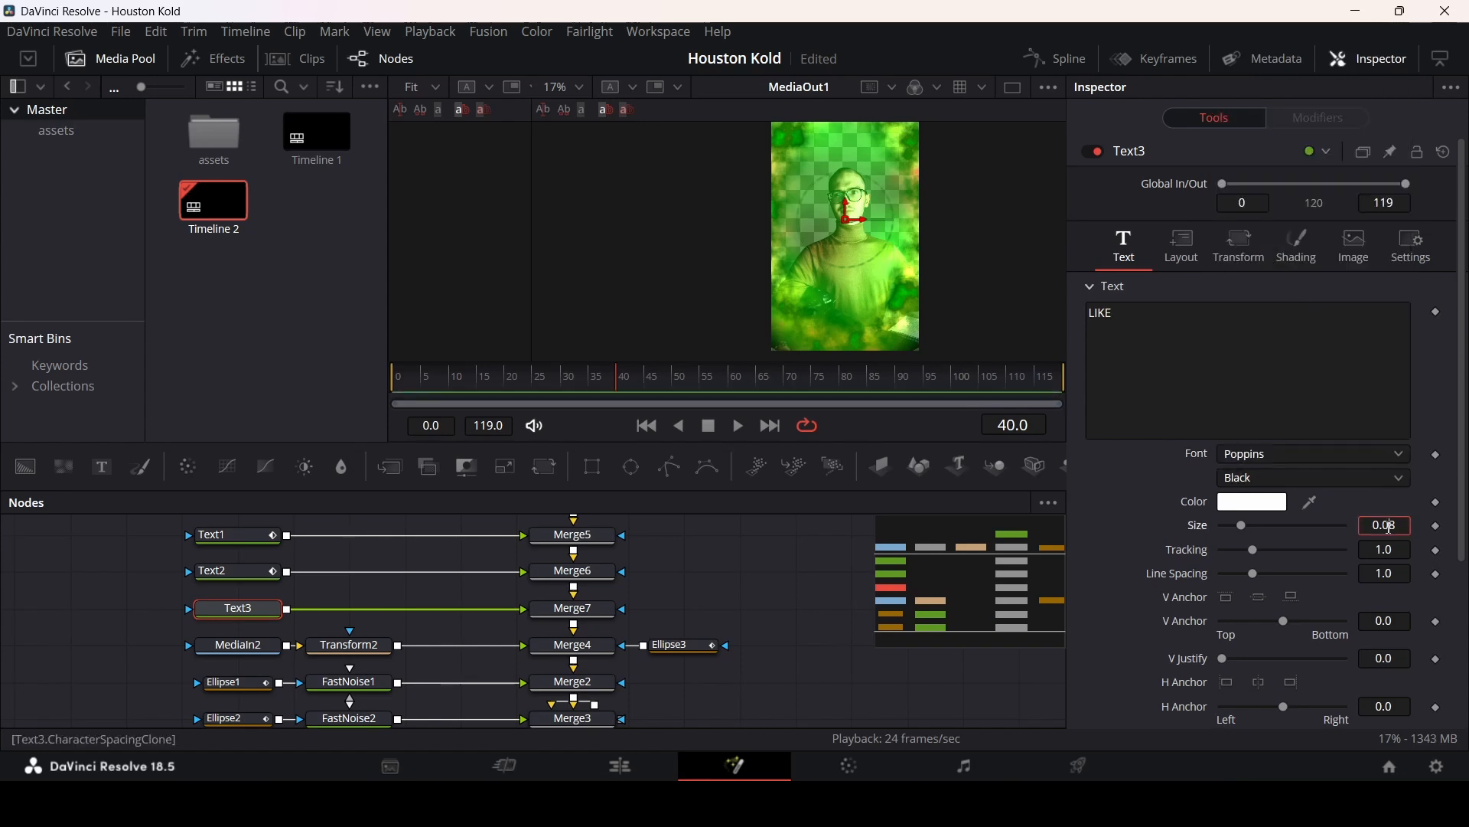
# Step: Set Text3's size to 0.5 and move LIKE up near the top of the frame
pyautogui.doubleClick(1391, 527)
pyautogui.write('0.5')
pyautogui.press('Tab')
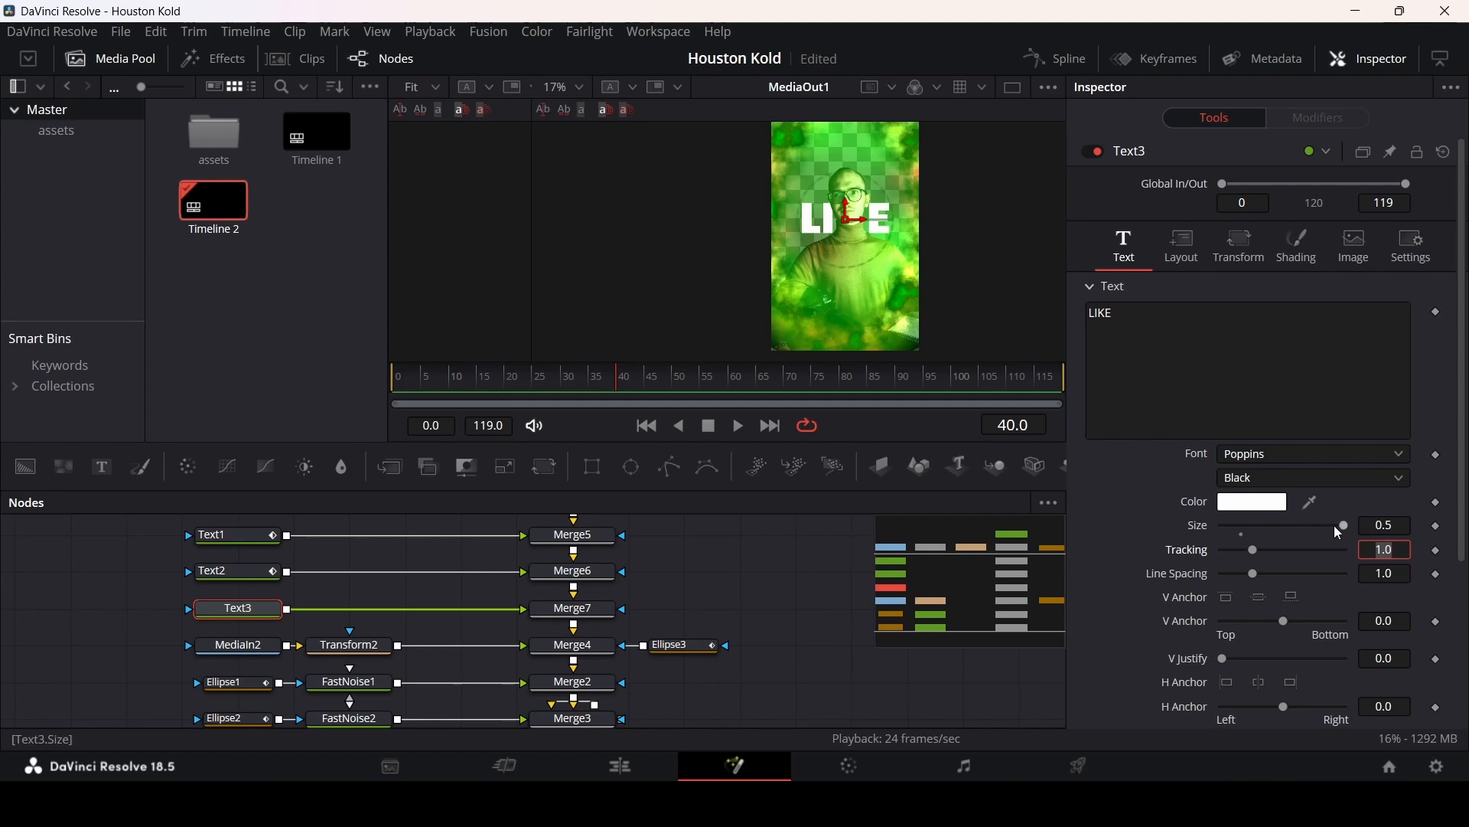
pyautogui.moveTo(848, 212); pyautogui.dragTo(843, 167)
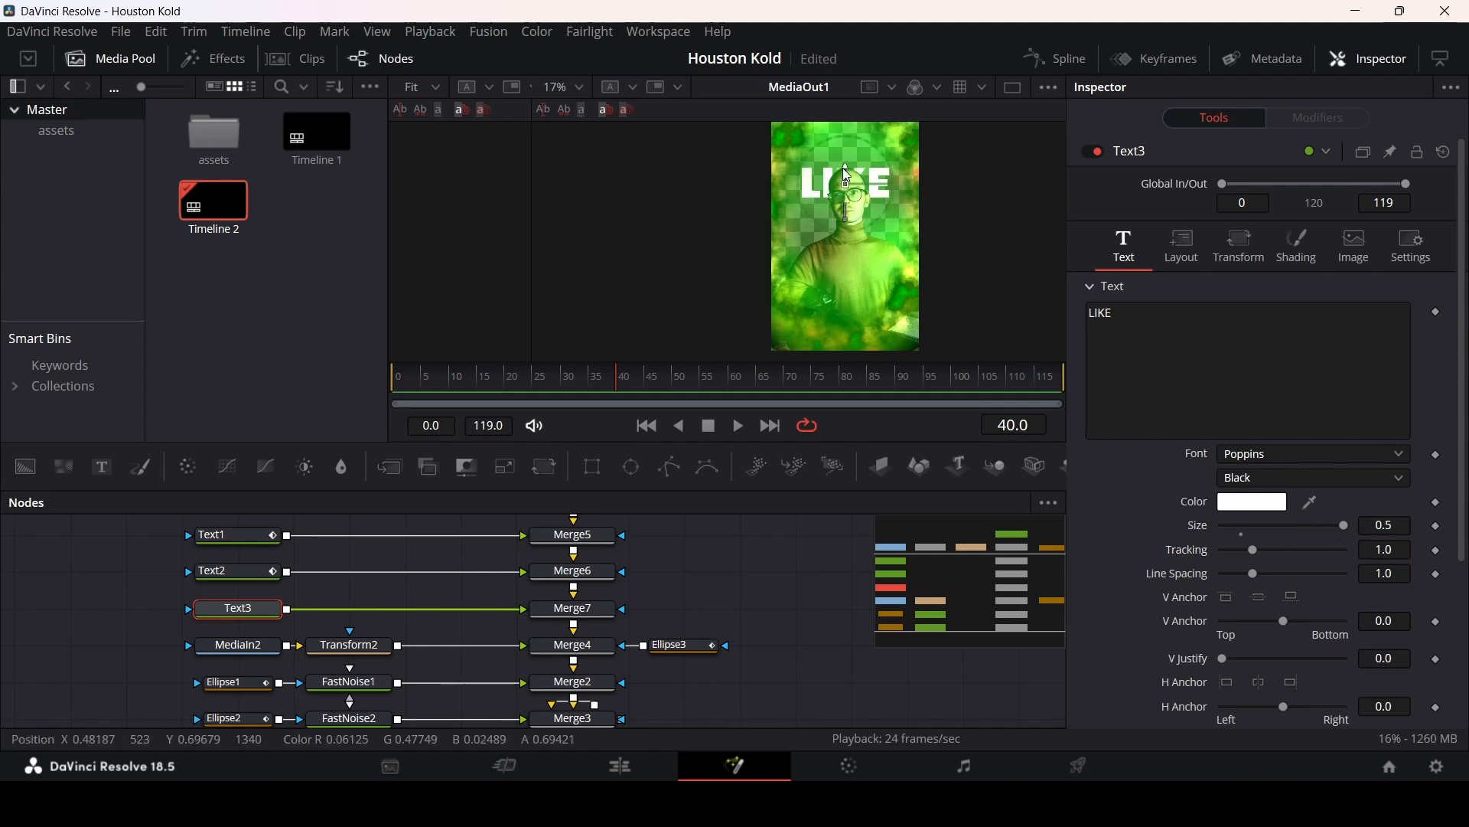
pyautogui.scroll(-3, 1160, 552)
pyautogui.scroll(3, 1154, 273)
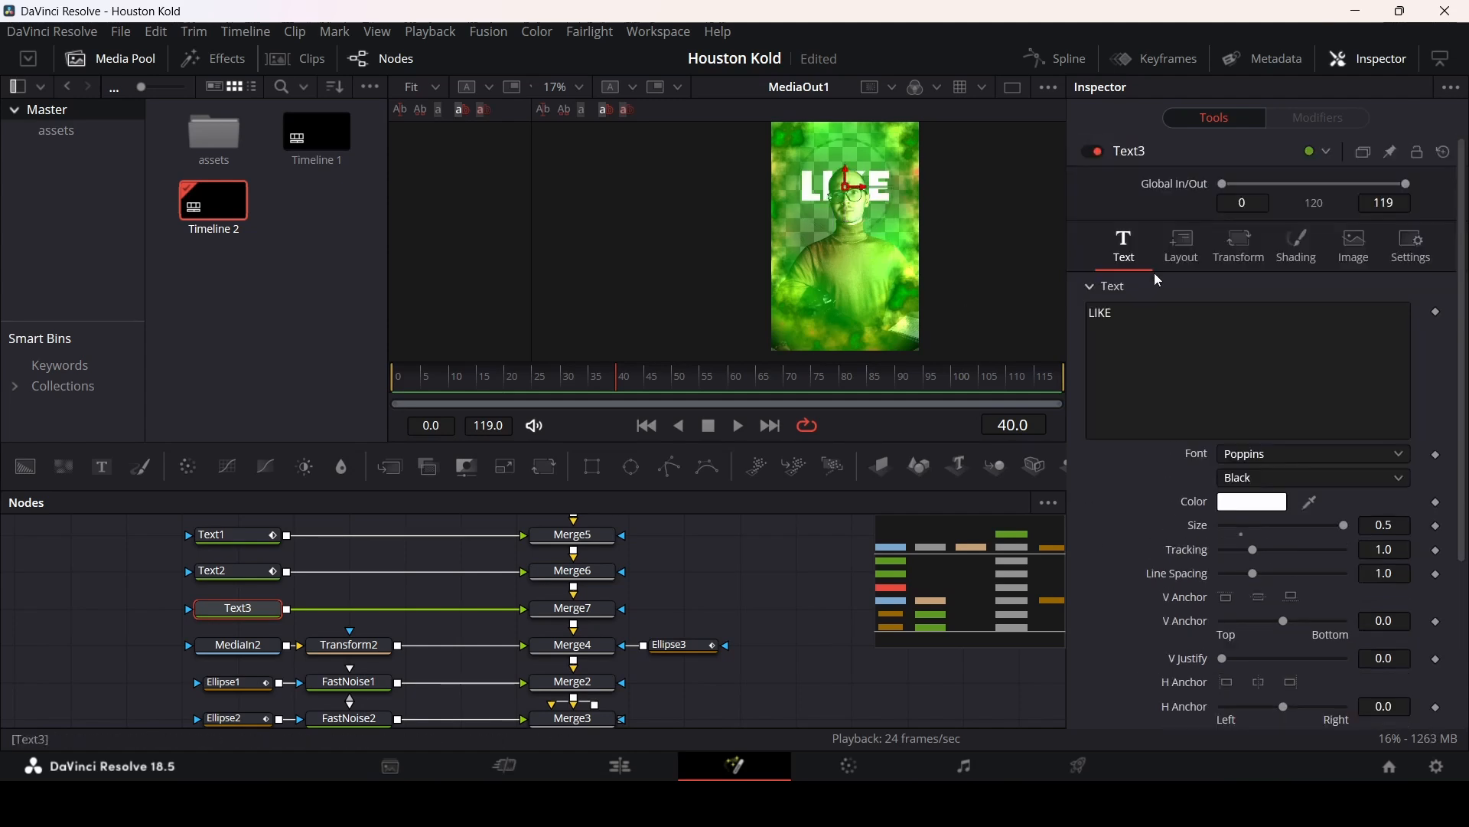
# Step: Rotate Text3 by 13 degrees around the Z axis
pyautogui.click(1188, 249)
pyautogui.moveTo(1286, 549); pyautogui.dragTo(1282, 544)
pyautogui.click(756, 561)
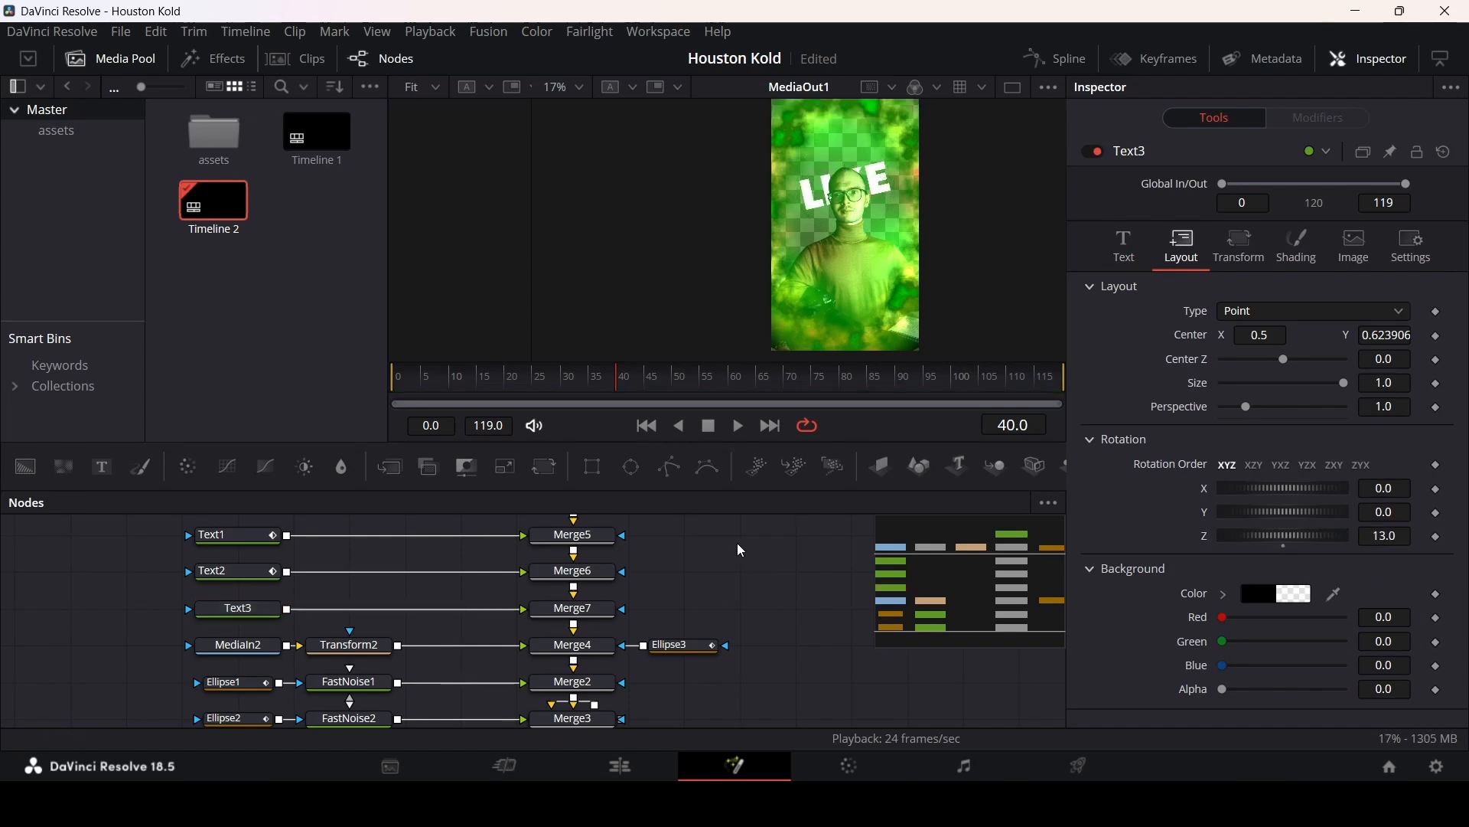
pyautogui.moveTo(592, 387); pyautogui.dragTo(617, 386)
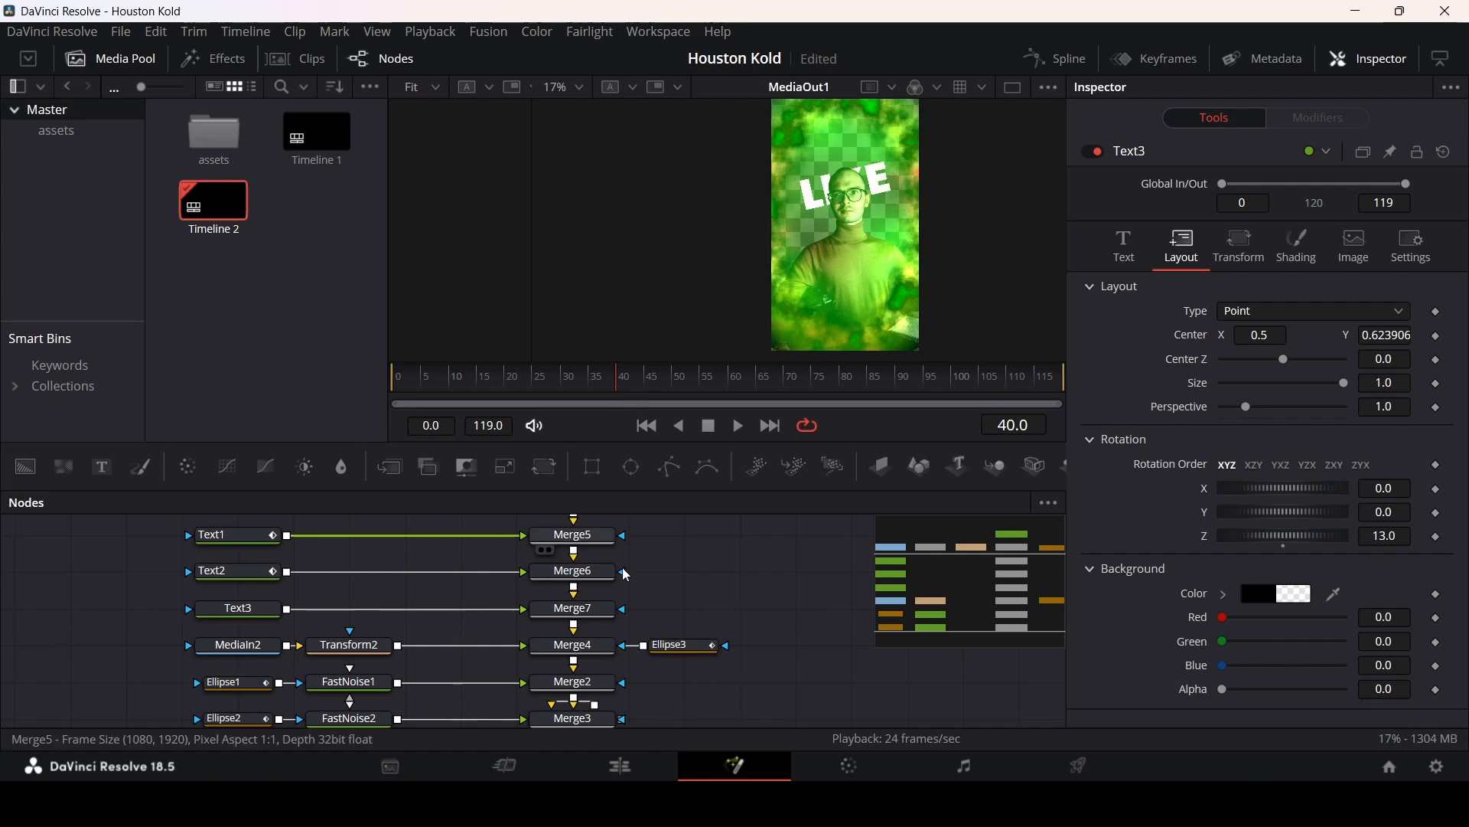
pyautogui.moveTo(627, 387); pyautogui.dragTo(646, 388)
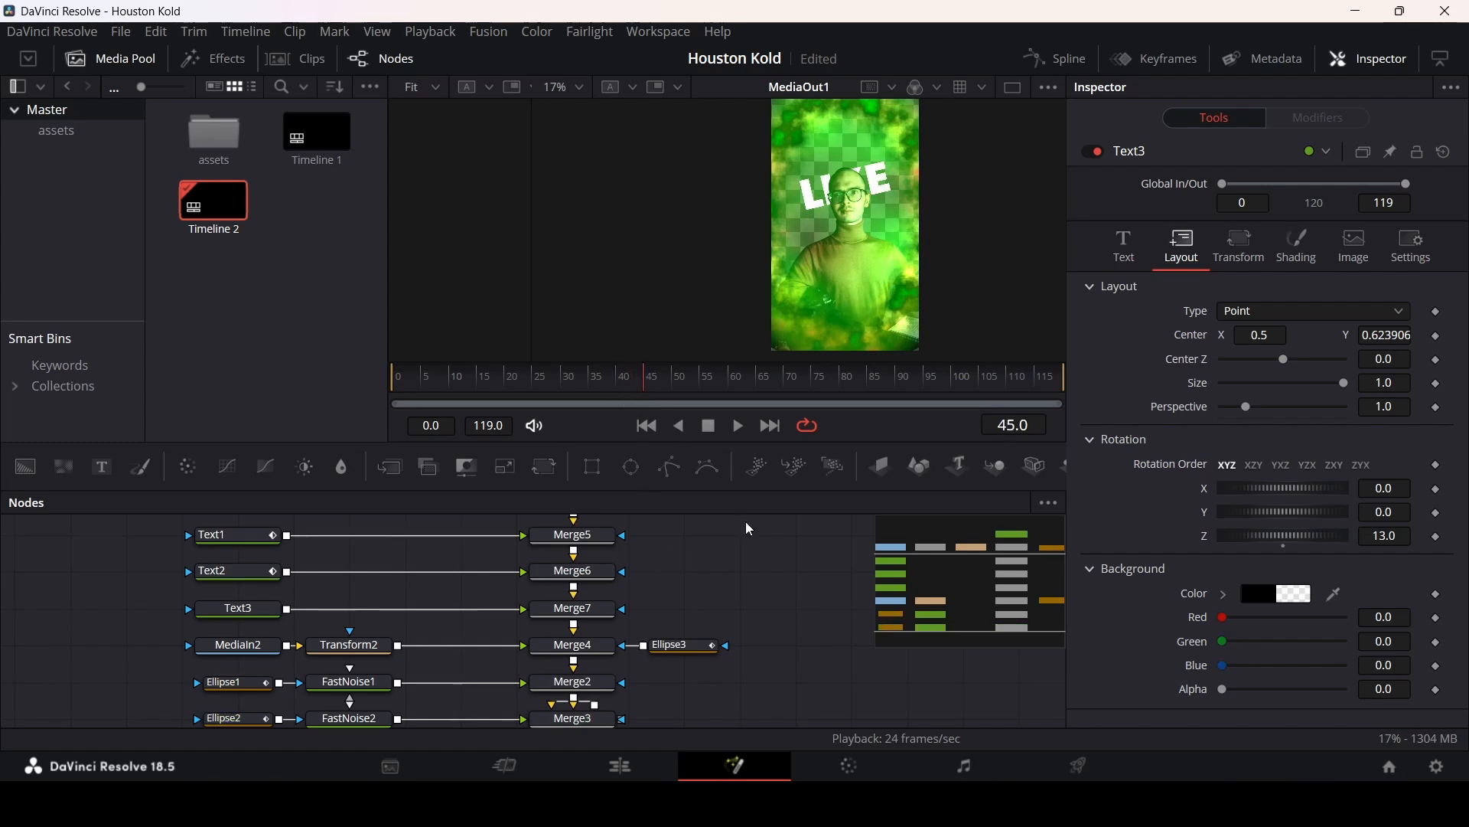
# Step: Set Text3's Write On end to 0
pyautogui.click(1125, 245)
pyautogui.scroll(-5, 1138, 542)
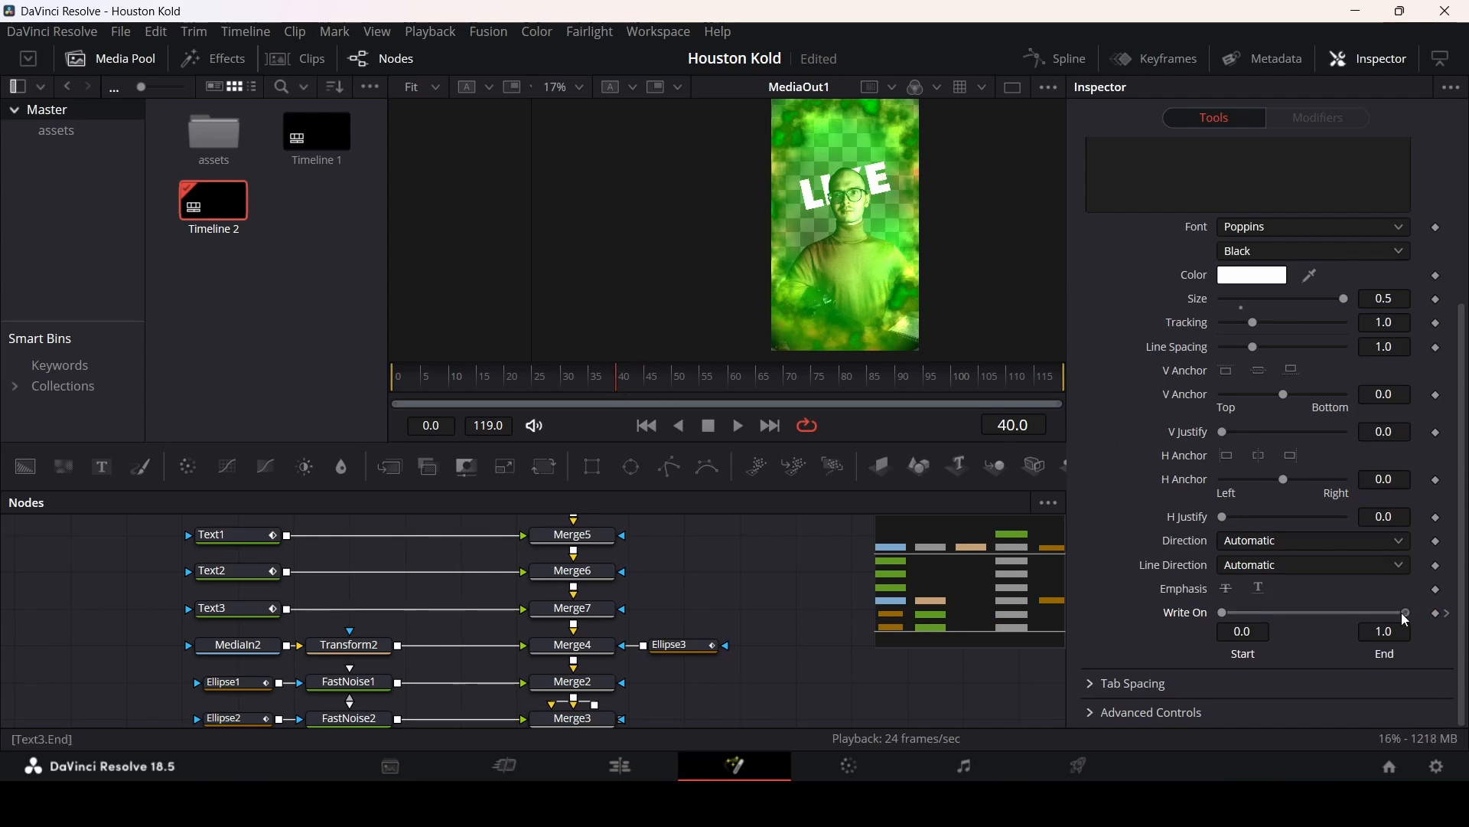
pyautogui.moveTo(1402, 612); pyautogui.dragTo(1206, 613)
# Step: Play back the composition from the start to review the text timing
pyautogui.click(496, 380)
pyautogui.press('space')
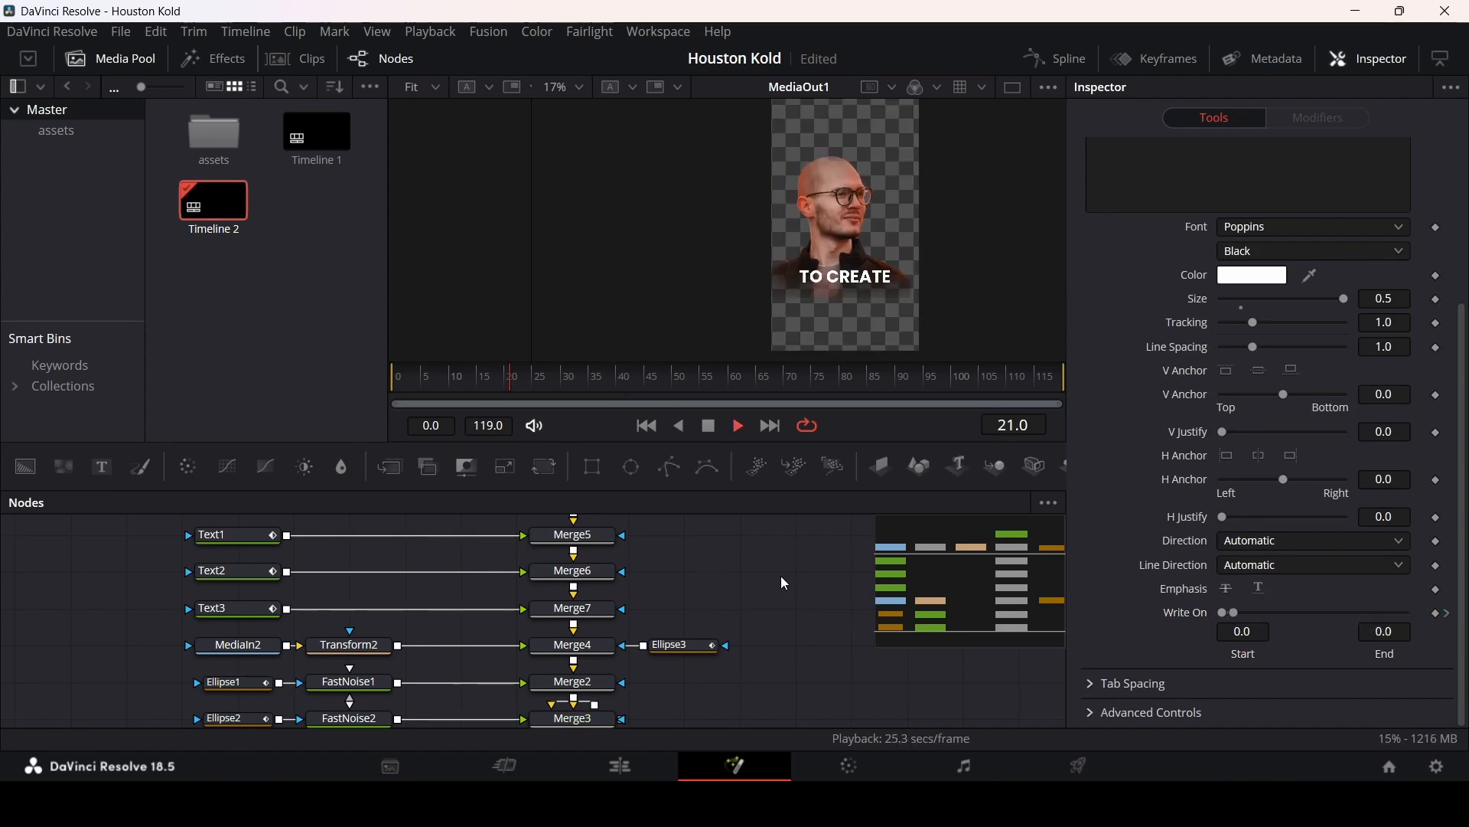
pyautogui.press('space')
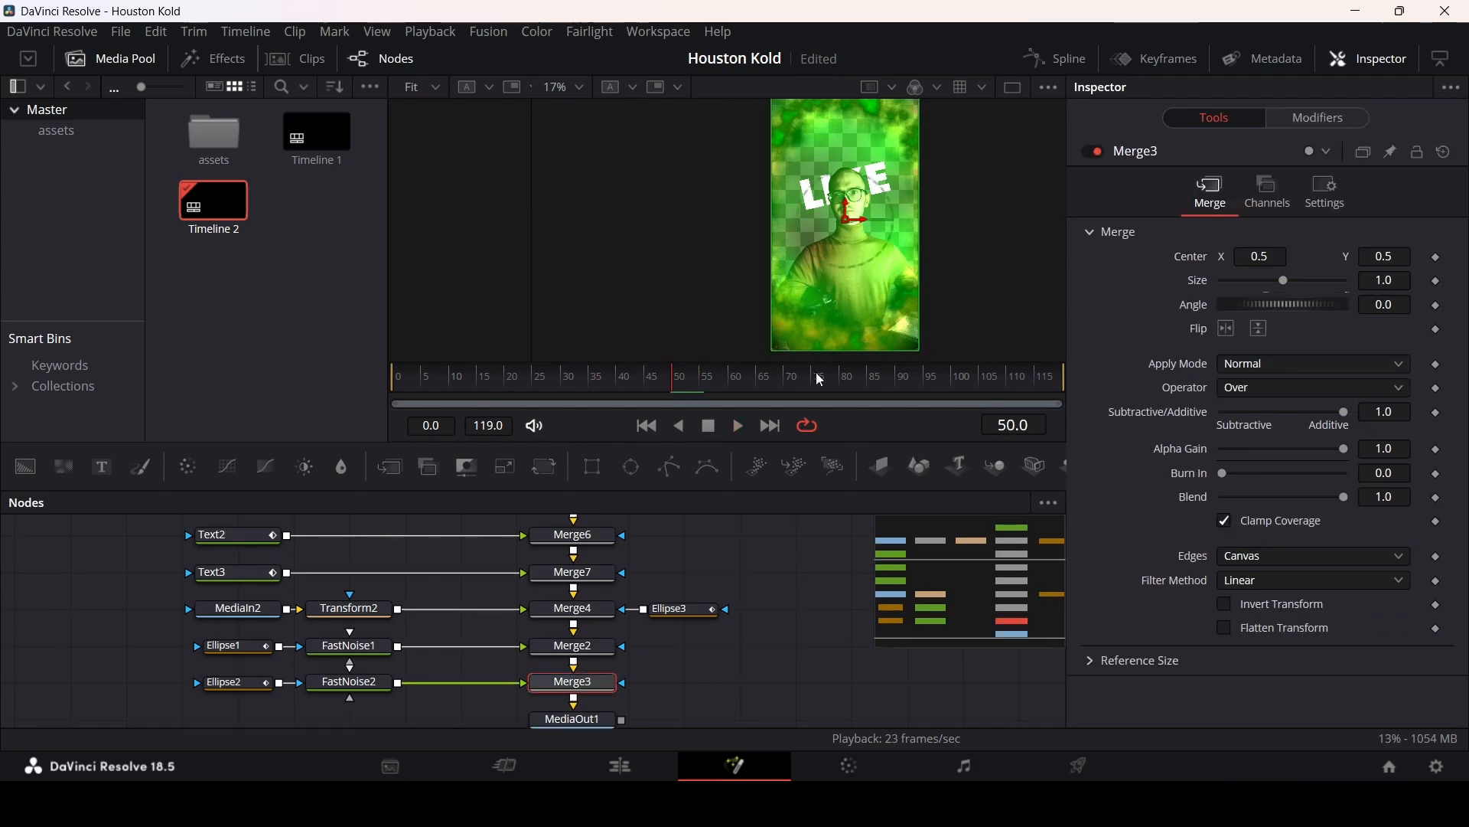
pyautogui.click(399, 378)
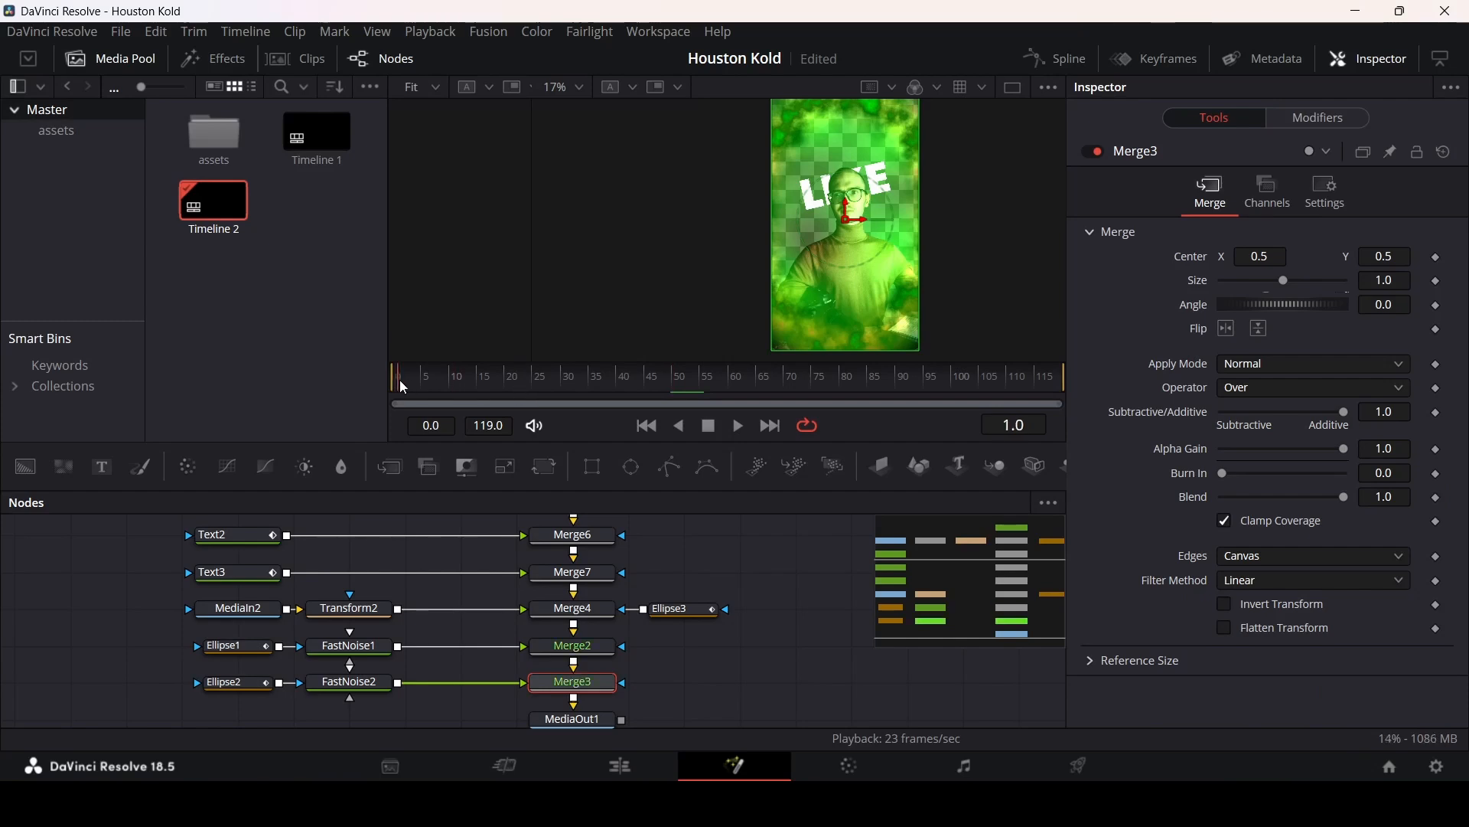
pyautogui.press('space')
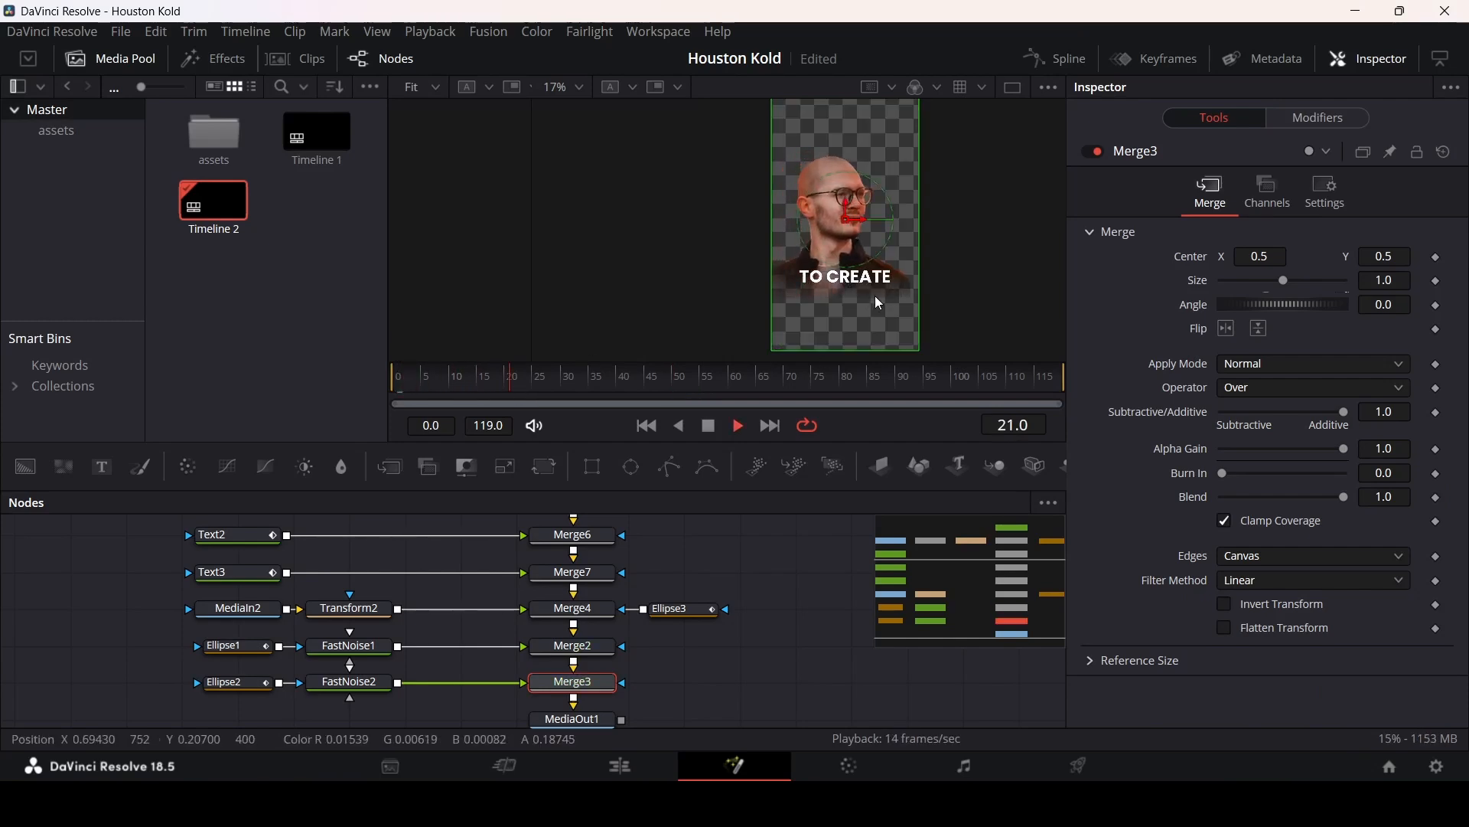
pyautogui.press('space')
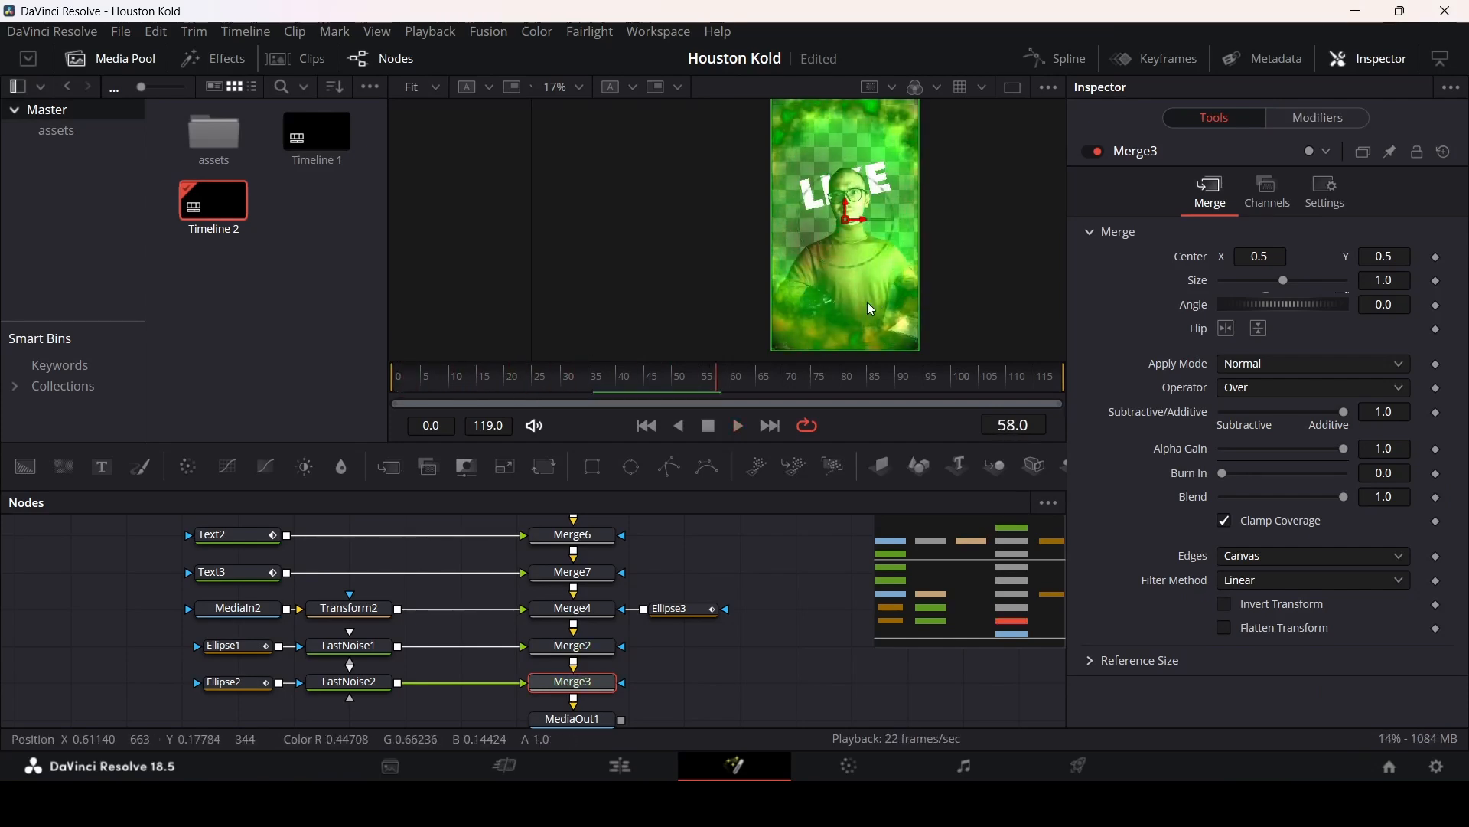
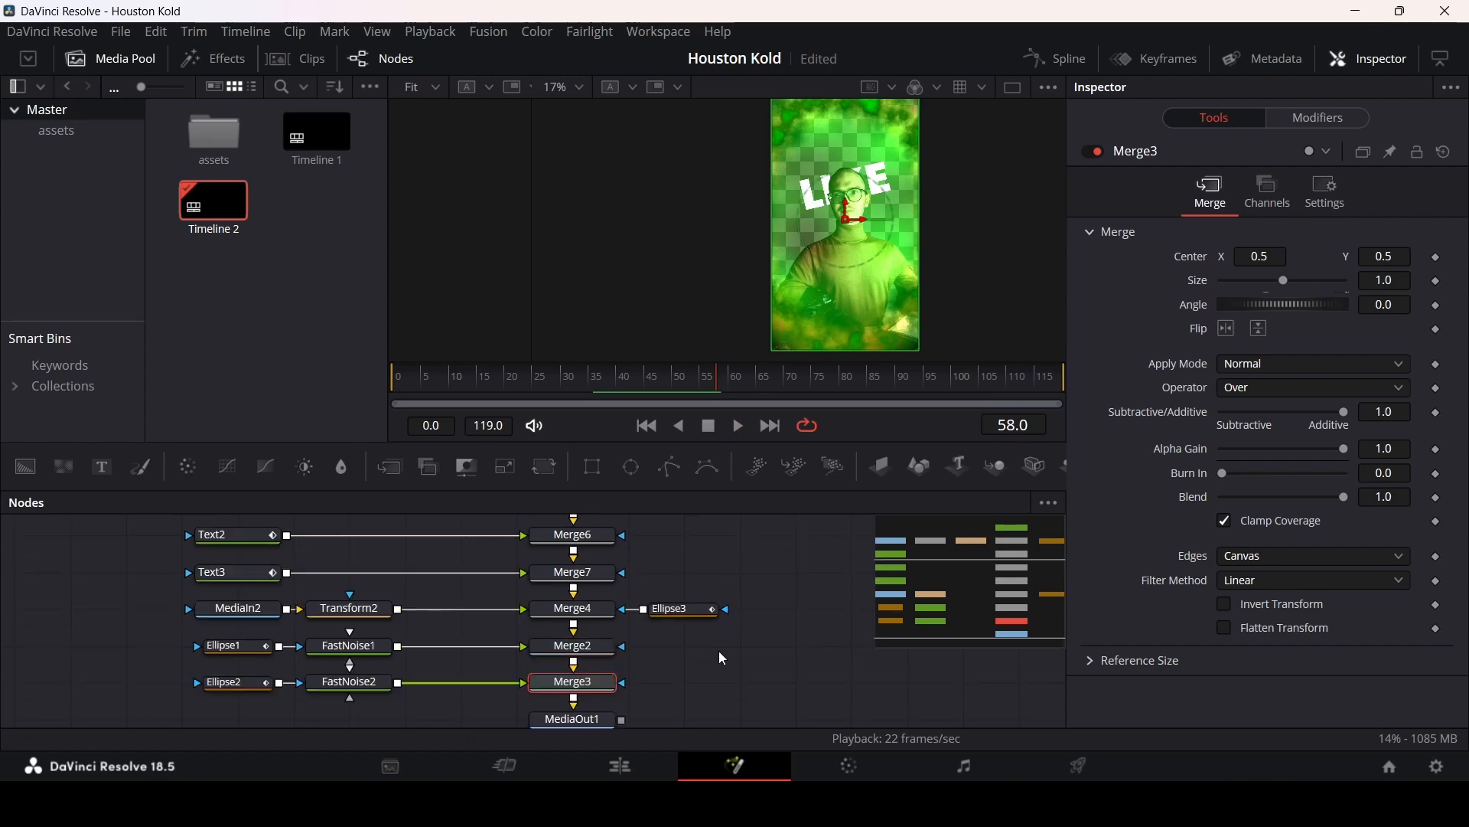
# Step: Select the Ellipse, FastNoise and lower Merge node rows and move them down to make room below Merge4
pyautogui.moveTo(740, 703); pyautogui.dragTo(181, 632)
pyautogui.scroll(-1, 689, 689)
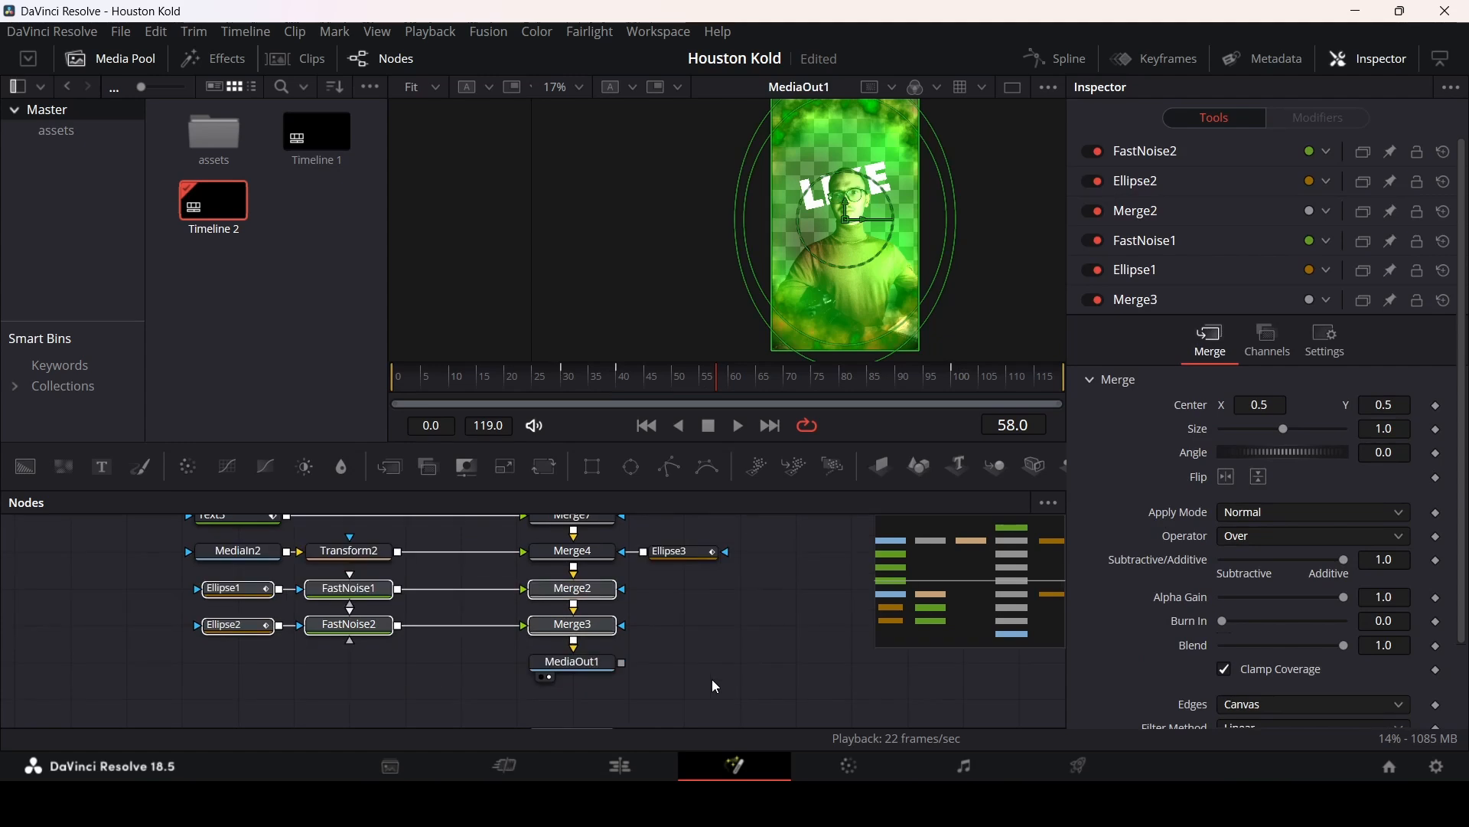
pyautogui.moveTo(691, 681); pyautogui.dragTo(165, 579)
pyautogui.moveTo(575, 596); pyautogui.dragTo(577, 670)
pyautogui.click(709, 617)
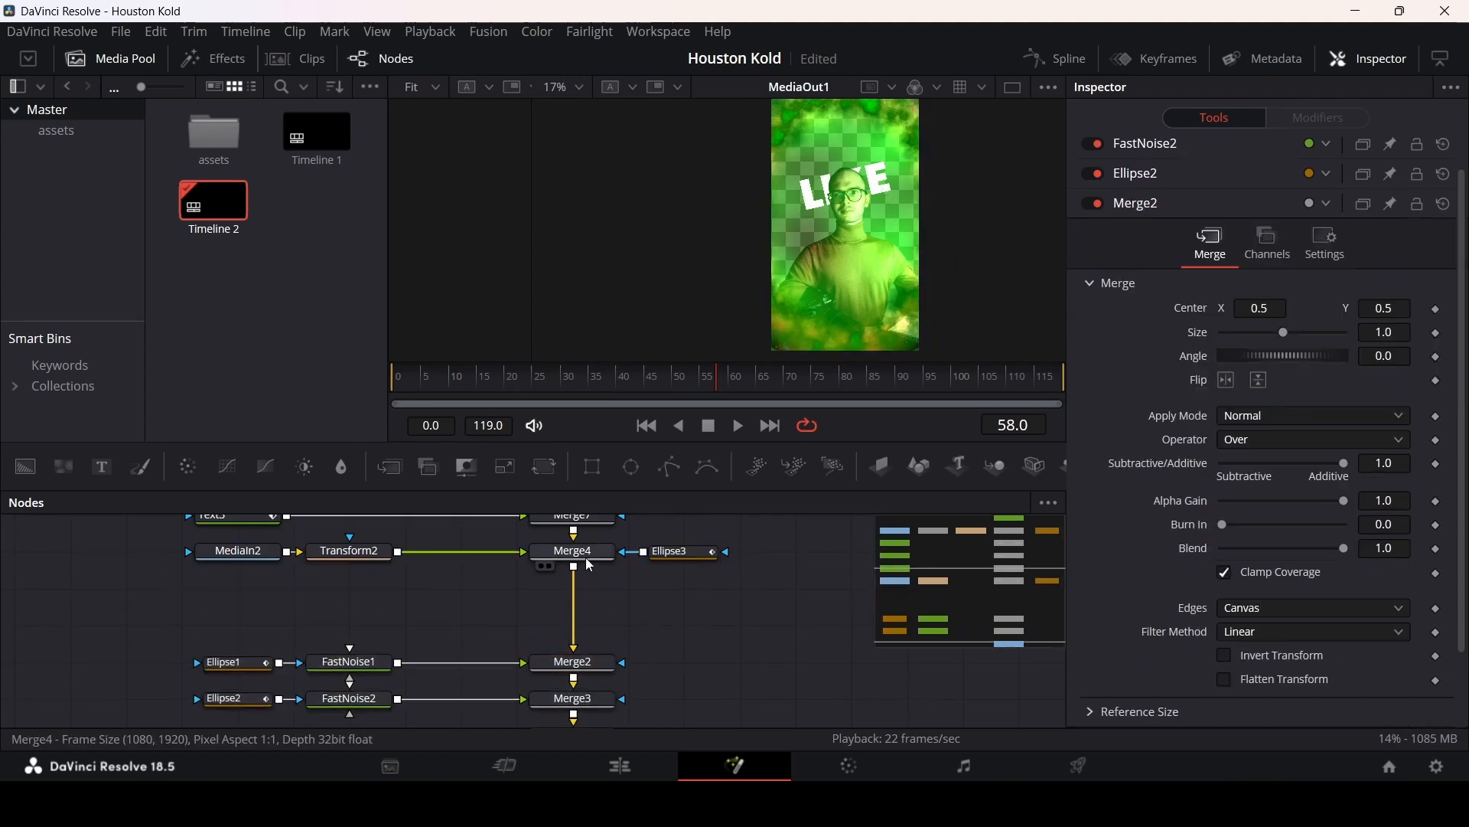
# Step: Insert two new Merge nodes into the chain below Merge4
pyautogui.click(588, 559)
pyautogui.click(467, 466)
pyautogui.click(467, 466)
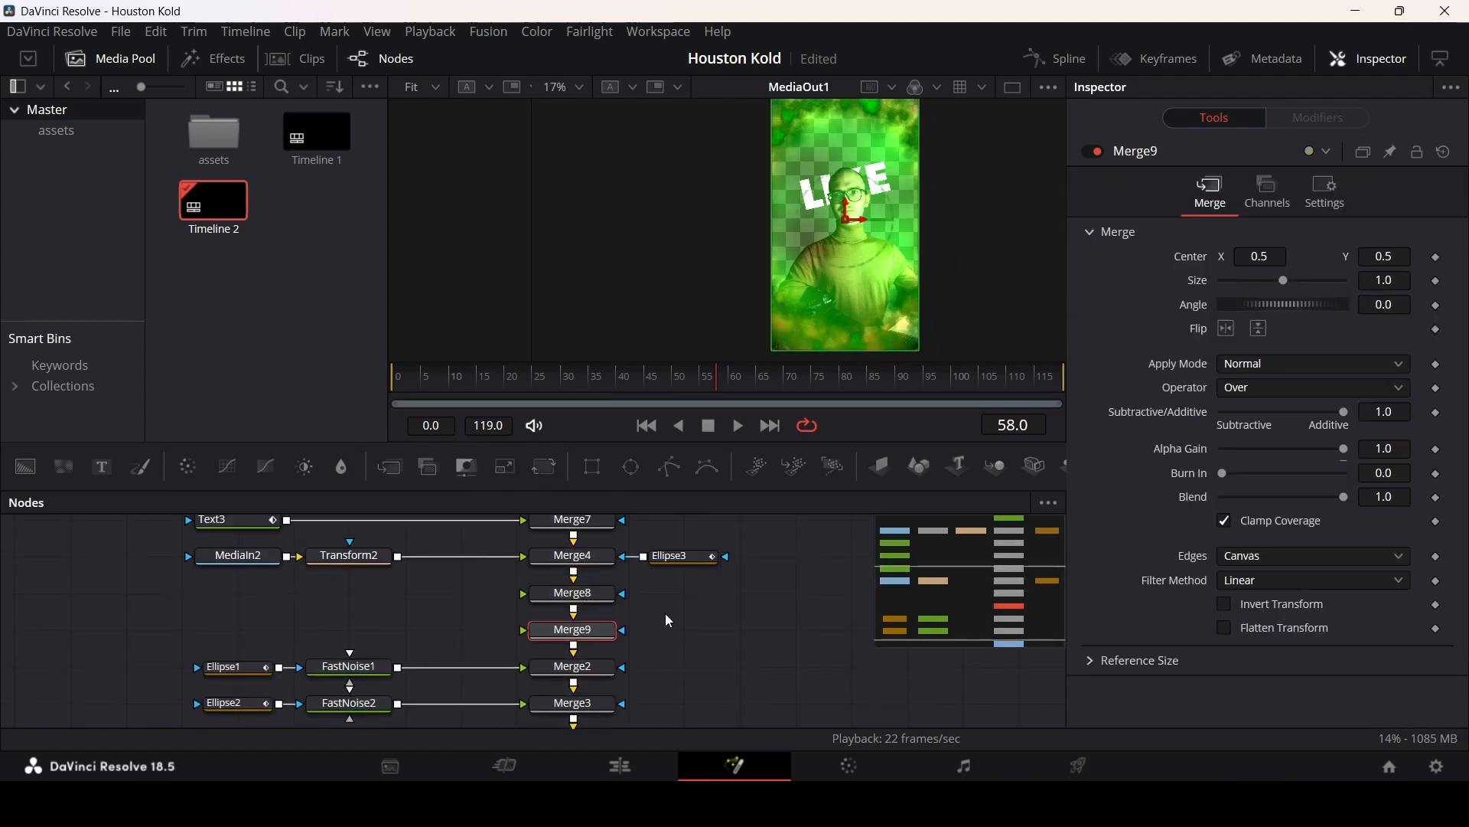
# Step: Add a Text node feeding Merge8 and enter the text HOUSTON
pyautogui.moveTo(102, 469); pyautogui.dragTo(578, 596)
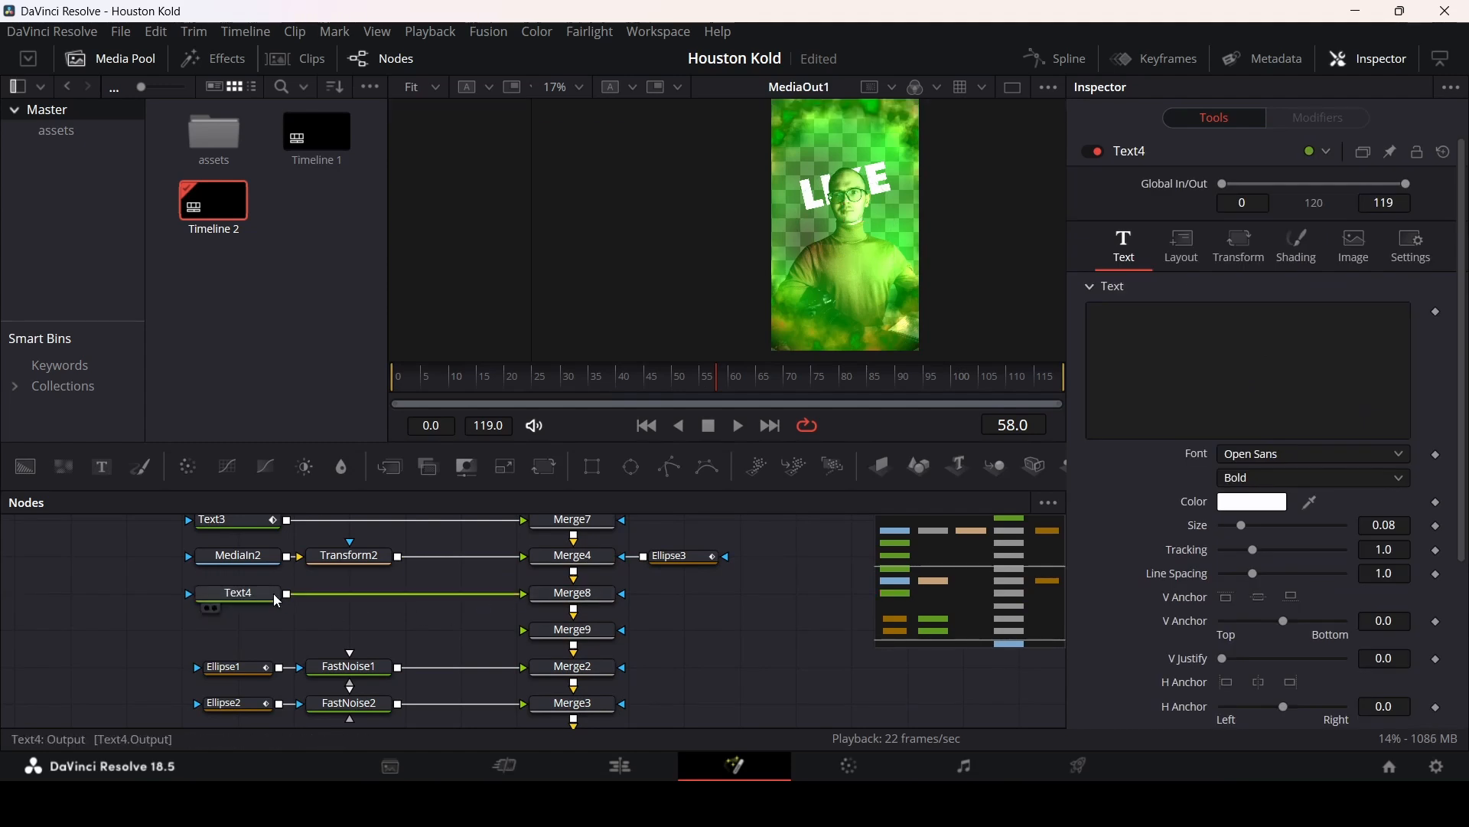
pyautogui.click(1166, 361)
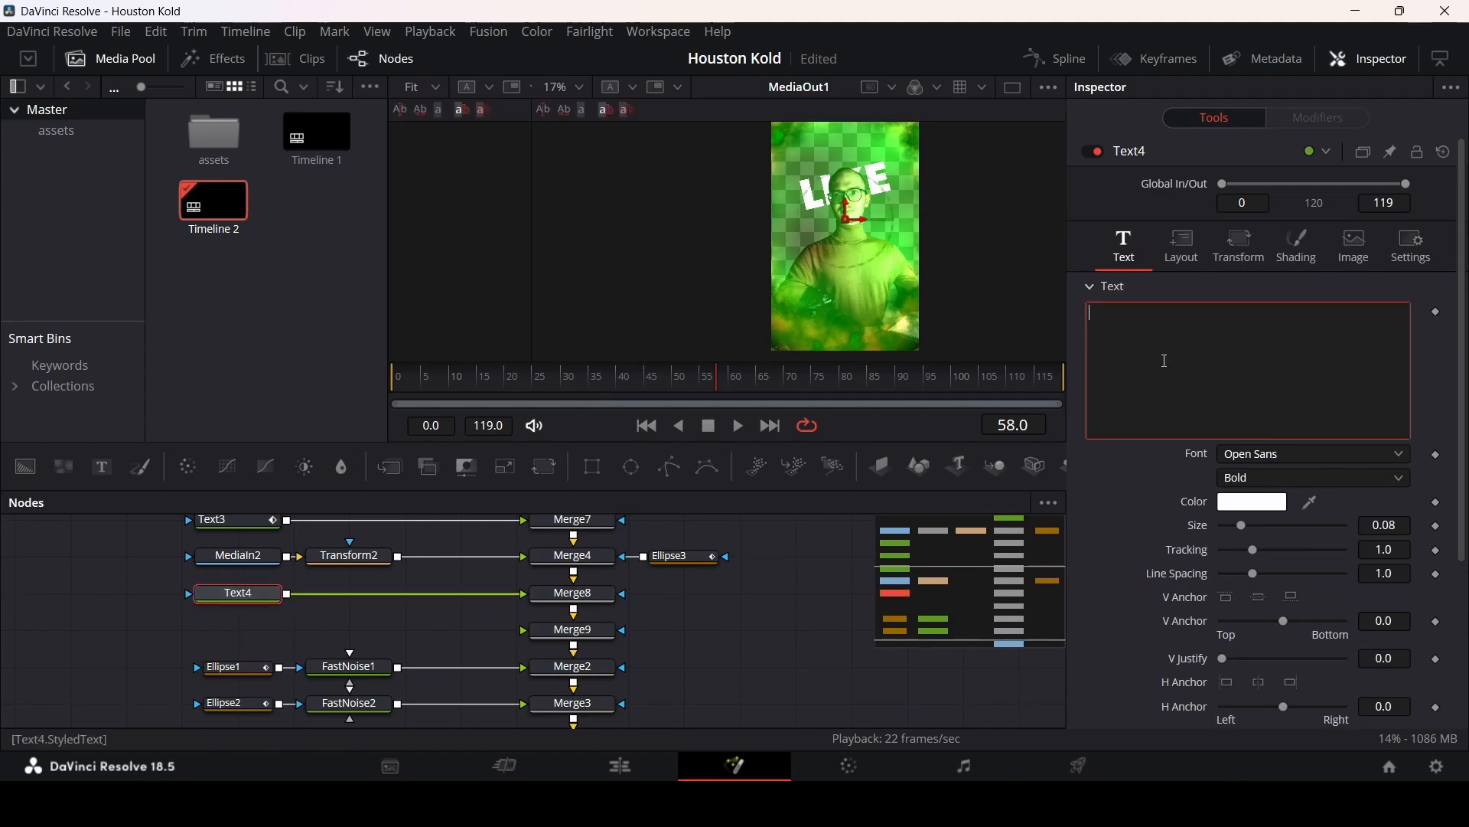
pyautogui.write('HOUSTON')
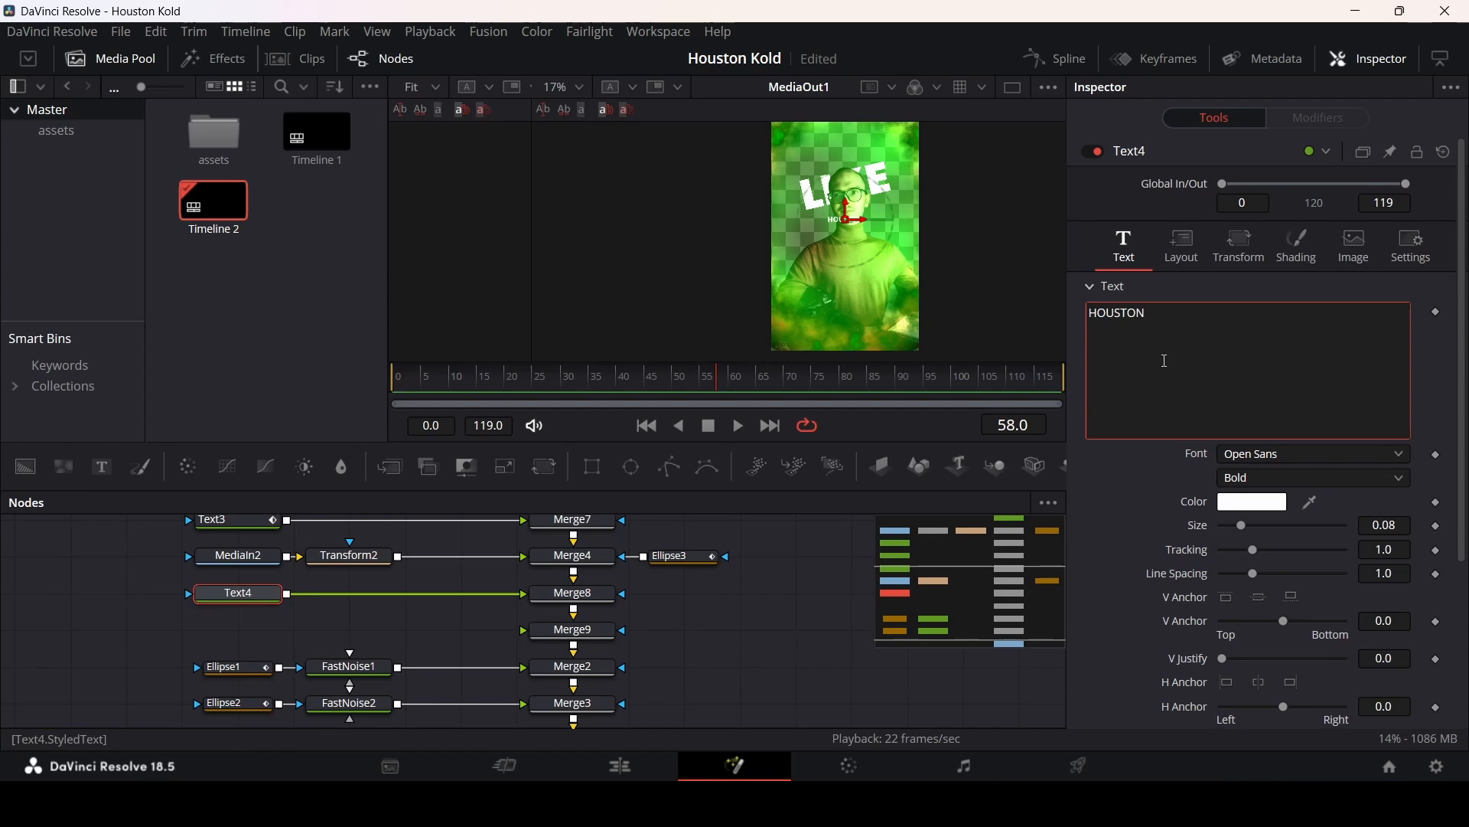
# Step: Set Text4's font to Poppins
pyautogui.click(1265, 455)
pyautogui.scroll(-5, 1265, 455)
pyautogui.click(1265, 455)
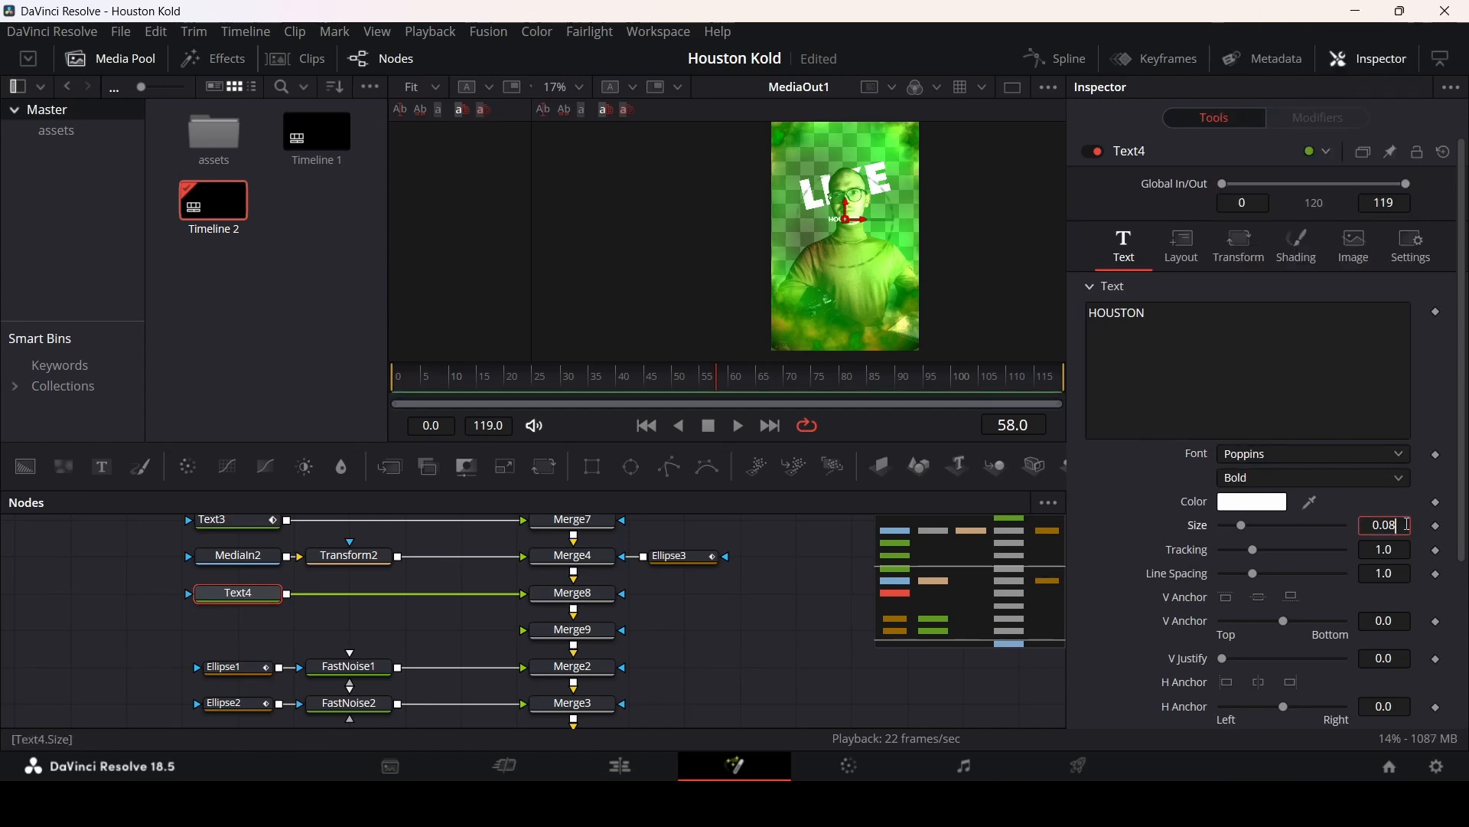
# Step: Set Text4's size to 0.2 and move HOUSTON down into the lower part of the frame
pyautogui.press('BackSpace')
pyautogui.press('BackSpace')
pyautogui.press('BackSpace')
pyautogui.press('BackSpace')
pyautogui.write('0.3')
pyautogui.press('Tab')
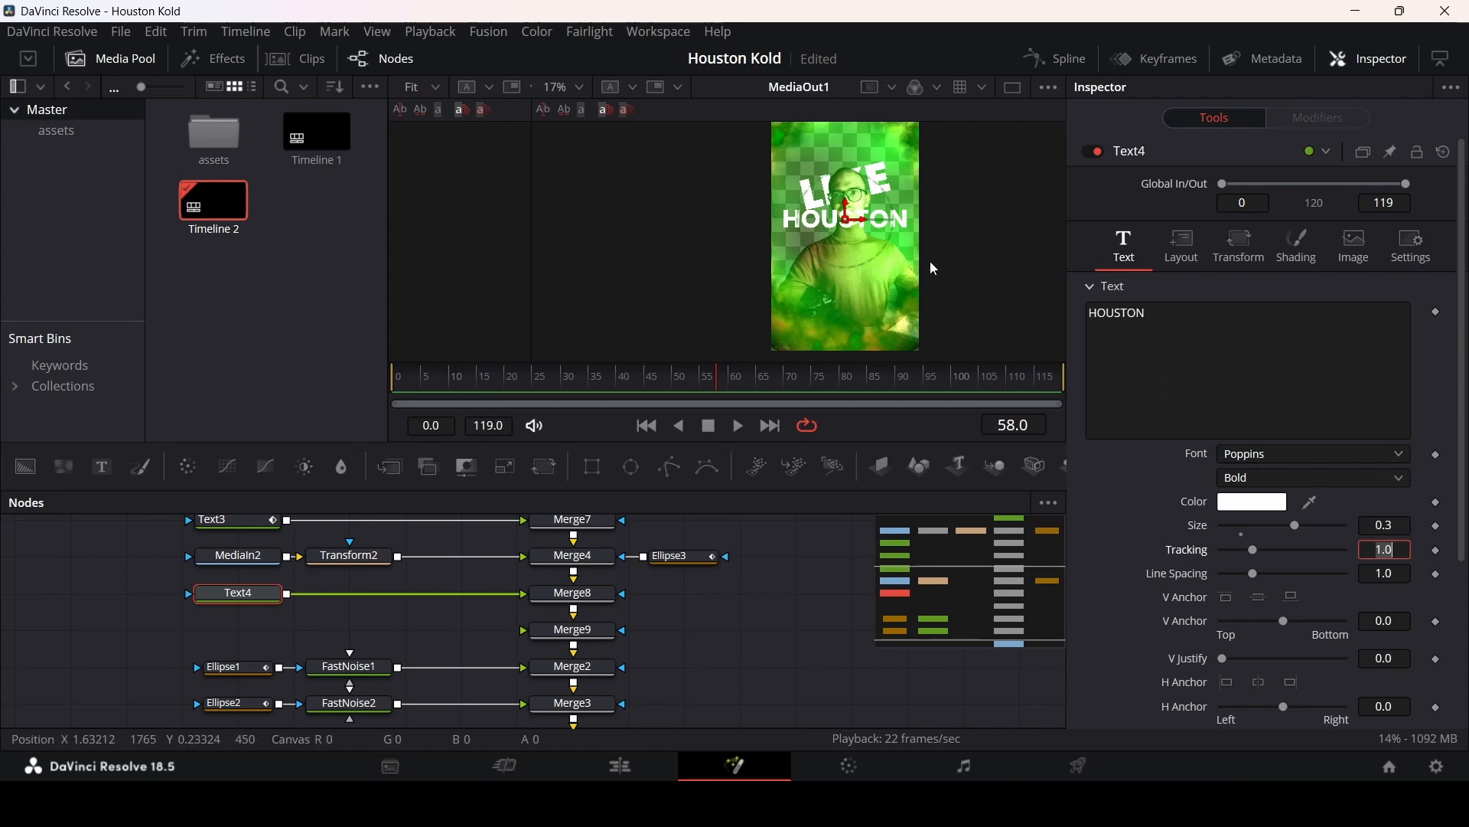
pyautogui.click(1405, 522)
pyautogui.write('2')
pyautogui.press('Return')
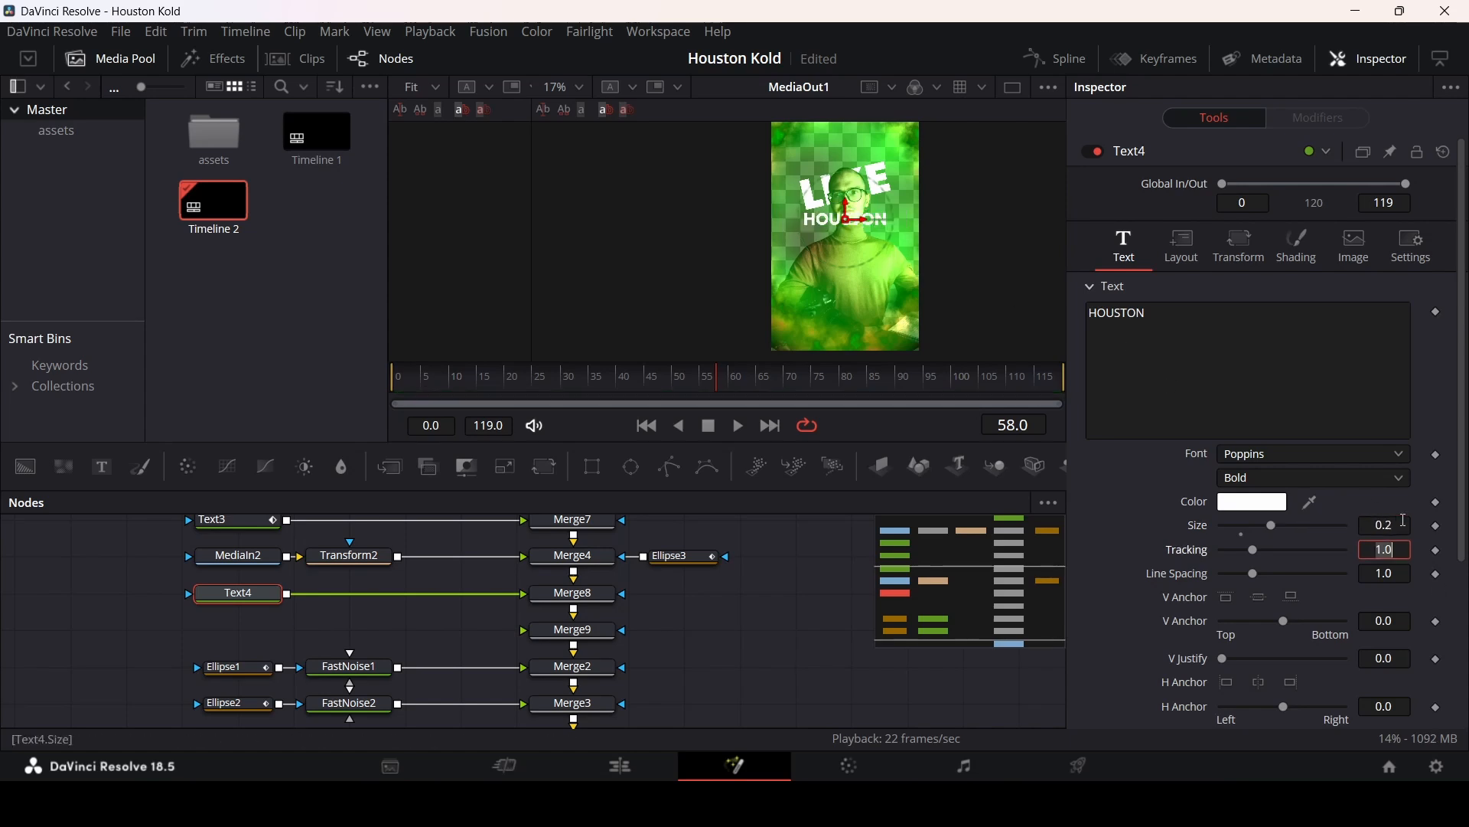
pyautogui.moveTo(850, 213); pyautogui.dragTo(849, 283)
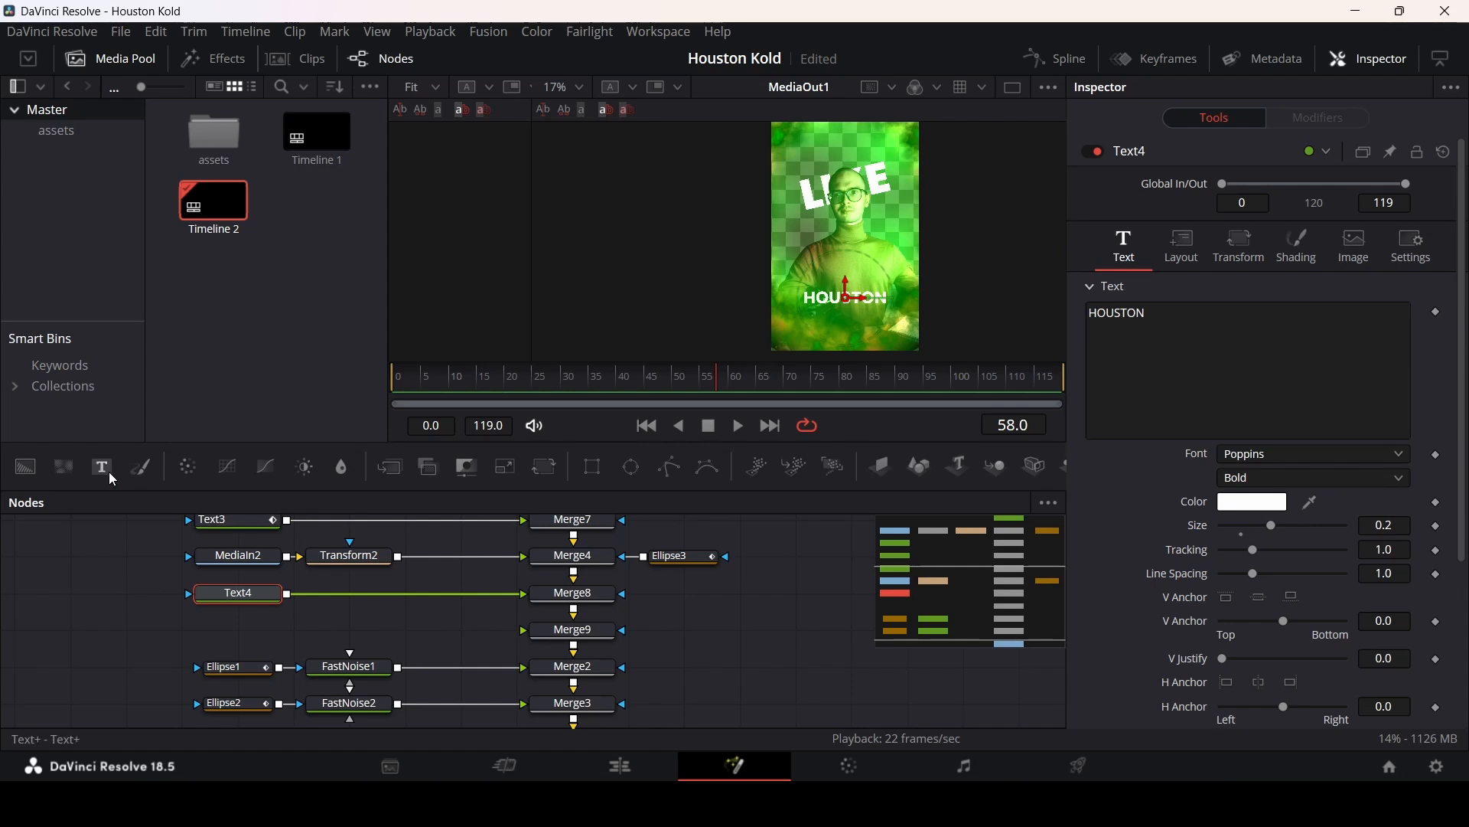
# Step: Add a second Text node feeding Merge9 and paste Text4's settings onto it
pyautogui.moveTo(237, 615); pyautogui.dragTo(594, 639)
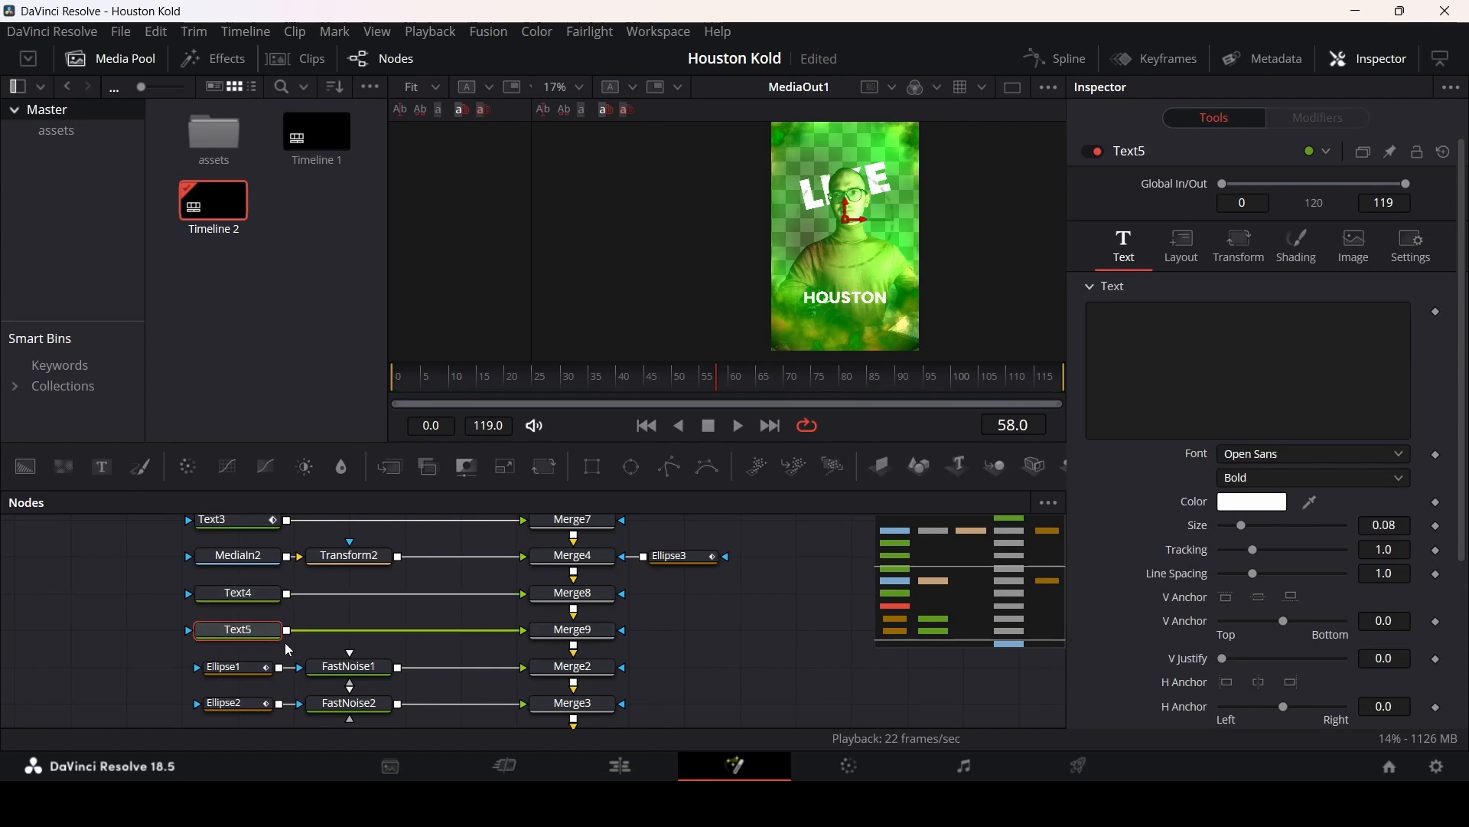
pyautogui.click(253, 594)
pyautogui.rightClick(257, 624)
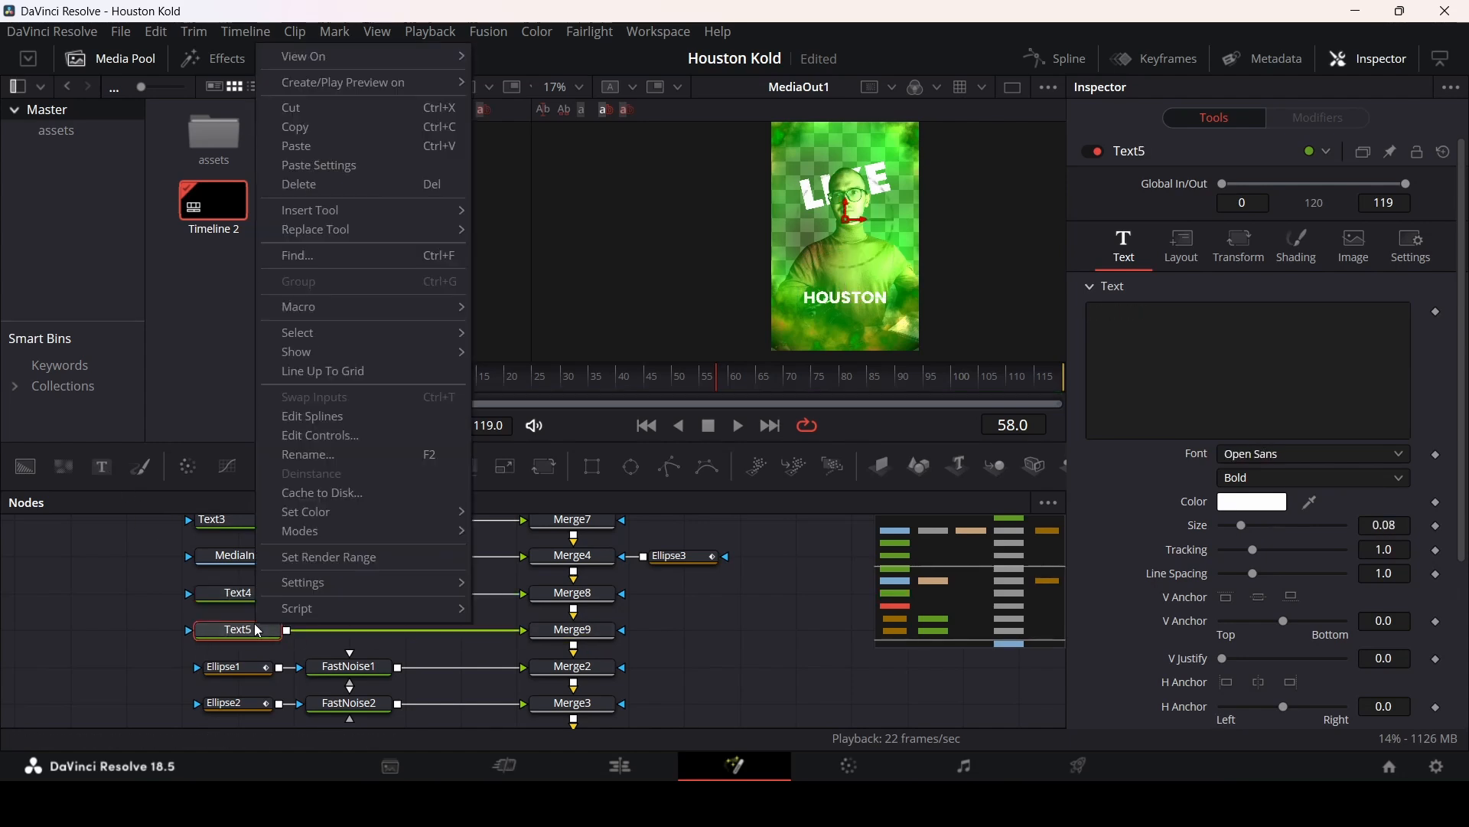
pyautogui.click(334, 166)
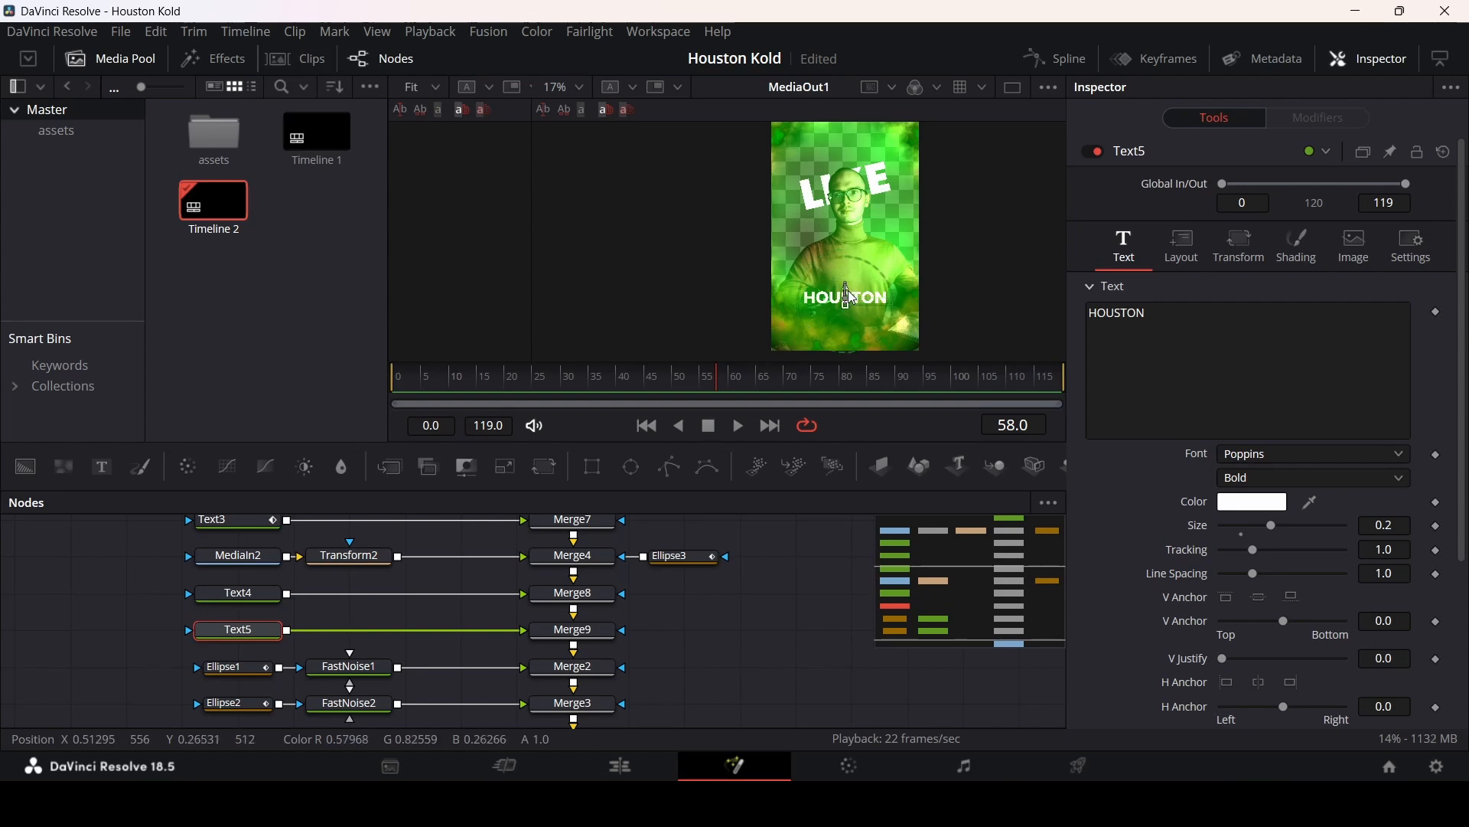
# Step: Move Text5 just below HOUSTON and replace its text with KOLD
pyautogui.moveTo(847, 281); pyautogui.dragTo(847, 300)
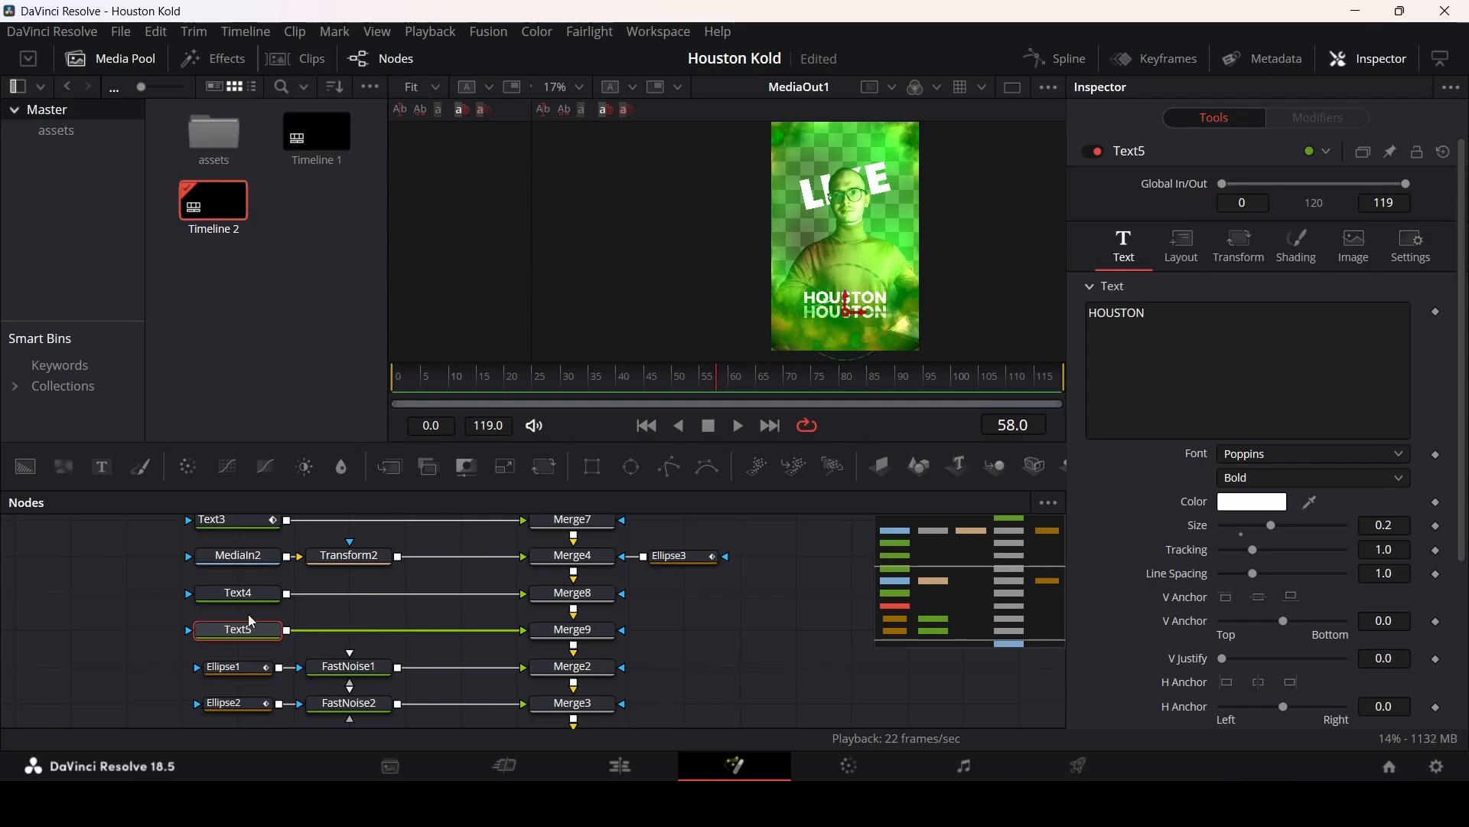
pyautogui.moveTo(1148, 314); pyautogui.dragTo(1085, 320)
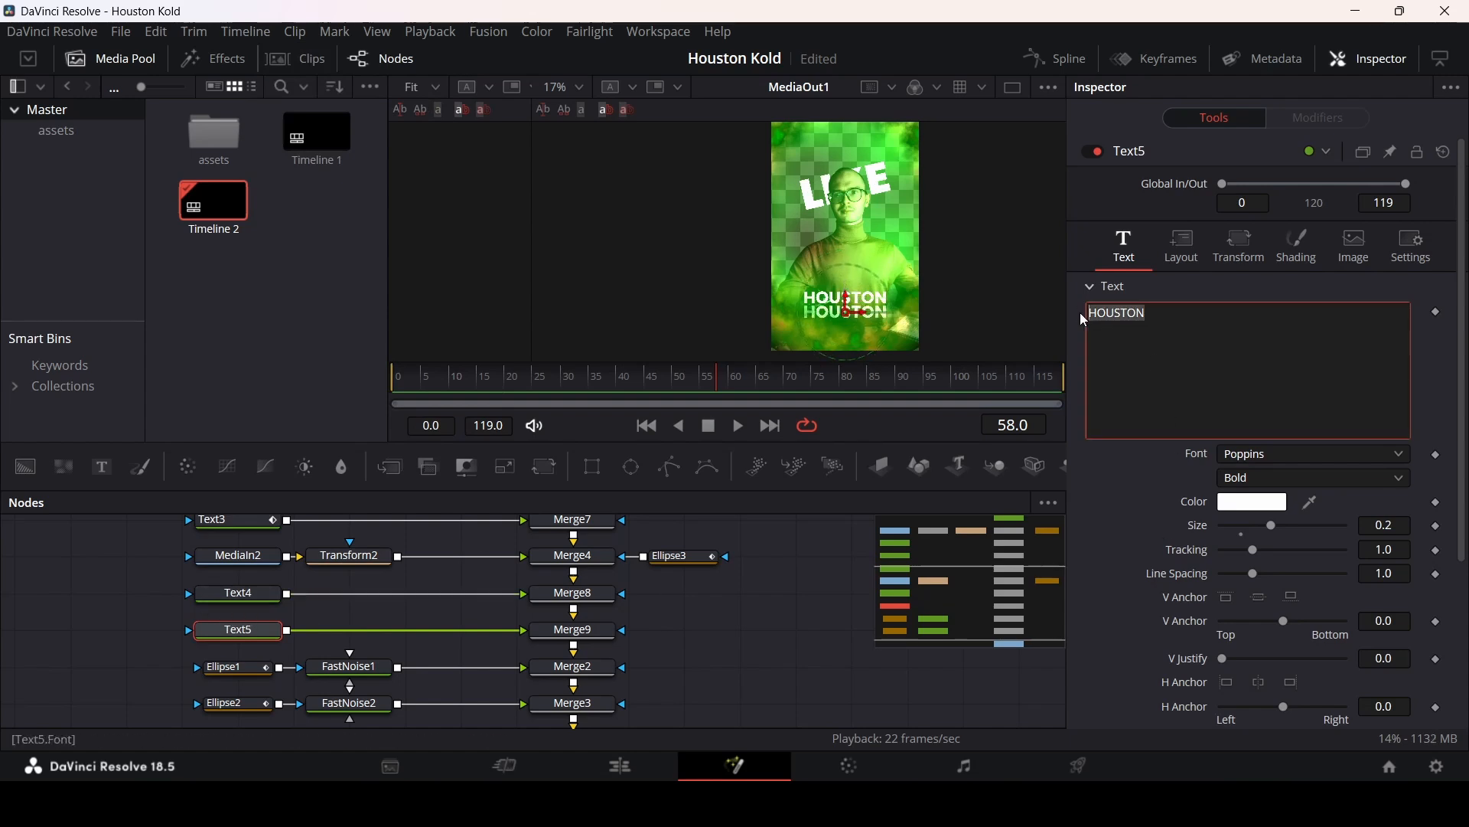
pyautogui.write('KOLD')
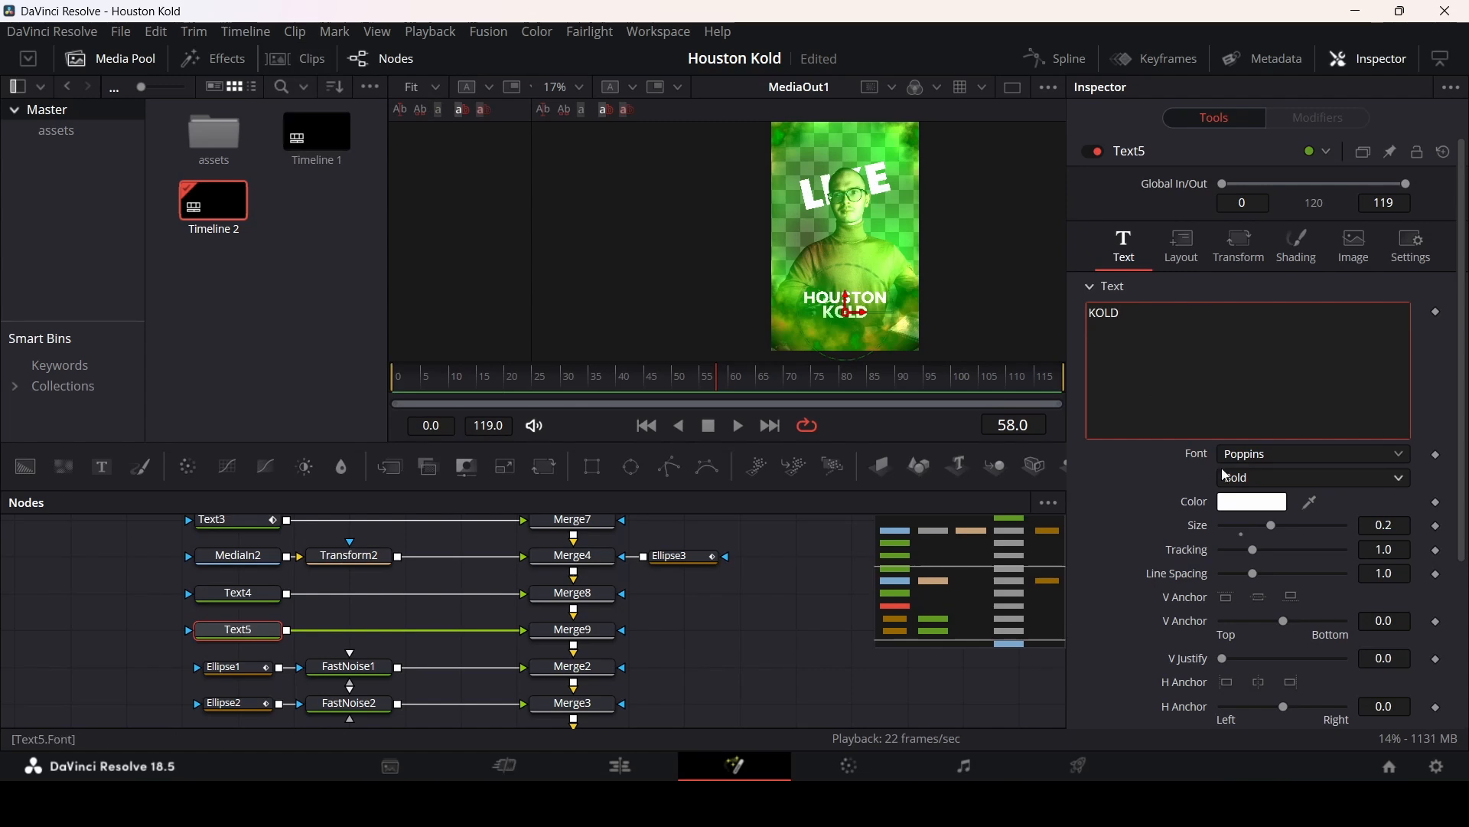
# Step: Set Text5's font style to Light and its size to 0.45
pyautogui.click(1230, 480)
pyautogui.click(1236, 138)
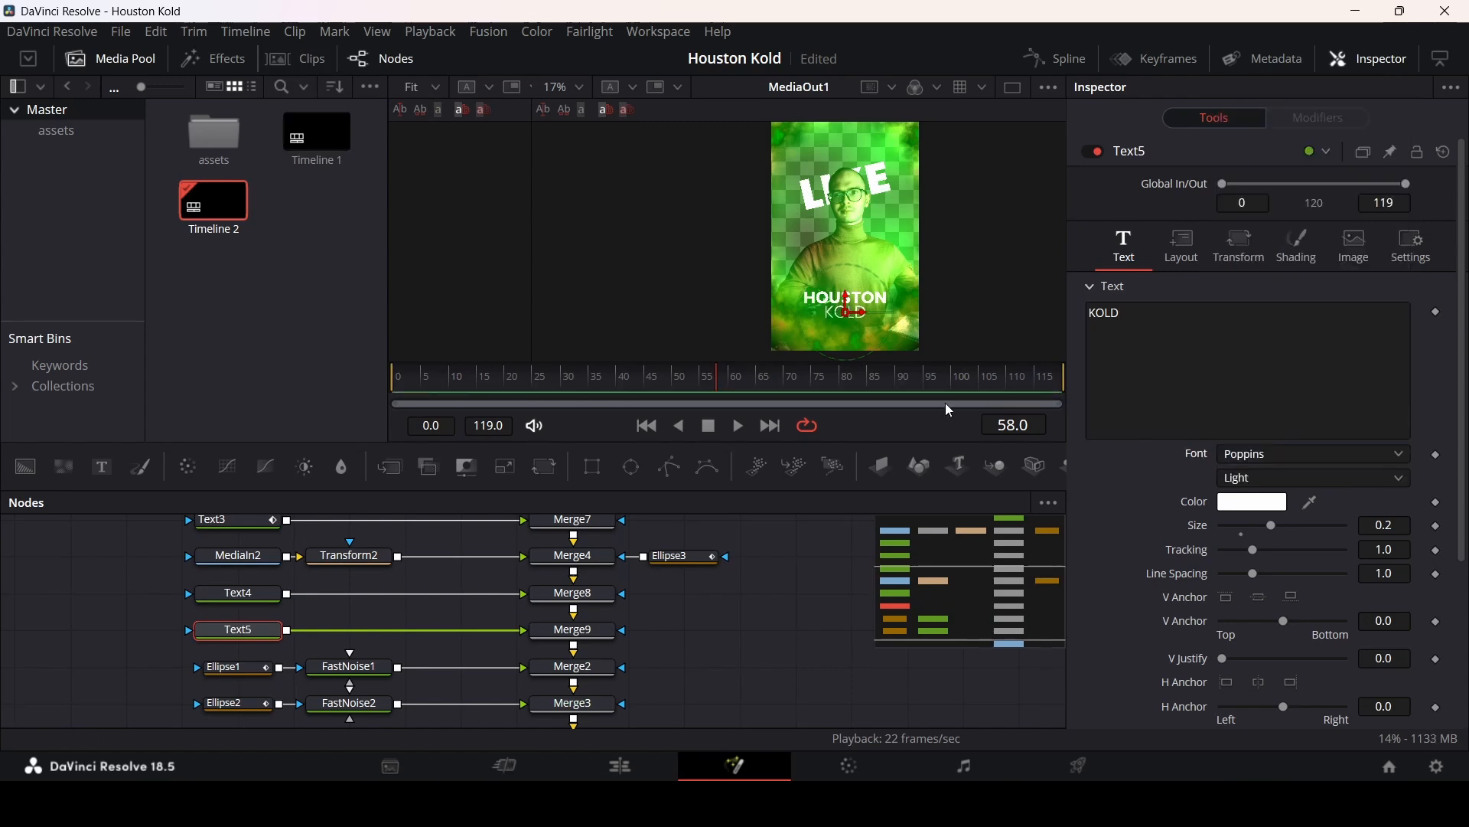
pyautogui.click(237, 595)
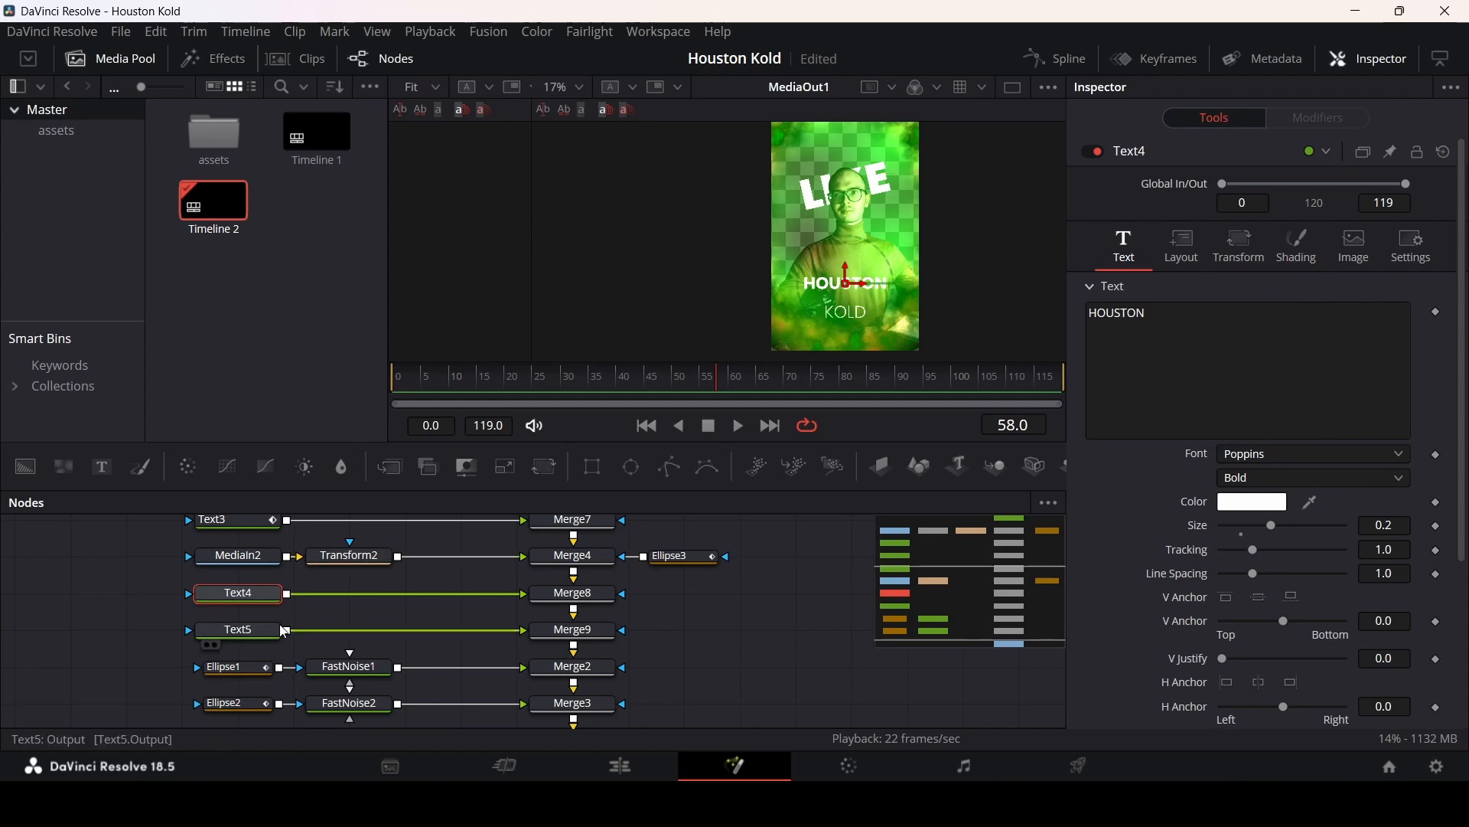
pyautogui.click(246, 631)
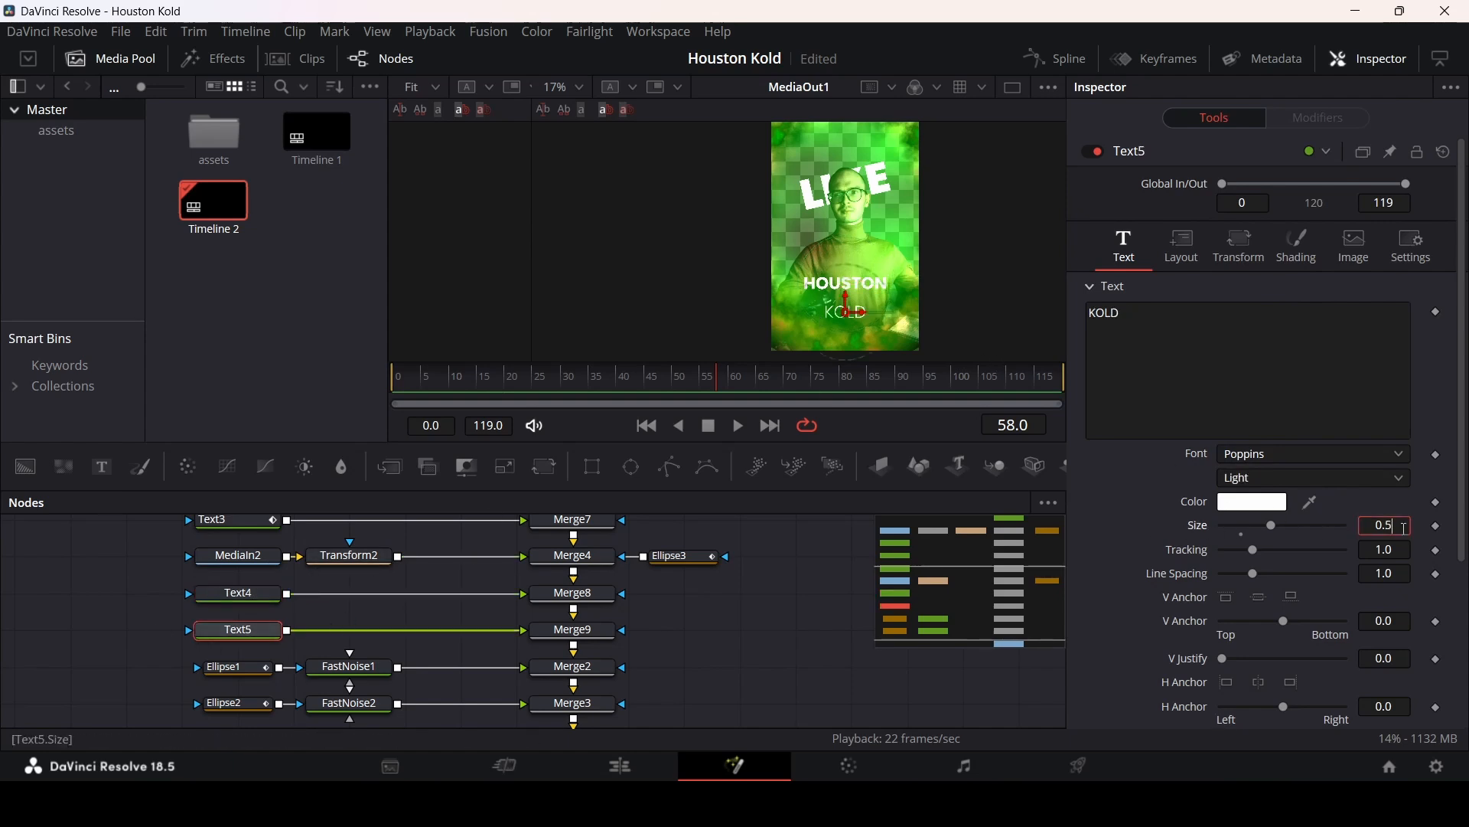
pyautogui.press('Tab')
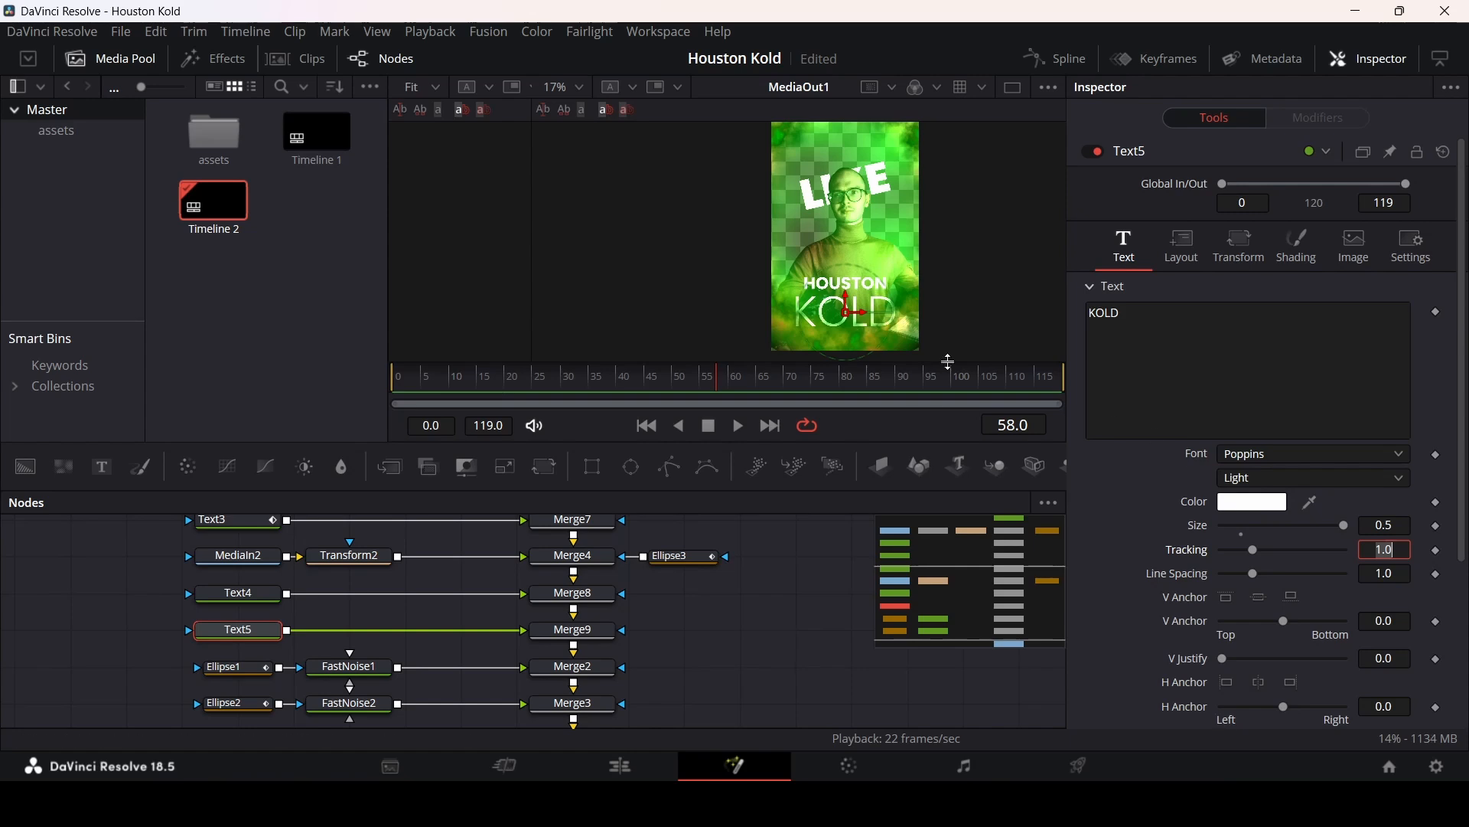
pyautogui.click(1391, 524)
pyautogui.press('BackSpace')
pyautogui.write('4')
pyautogui.press('Tab')
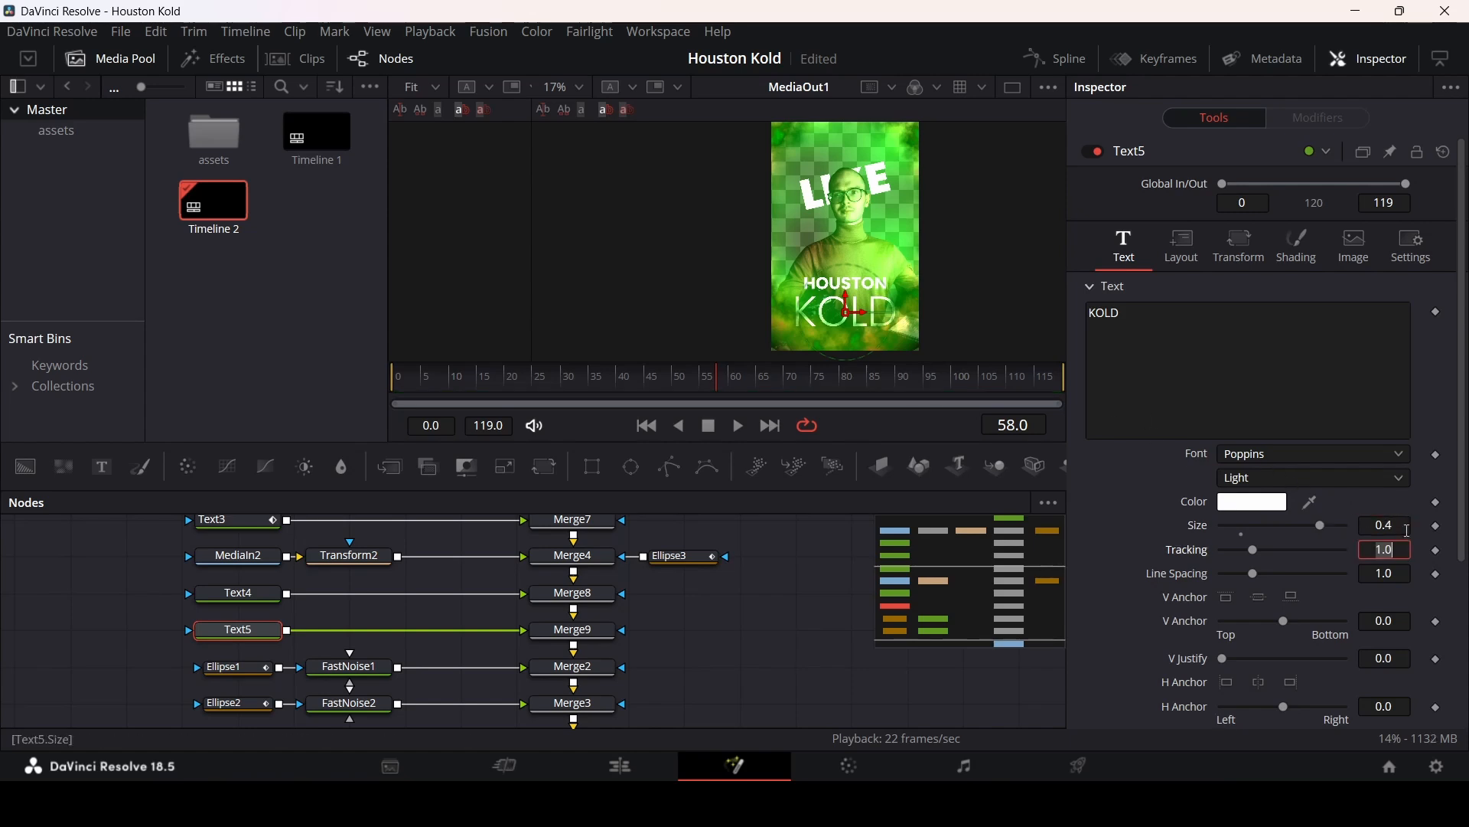
pyautogui.click(1408, 528)
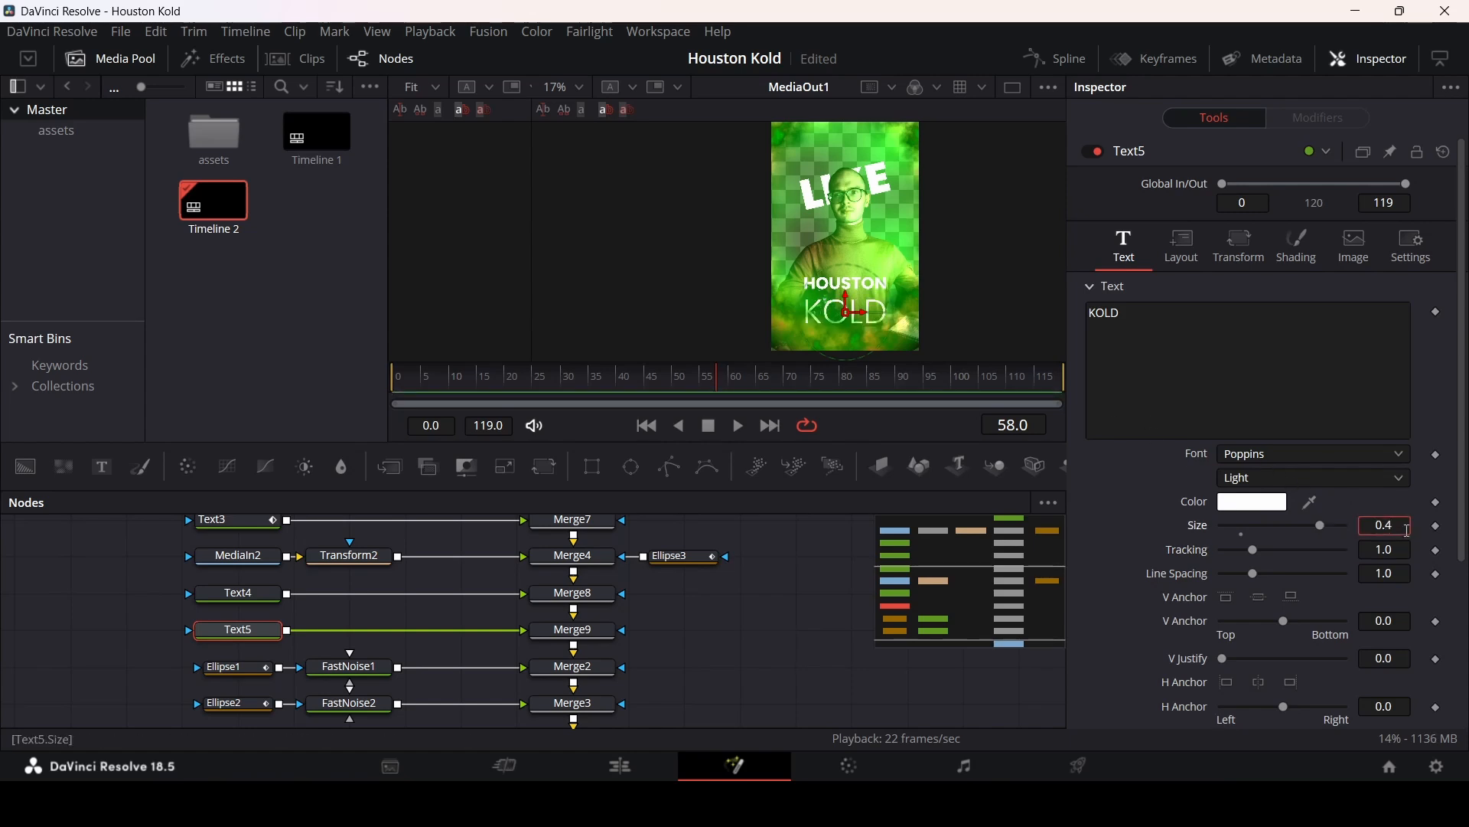
pyautogui.write('5')
pyautogui.press('Tab')
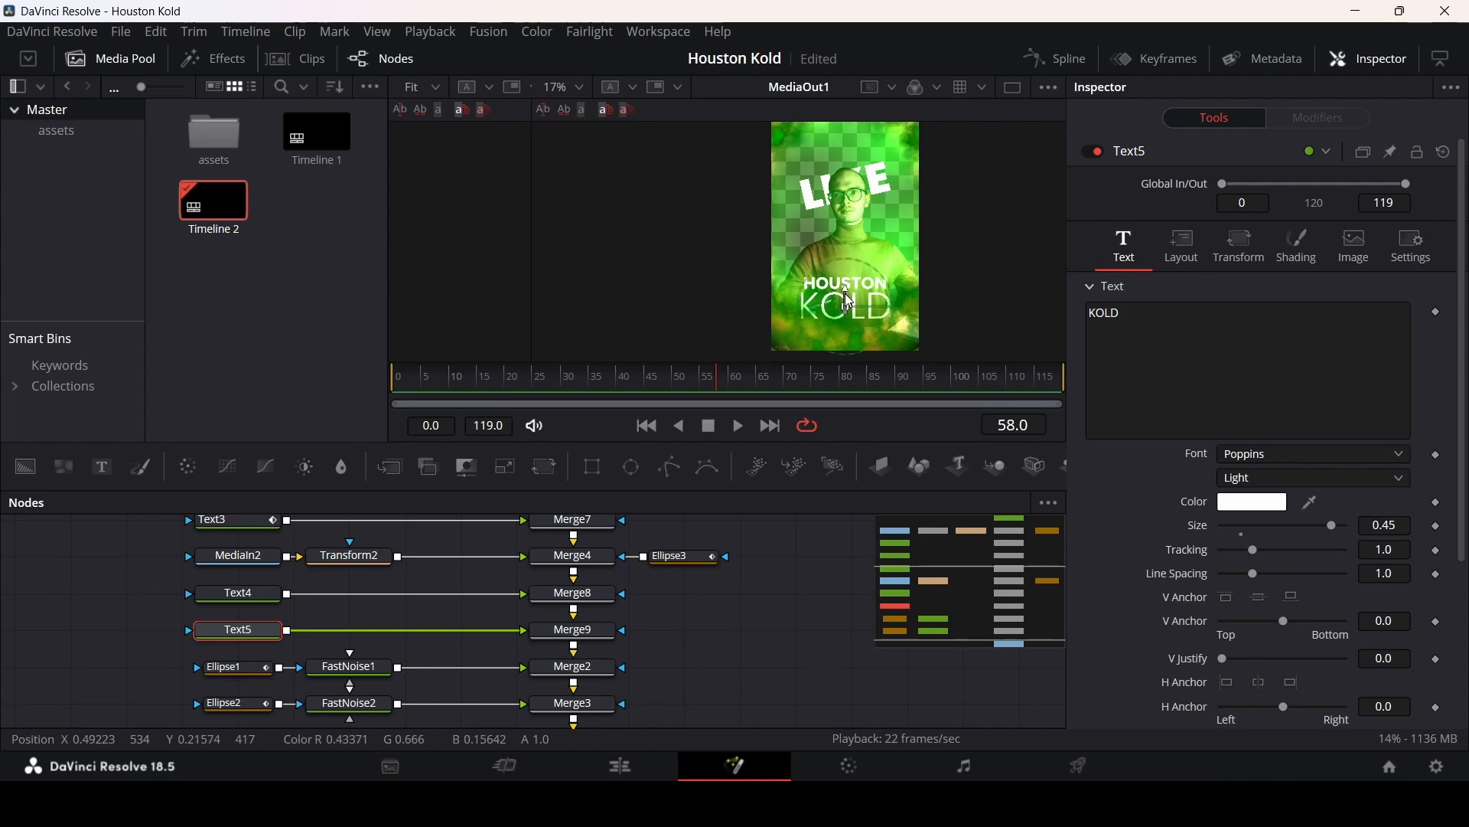
# Step: Set Text4's size to 0.25
pyautogui.scroll(1, 845, 296)
pyautogui.scroll(2, 845, 298)
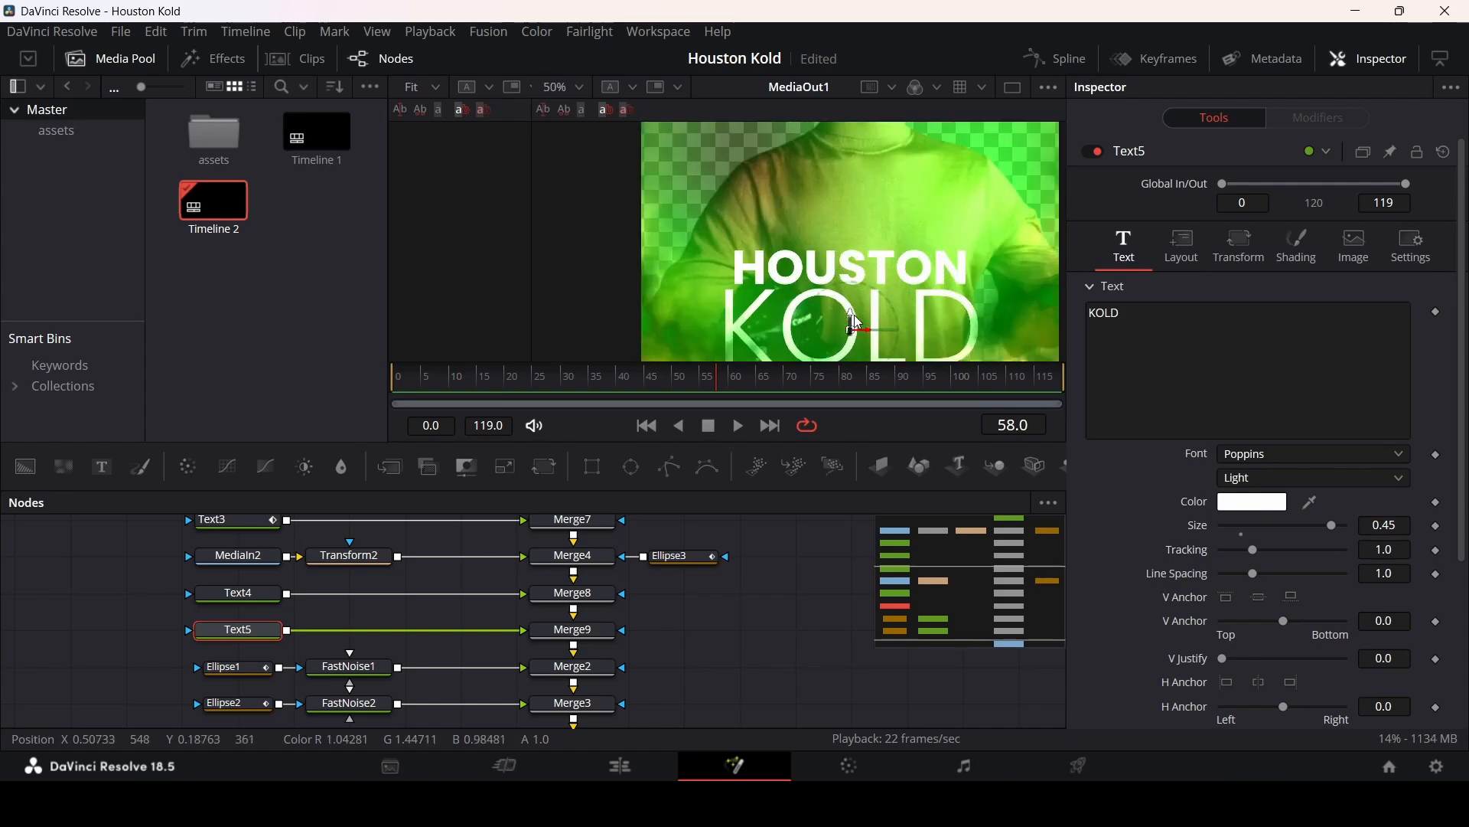
pyautogui.click(857, 264)
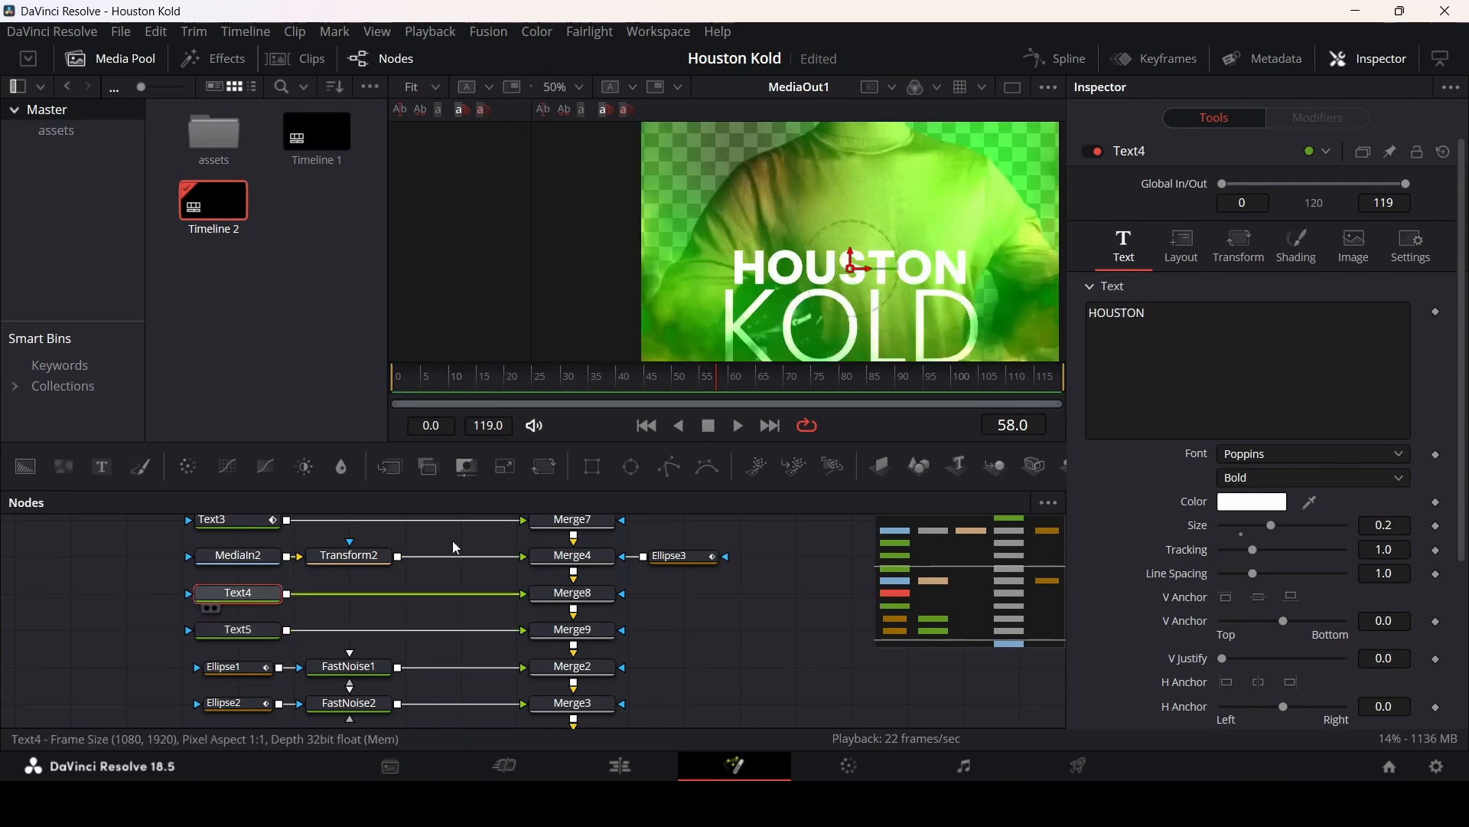
pyautogui.write('2')
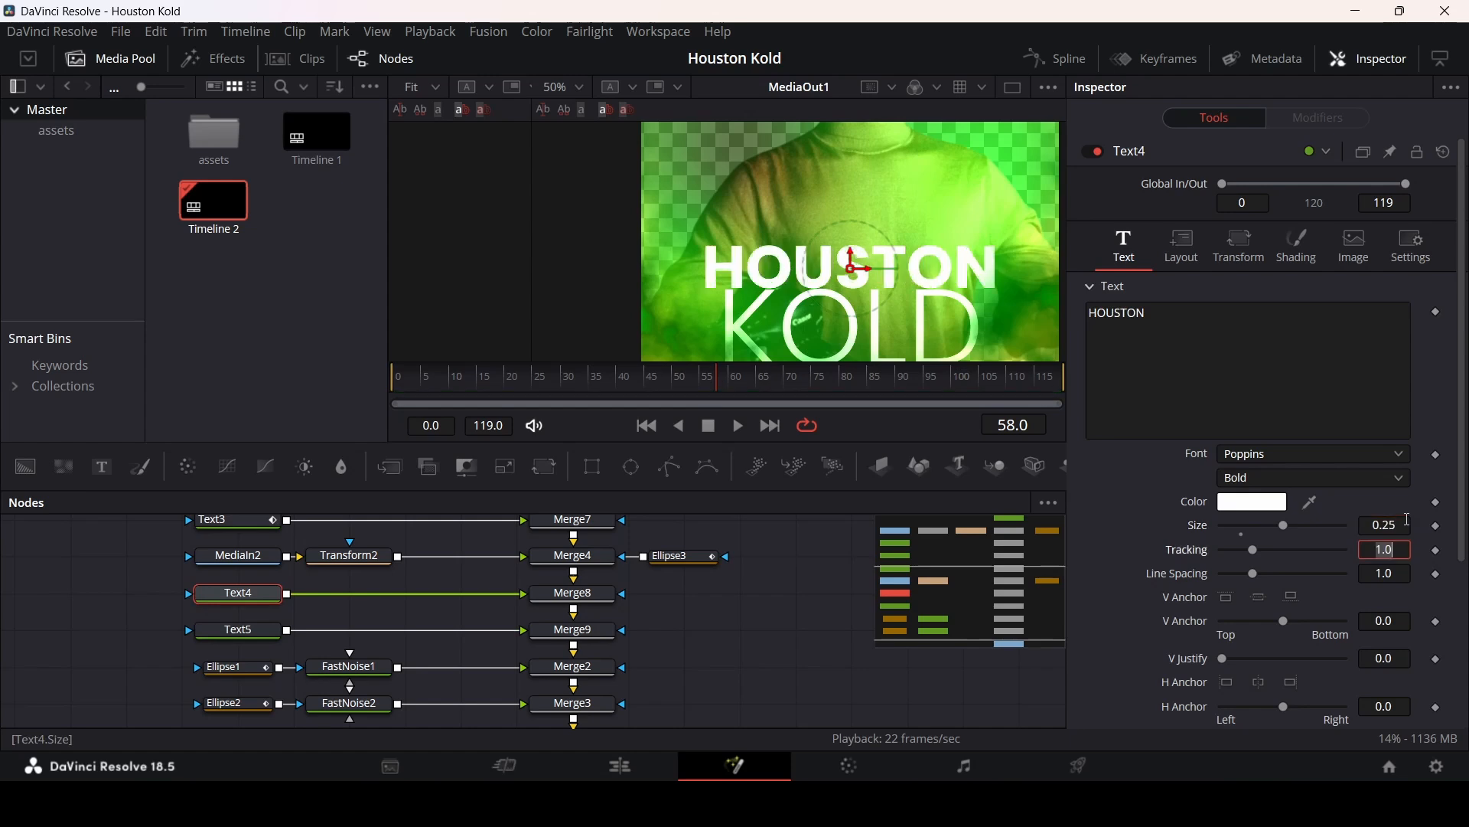
pyautogui.press('Tab')
pyautogui.click(857, 329)
# Step: Set Text4's size to 0.215
pyautogui.click(238, 593)
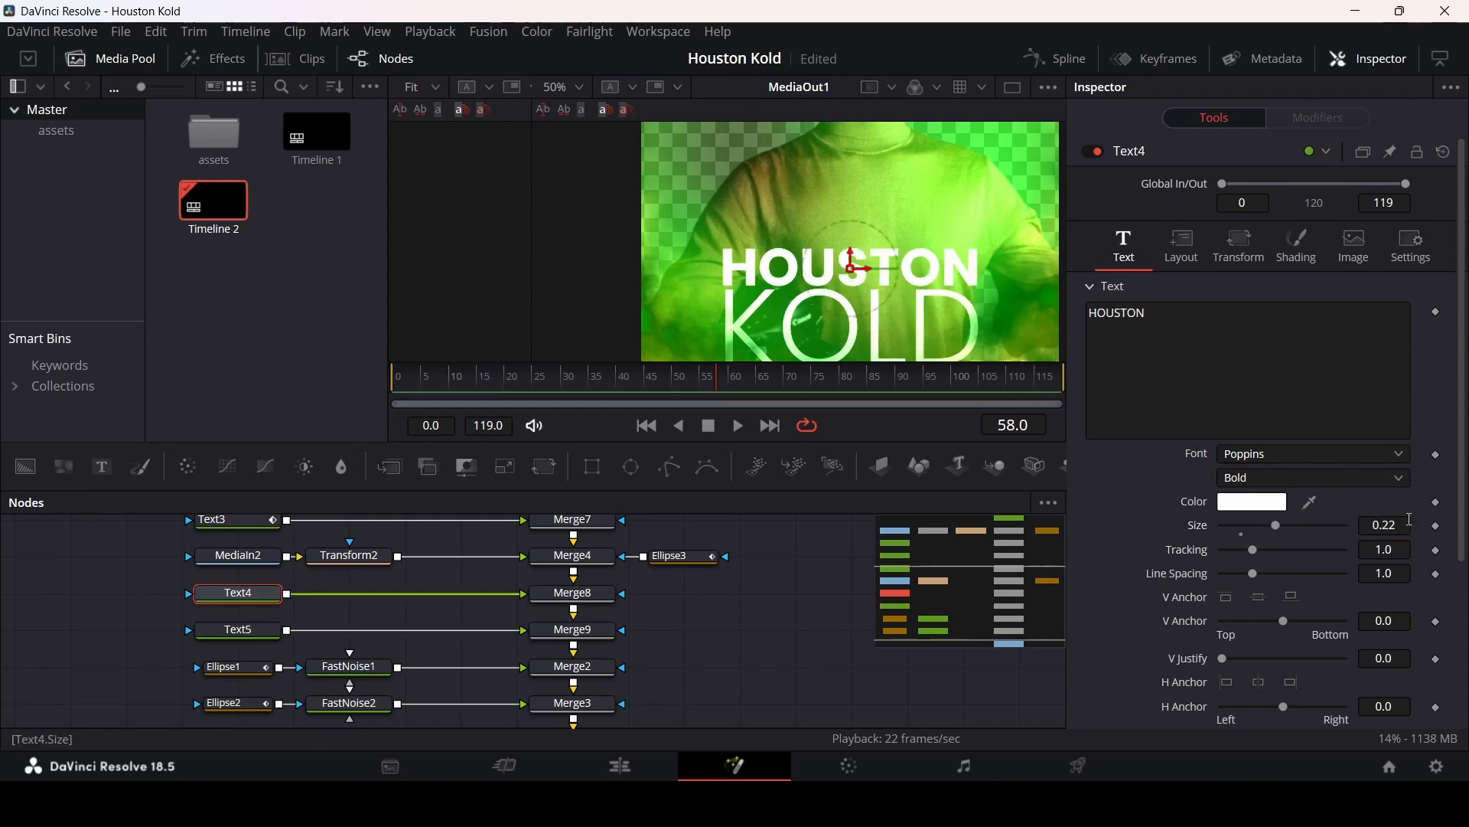
pyautogui.click(1394, 526)
pyautogui.press('BackSpace')
pyautogui.write('15')
pyautogui.press('Tab')
pyautogui.click(827, 597)
pyautogui.scroll(-3, 874, 267)
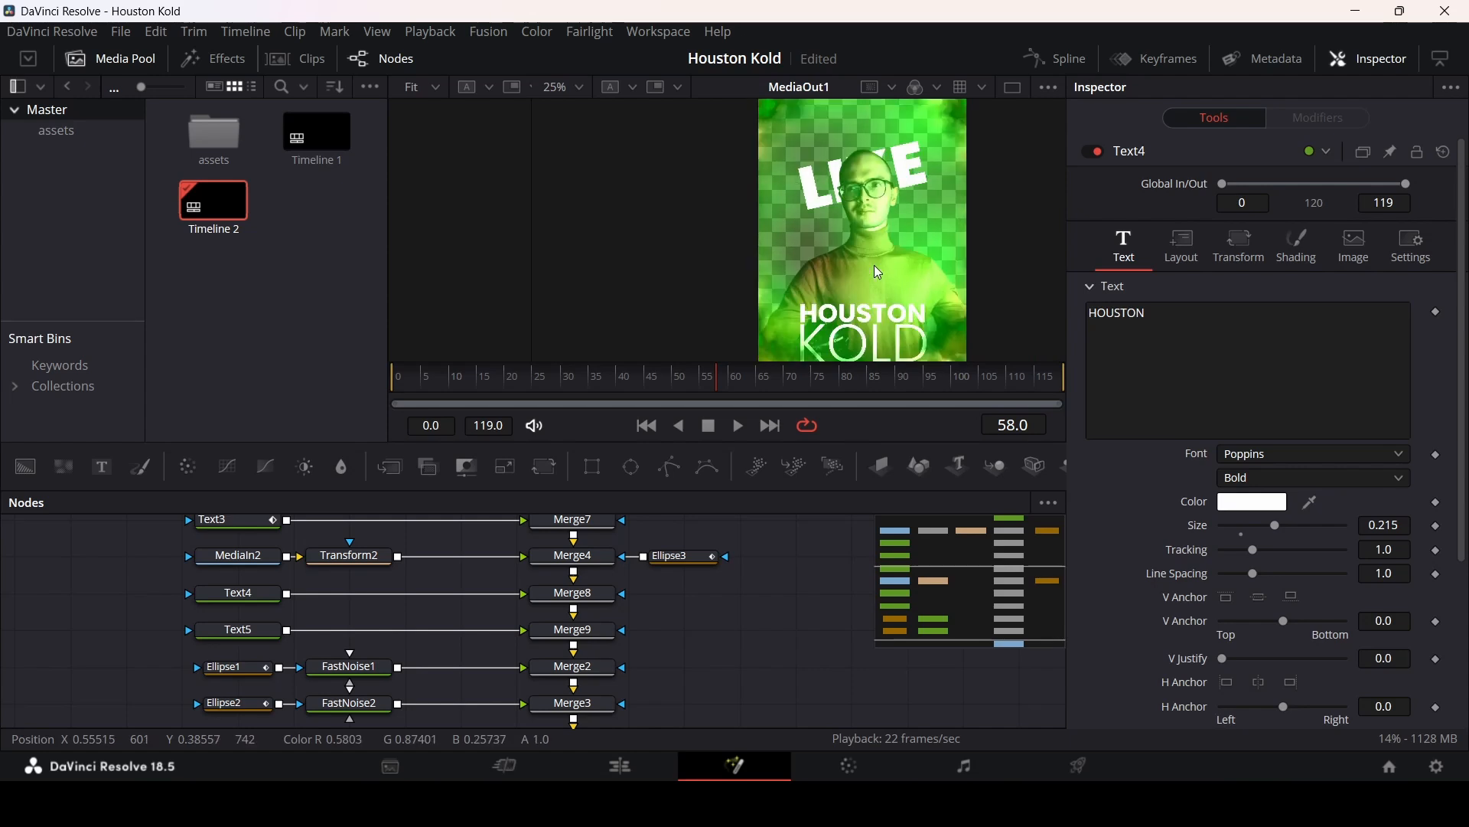
# Step: Keyframe Text4's Write On end around frames 50 to 60 so HOUSTON writes on
pyautogui.moveTo(643, 393); pyautogui.dragTo(701, 386)
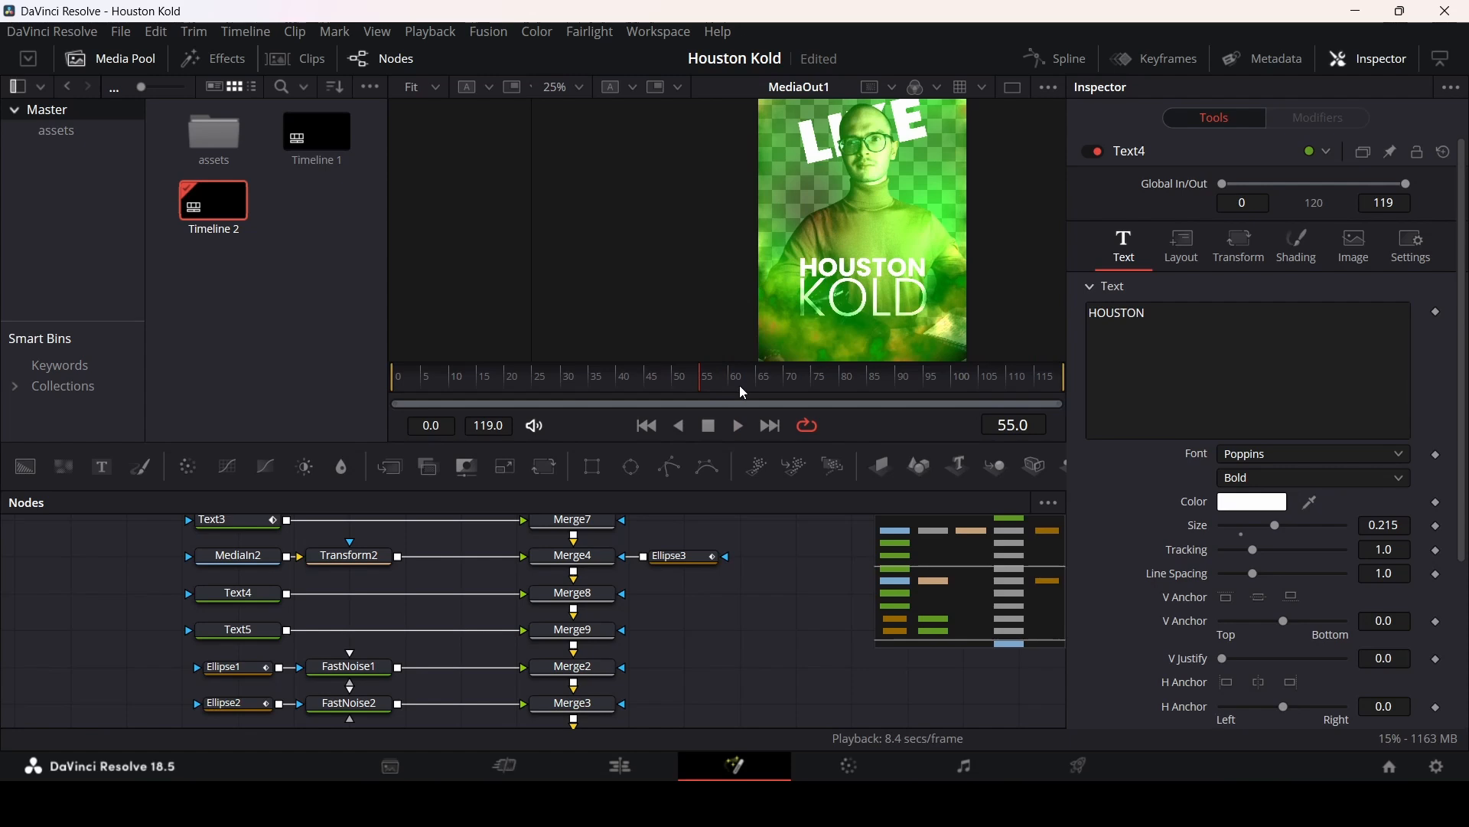
pyautogui.click(244, 595)
pyautogui.scroll(-3, 1109, 620)
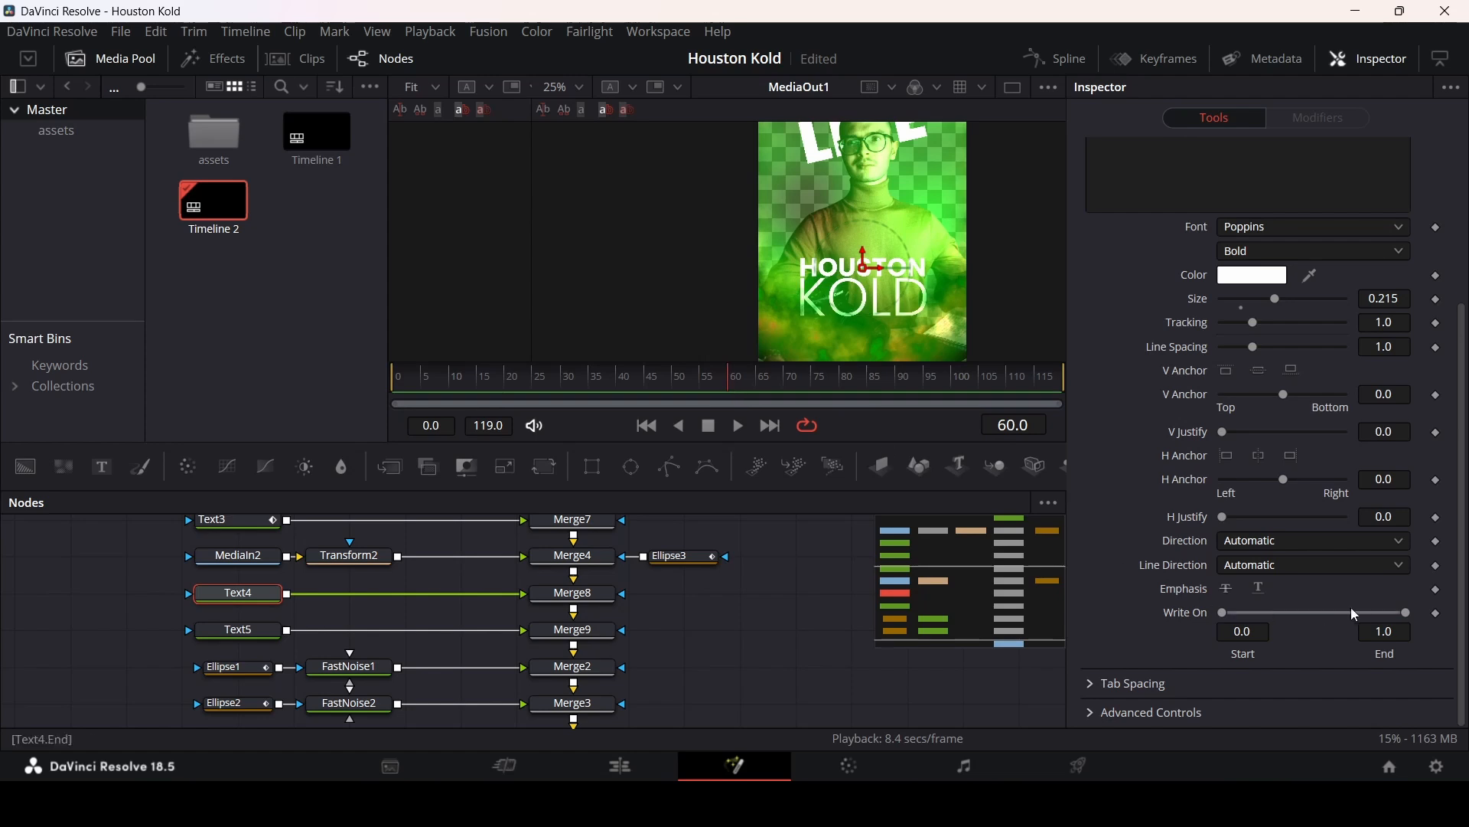
pyautogui.click(1436, 615)
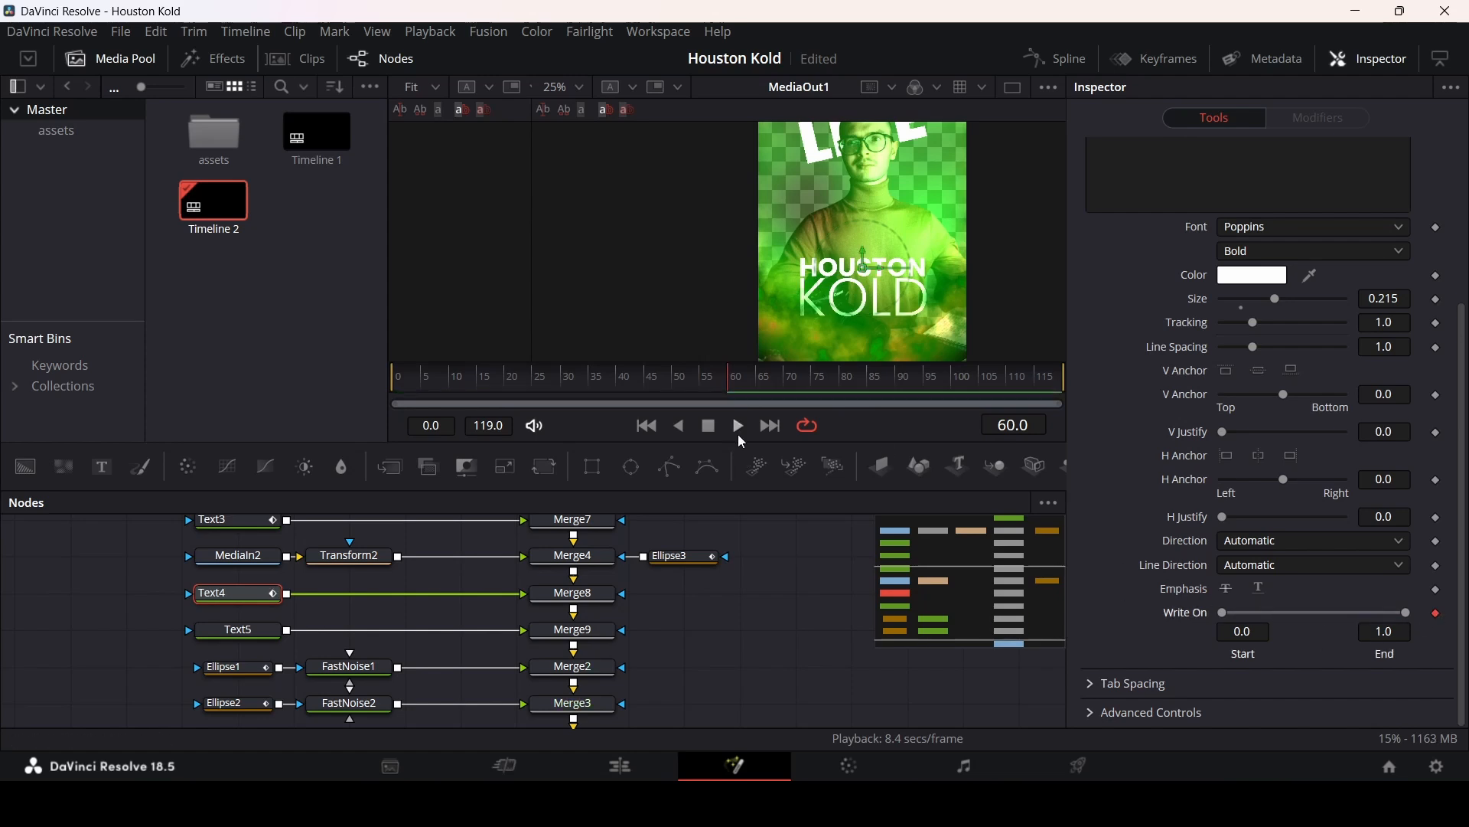
pyautogui.moveTo(700, 381)
pyautogui.mouseDown()
pyautogui.moveTo(678, 384)
pyautogui.moveTo(705, 391)
pyautogui.mouseUp()
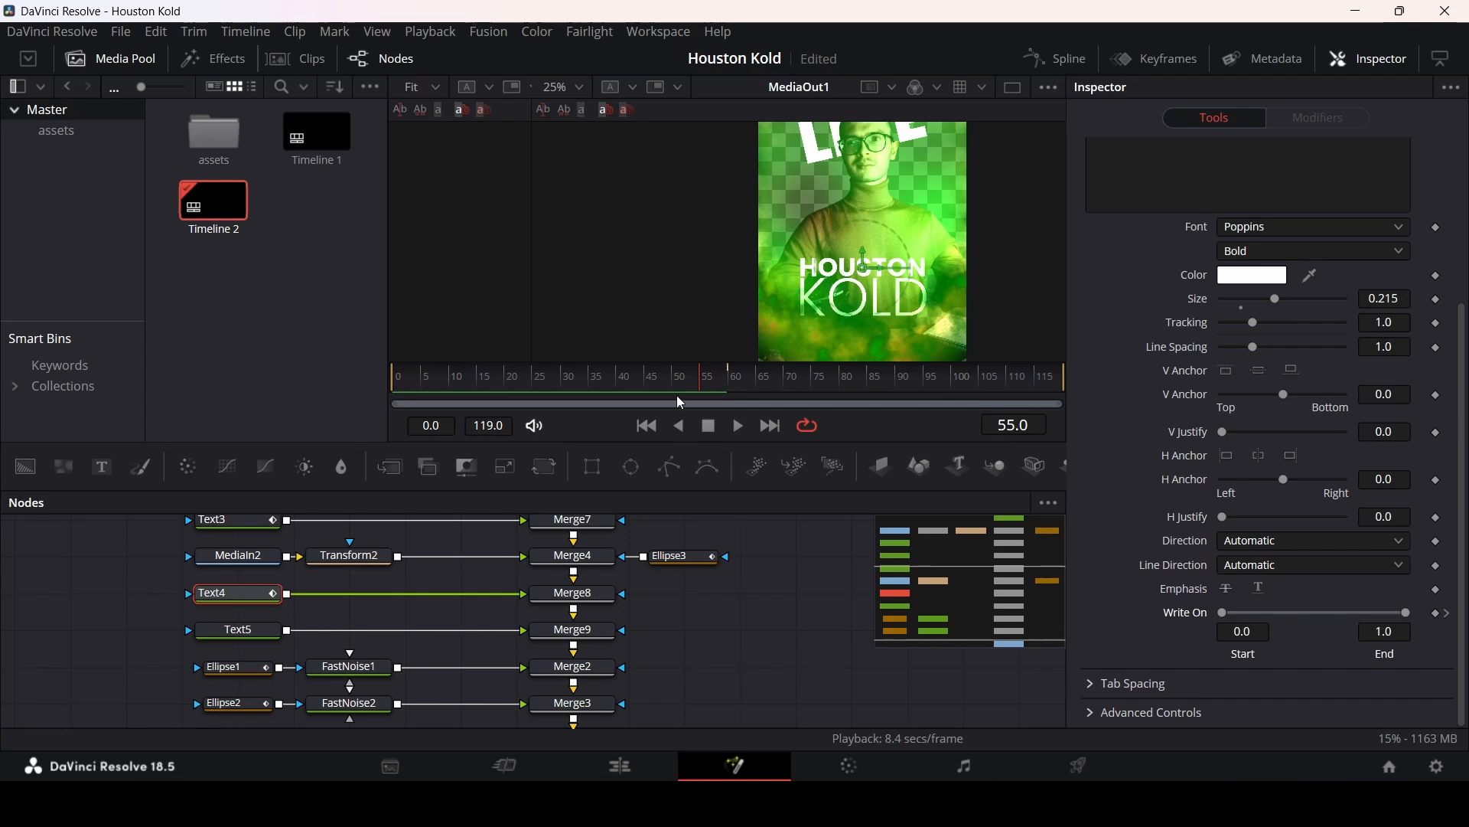
pyautogui.click(673, 384)
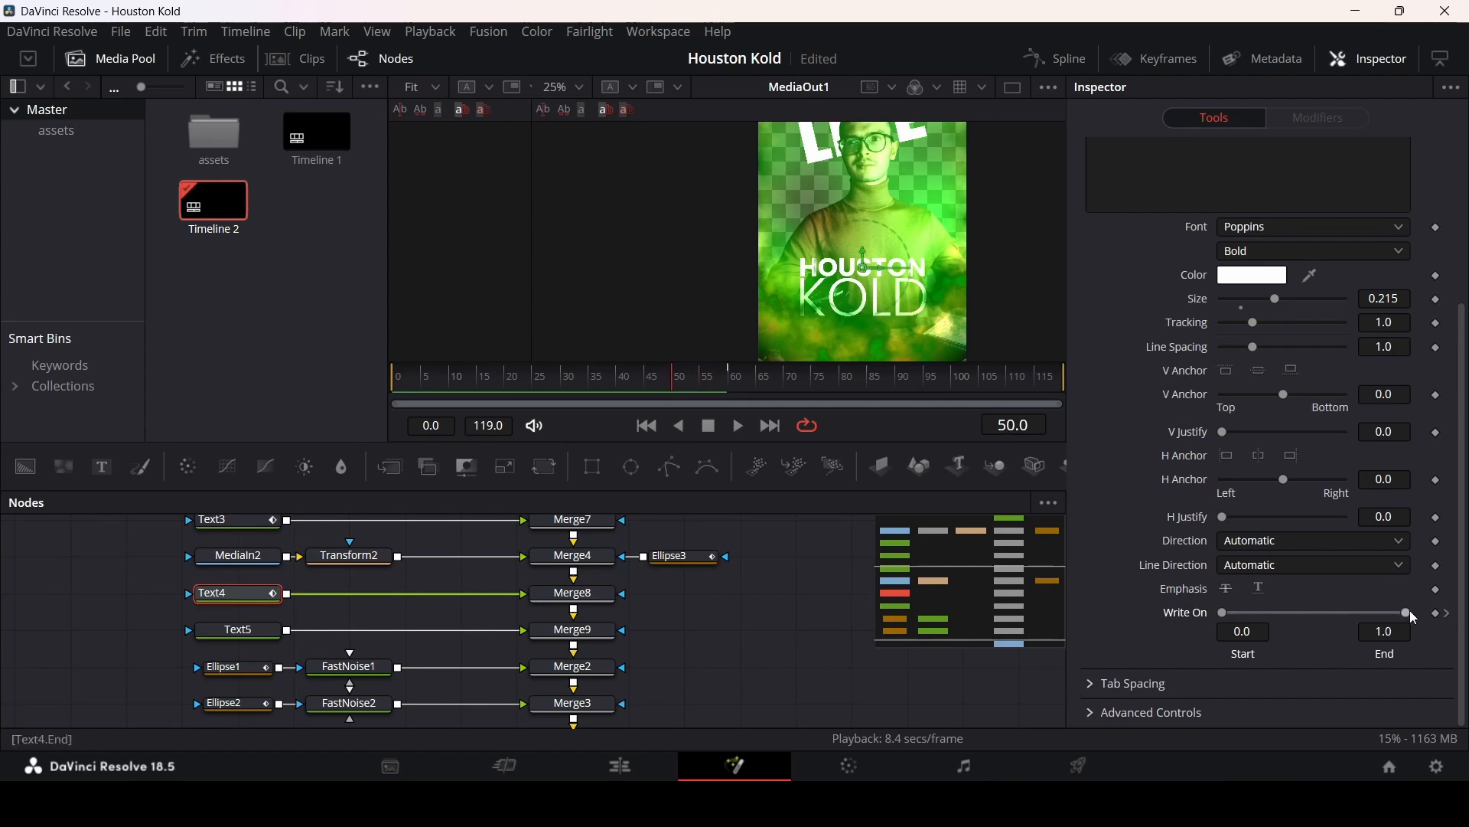
pyautogui.moveTo(693, 389); pyautogui.dragTo(701, 385)
# Step: Add a Write On keyframe to Text5 at frame 55
pyautogui.click(244, 631)
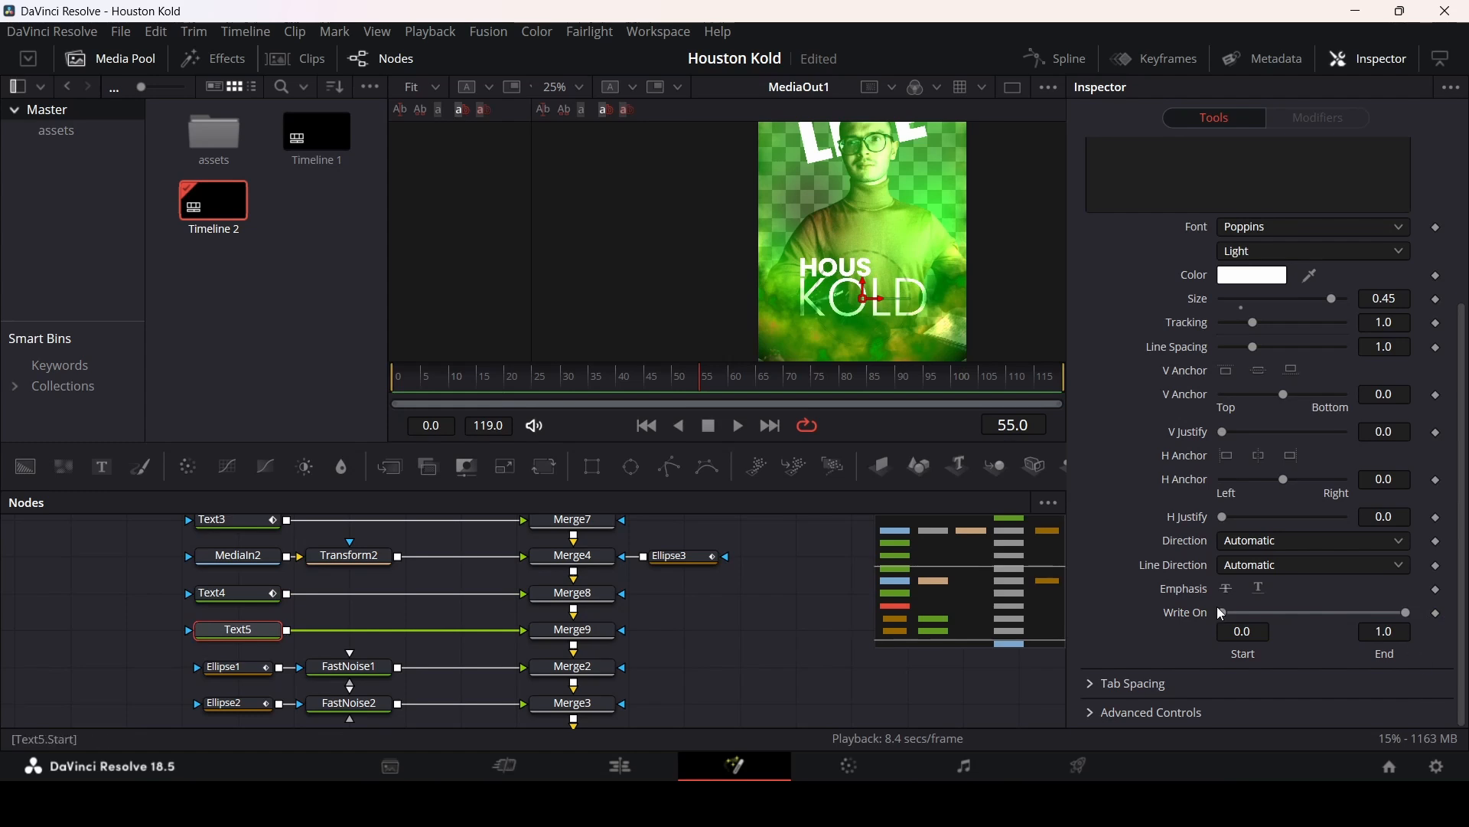
pyautogui.click(729, 383)
pyautogui.click(1437, 613)
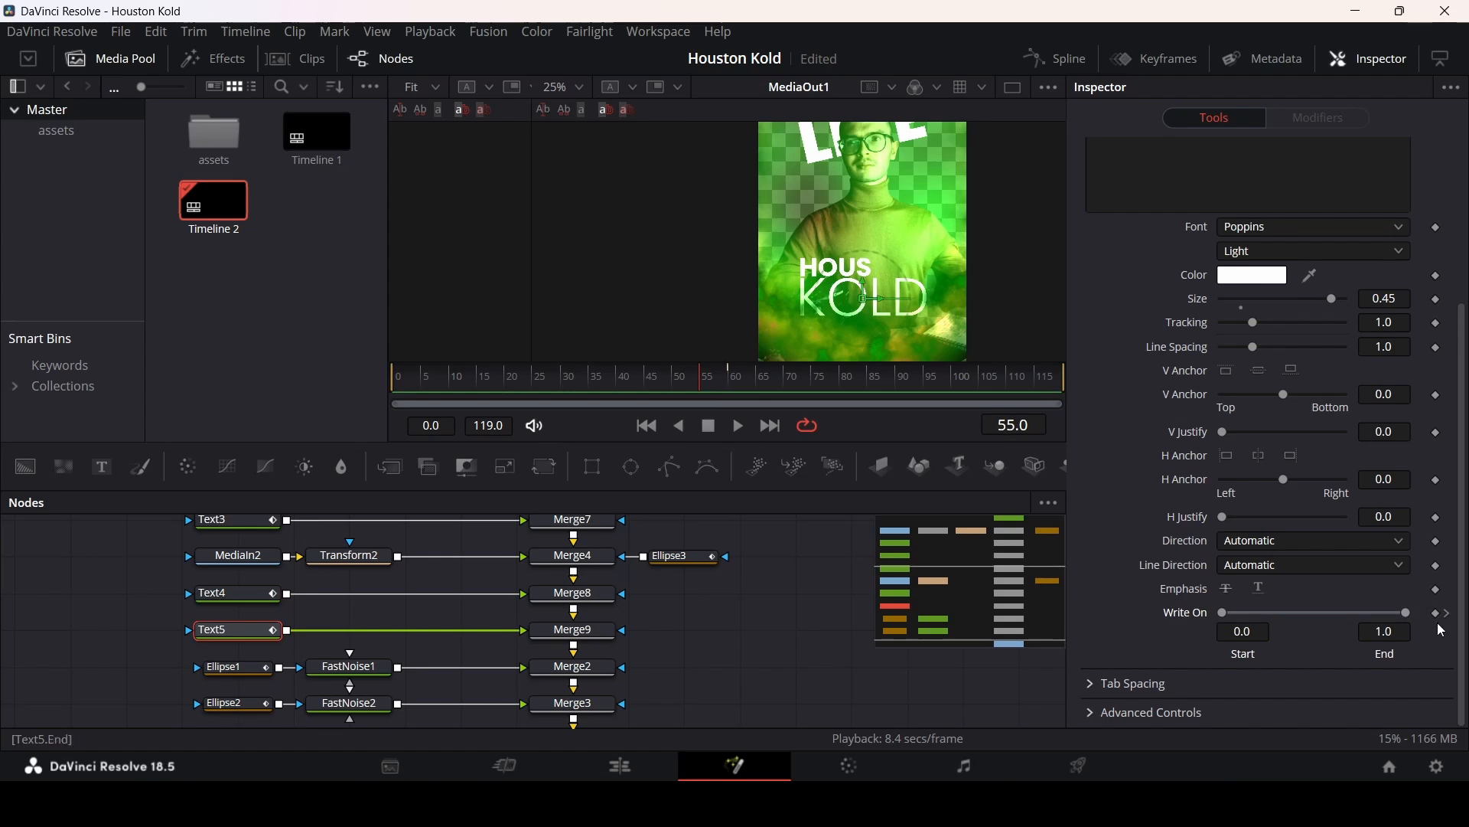
# Step: Set Text5's Write On end to 0 at frame 55 so KOLD writes on, and play it back
pyautogui.moveTo(1407, 612); pyautogui.dragTo(1229, 612)
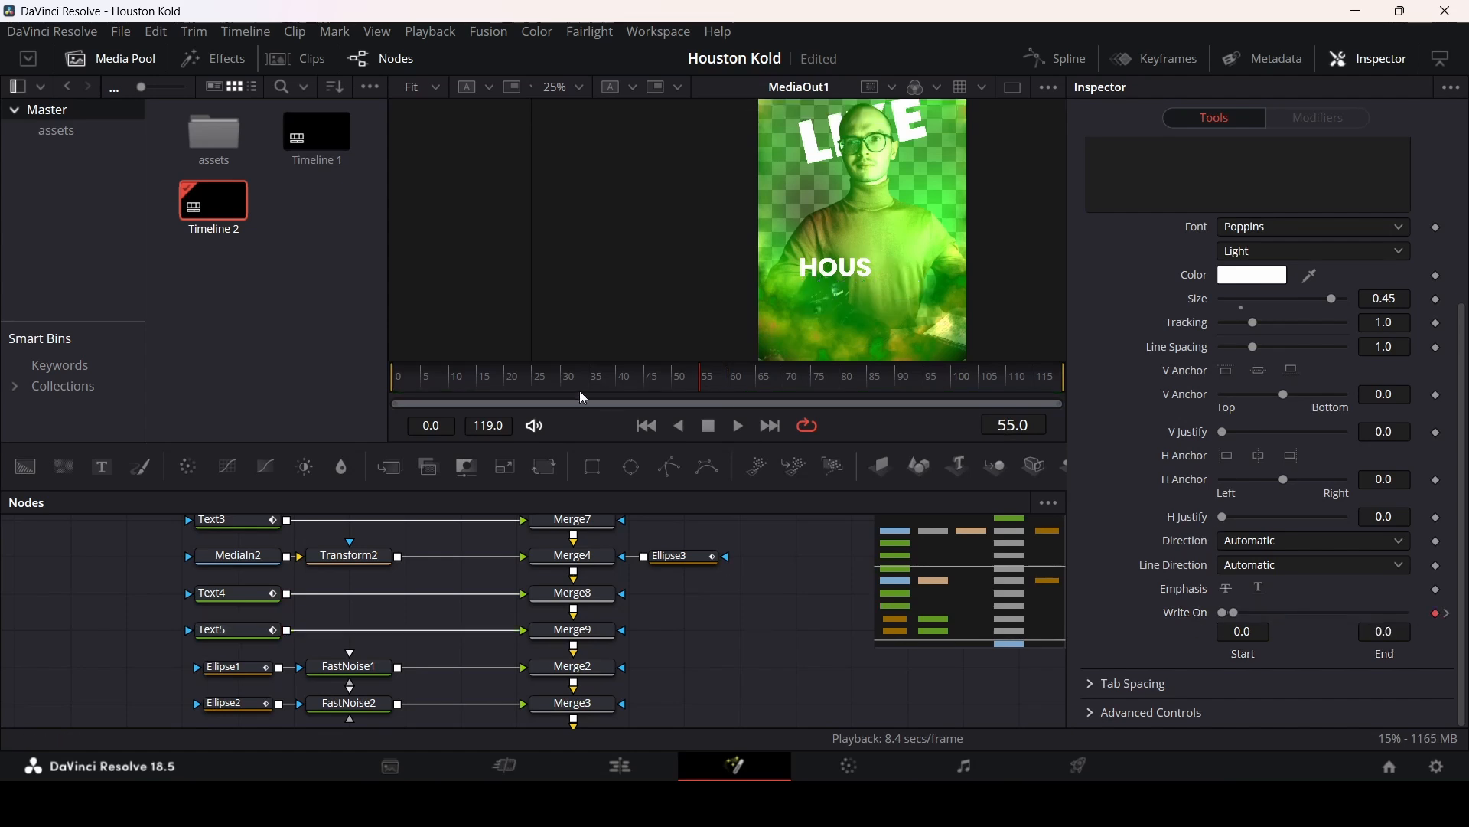
pyautogui.press('space')
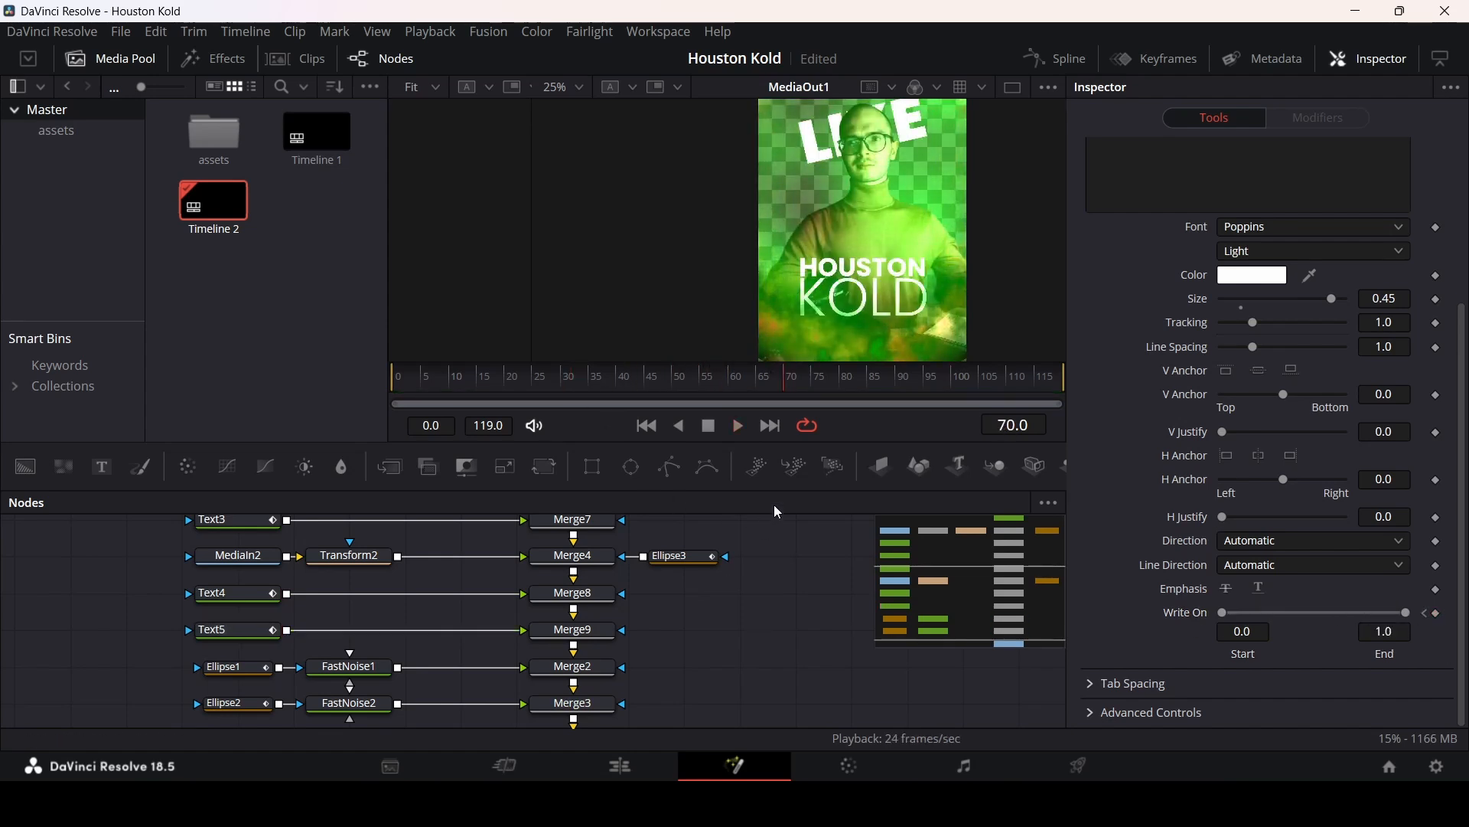
# Step: Move the ellipse, noise and lower merge nodes down to make room beneath Merge9
pyautogui.scroll(-2, 861, 252)
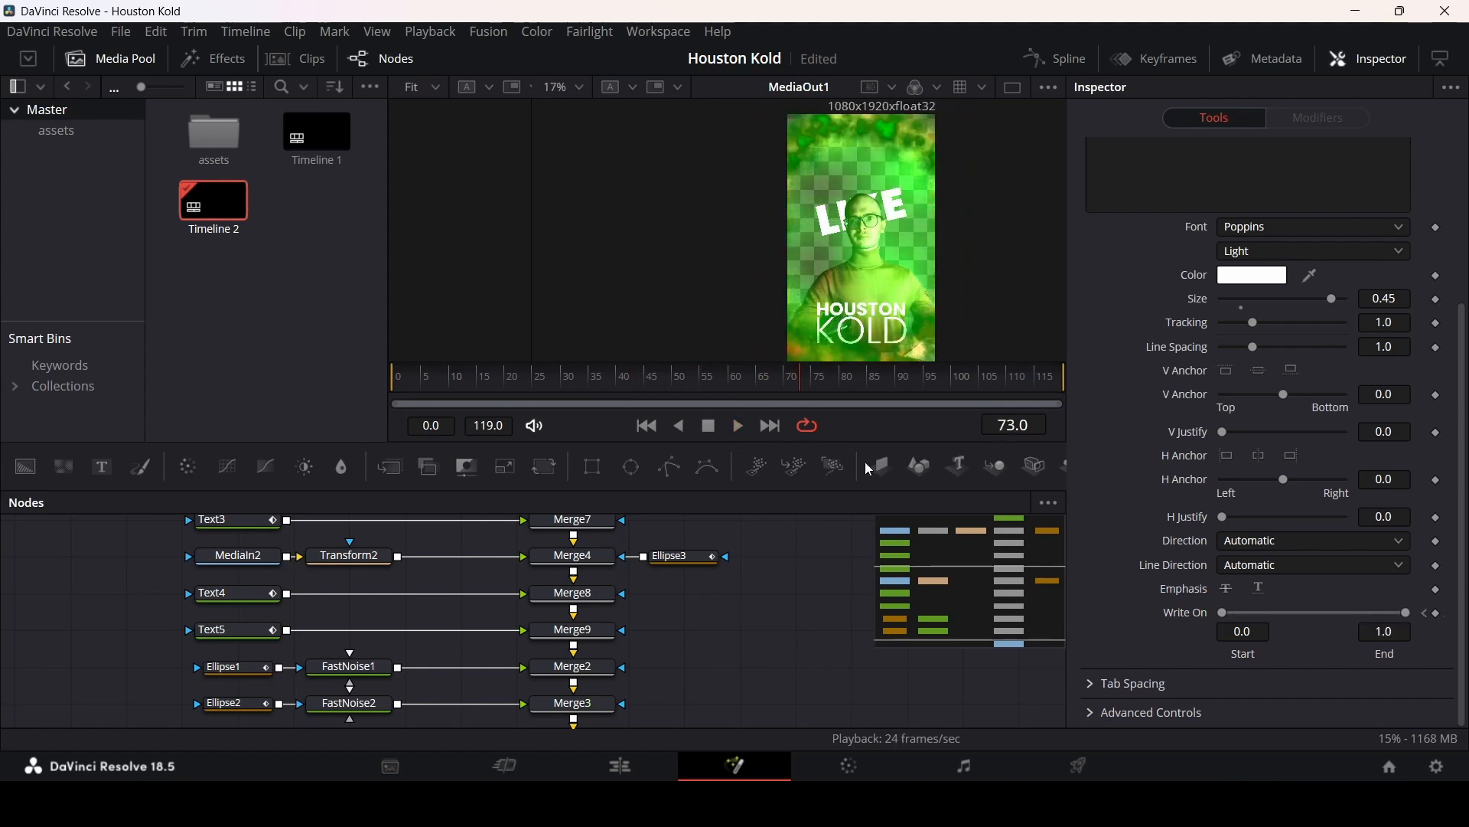
pyautogui.scroll(-2, 714, 641)
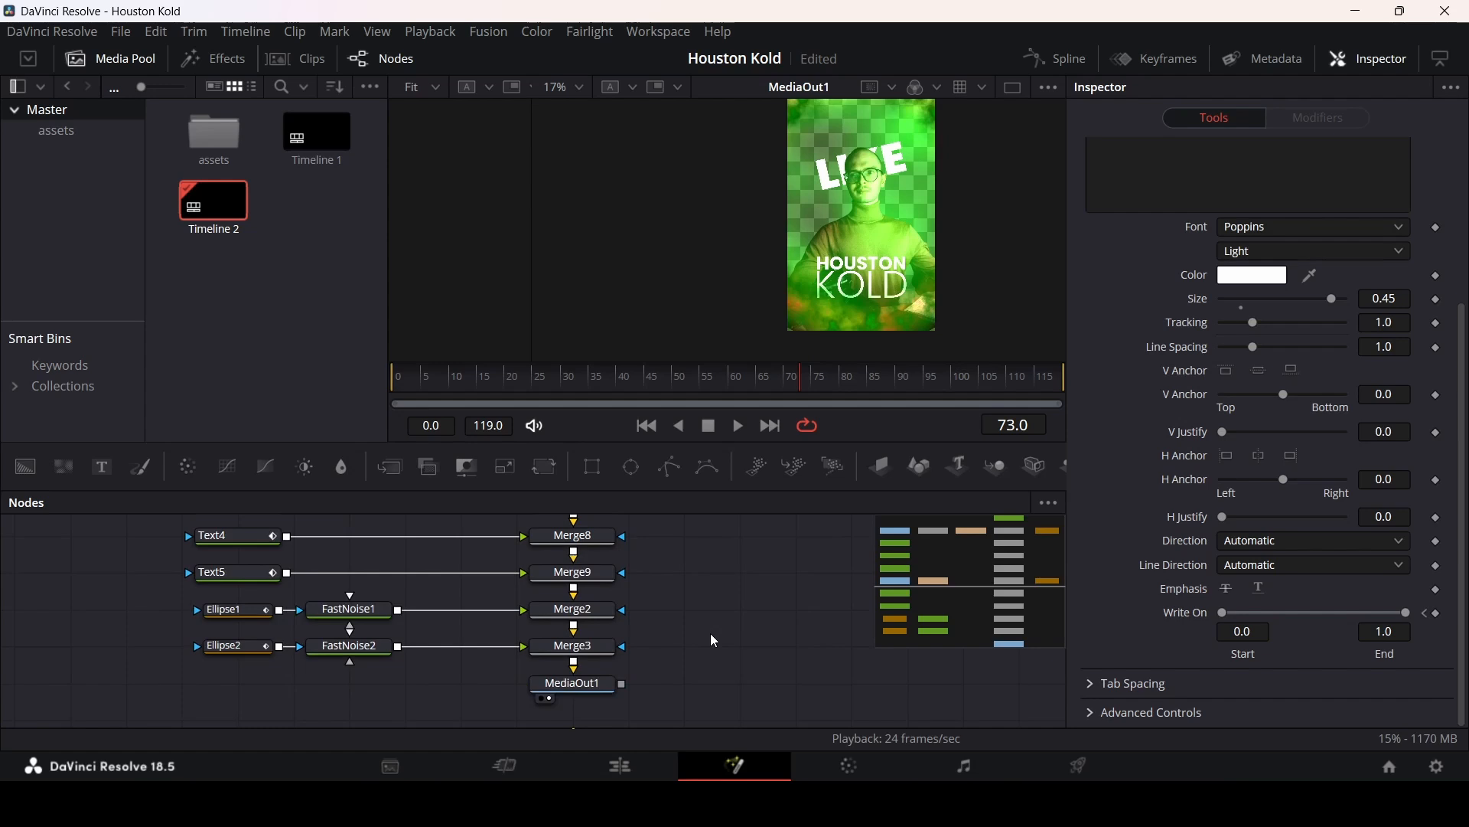
pyautogui.moveTo(707, 684); pyautogui.dragTo(201, 598)
pyautogui.moveTo(586, 617); pyautogui.dragTo(587, 691)
pyautogui.click(686, 635)
pyautogui.scroll(-2, 720, 631)
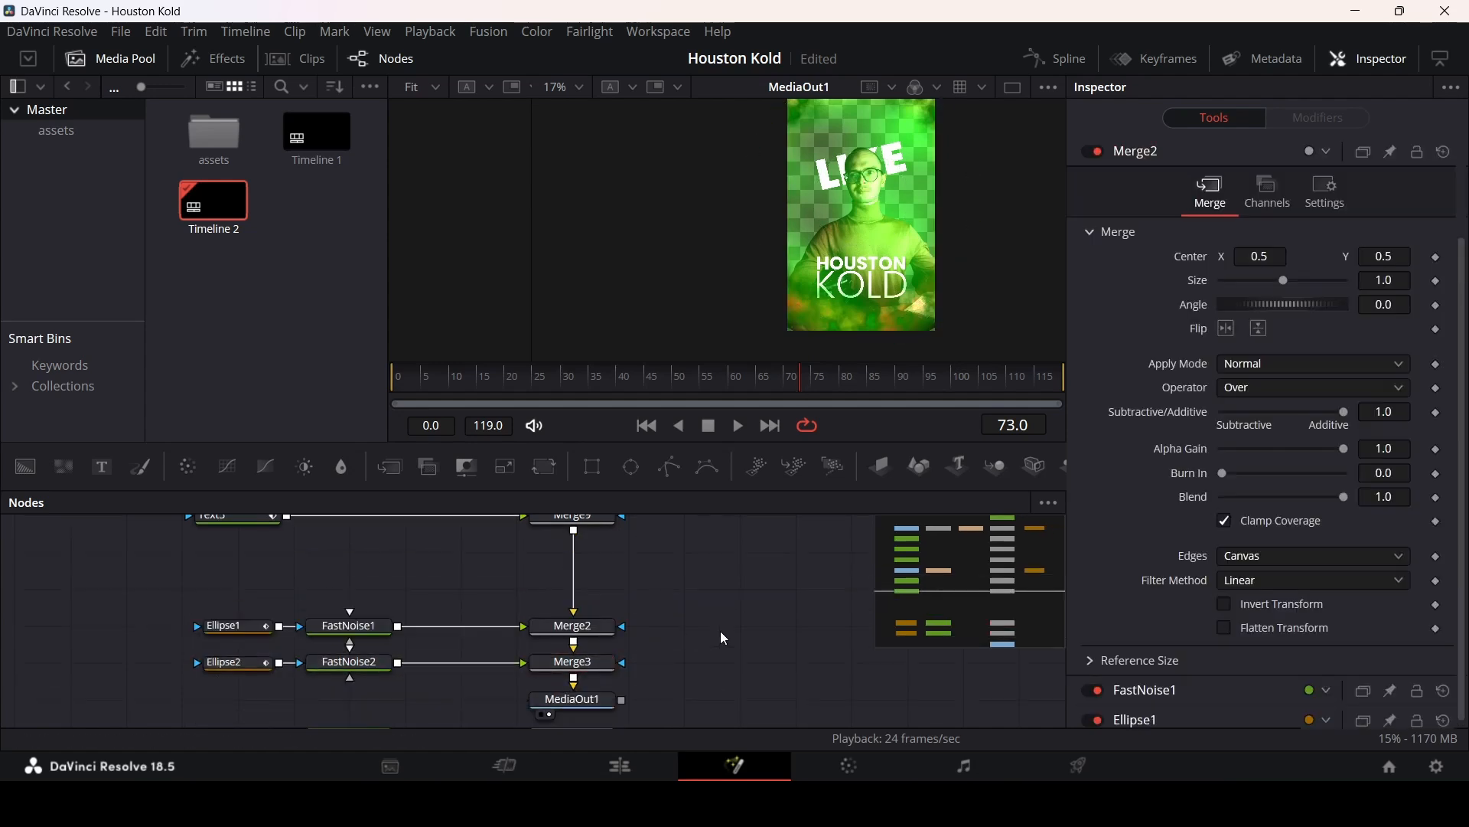
# Step: Add two new Merge nodes chained below Merge9
pyautogui.click(581, 523)
pyautogui.scroll(1, 612, 520)
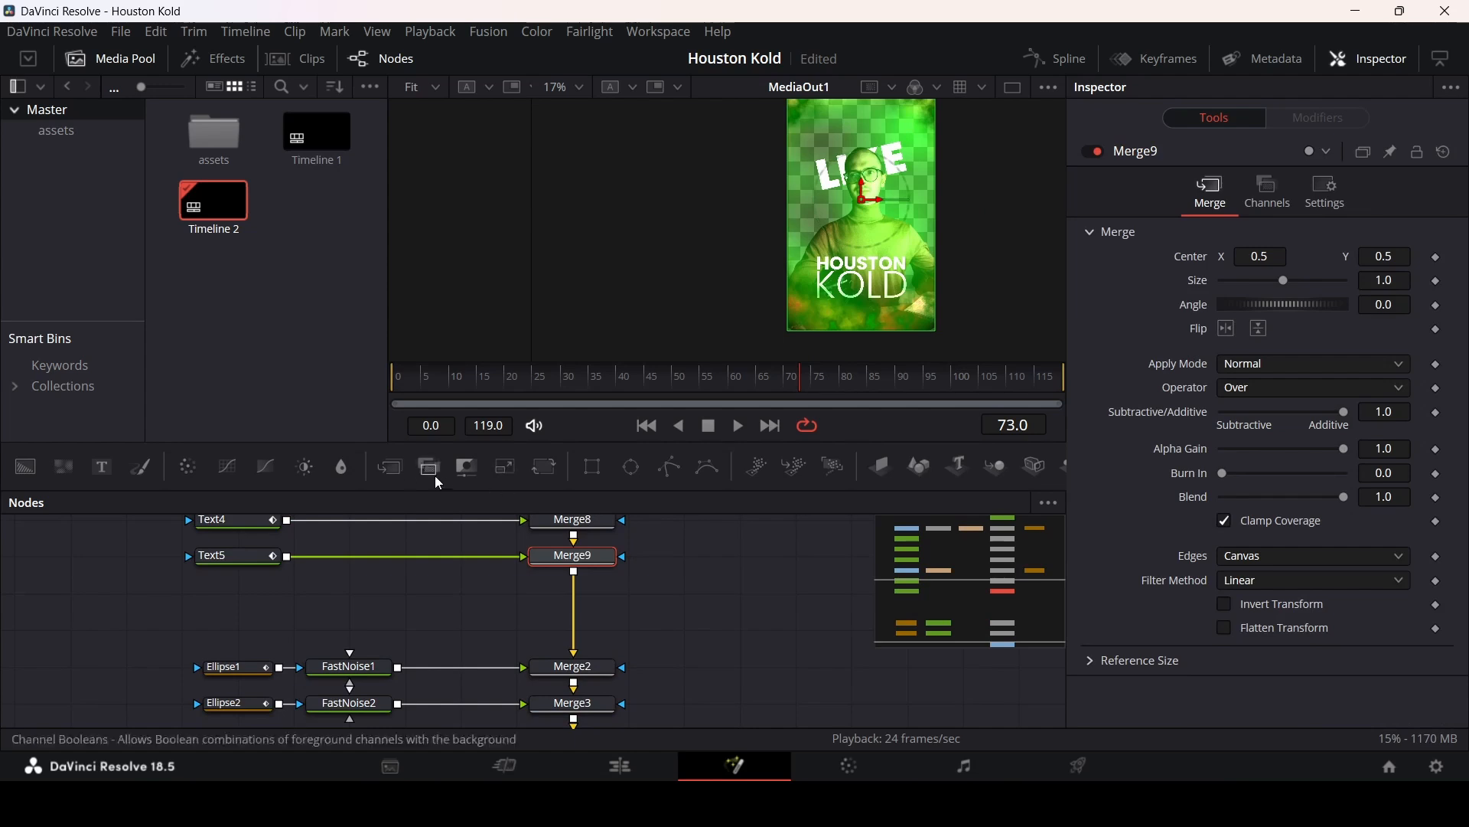
pyautogui.click(391, 467)
pyautogui.click(391, 467)
# Step: Bring the Screenshot image from the assets bin into the comp, connected to Merge10
pyautogui.doubleClick(213, 136)
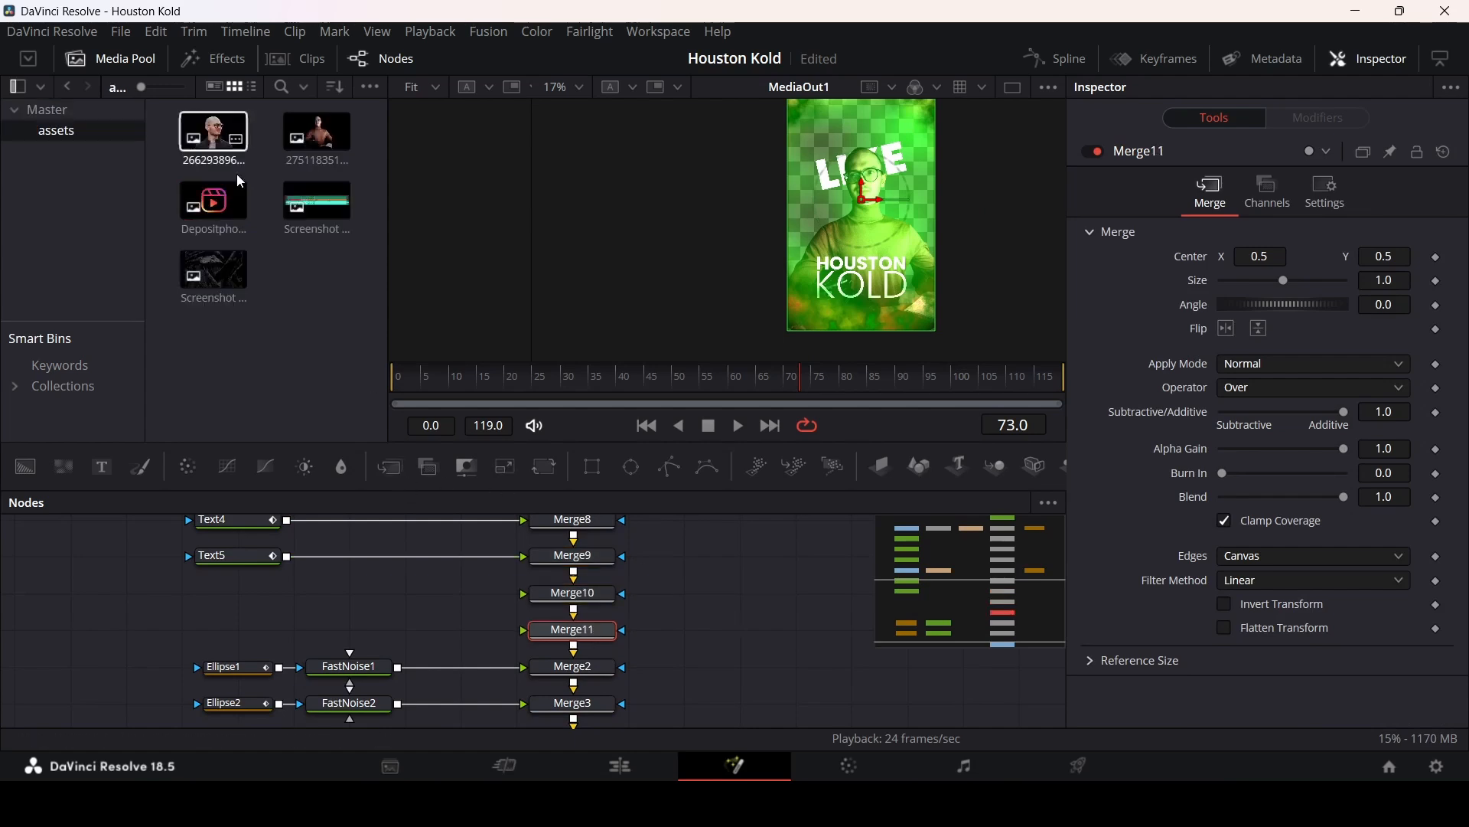
pyautogui.moveTo(451, 683); pyautogui.dragTo(570, 596)
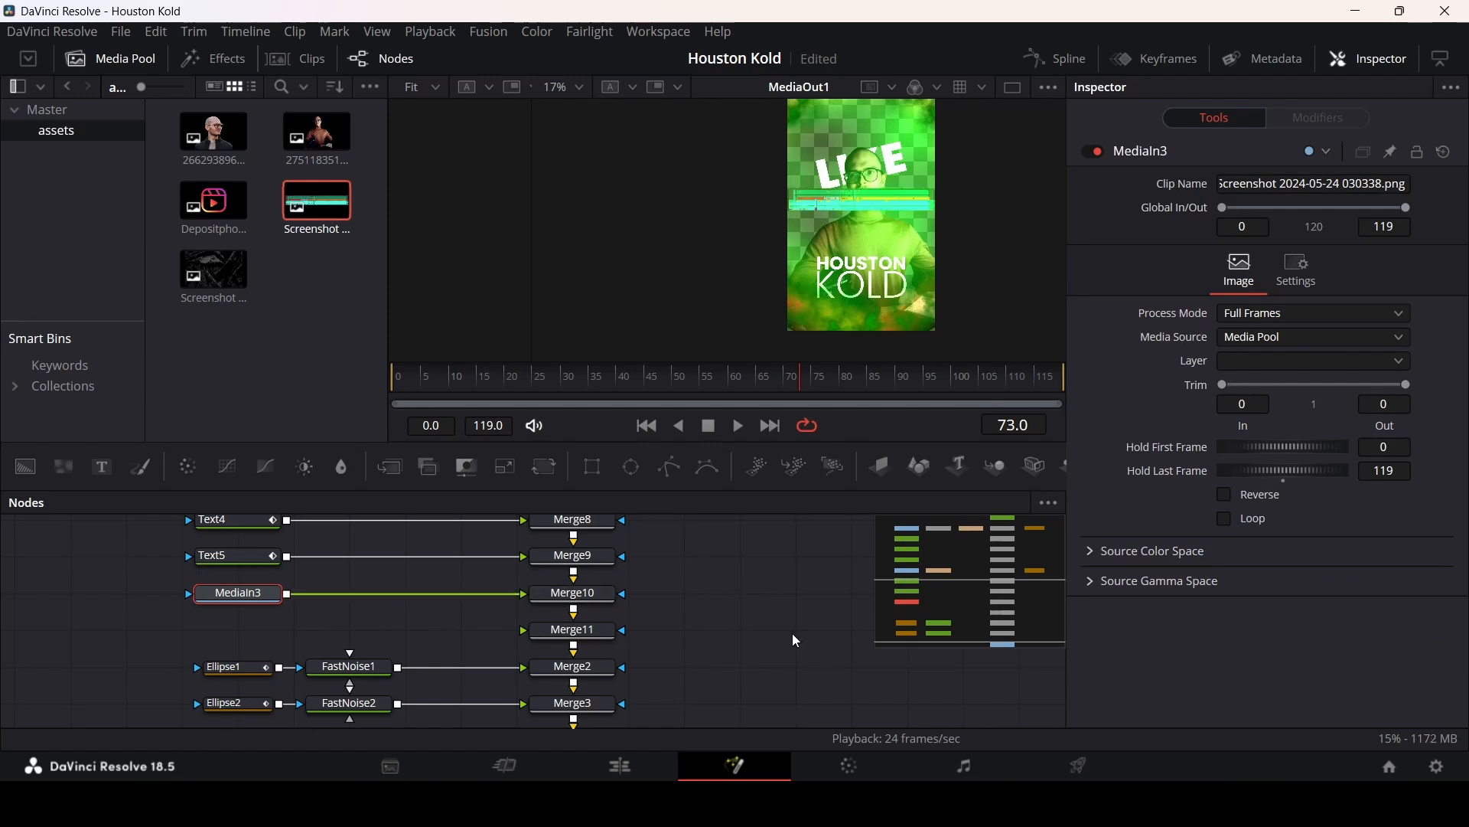
# Step: Add a Transform after MediaIn3, set size 0.48 and angle 10.4, and move it to the lower left
pyautogui.click(544, 466)
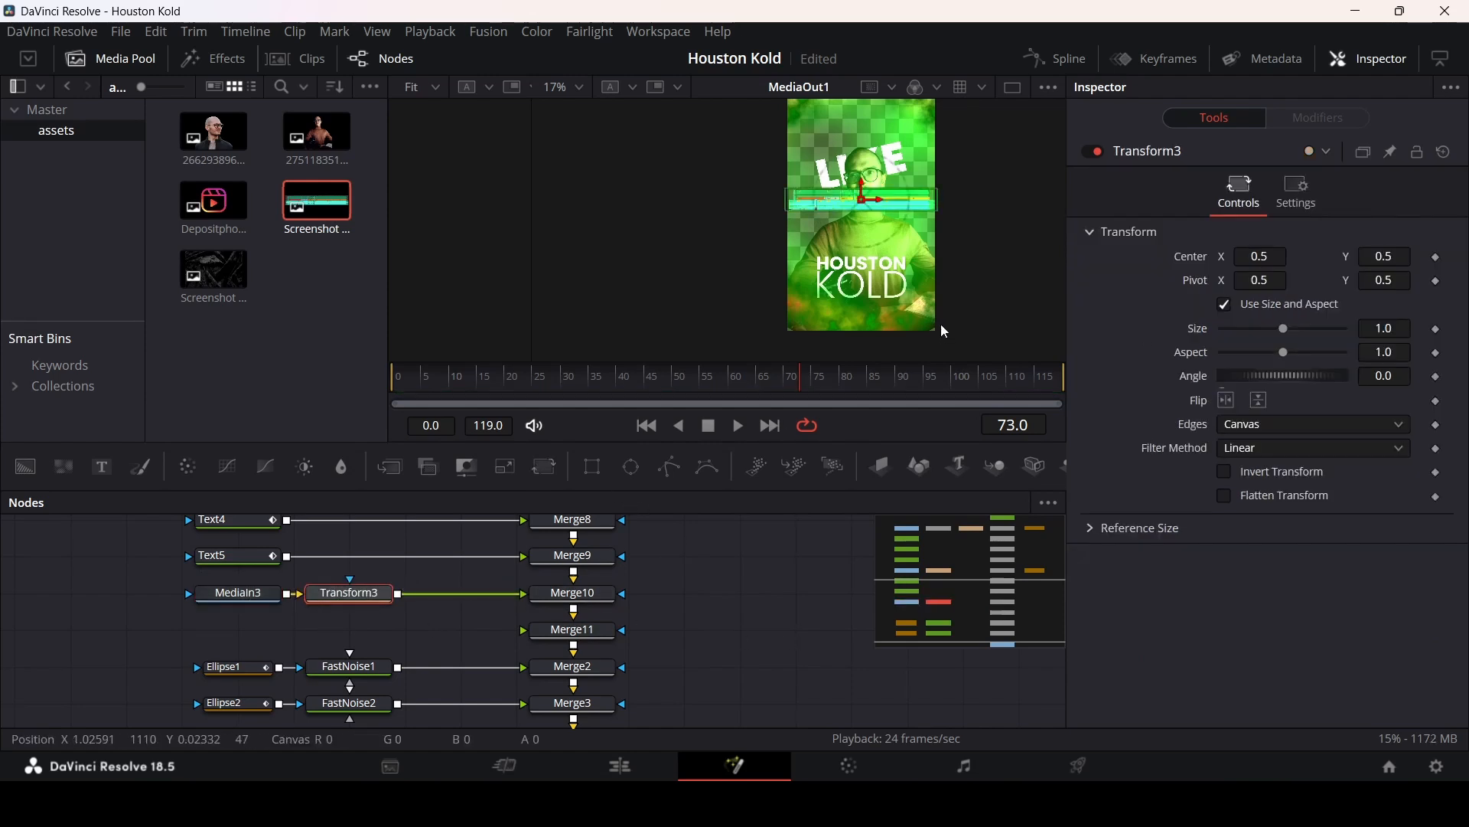
pyautogui.moveTo(1287, 380); pyautogui.dragTo(1290, 378)
pyautogui.moveTo(1284, 328); pyautogui.dragTo(1261, 329)
pyautogui.moveTo(870, 216); pyautogui.dragTo(842, 235)
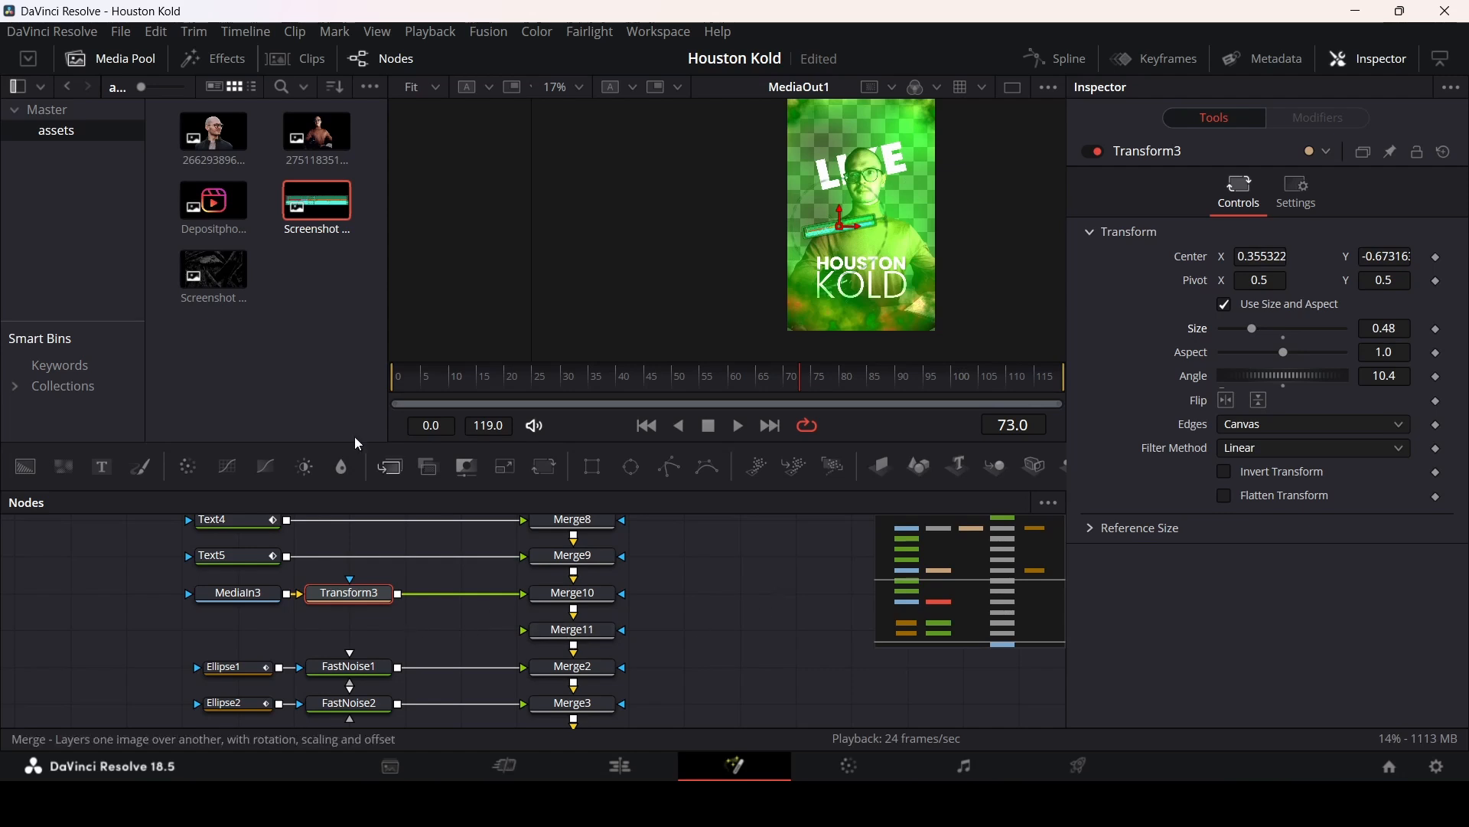
# Step: Add the Screenshot image again with its own Transform, and connect it to Merge11
pyautogui.moveTo(313, 218); pyautogui.dragTo(245, 634)
pyautogui.click(545, 466)
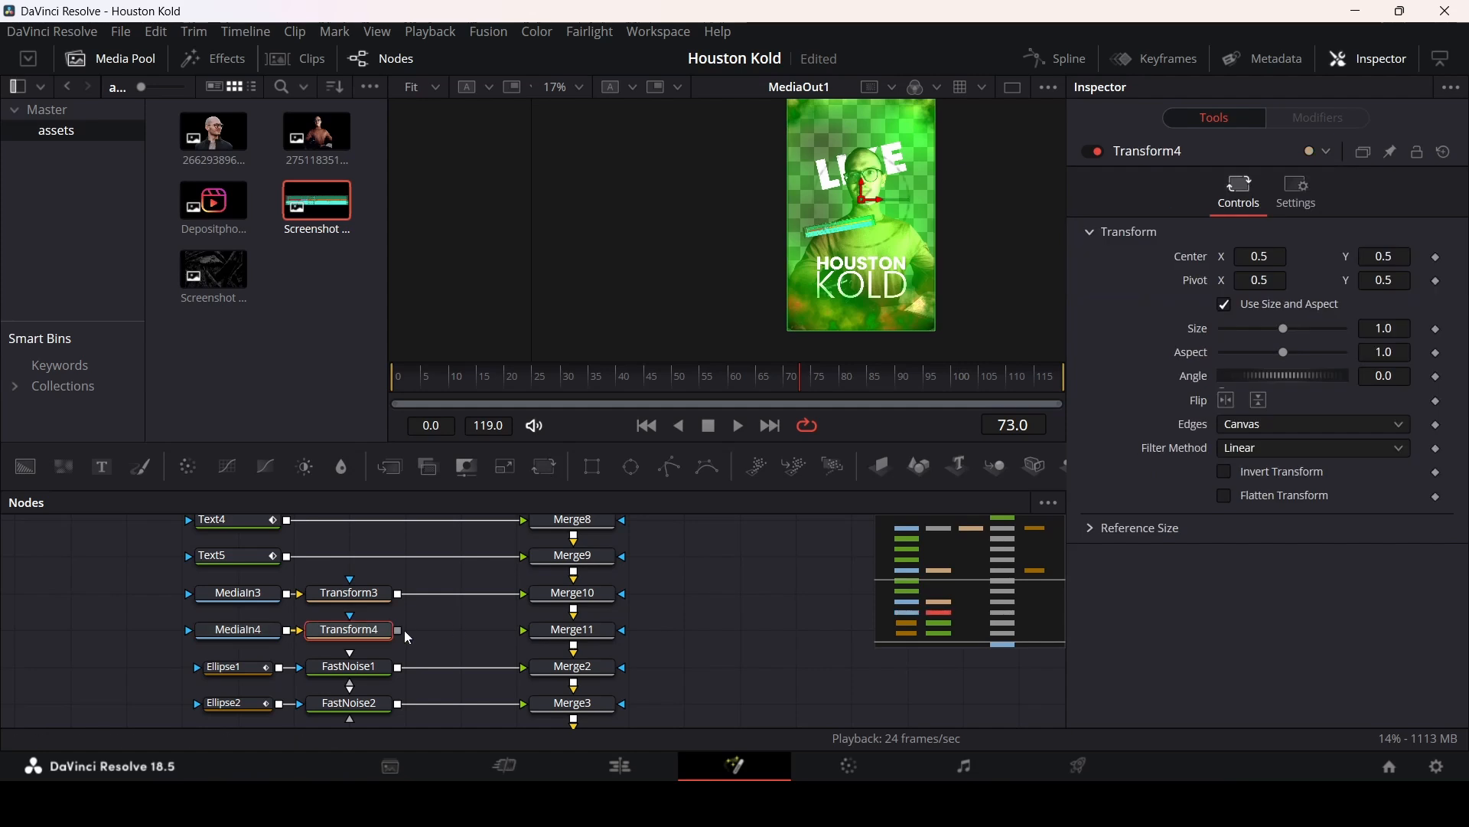
pyautogui.moveTo(403, 636); pyautogui.dragTo(576, 632)
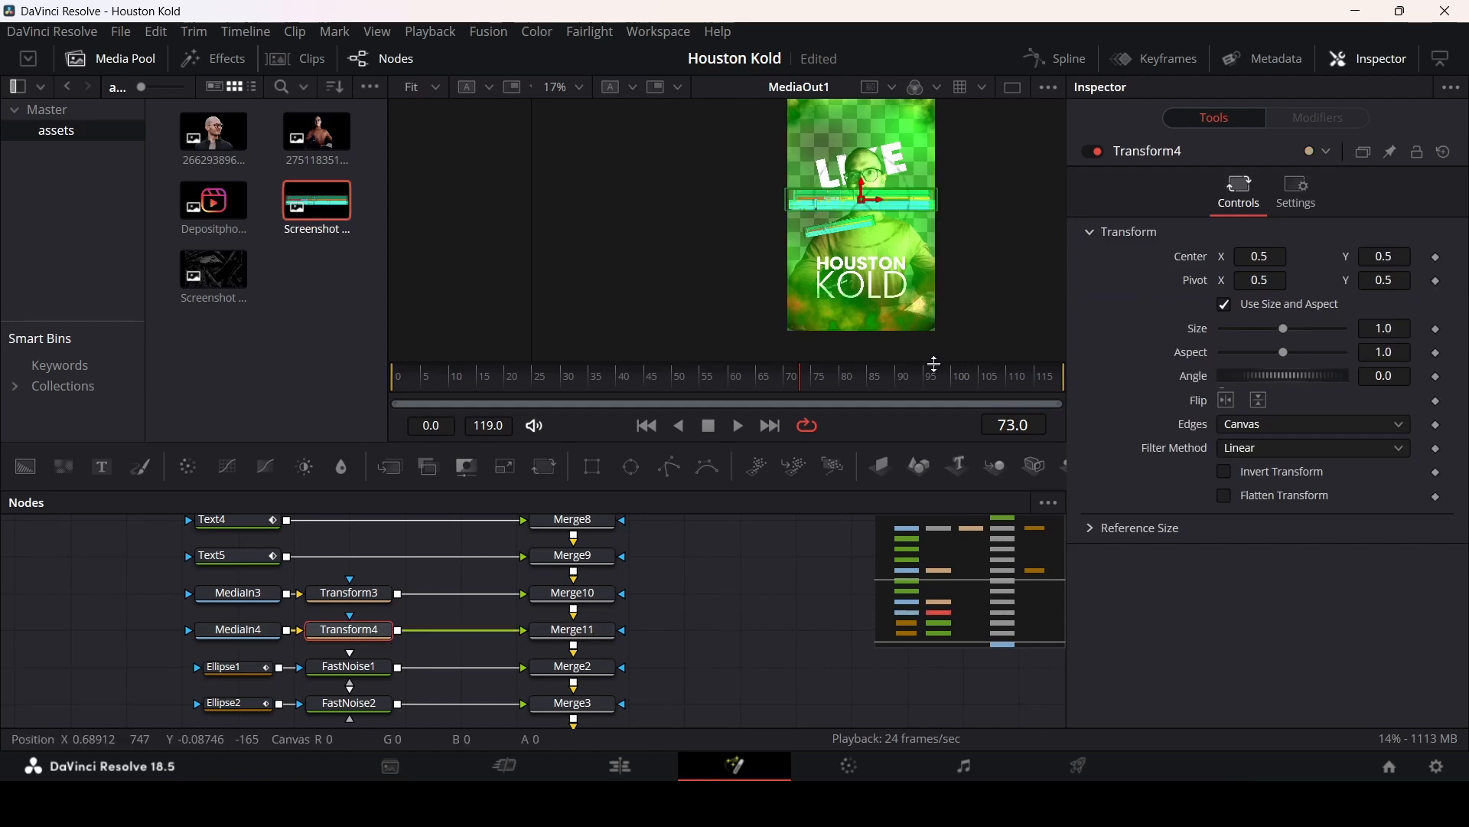
# Step: Set Transform4's size to 0.38 and angle to -18.3, and move it to the lower right
pyautogui.moveTo(1286, 329); pyautogui.dragTo(1243, 337)
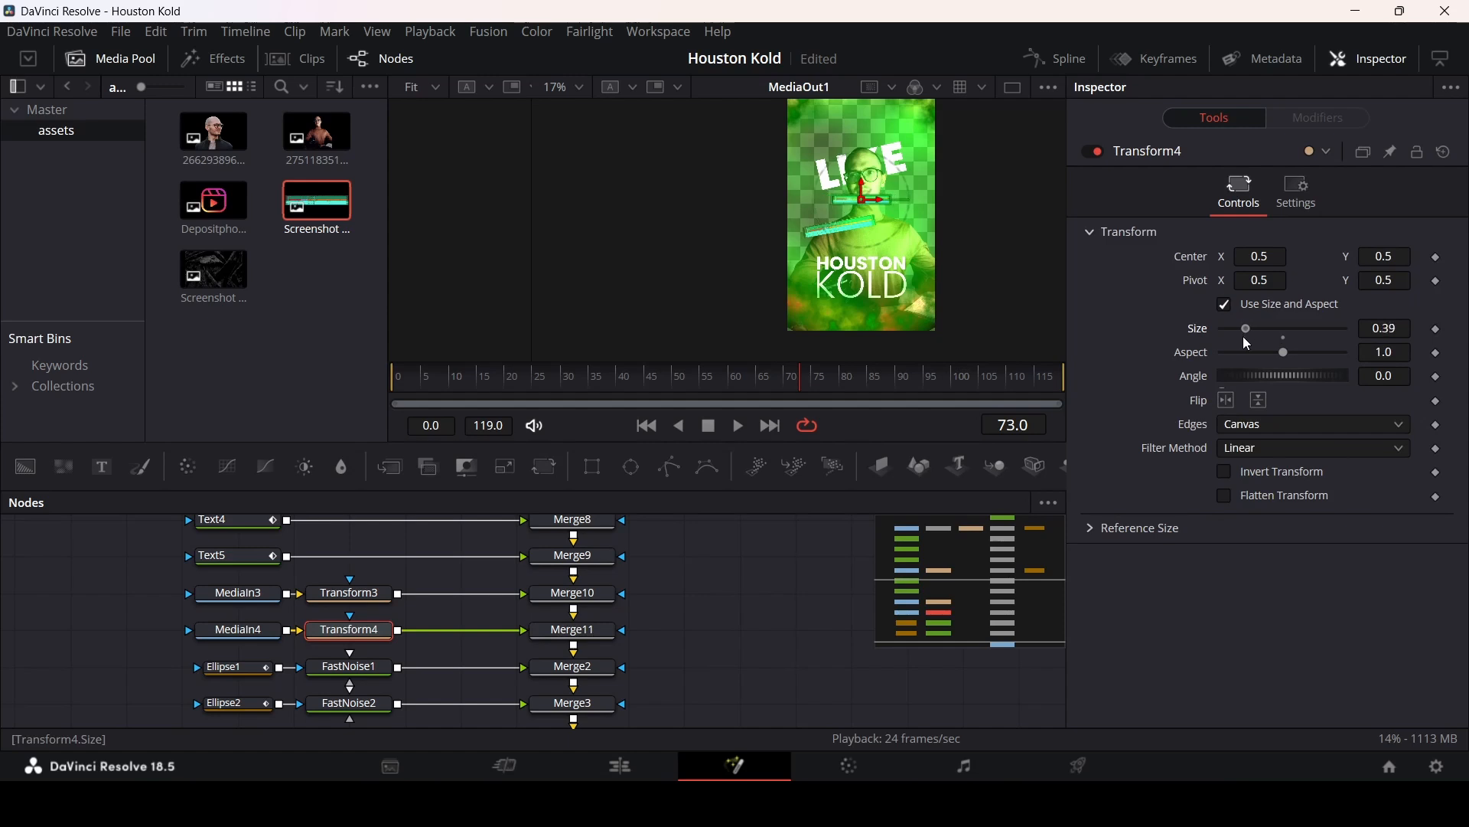
pyautogui.moveTo(1280, 382); pyautogui.dragTo(1270, 379)
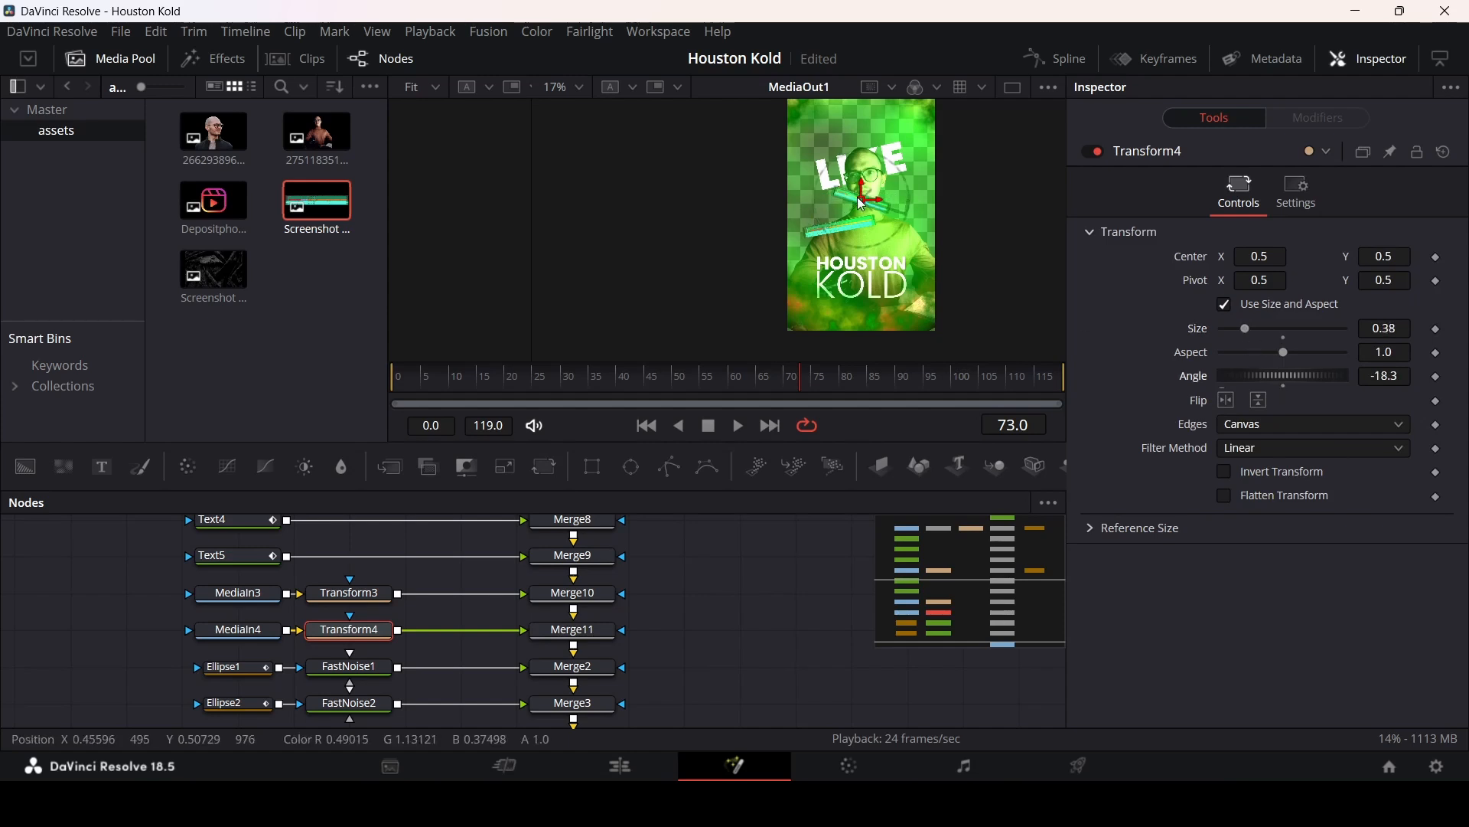
pyautogui.moveTo(863, 197); pyautogui.dragTo(916, 246)
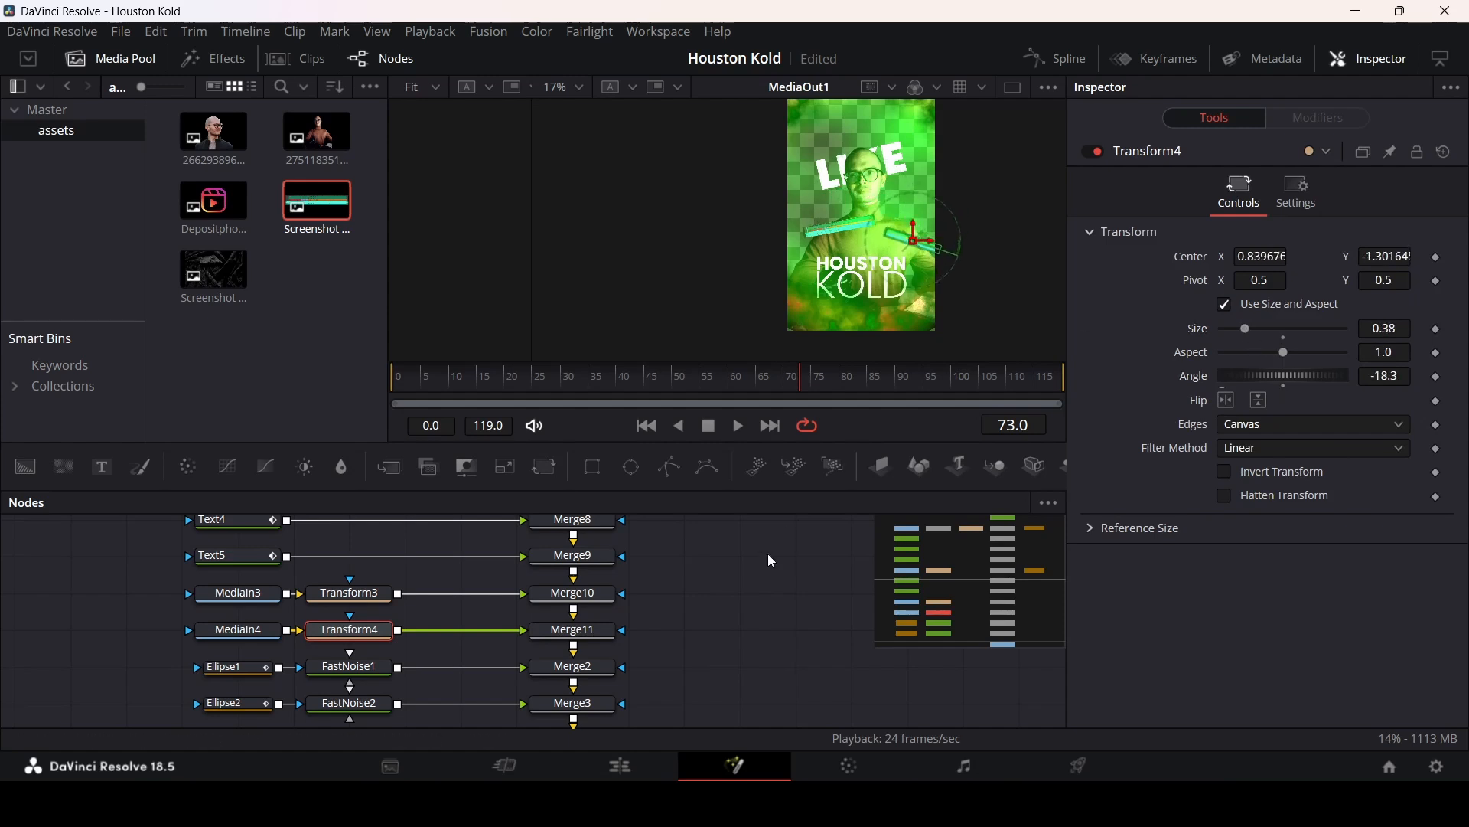
# Step: Play back and scrub the composition to review the new overlays
pyautogui.click(755, 583)
pyautogui.click(629, 383)
pyautogui.press('space')
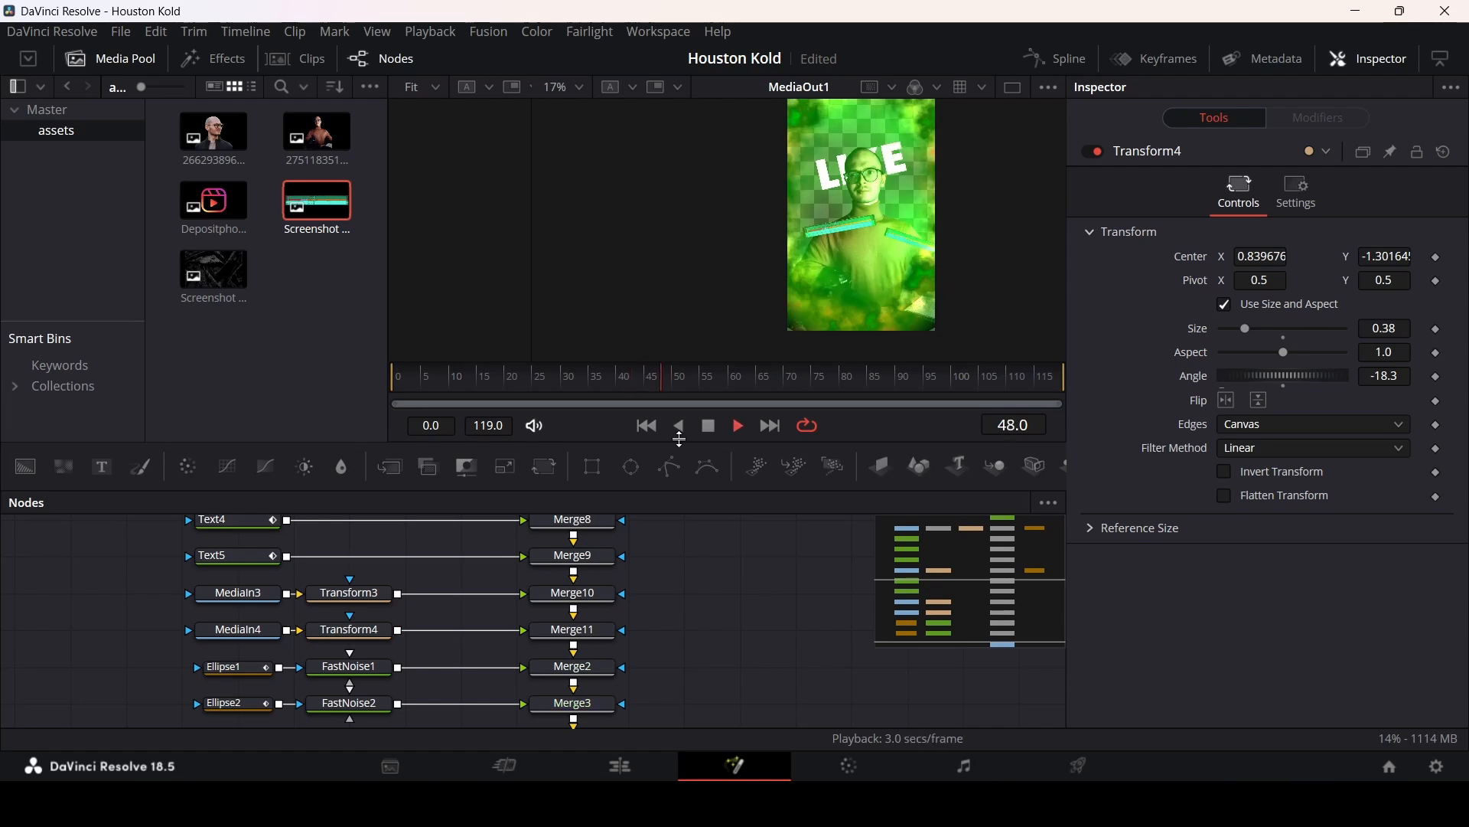
pyautogui.moveTo(706, 388); pyautogui.dragTo(749, 387)
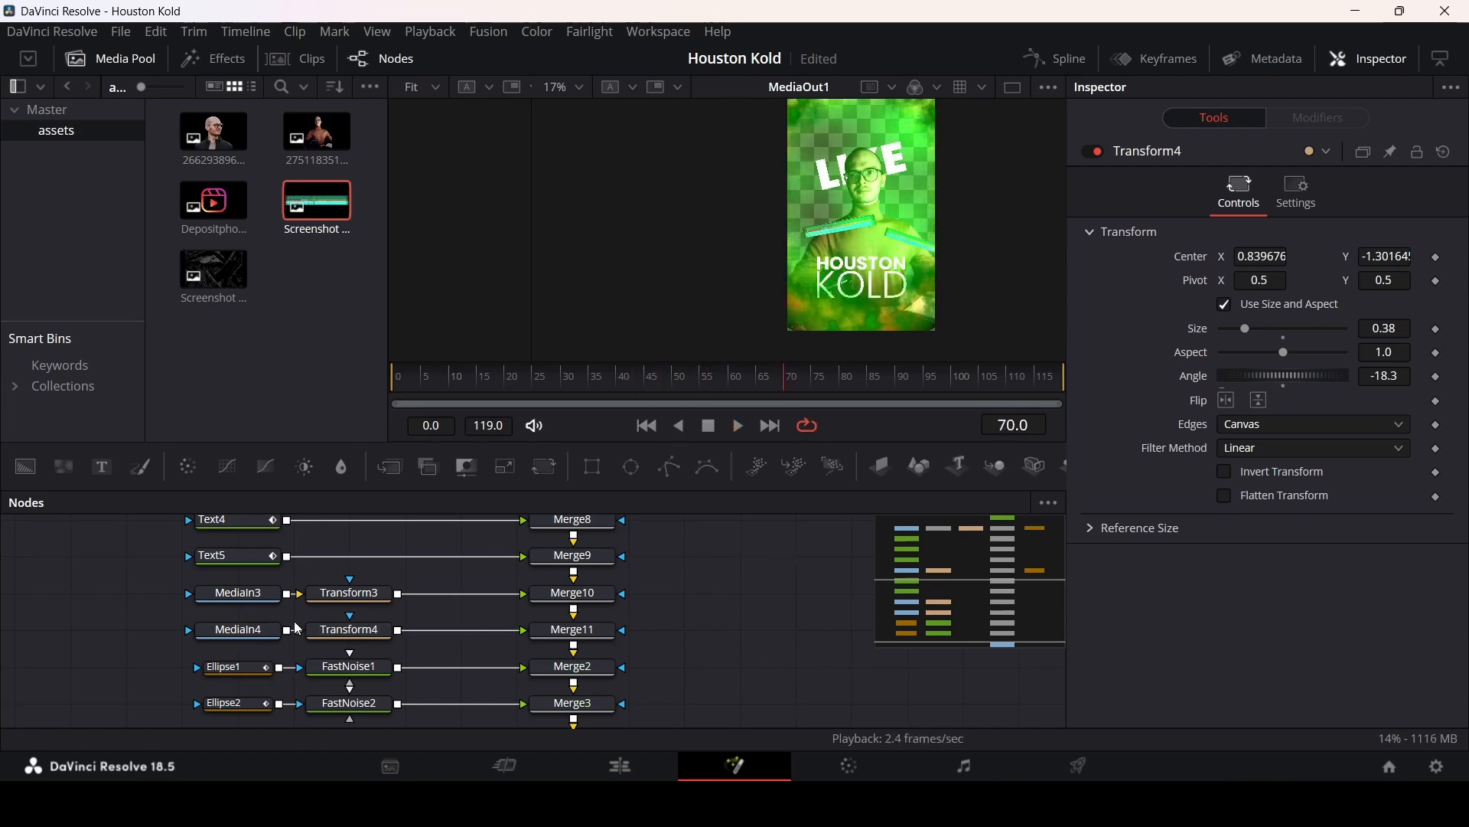
# Step: Keyframe Transform3's center at frame 80 and move it off-screen at frame 70 so it slides in
pyautogui.click(349, 594)
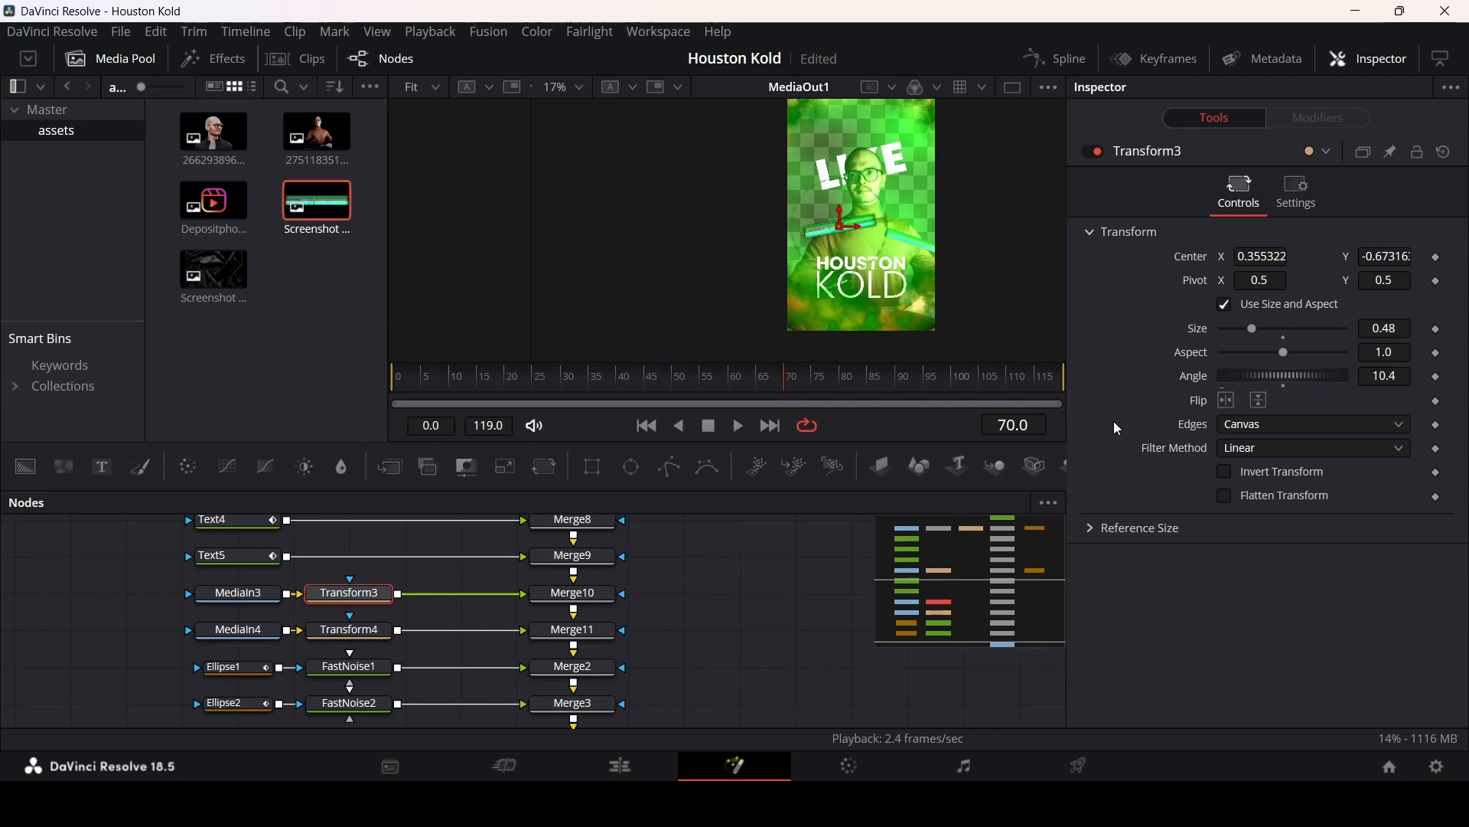
pyautogui.click(839, 388)
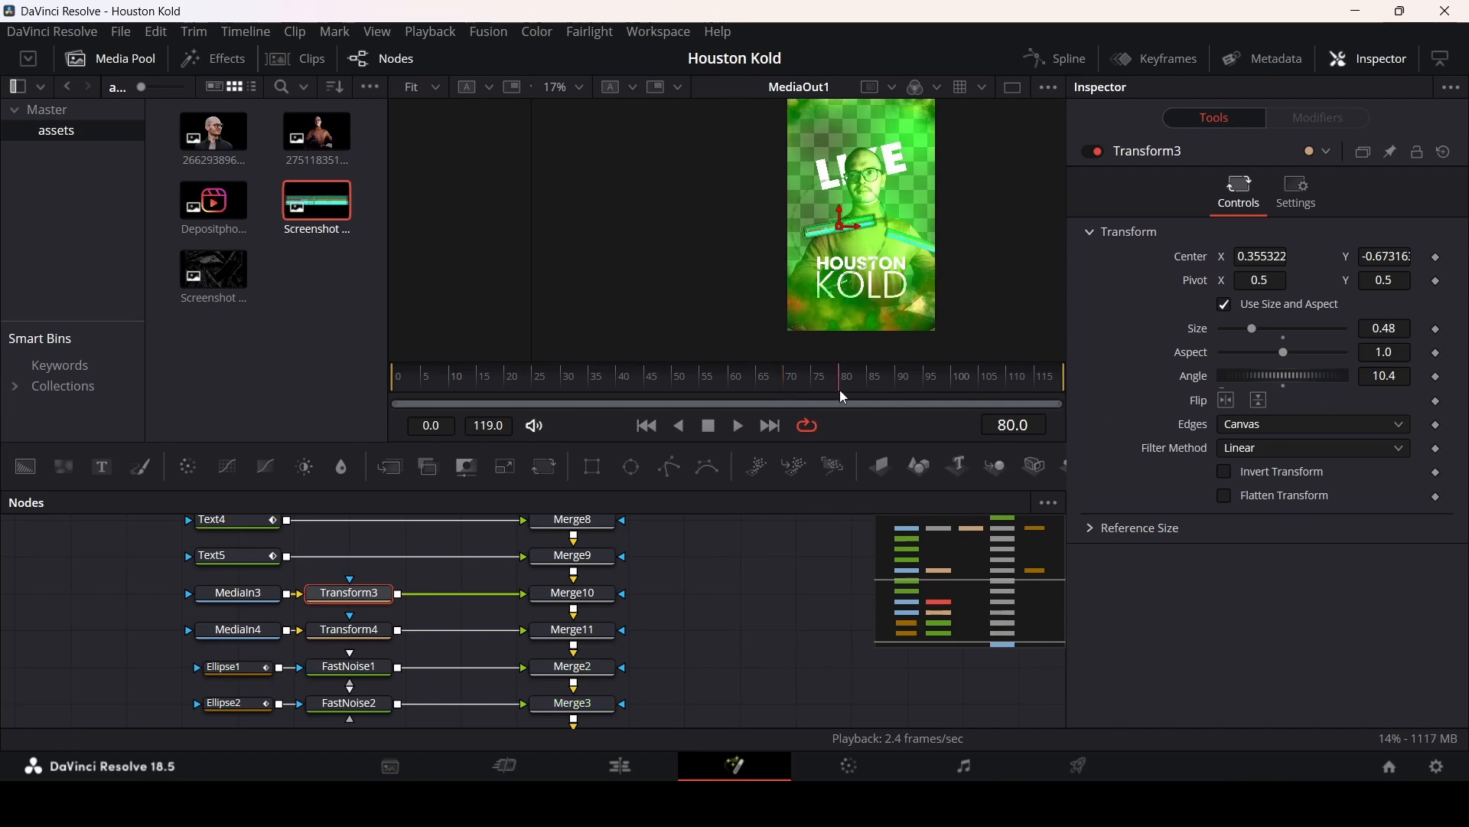
pyautogui.click(1435, 258)
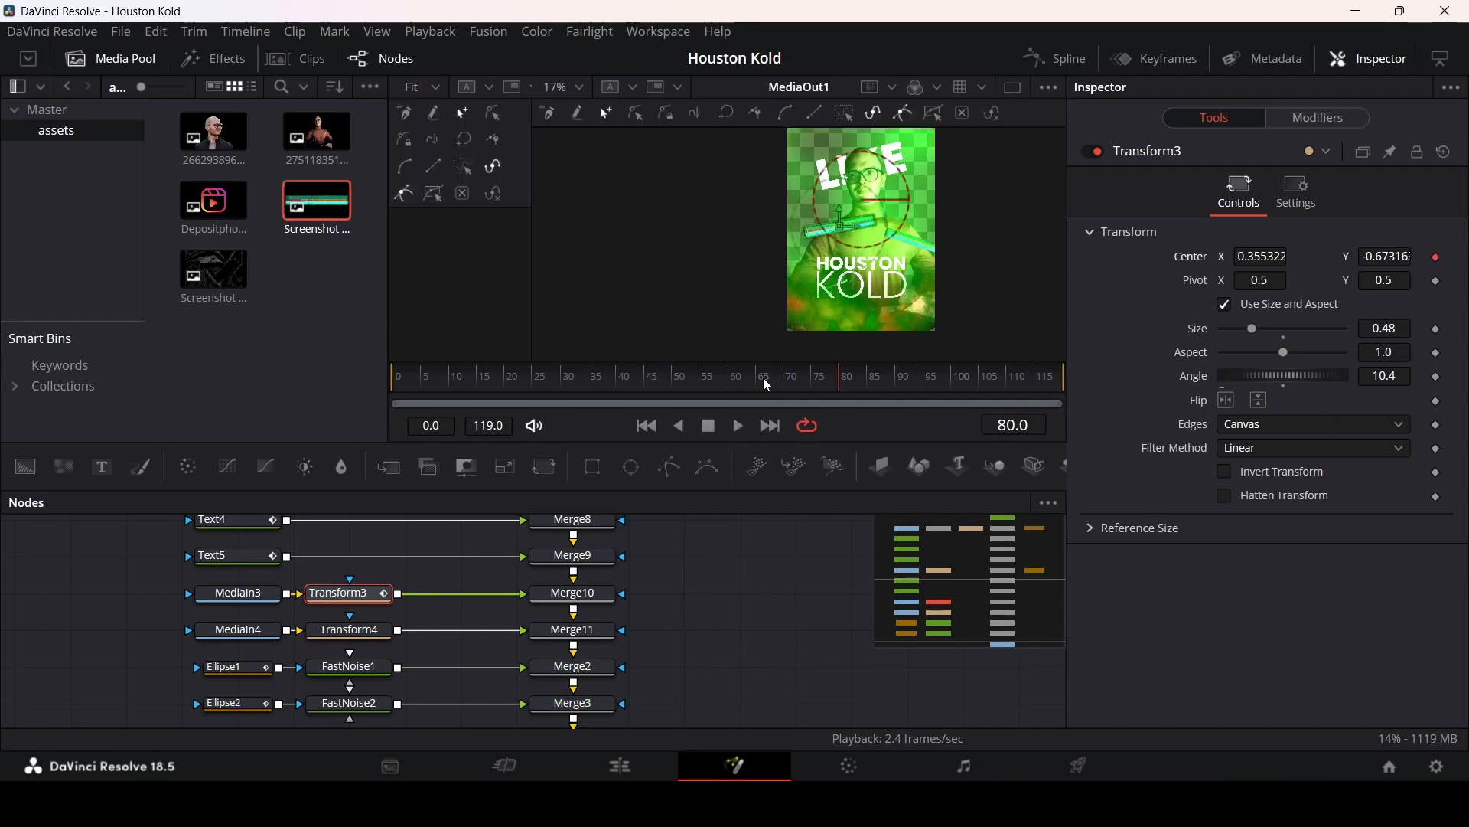
pyautogui.click(782, 382)
pyautogui.moveTo(842, 222); pyautogui.dragTo(589, 289)
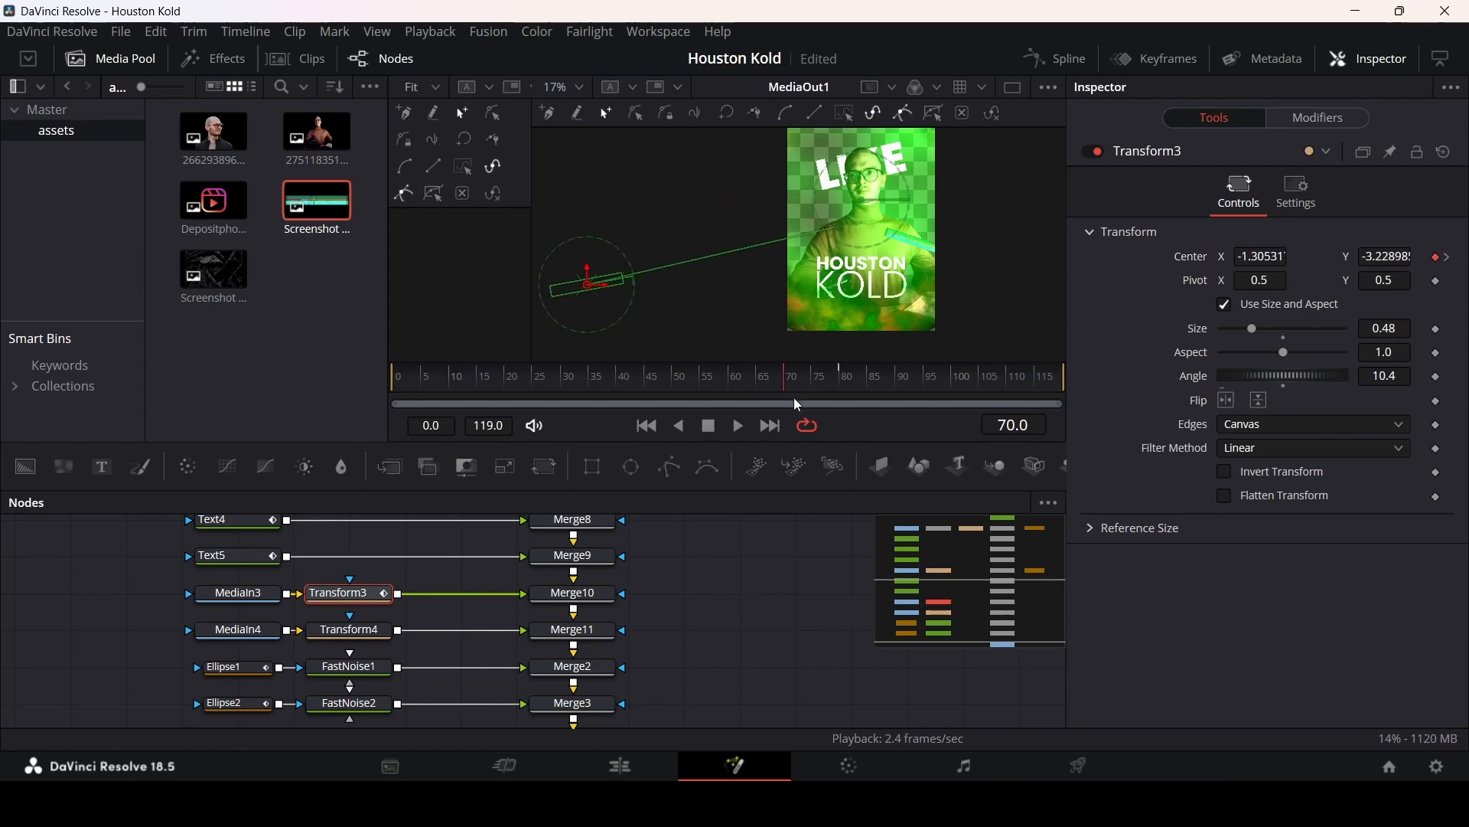
# Step: Keyframe Transform4's center at frame 80 and move it off-screen at frame 70 so it slides in
pyautogui.click(845, 383)
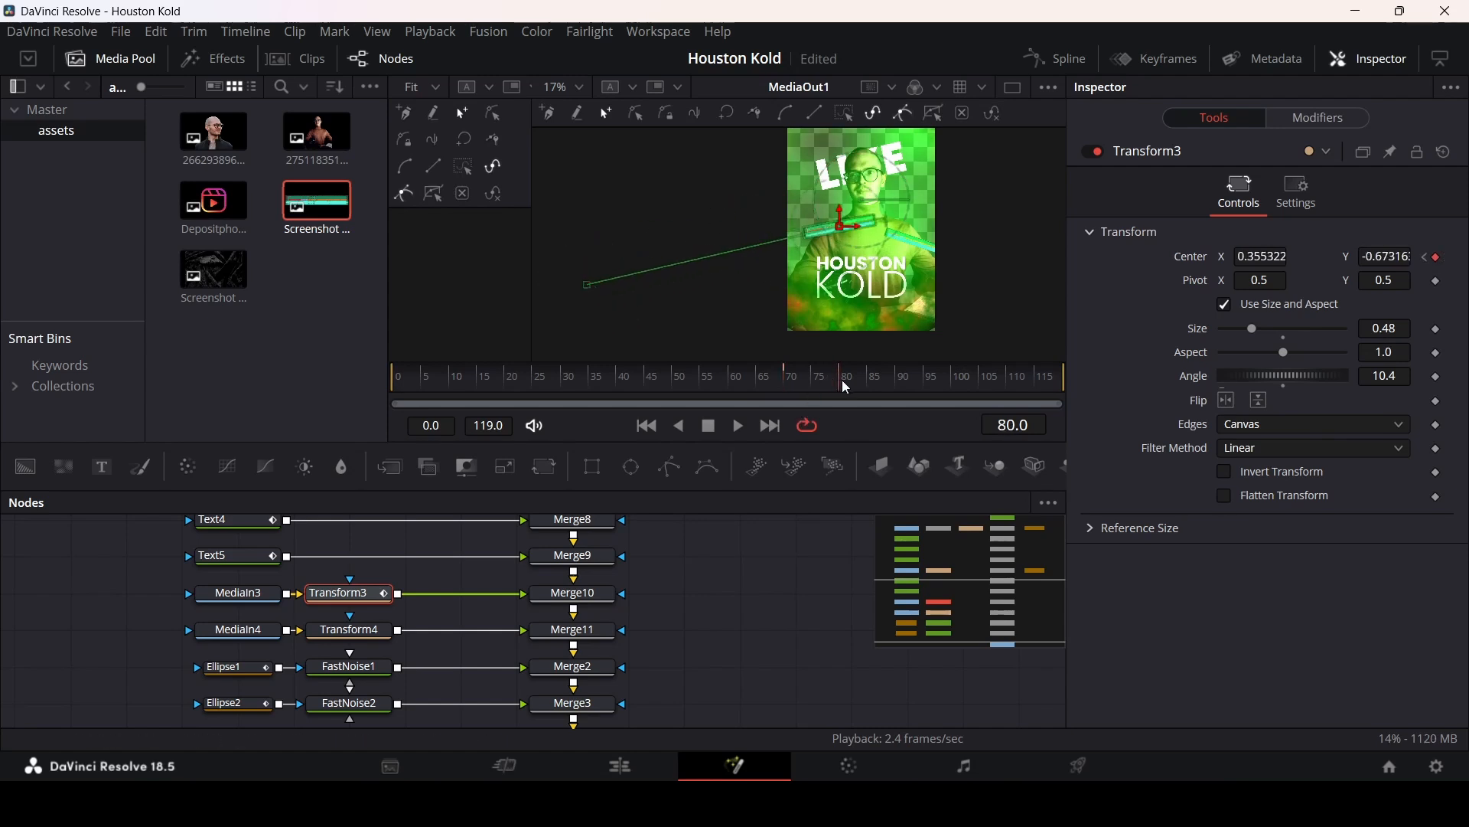
pyautogui.click(241, 632)
pyautogui.click(350, 630)
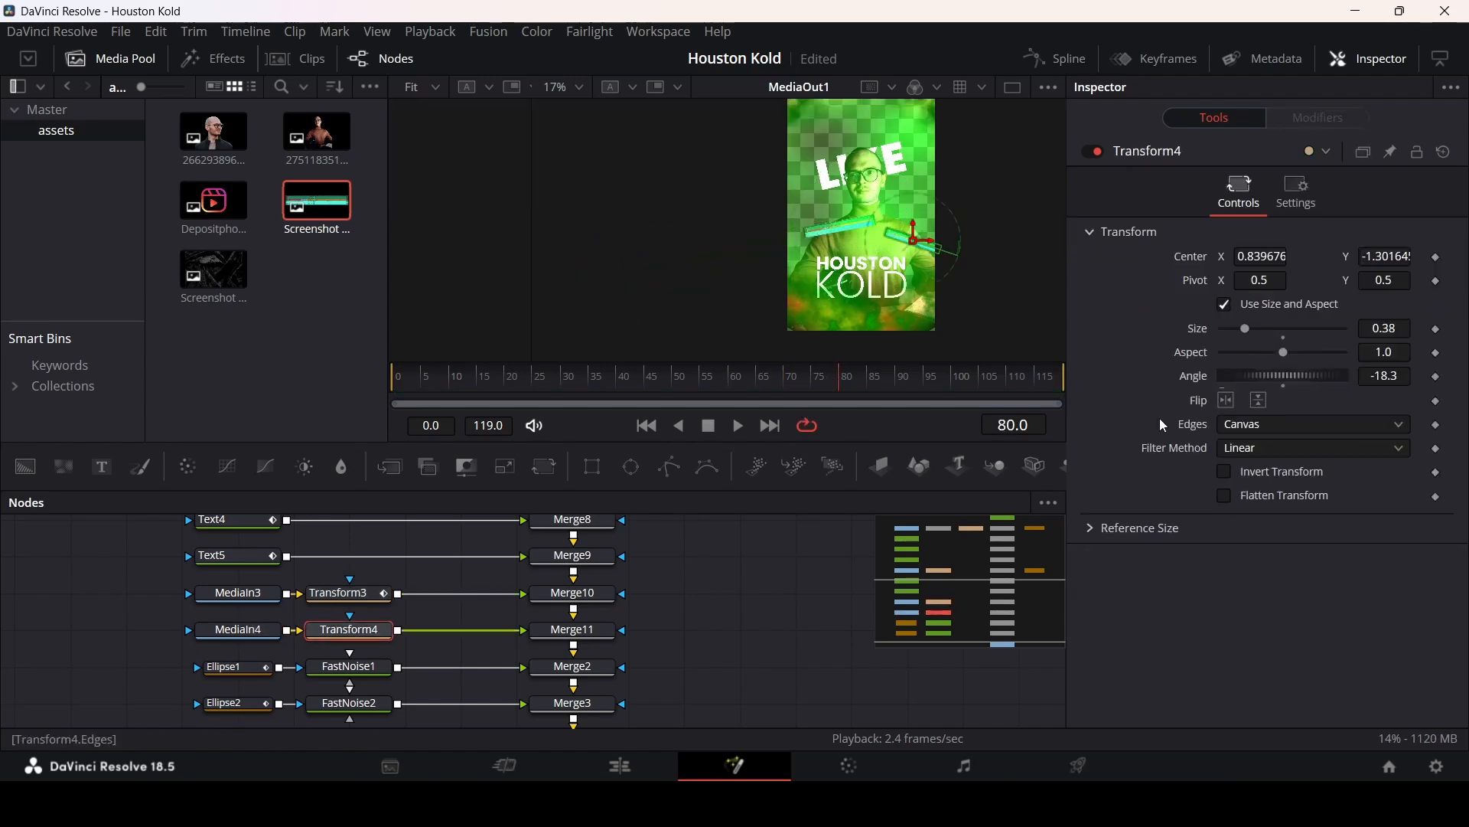
pyautogui.click(1437, 259)
pyautogui.click(786, 391)
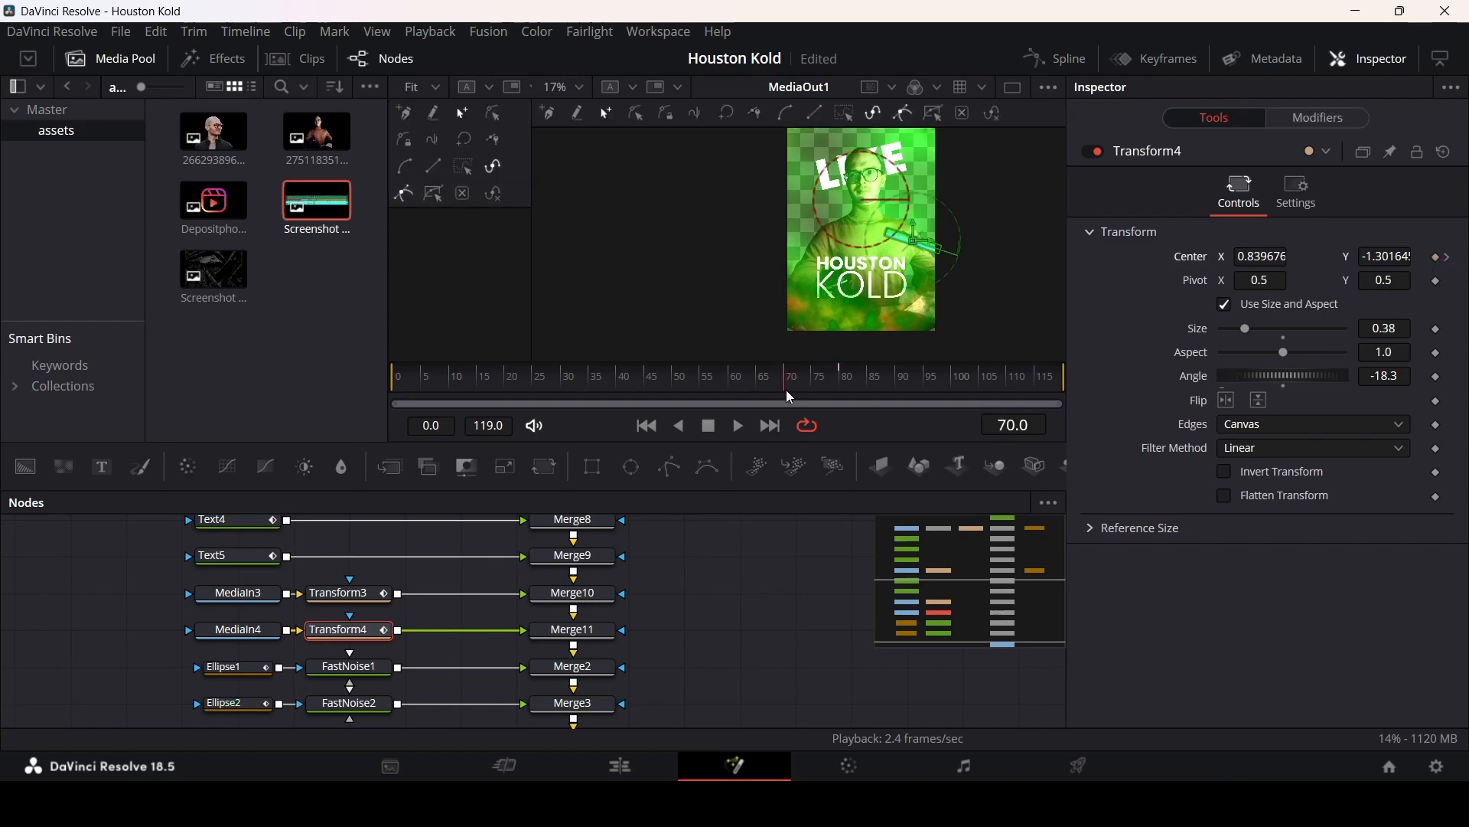
pyautogui.moveTo(917, 243); pyautogui.dragTo(1099, 316)
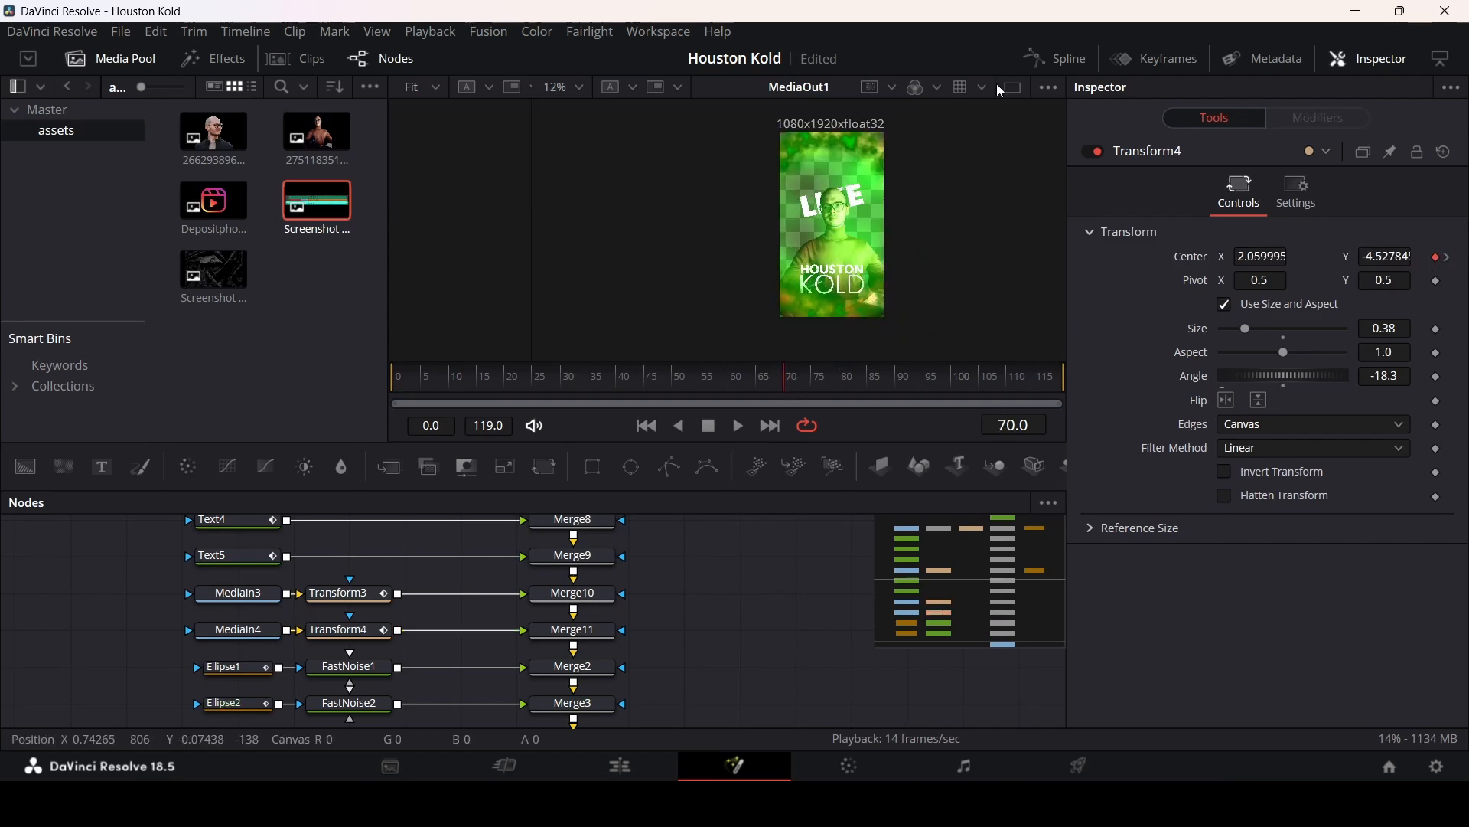
# Step: In the Spline editor, show only the Transform center displacement curves and flatten their keyframes for eased motion
pyautogui.click(1056, 60)
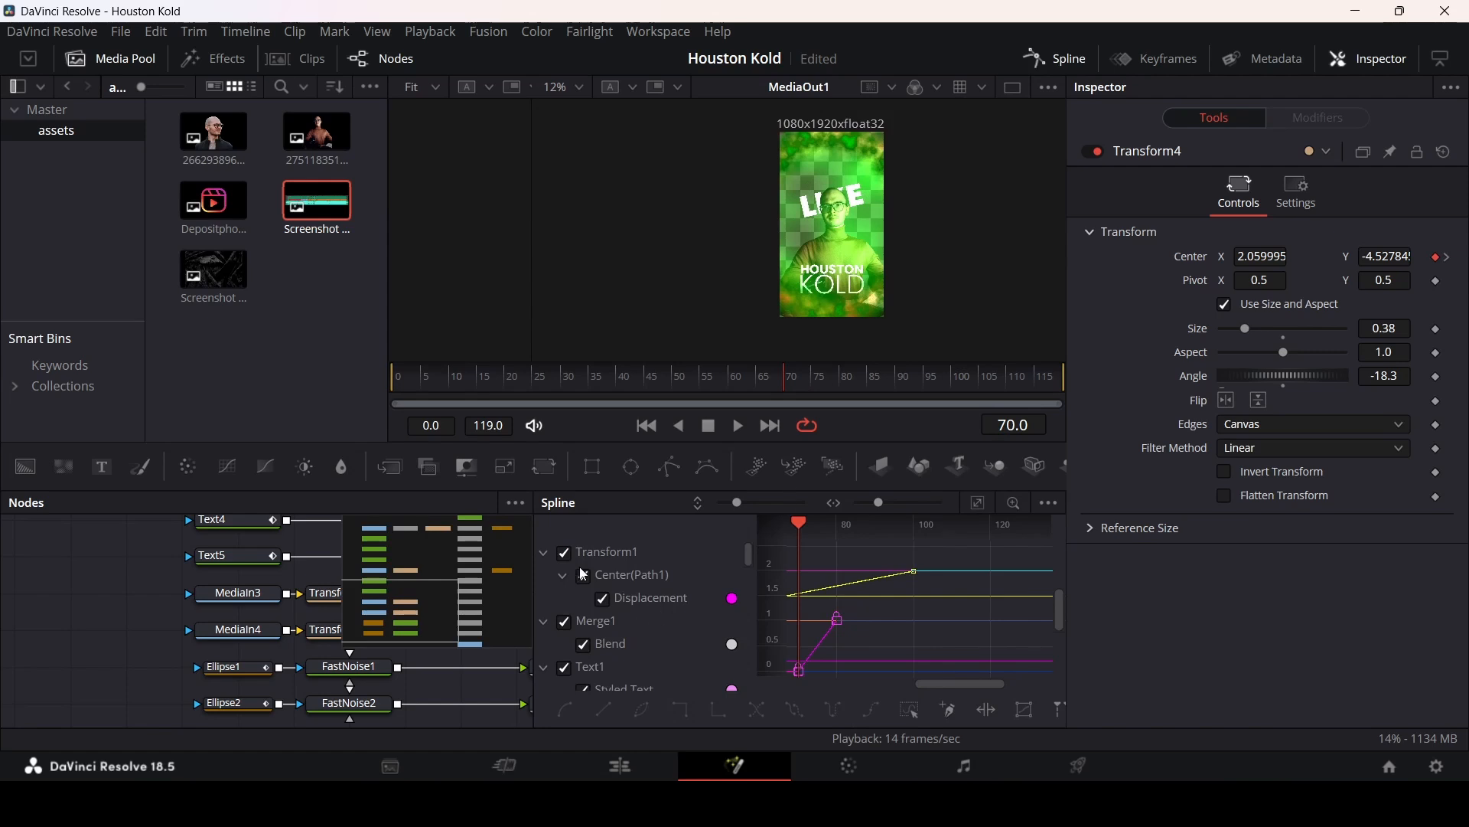
pyautogui.click(544, 553)
pyautogui.click(543, 577)
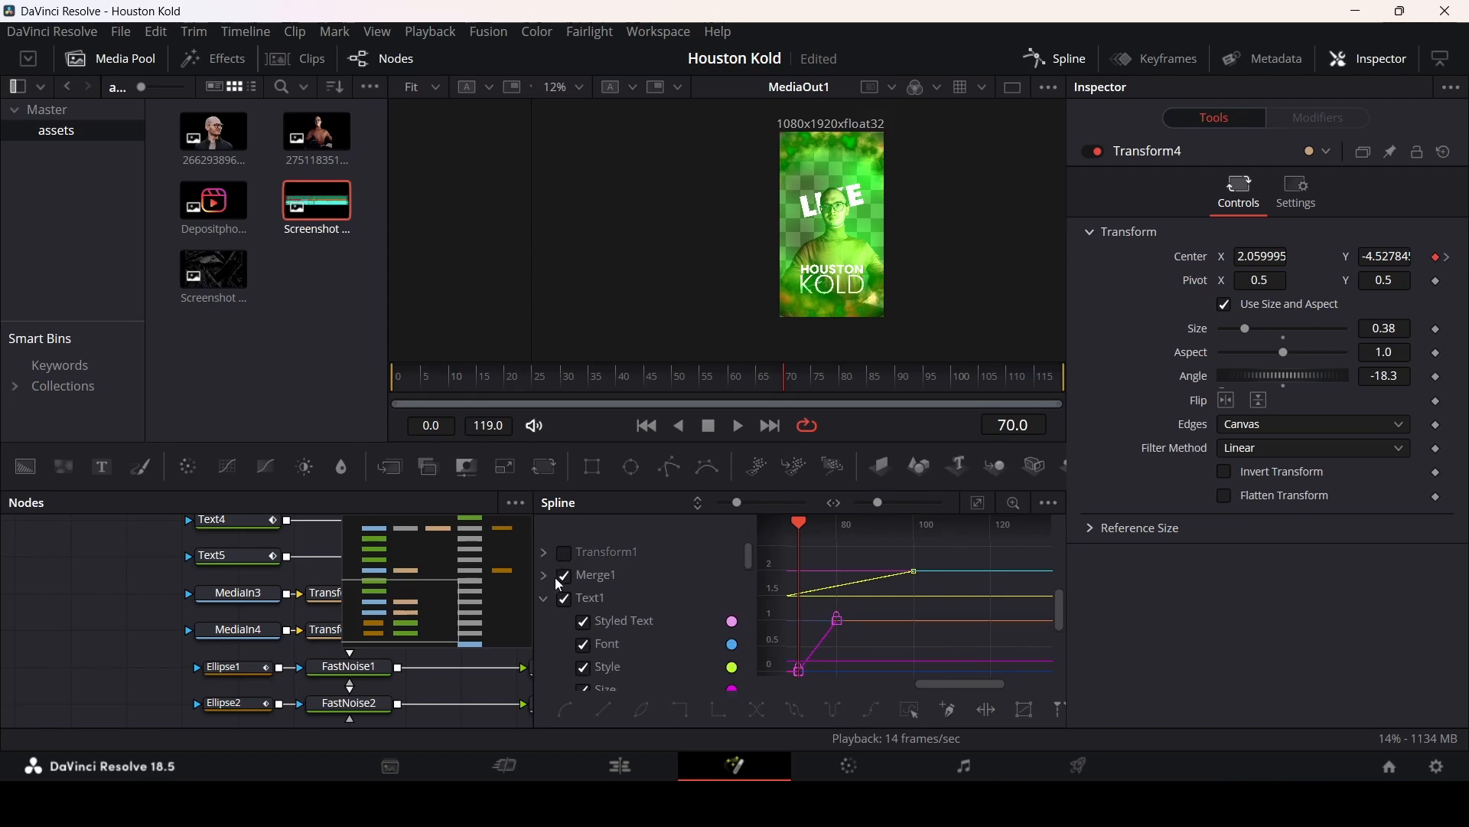
pyautogui.click(542, 599)
pyautogui.doubleClick(564, 580)
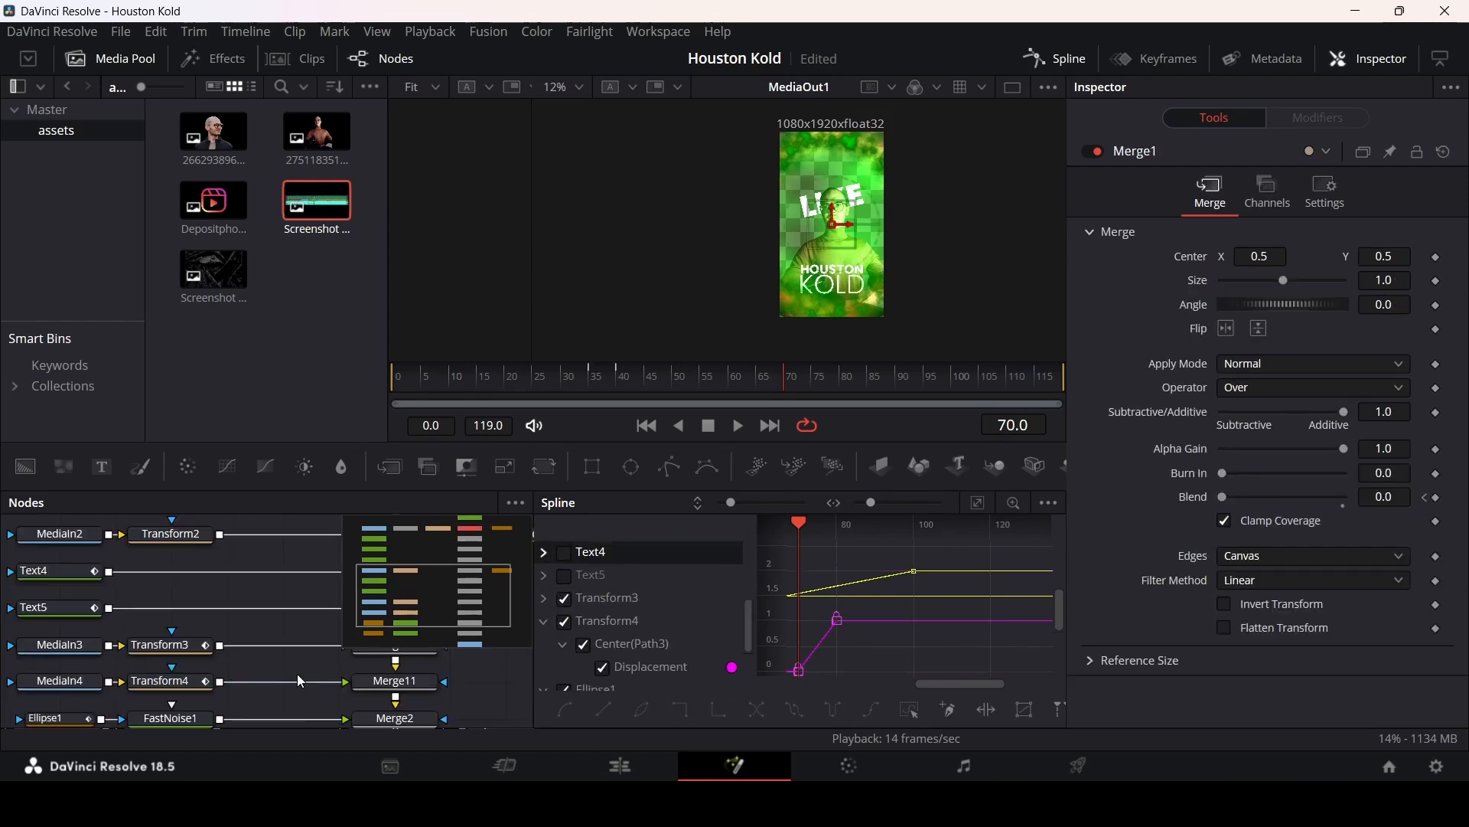
pyautogui.moveTo(297, 673); pyautogui.dragTo(248, 633)
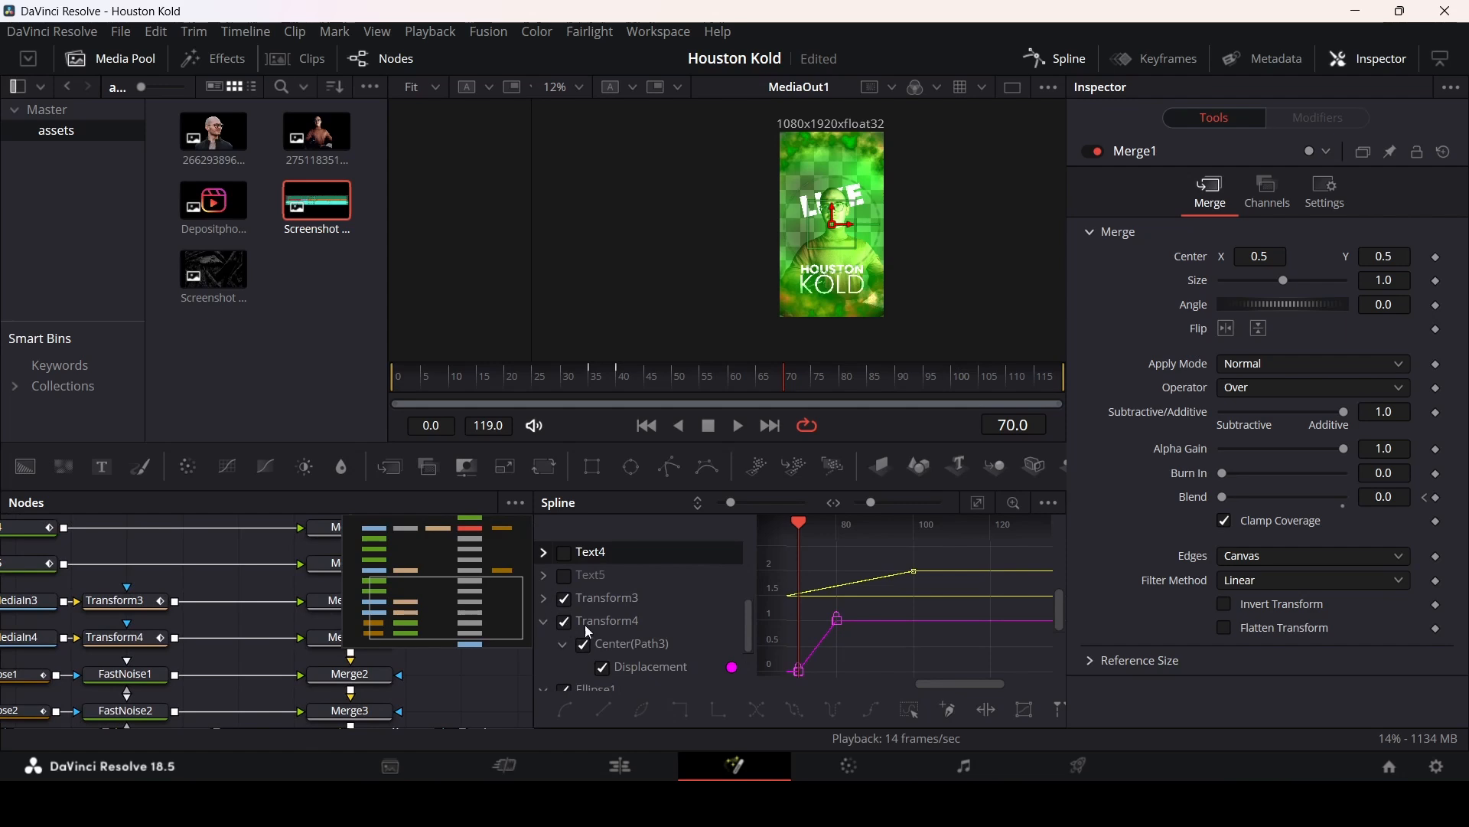
pyautogui.scroll(-3, 589, 632)
pyautogui.click(544, 622)
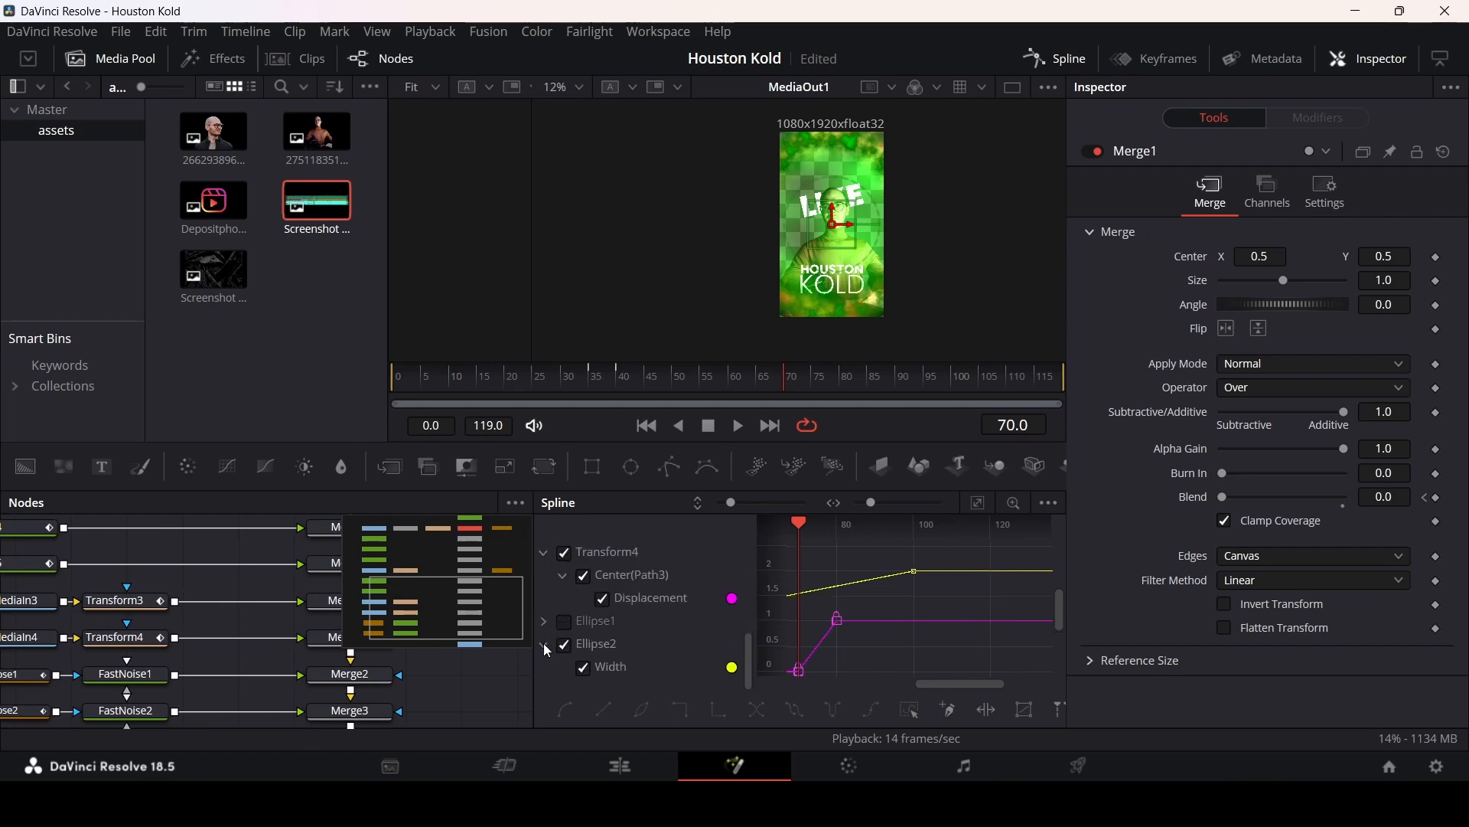
pyautogui.click(544, 644)
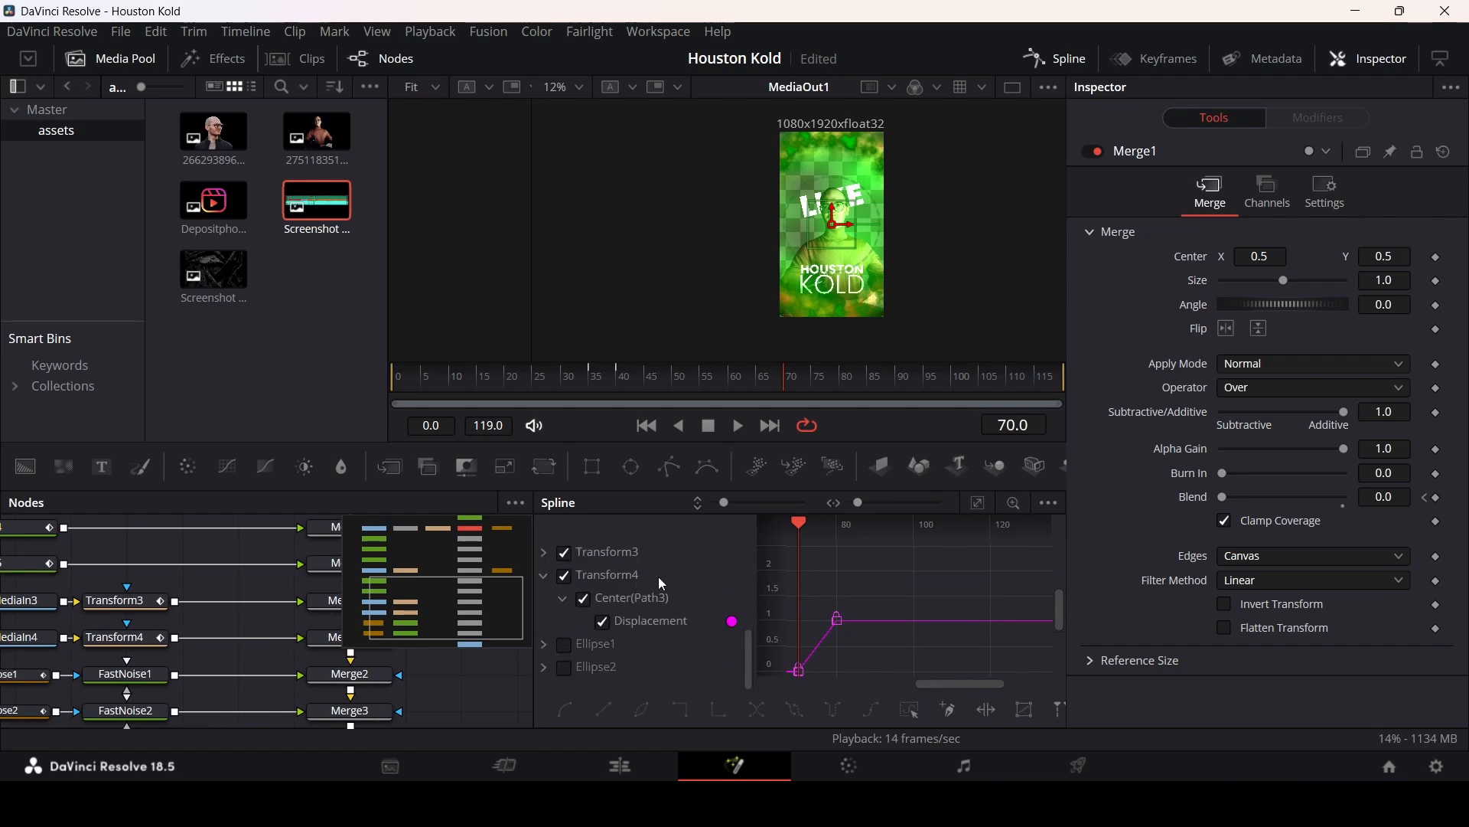
pyautogui.click(977, 503)
pyautogui.moveTo(975, 535); pyautogui.dragTo(1052, 542)
pyautogui.press('f')
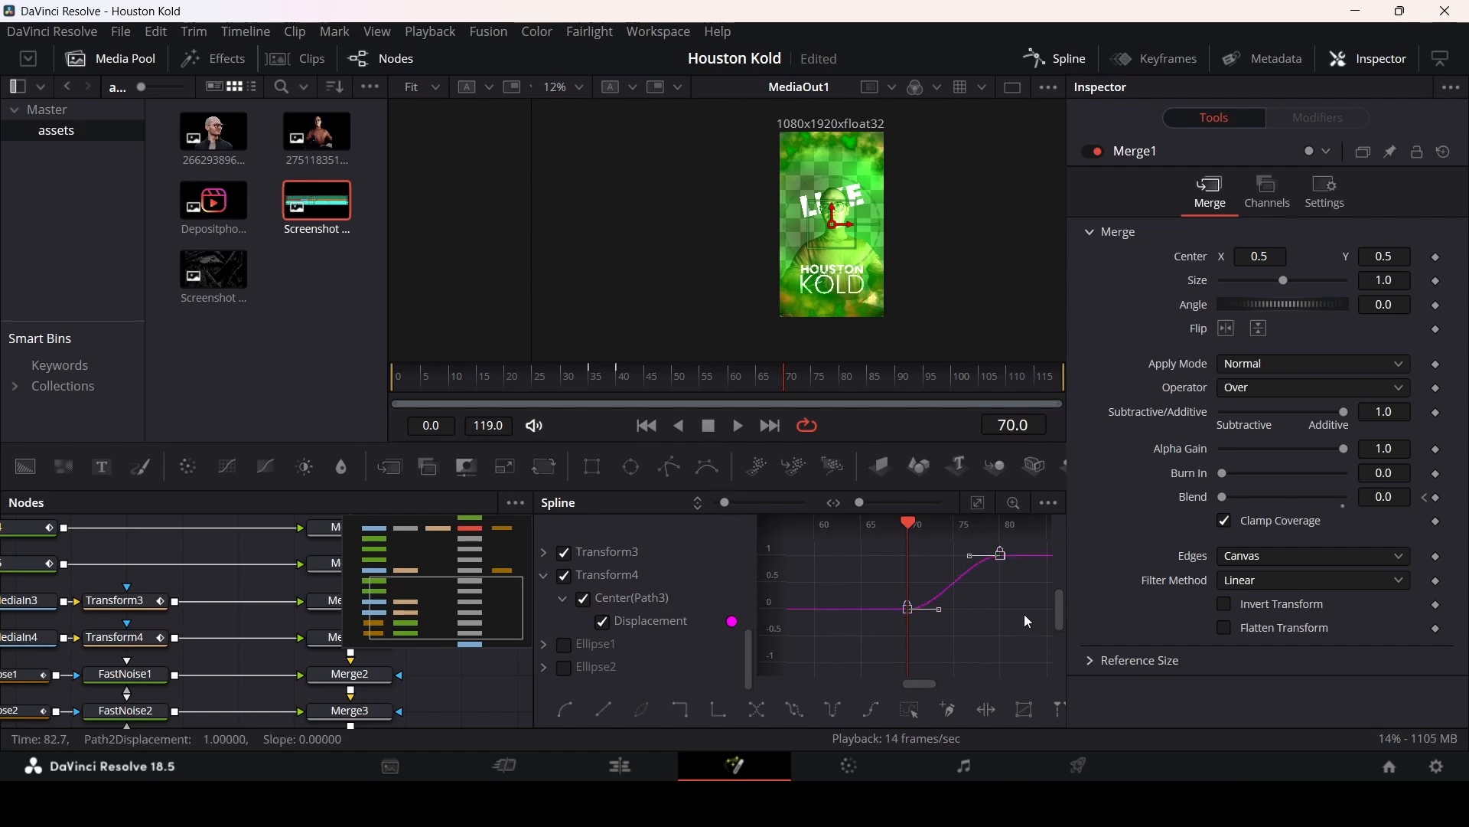
# Step: Close the Spline editor and play back the composition
pyautogui.click(1050, 59)
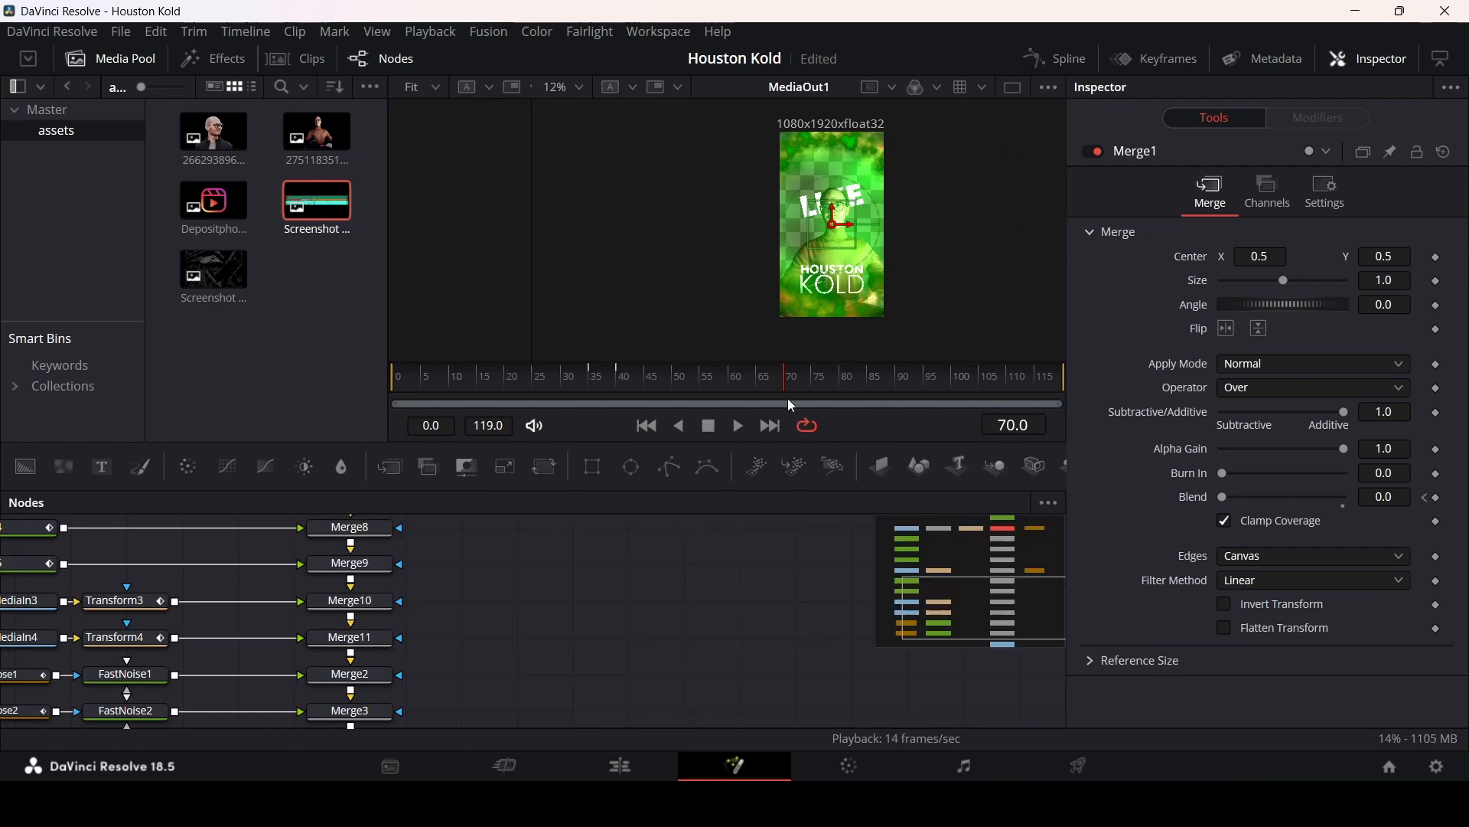
pyautogui.press('space')
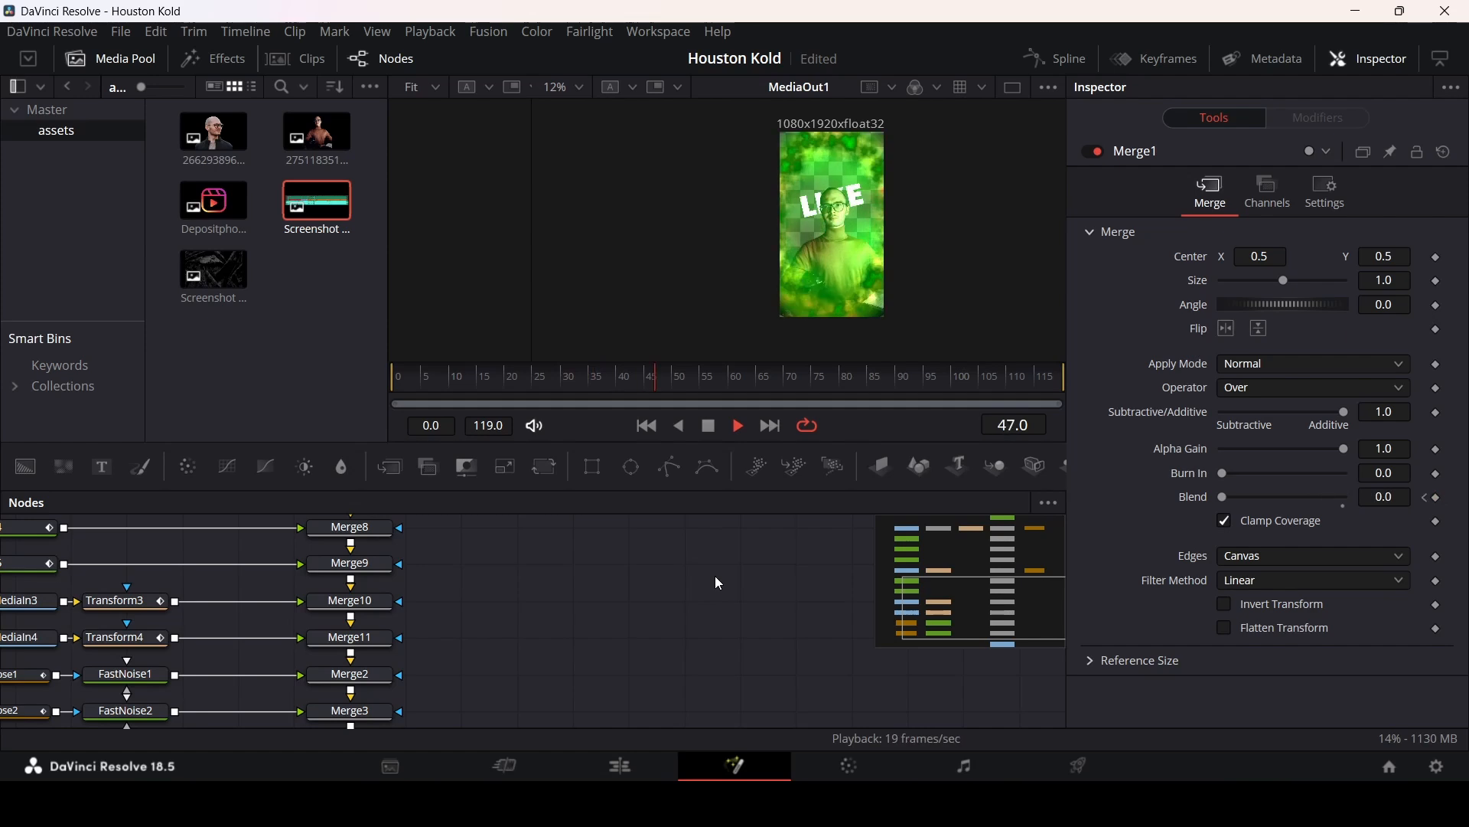
pyautogui.press('space')
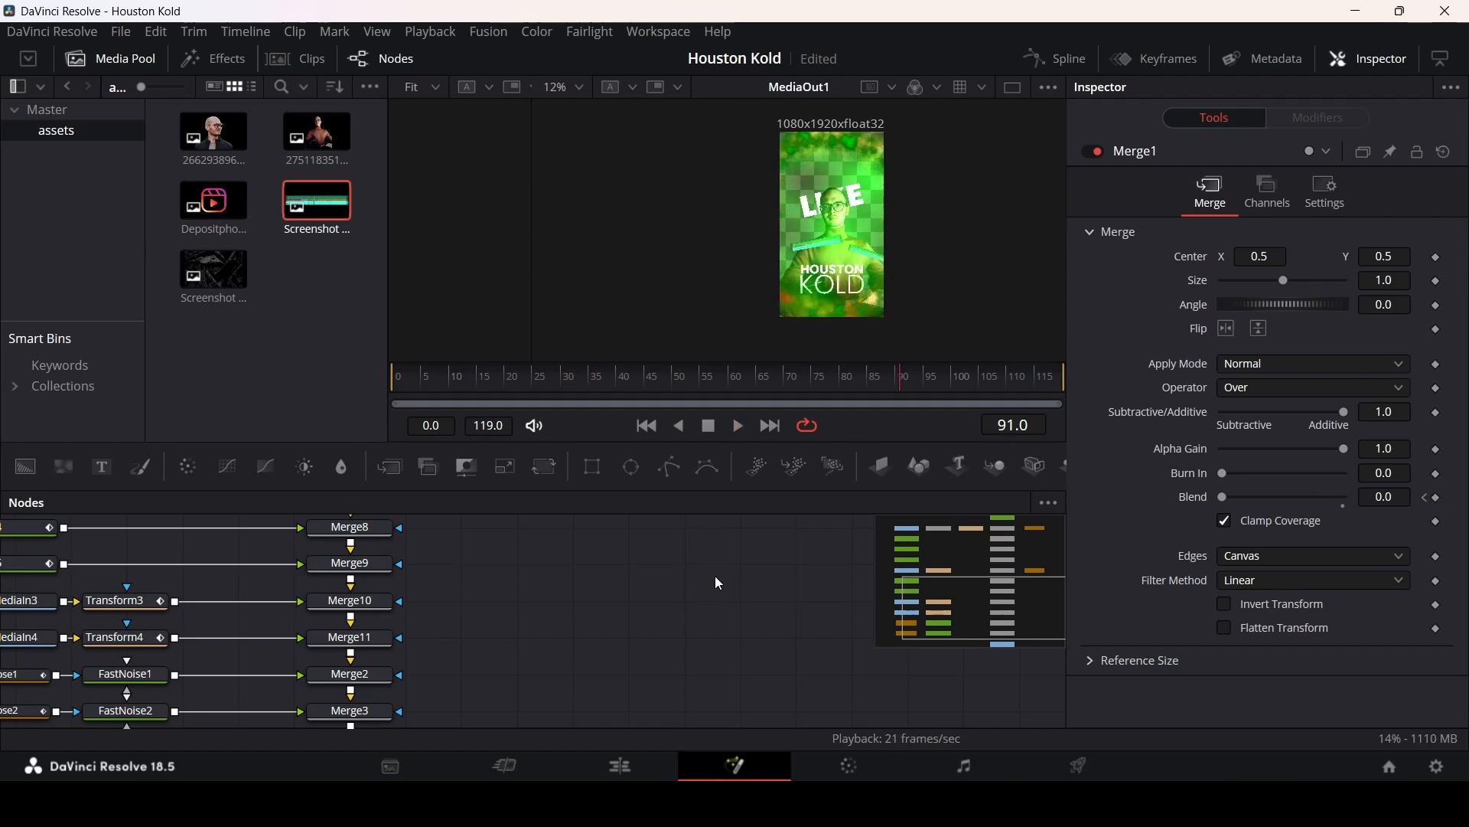
# Step: Add the Depositphotos image from the media pool to the node graph as a new media input
pyautogui.moveTo(511, 649); pyautogui.dragTo(758, 594)
pyautogui.moveTo(711, 708); pyautogui.dragTo(230, 609)
pyautogui.moveTo(621, 636); pyautogui.dragTo(621, 674)
pyautogui.moveTo(214, 203); pyautogui.dragTo(294, 643)
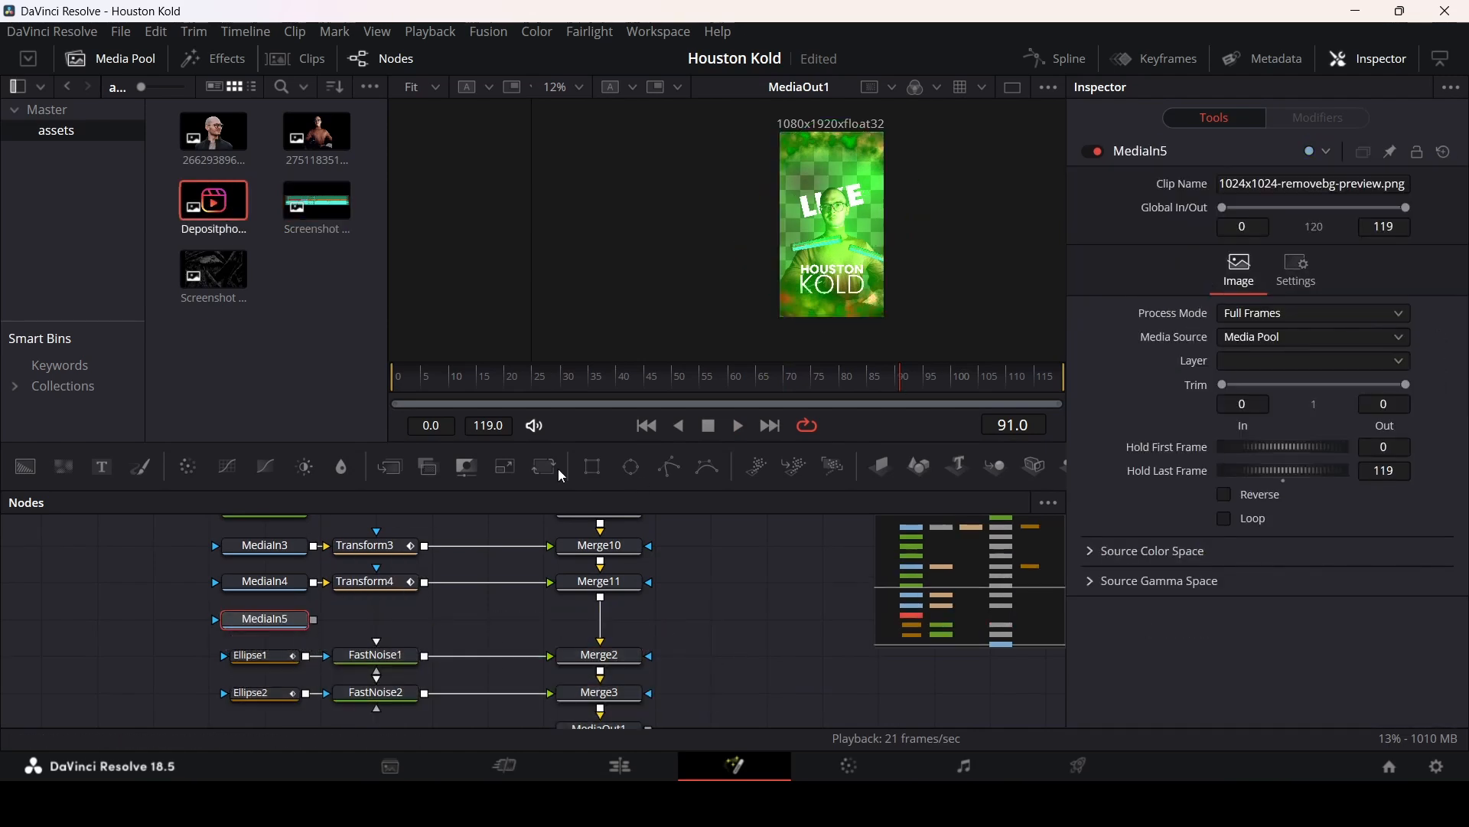
# Step: Merge the new media input into the composition chain below Merge11
pyautogui.click(505, 466)
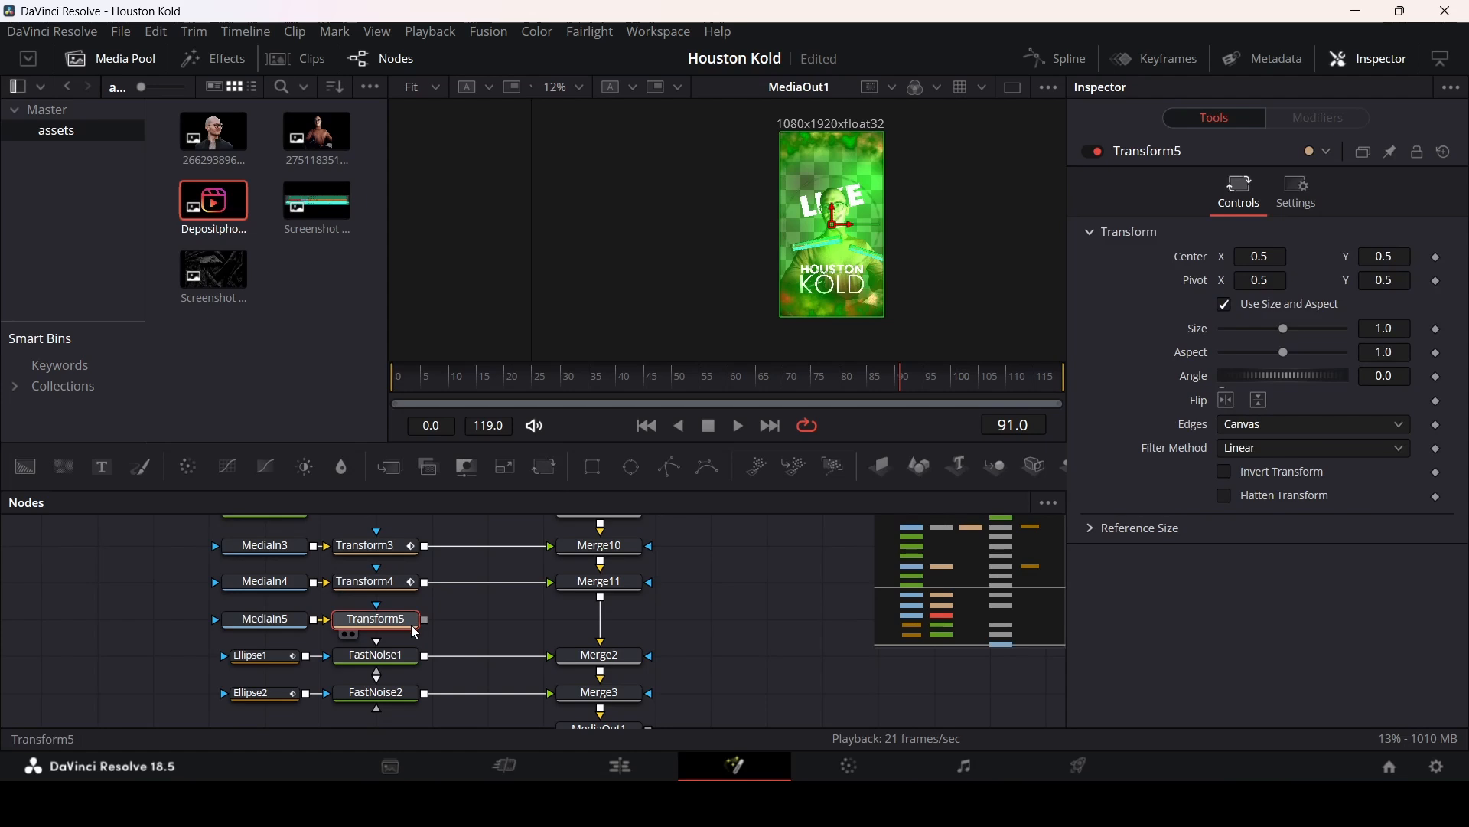
pyautogui.hotkey('ctrl', 'z')
pyautogui.moveTo(314, 620); pyautogui.dragTo(602, 605)
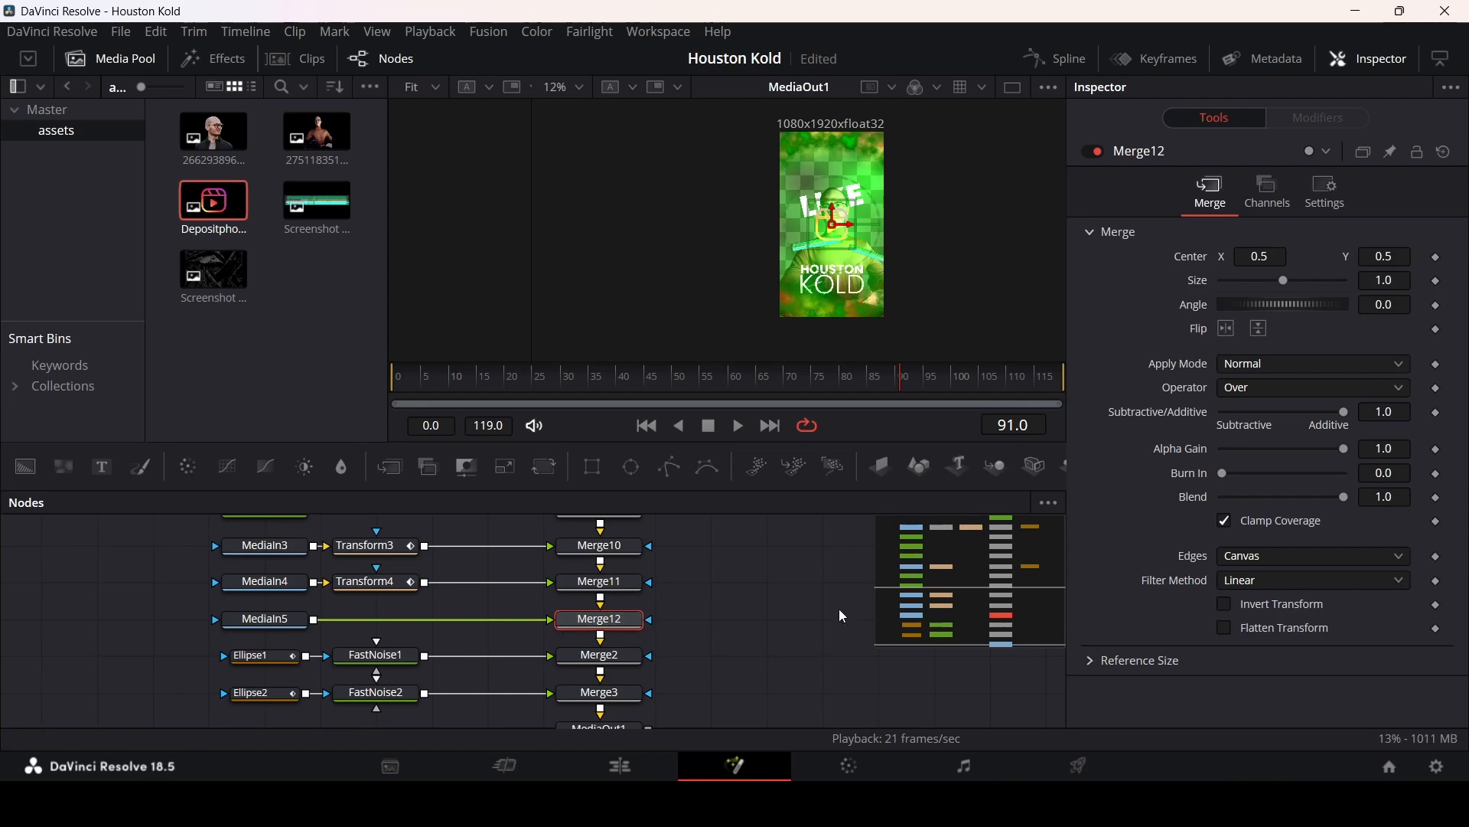
# Step: Set Merge12's edges to Wrap and its size to 0.41 to tile the image
pyautogui.click(1270, 571)
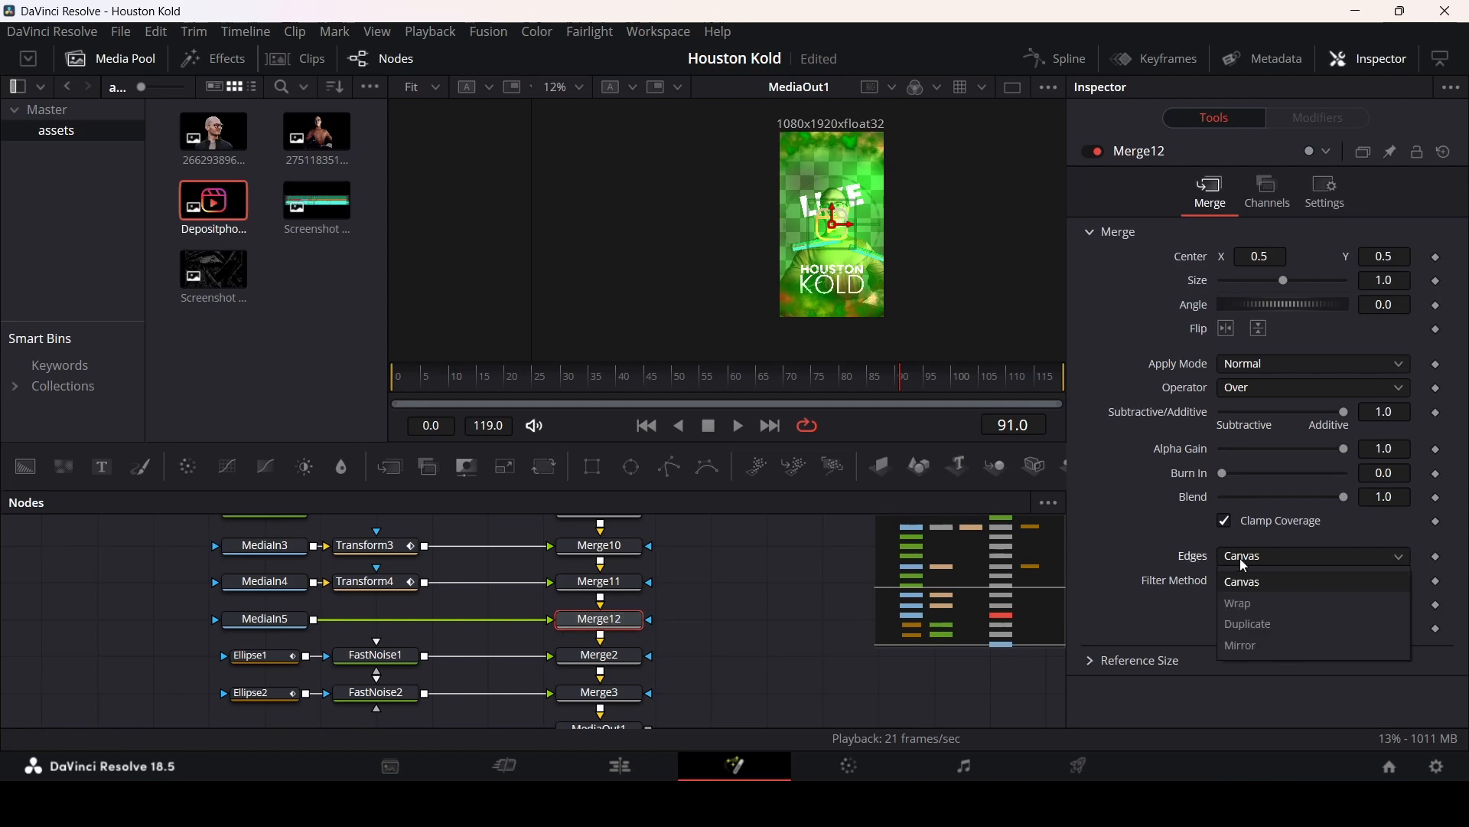
pyautogui.click(1245, 603)
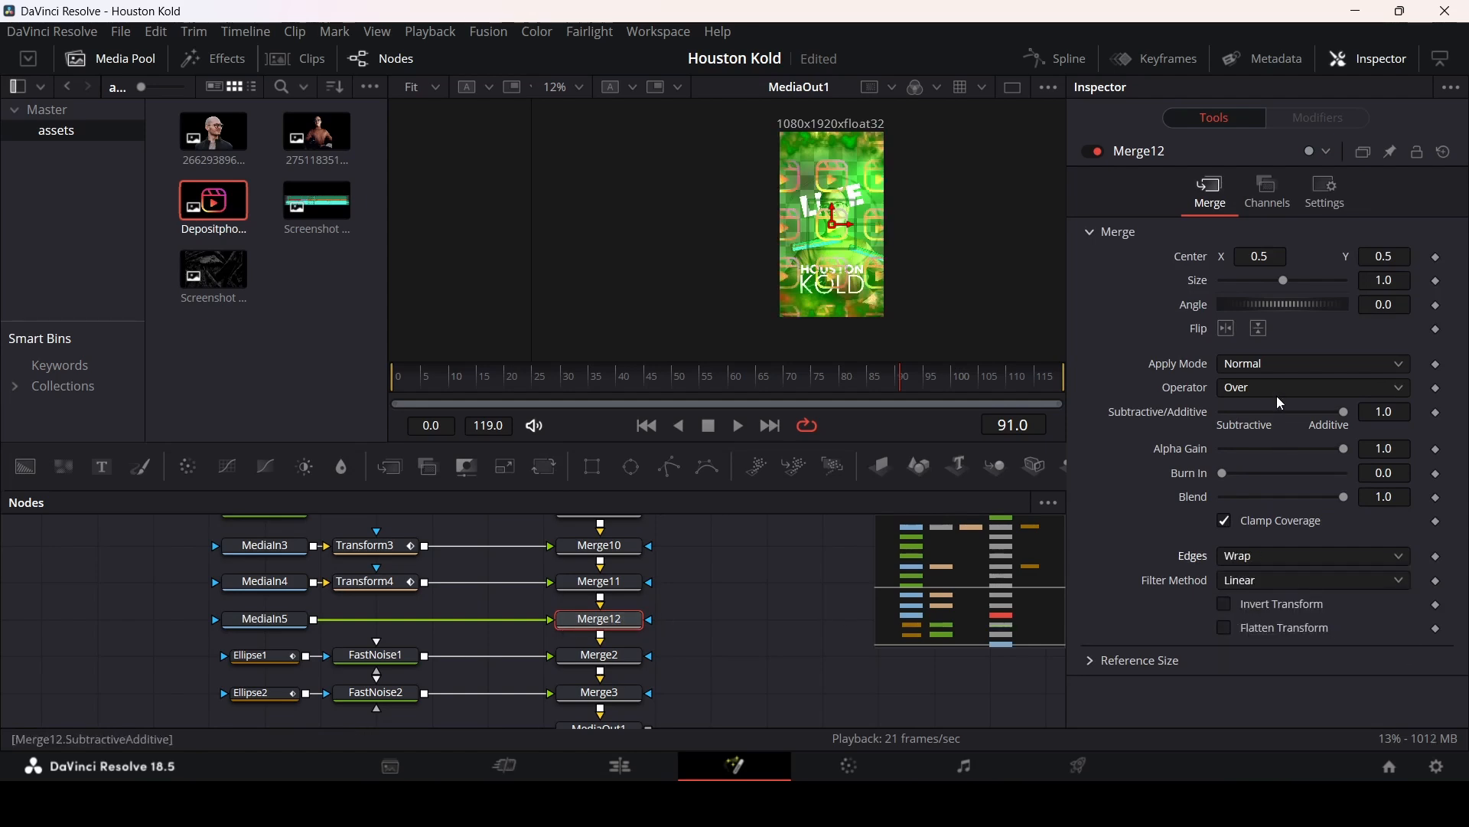
pyautogui.moveTo(1285, 283); pyautogui.dragTo(1252, 297)
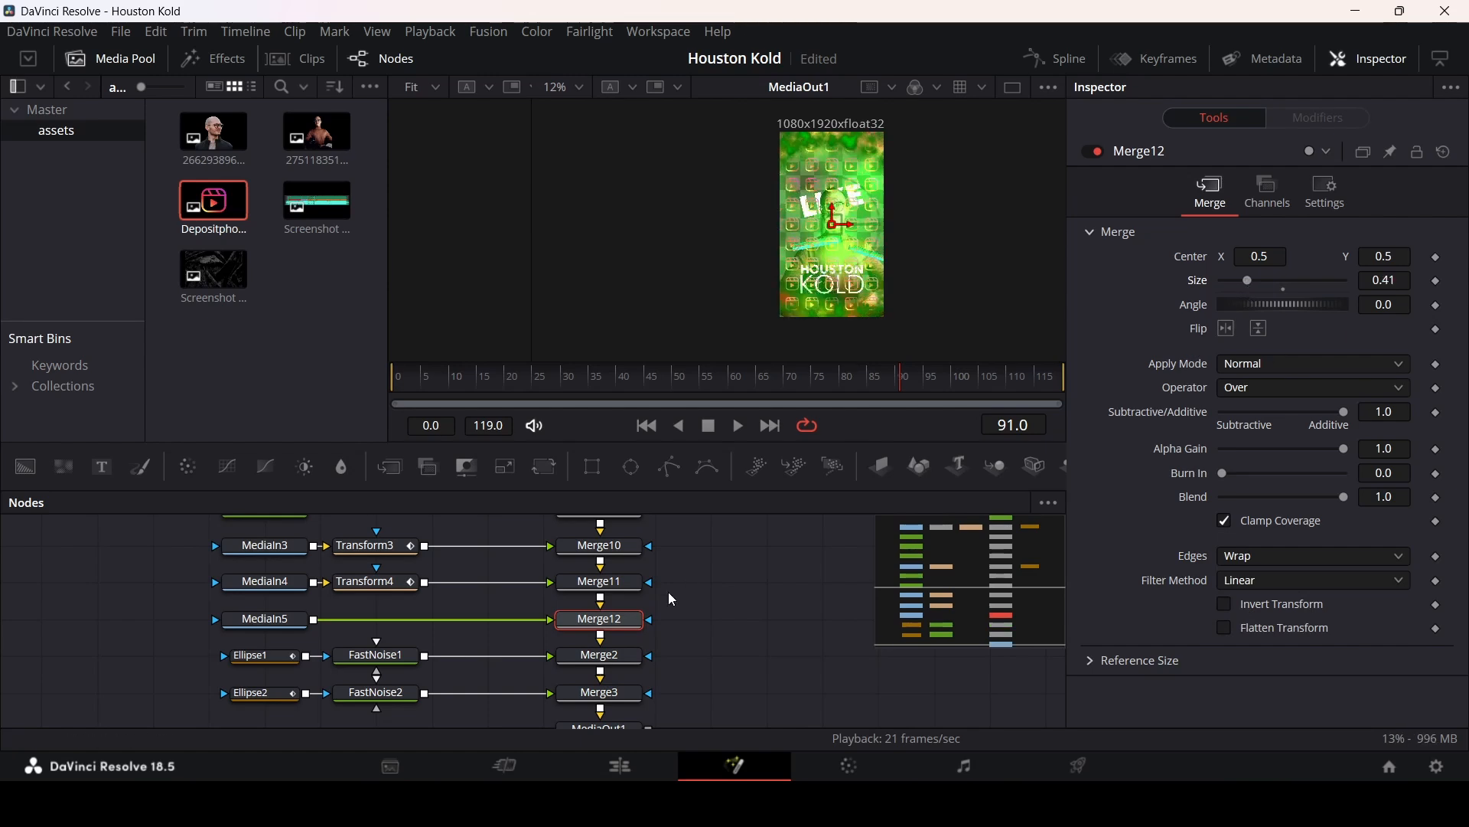
# Step: Mask Merge12 with a Rectangle of width 1.0 and height about 0.13, moved near the top at Y 0.82
pyautogui.moveTo(594, 468); pyautogui.dragTo(710, 619)
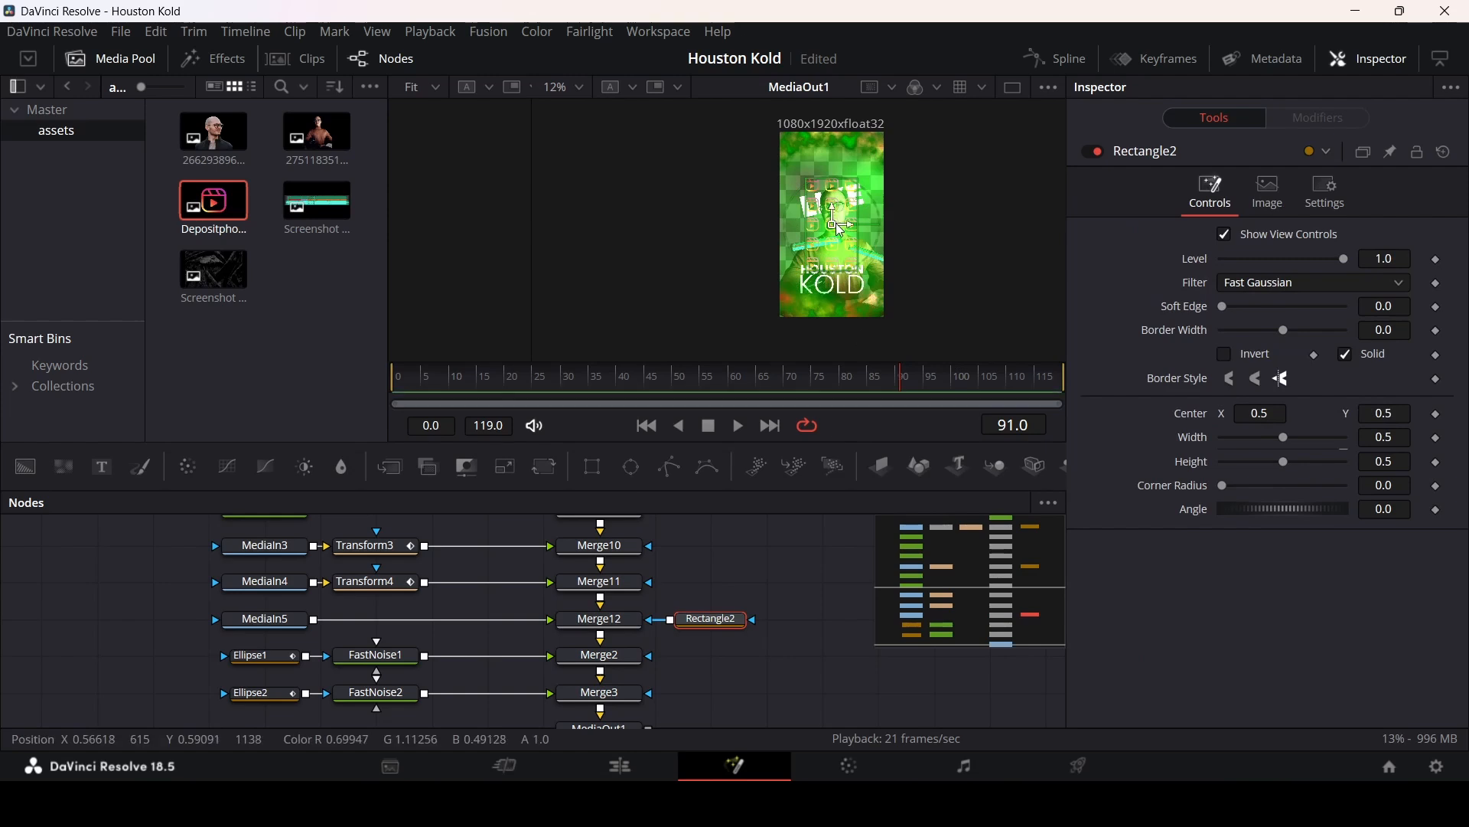
pyautogui.scroll(2, 836, 201)
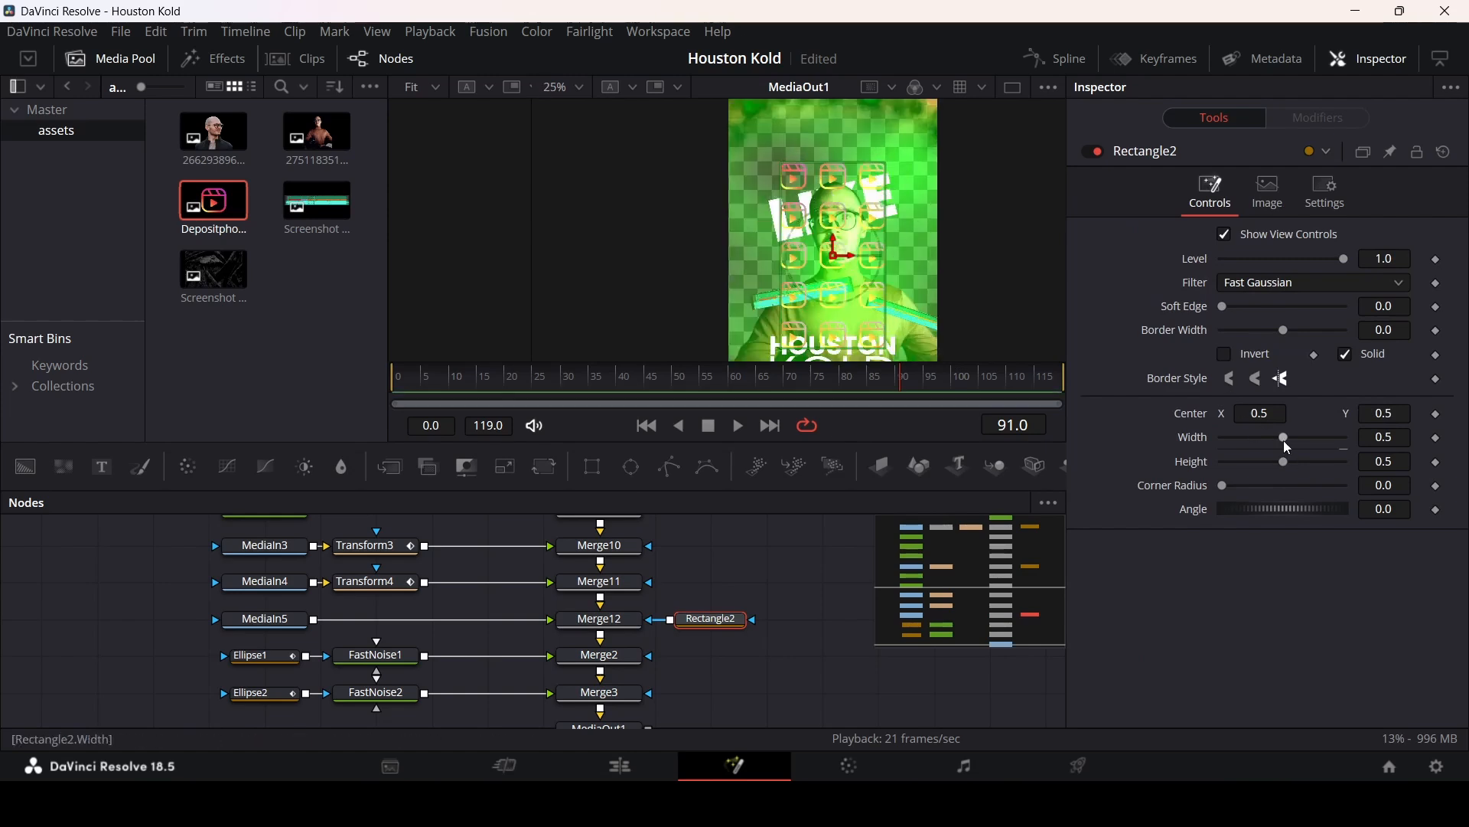
pyautogui.moveTo(1285, 437); pyautogui.dragTo(1266, 464)
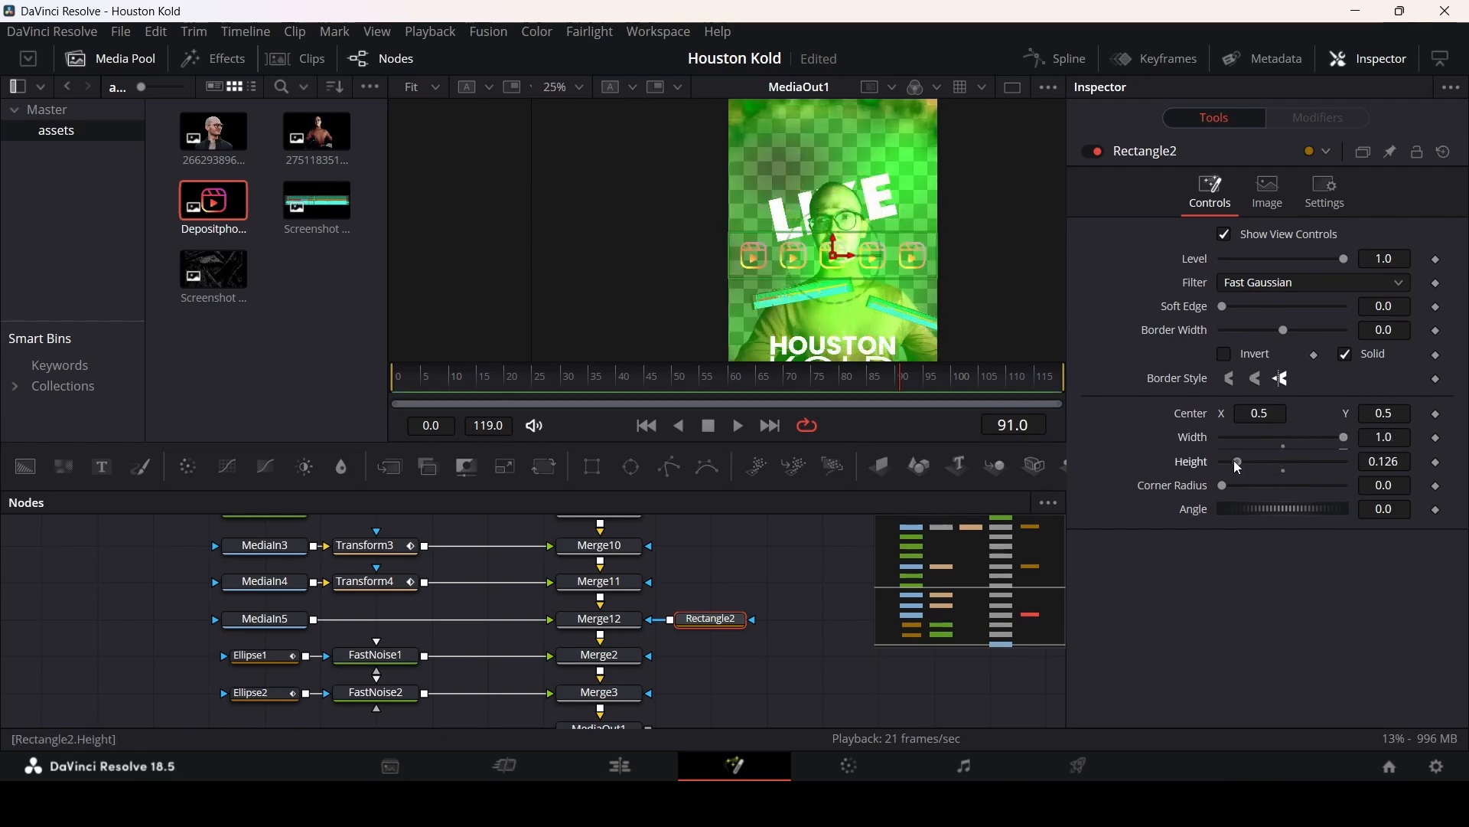
pyautogui.moveTo(834, 241); pyautogui.dragTo(838, 115)
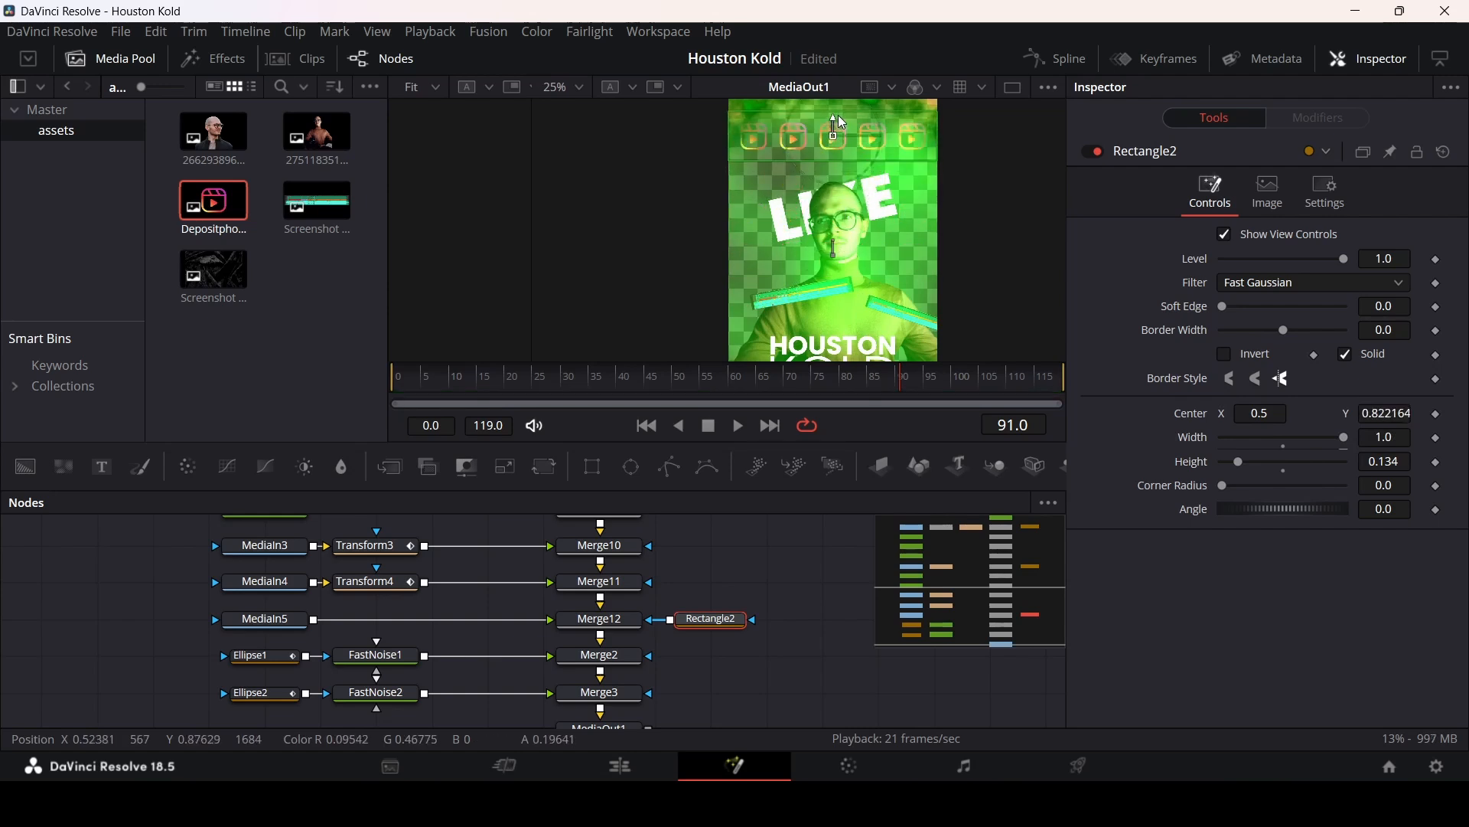
pyautogui.click(763, 574)
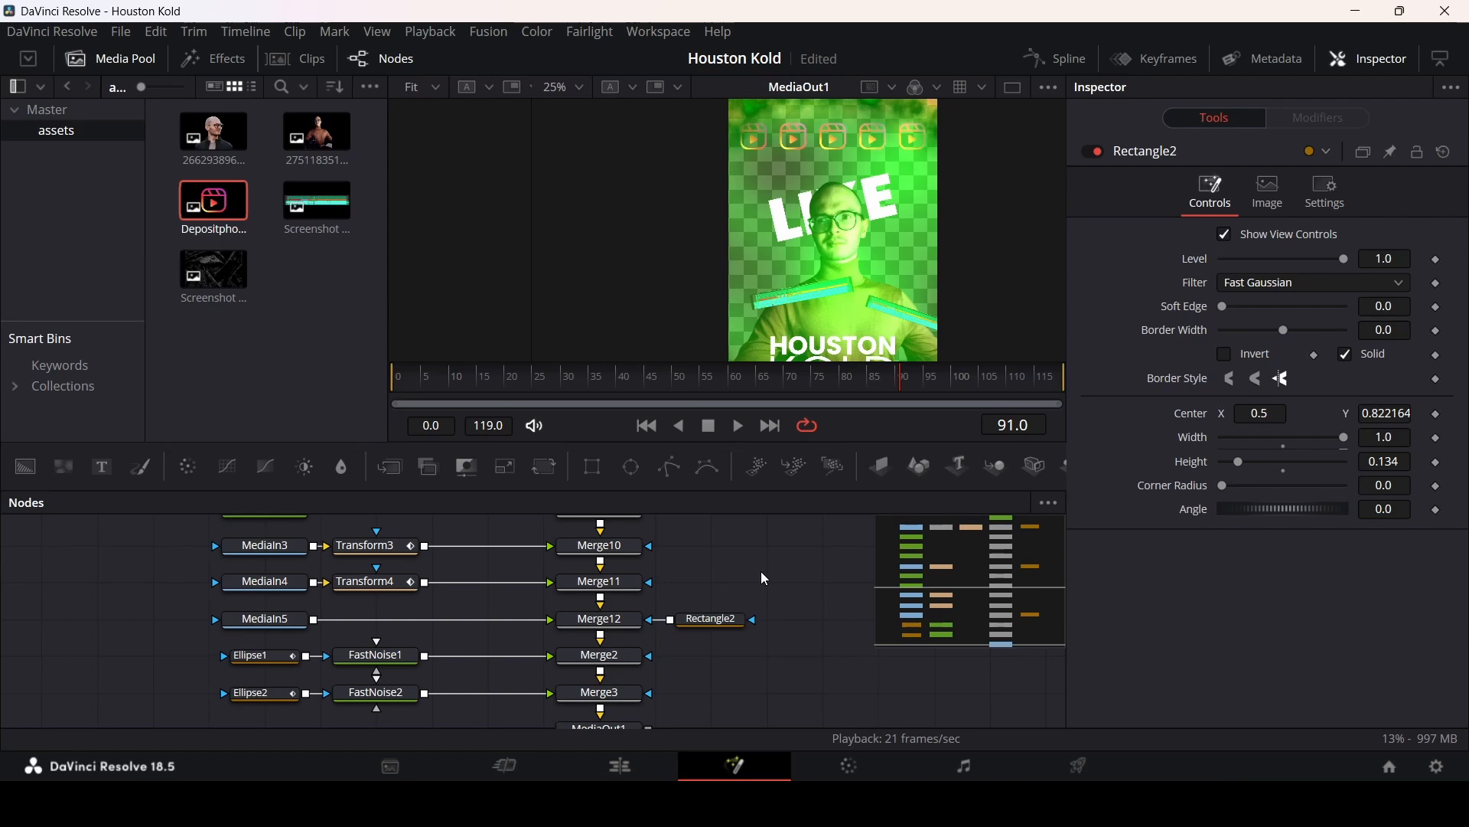
# Step: Keyframe Rectangle2's center at frame 90 and move it off-screen left at frame 75 so the strip slides in
pyautogui.moveTo(746, 383); pyautogui.dragTo(860, 392)
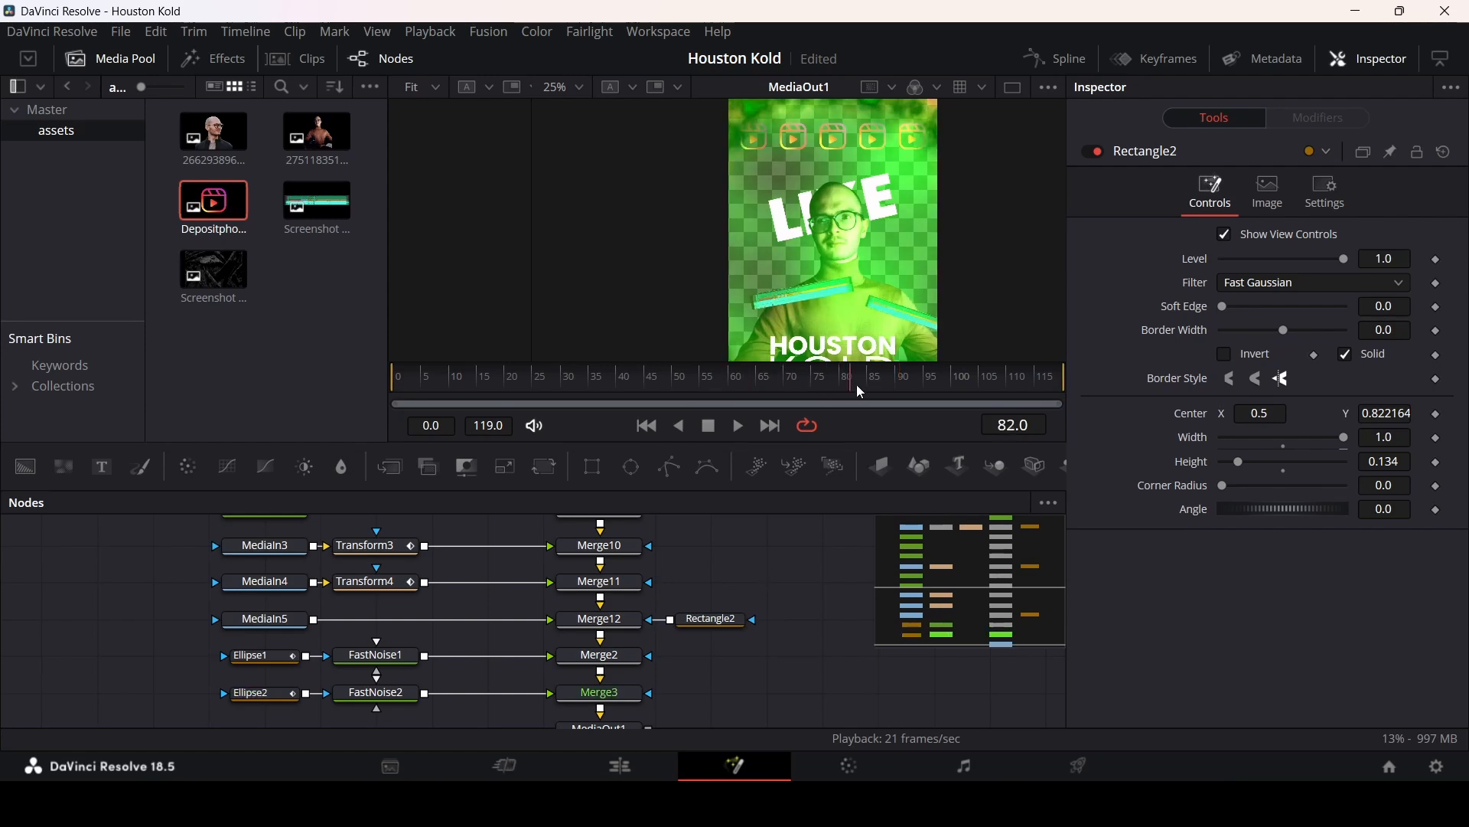
pyautogui.click(714, 618)
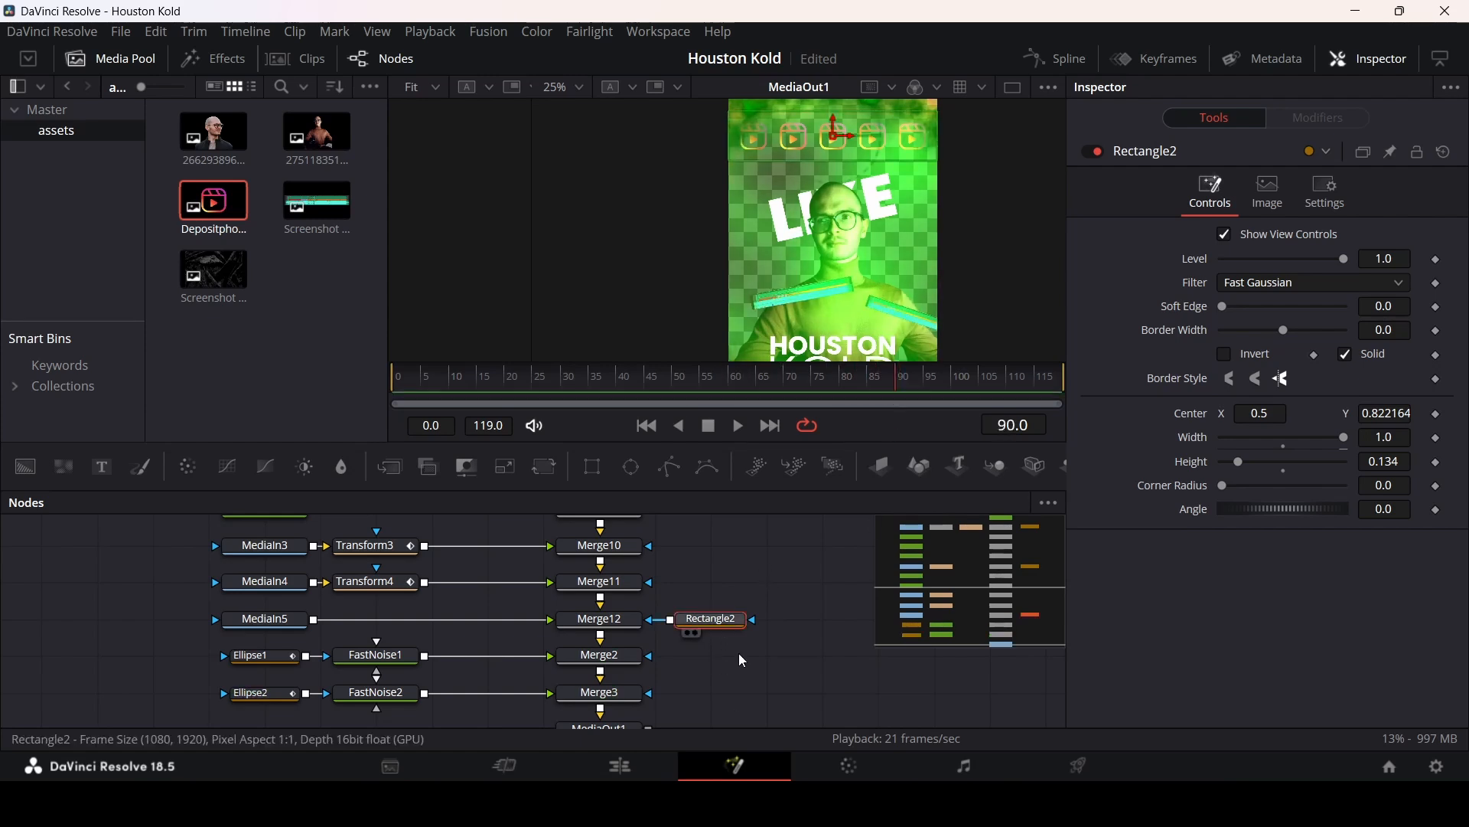
pyautogui.click(1437, 415)
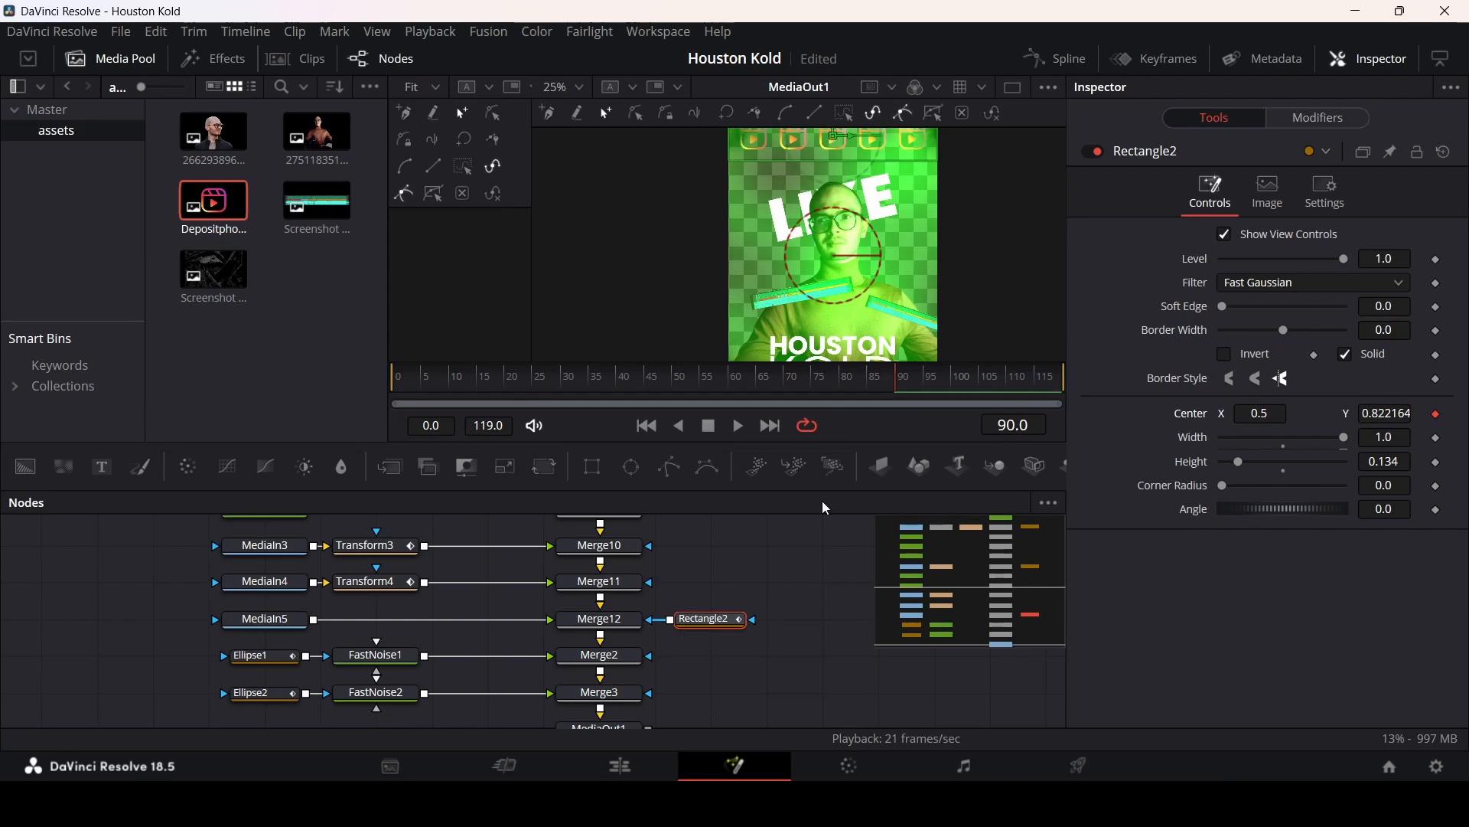
pyautogui.click(786, 386)
pyautogui.click(812, 387)
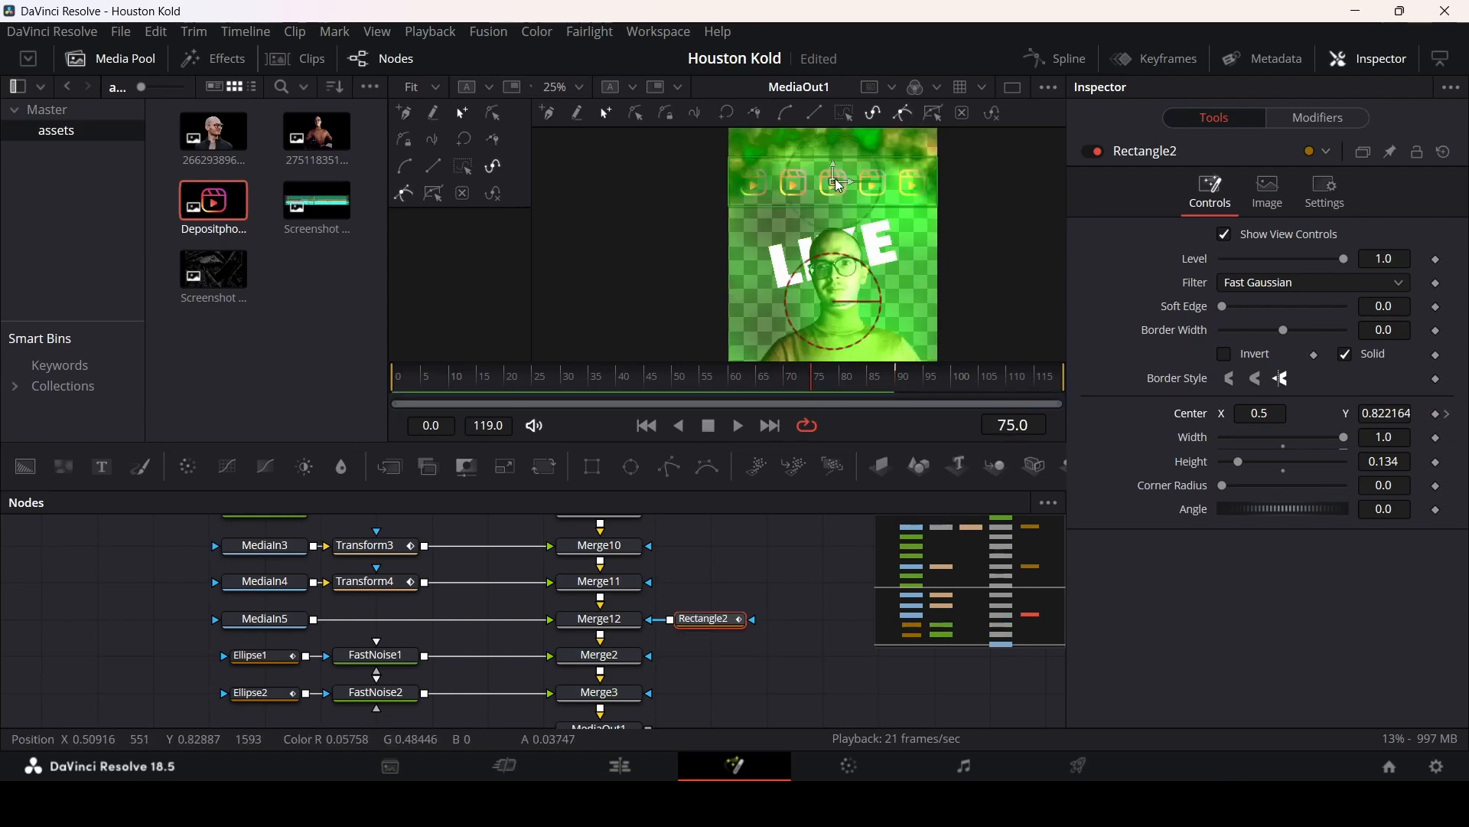
pyautogui.moveTo(834, 183); pyautogui.dragTo(589, 207)
pyautogui.scroll(-2, 651, 205)
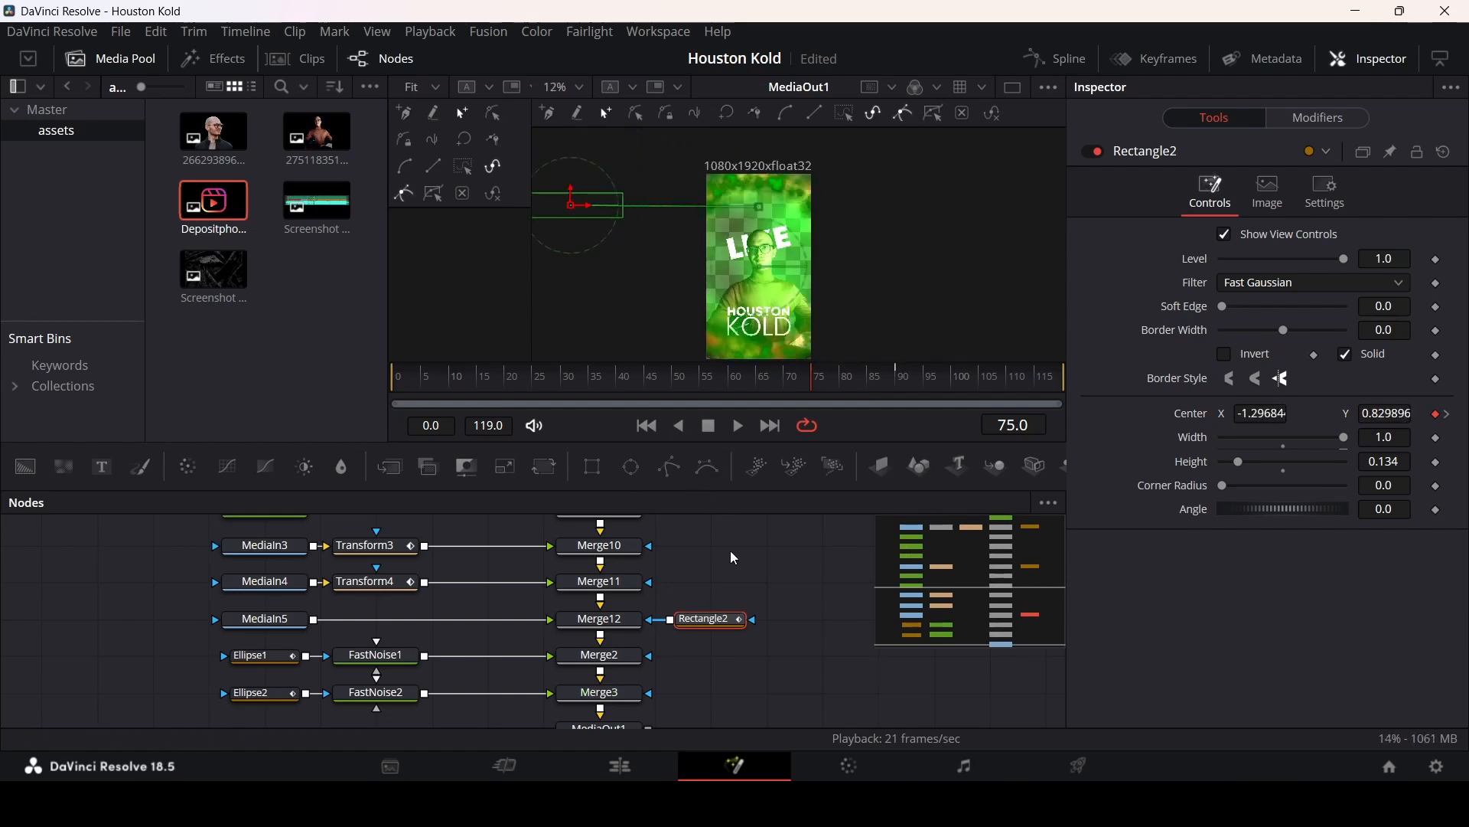
# Step: Play back the composition to review the sliding icon strip
pyautogui.press('space')
pyautogui.press('space')
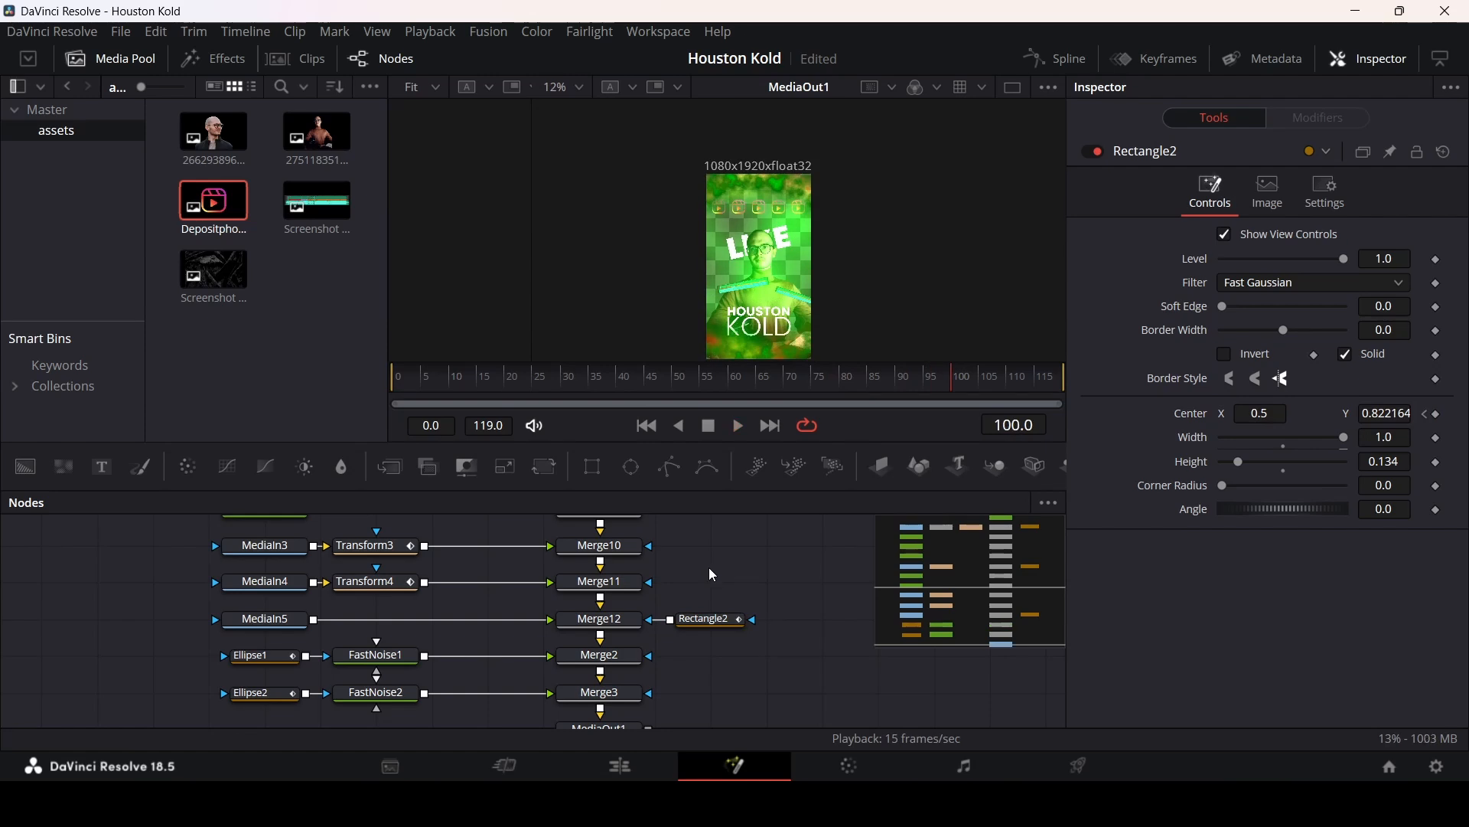
pyautogui.scroll(-2, 786, 310)
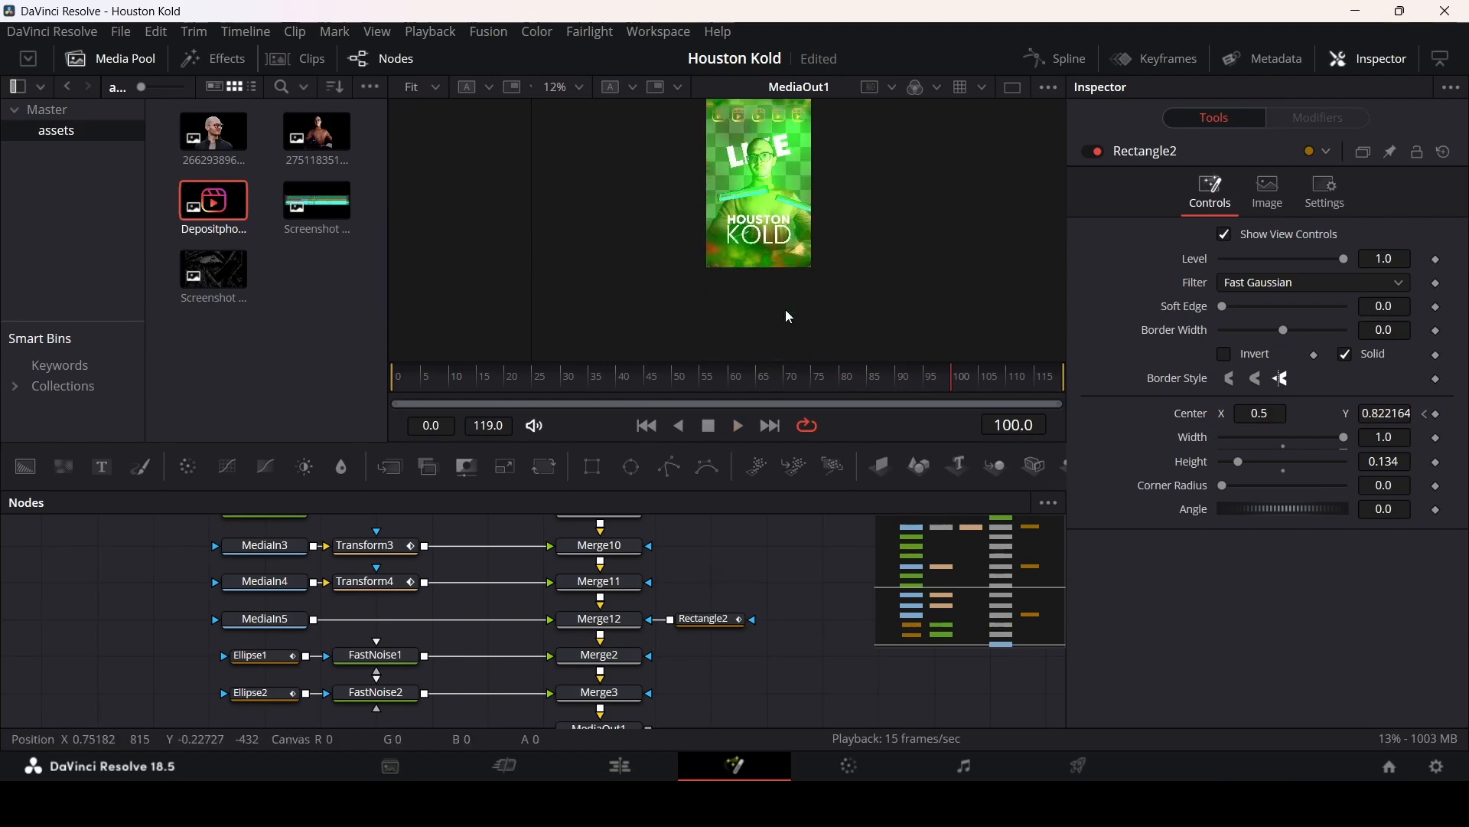
pyautogui.scroll(1, 785, 309)
pyautogui.scroll(-2, 784, 570)
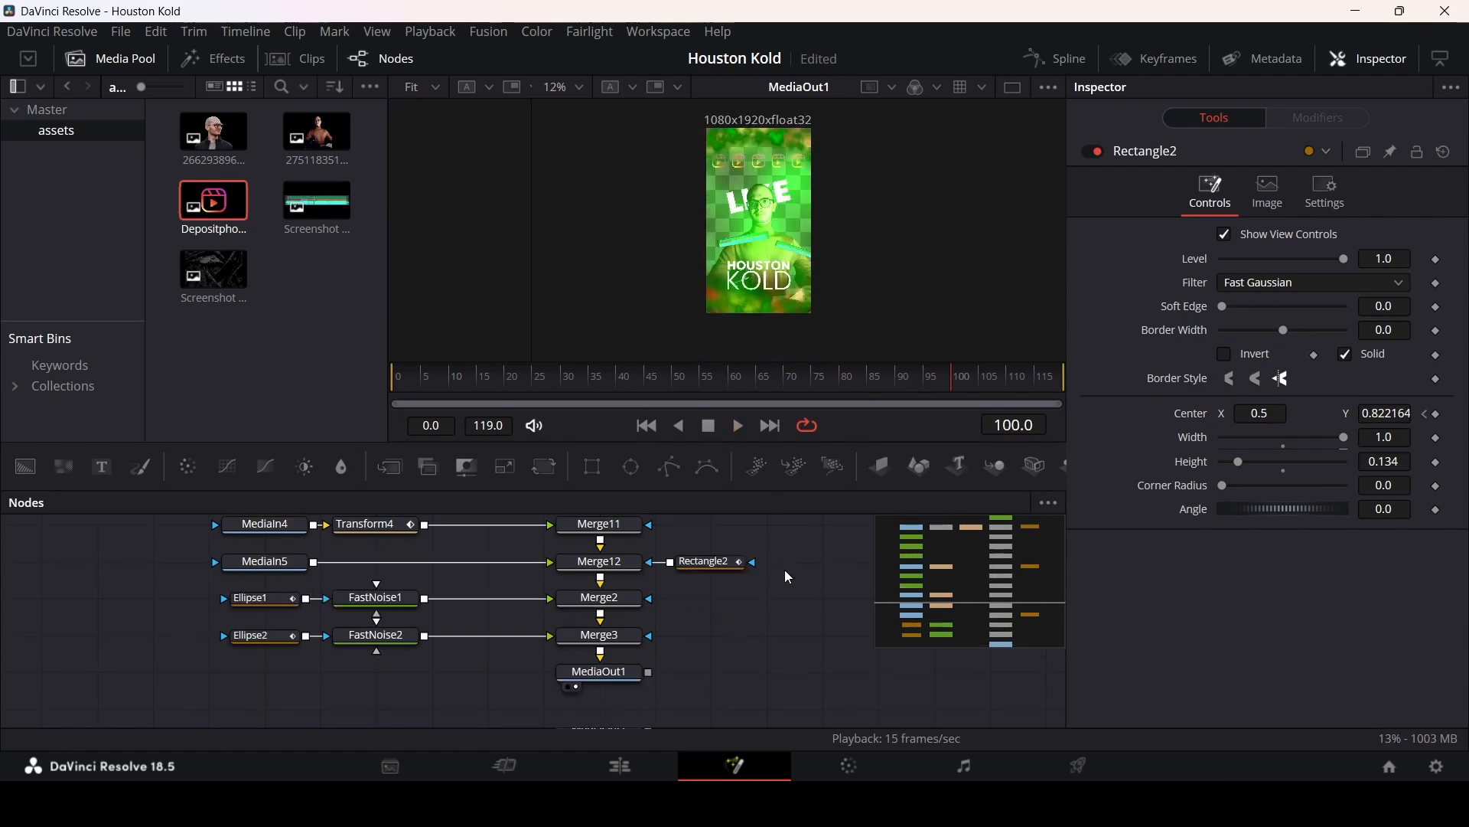
pyautogui.scroll(-3, 784, 569)
# Step: Rearrange the lower nodes to make room and insert a Transform node after Merge12
pyautogui.moveTo(585, 569); pyautogui.dragTo(618, 666)
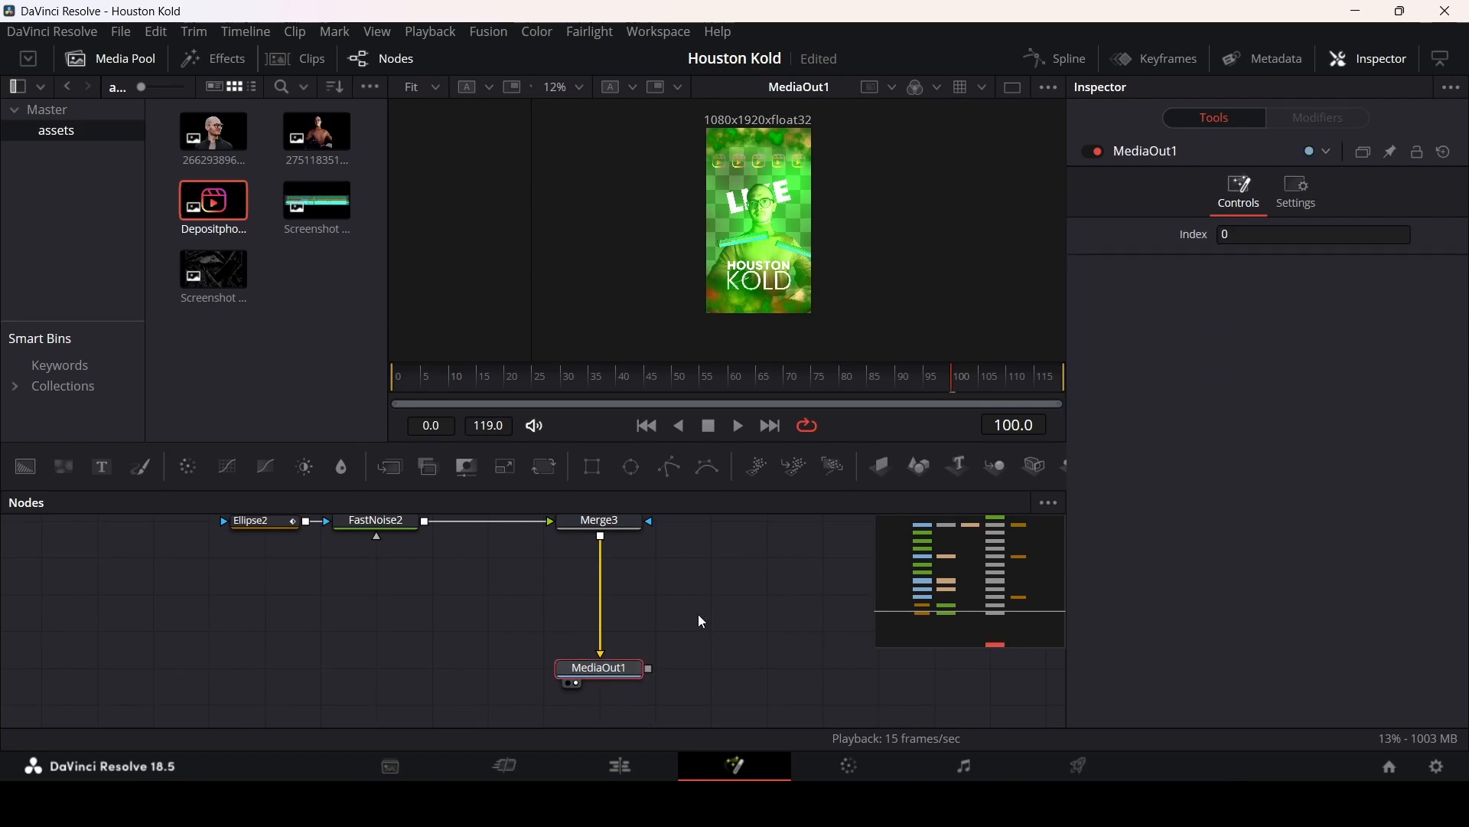
pyautogui.scroll(2, 663, 686)
pyautogui.moveTo(618, 721); pyautogui.dragTo(627, 637)
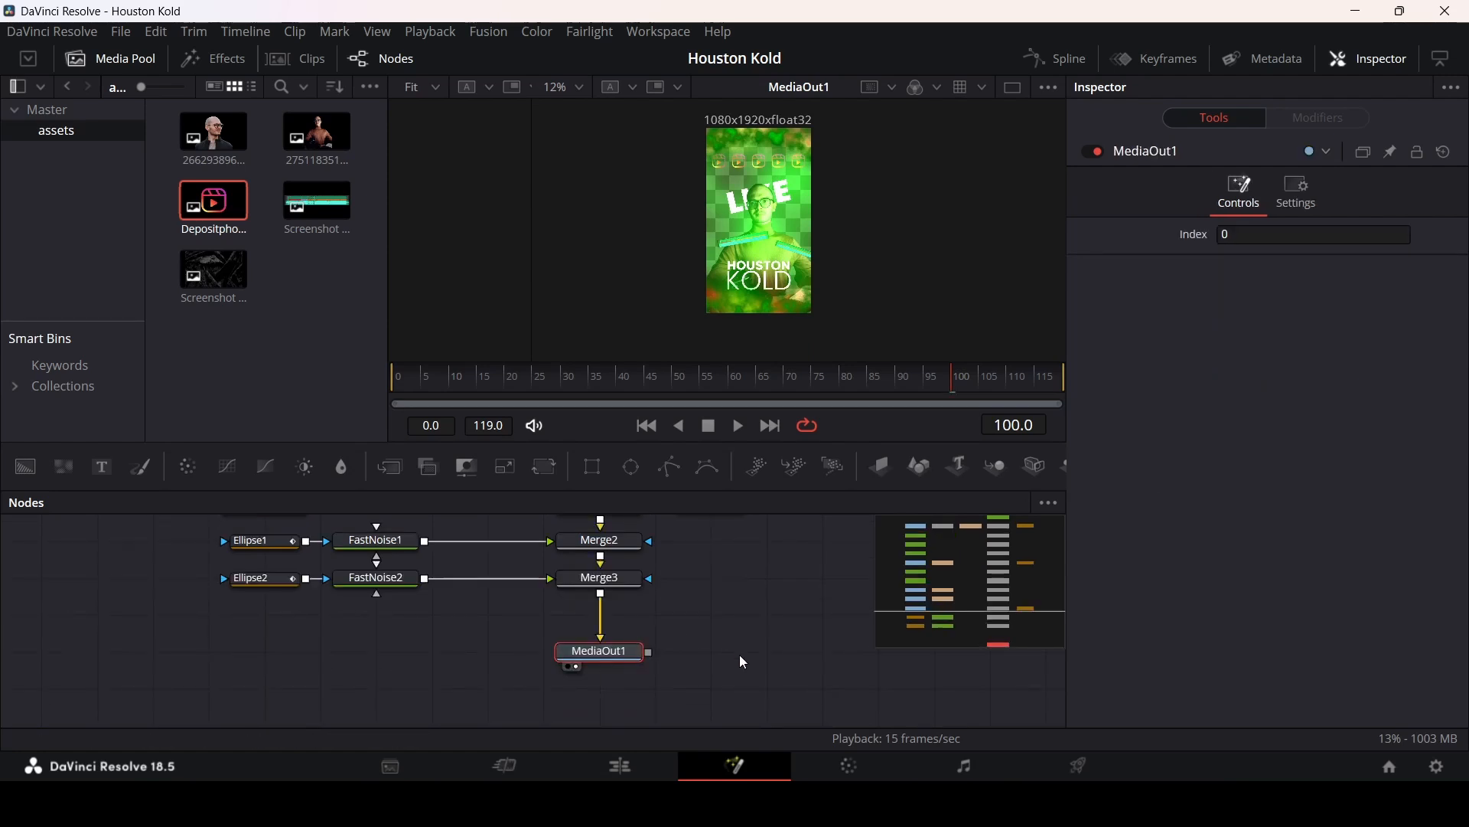
pyautogui.scroll(4, 736, 663)
pyautogui.scroll(-2, 734, 702)
pyautogui.moveTo(737, 719); pyautogui.dragTo(194, 589)
pyautogui.moveTo(605, 598); pyautogui.dragTo(605, 673)
pyautogui.click(601, 562)
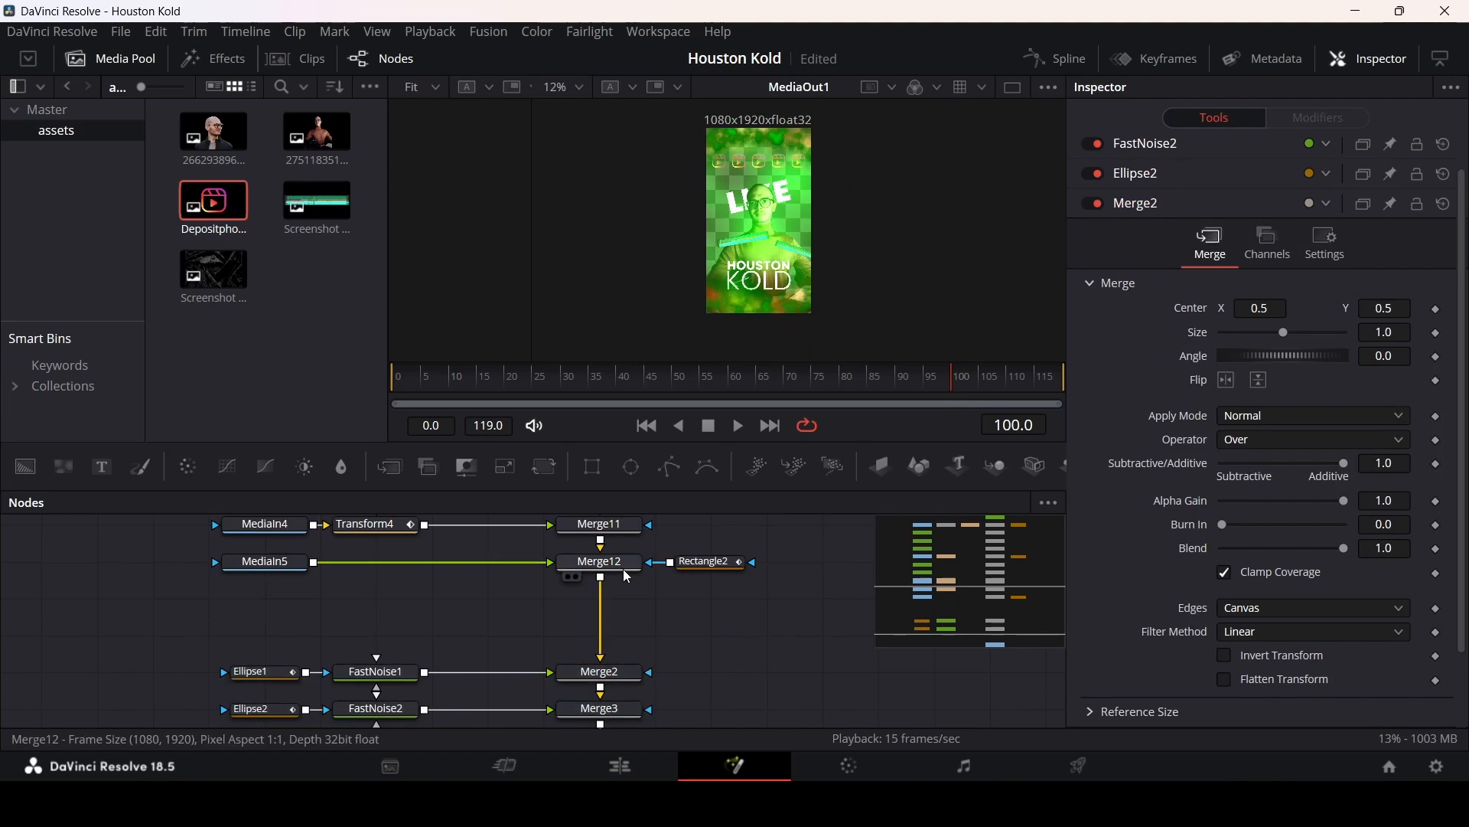
pyautogui.click(534, 470)
pyautogui.scroll(-2, 575, 628)
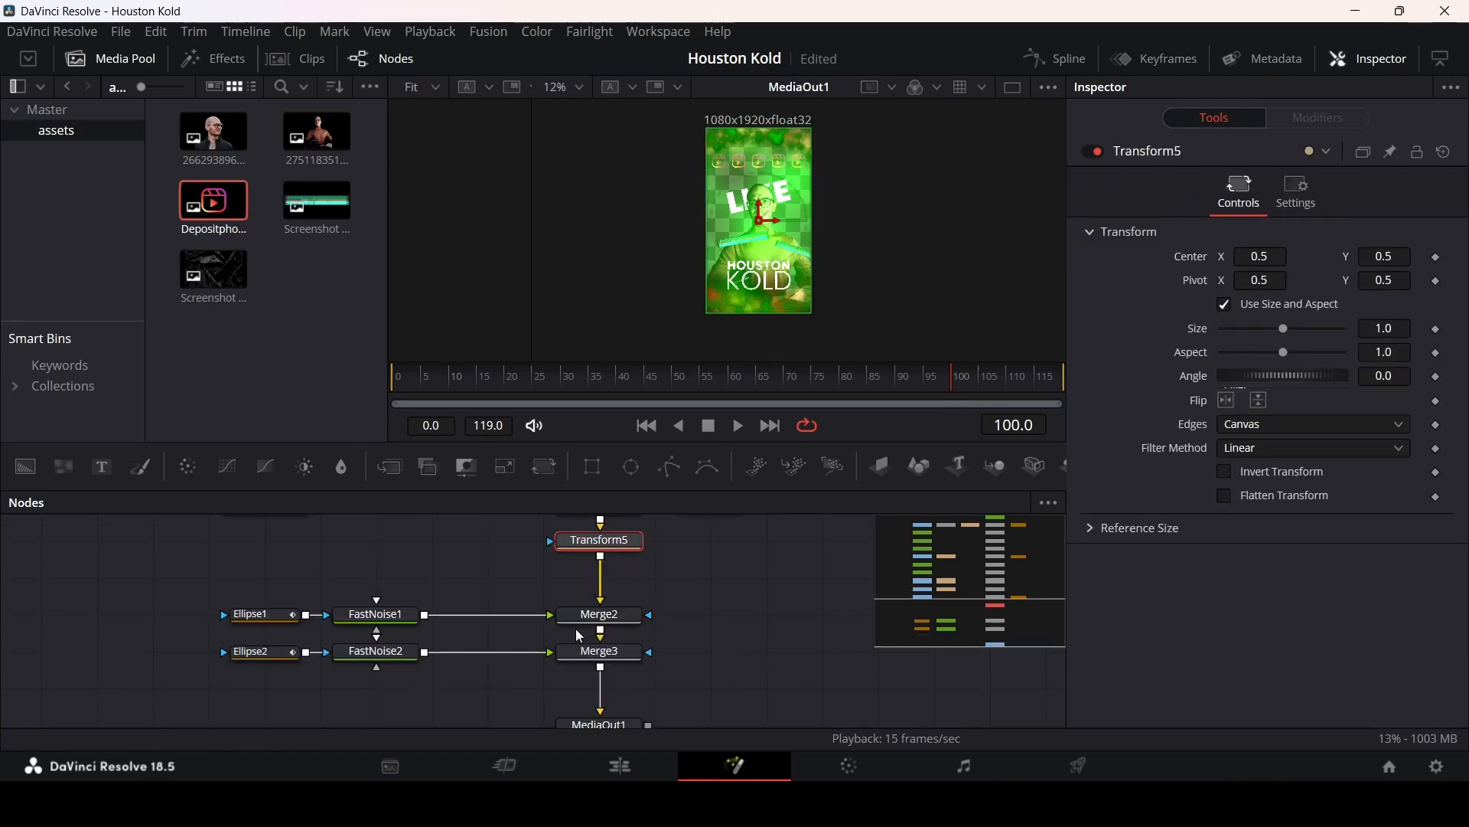
pyautogui.moveTo(246, 581); pyautogui.dragTo(513, 722)
pyautogui.scroll(2, 719, 620)
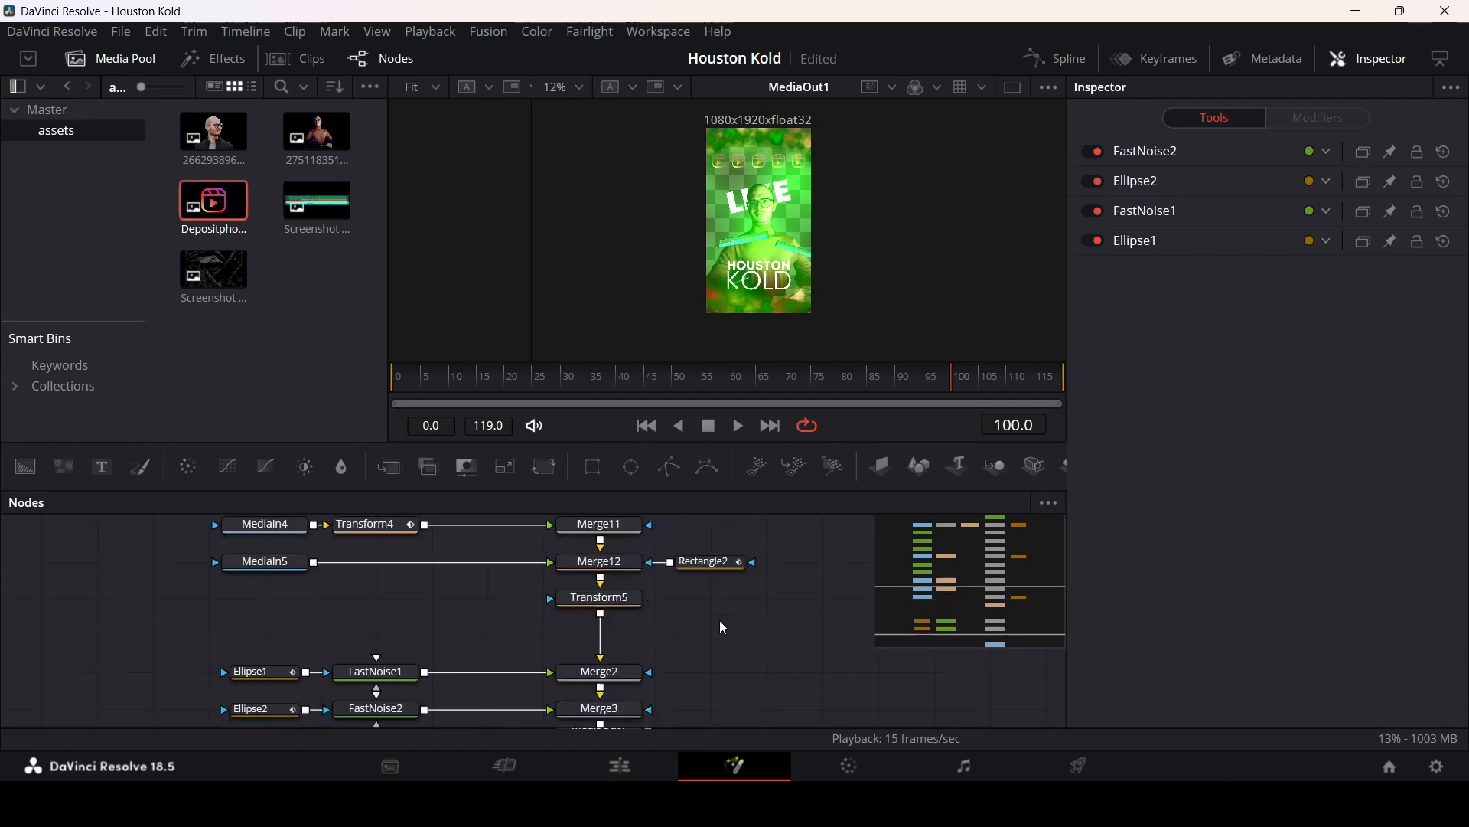
# Step: Keyframe Transform5's size at frame 40 and increase it at the last frame for a slow zoom
pyautogui.click(643, 598)
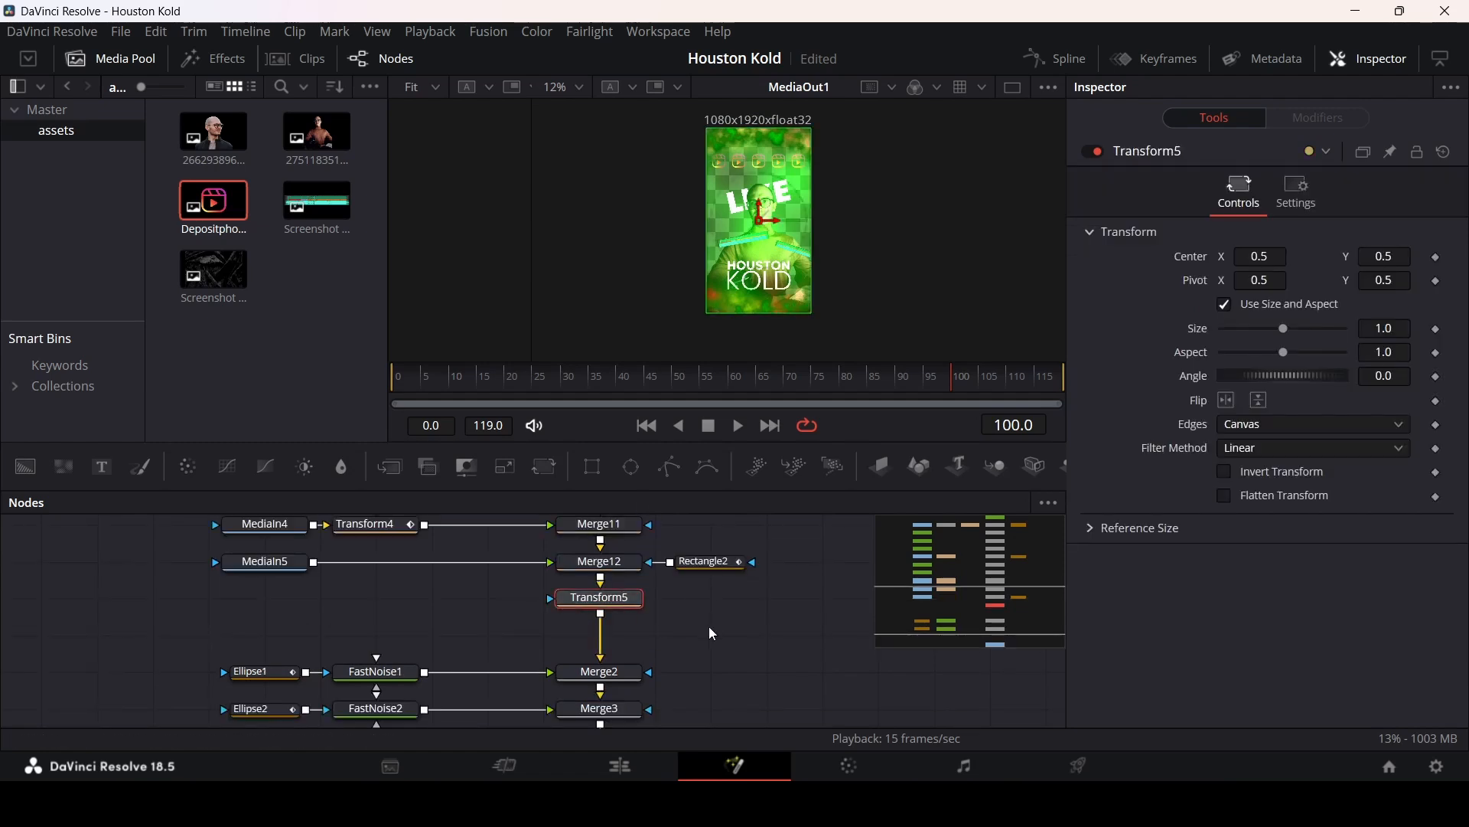
pyautogui.moveTo(658, 391); pyautogui.dragTo(579, 391)
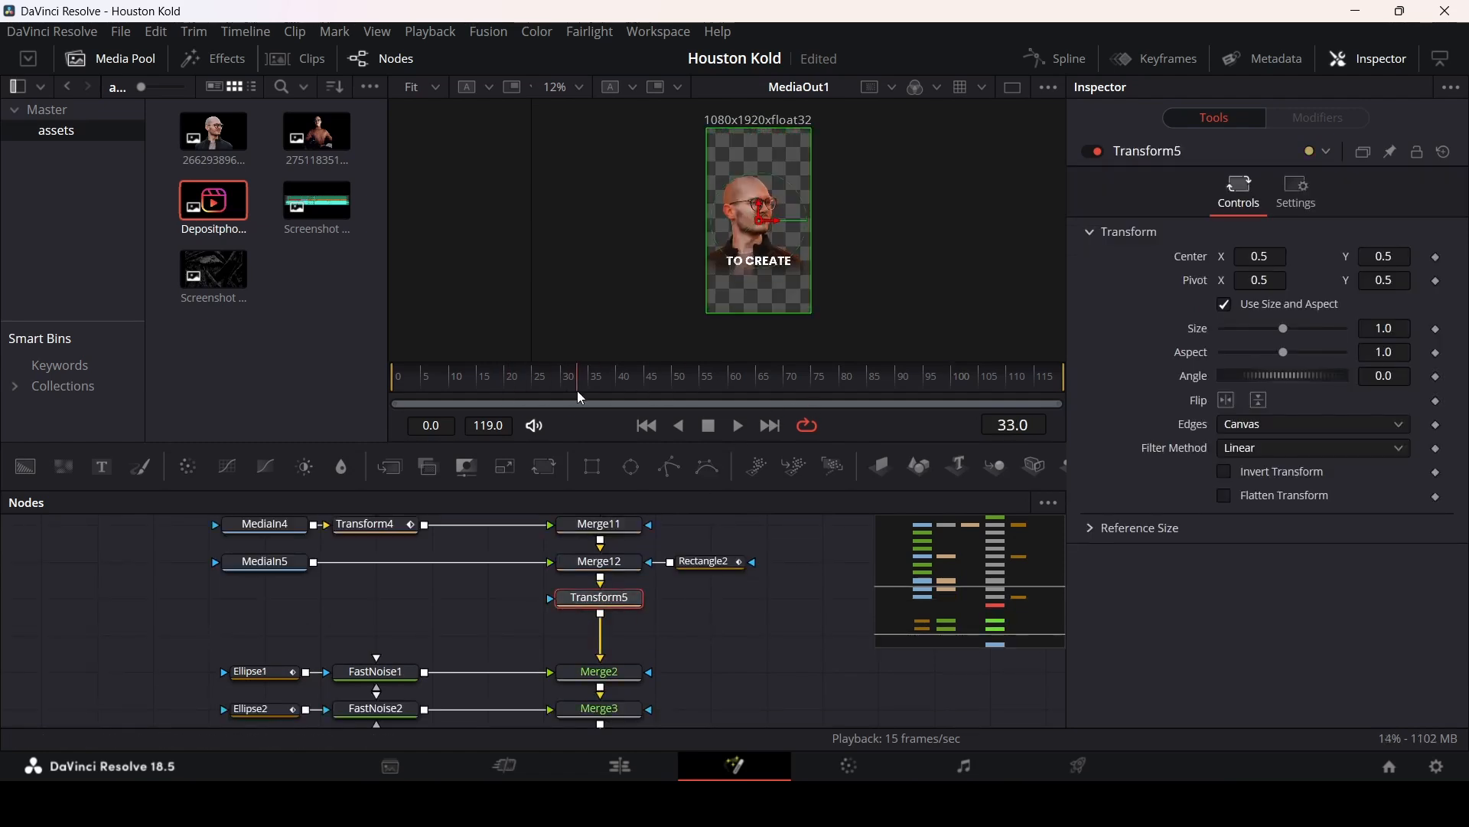
pyautogui.press('space')
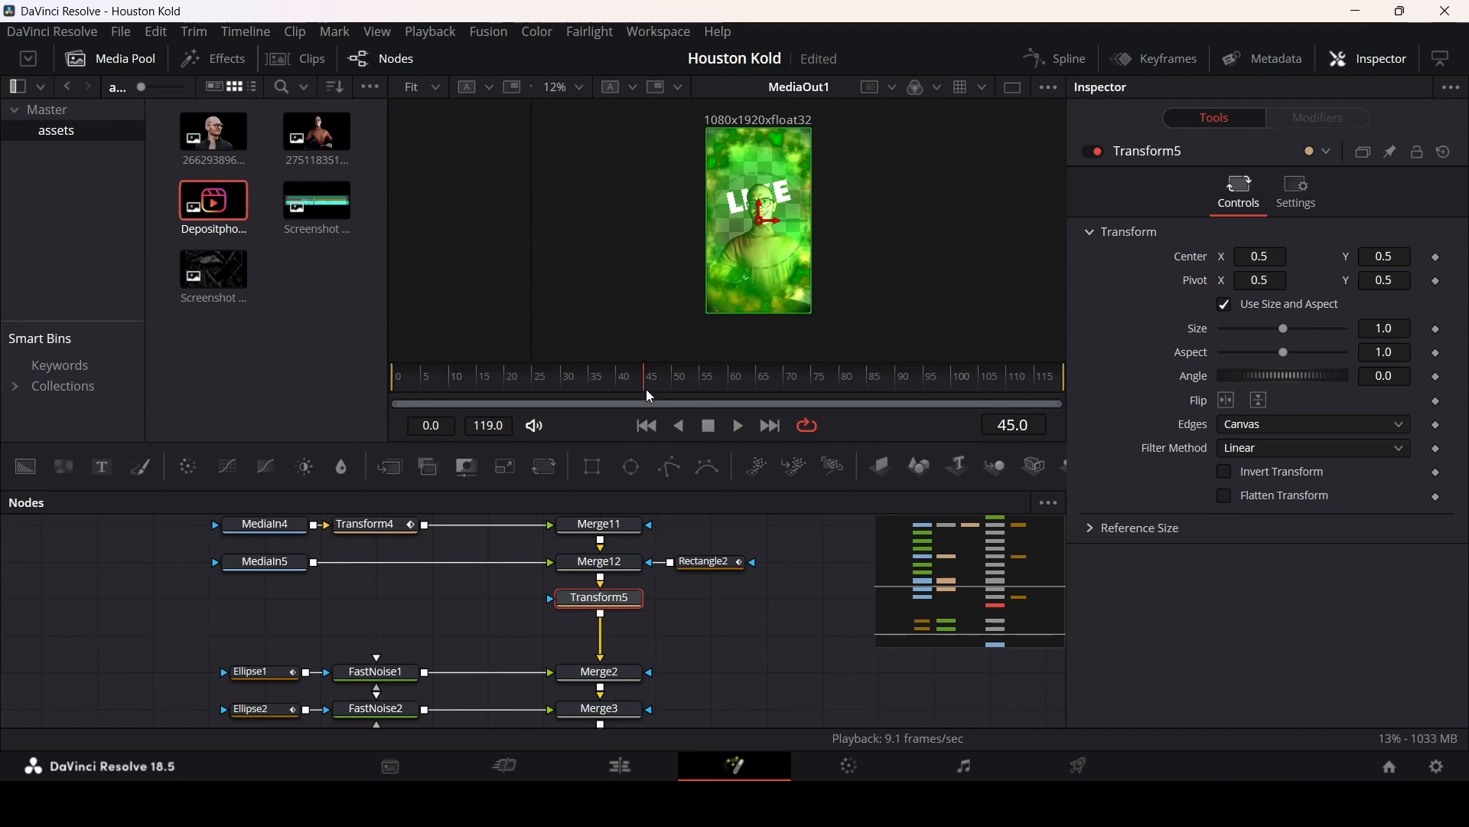
pyautogui.press('space')
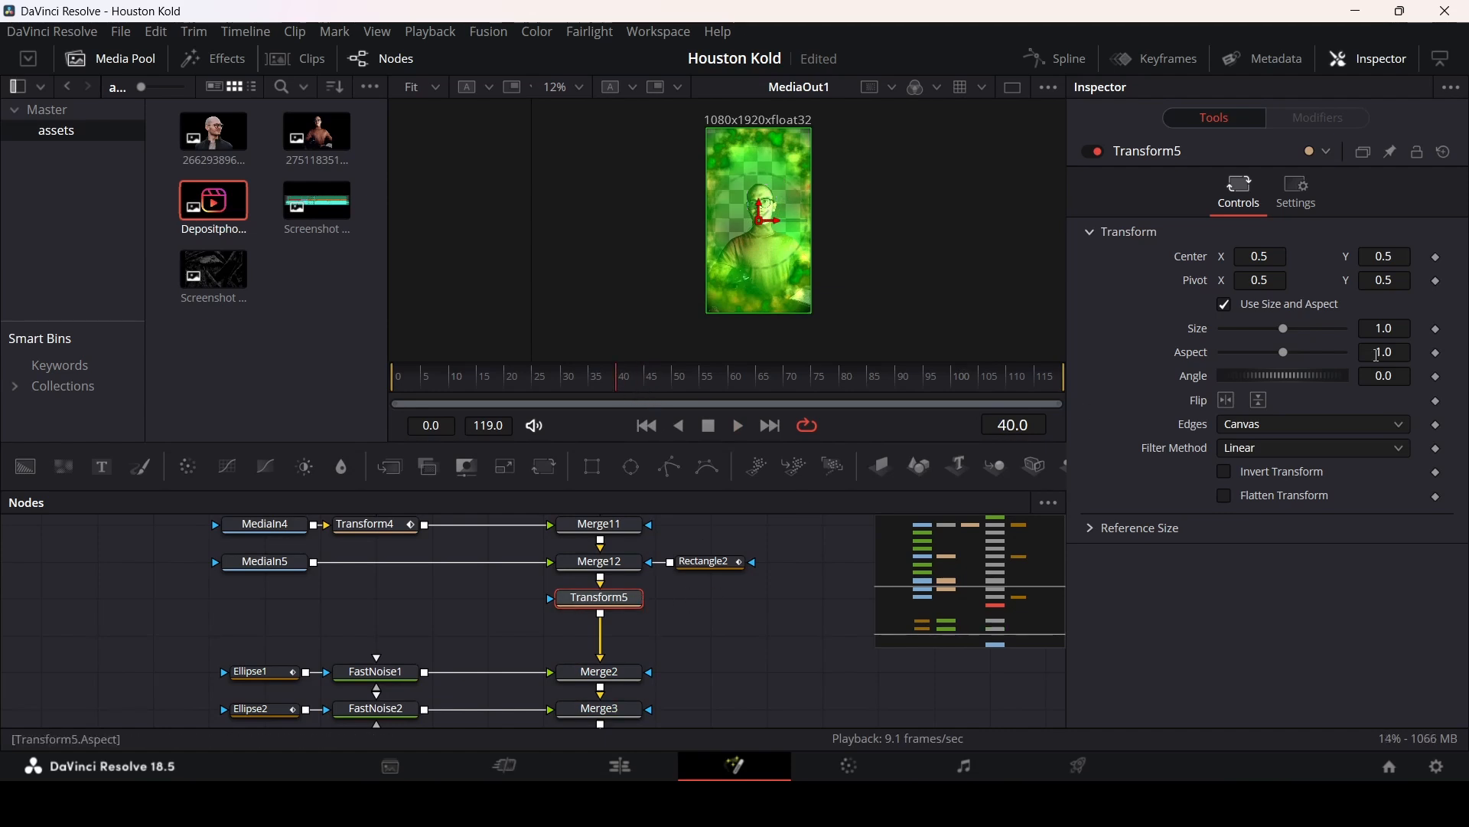
pyautogui.click(1442, 335)
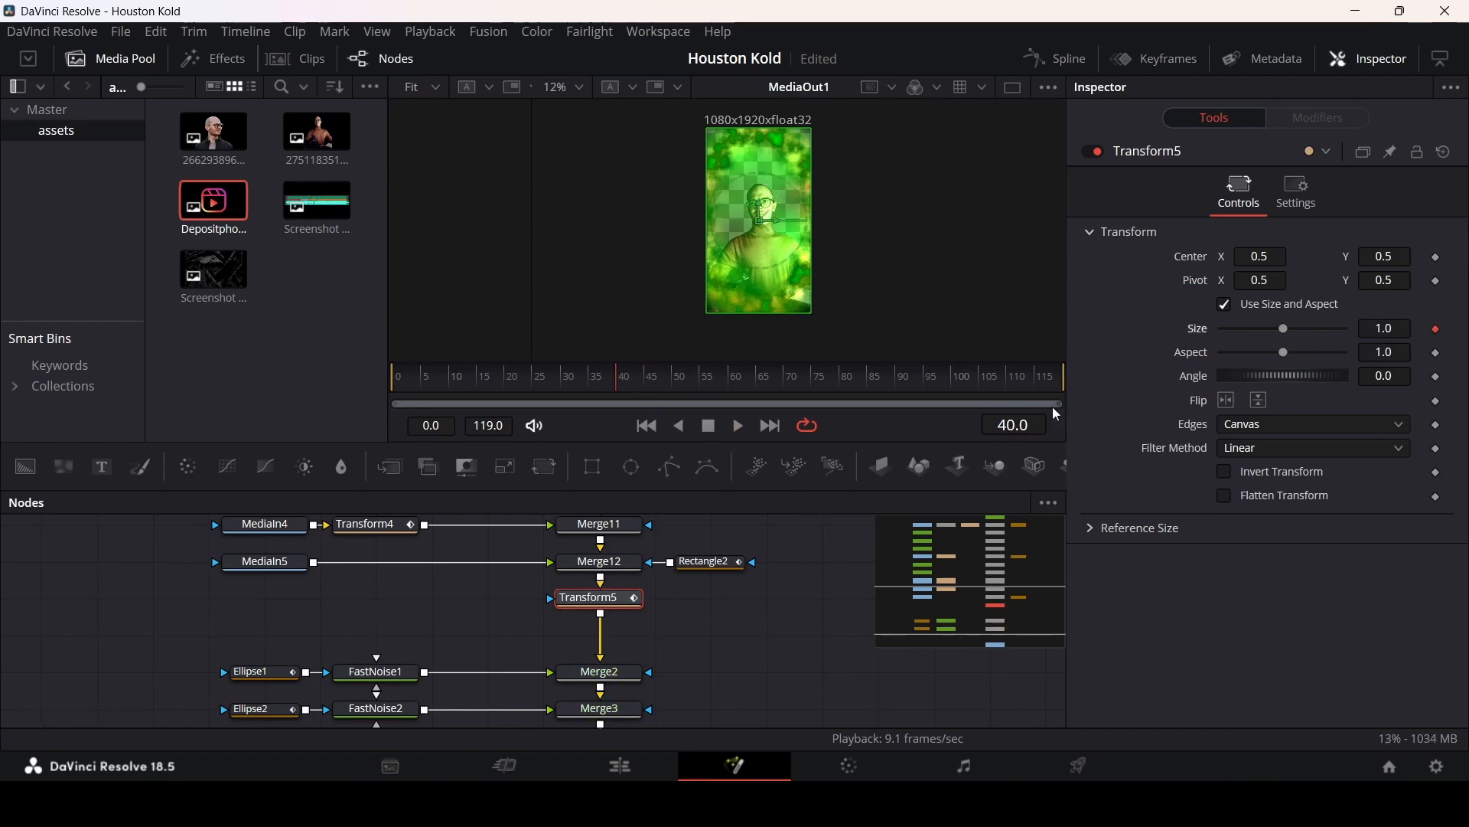
pyautogui.press('End')
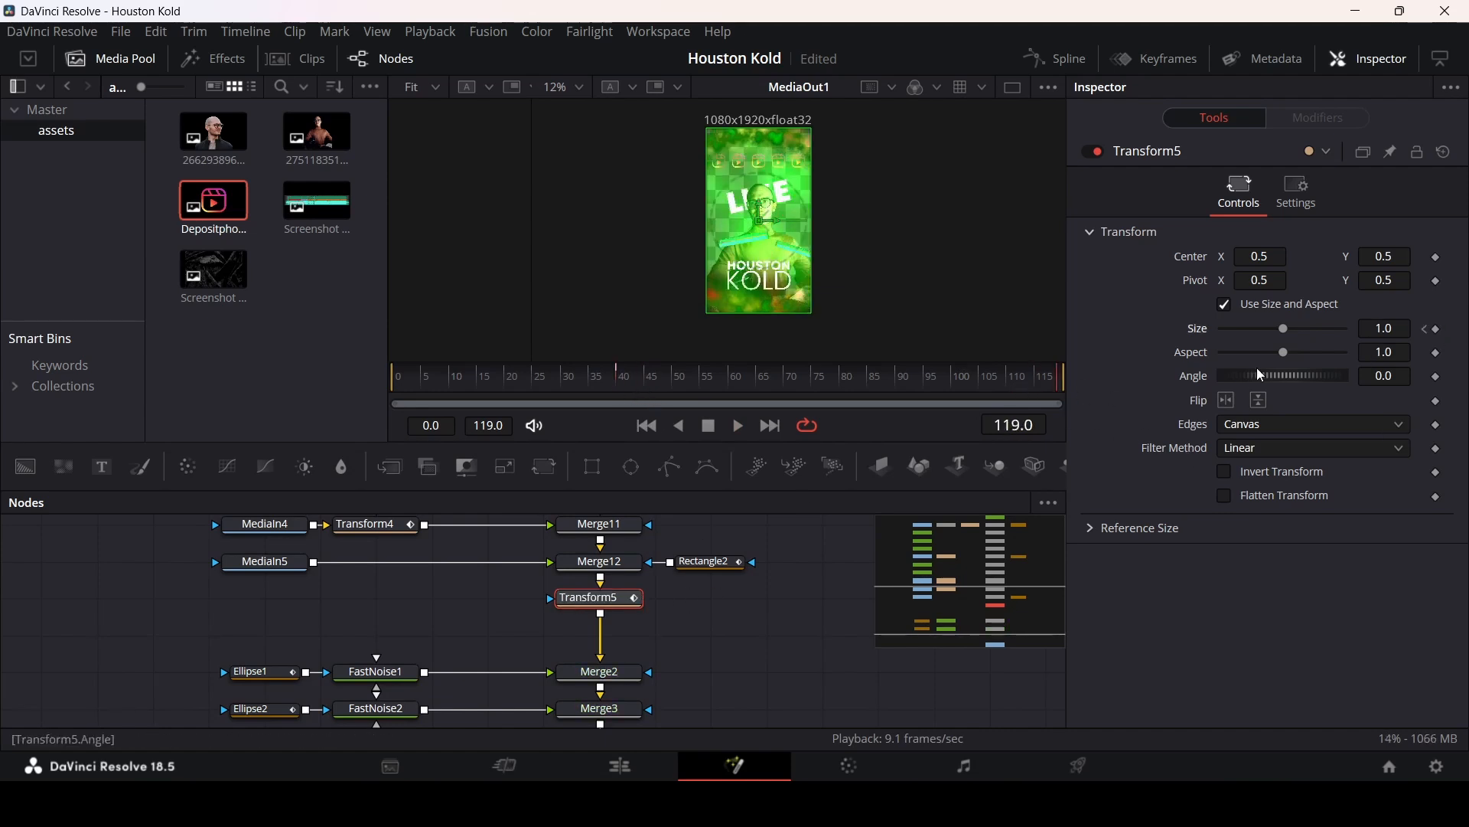
pyautogui.moveTo(1384, 330); pyautogui.dragTo(1468, 330)
# Step: Play back the composition and zoom the viewer to review the zoom animation
pyautogui.click(573, 383)
pyautogui.press('space')
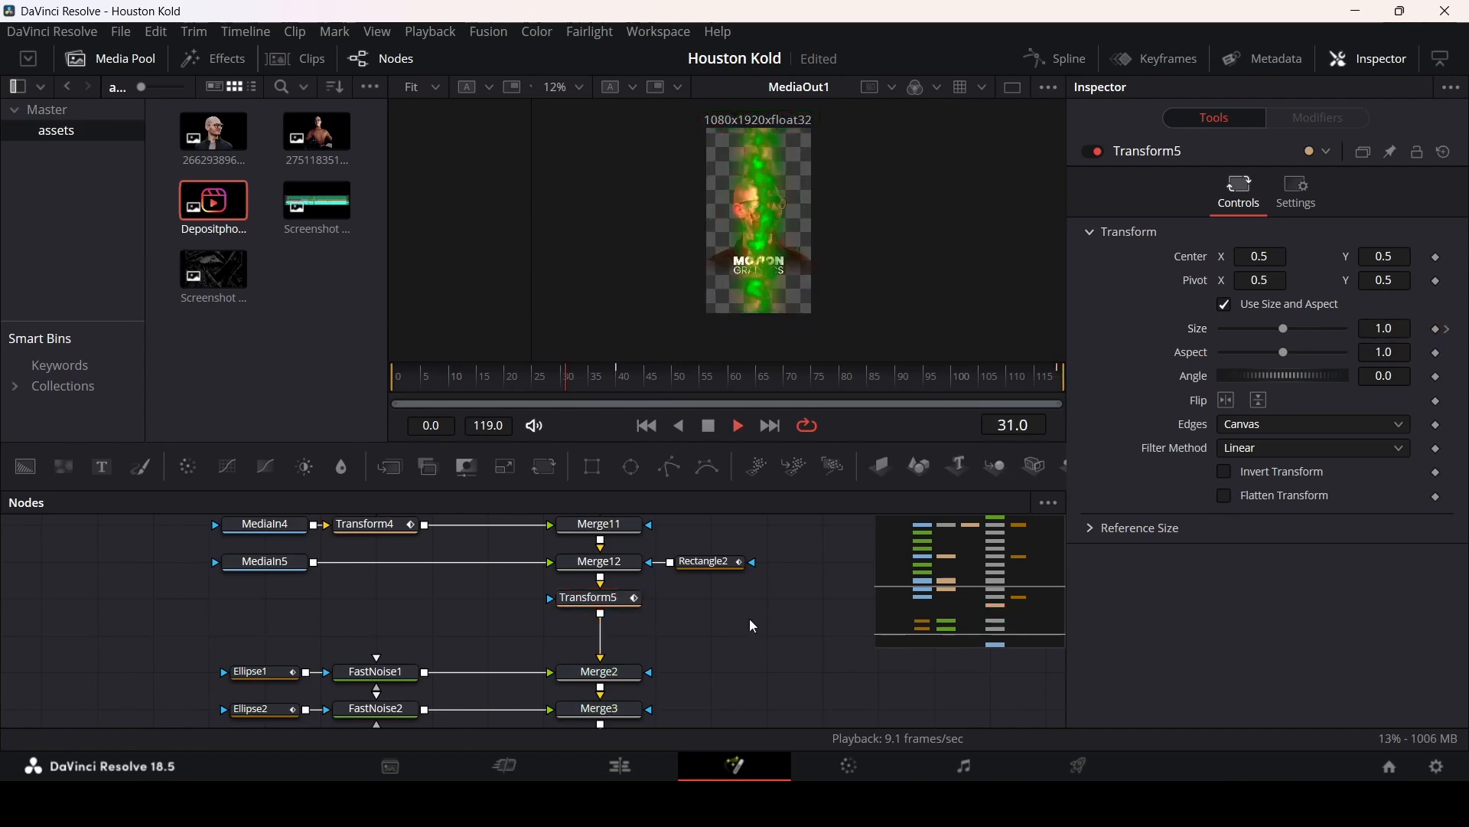
pyautogui.scroll(2, 801, 266)
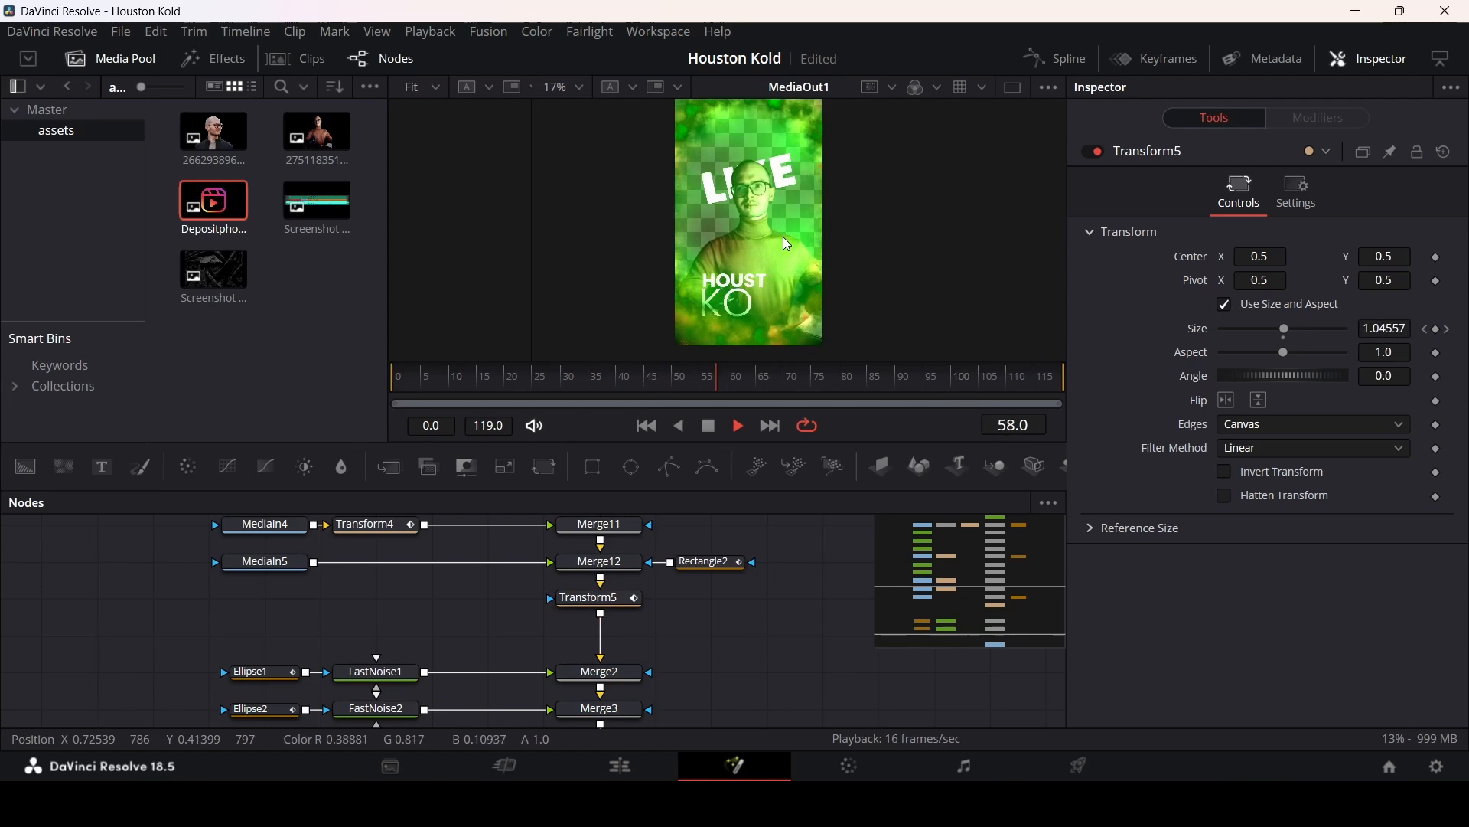
pyautogui.press('space')
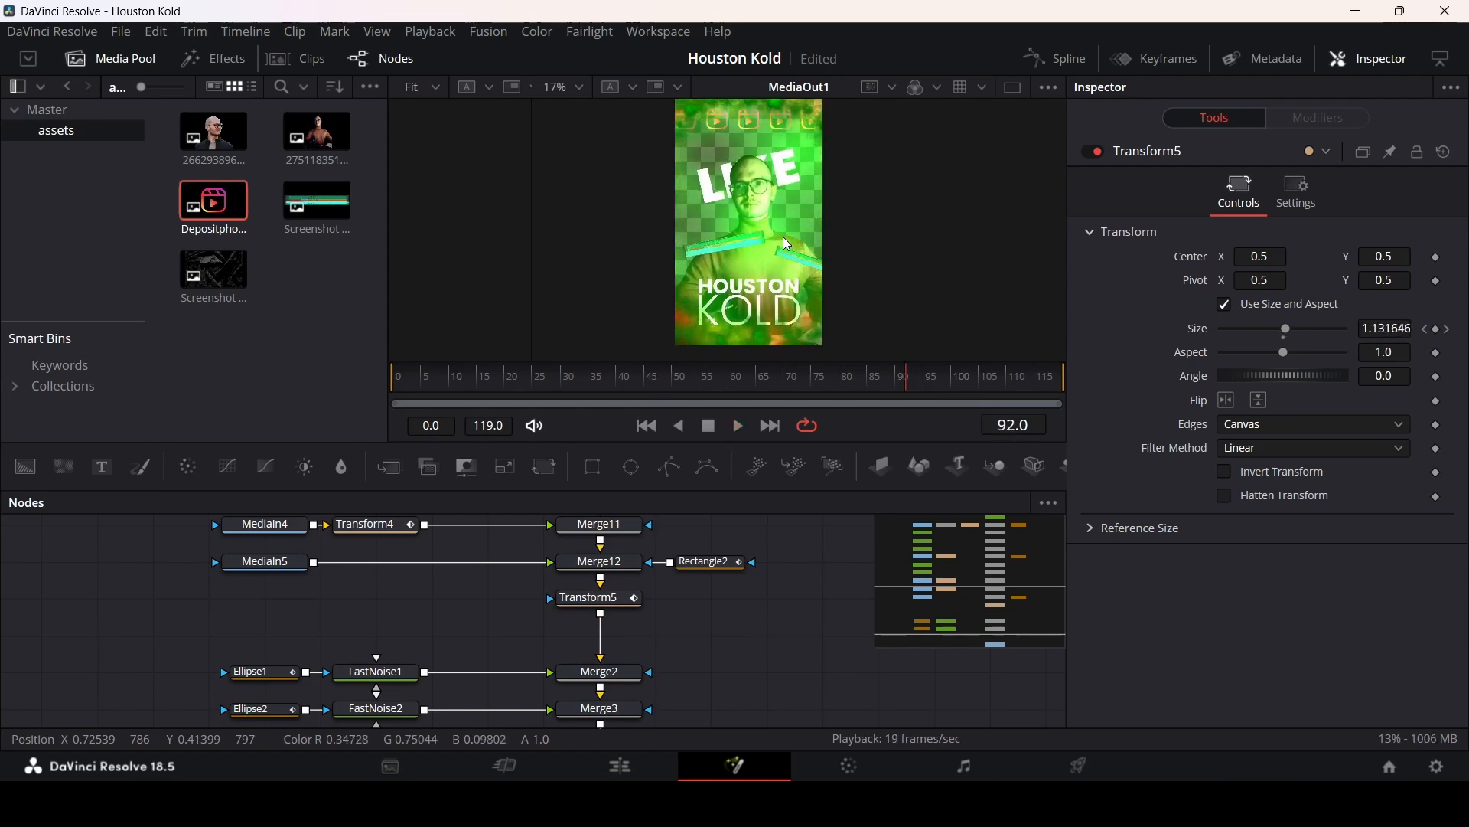
pyautogui.scroll(4, 669, 640)
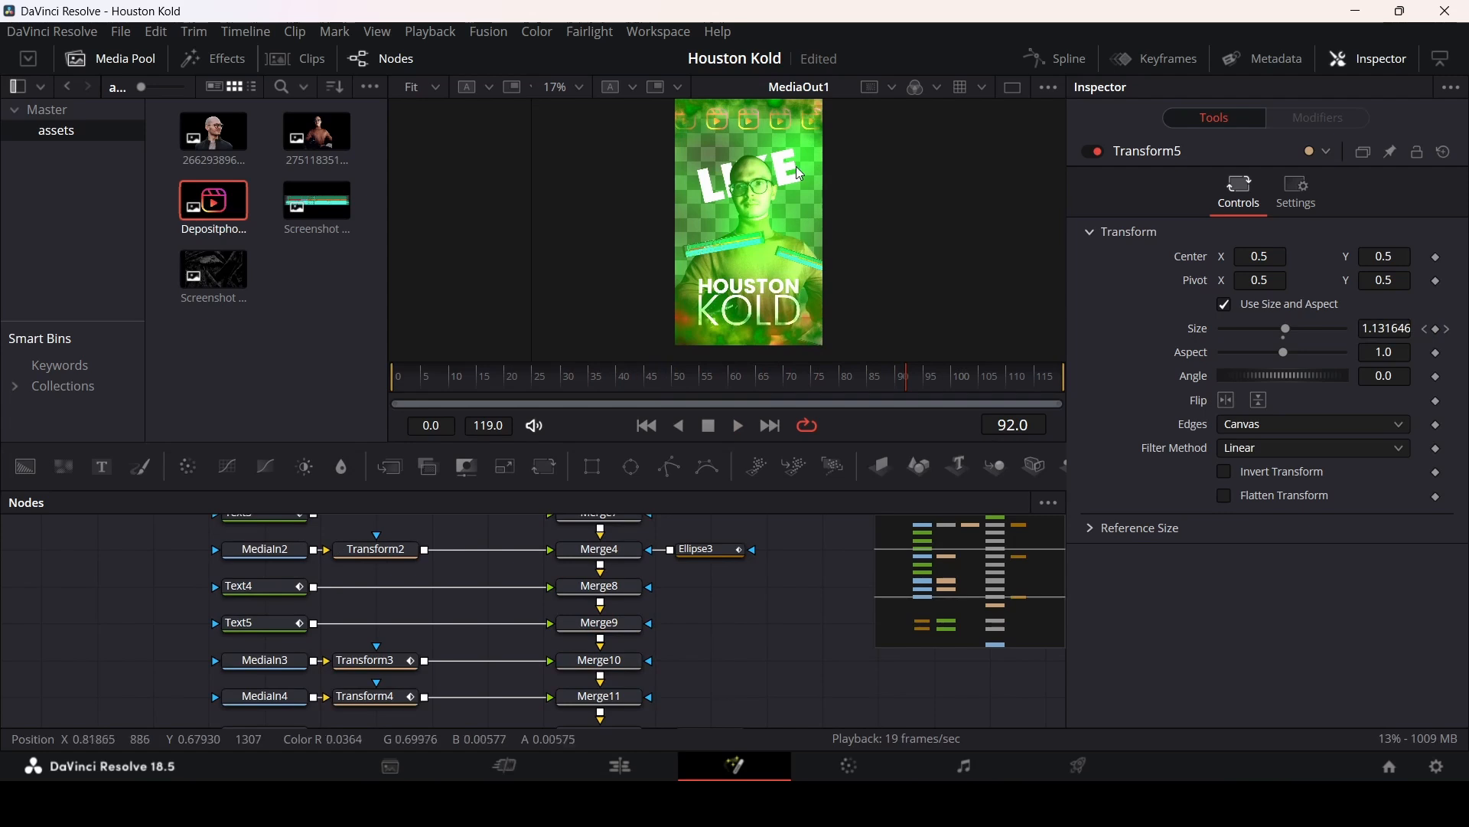
pyautogui.scroll(1, 722, 170)
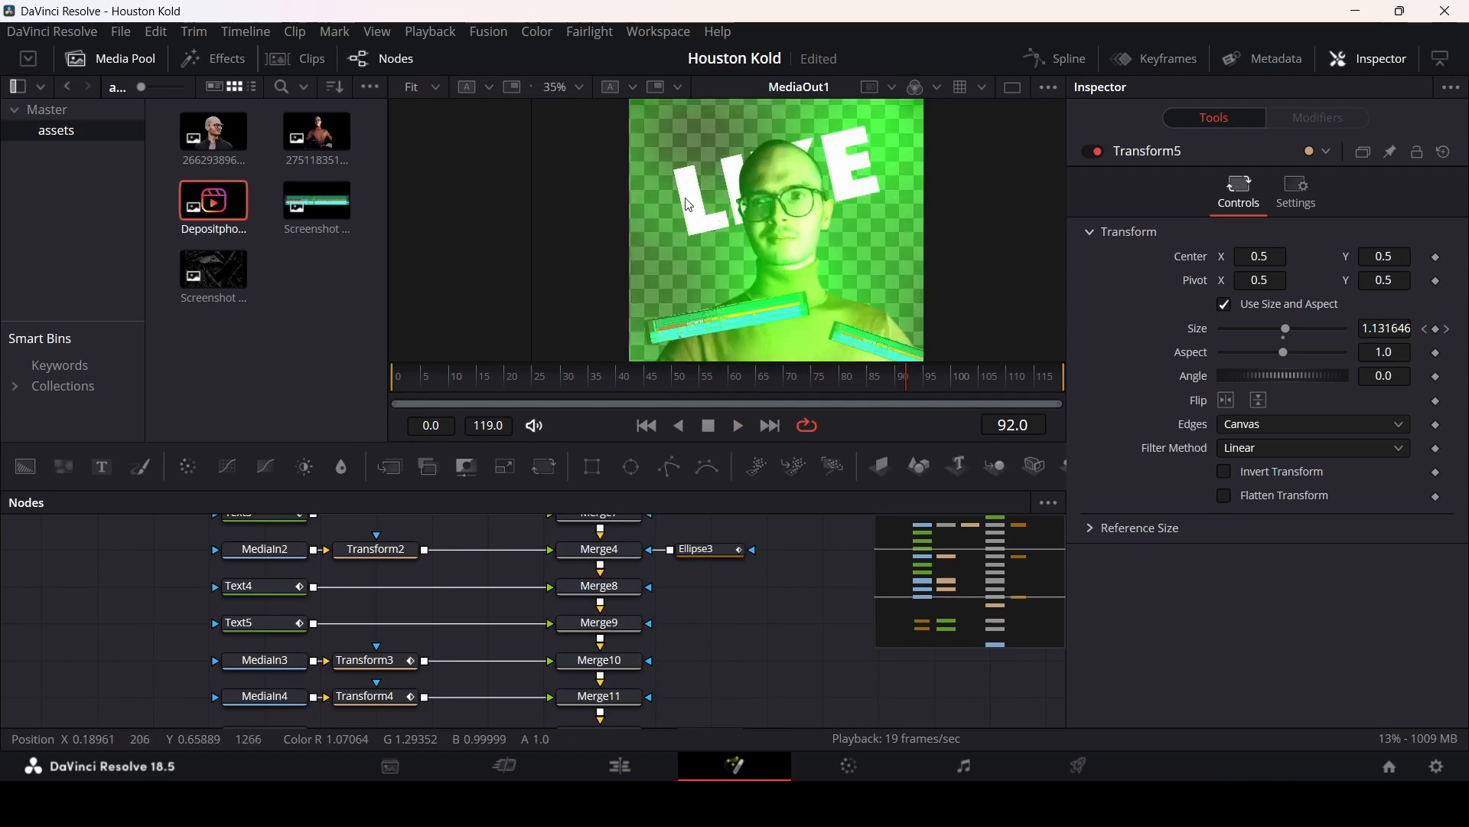
pyautogui.scroll(-1, 835, 243)
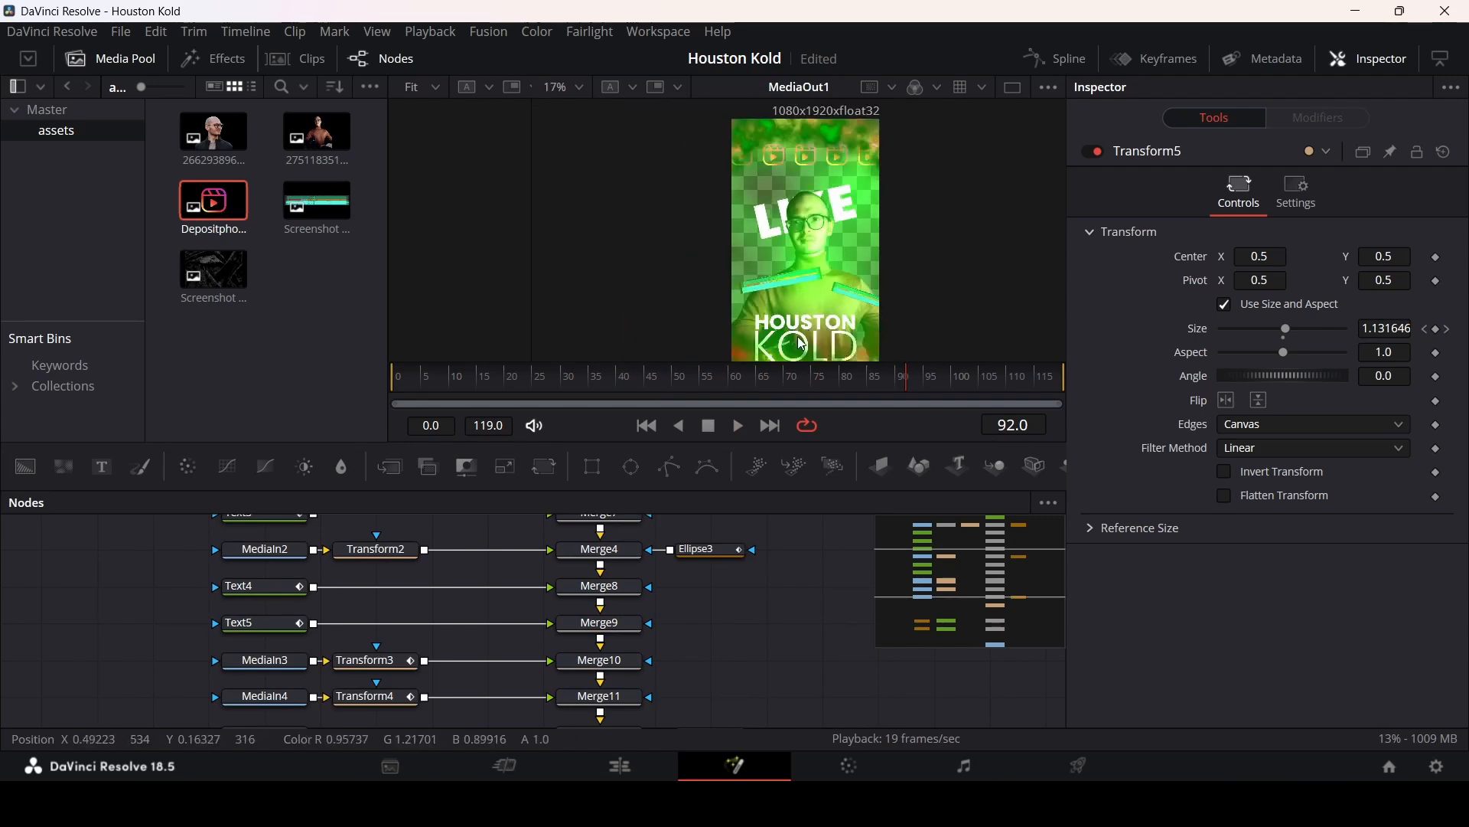
# Step: Insert a Blur node between the Text3 node and Merge7
pyautogui.moveTo(796, 328); pyautogui.dragTo(779, 307)
pyautogui.scroll(3, 502, 632)
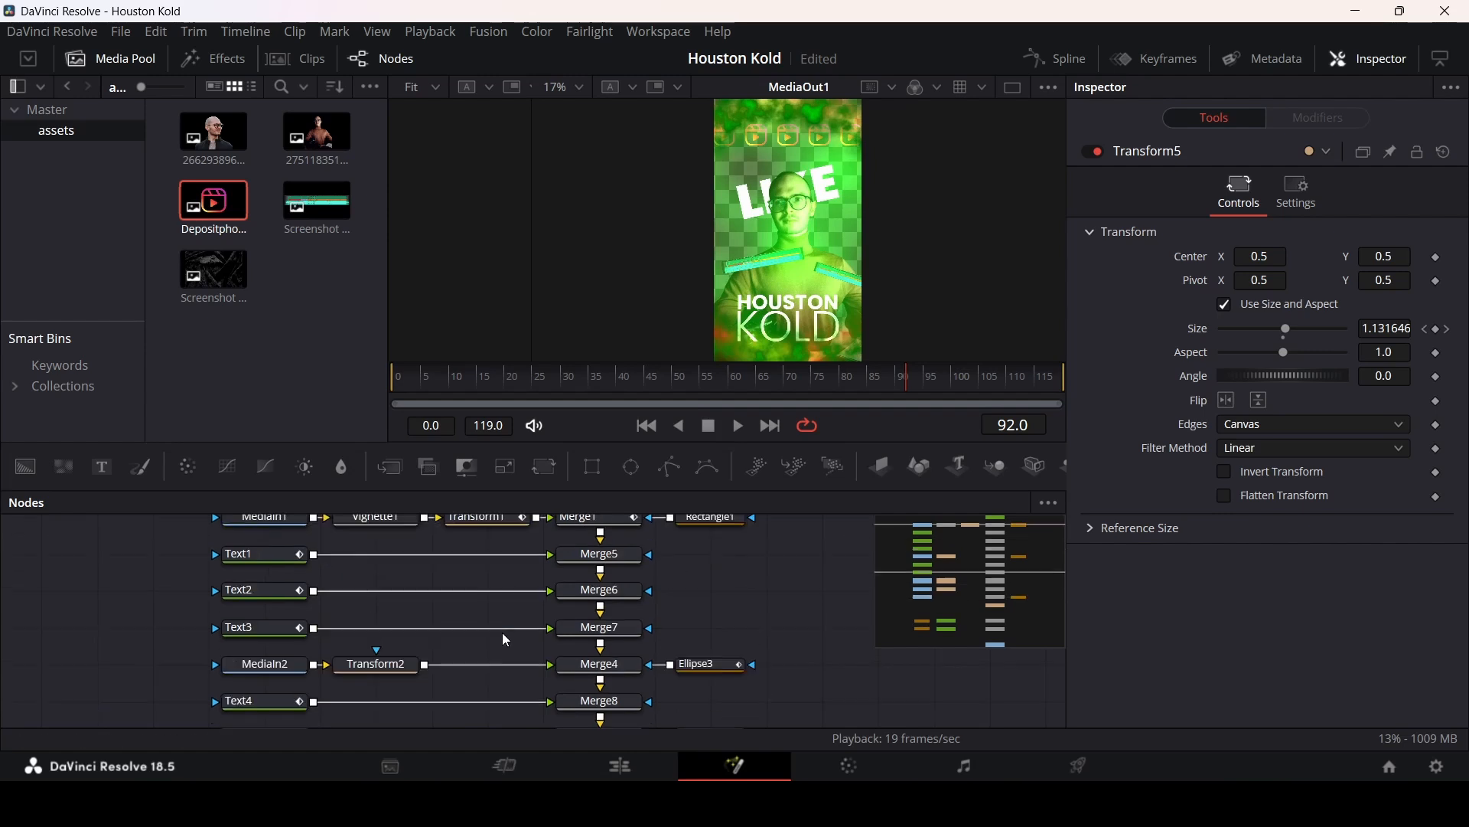
pyautogui.click(269, 628)
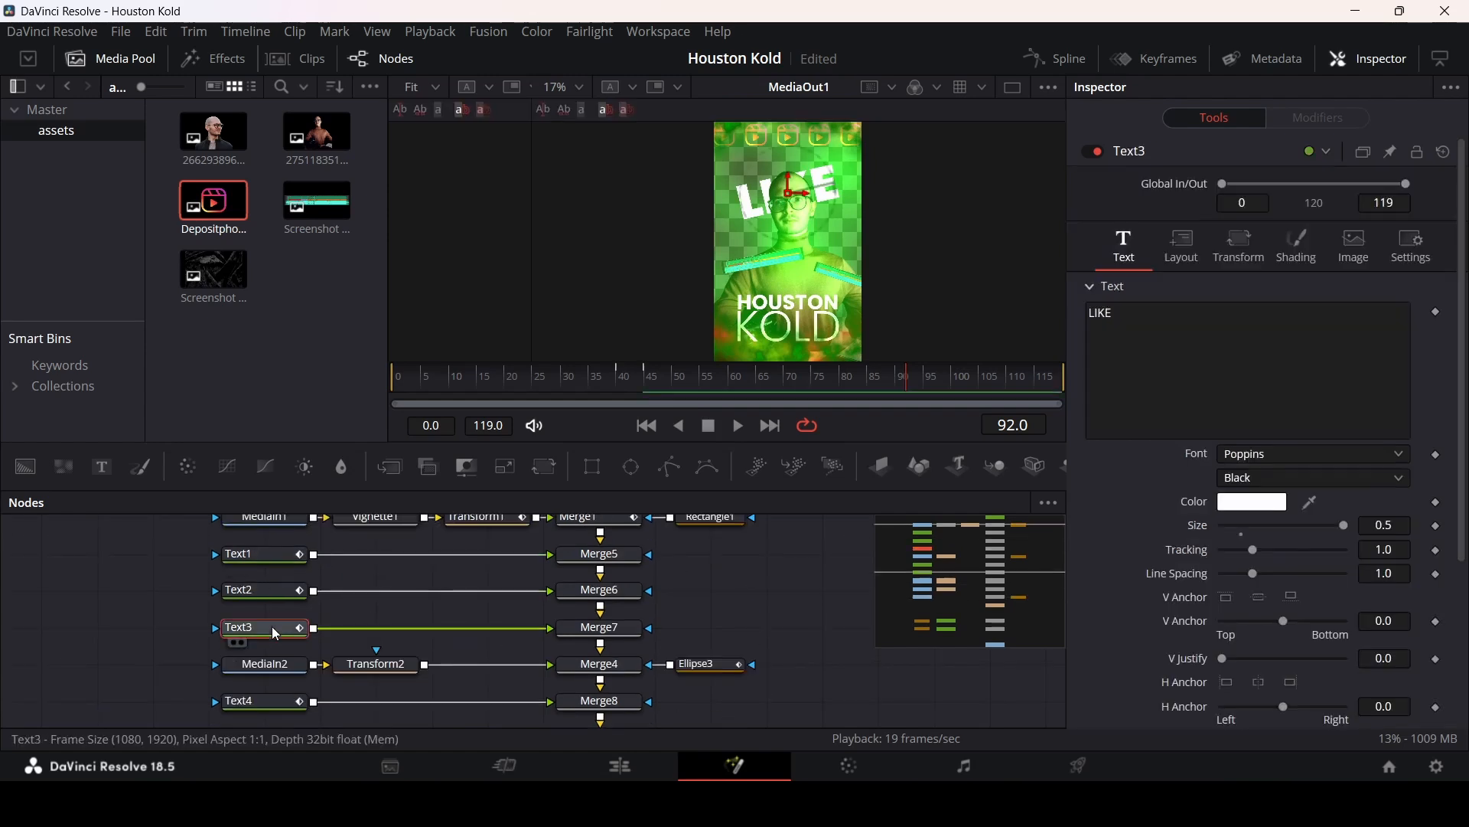
pyautogui.scroll(-2, 512, 644)
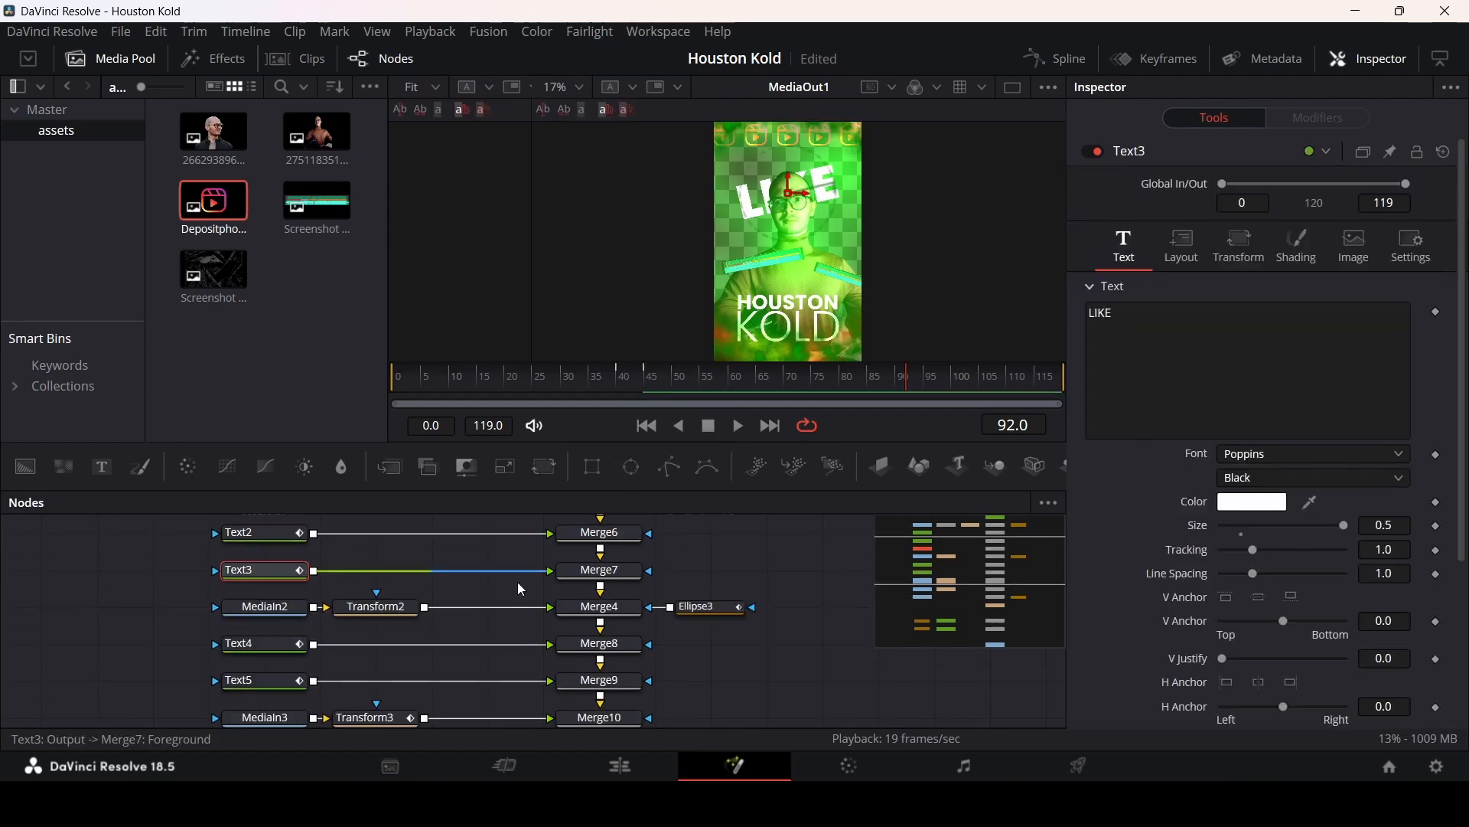
pyautogui.click(260, 643)
pyautogui.moveTo(698, 381)
pyautogui.mouseDown()
pyautogui.moveTo(731, 387)
pyautogui.moveTo(587, 383)
pyautogui.moveTo(702, 387)
pyautogui.mouseUp()
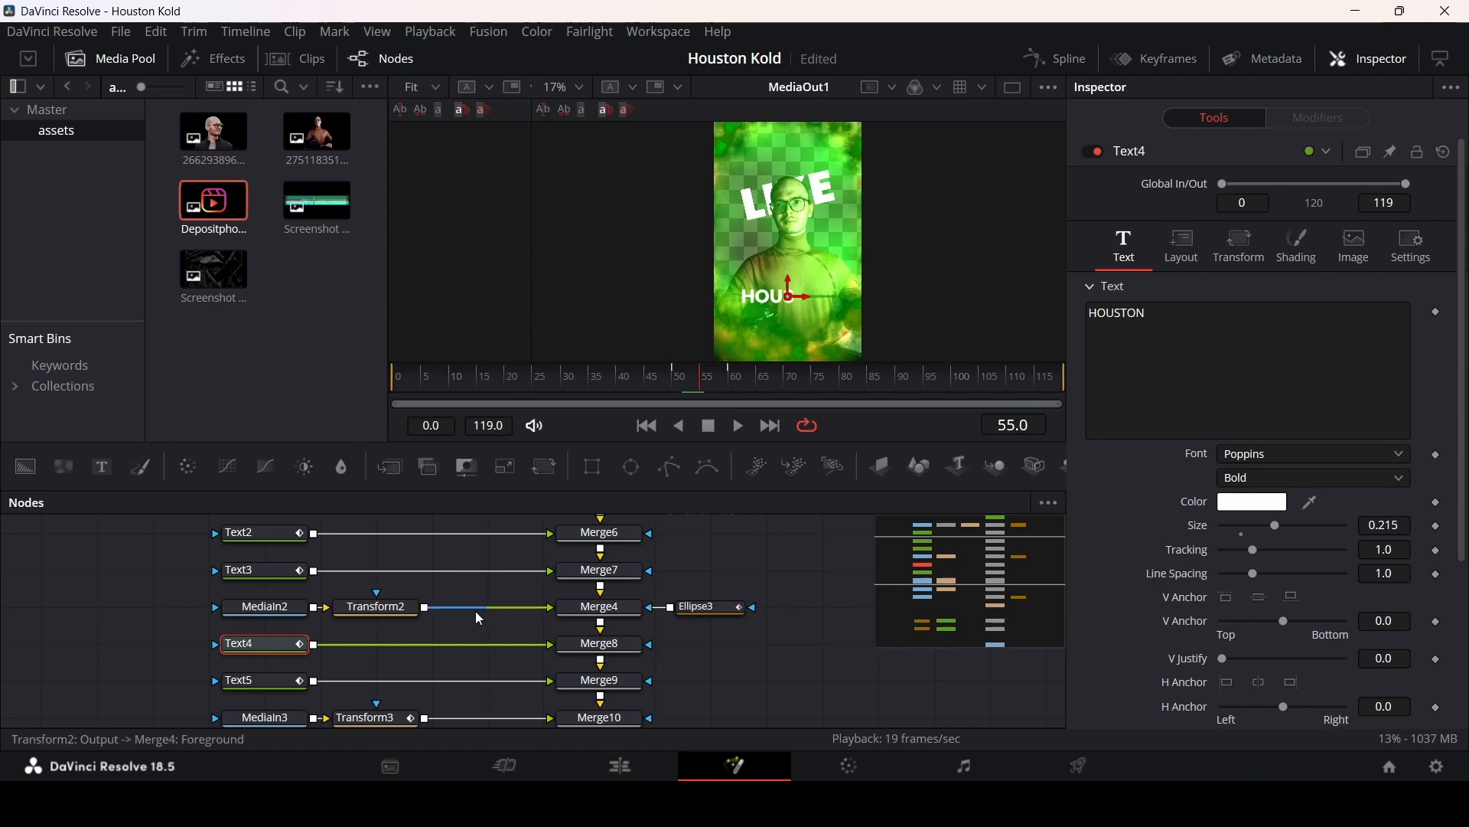
pyautogui.click(284, 577)
pyautogui.hotkey('shift', 'space')
pyautogui.write('vig')
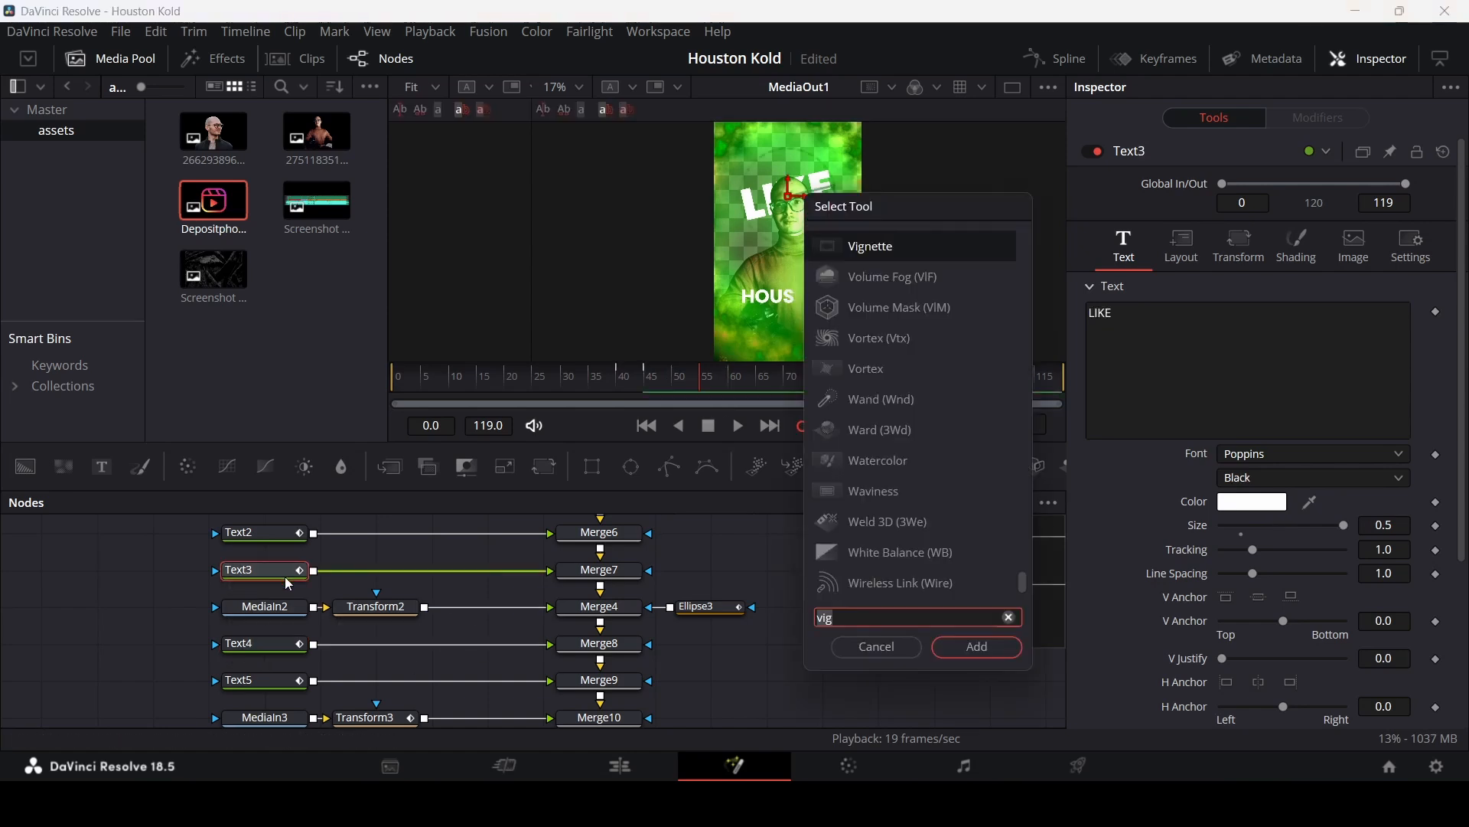
pyautogui.write('blur')
pyautogui.press('Return')
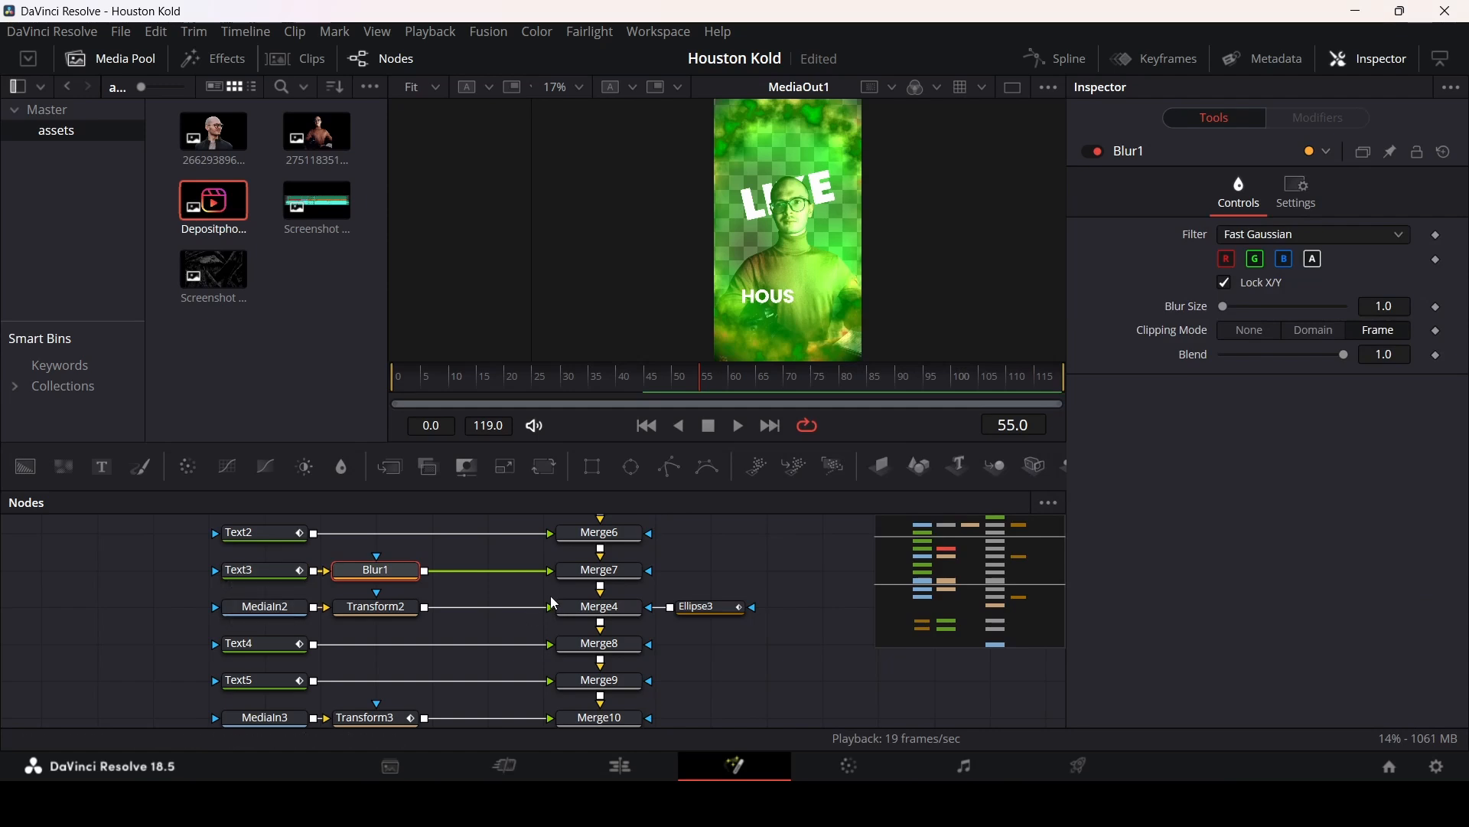
# Step: Keyframe Blur1's Blur Size at 0 on frame 55, then set it to 10 at frame 60
pyautogui.click(1438, 308)
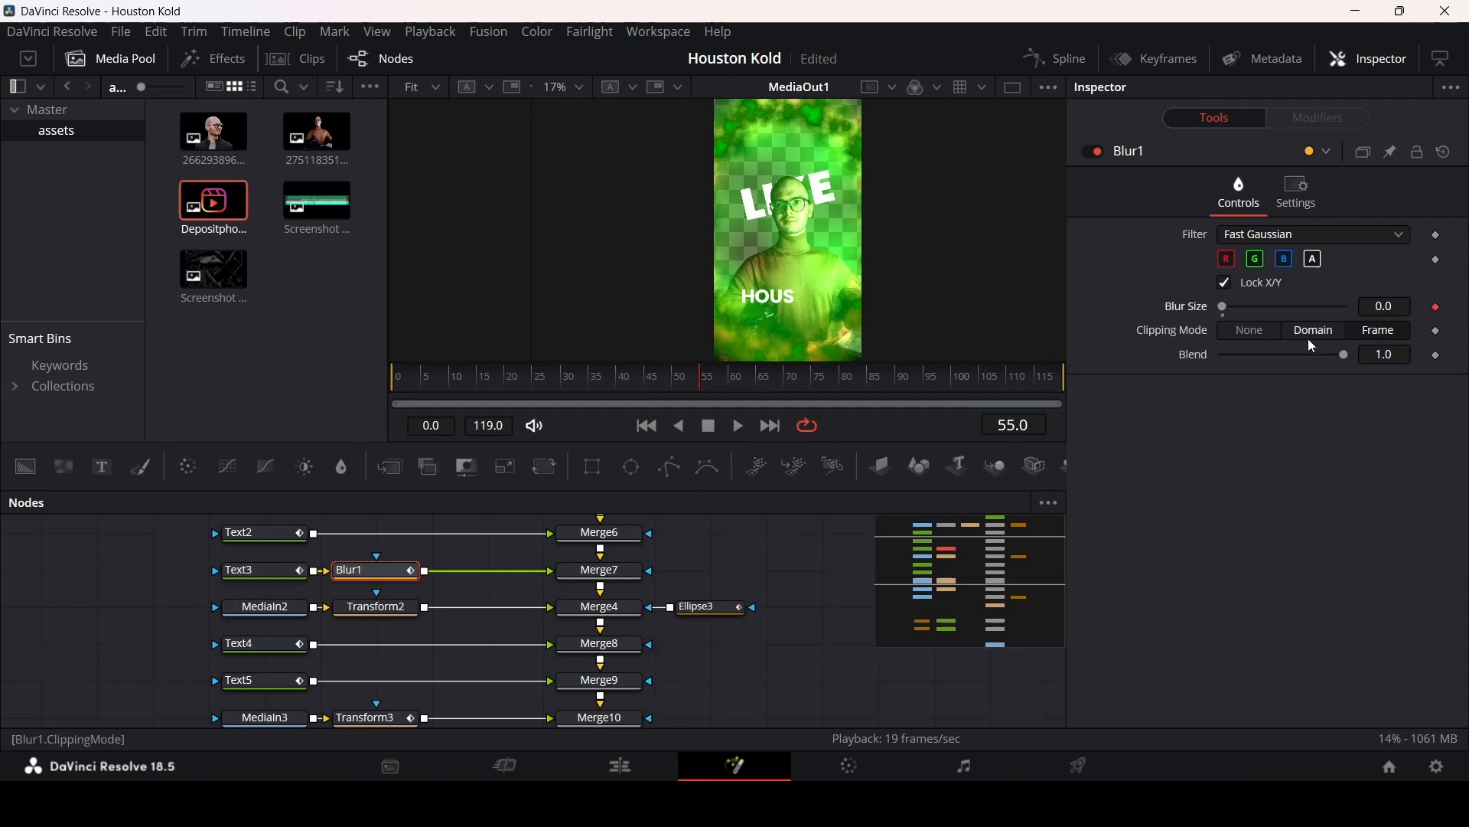
pyautogui.click(732, 387)
pyautogui.moveTo(1223, 307); pyautogui.dragTo(1237, 308)
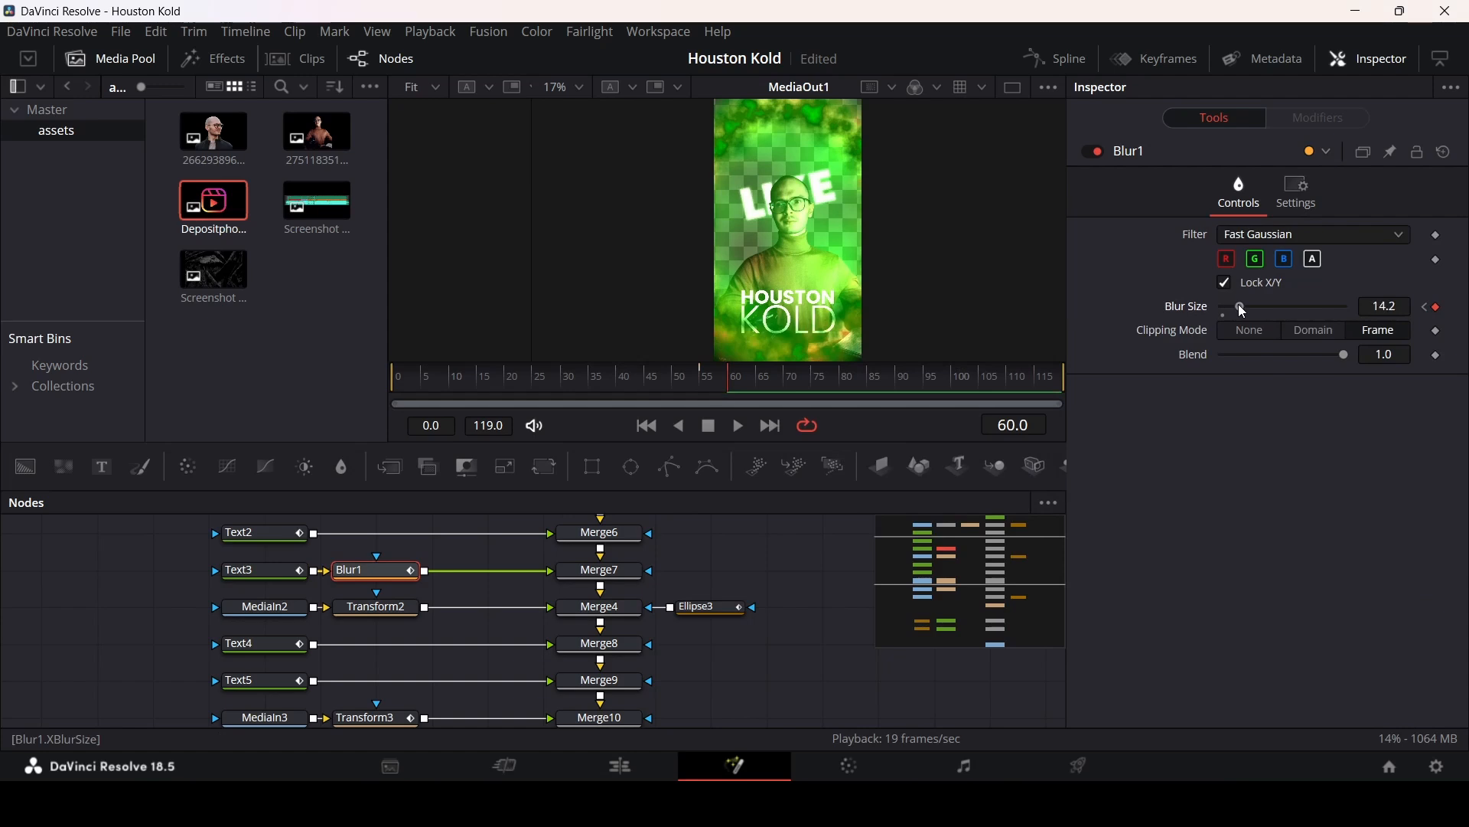
pyautogui.click(1386, 306)
pyautogui.write('10')
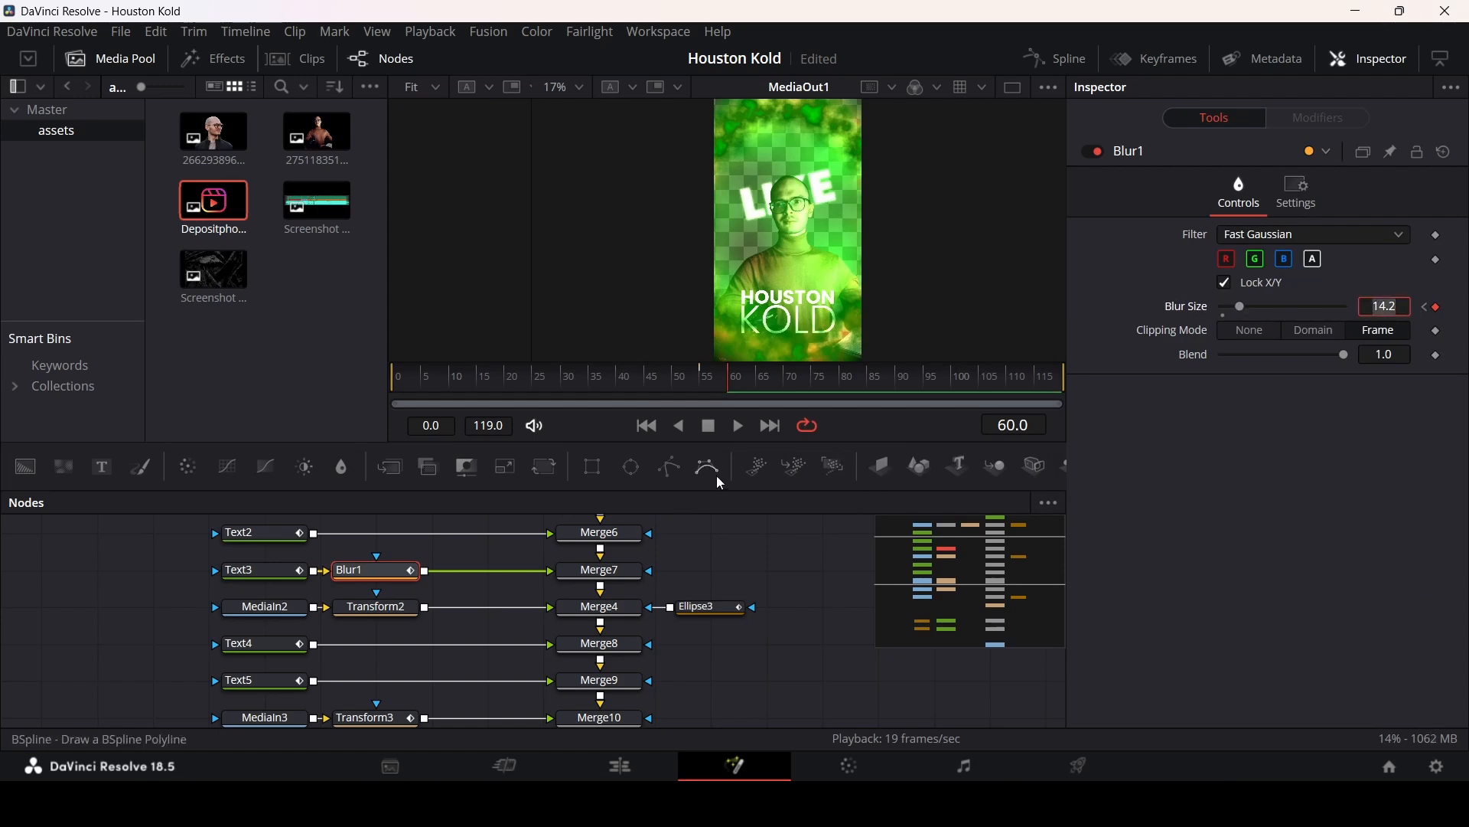
pyautogui.press('Tab')
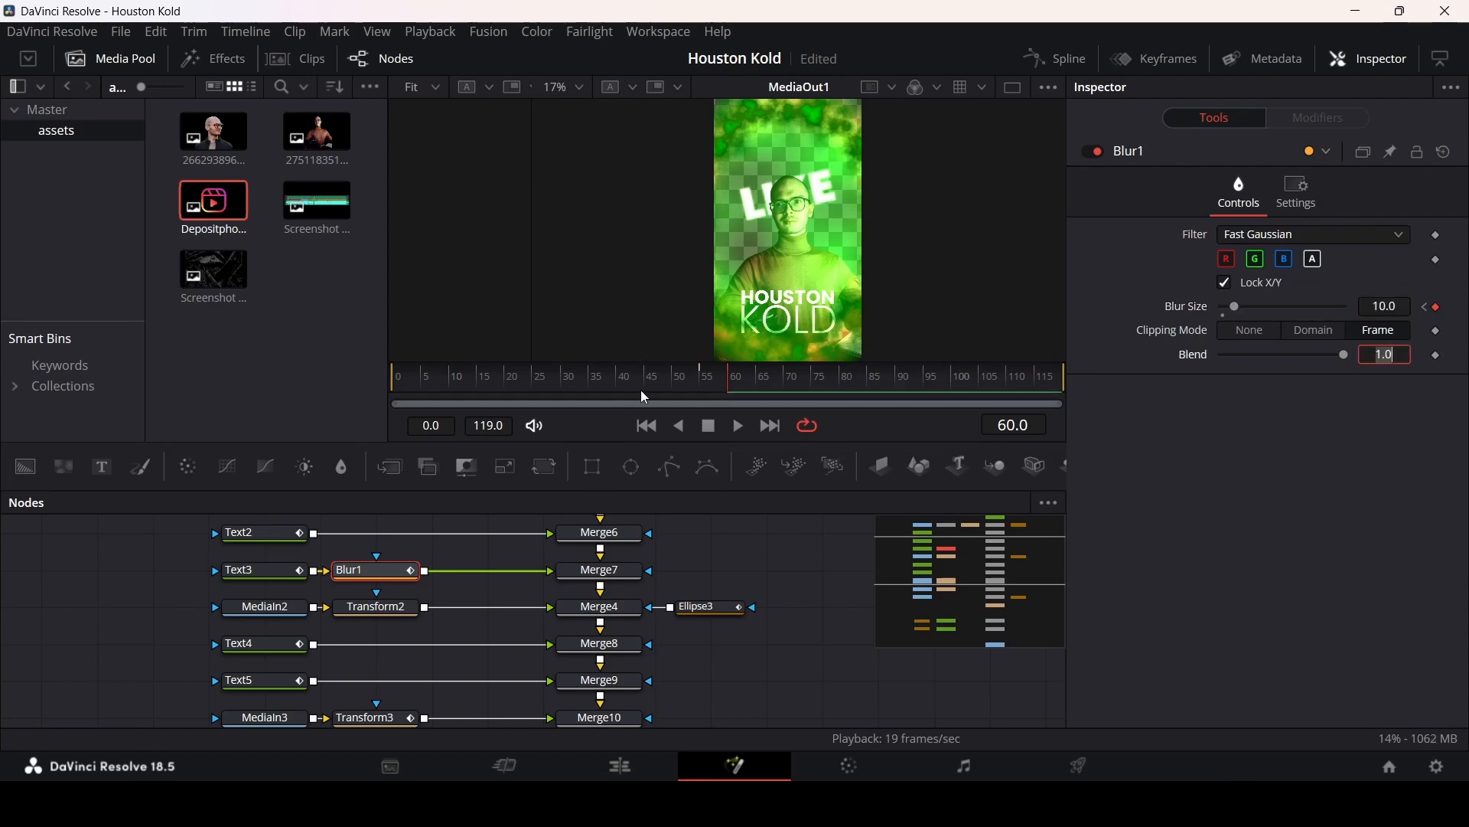
# Step: Play back the composition to review the blurred LIKE title animation
pyautogui.click(791, 567)
pyautogui.press('space')
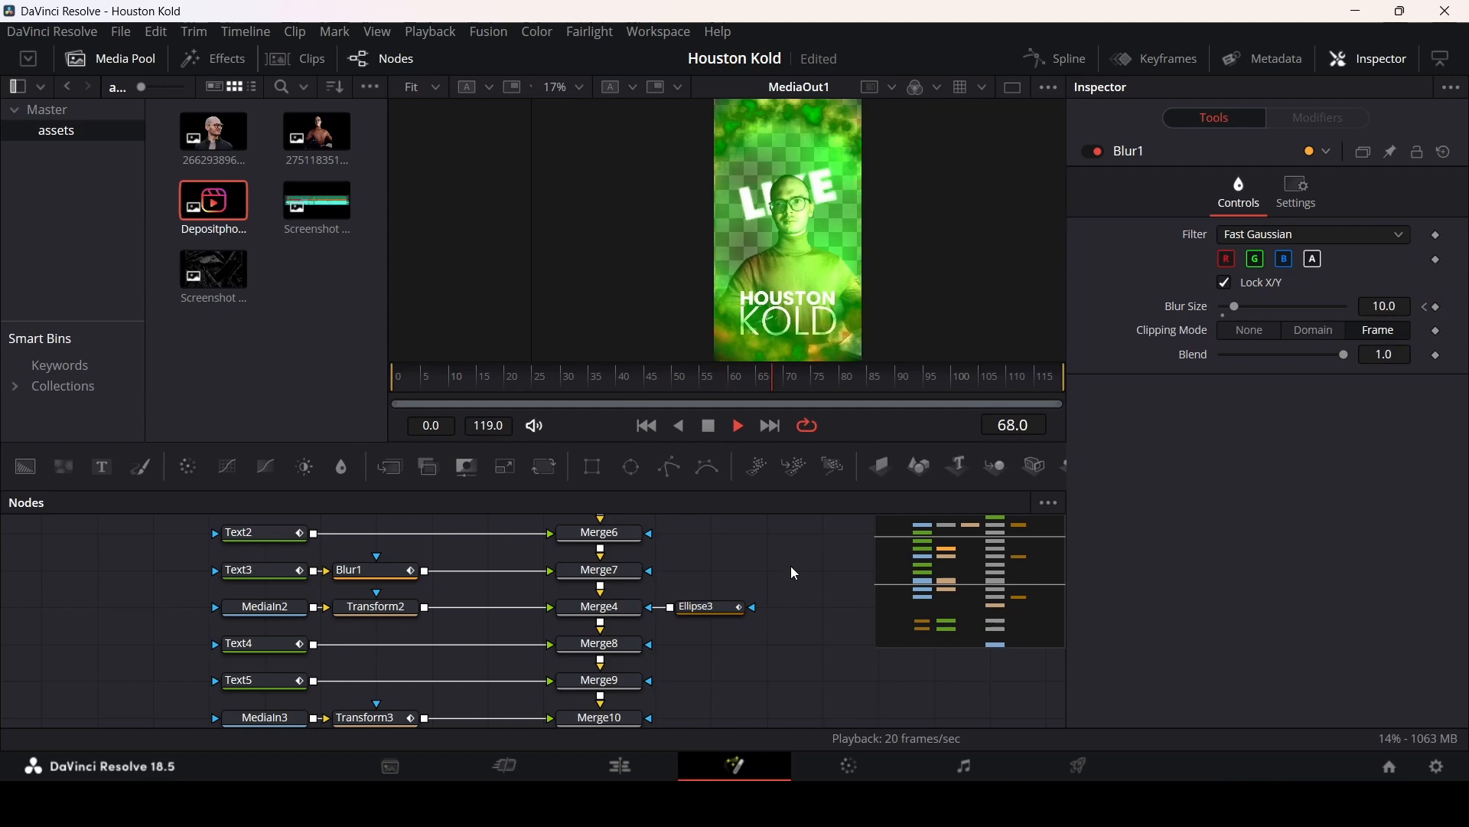
pyautogui.press('space')
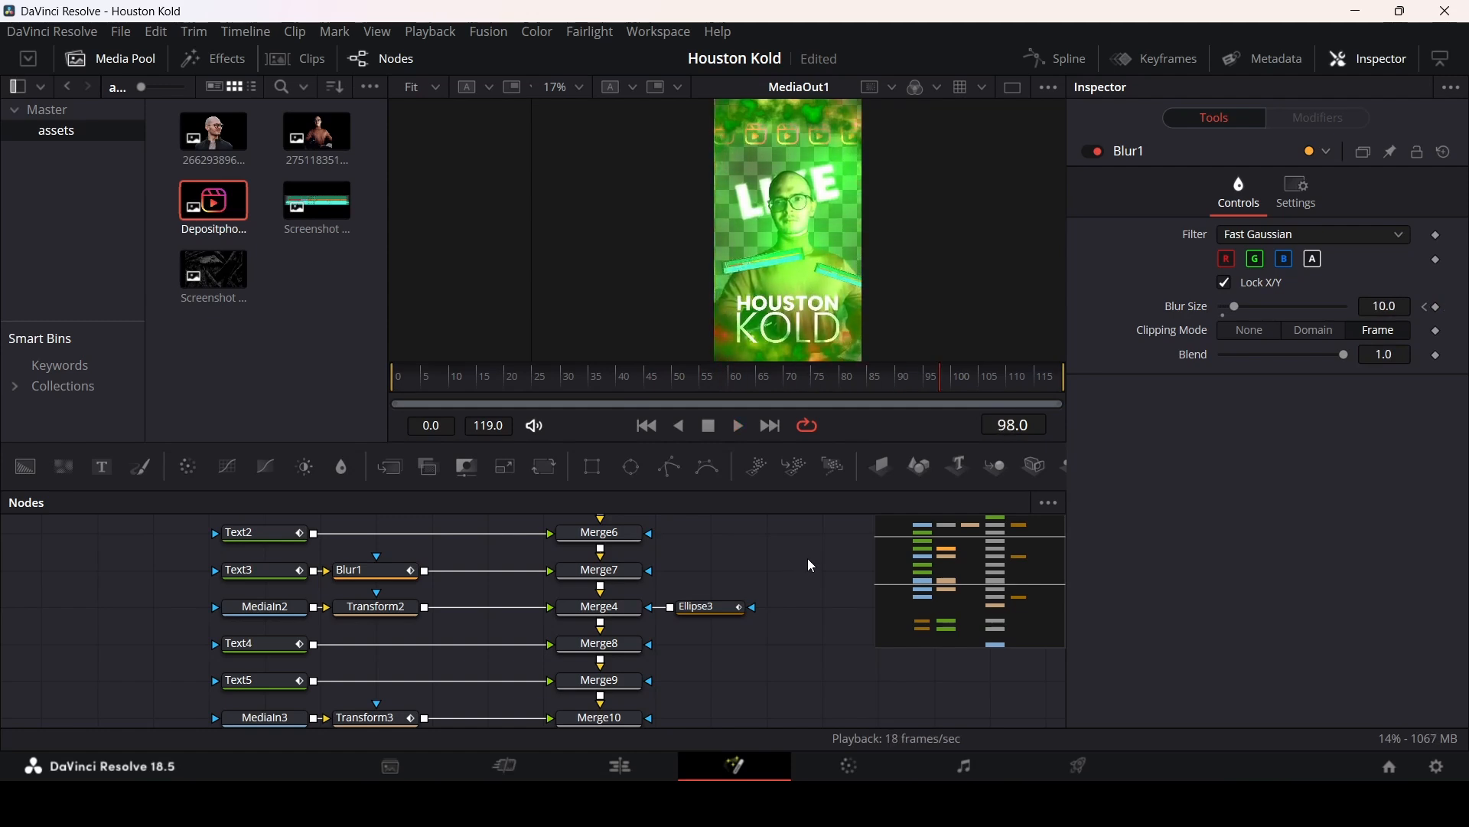
# Step: Switch to the Edit page and play the timeline with the Fusion Composition clips
pyautogui.click(655, 758)
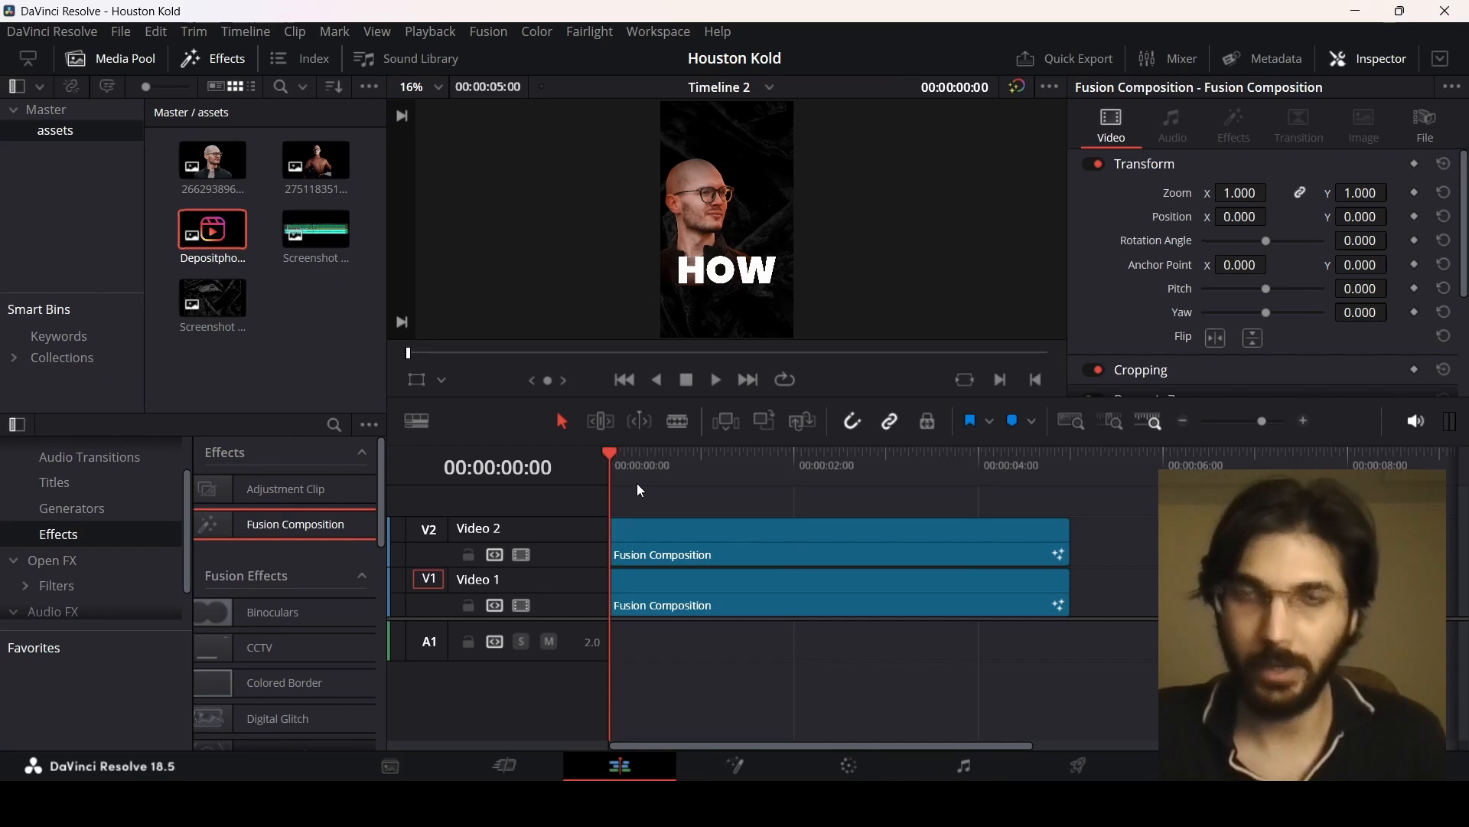
pyautogui.press('space')
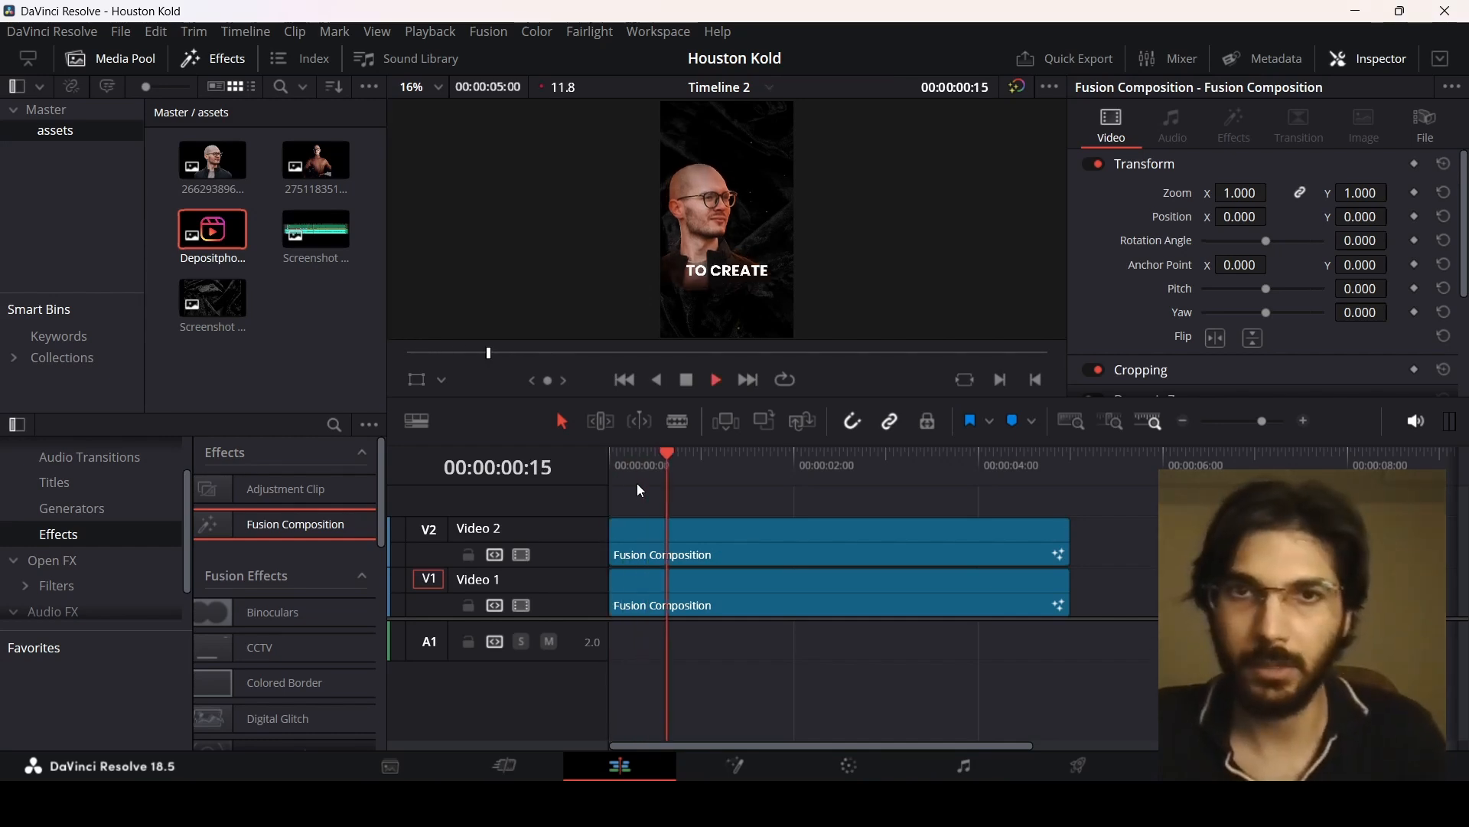